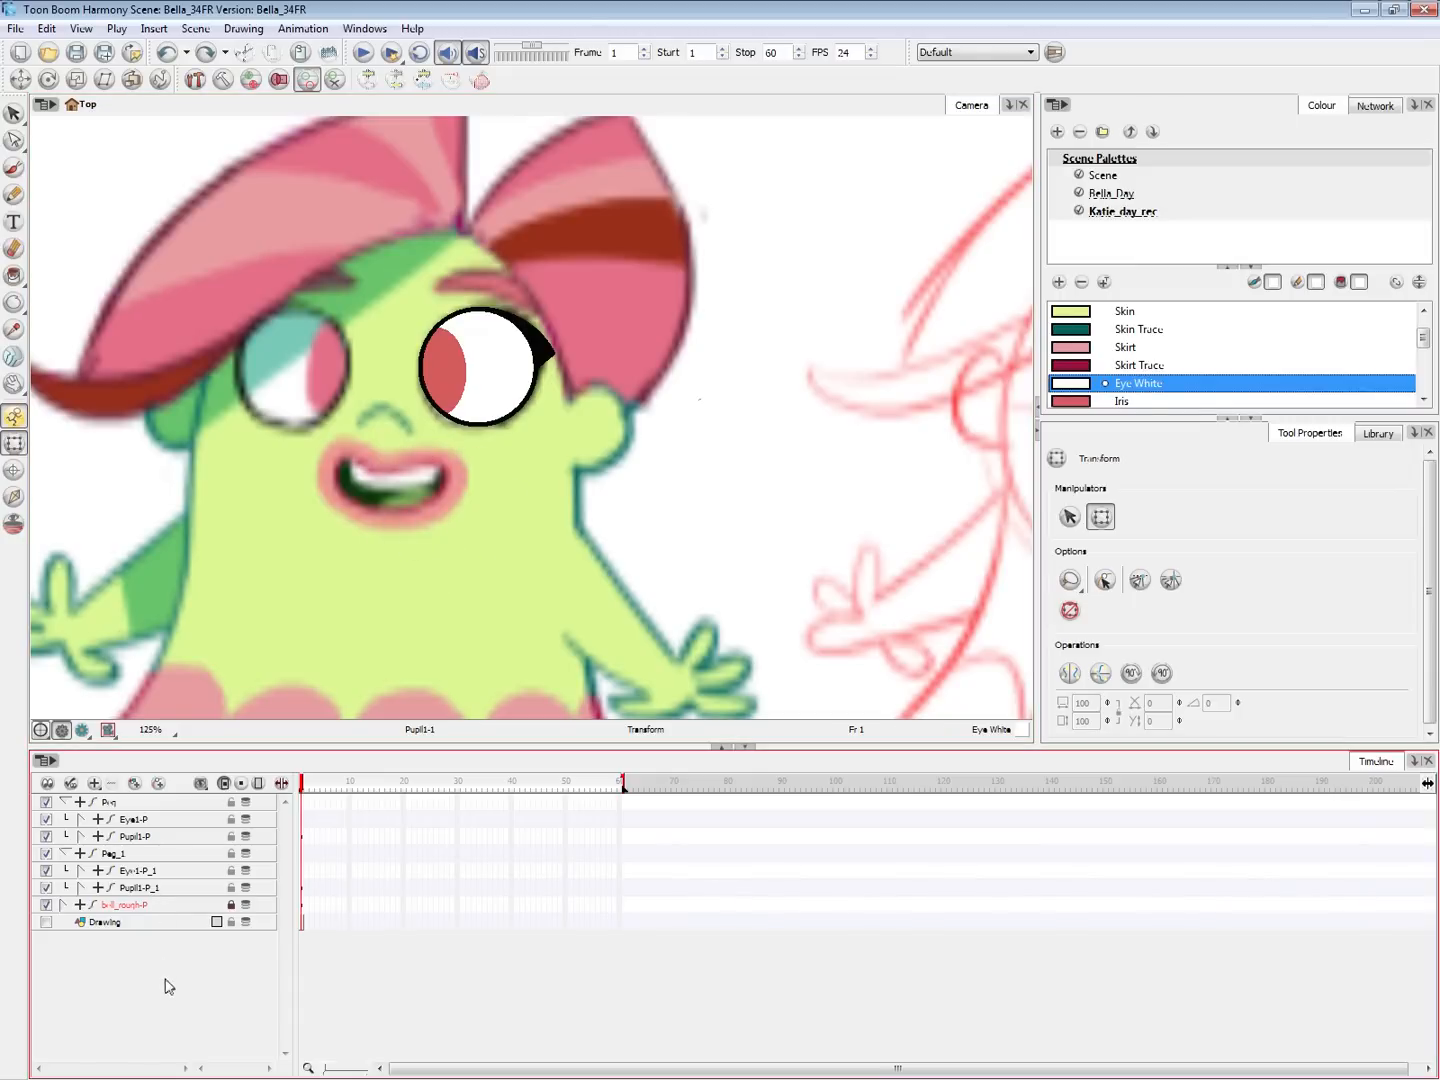
Collapse the child layers of all pegs in the timeline and select the topmost peg layer
key(q)
click(137, 808)
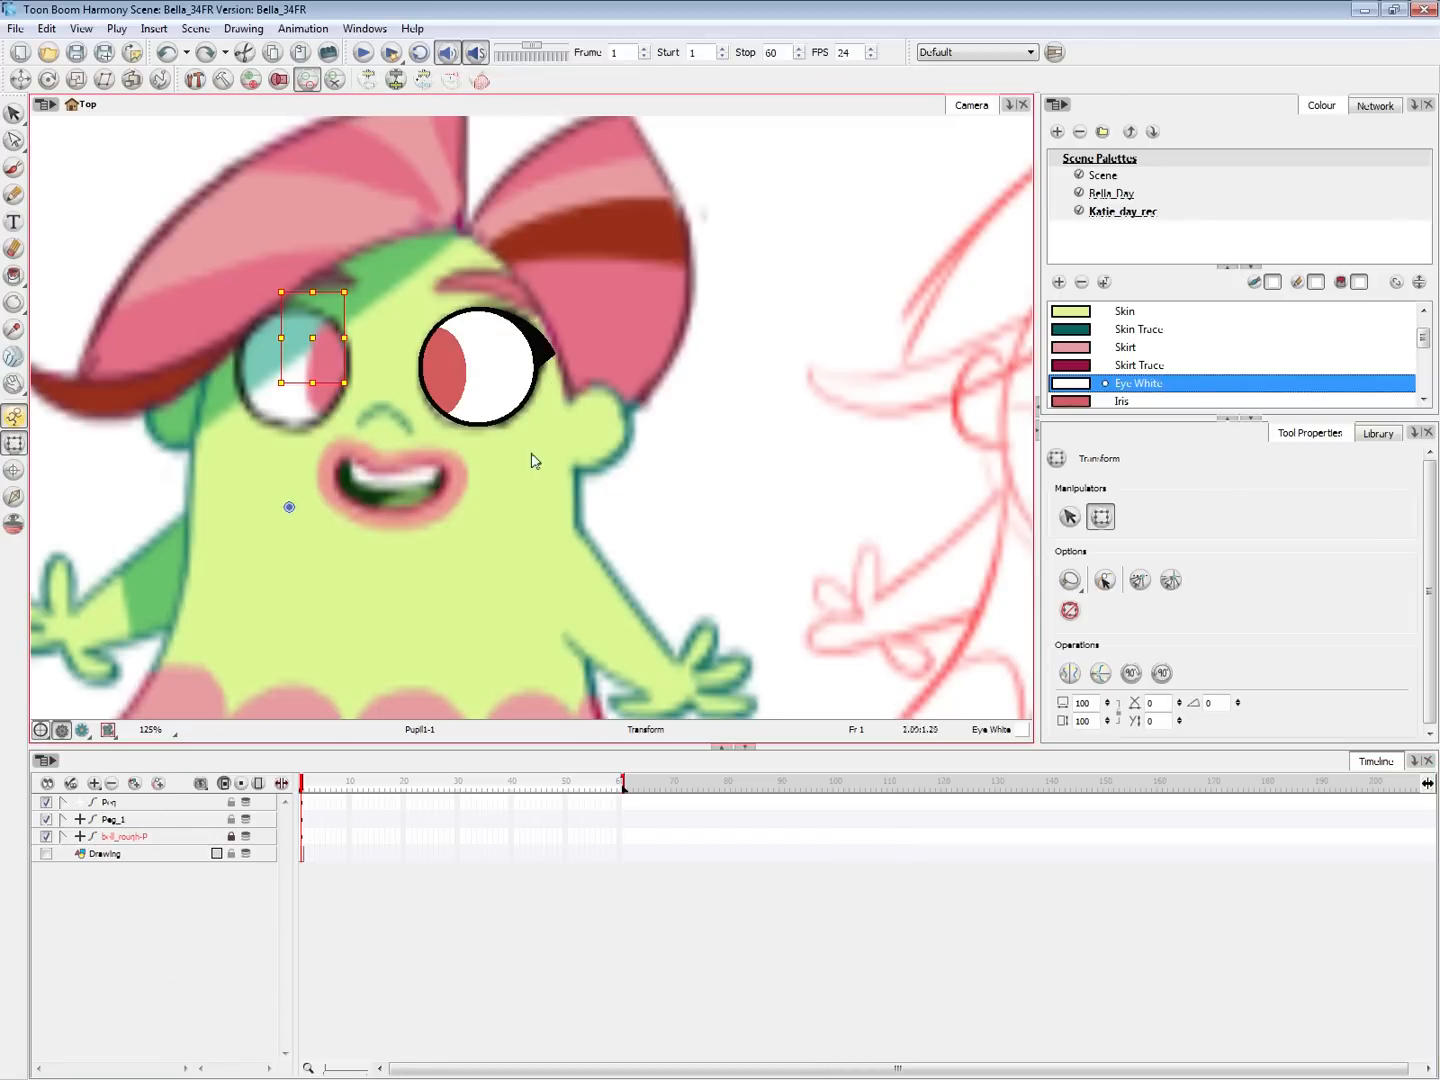
double_click(110, 802)
click(145, 895)
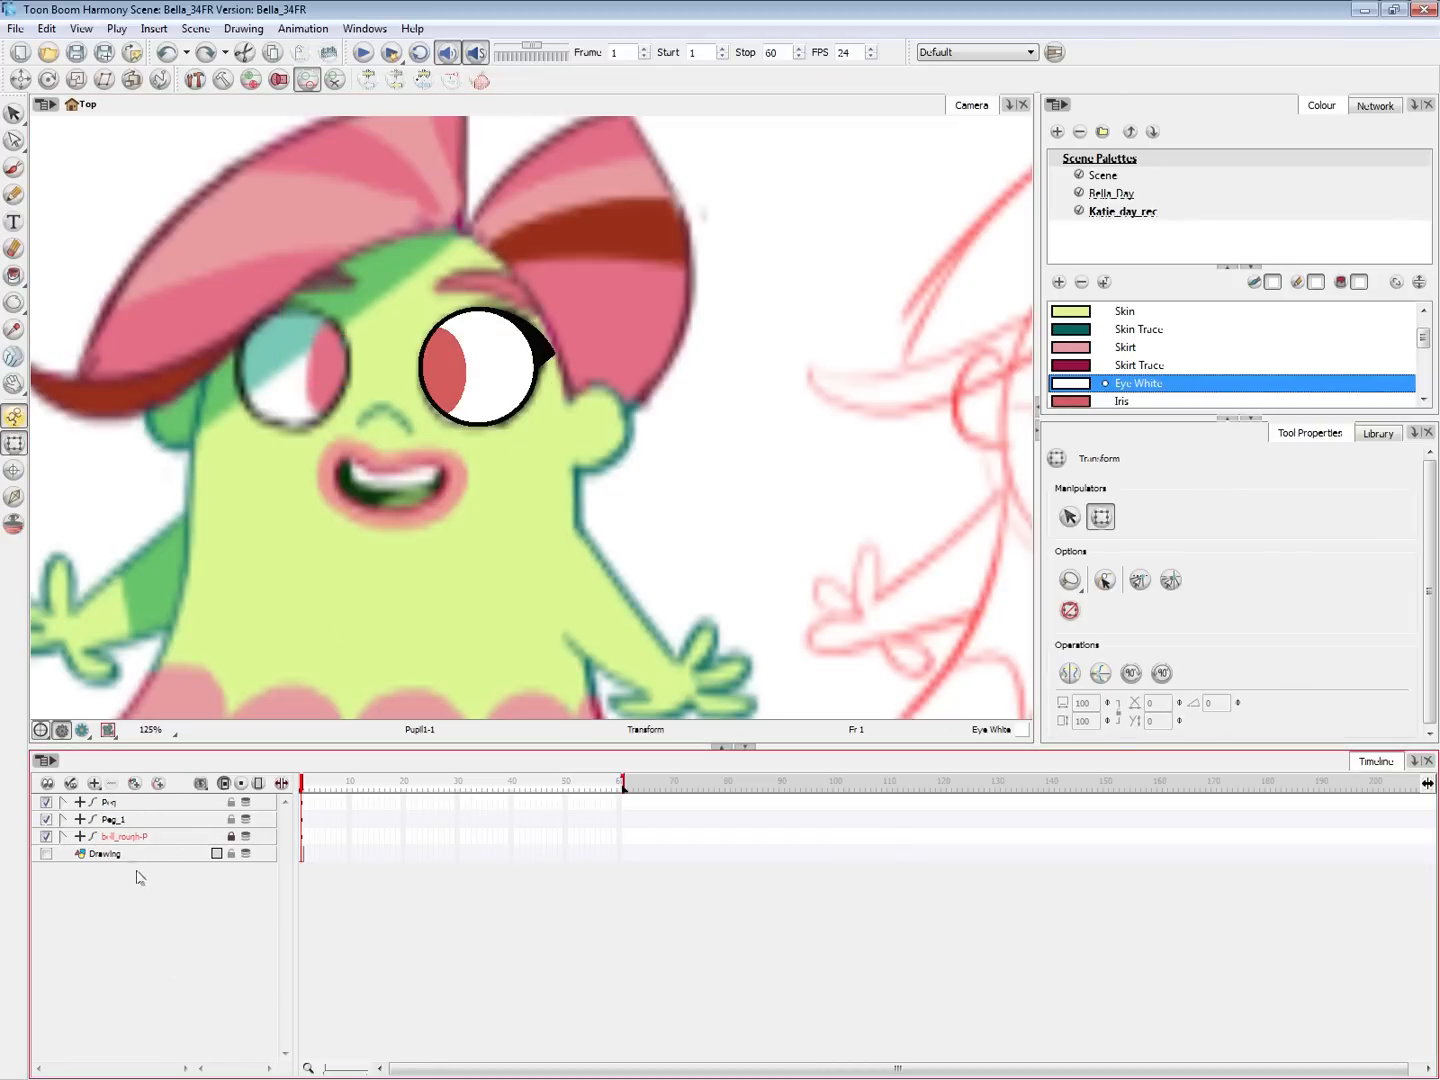
click(110, 802)
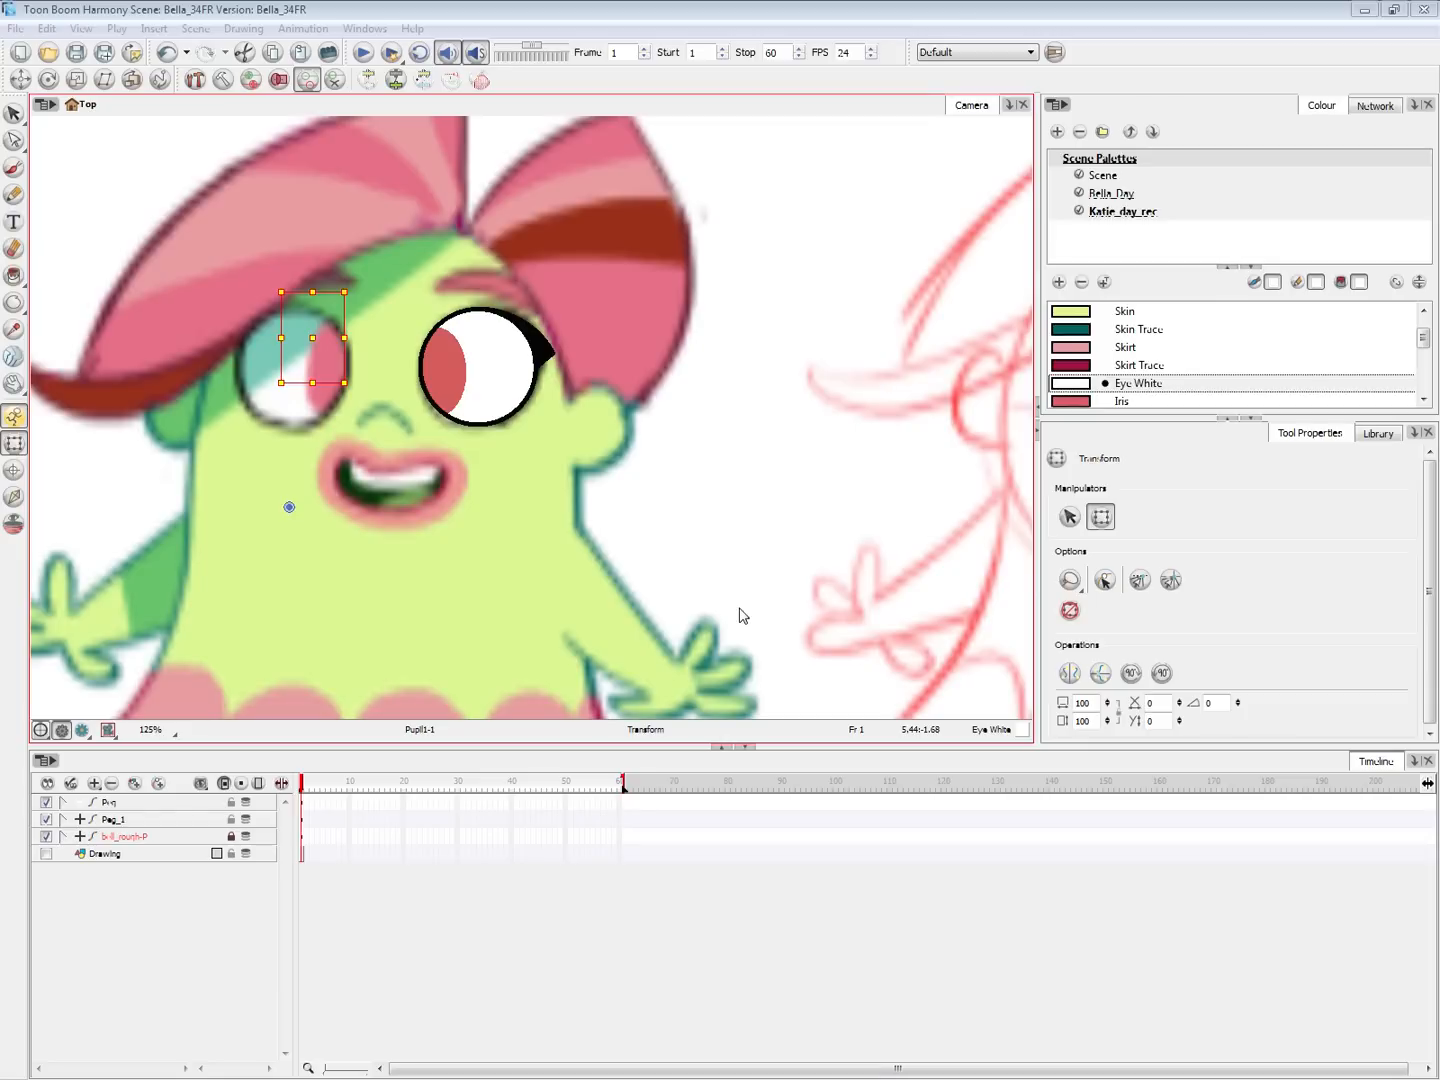
Delete the whole node group under Peg in the Network view, including its drawings, colour overrides, cutter and composite
key(alt+Tab)
click(974, 621)
scroll(976, 628, down, 1)
drag(976, 628, 957, 678)
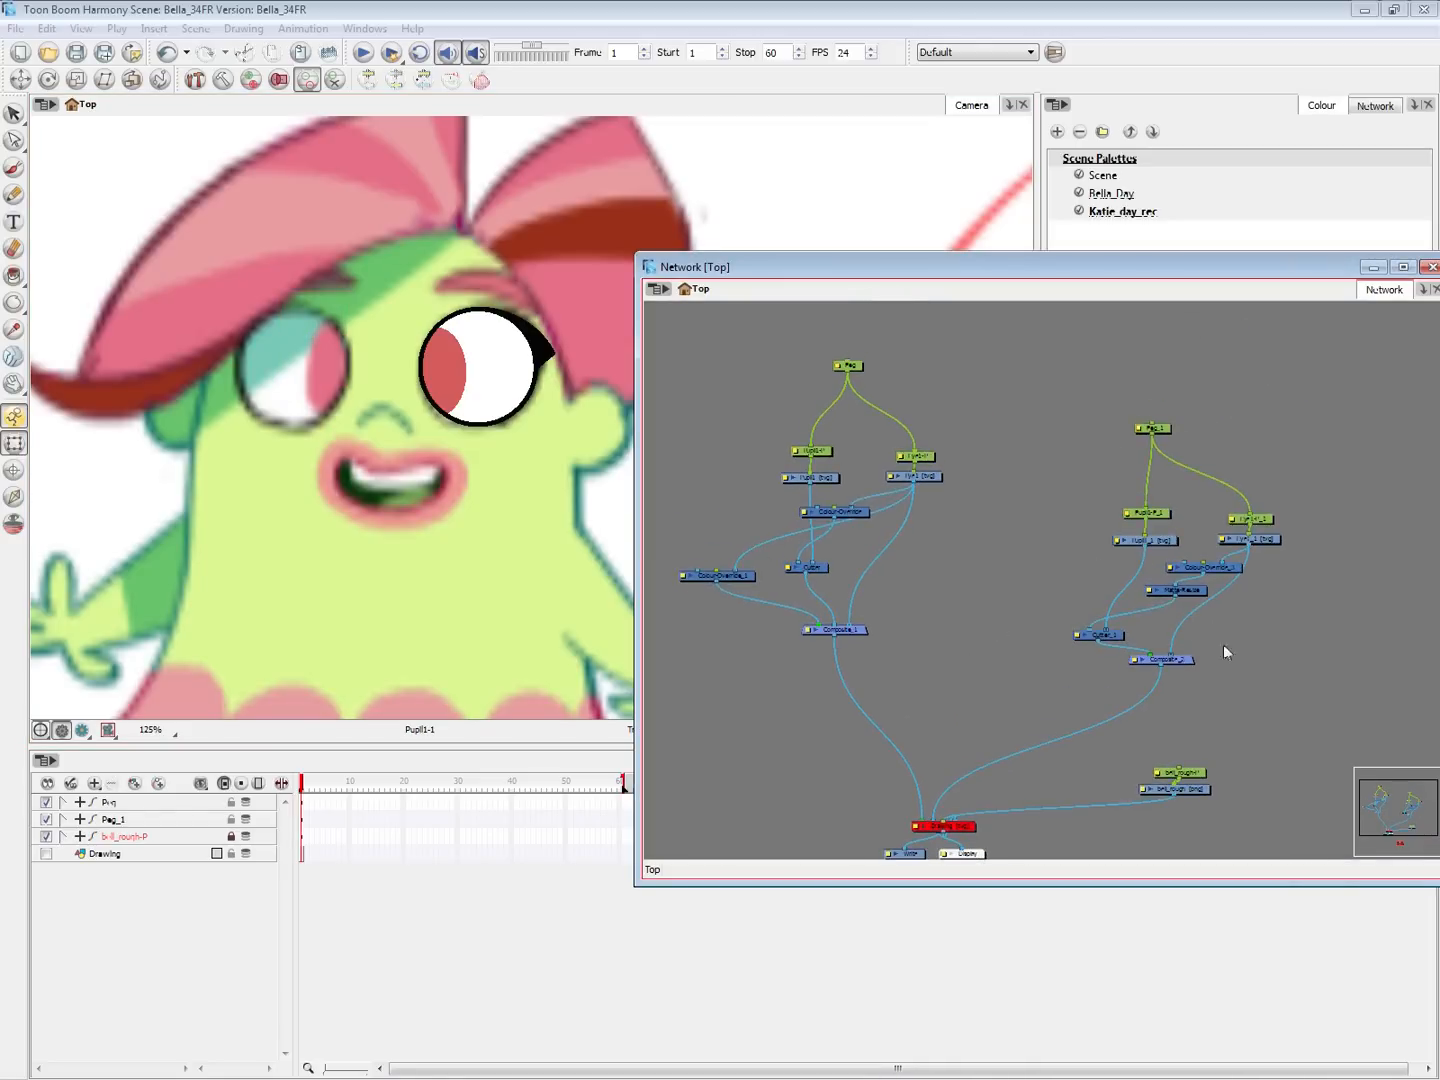
drag(1011, 658, 1090, 672)
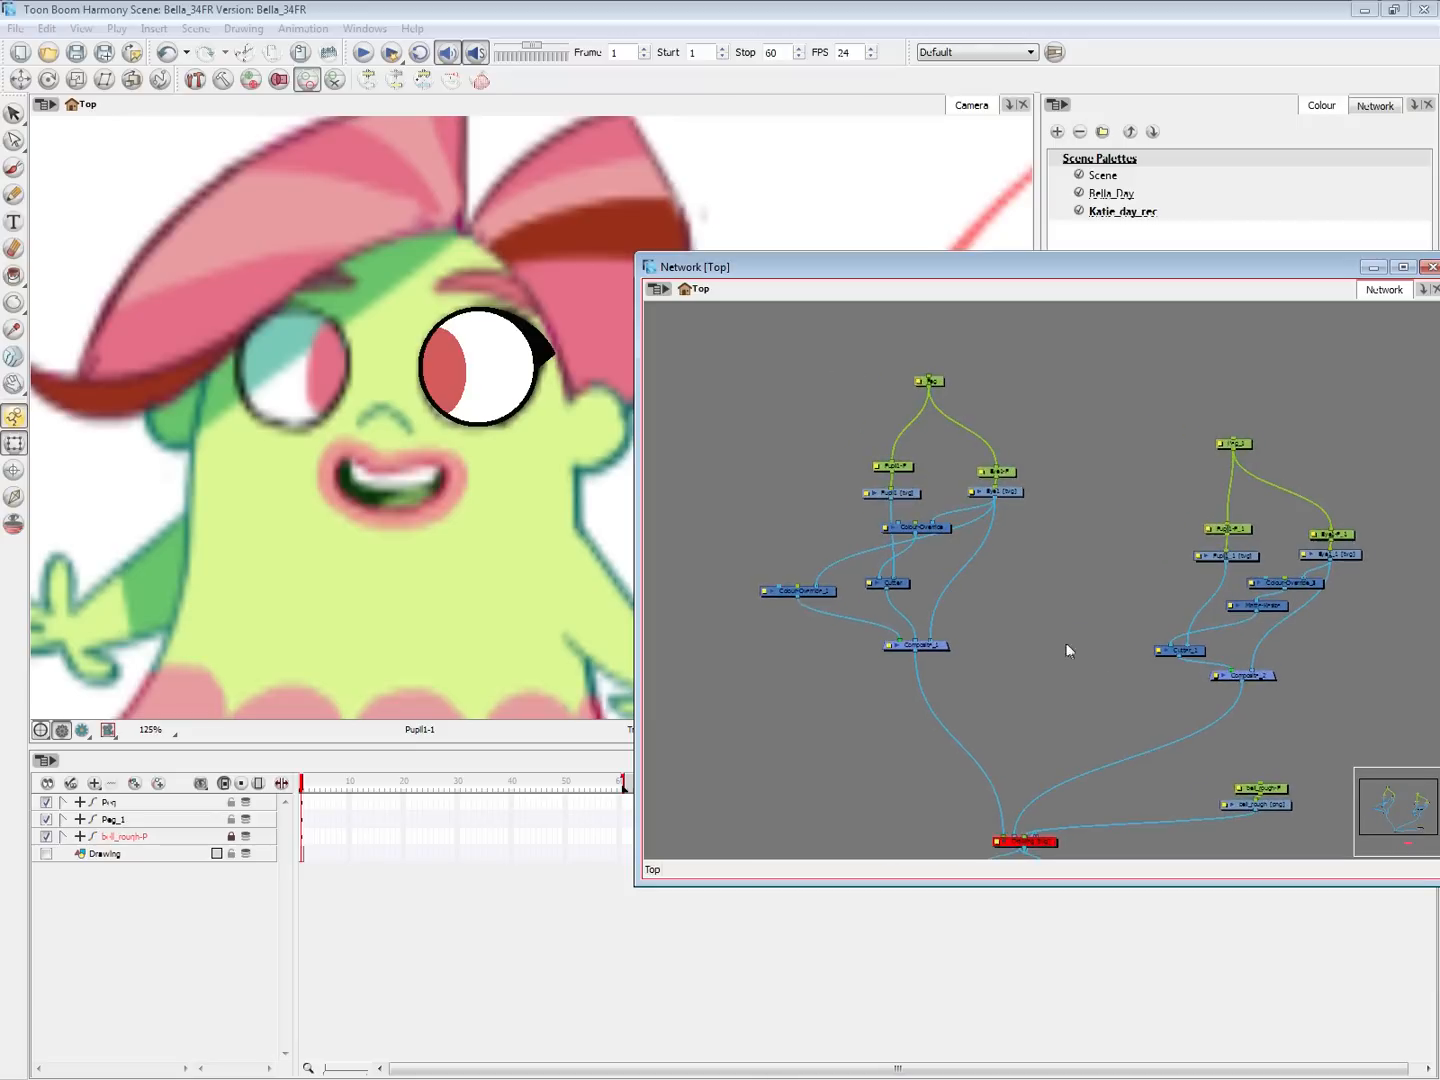
drag(740, 335, 1076, 676)
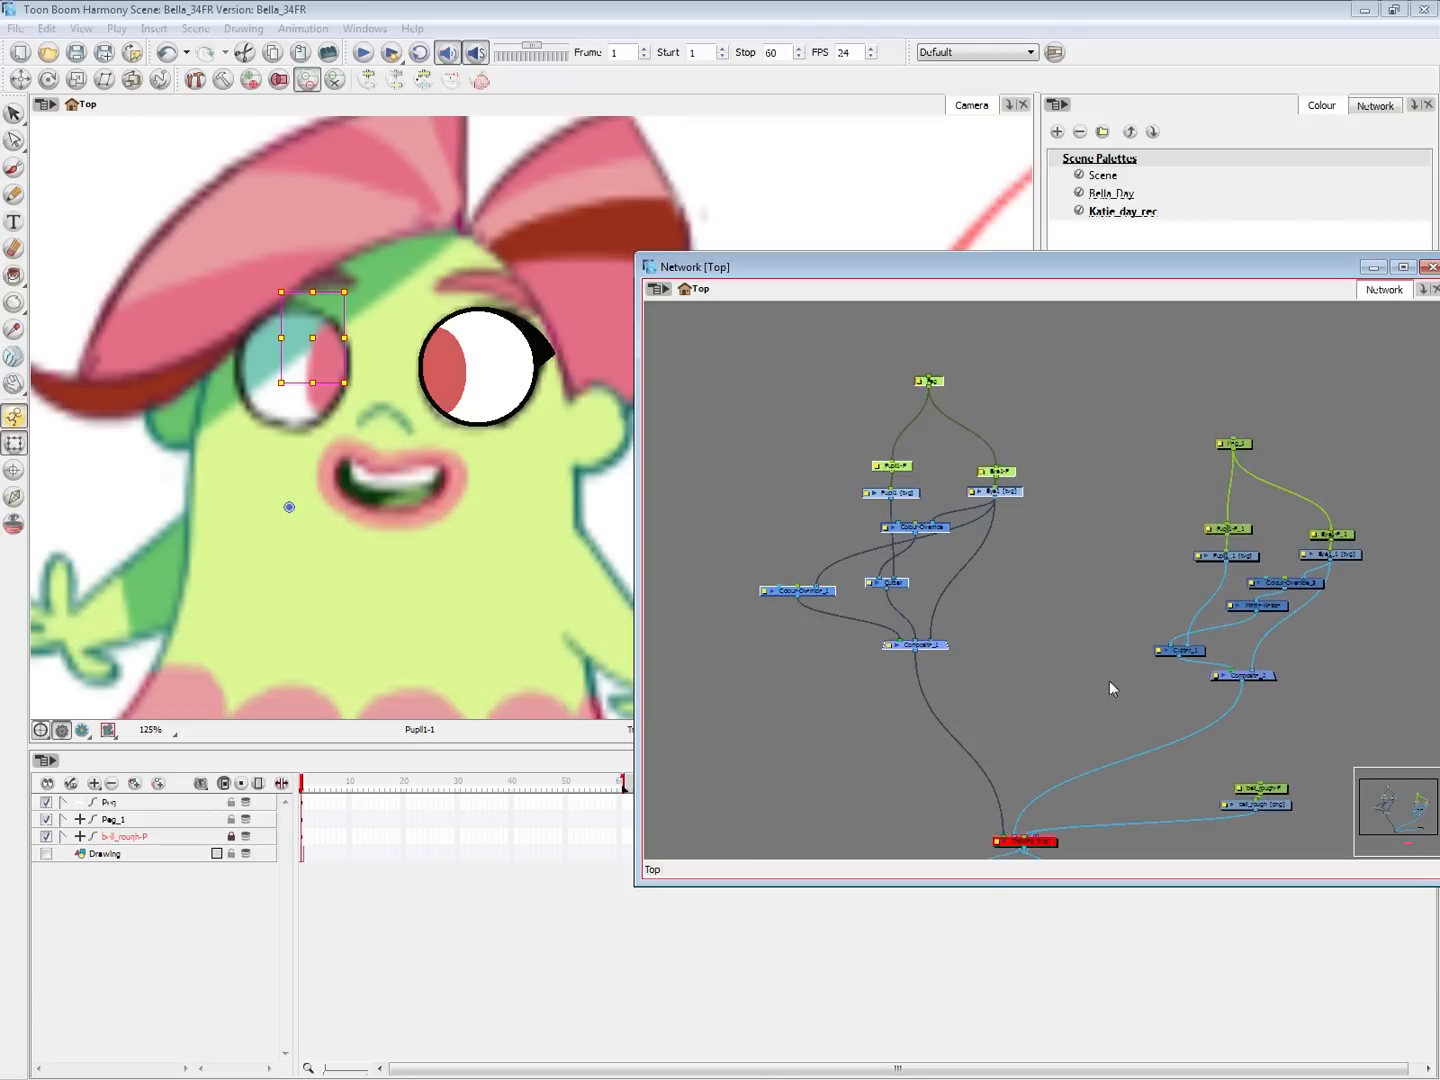
key(Delete)
click(1076, 609)
Select the entire Peg_1 node group and move it into the empty upper-left area of the network
drag(1254, 687, 1172, 652)
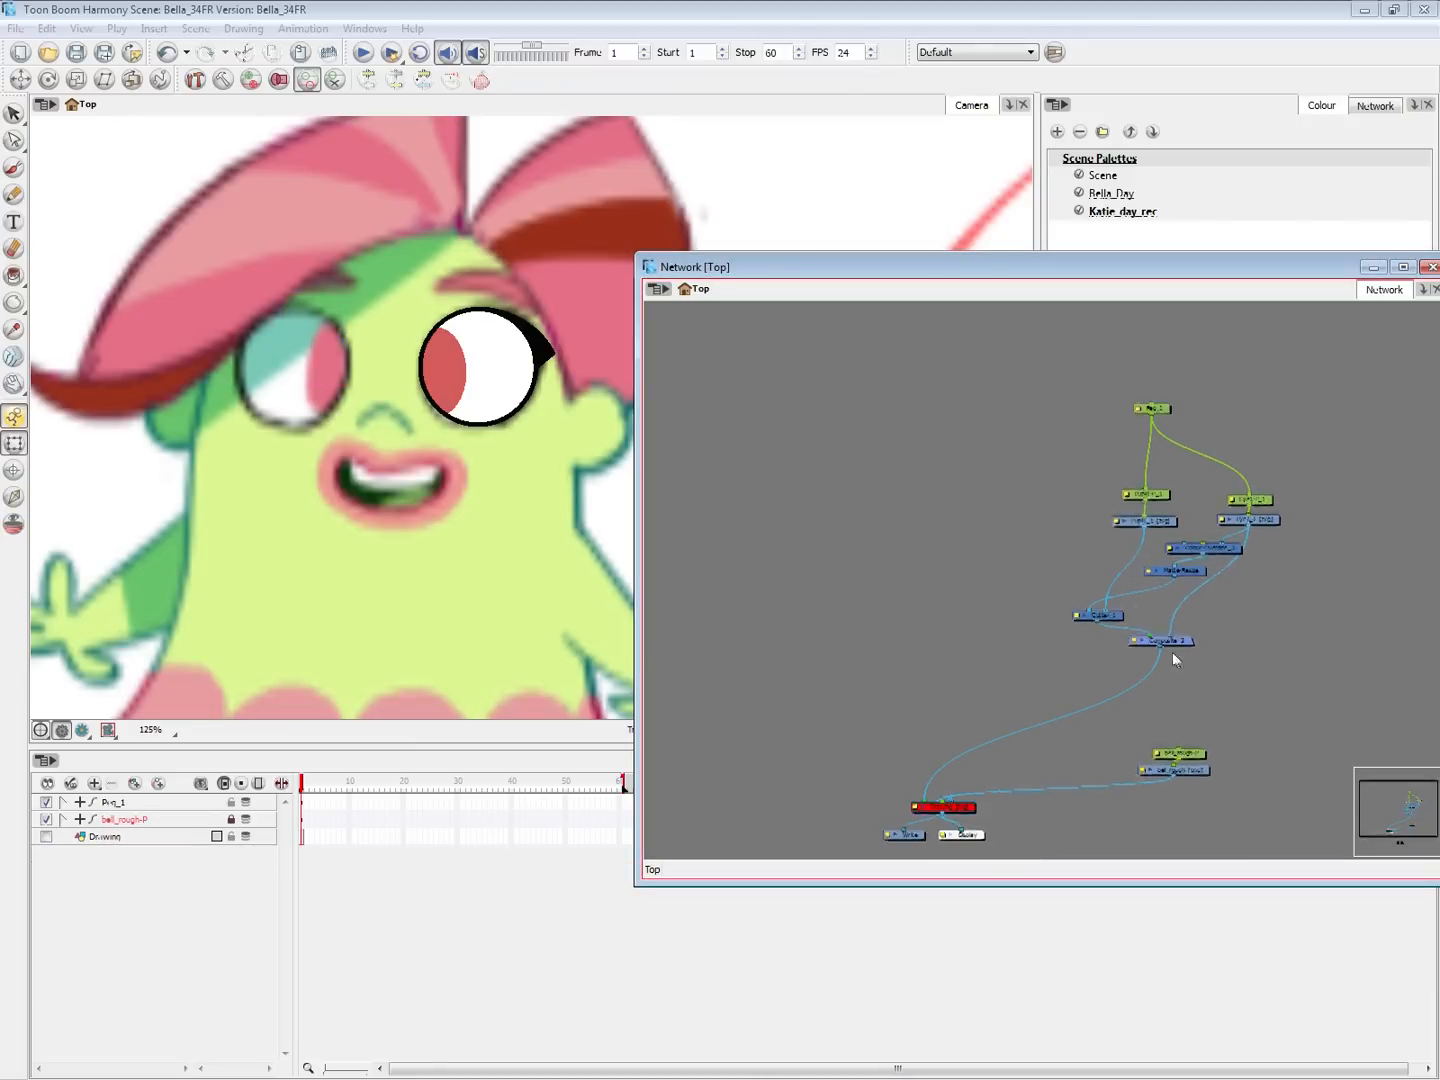
drag(1083, 382, 1255, 687)
drag(1172, 641, 801, 569)
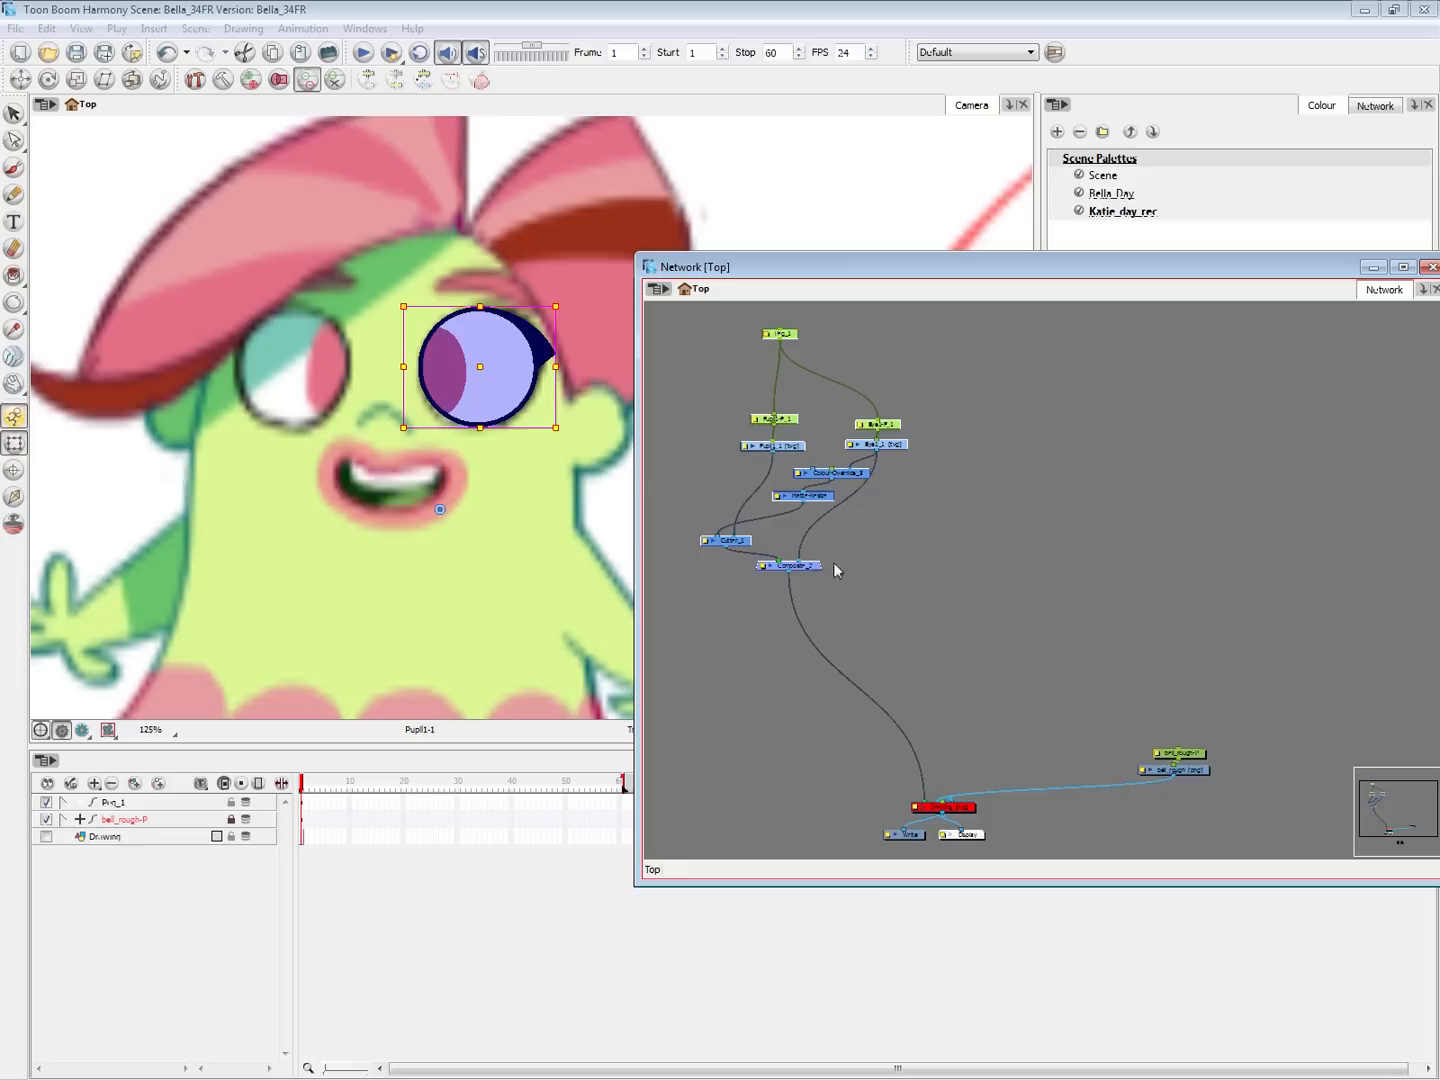
drag(790, 337, 829, 393)
click(806, 349)
click(946, 405)
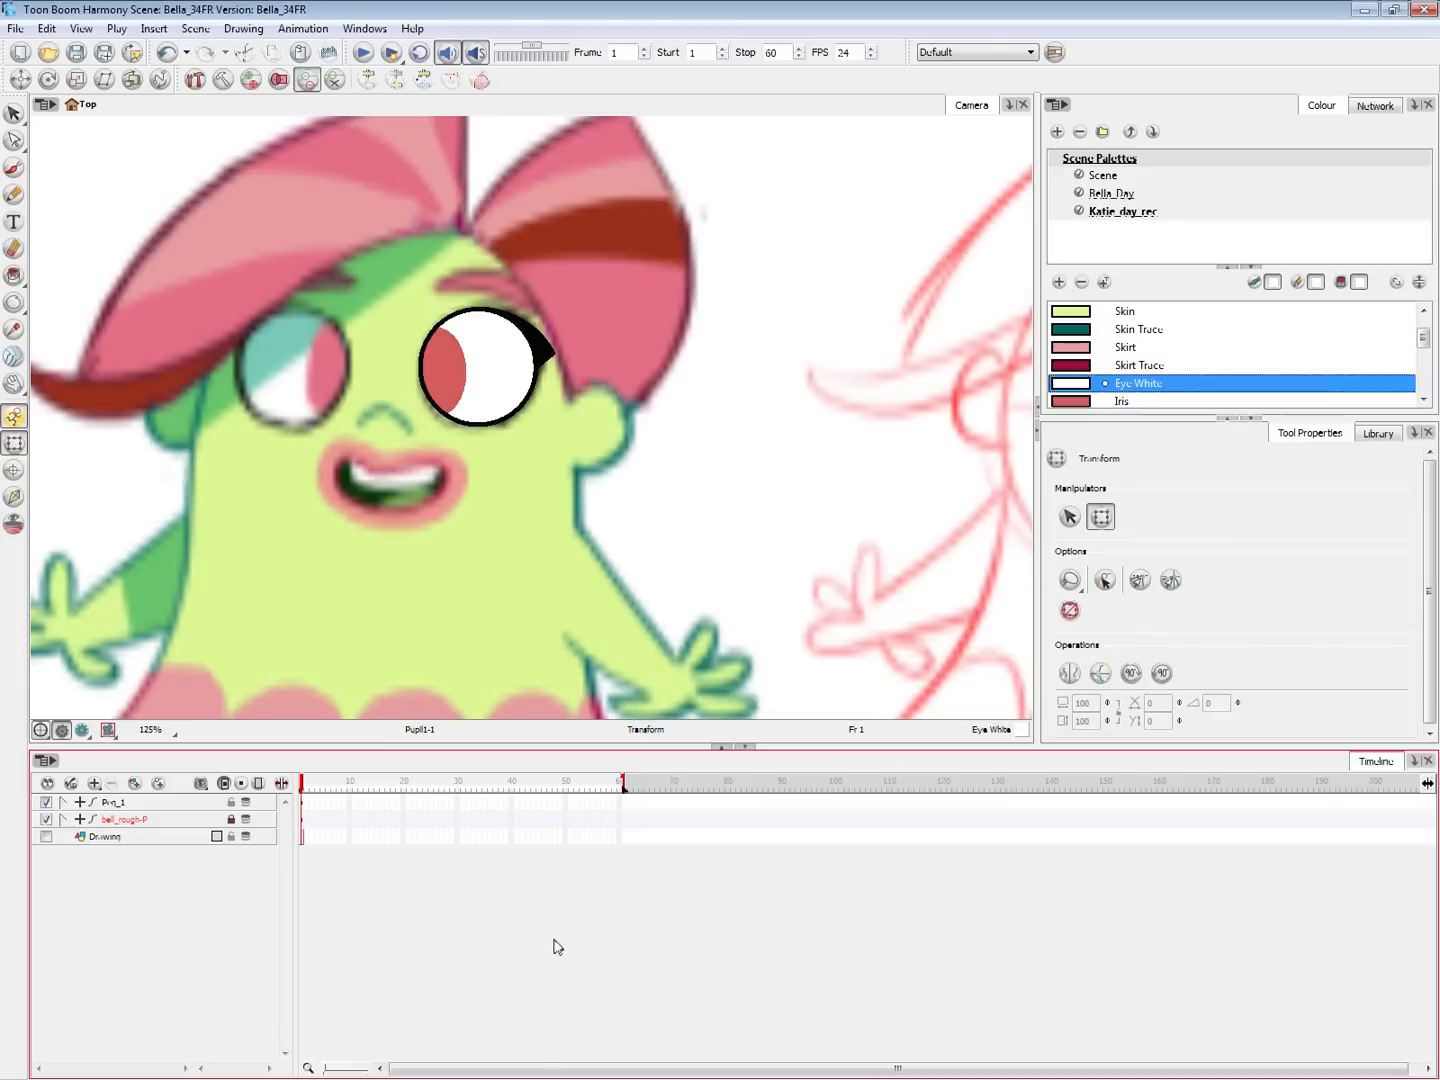
Rename the Peg_1 layer in the timeline as EYE1
click(553, 945)
double_click(112, 802)
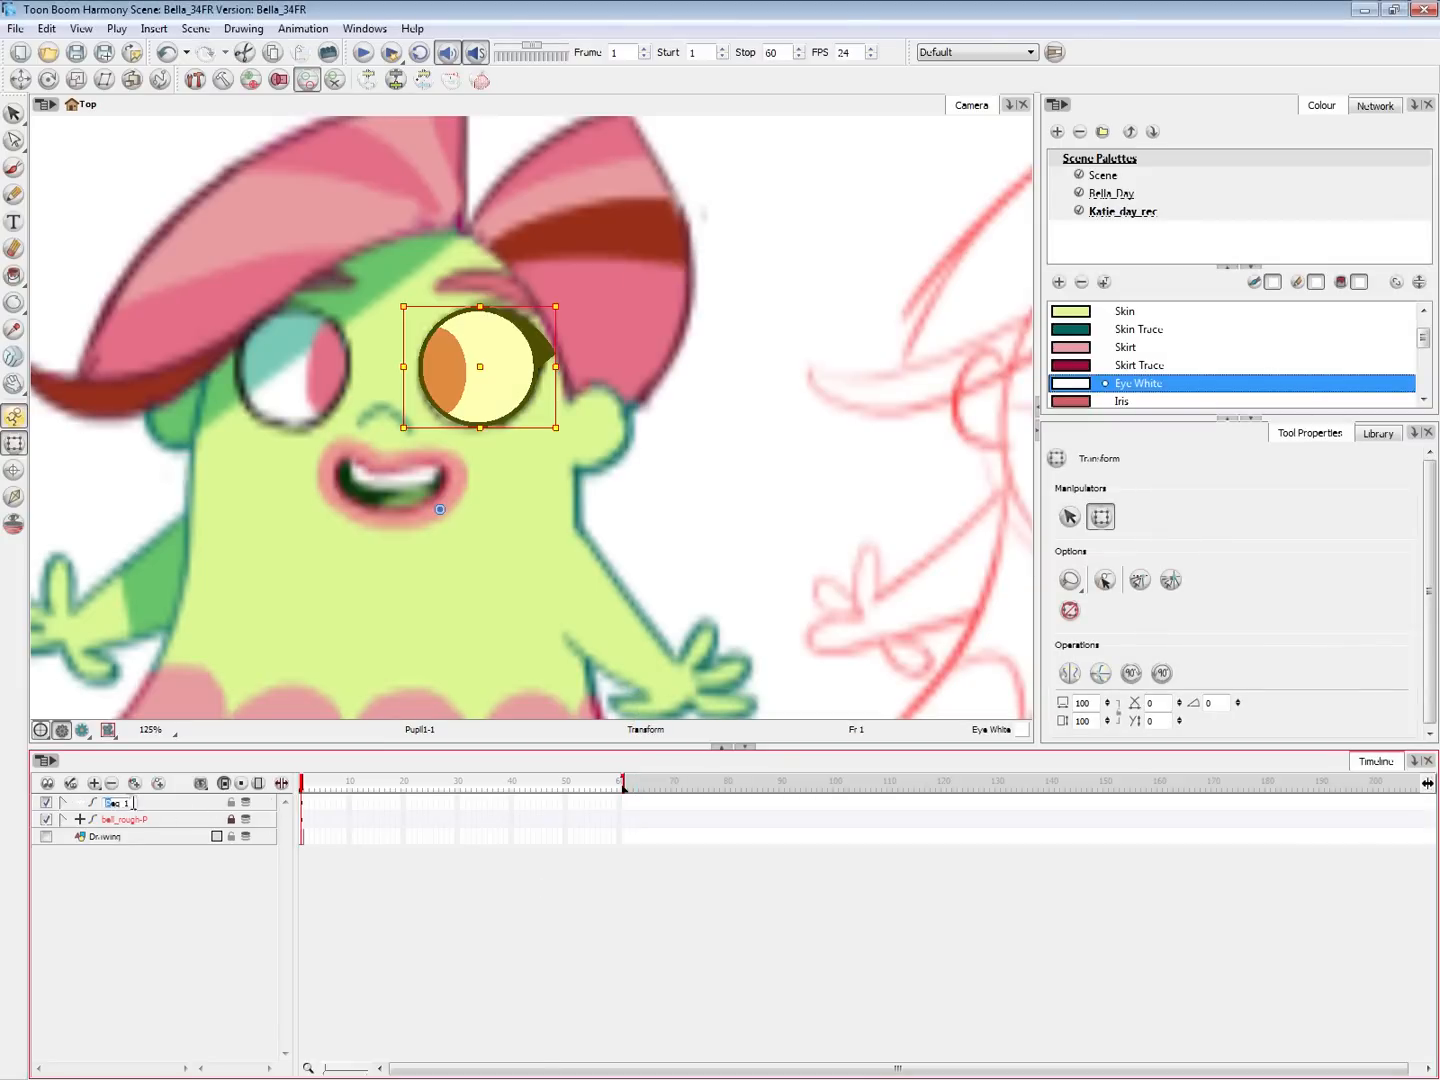
text(EYE1)
click(124, 871)
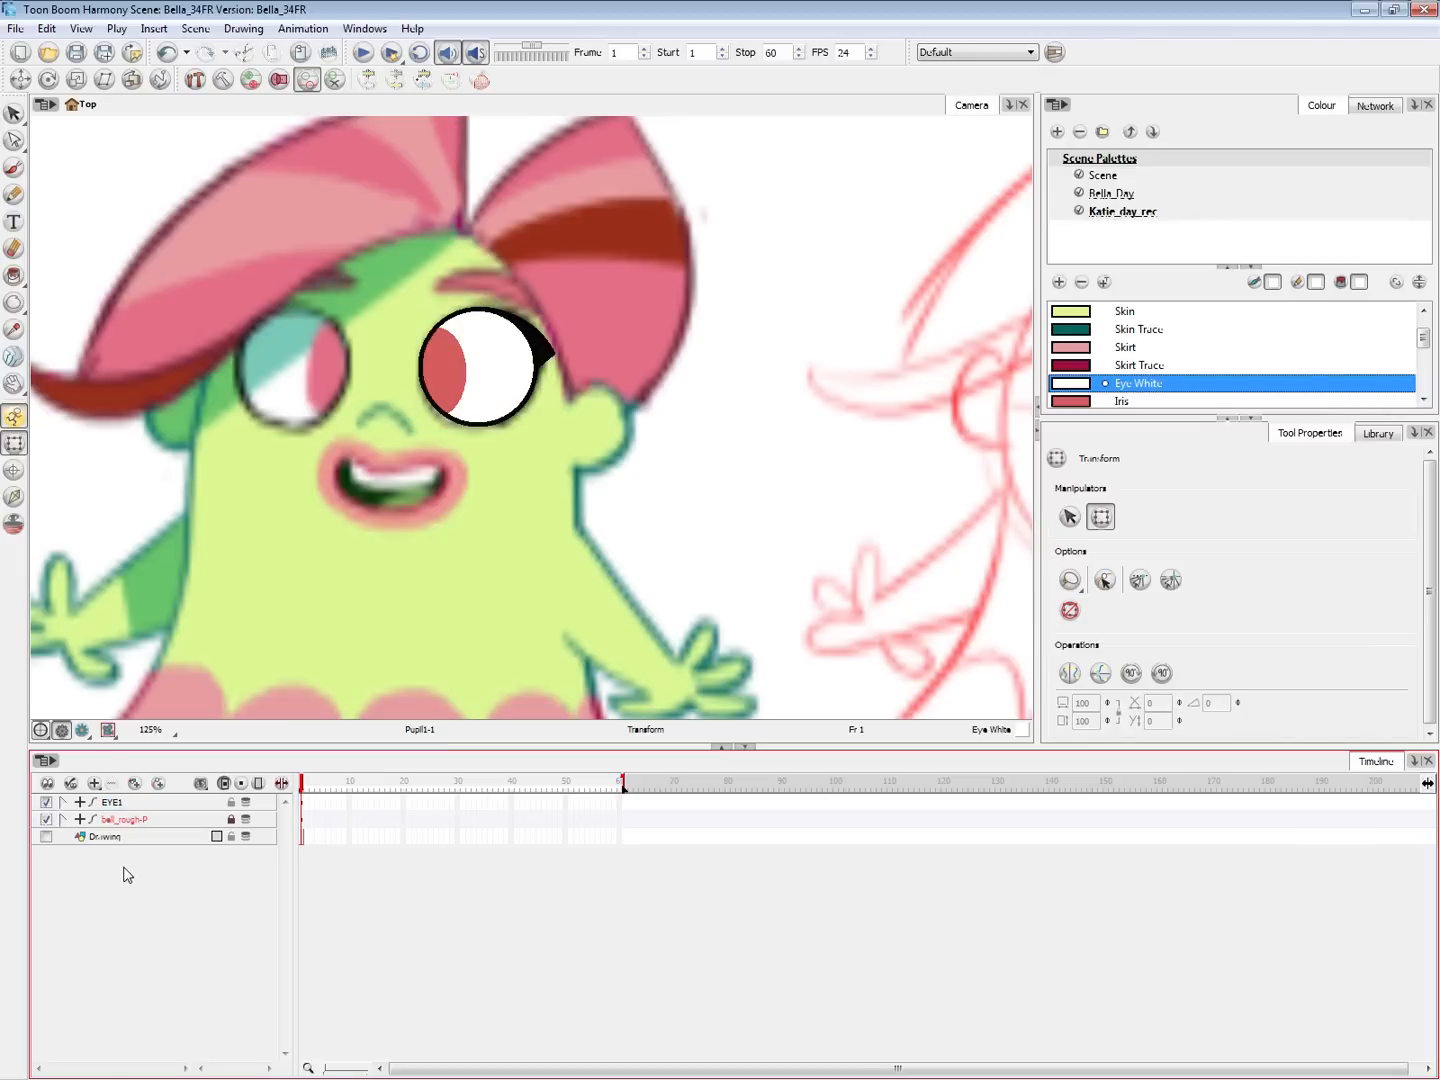
Move the pivot point of the EYE1 peg up to the lower edge of the finished eye
click(127, 803)
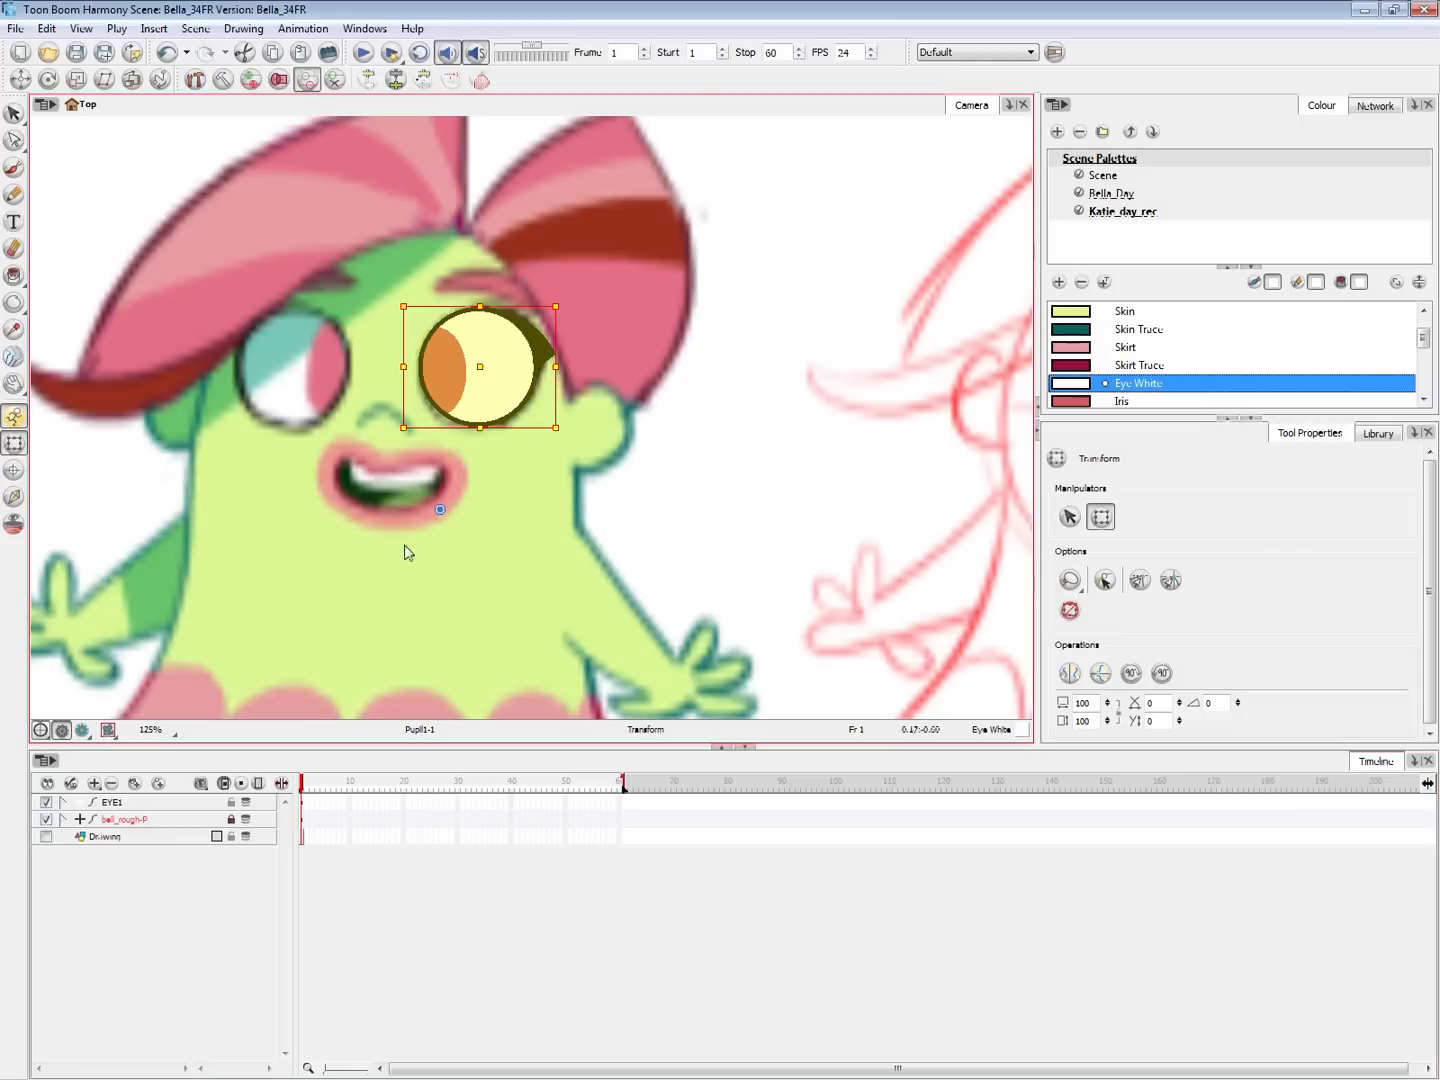
click(303, 802)
click(48, 79)
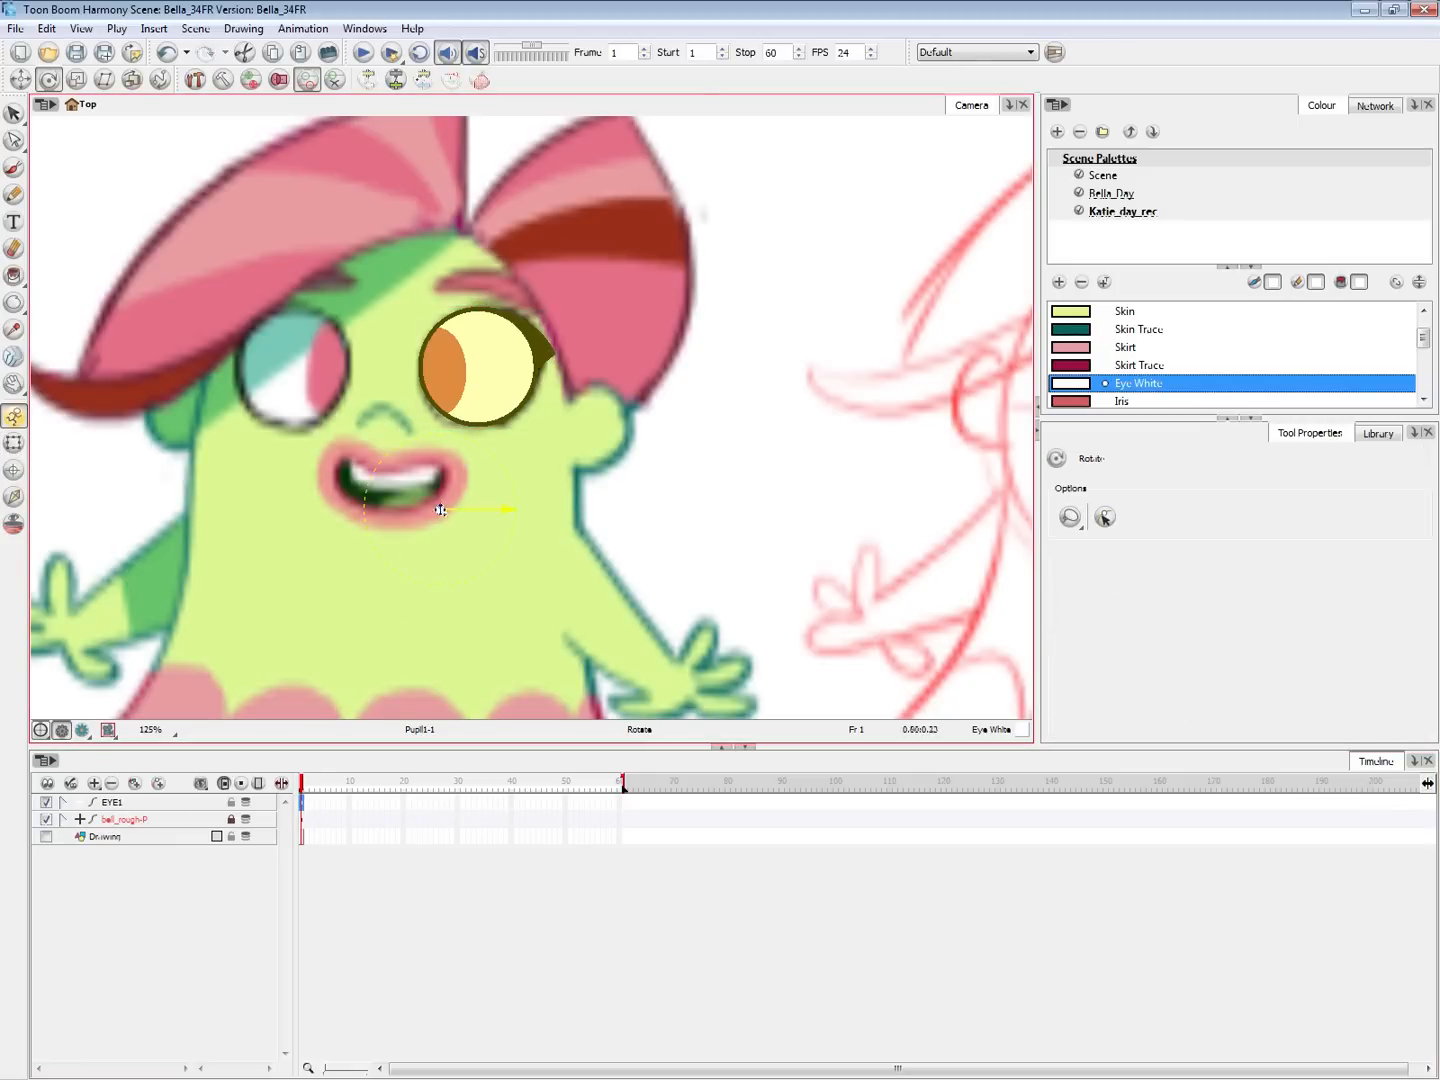
drag(440, 510, 463, 421)
click(14, 443)
click(764, 452)
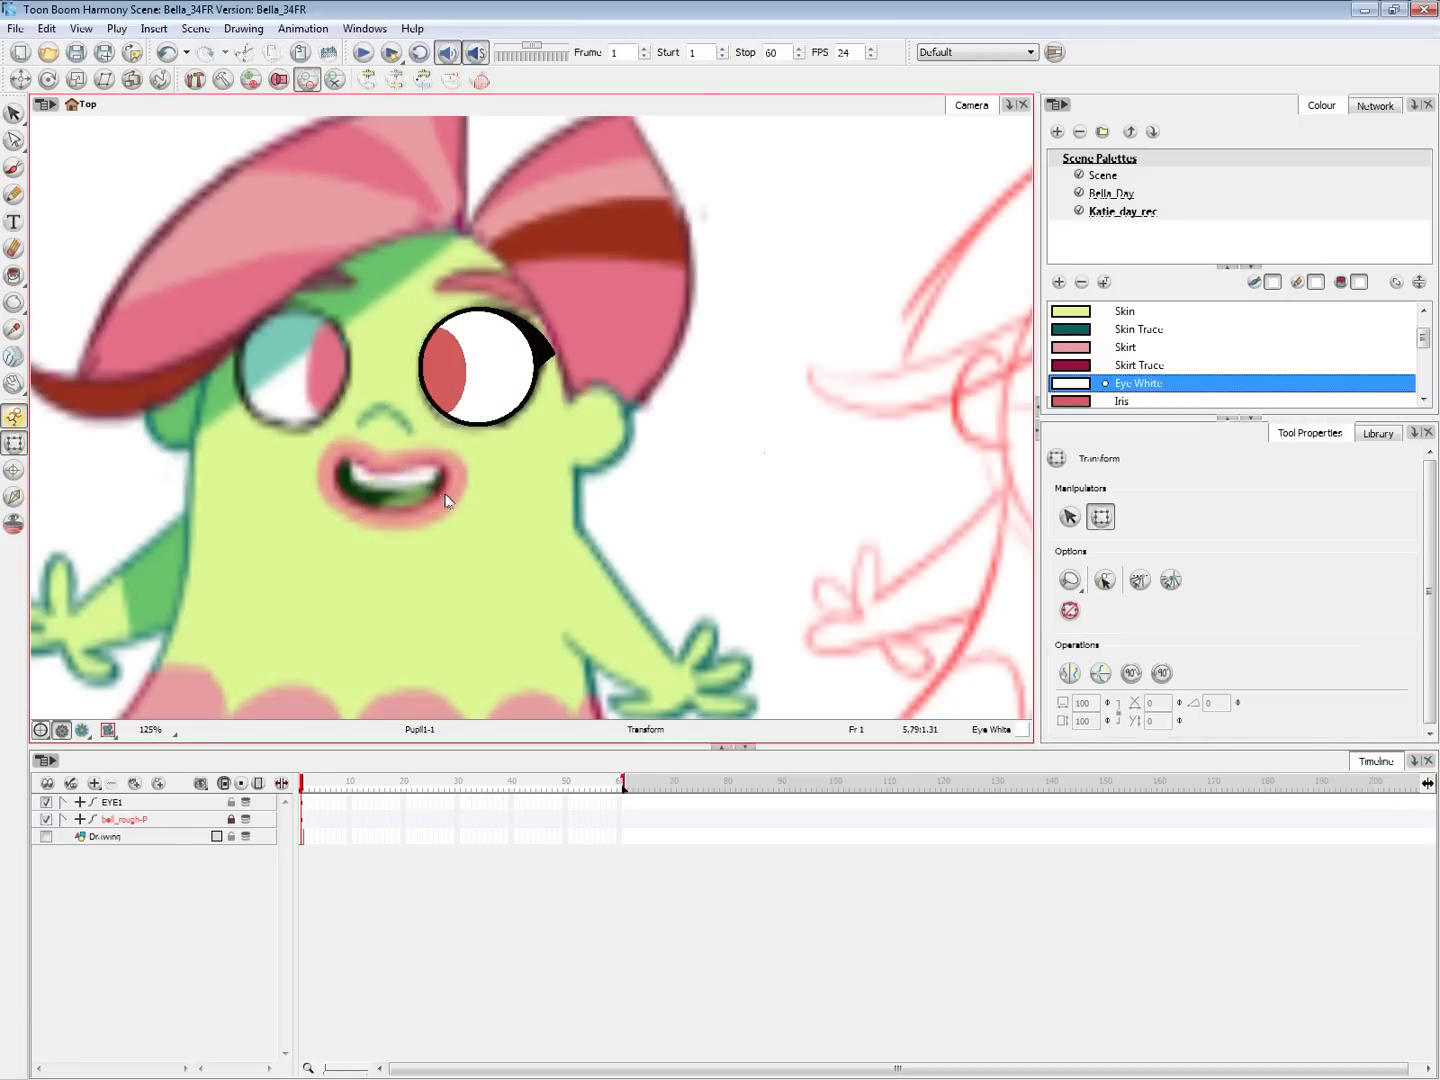
Add a new drawing layer and activate the Brush tool for drawing the mouth
key(ctrl+r)
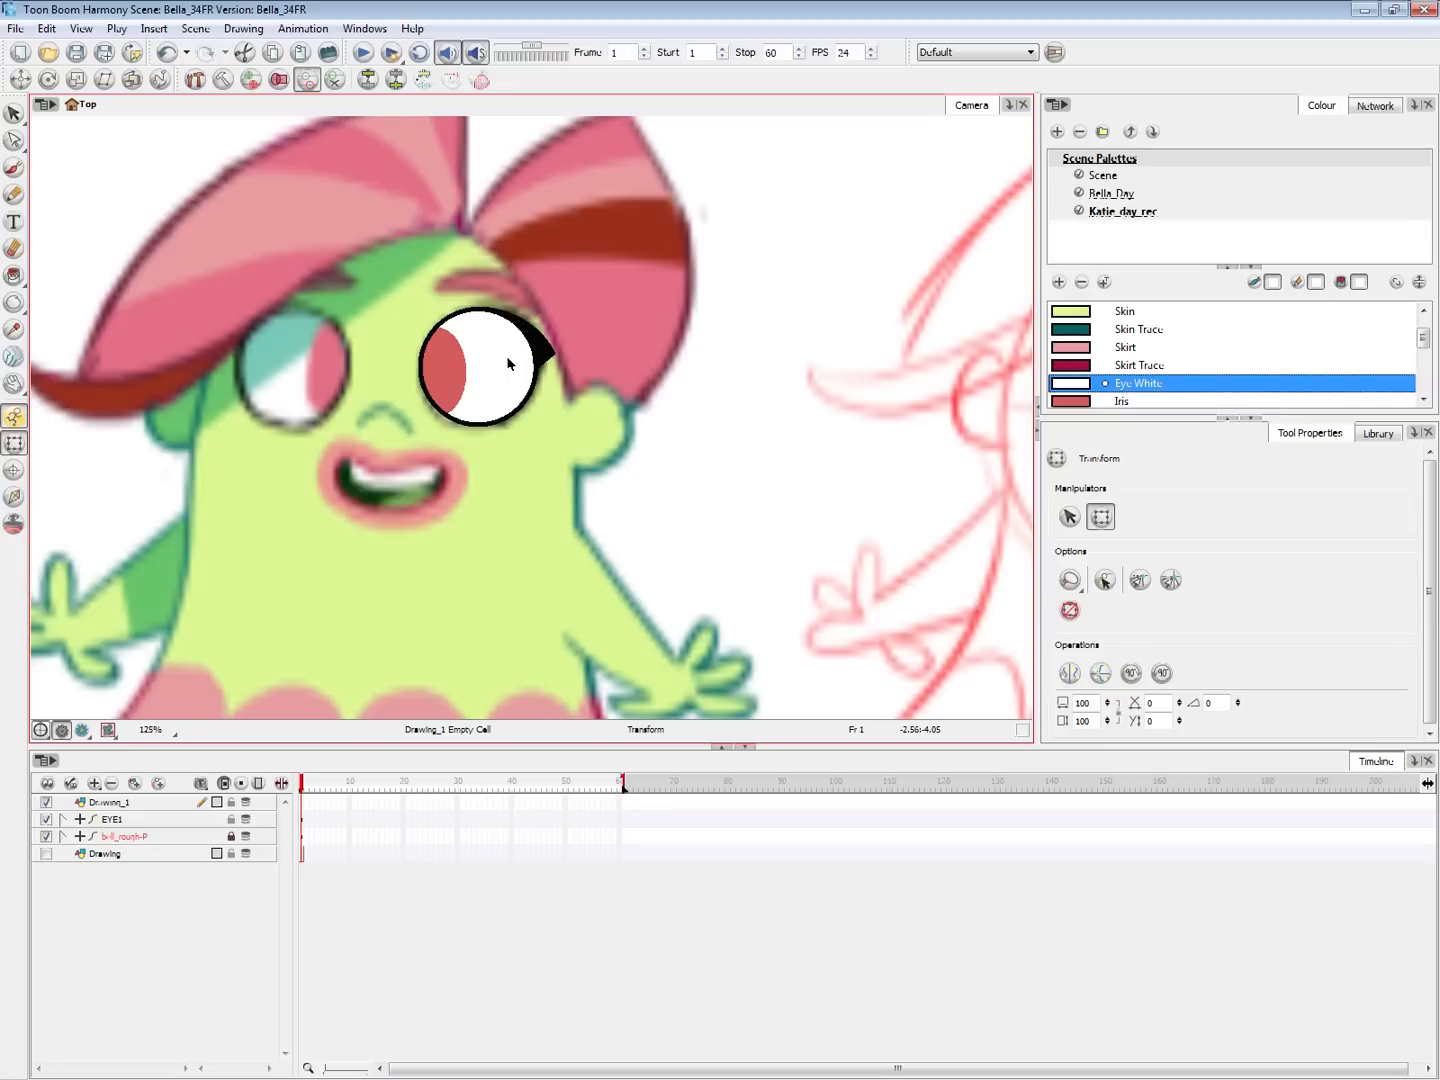
key(2)
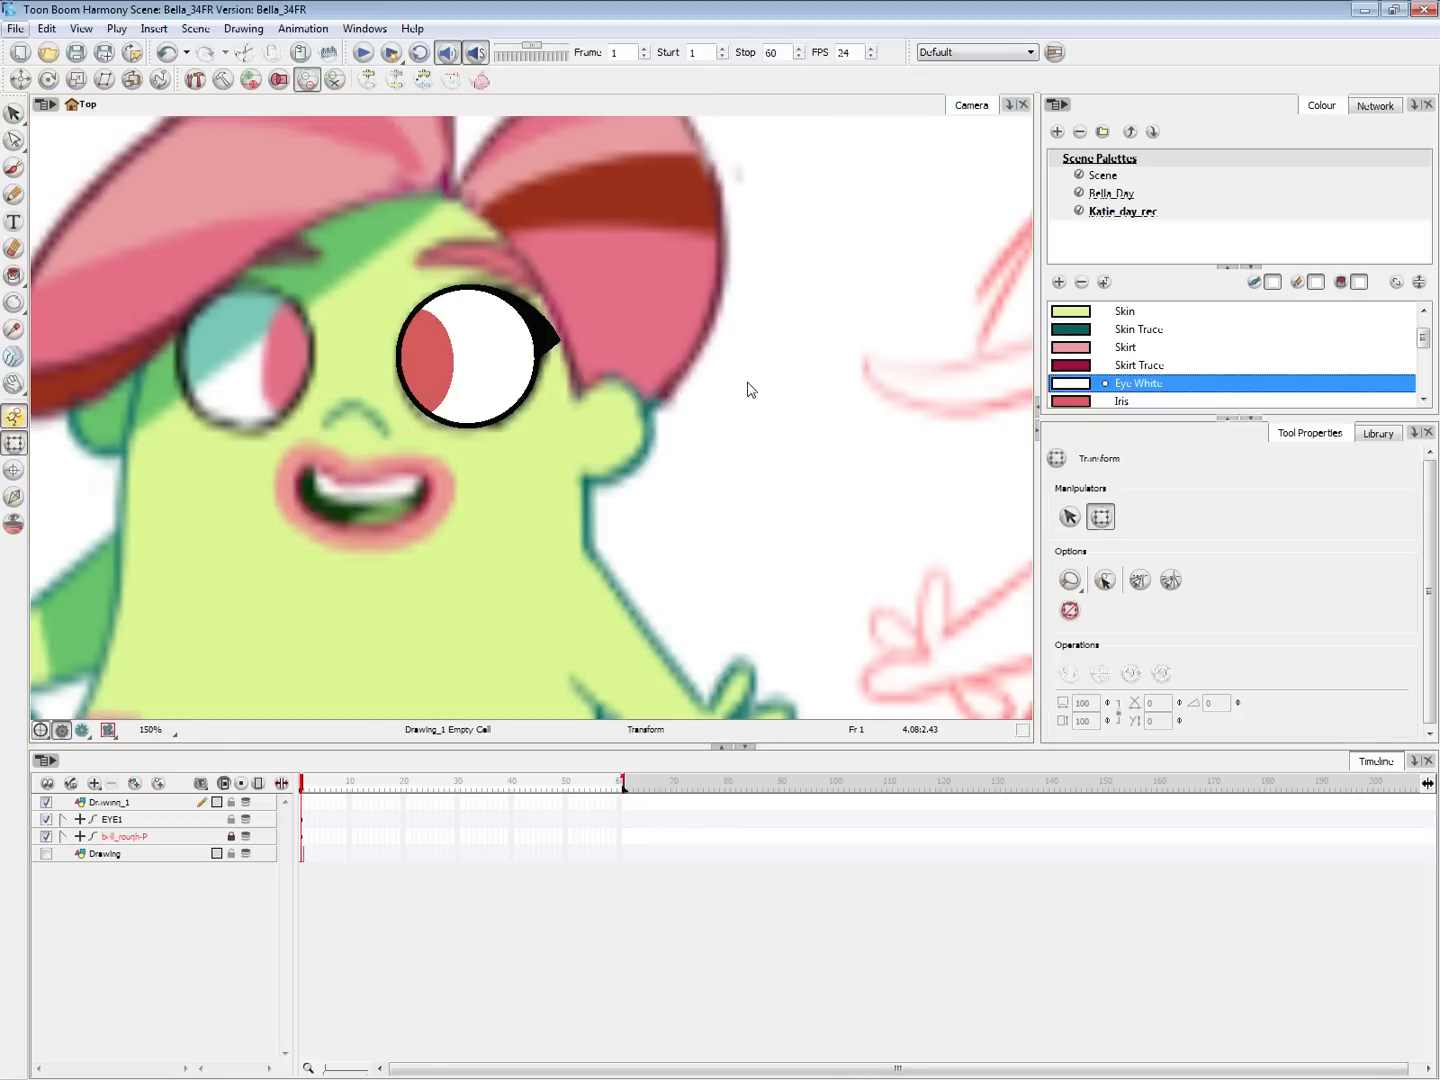
key(alt+b)
click(14, 443)
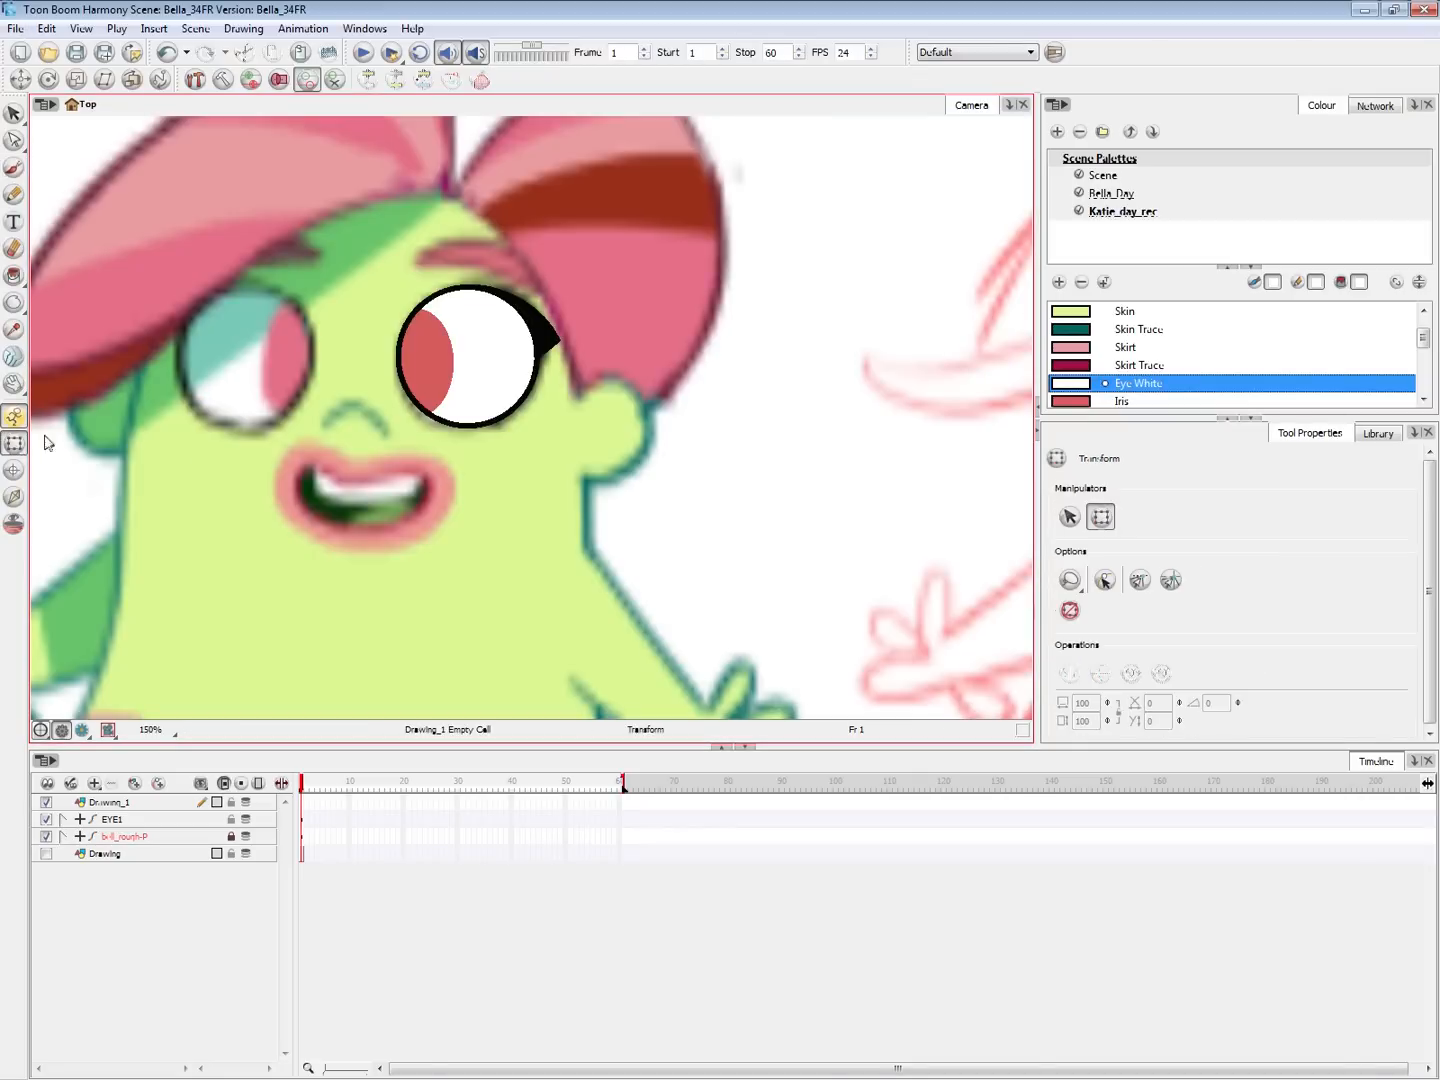
scroll(582, 537, up, 2)
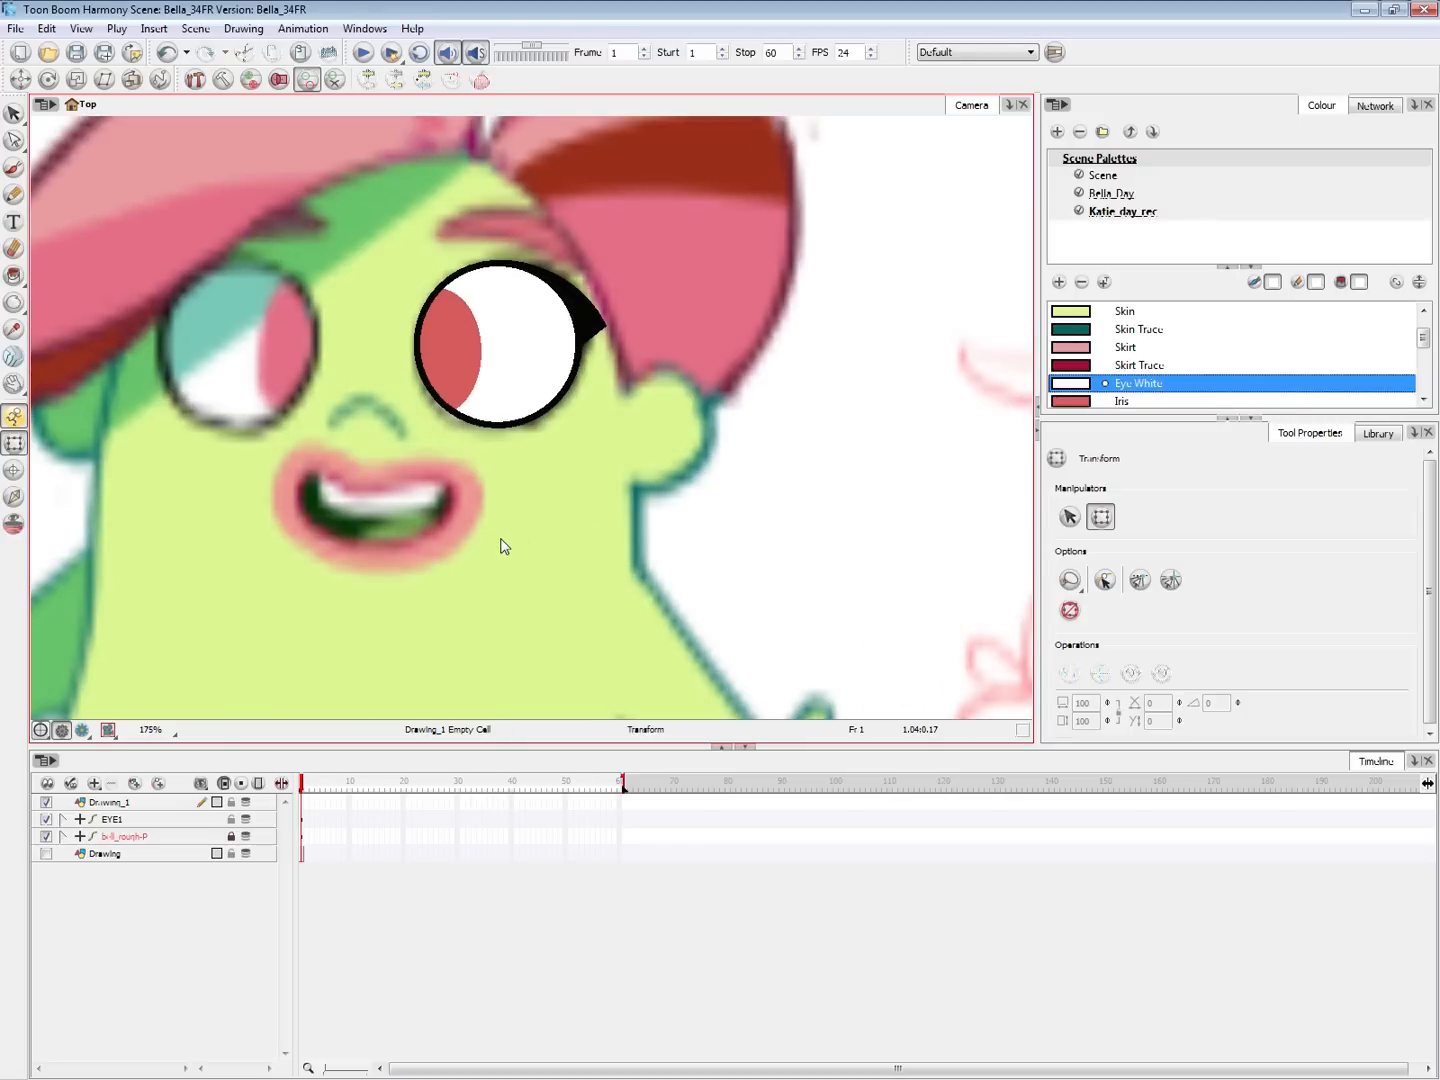
key(alt+b)
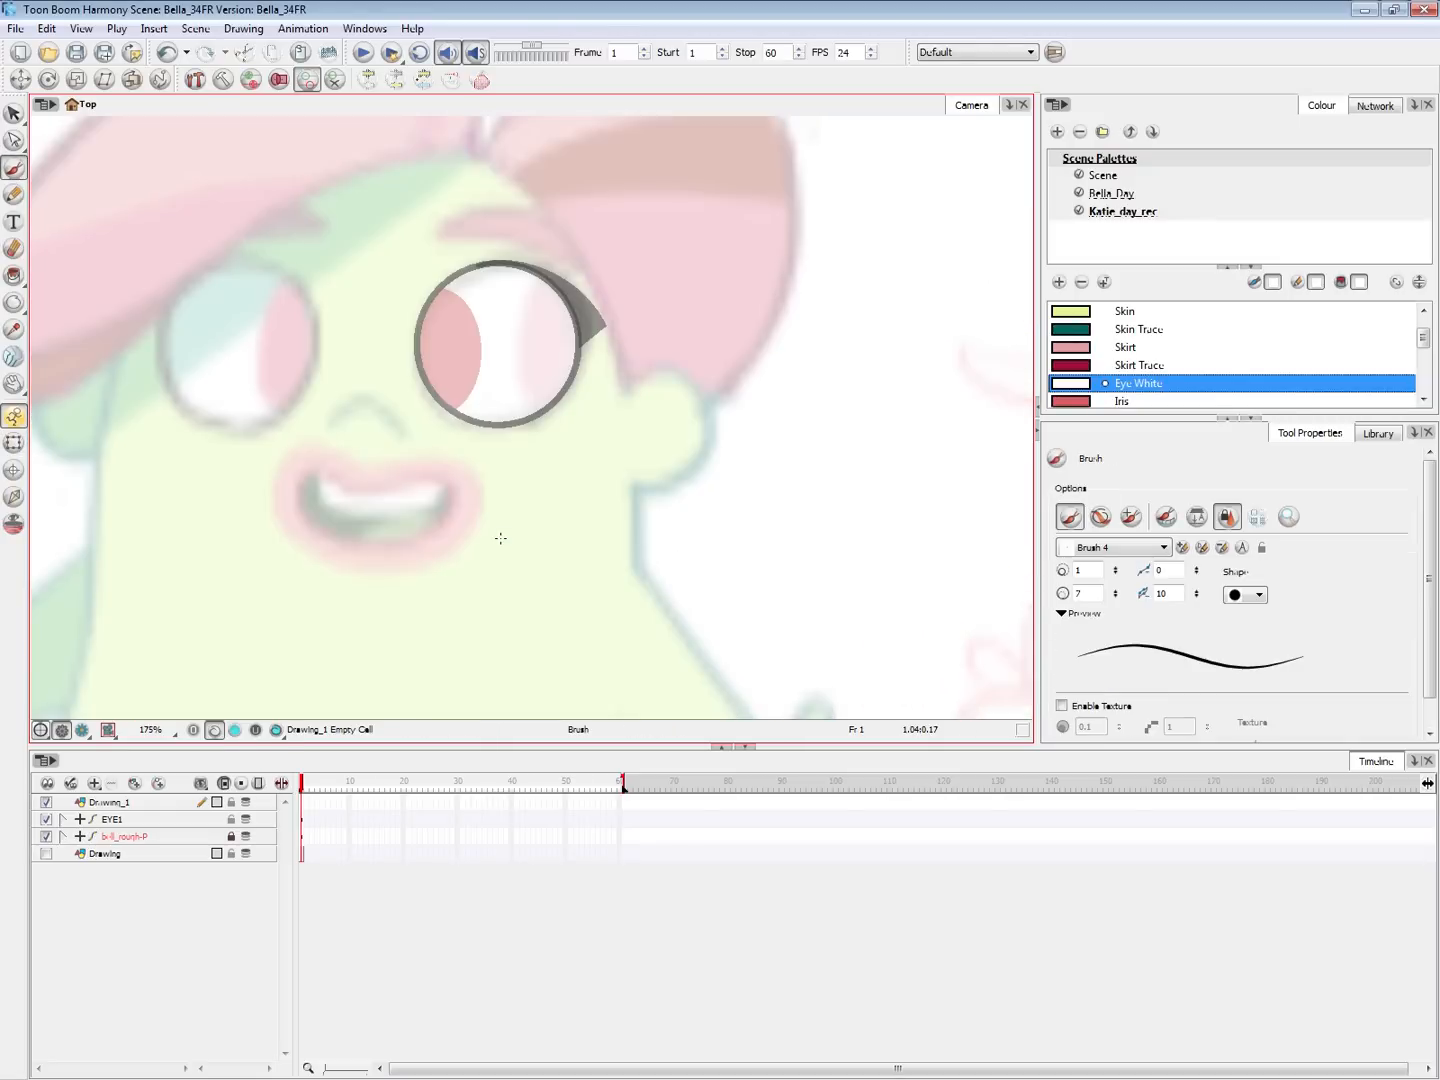
Try to outline the inner mouth with a brush stroke in the Skirt Trace colour
click(1150, 365)
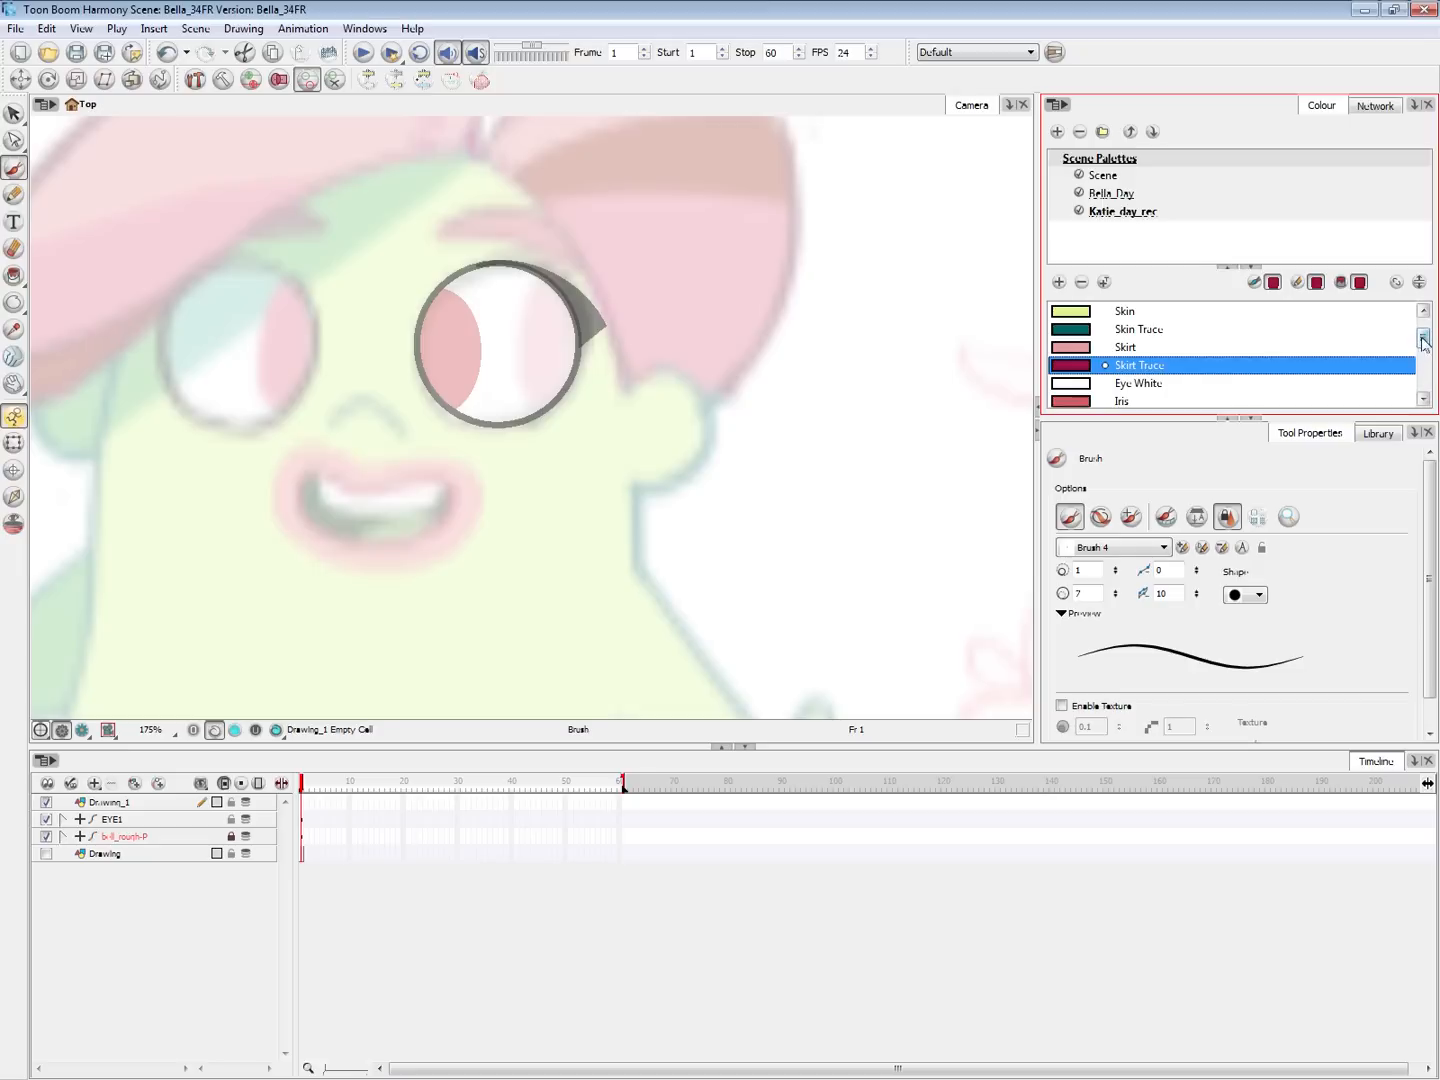
drag(1422, 340, 1423, 335)
key(2)
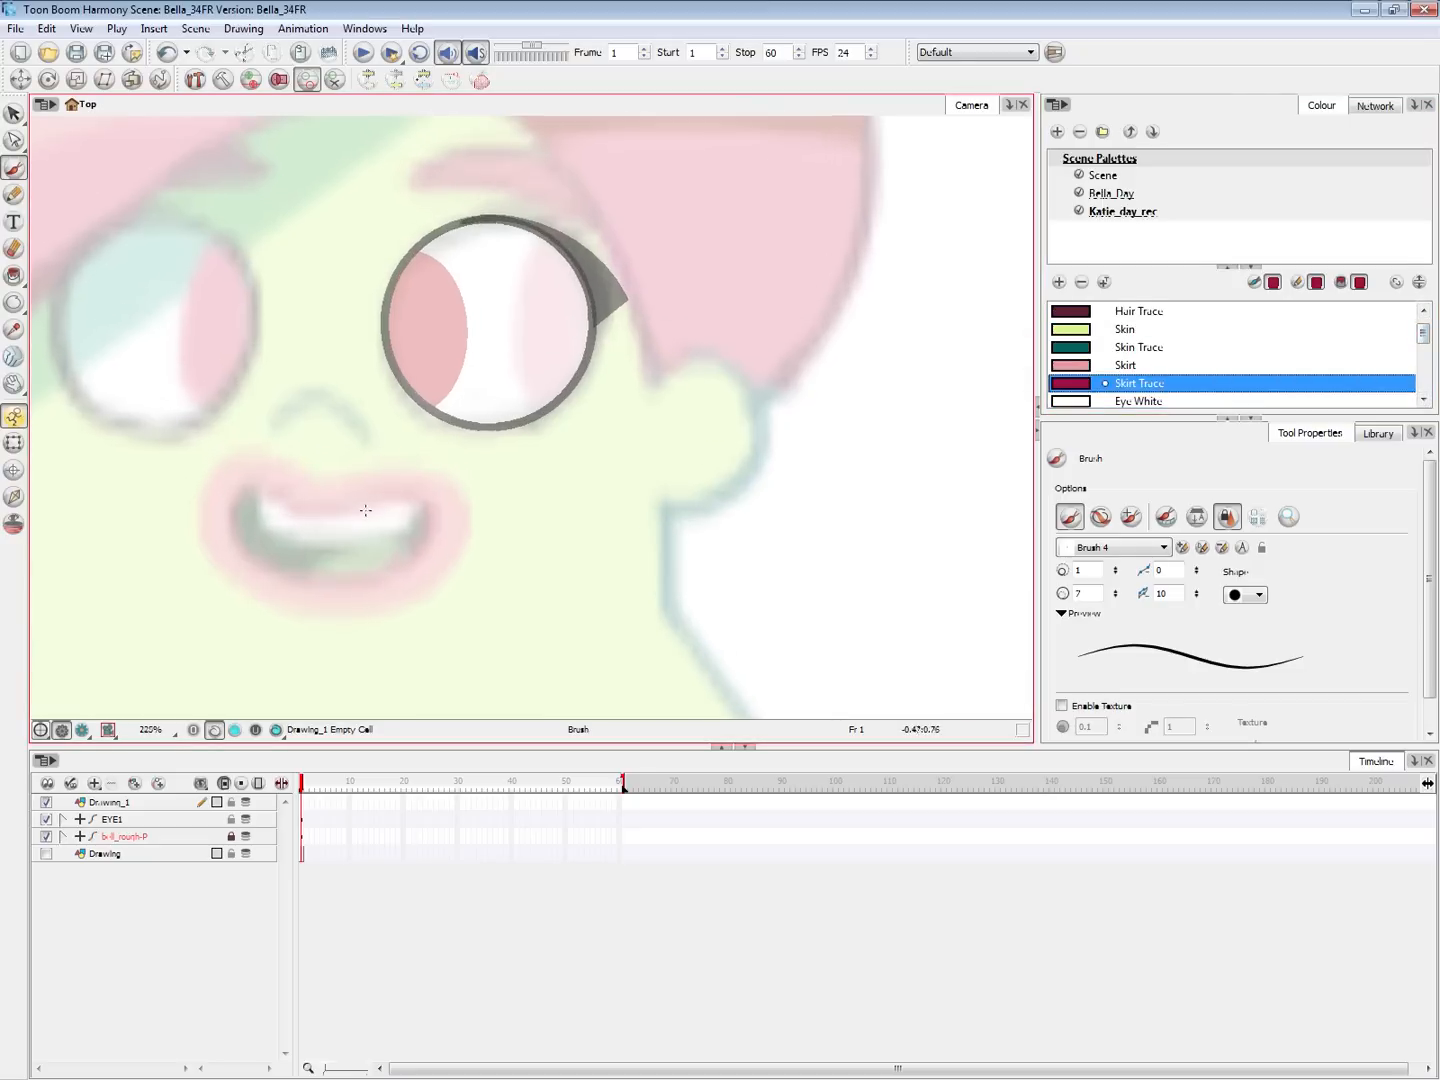
mouse_move(298, 503)
mouse_down()
mouse_move(247, 532)
mouse_move(365, 561)
mouse_move(379, 502)
mouse_move(302, 494)
mouse_up()
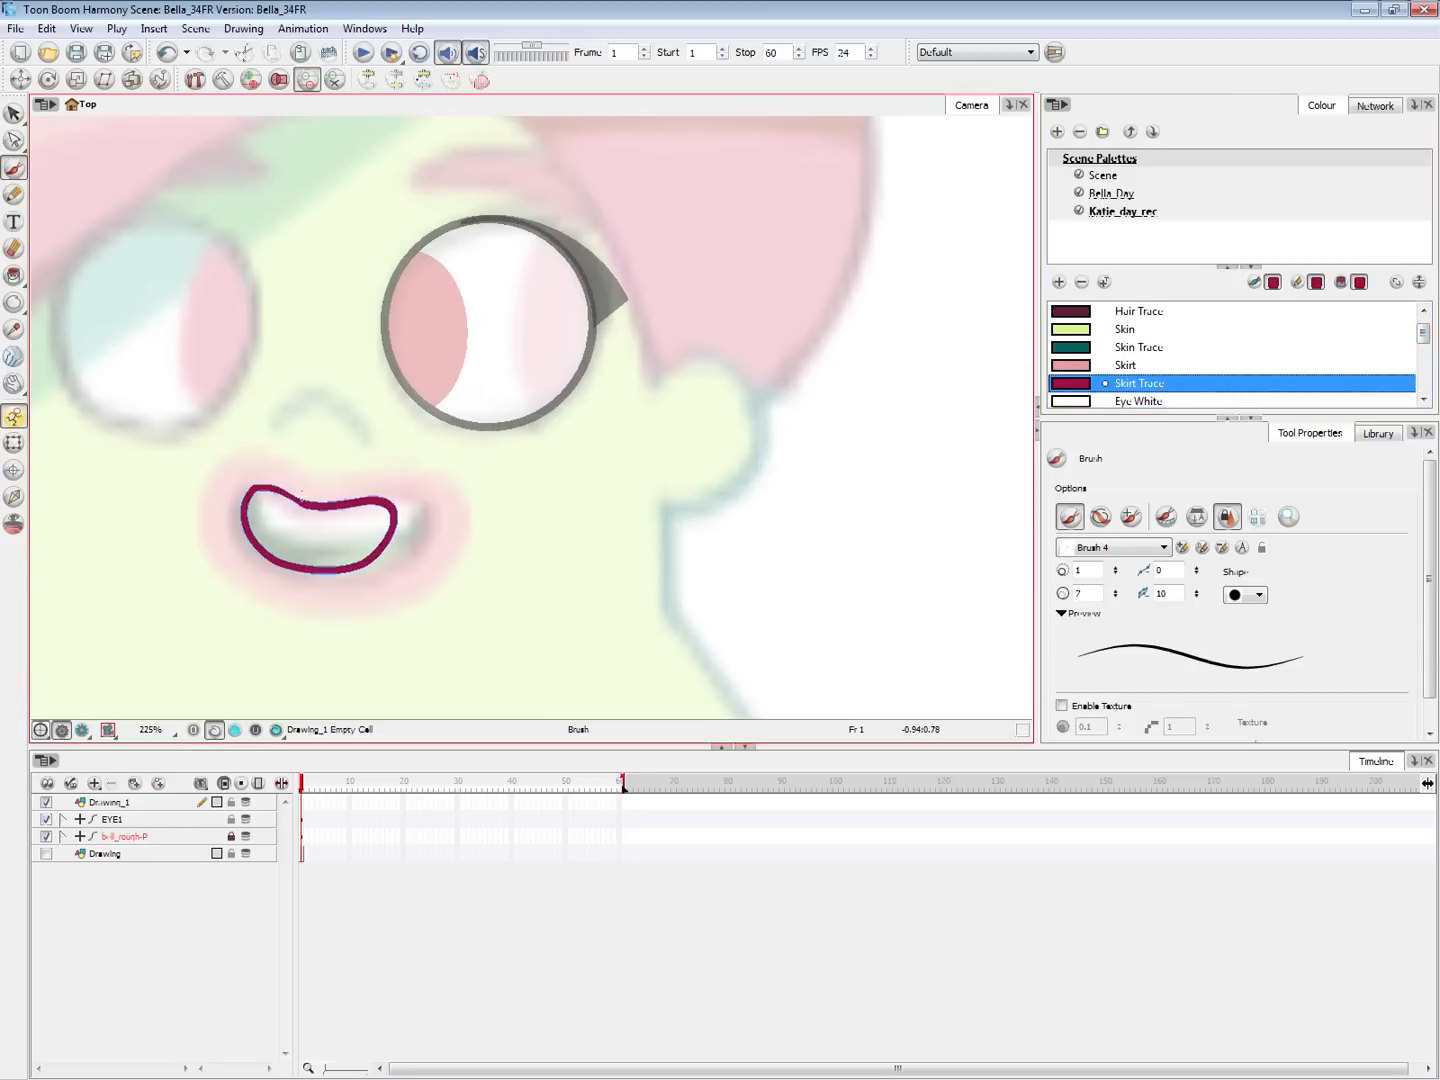
Undo the mouth outline and set the brush colour to Default black
mouse_move(1423, 333)
mouse_down()
mouse_move(1428, 377)
mouse_move(1423, 322)
mouse_up()
key(ctrl+z)
click(1098, 312)
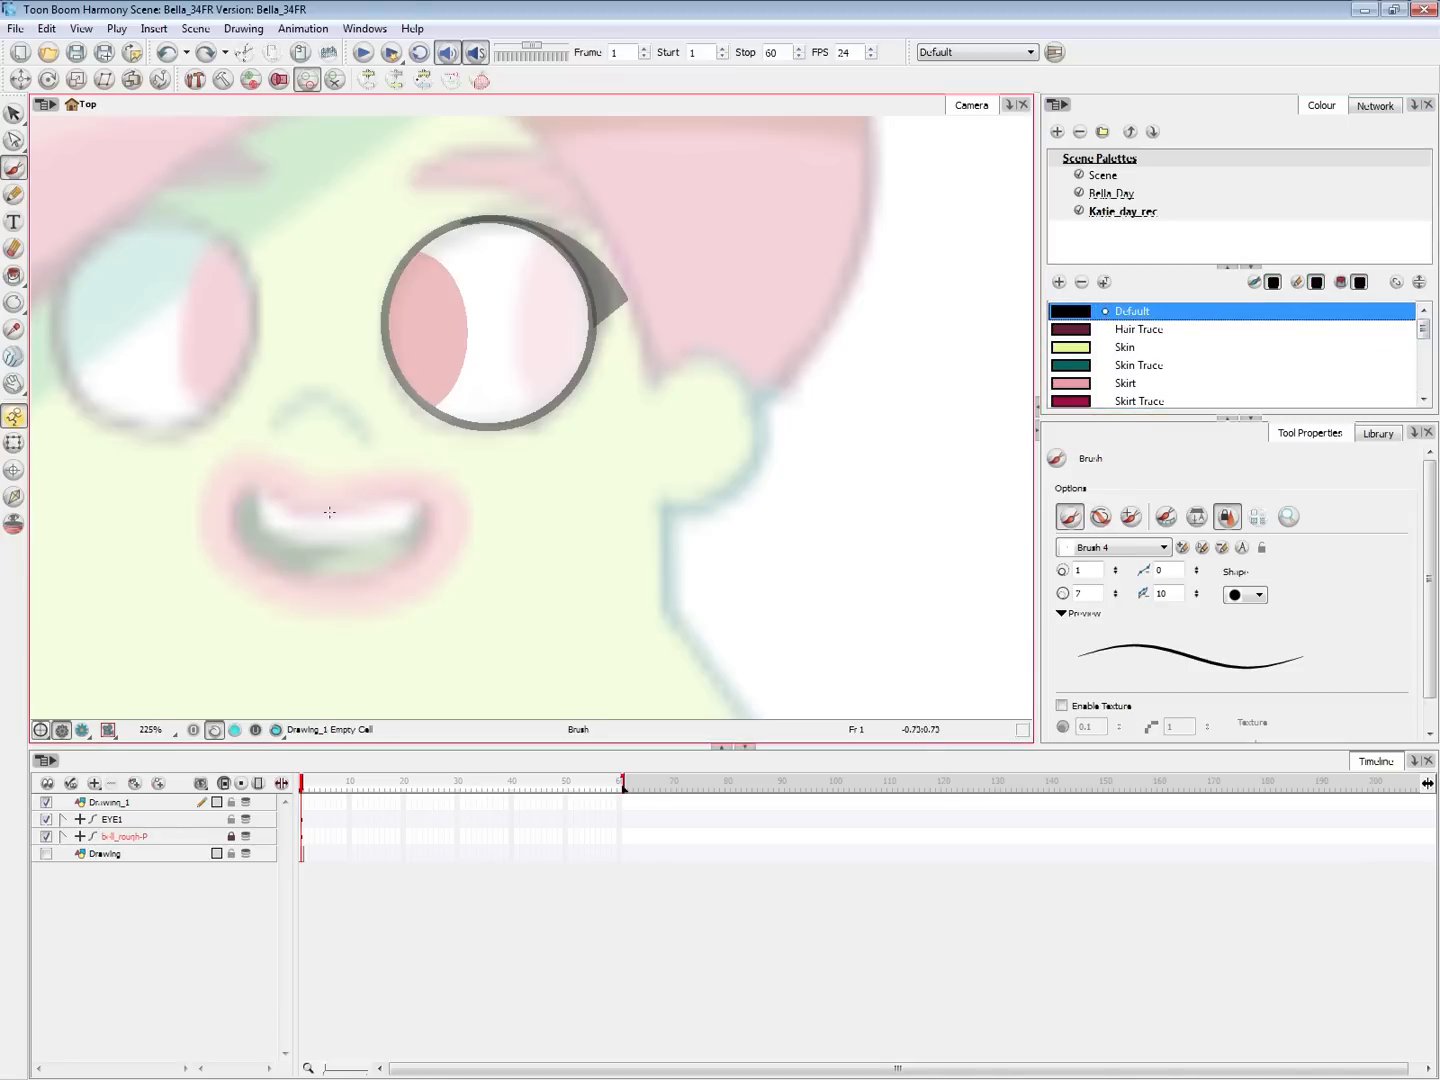
Brush the mouth in black with an inner outline, teeth, tongue and an outer lip contour
mouse_move(319, 511)
mouse_down()
mouse_move(355, 504)
mouse_move(398, 565)
mouse_move(237, 538)
mouse_move(313, 506)
mouse_move(275, 487)
mouse_move(299, 566)
mouse_move(399, 498)
mouse_move(302, 466)
mouse_move(237, 557)
mouse_move(422, 546)
mouse_move(328, 473)
mouse_move(280, 517)
mouse_move(400, 511)
mouse_up()
key(ctrl+z)
key(ctrl+z)
mouse_move(274, 489)
mouse_down()
mouse_move(338, 517)
mouse_move(396, 513)
mouse_up()
mouse_move(347, 562)
mouse_down()
mouse_move(386, 527)
mouse_move(415, 530)
mouse_up()
key(e)
drag(342, 481, 329, 482)
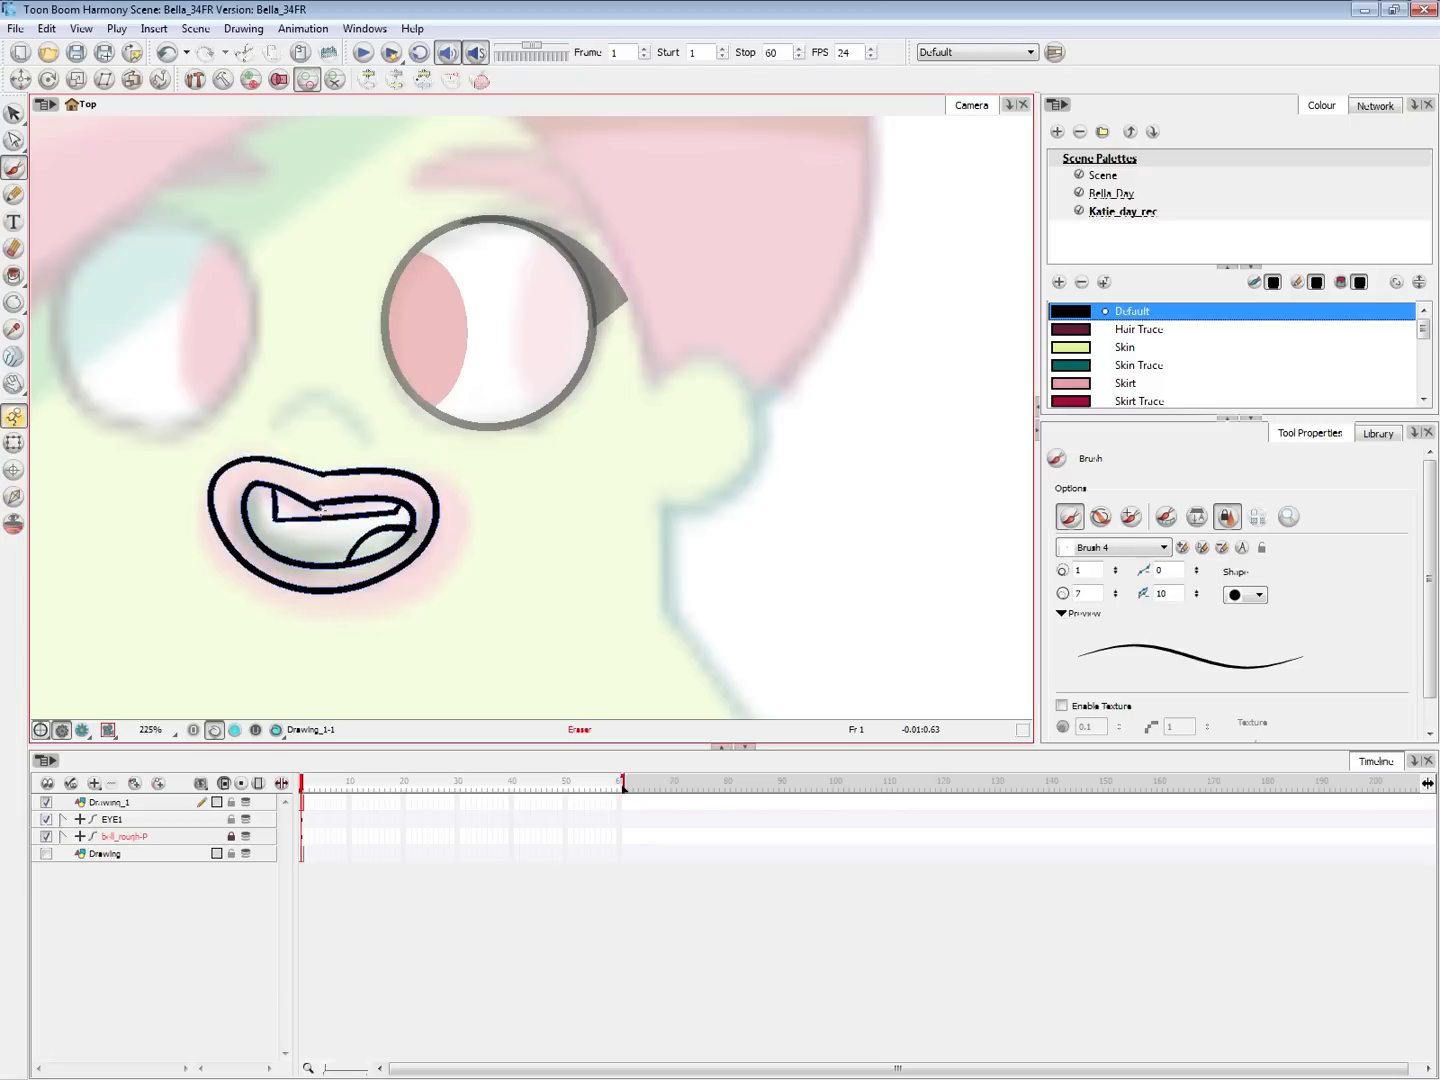
key(e)
drag(420, 524, 417, 532)
key(2)
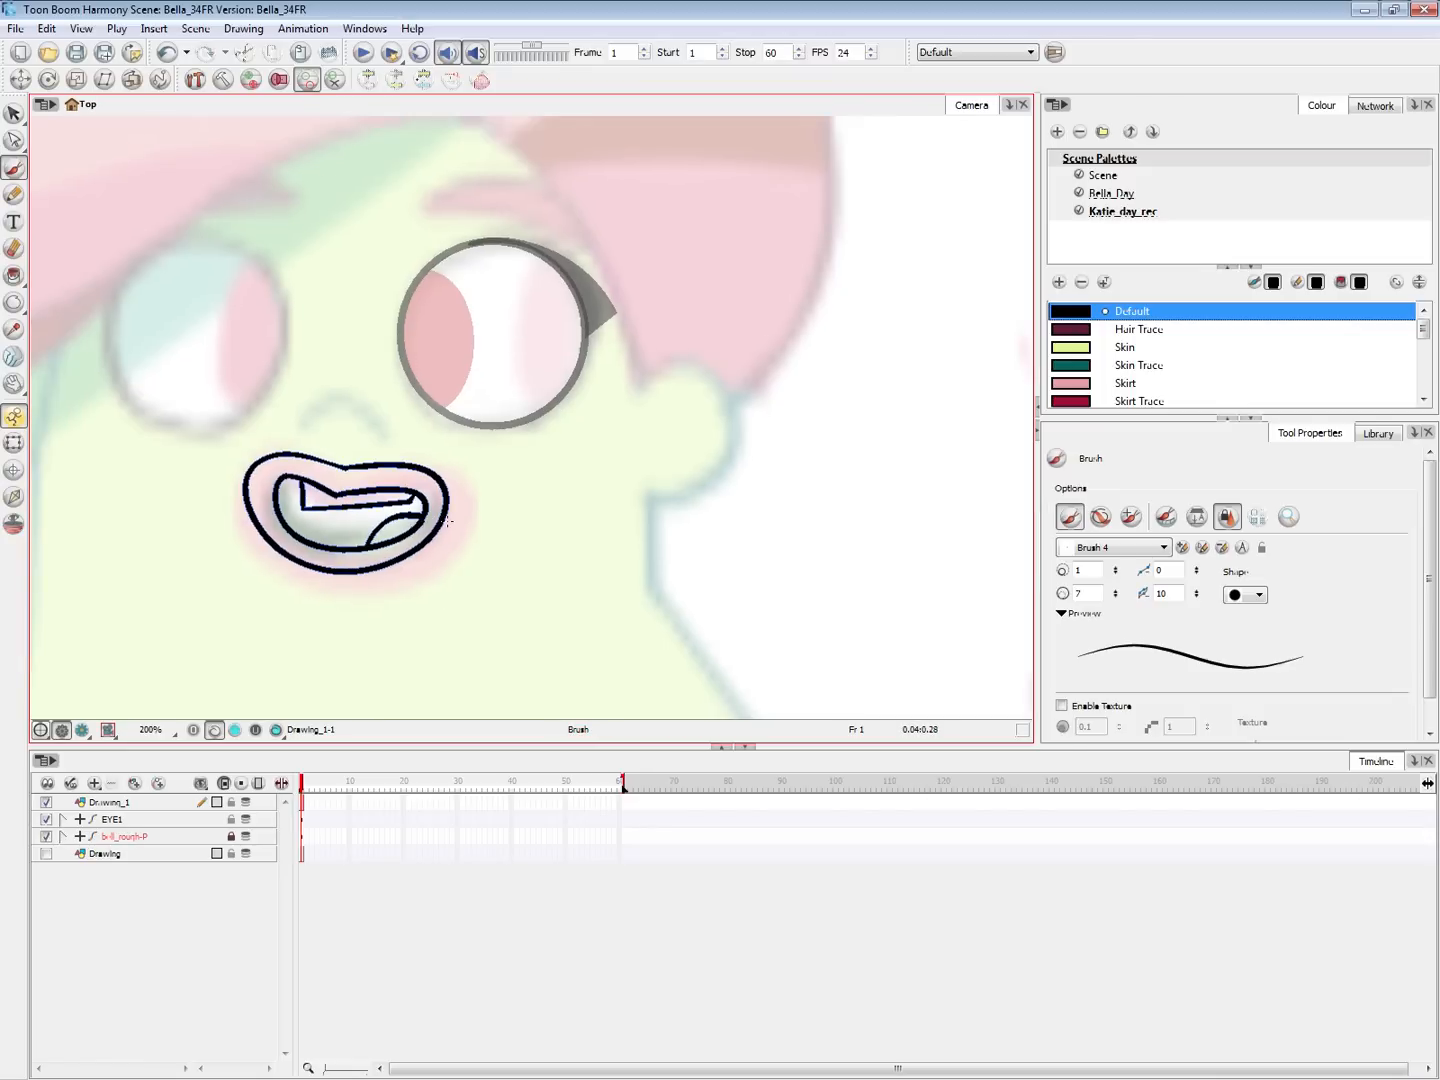
Delete all the mouth strokes from the new drawing layer
key(alt+s)
key(ctrl+a)
key(Delete)
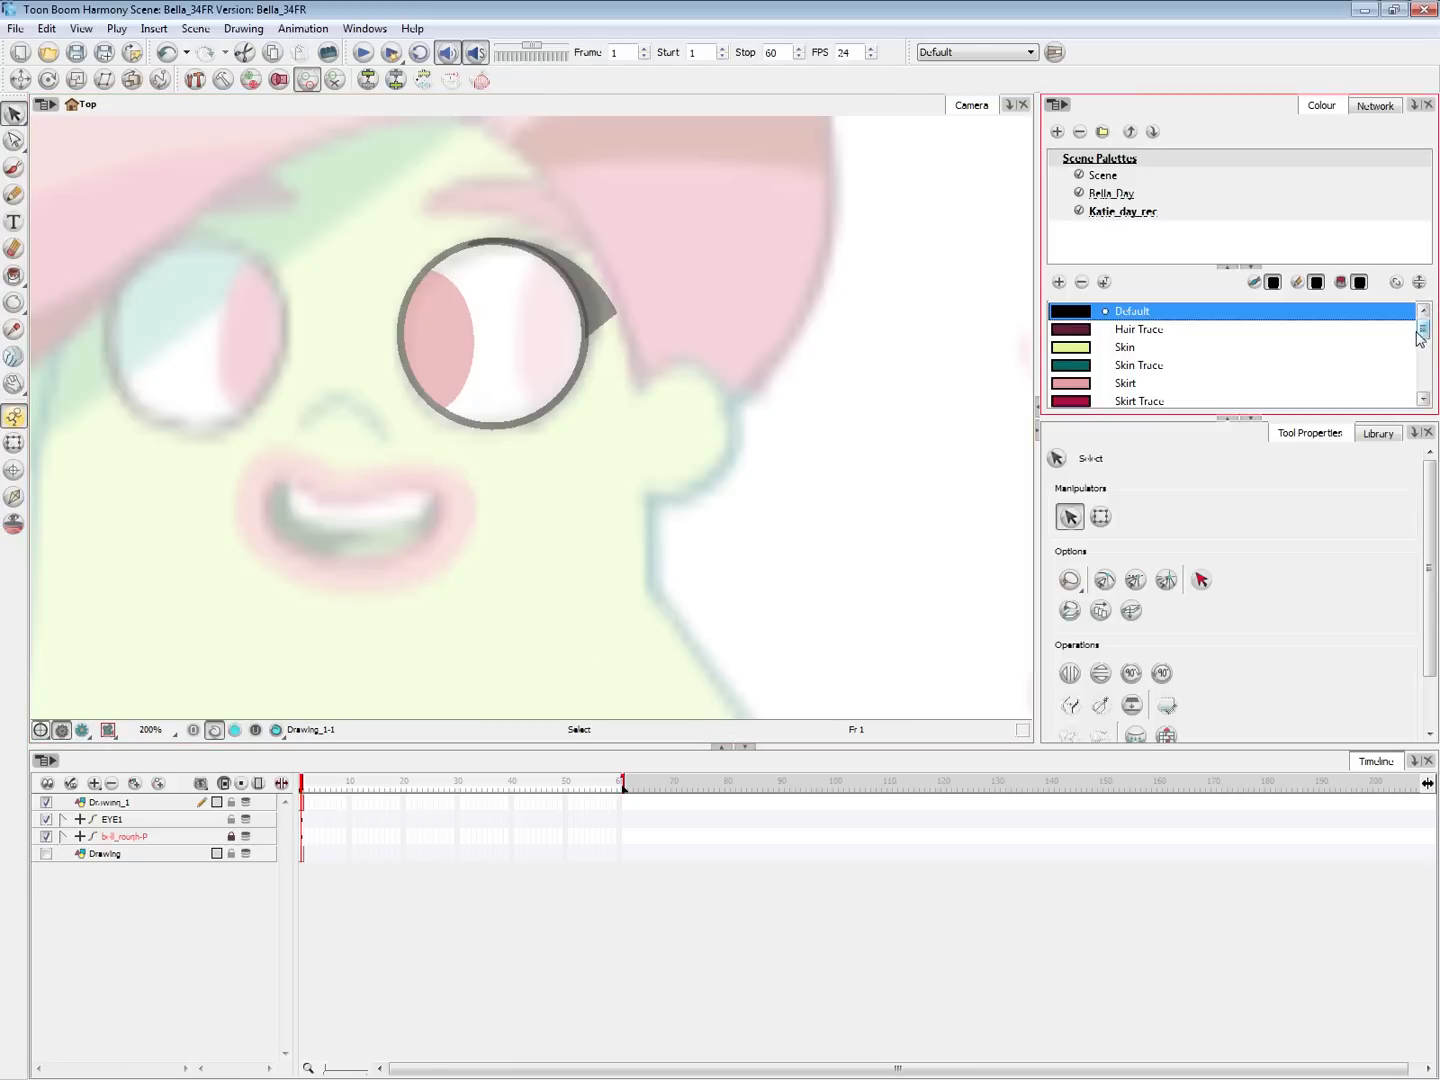
Try out black brush strokes over the mouth and the ear, then undo them
key(1)
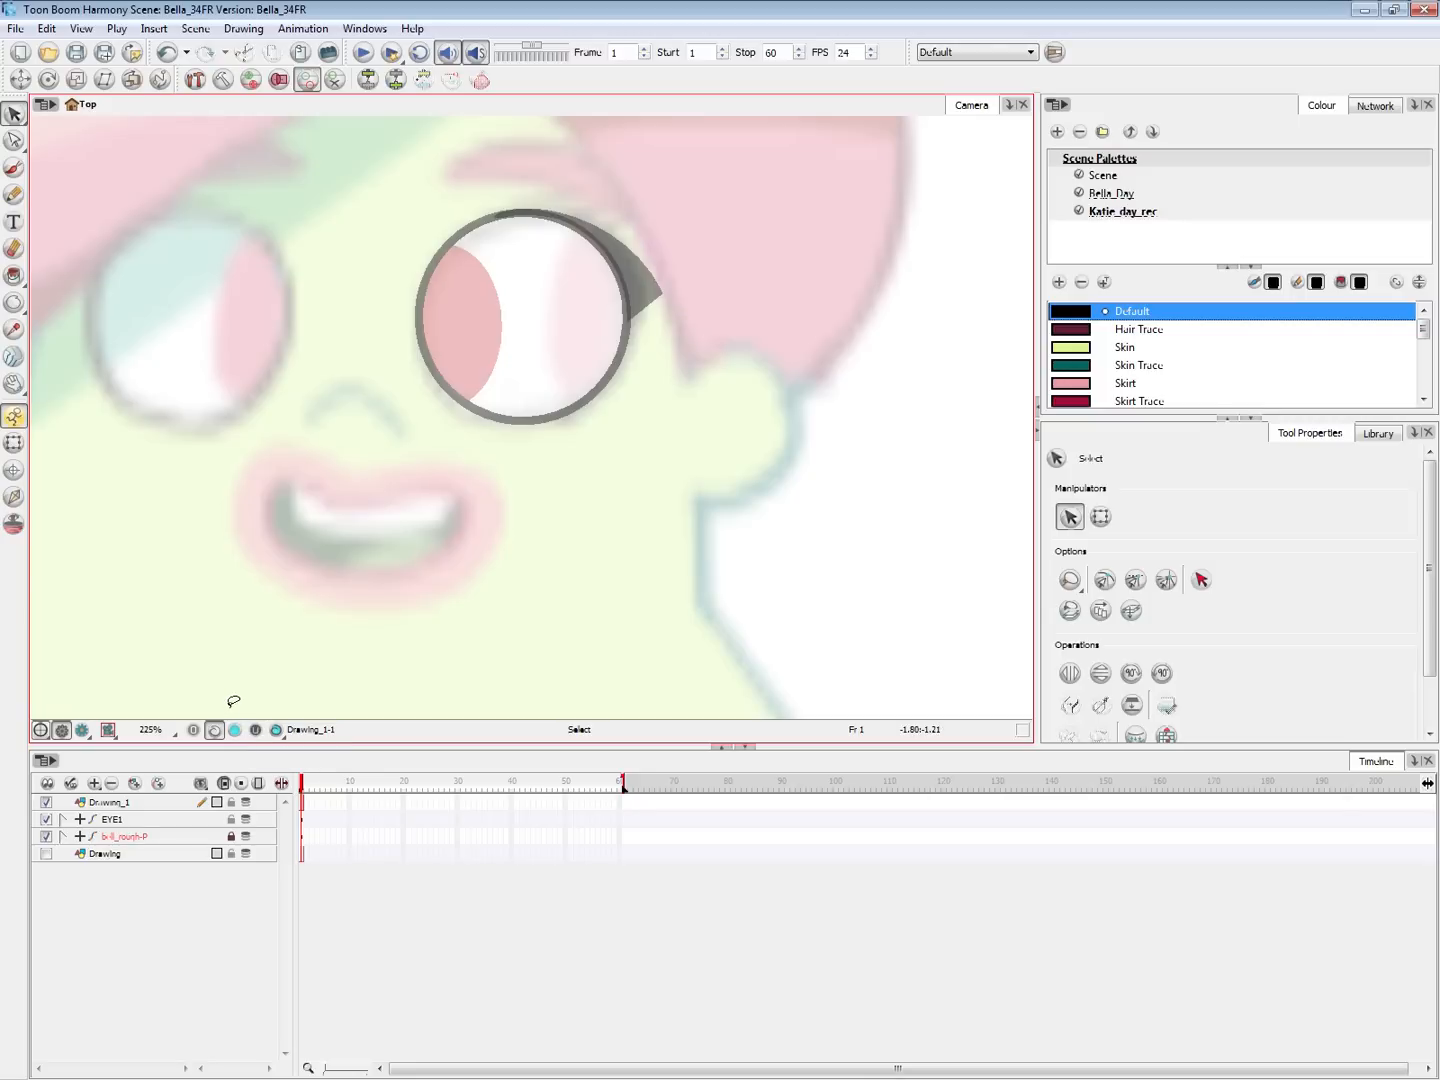
key(alt+b)
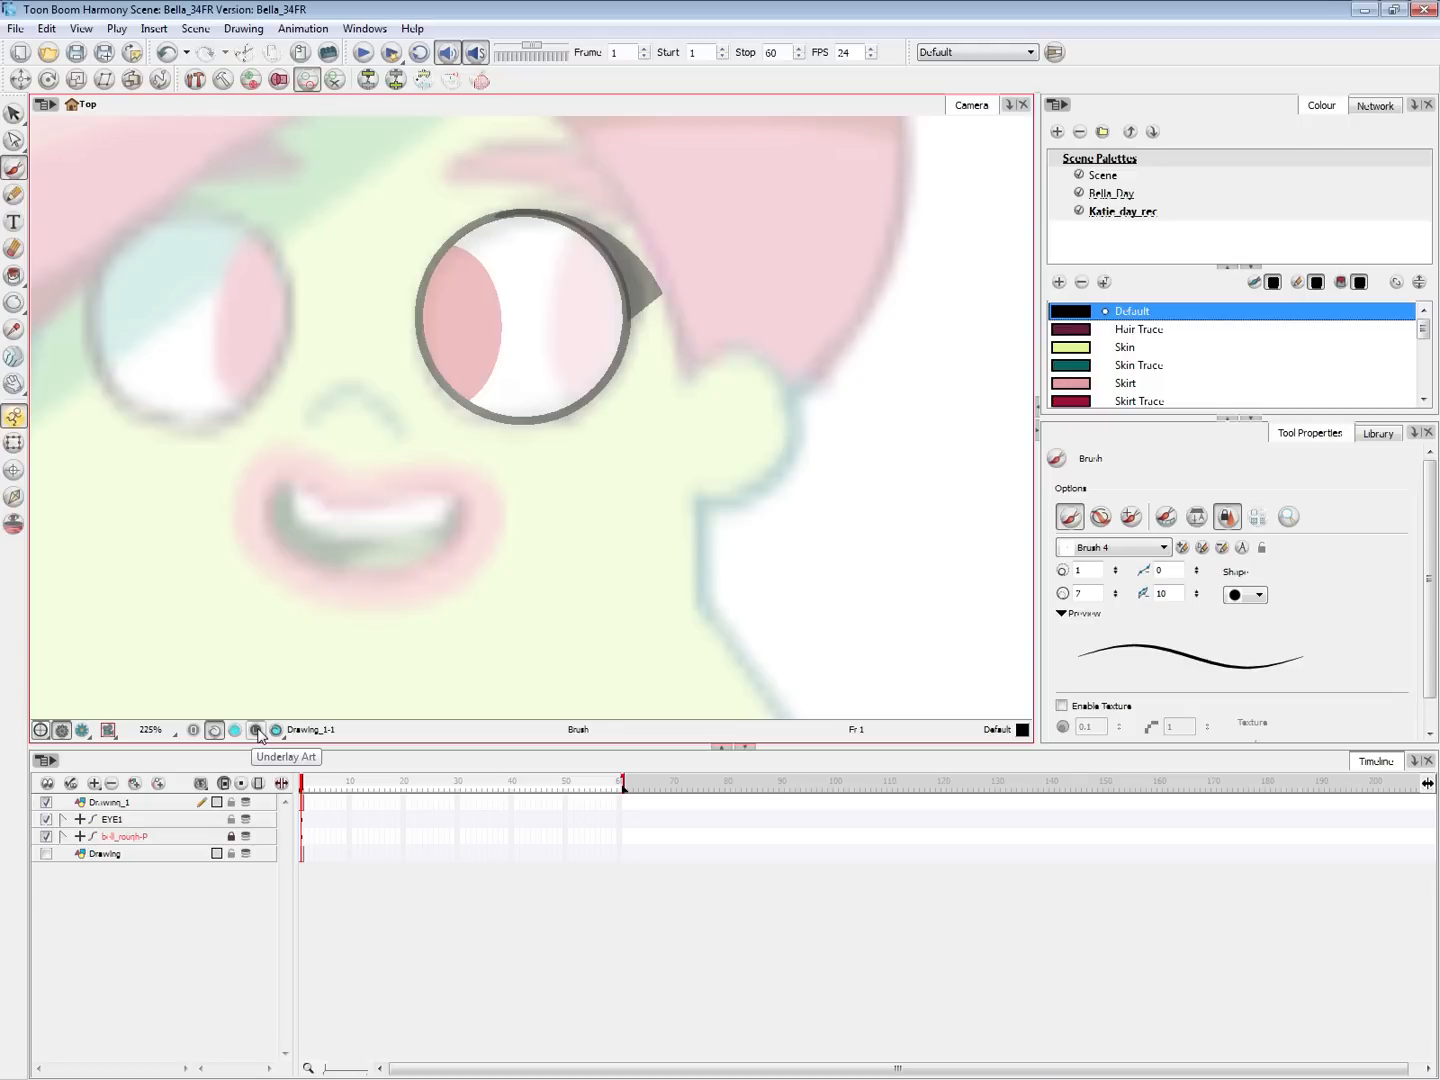
mouse_move(351, 505)
mouse_down()
mouse_move(405, 575)
mouse_move(355, 495)
mouse_up()
key(ctrl+z)
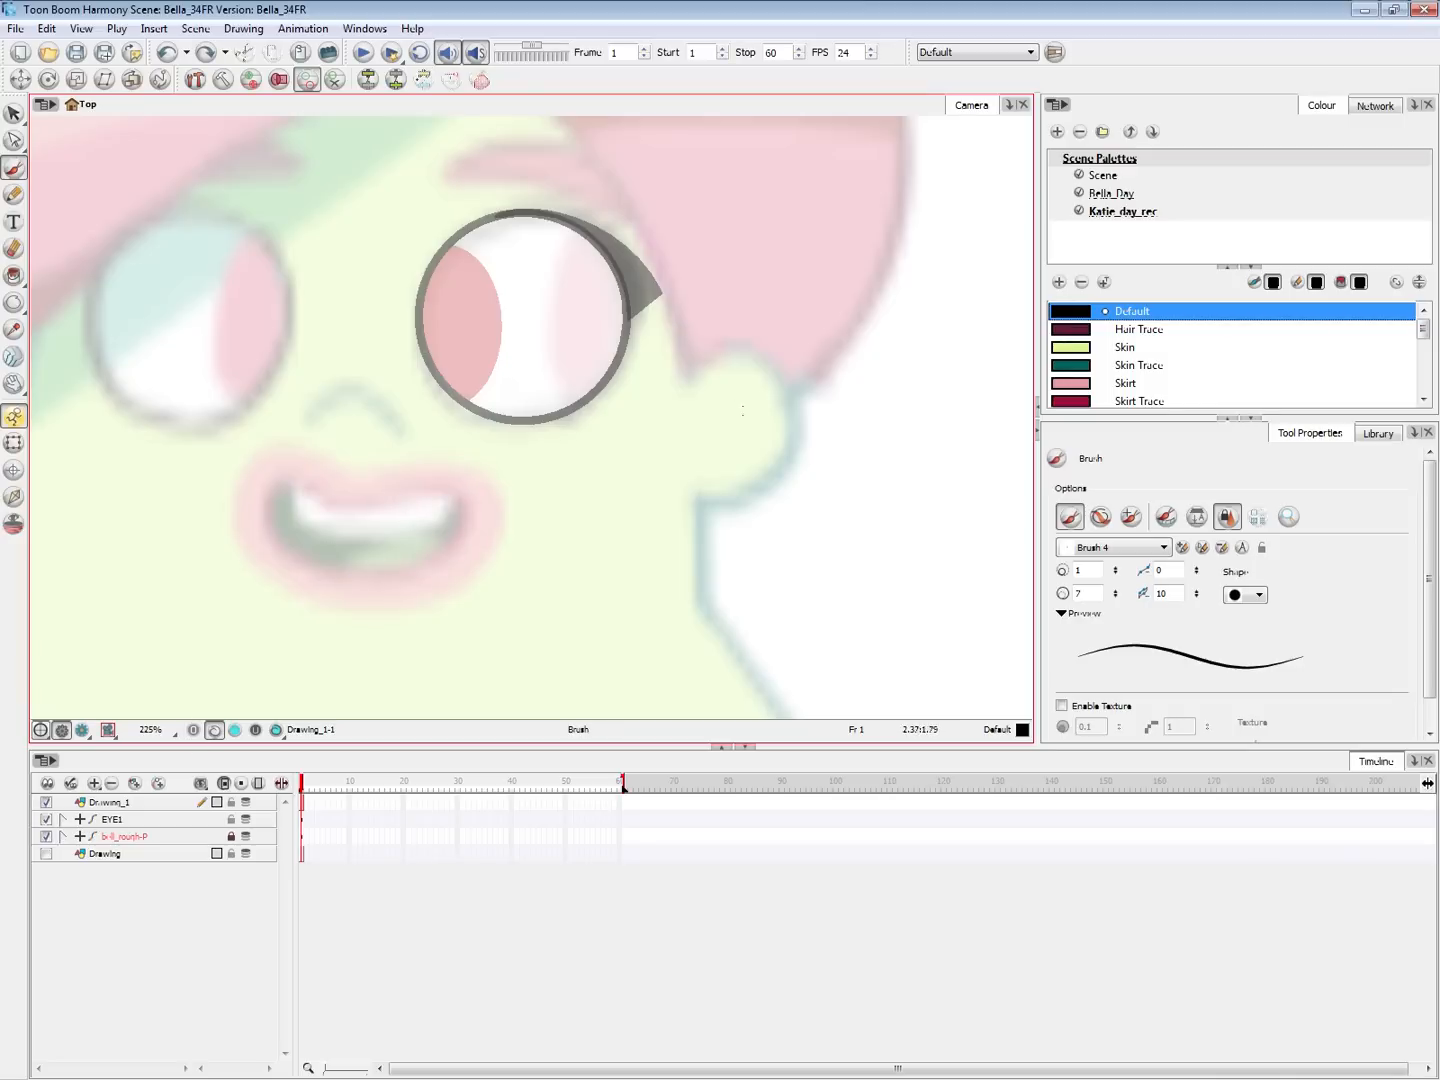
mouse_move(762, 386)
mouse_down()
mouse_move(776, 416)
mouse_move(738, 471)
mouse_up()
key(ctrl+z)
key(ctrl+z)
Try to trace the inner mouth contour with the black brush, undoing each attempt
drag(472, 581, 594, 565)
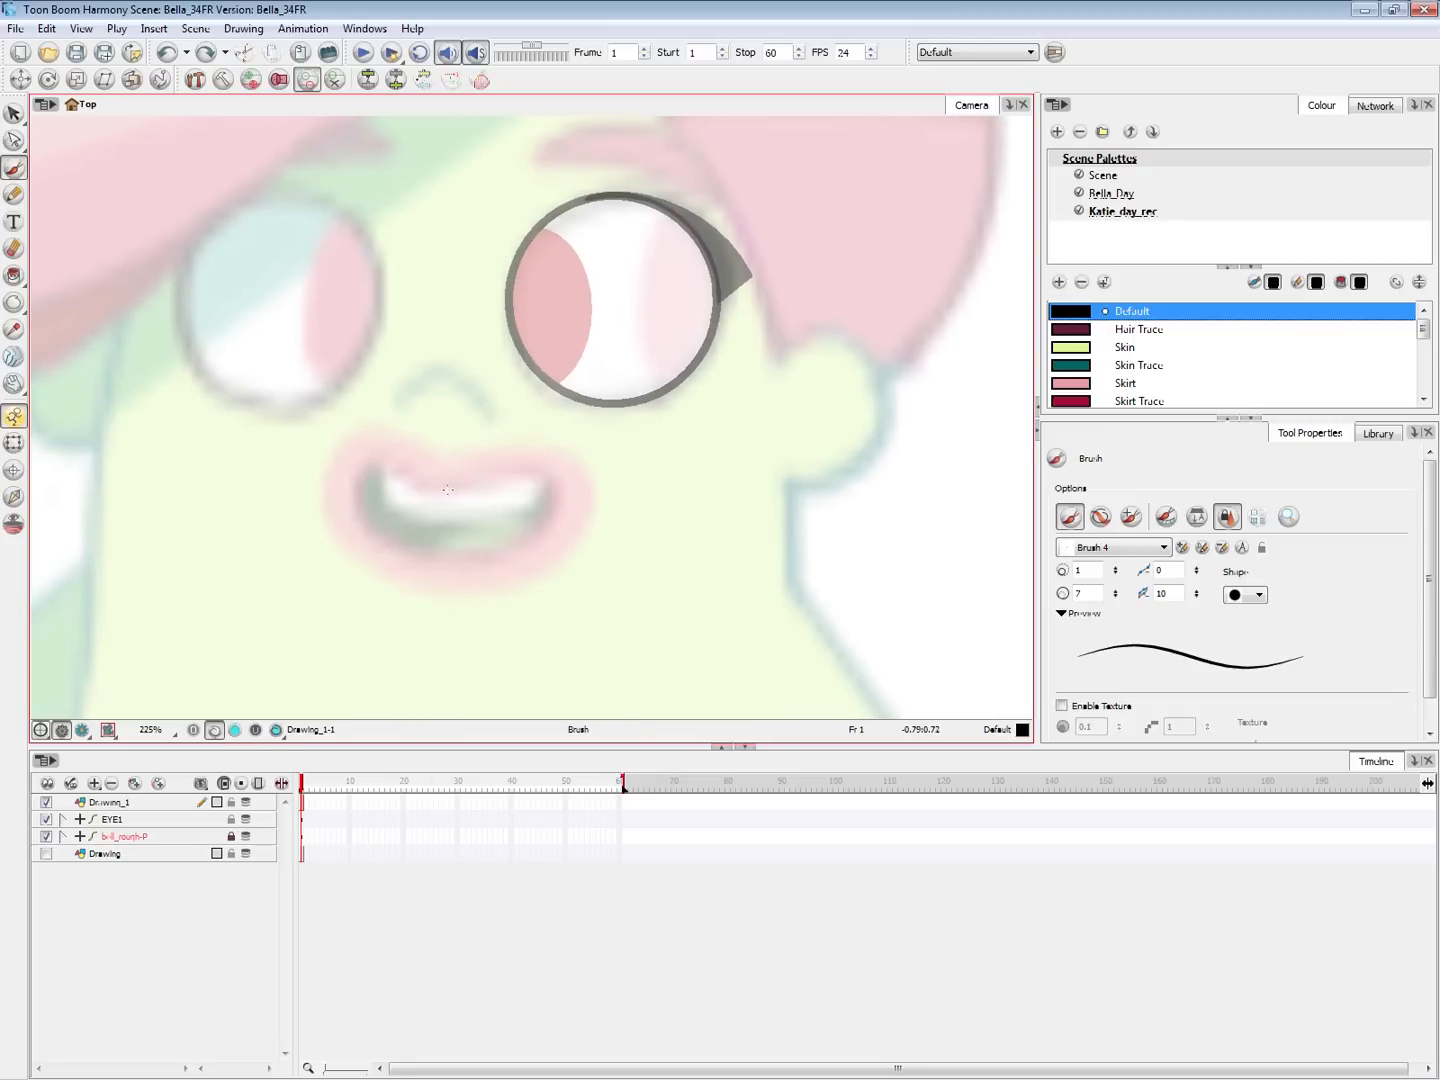
mouse_move(452, 490)
mouse_down()
mouse_move(520, 476)
mouse_move(547, 491)
mouse_move(526, 528)
mouse_move(495, 546)
mouse_up()
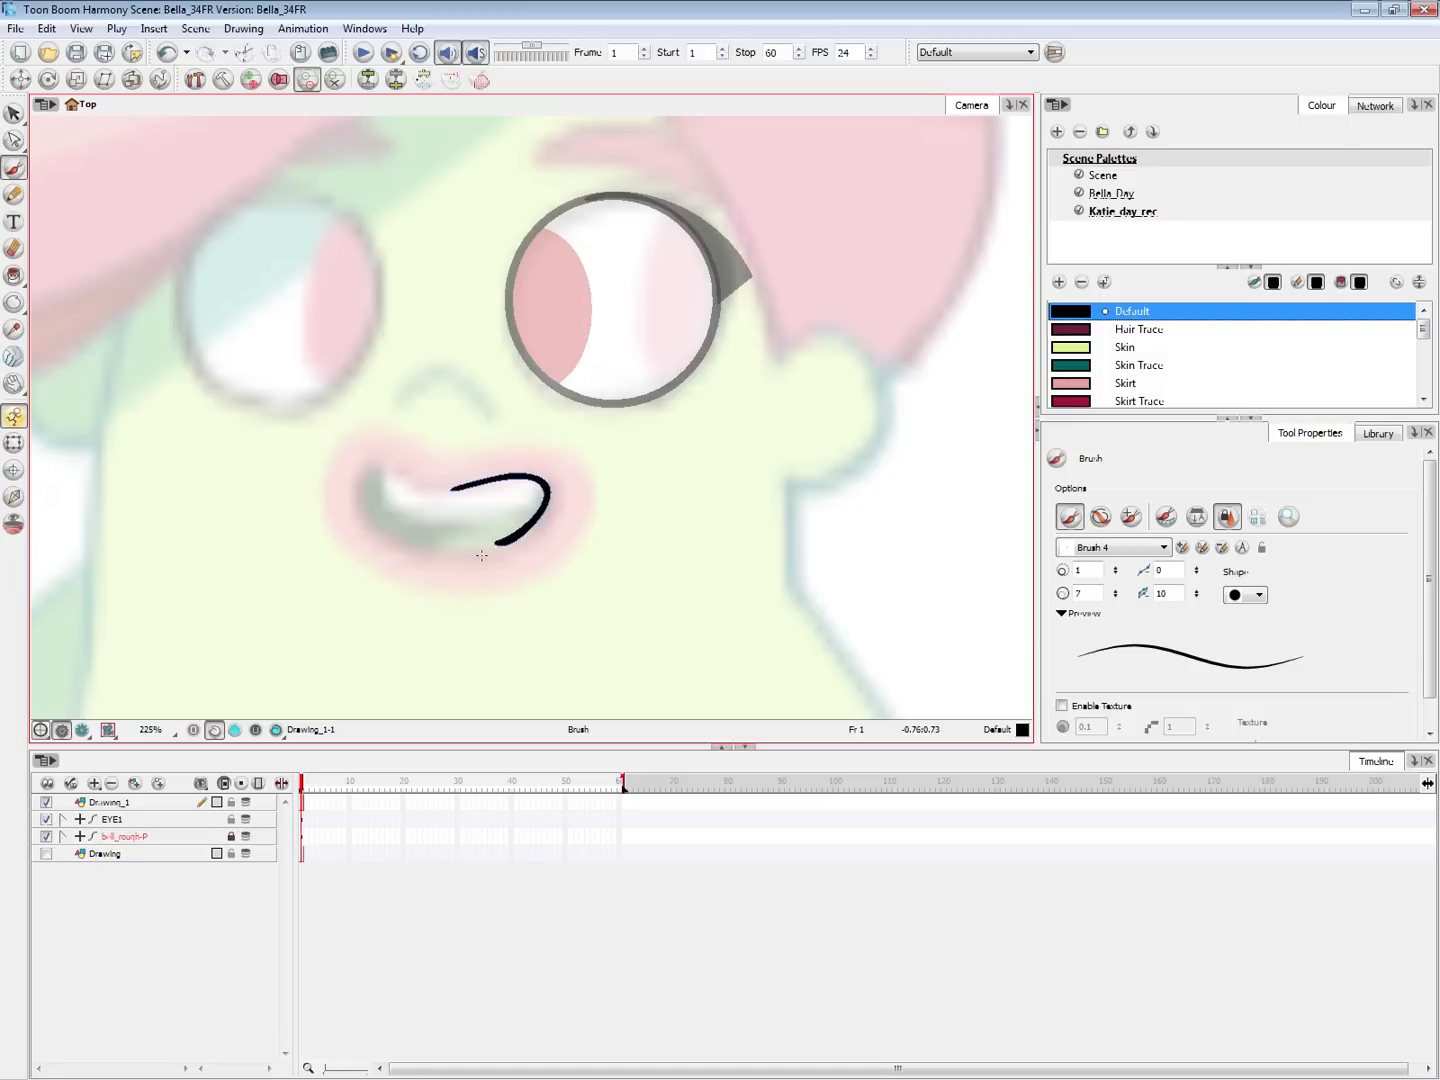
key(ctrl)
key(ctrl+z)
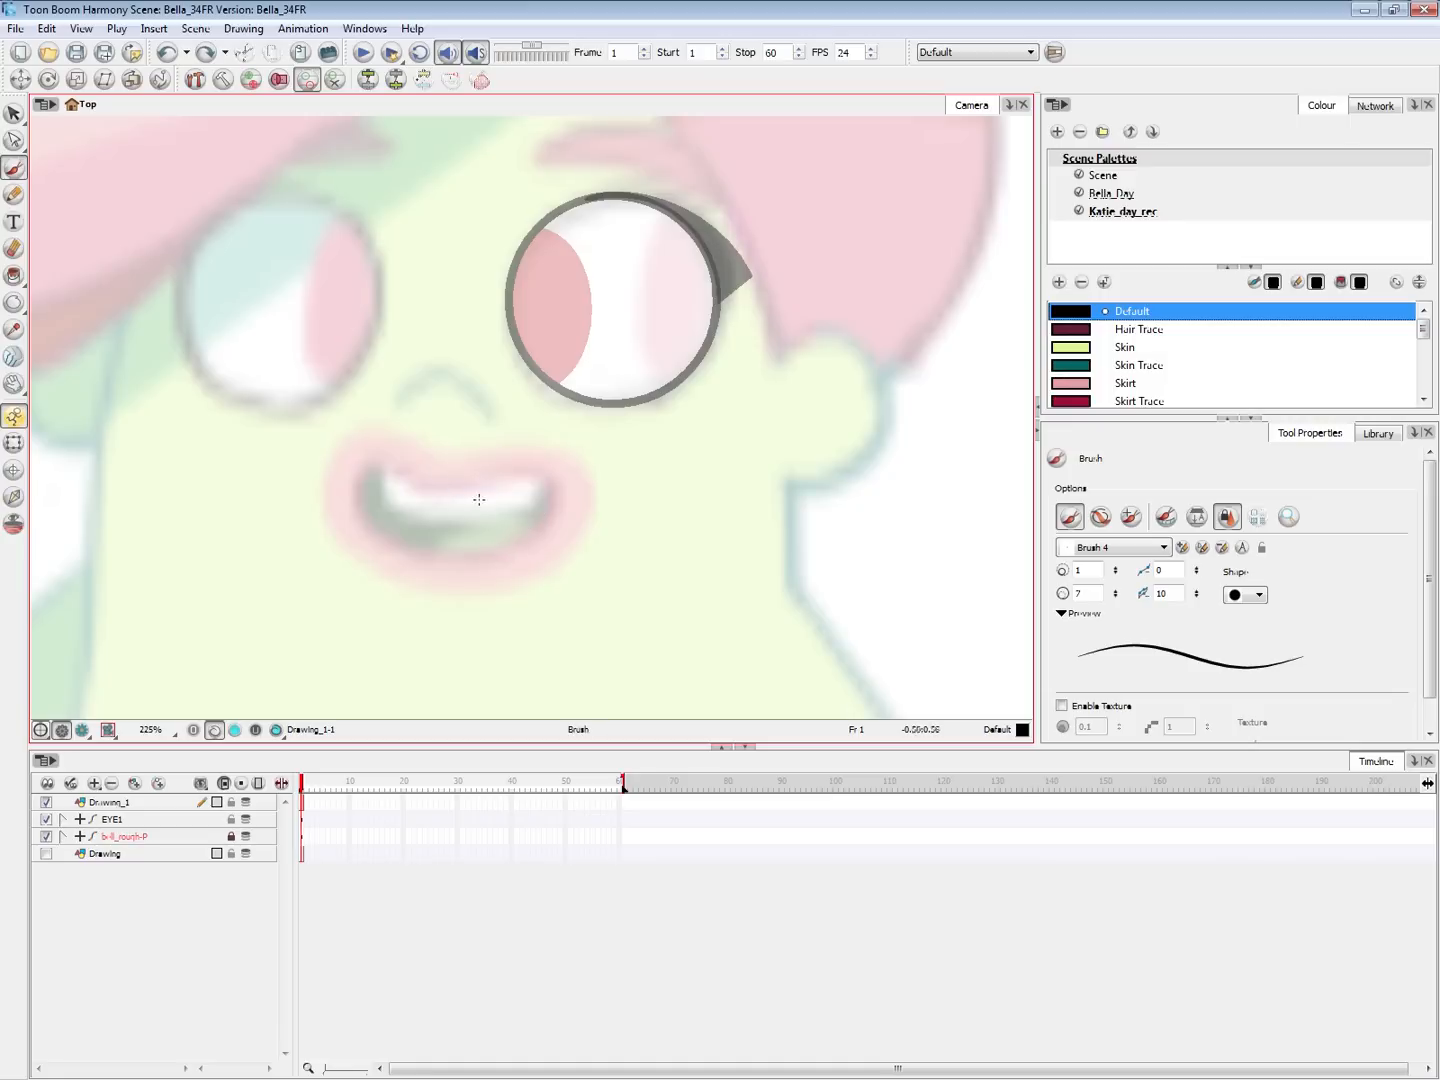
mouse_move(444, 490)
mouse_down()
mouse_move(545, 532)
mouse_move(358, 500)
mouse_move(548, 478)
mouse_up()
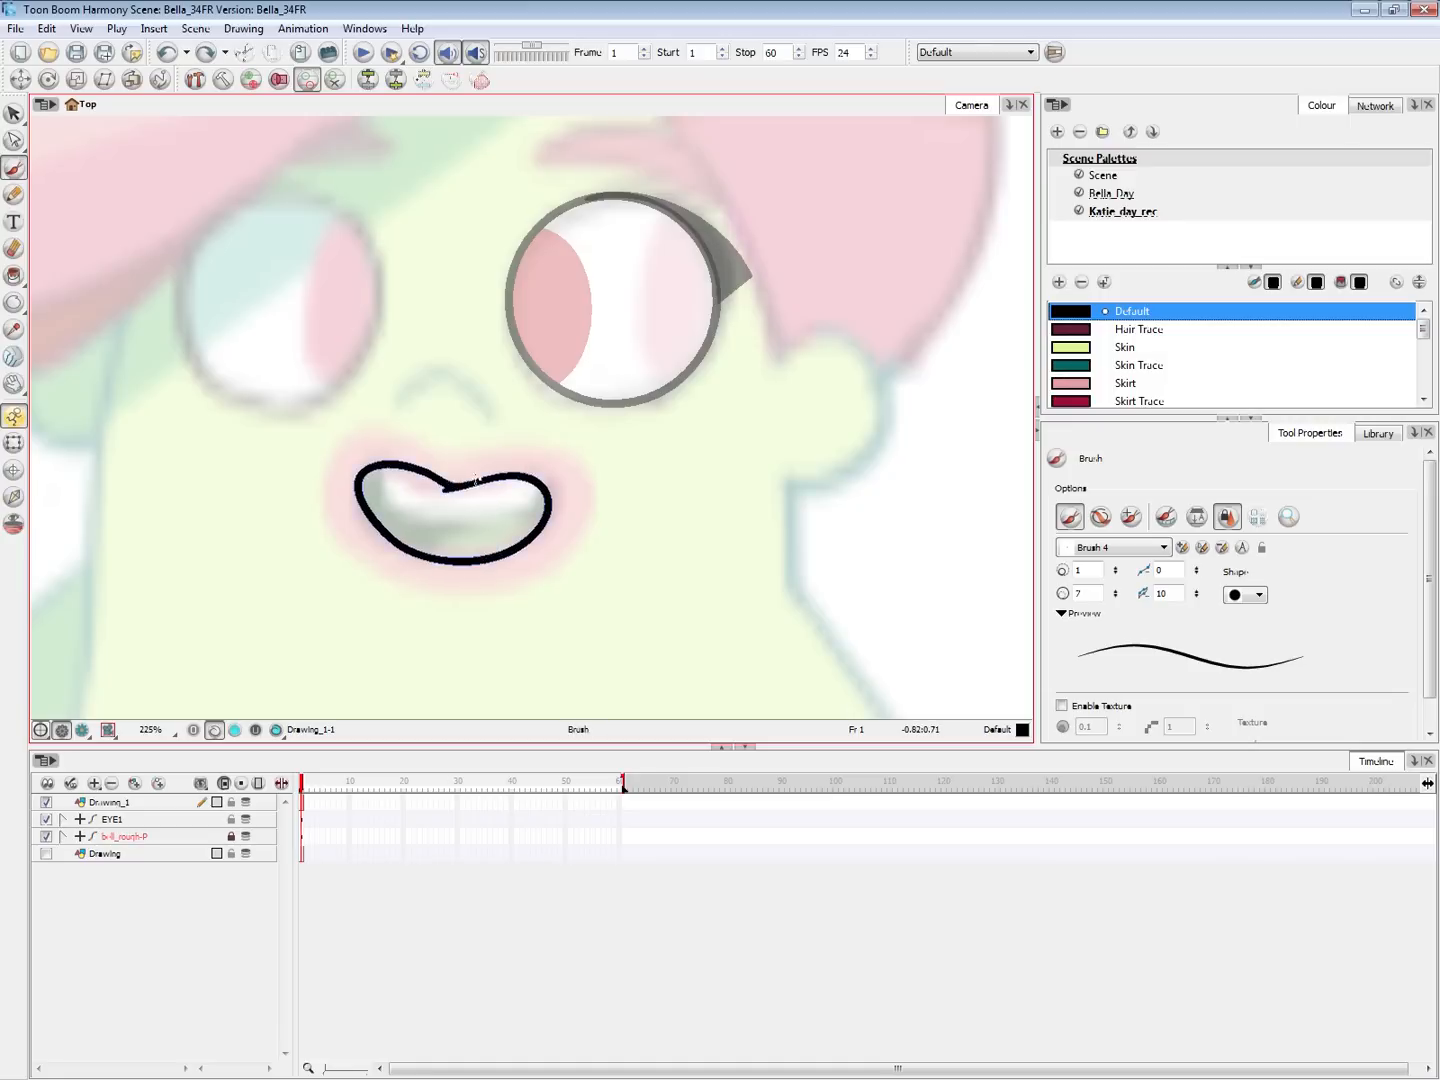
key(ctrl+z)
Trace the inner mouth opening and the outer lip contour as two closed black brush outlines
mouse_move(446, 490)
mouse_down()
mouse_move(548, 518)
mouse_move(400, 470)
mouse_move(548, 478)
mouse_up()
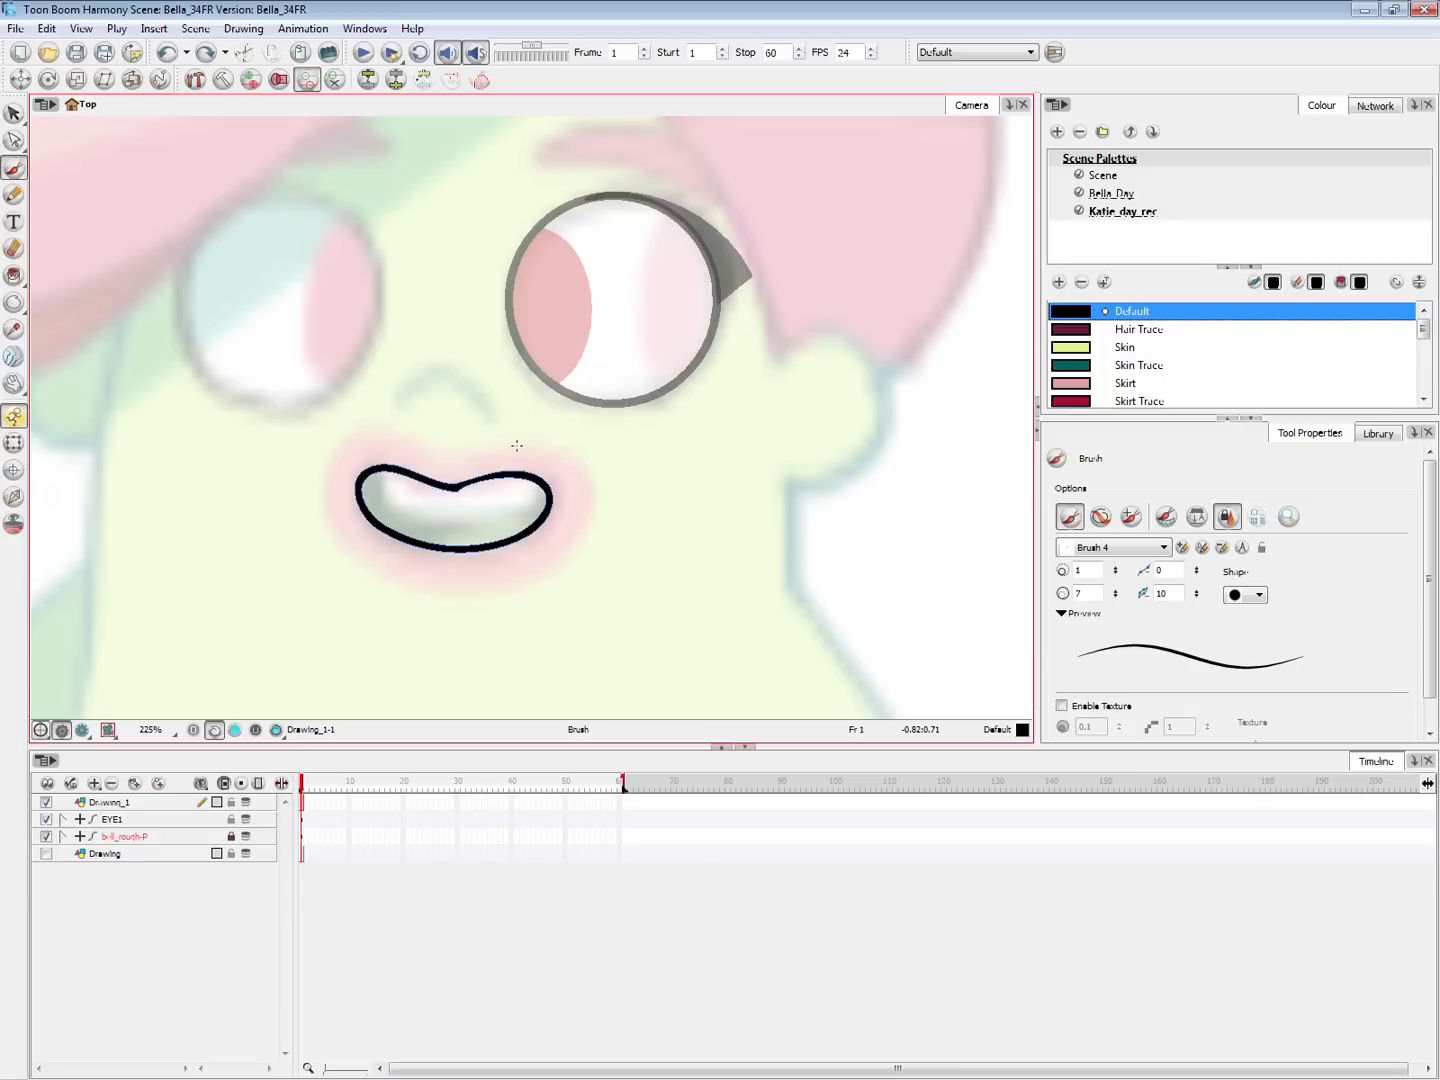
mouse_move(453, 457)
mouse_down()
mouse_move(576, 478)
mouse_move(521, 568)
mouse_move(354, 532)
mouse_move(353, 443)
mouse_move(458, 457)
mouse_up()
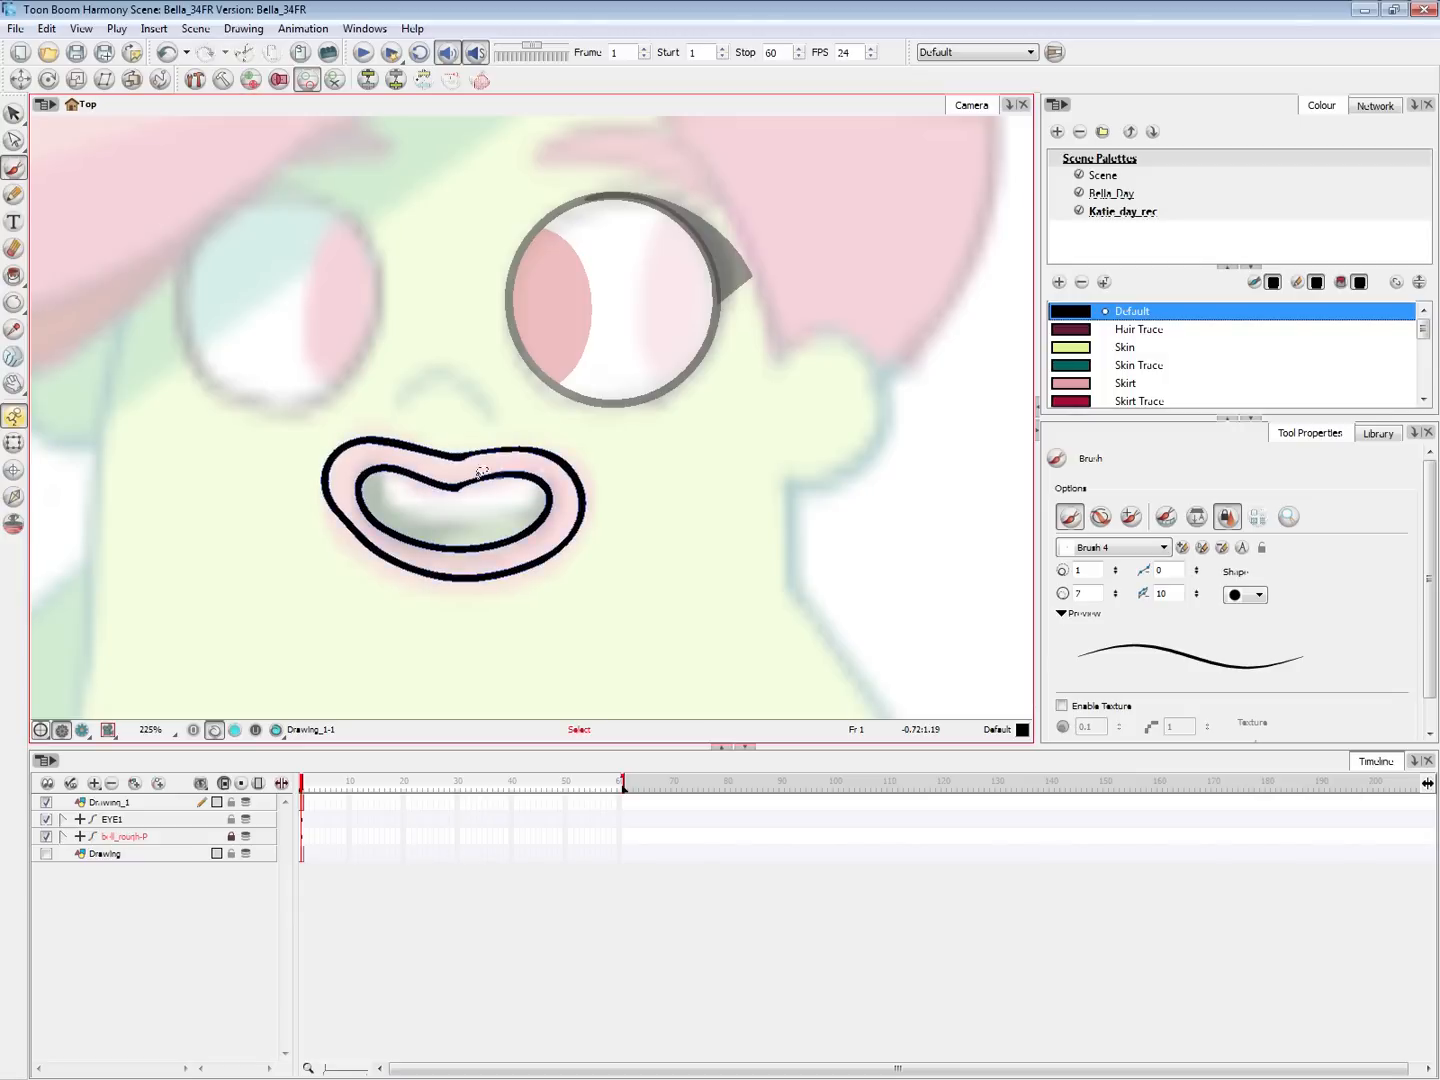
Undo the outer lip contour and redraw it with the black brush around the inner mouth outline
key(ctrl+z)
mouse_move(567, 469)
mouse_down()
mouse_move(382, 568)
mouse_move(345, 463)
mouse_move(516, 451)
mouse_move(555, 551)
mouse_move(353, 532)
mouse_move(411, 444)
mouse_move(458, 446)
mouse_up()
key(ctrl+z)
key(ctrl+z)
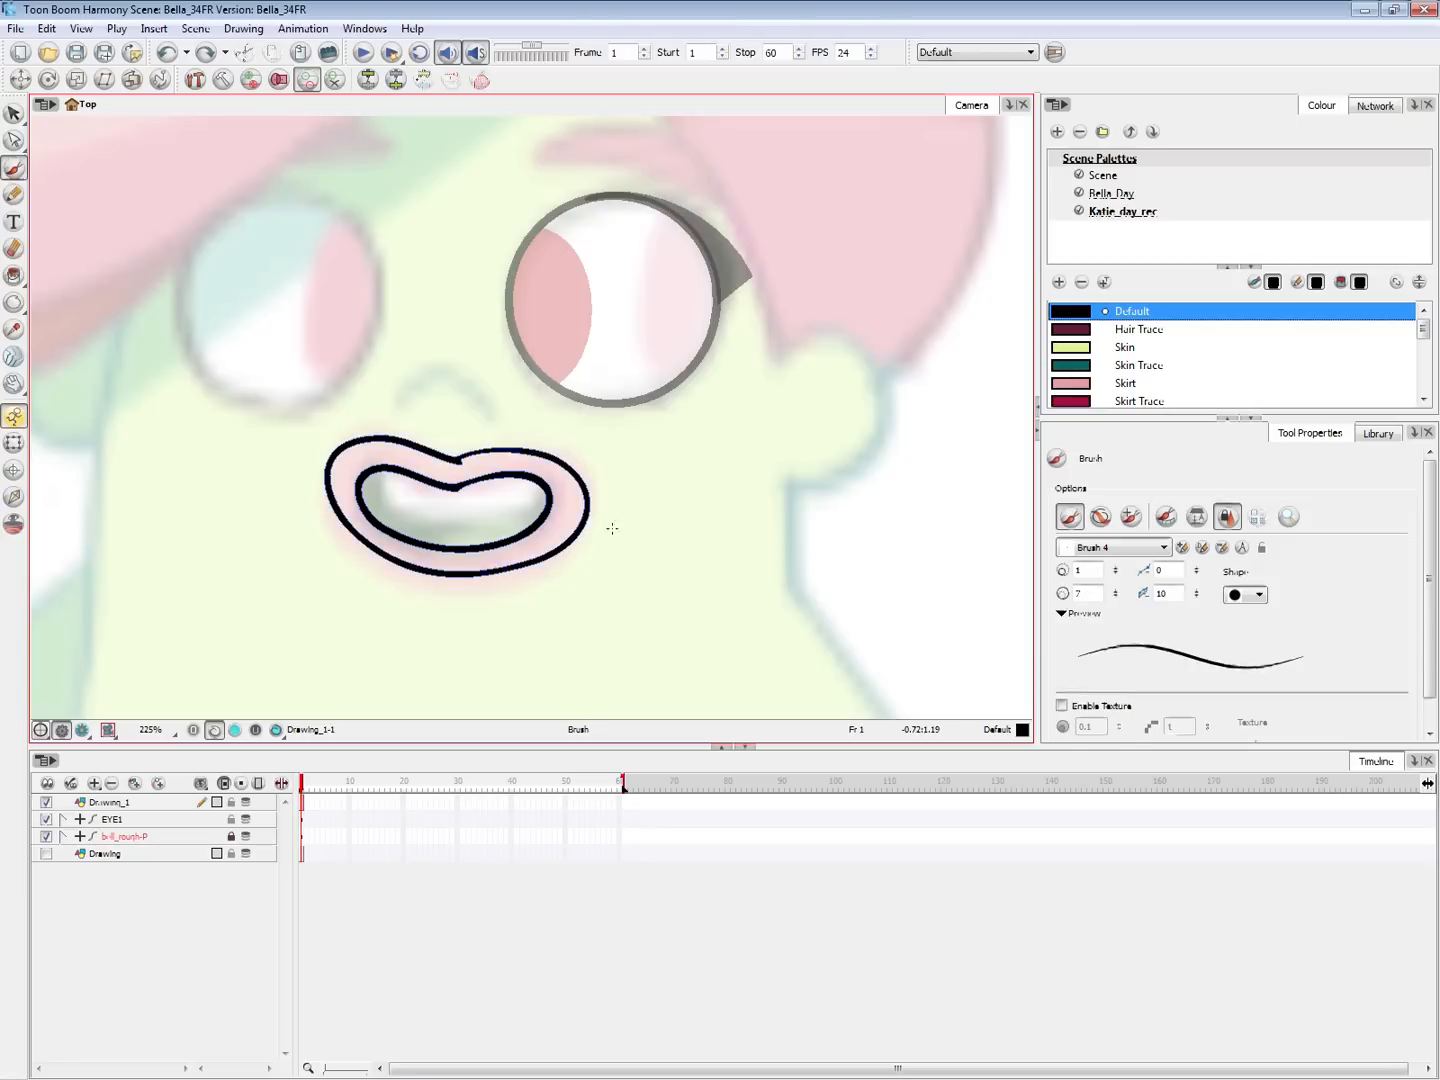
Try moving the two black mouth outlines together off the rough mouth, then undo the move
key(alt+s)
click(546, 537)
mouse_move(537, 526)
mouse_down()
mouse_move(466, 521)
mouse_move(424, 498)
mouse_up()
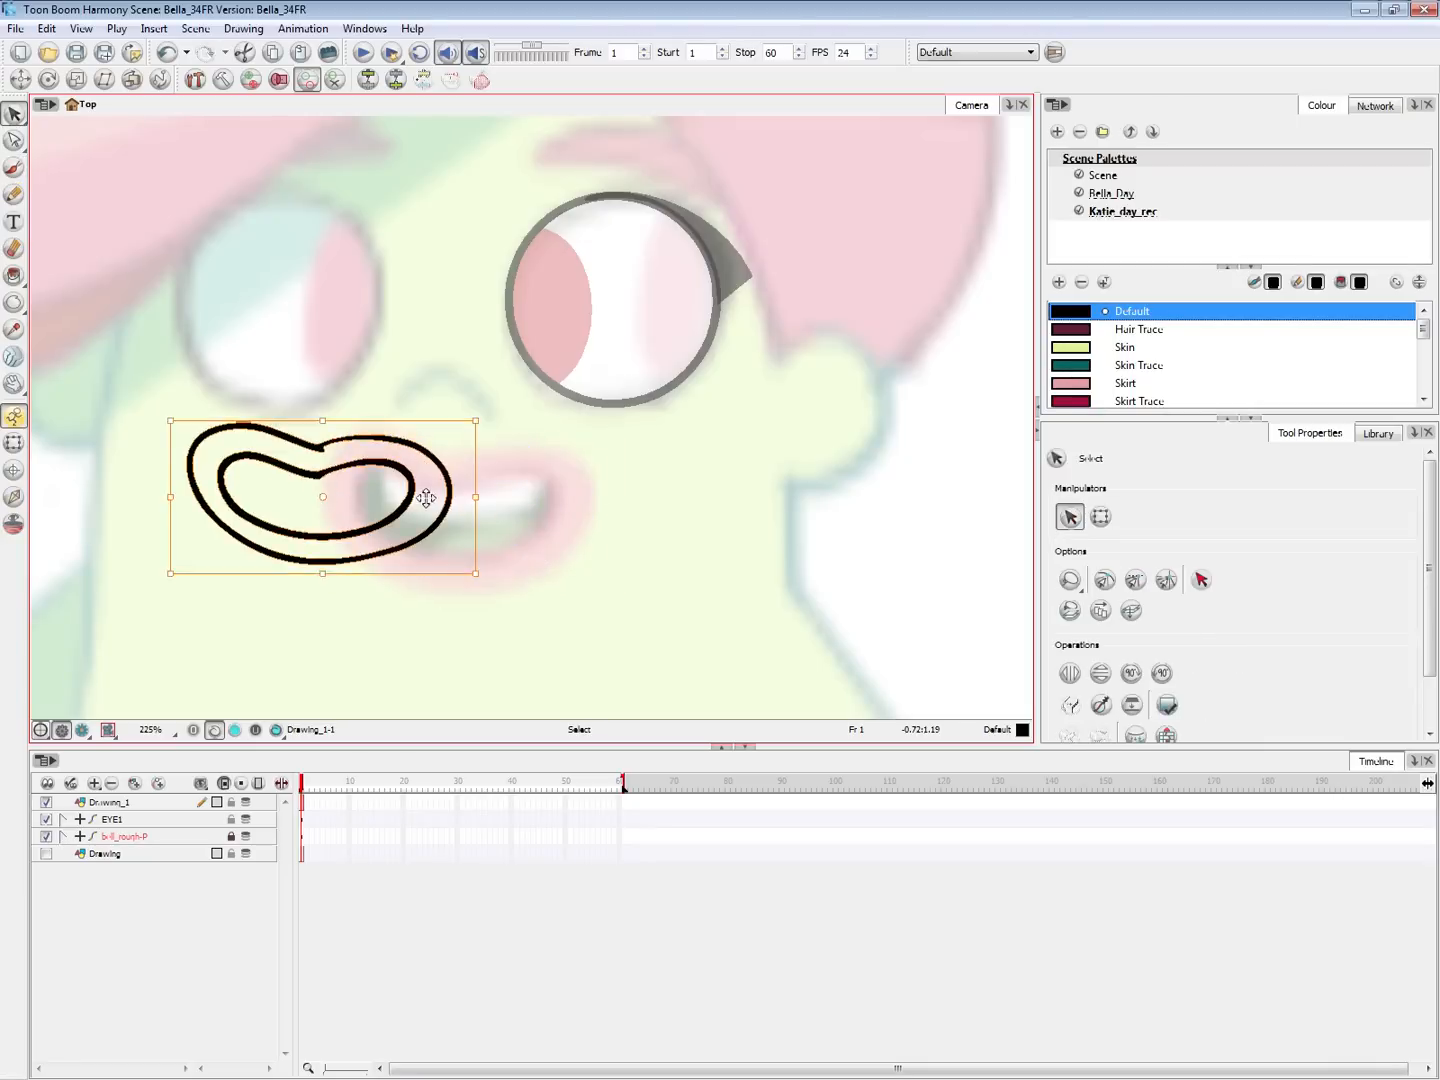
key(ctrl+z)
Brush the upper teeth, lower teeth and a curved tongue line in black inside the mouth opening, undoing stray strokes
key(alt+b)
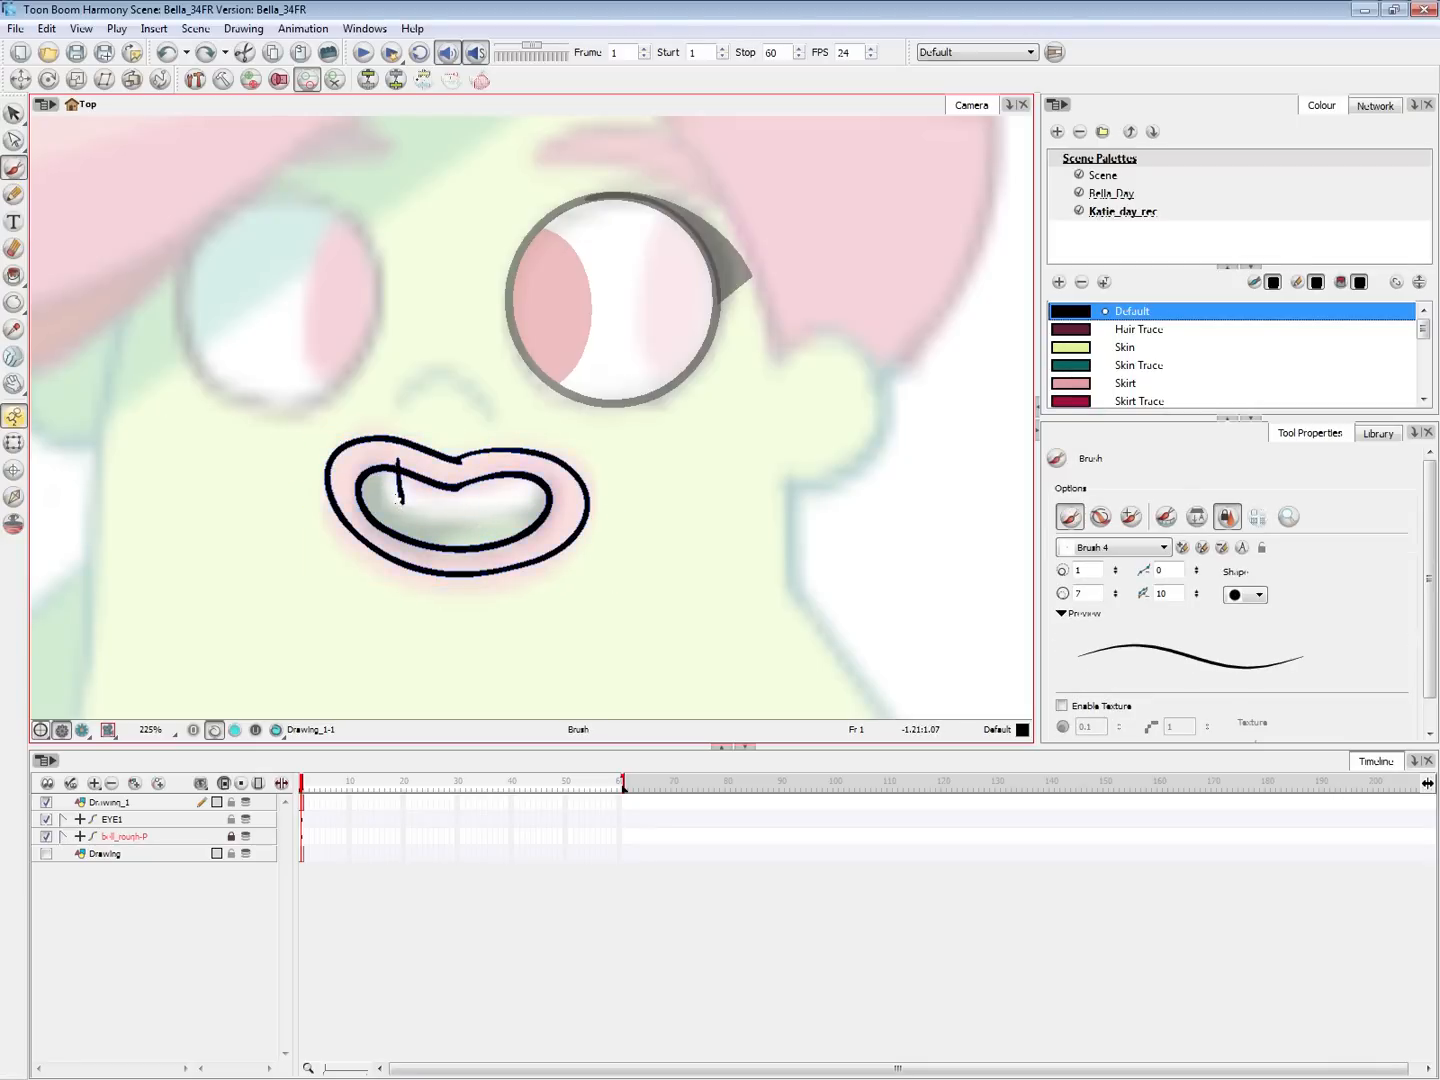
key(ctrl+z)
mouse_move(395, 462)
mouse_down()
mouse_move(395, 507)
mouse_move(536, 496)
mouse_up()
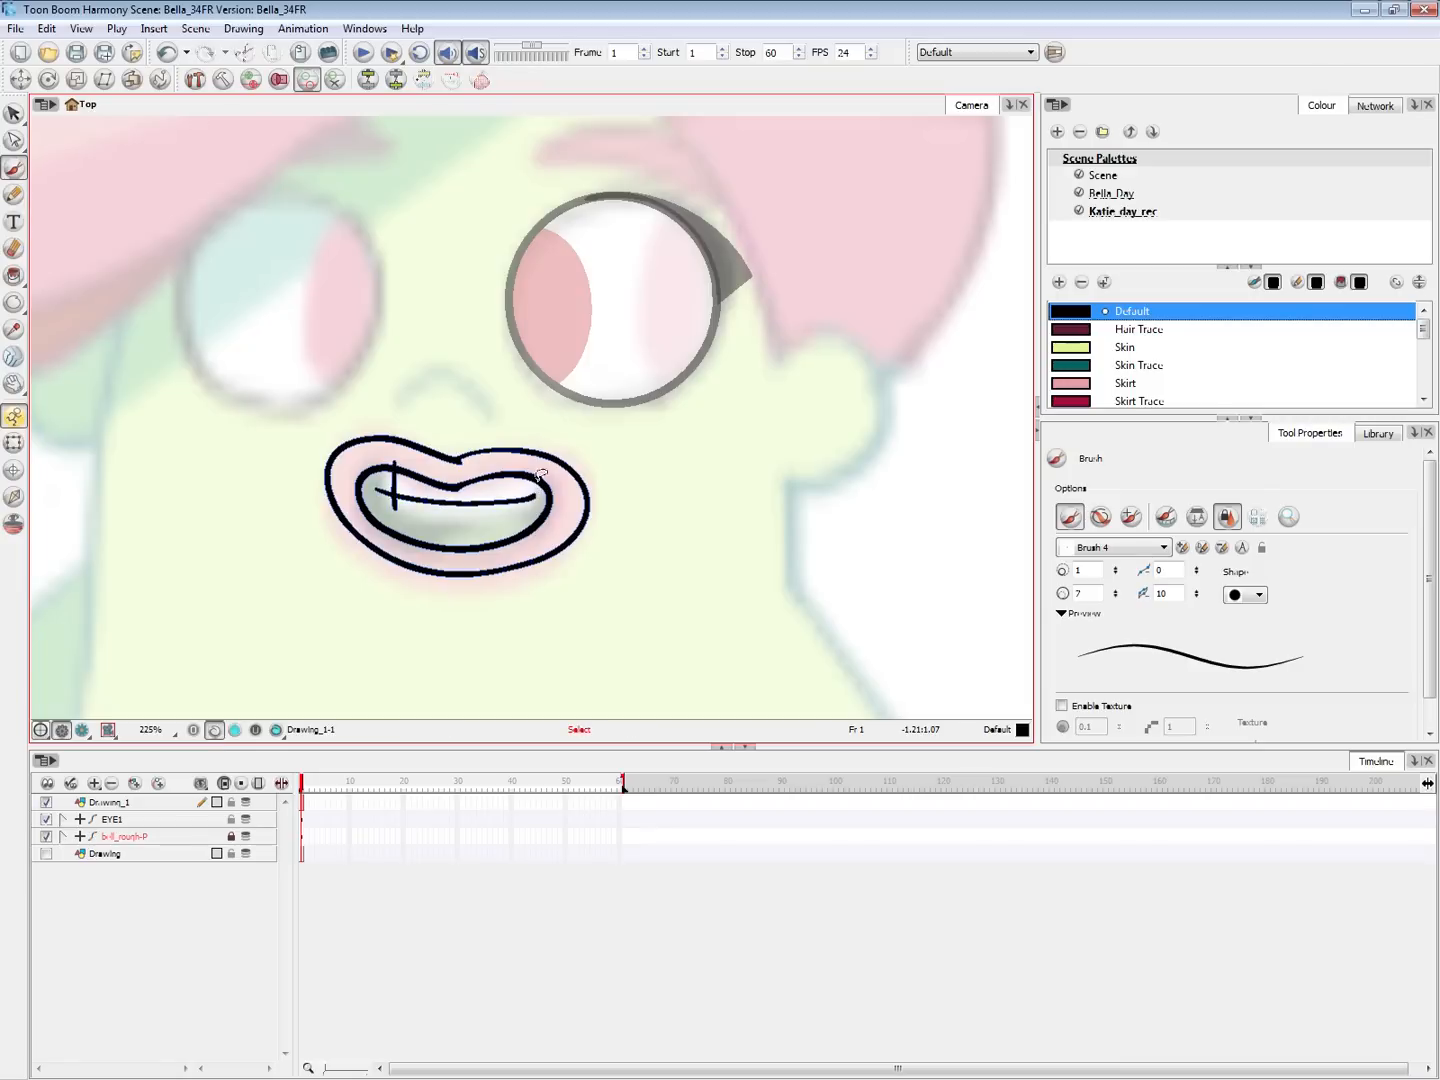
key(ctrl+z)
key(ctrl+z)
mouse_move(393, 474)
mouse_down()
mouse_move(400, 505)
mouse_move(532, 503)
mouse_move(527, 470)
mouse_up()
drag(396, 530, 530, 517)
key(ctrl+z)
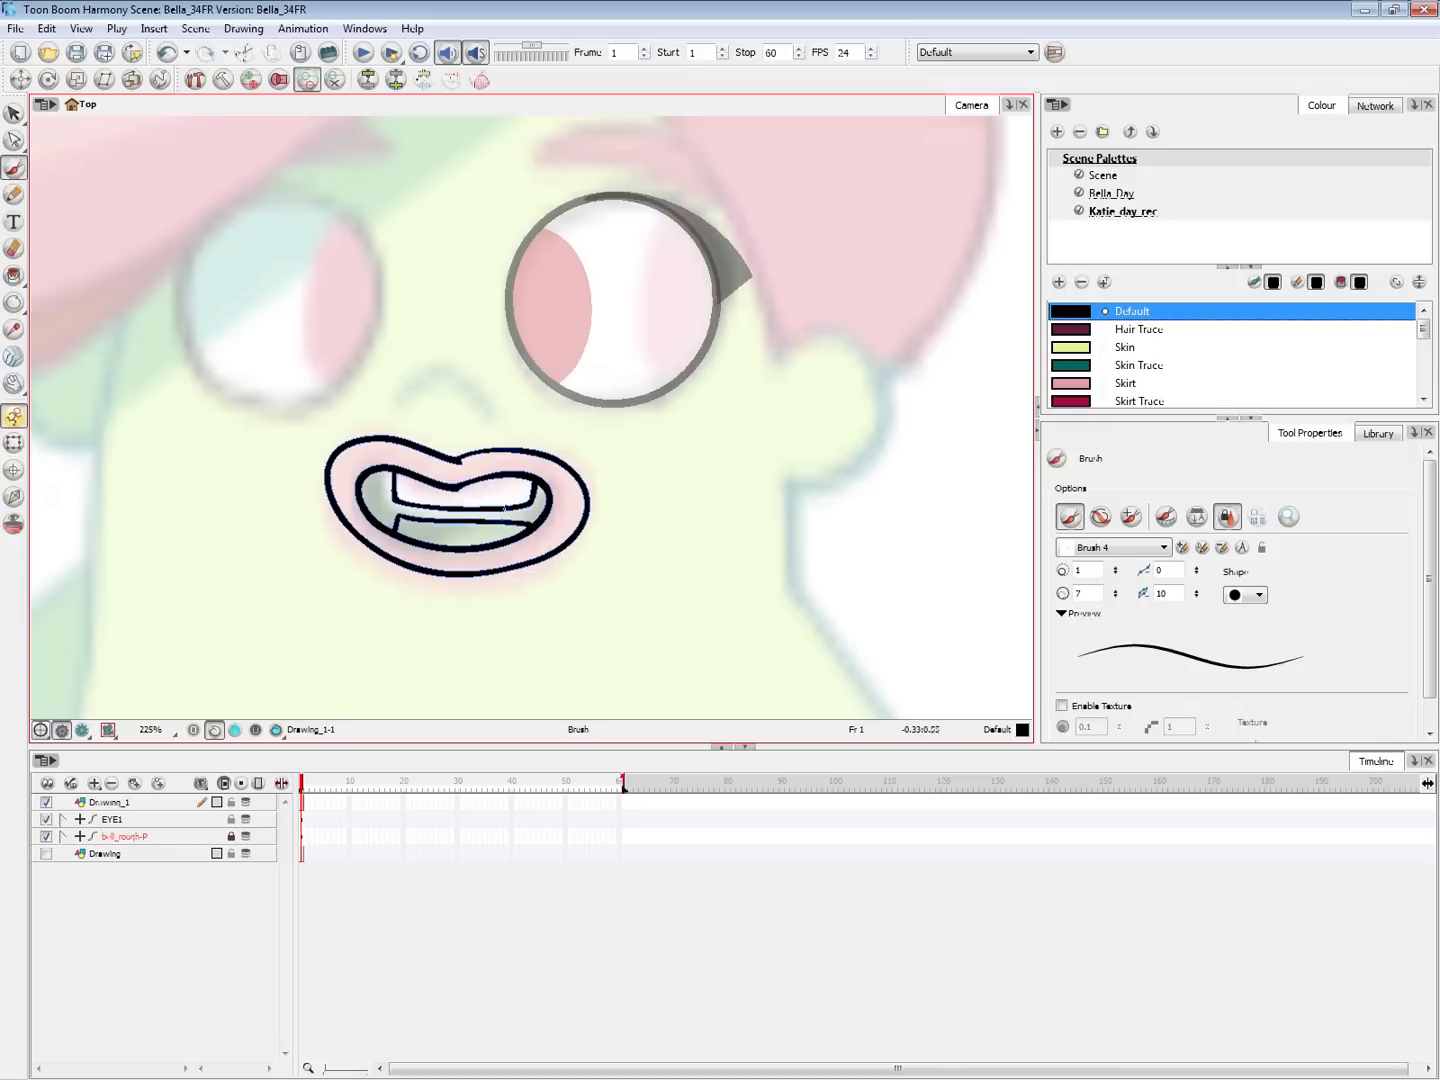
mouse_move(447, 533)
mouse_down()
mouse_move(514, 500)
mouse_move(555, 520)
mouse_up()
Pull the mouth outlines, the tongue curve and the lower teeth line apart onto empty areas beside the rough mouth
key(alt+s)
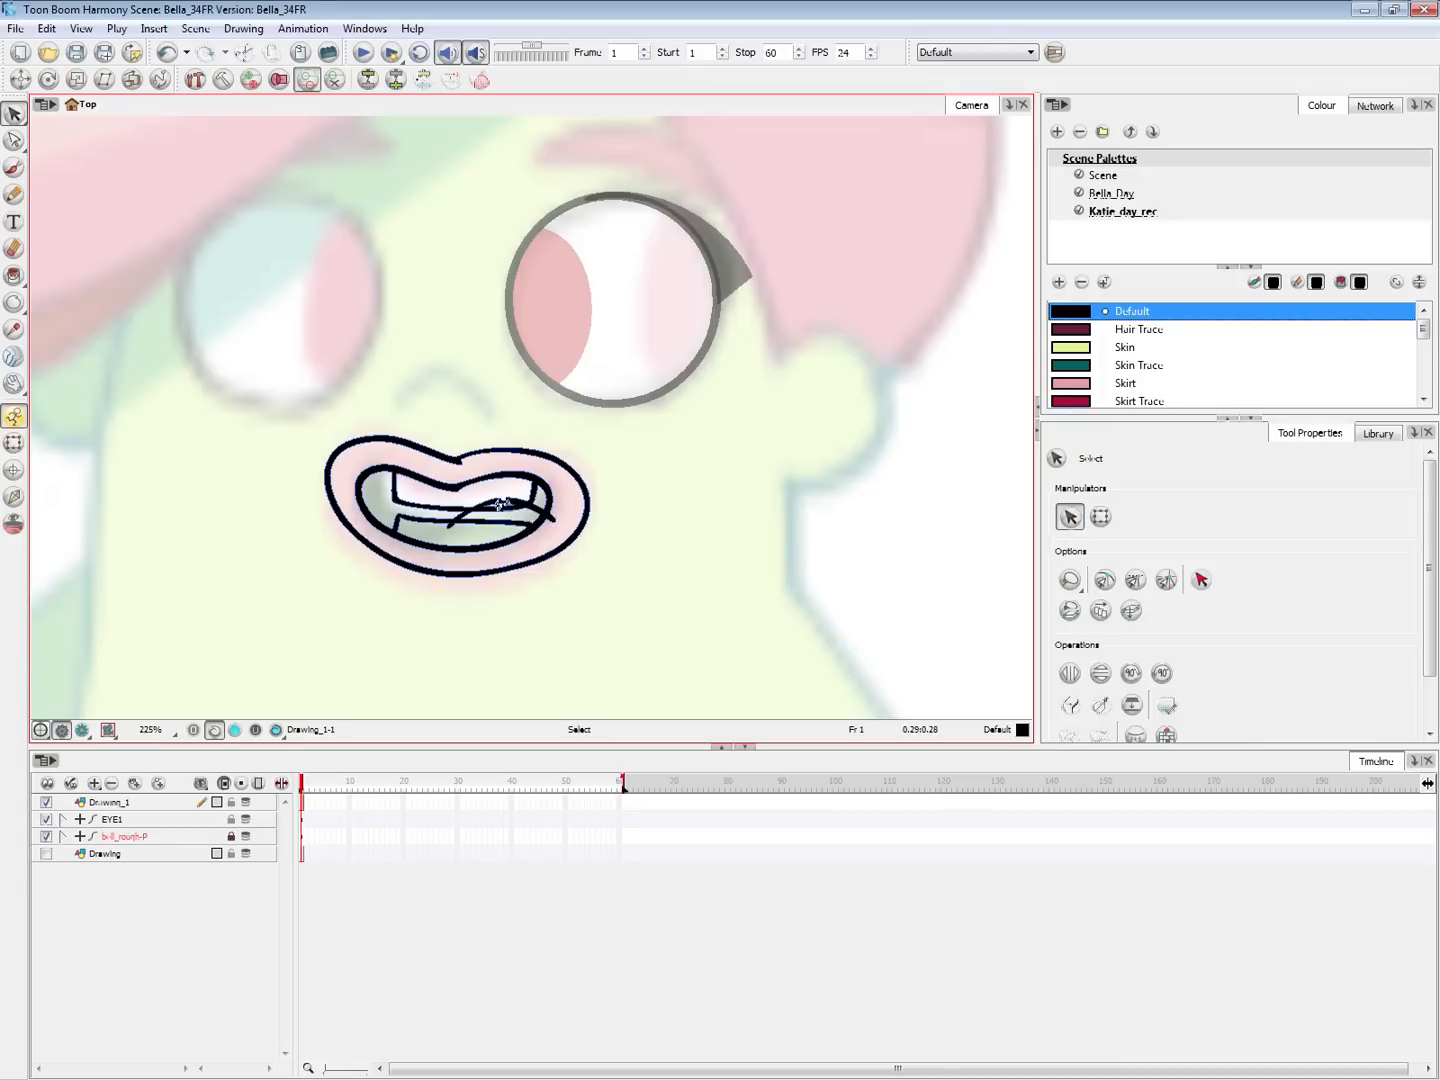
mouse_move(510, 432)
mouse_down()
mouse_move(468, 486)
mouse_move(237, 473)
mouse_up()
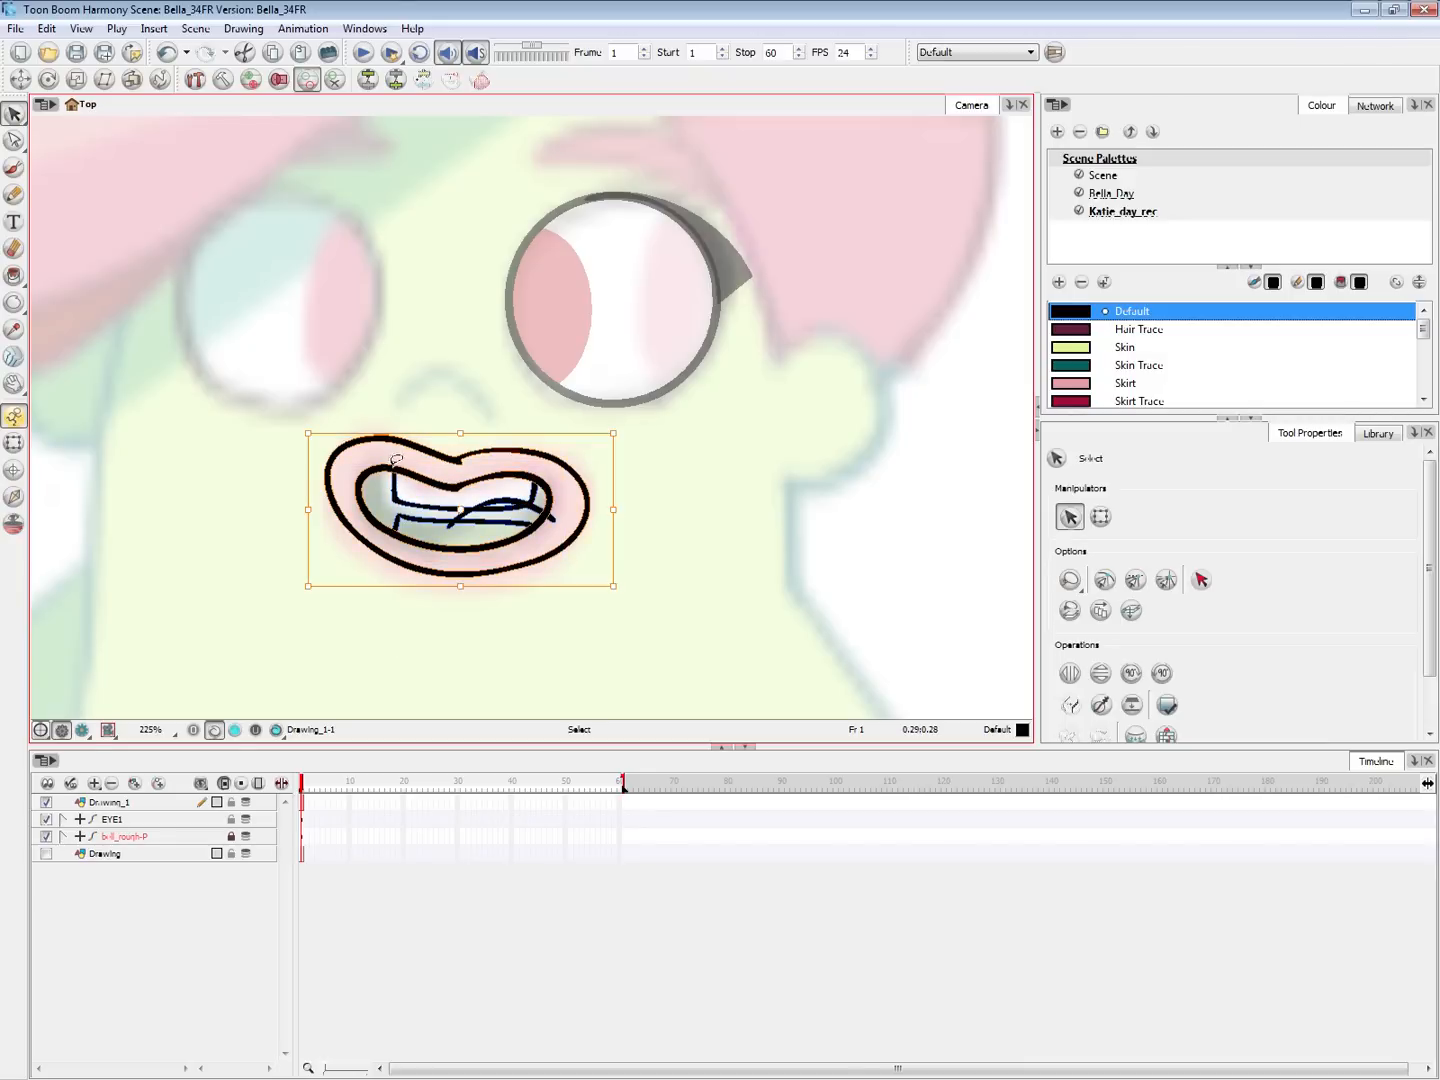
mouse_move(383, 468)
mouse_down()
mouse_move(185, 470)
mouse_move(131, 453)
mouse_up()
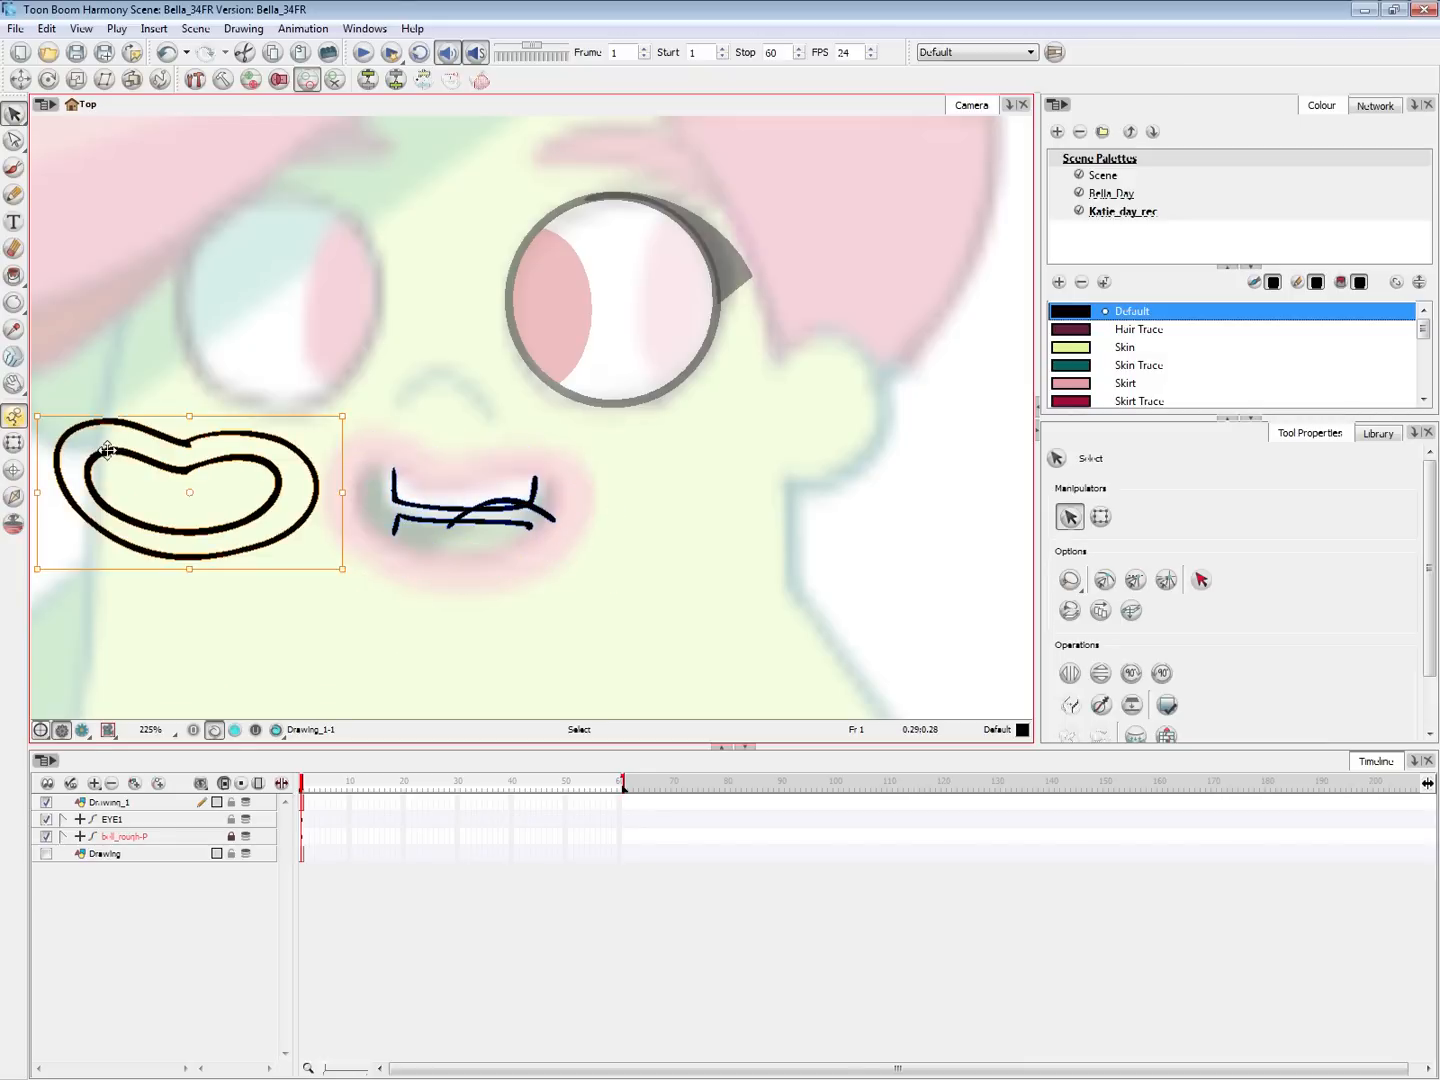
click(546, 514)
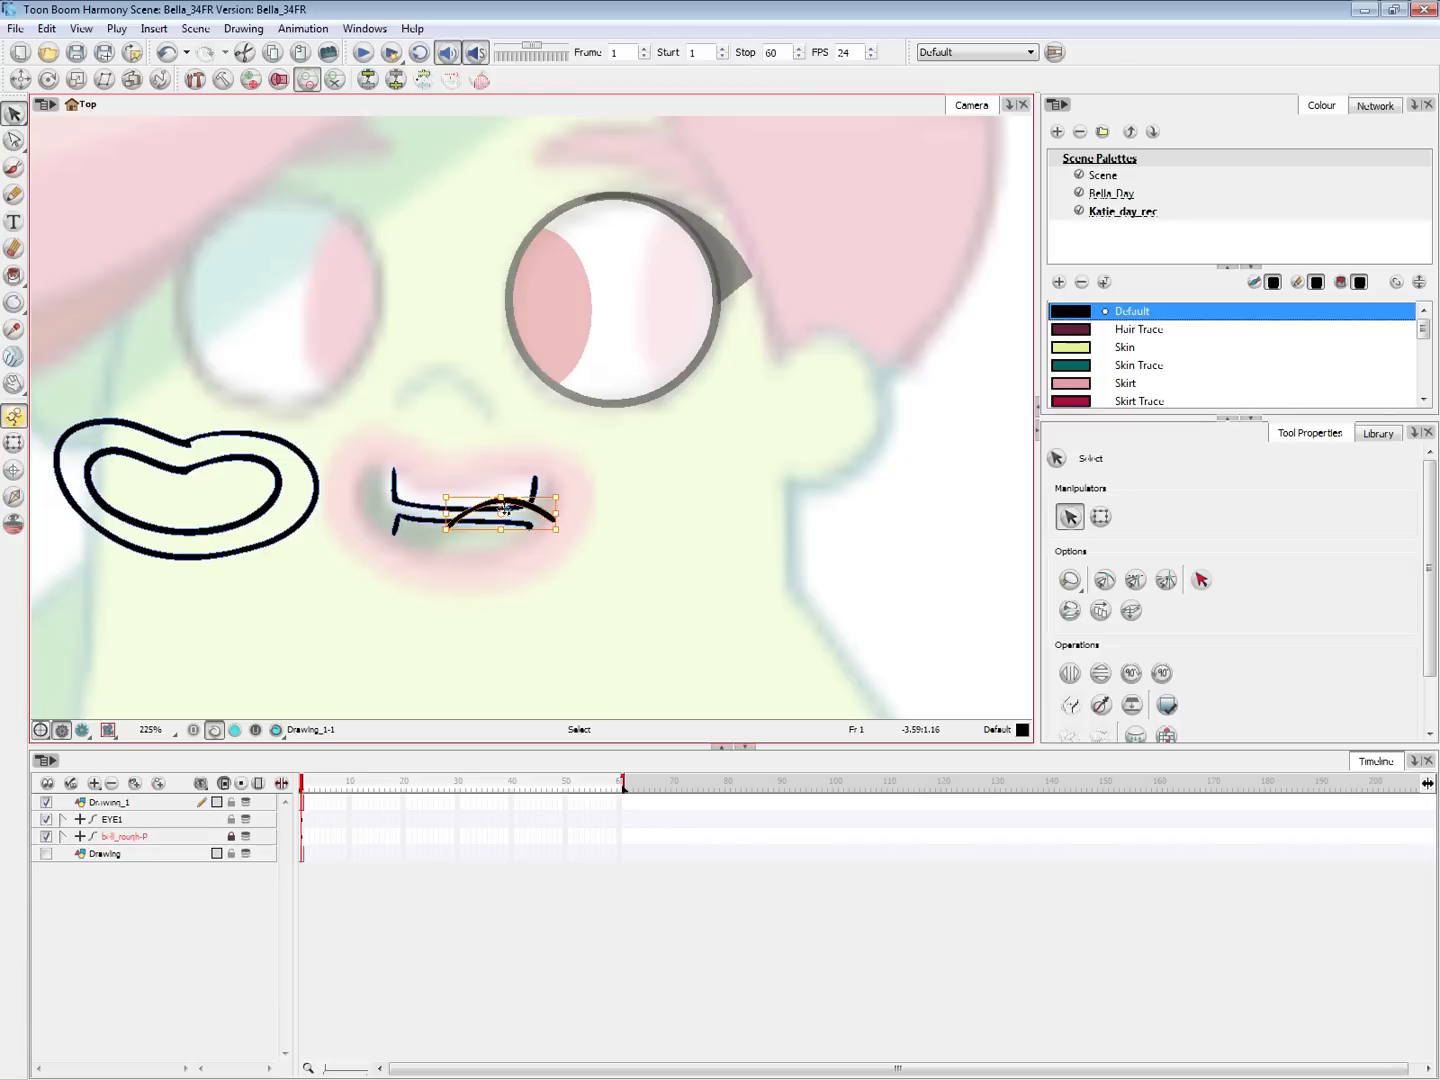
drag(509, 510, 836, 512)
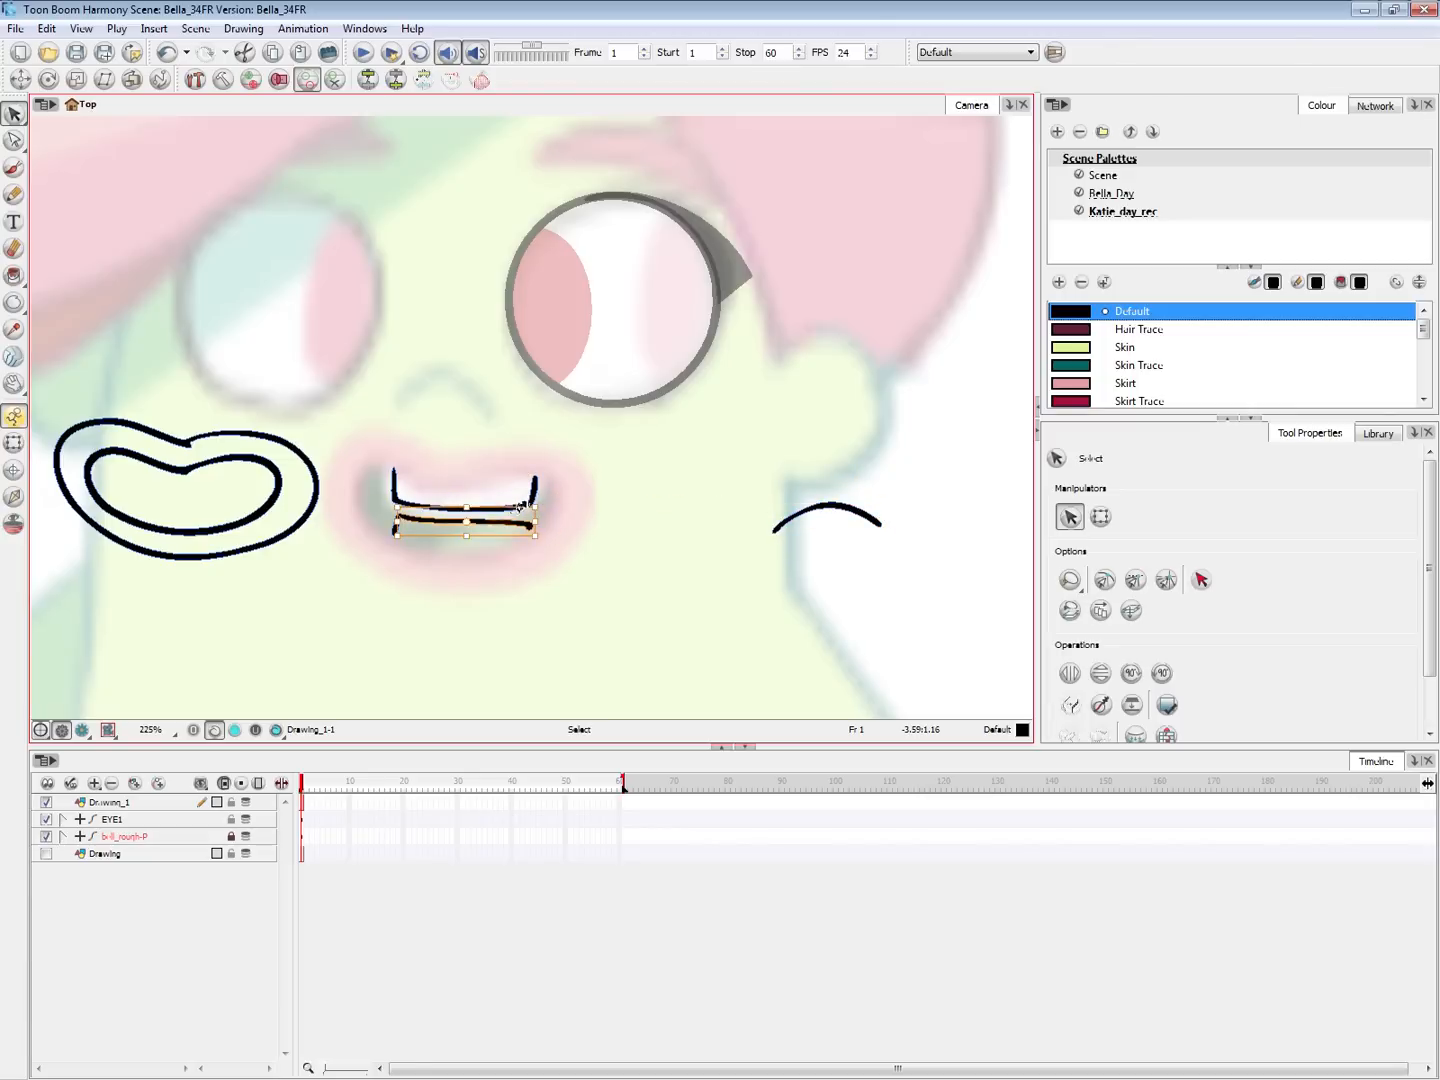
drag(470, 520, 688, 508)
click(660, 609)
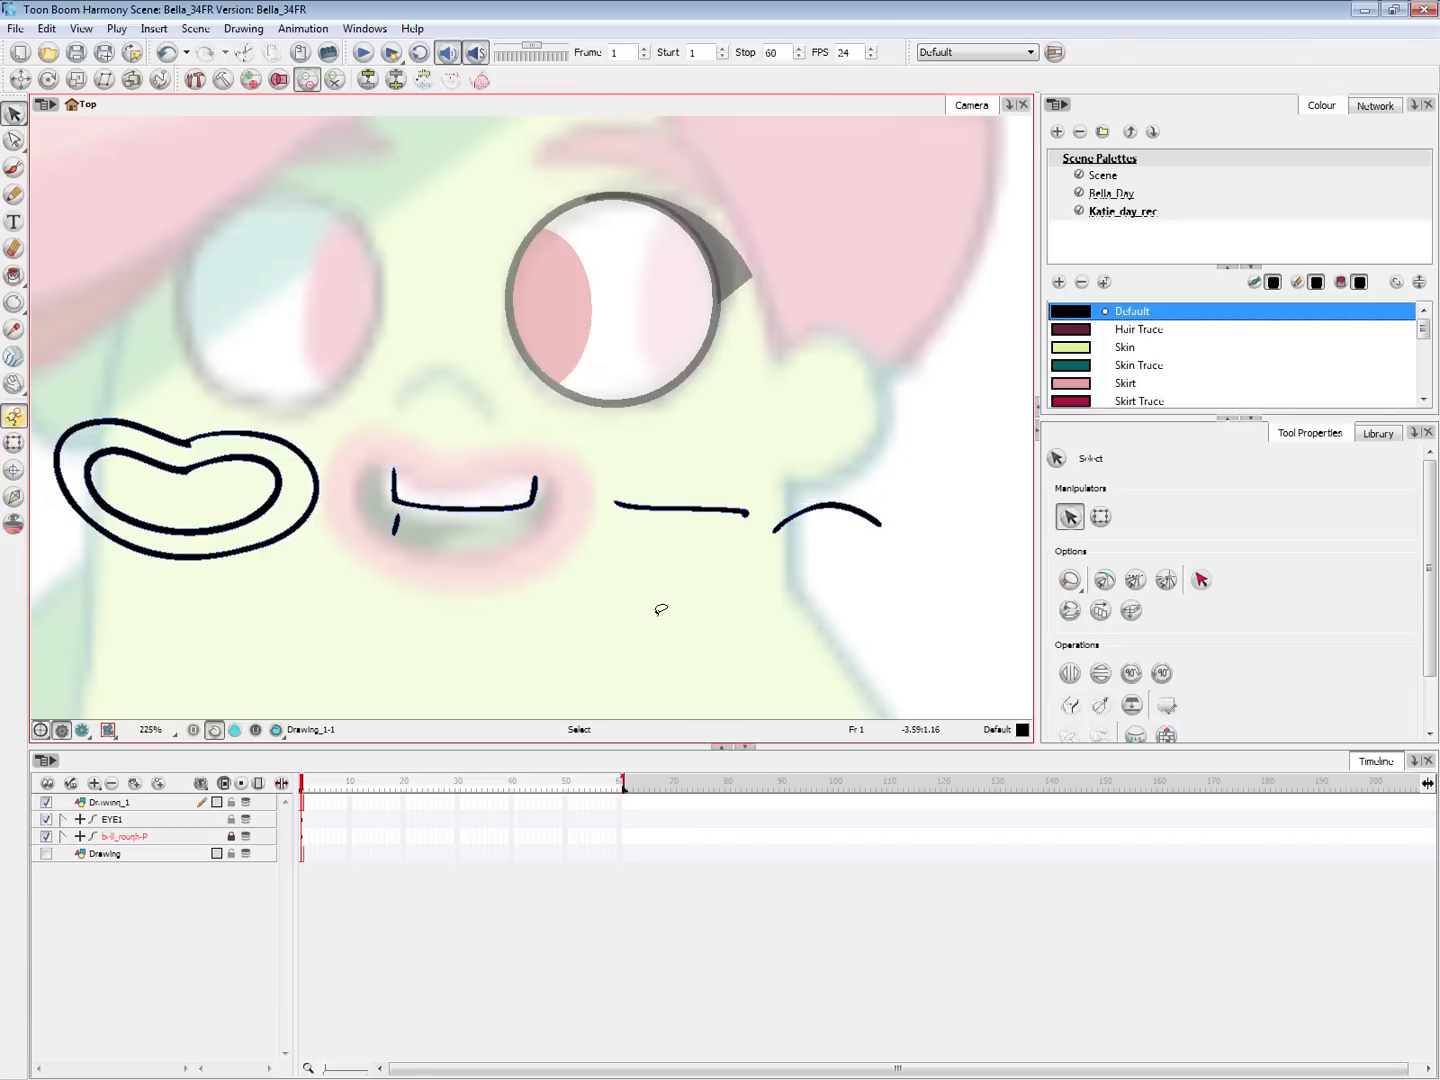
Delete the short leftover teeth stroke, then undo the deletion and the moves of the separated mouth parts
click(396, 525)
key(Delete)
key(ctrl+z)
key(ctrl+z)
key(ctrl+z)
key(ctrl+z)
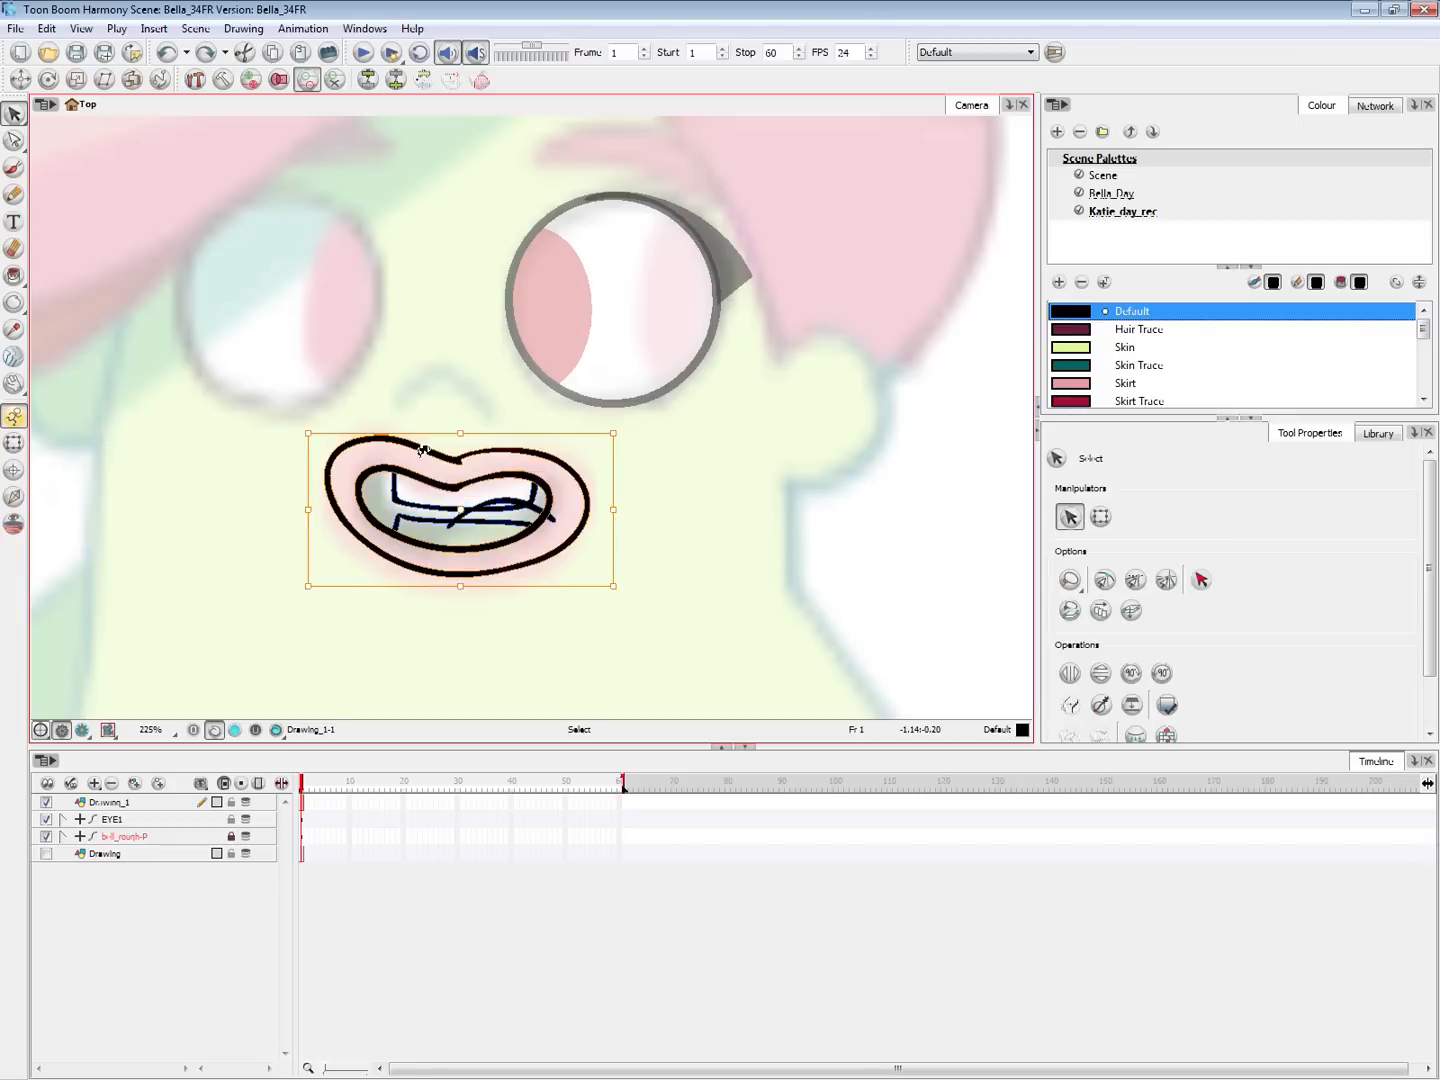
Delete all black mouth, teeth and tongue strokes from the drawing layer
click(727, 577)
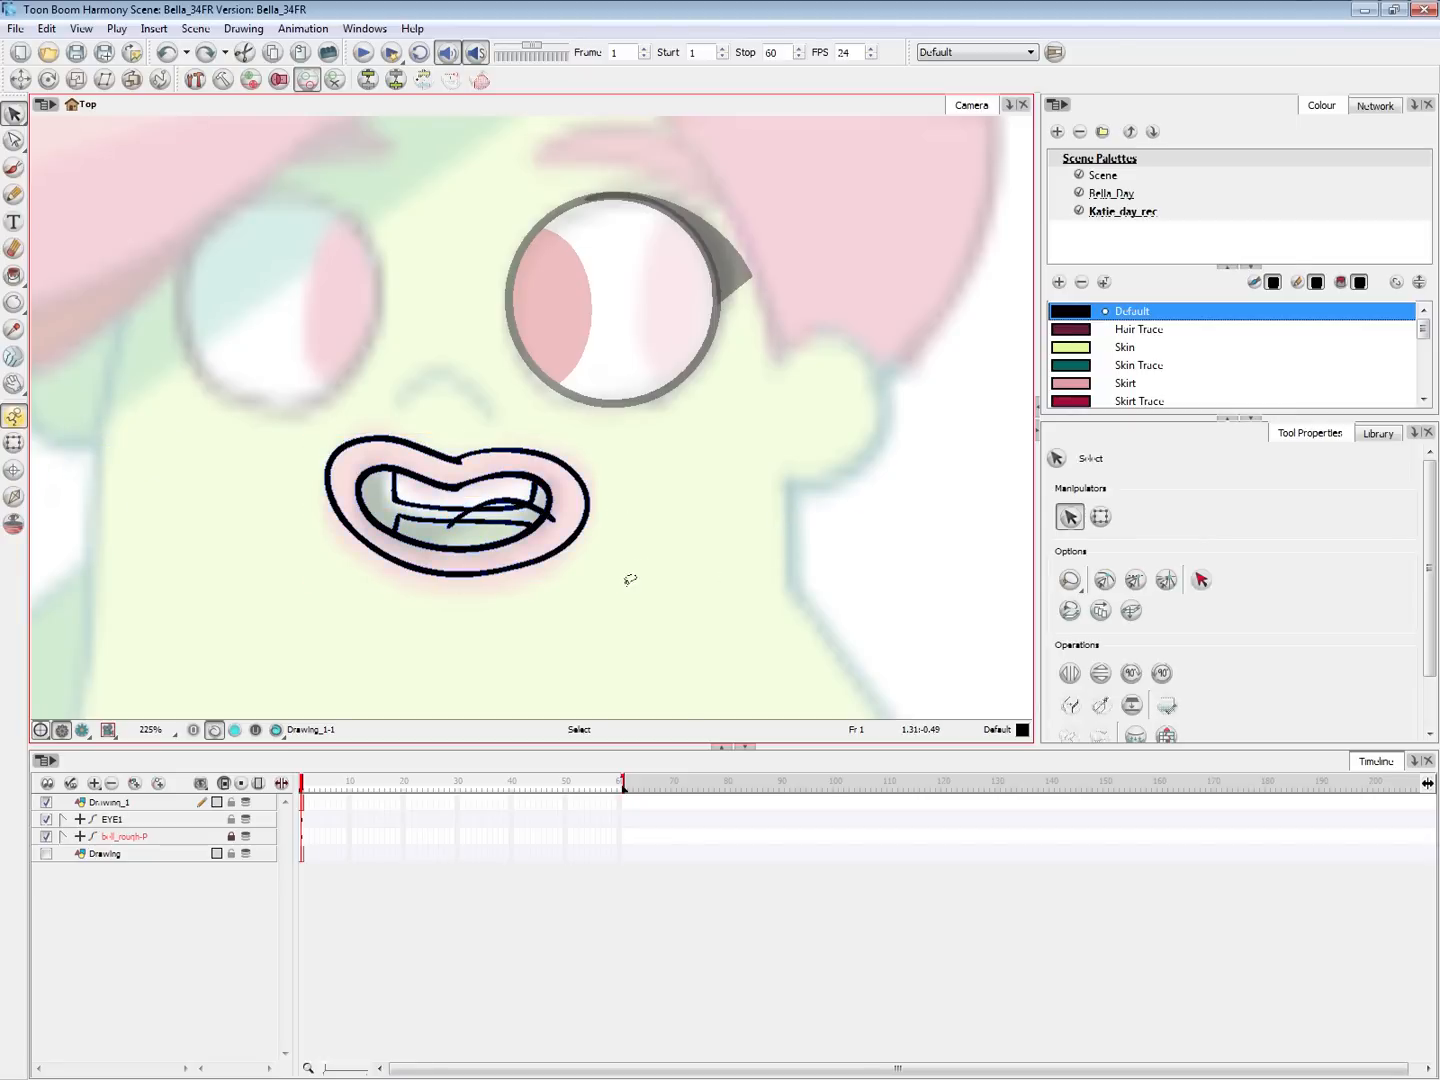
mouse_move(612, 583)
mouse_down()
mouse_move(300, 430)
mouse_move(633, 595)
mouse_up()
key(Delete)
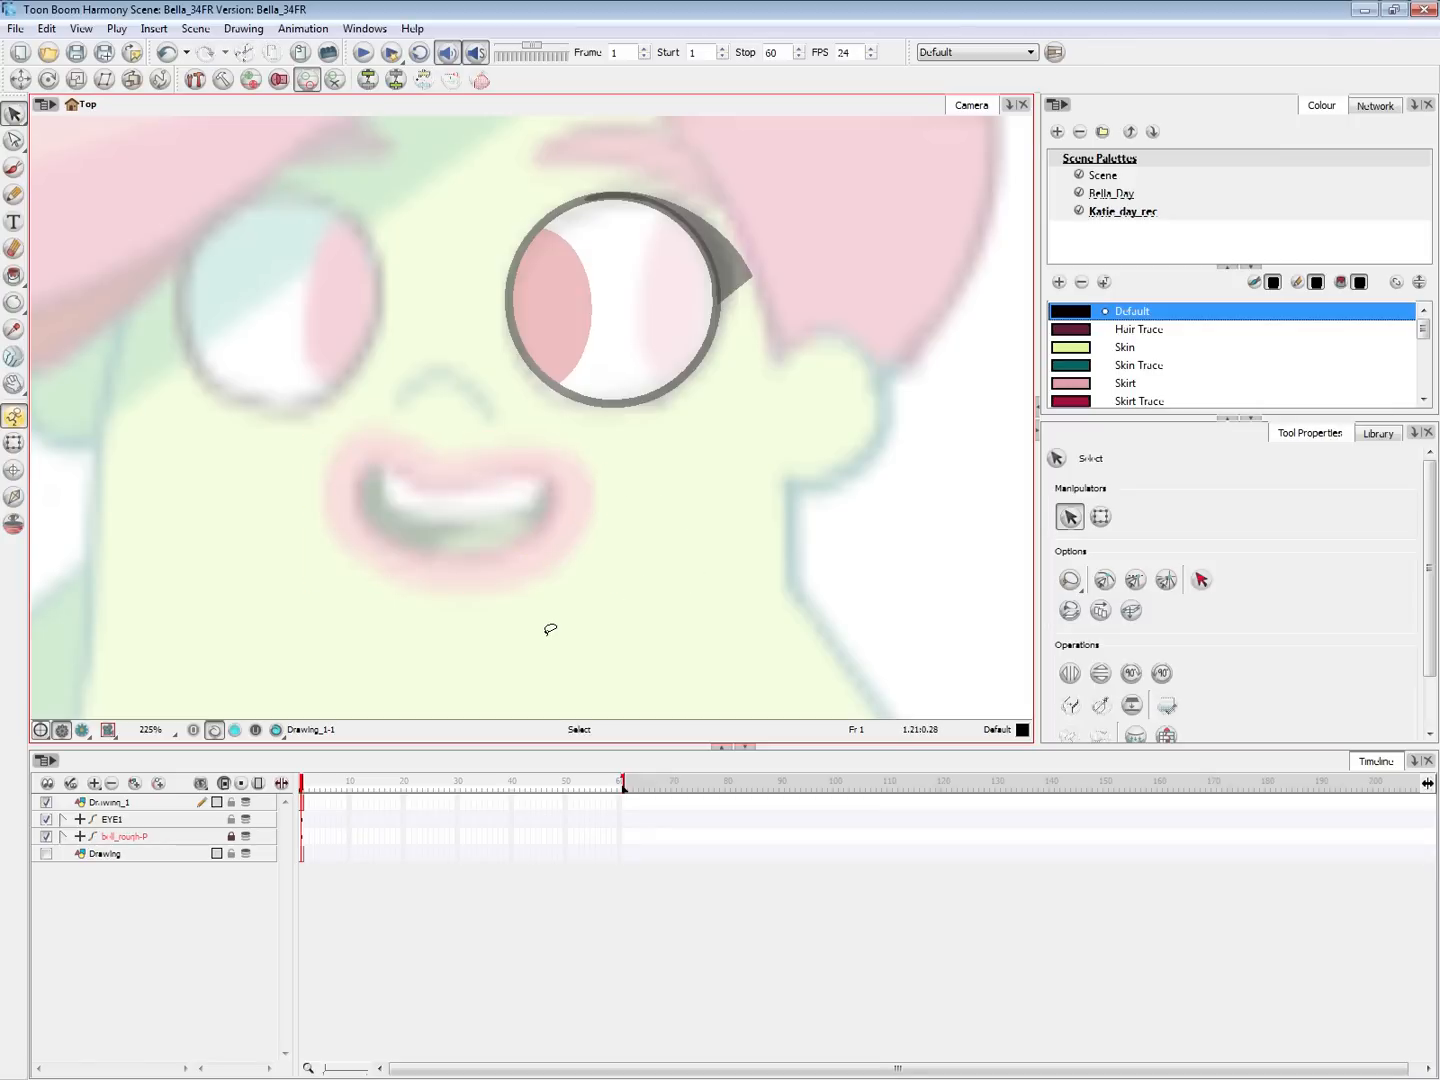
Switch the camera view's display mode and choose the Lips Trace colour from the palette
drag(1424, 328, 1427, 366)
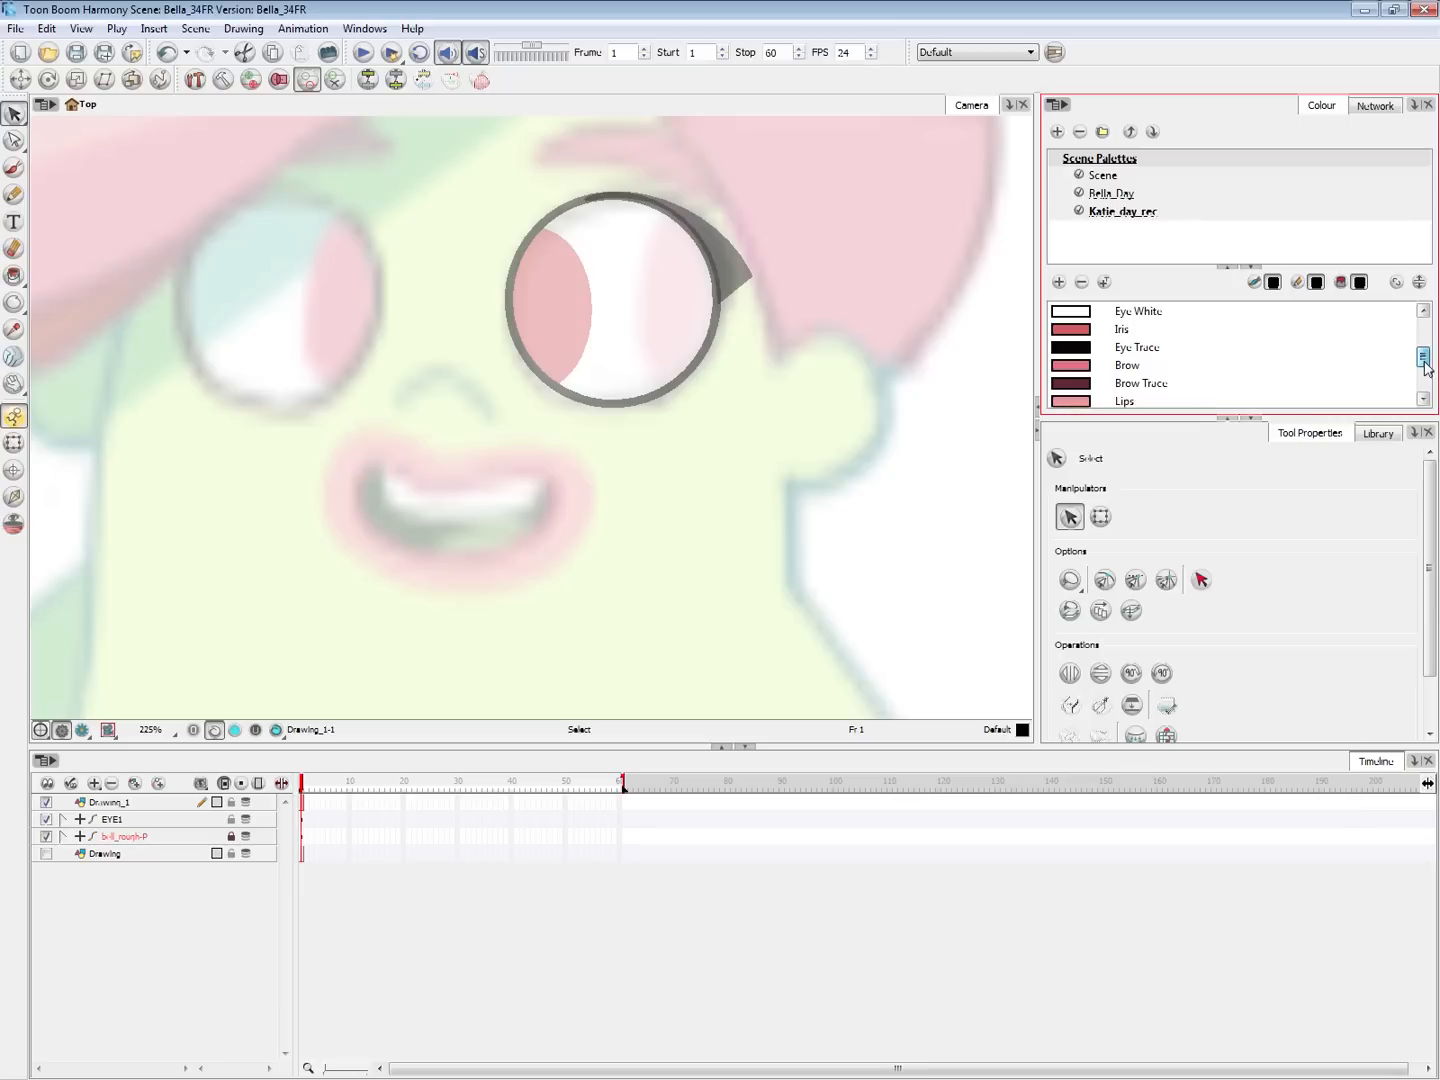
click(195, 731)
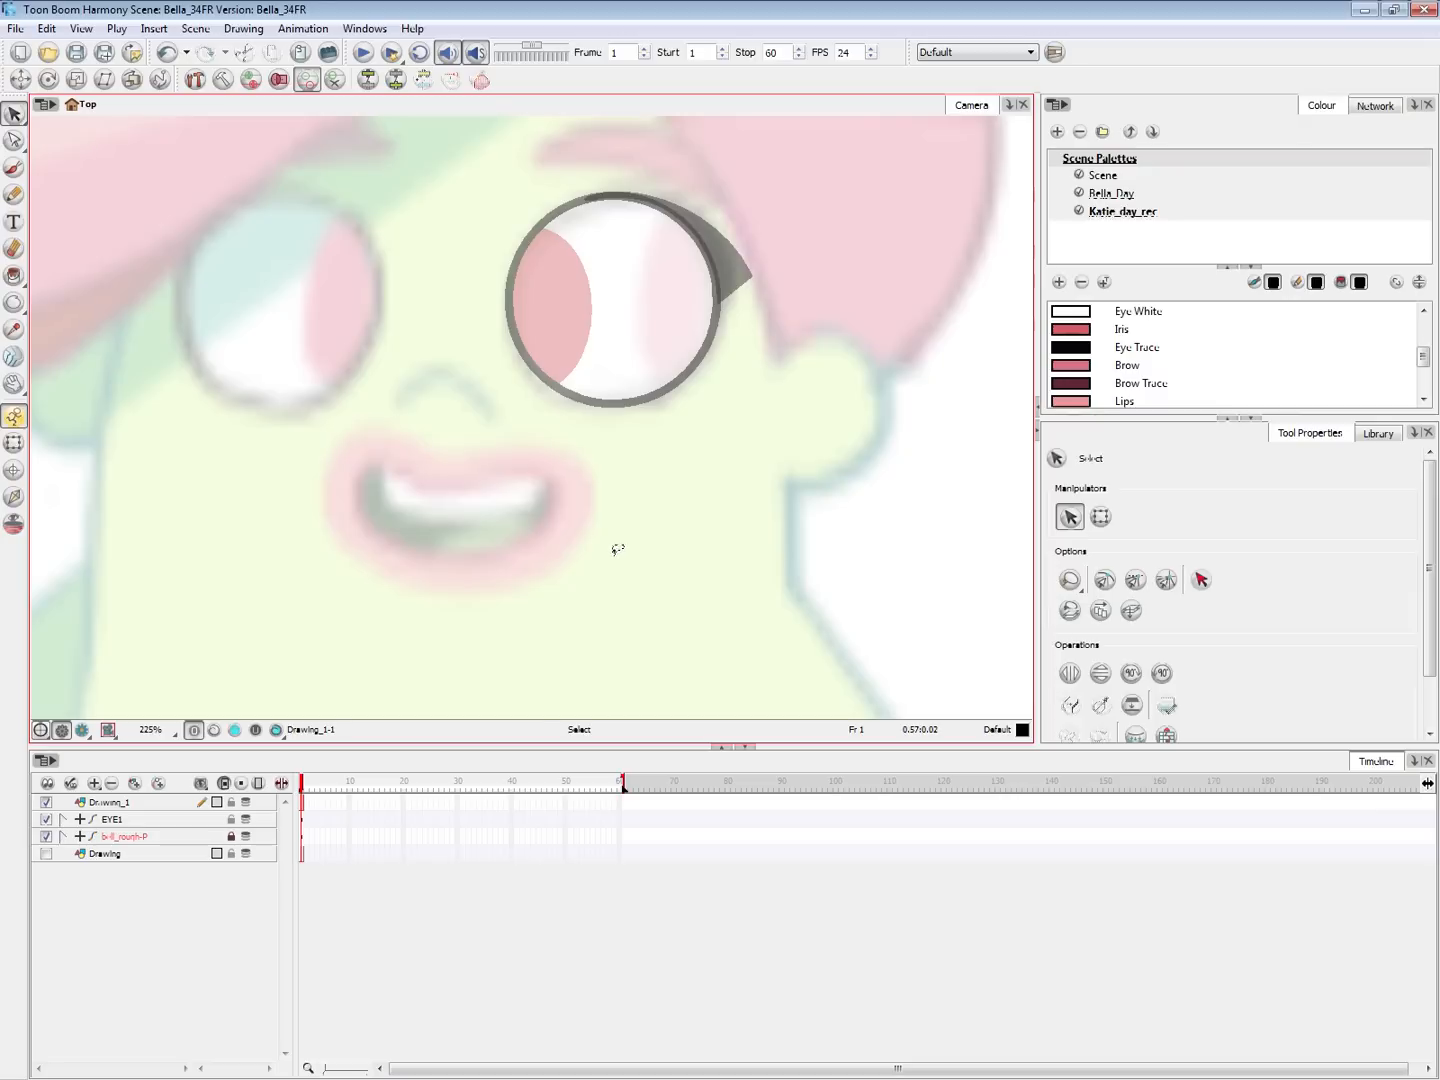
drag(1423, 357, 1423, 385)
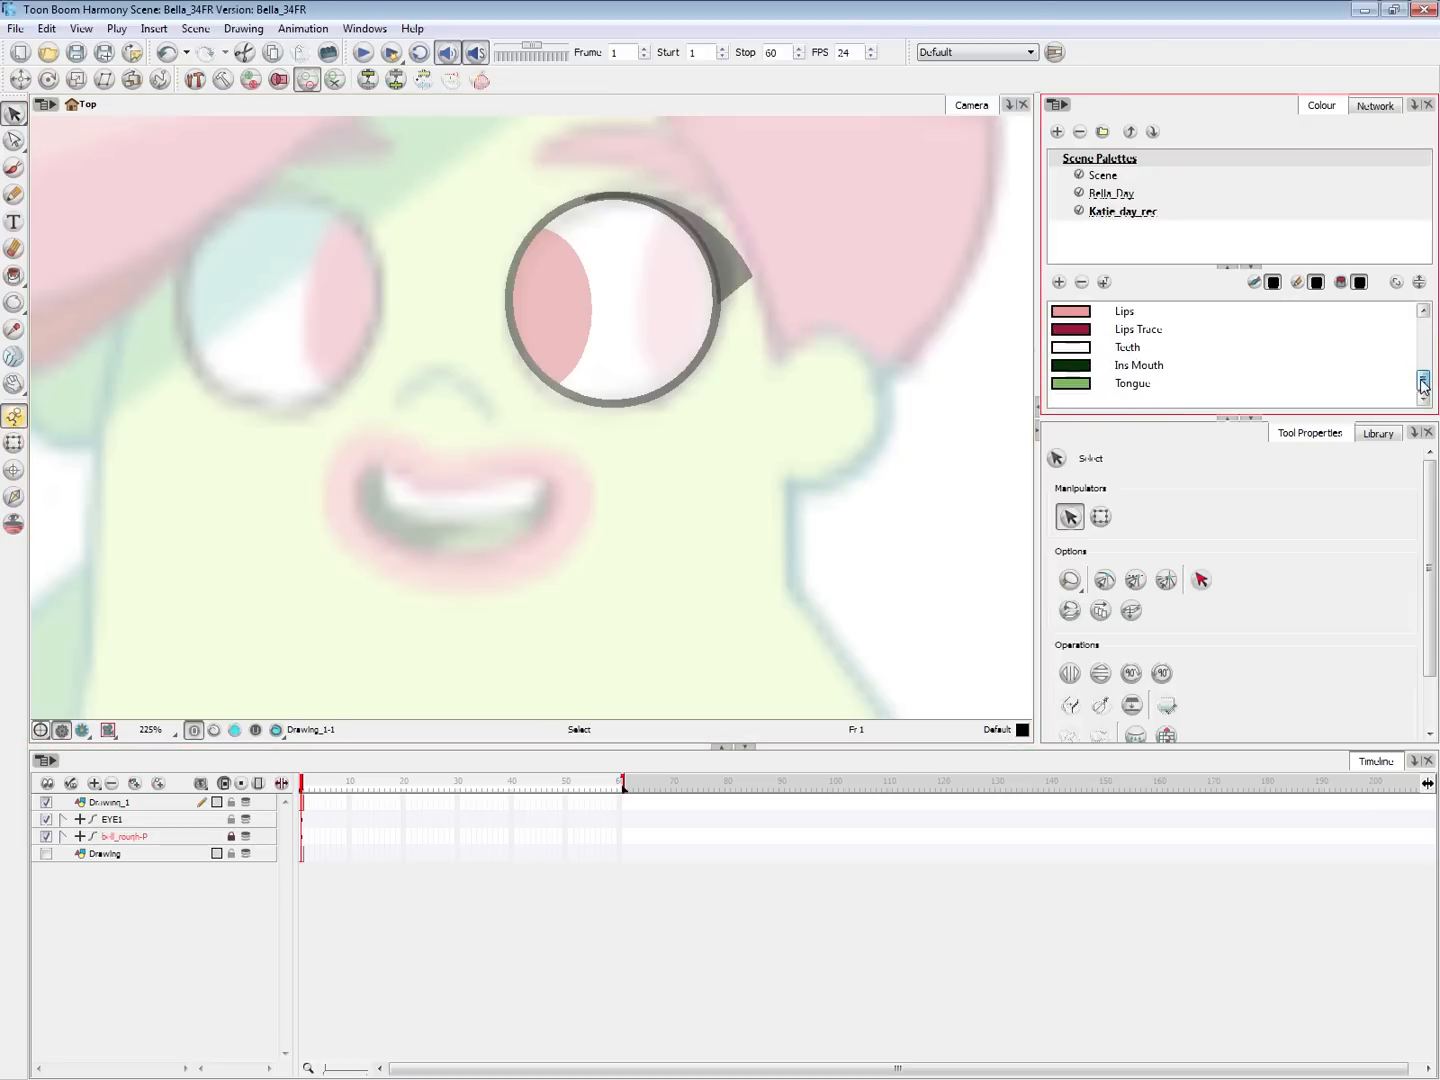
click(1125, 327)
Try tracing the inner mouth contour with the Brush in Lips Trace, undoing the strokes
key(2)
key(alt+space)
key(Escape)
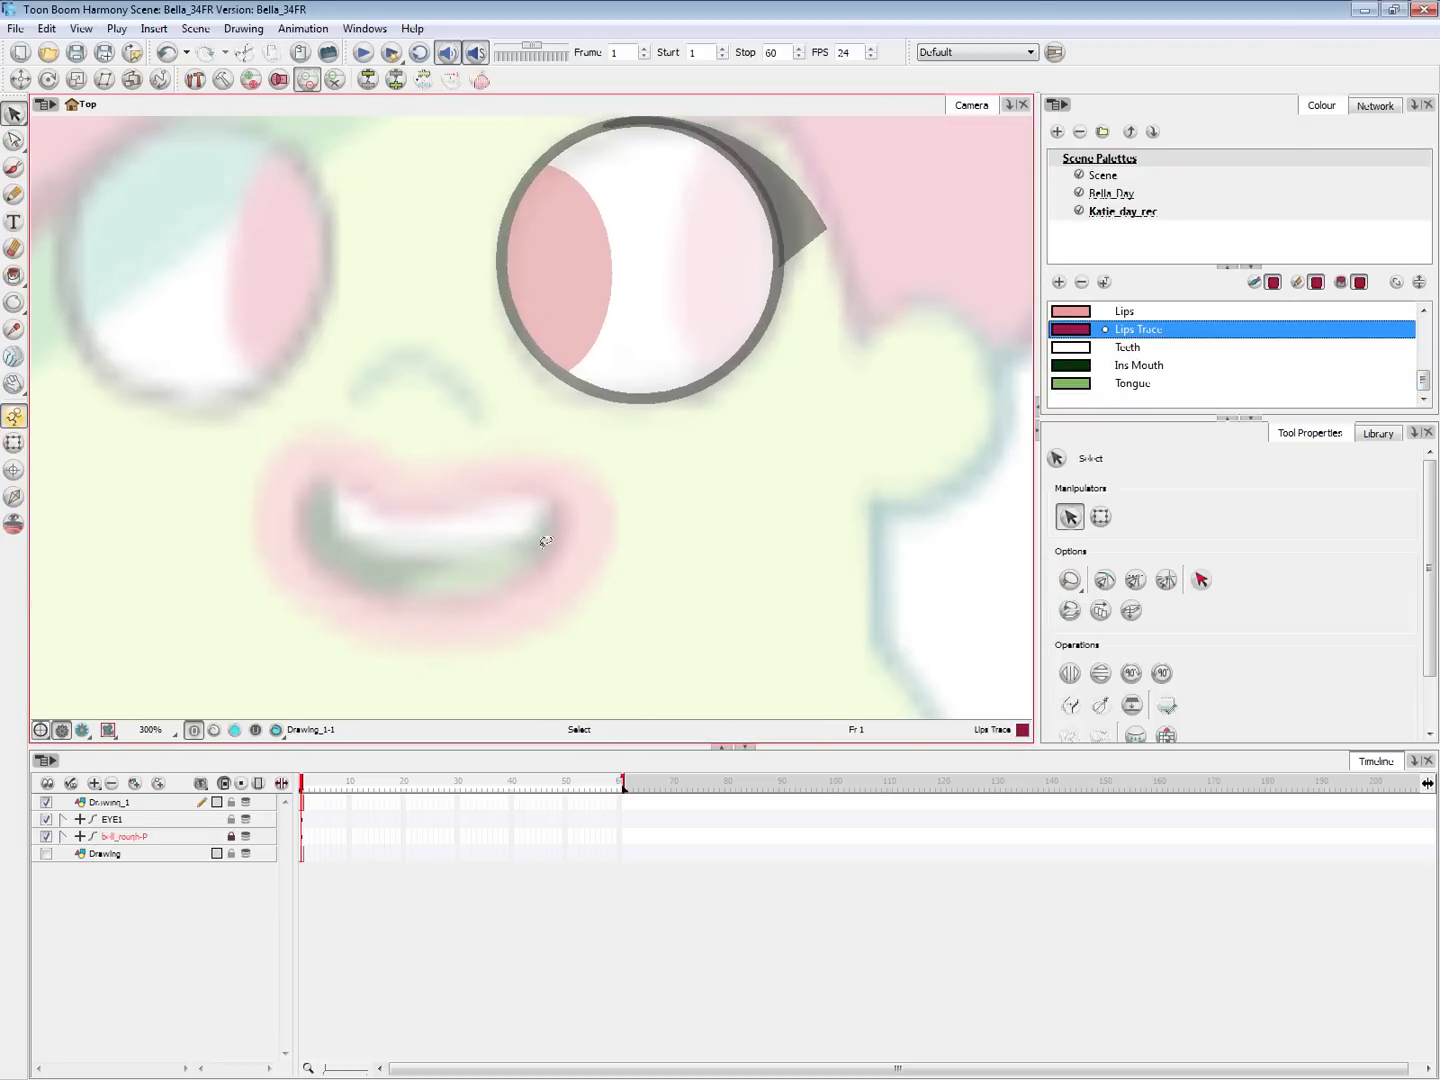
key(alt+b)
drag(522, 595, 546, 498)
key(2)
key(2)
key(1)
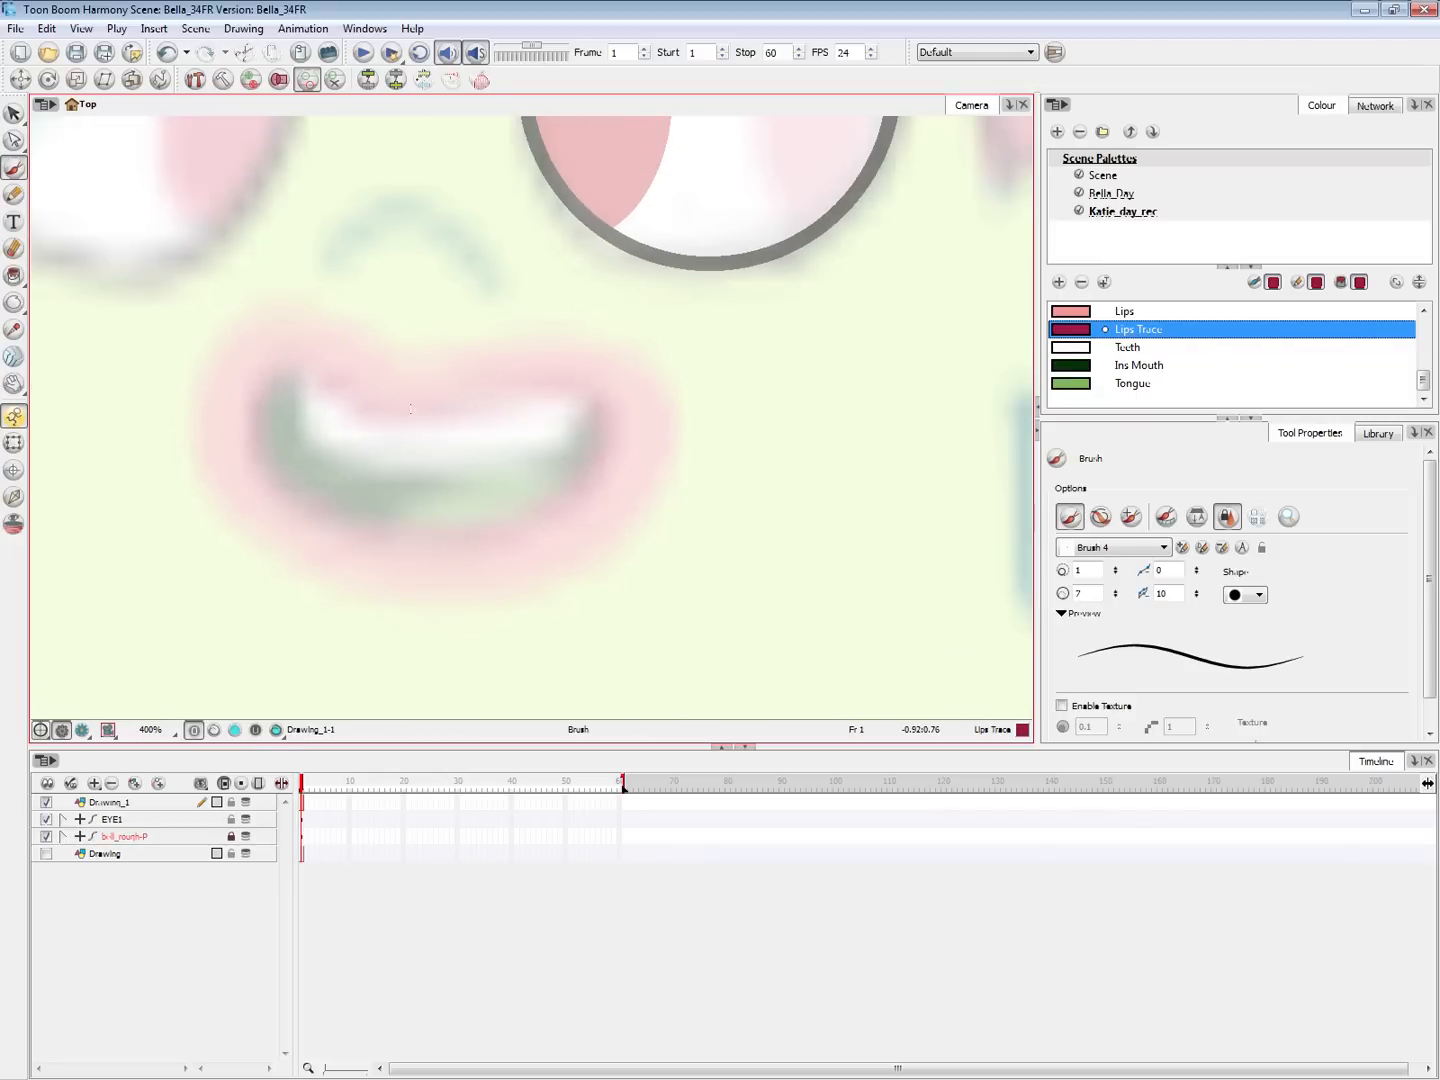
mouse_move(398, 410)
mouse_down()
mouse_move(316, 365)
mouse_move(293, 477)
mouse_move(545, 505)
mouse_move(518, 382)
mouse_move(490, 393)
mouse_move(579, 463)
mouse_move(363, 531)
mouse_move(251, 399)
mouse_move(292, 361)
mouse_move(292, 483)
mouse_move(562, 490)
mouse_move(540, 383)
mouse_move(402, 412)
mouse_up()
key(ctrl+z)
key(ctrl+z)
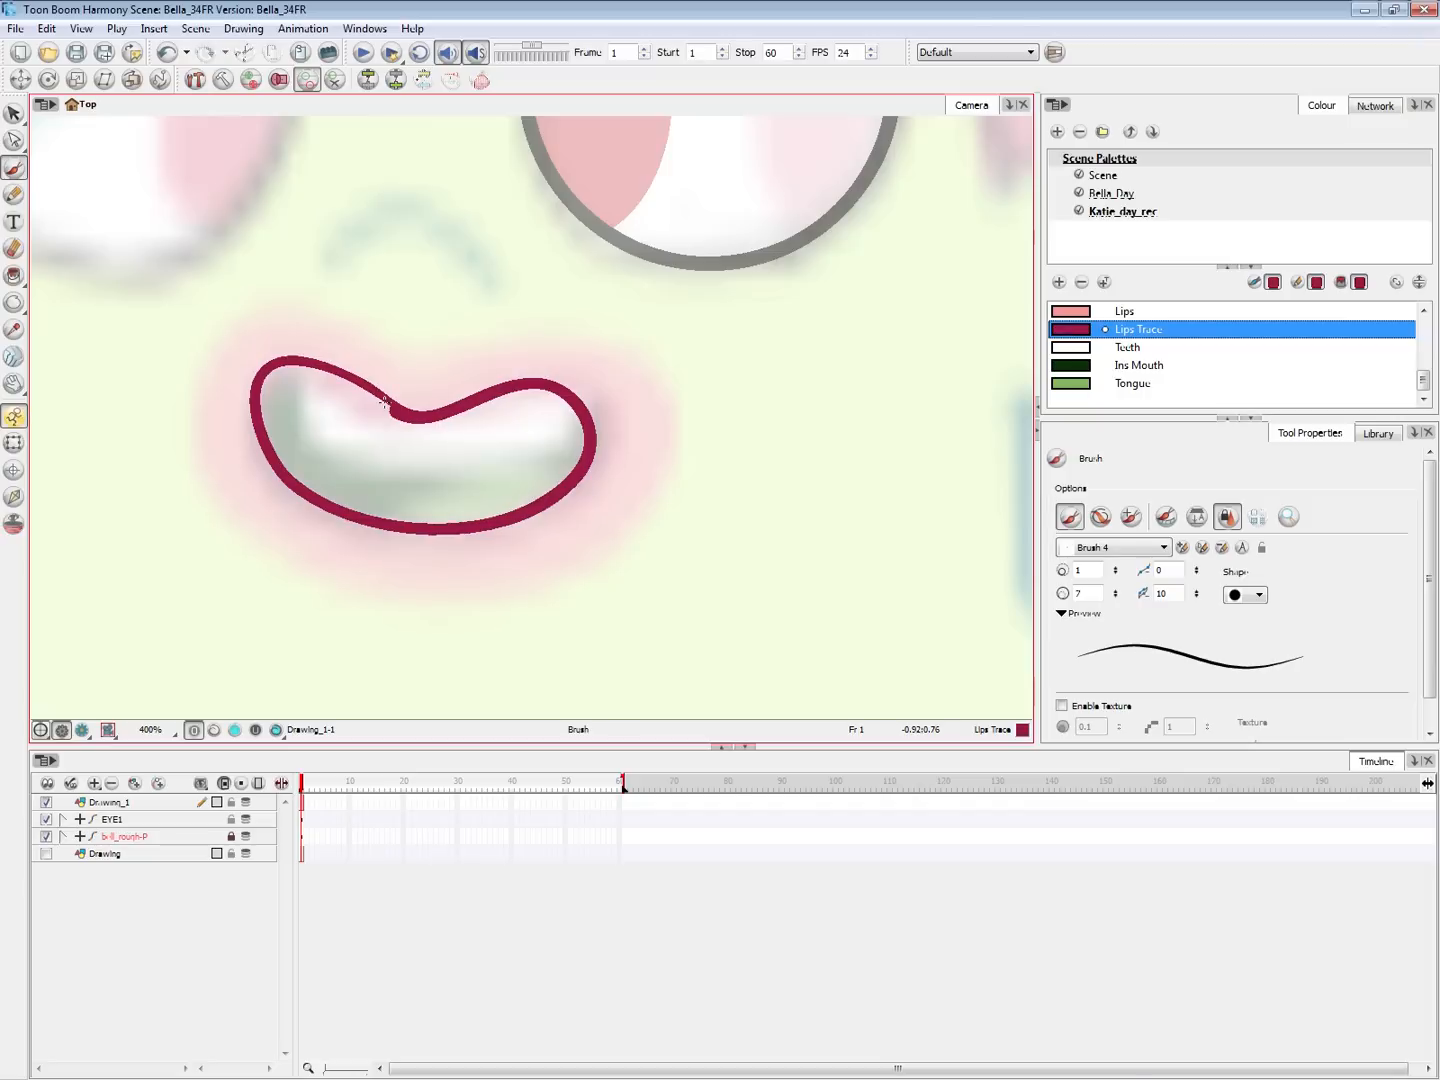
key(ctrl+z)
Try tracing the inner mouth contour with the Pencil tool, then select the line and delete it
key(alt+/)
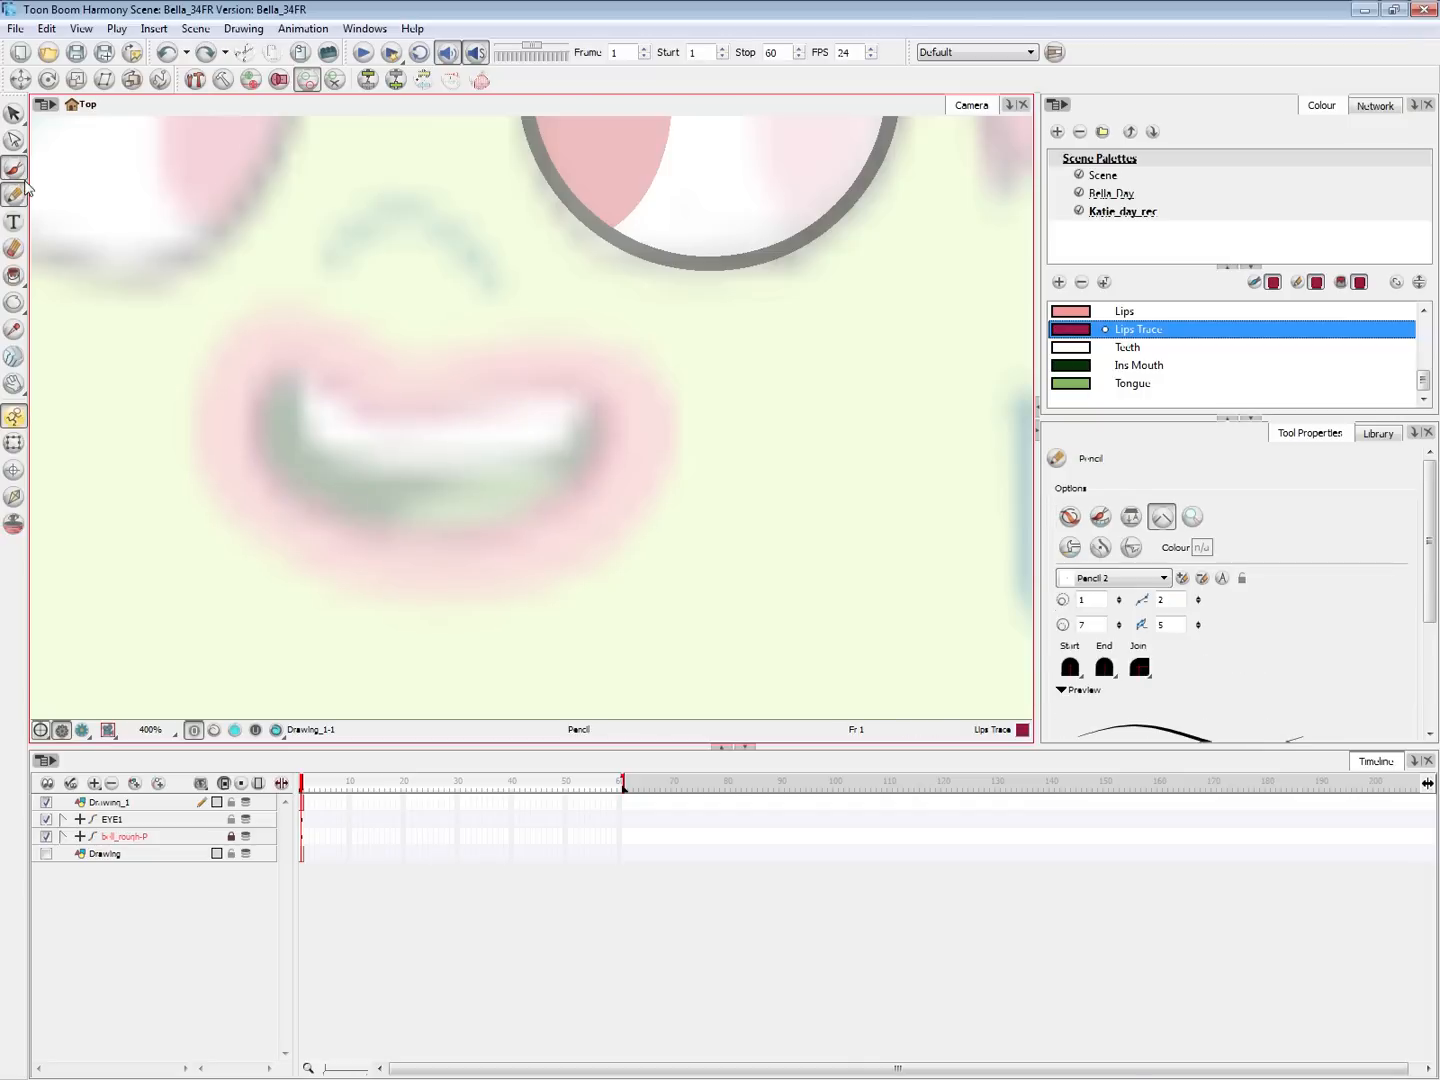
mouse_move(437, 402)
mouse_down()
mouse_move(268, 448)
mouse_move(582, 410)
mouse_move(384, 380)
mouse_up()
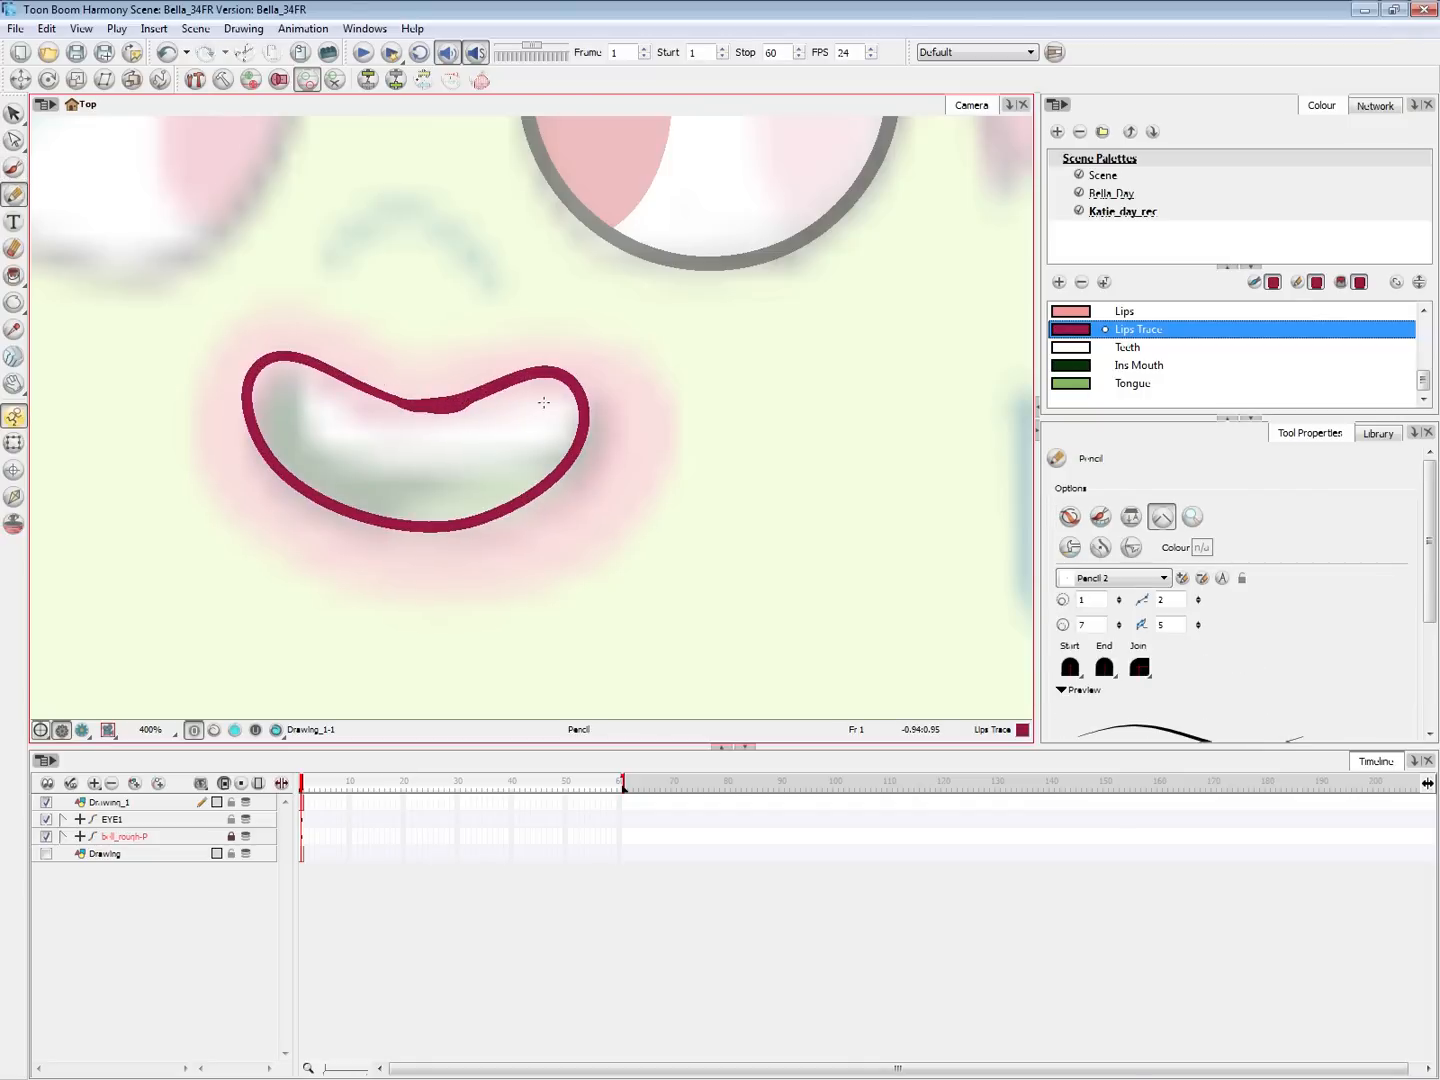
key(alt+s)
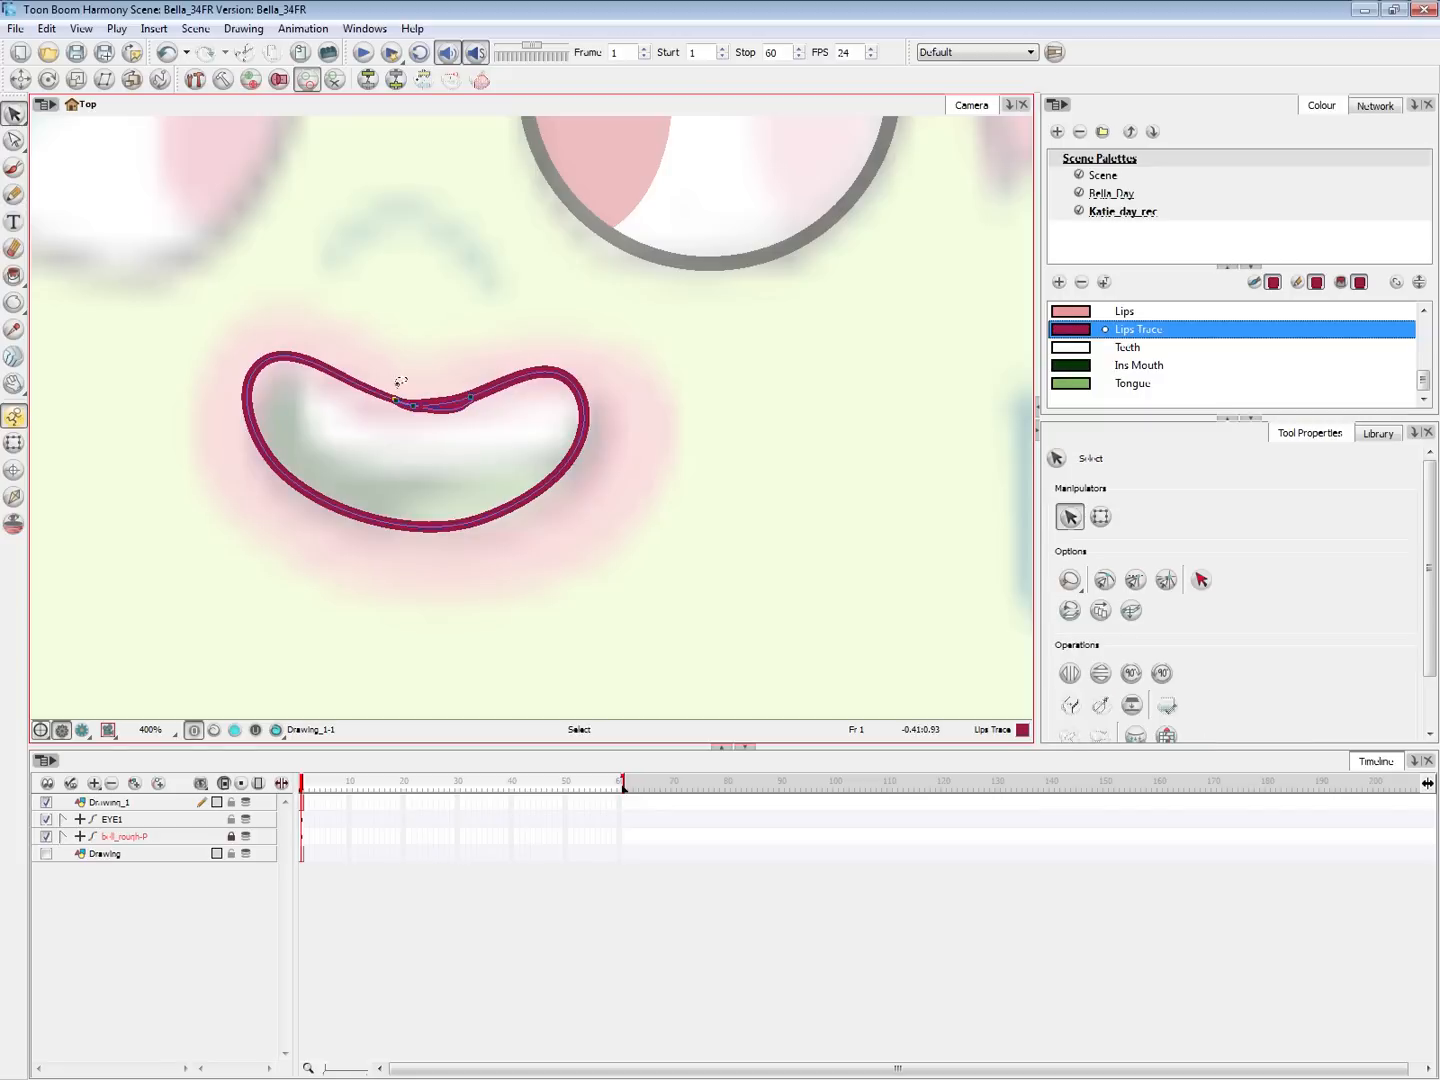
click(569, 424)
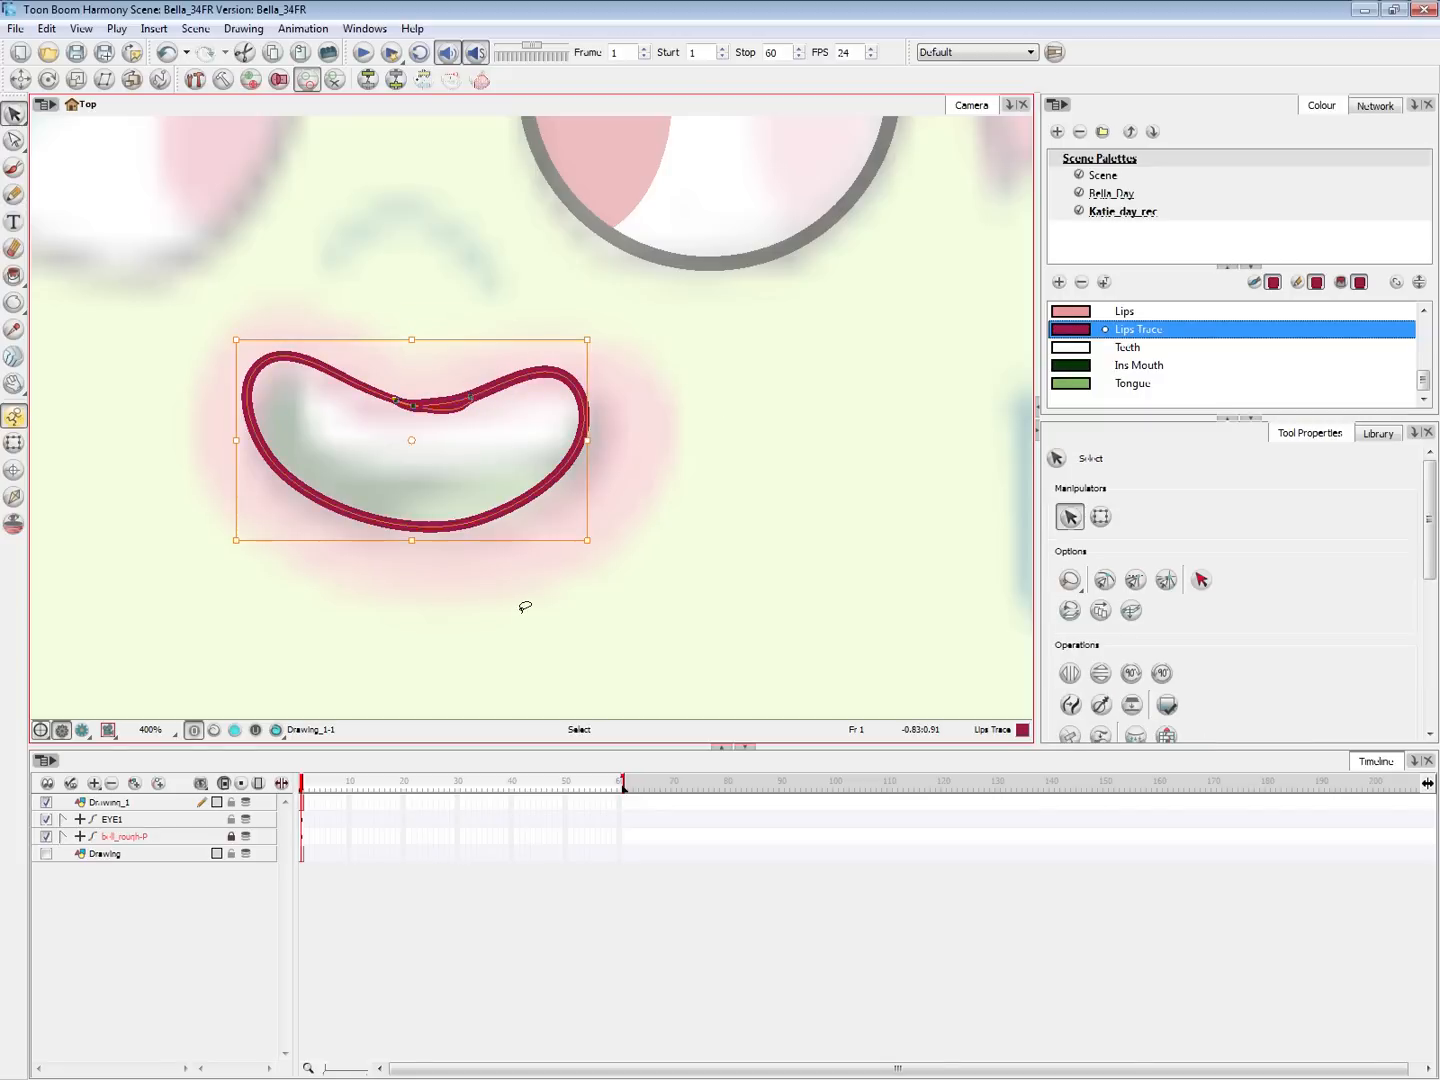
key(Delete)
Try two more Brush outlines of the mouth opening in Lips Trace, undoing the first and deleting the second
key(alt+b)
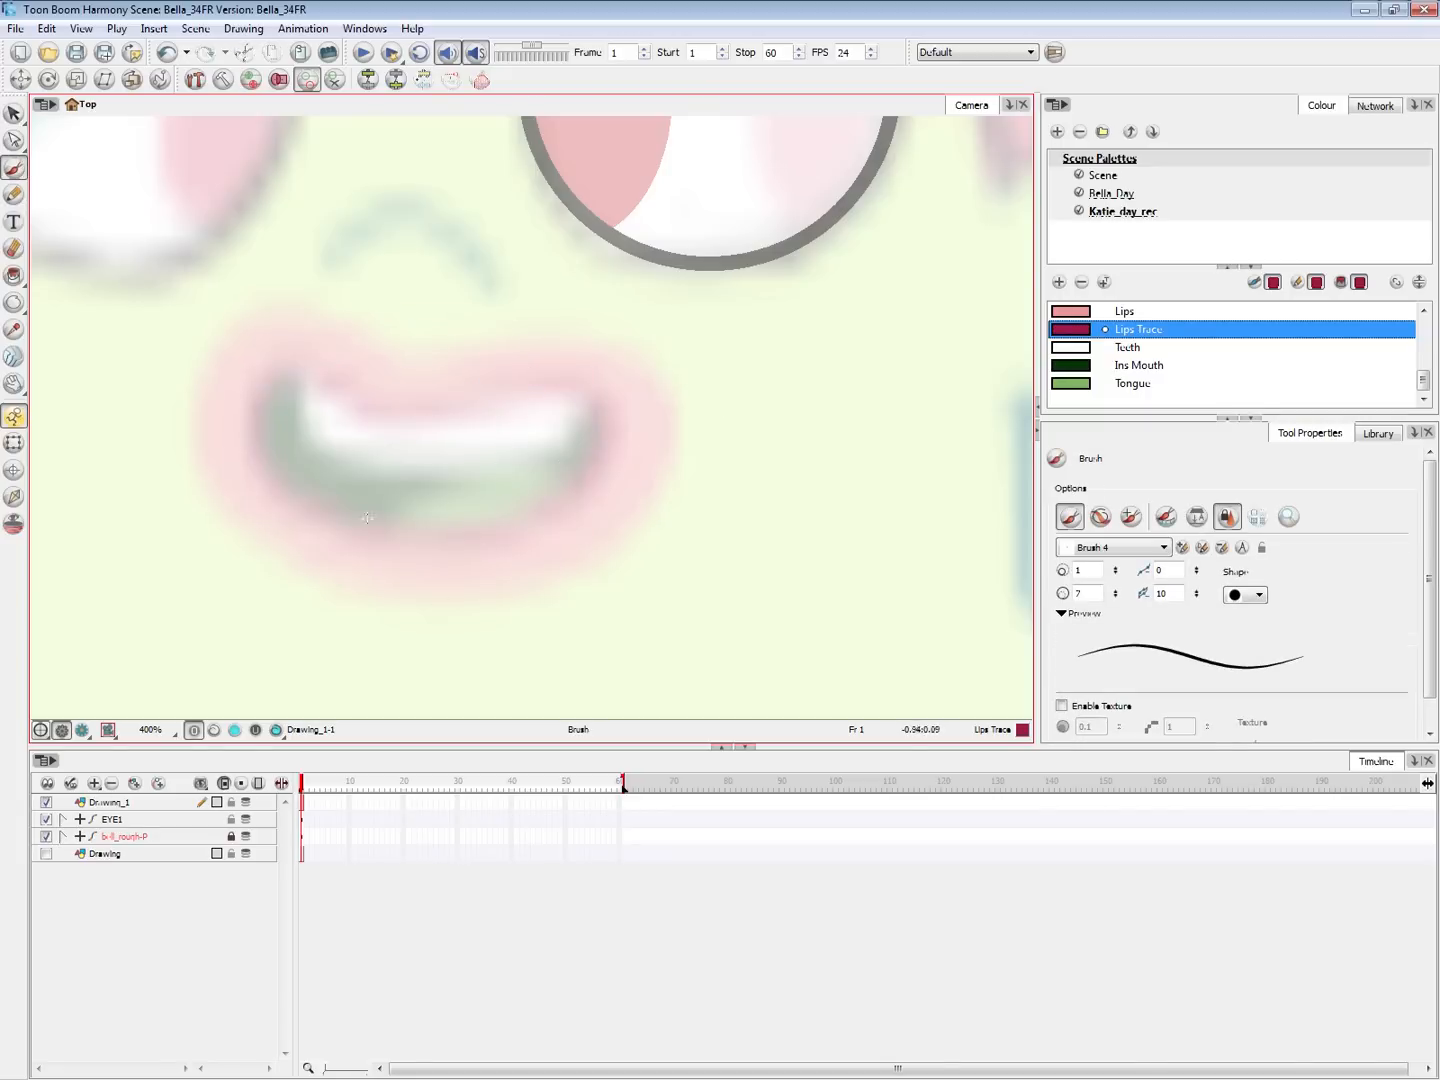
mouse_move(382, 405)
mouse_down()
mouse_move(576, 383)
mouse_move(366, 545)
mouse_move(345, 364)
mouse_move(519, 388)
mouse_up()
key(2)
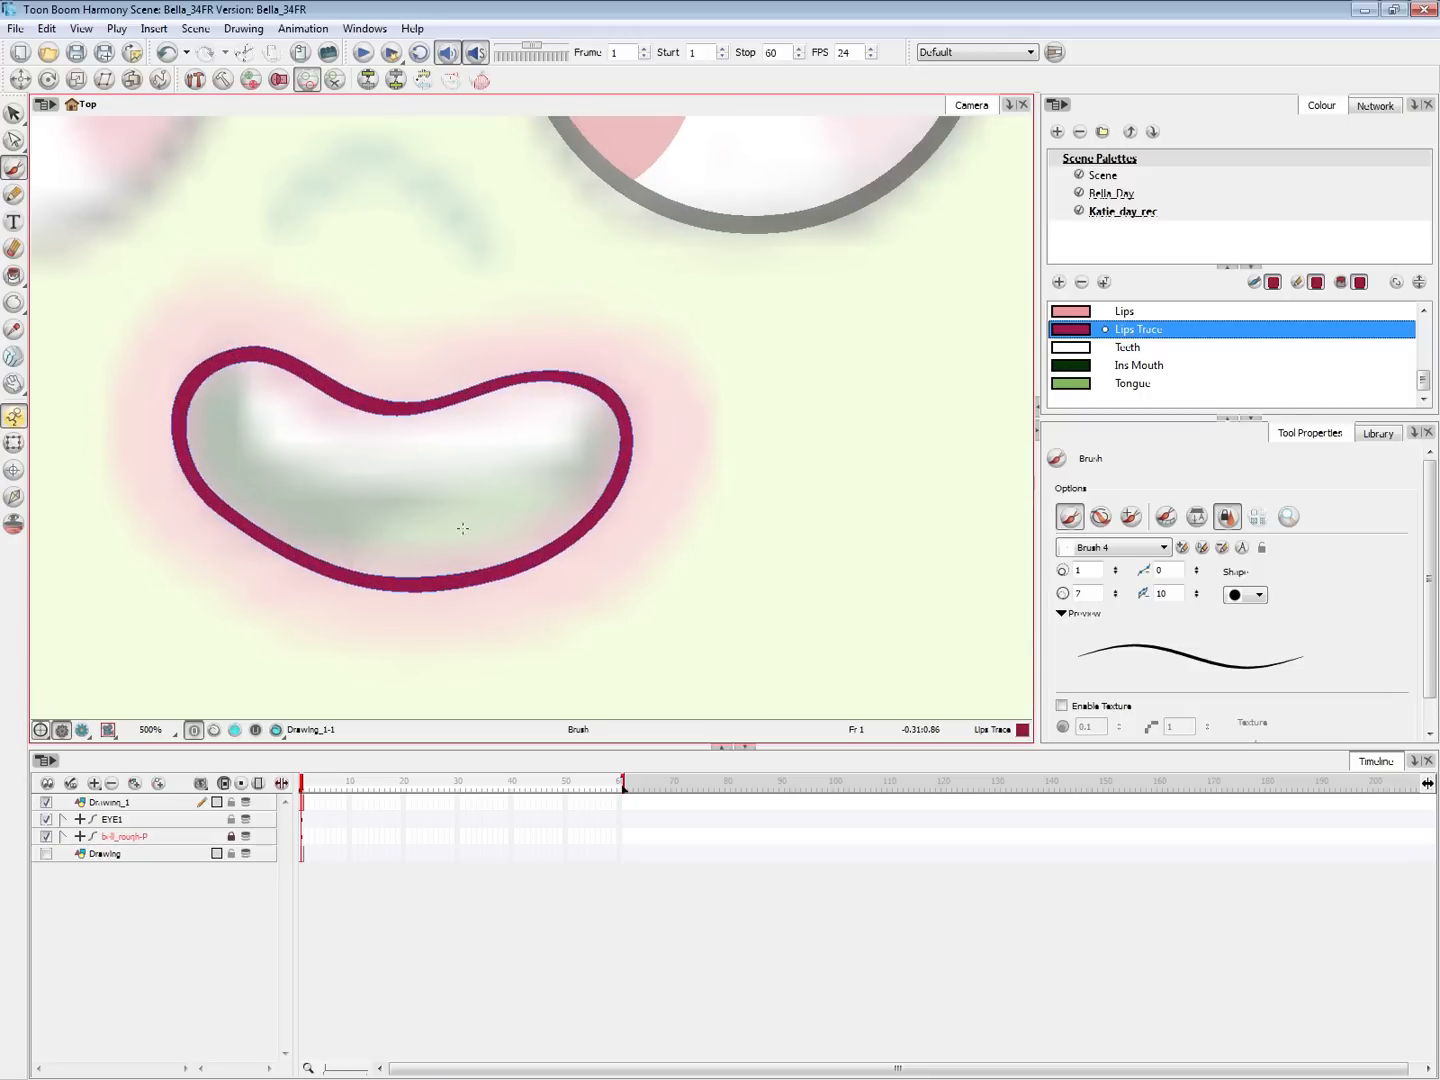
key(ctrl+z)
mouse_move(340, 395)
mouse_down()
mouse_move(508, 386)
mouse_move(386, 585)
mouse_move(295, 373)
mouse_move(447, 396)
mouse_up()
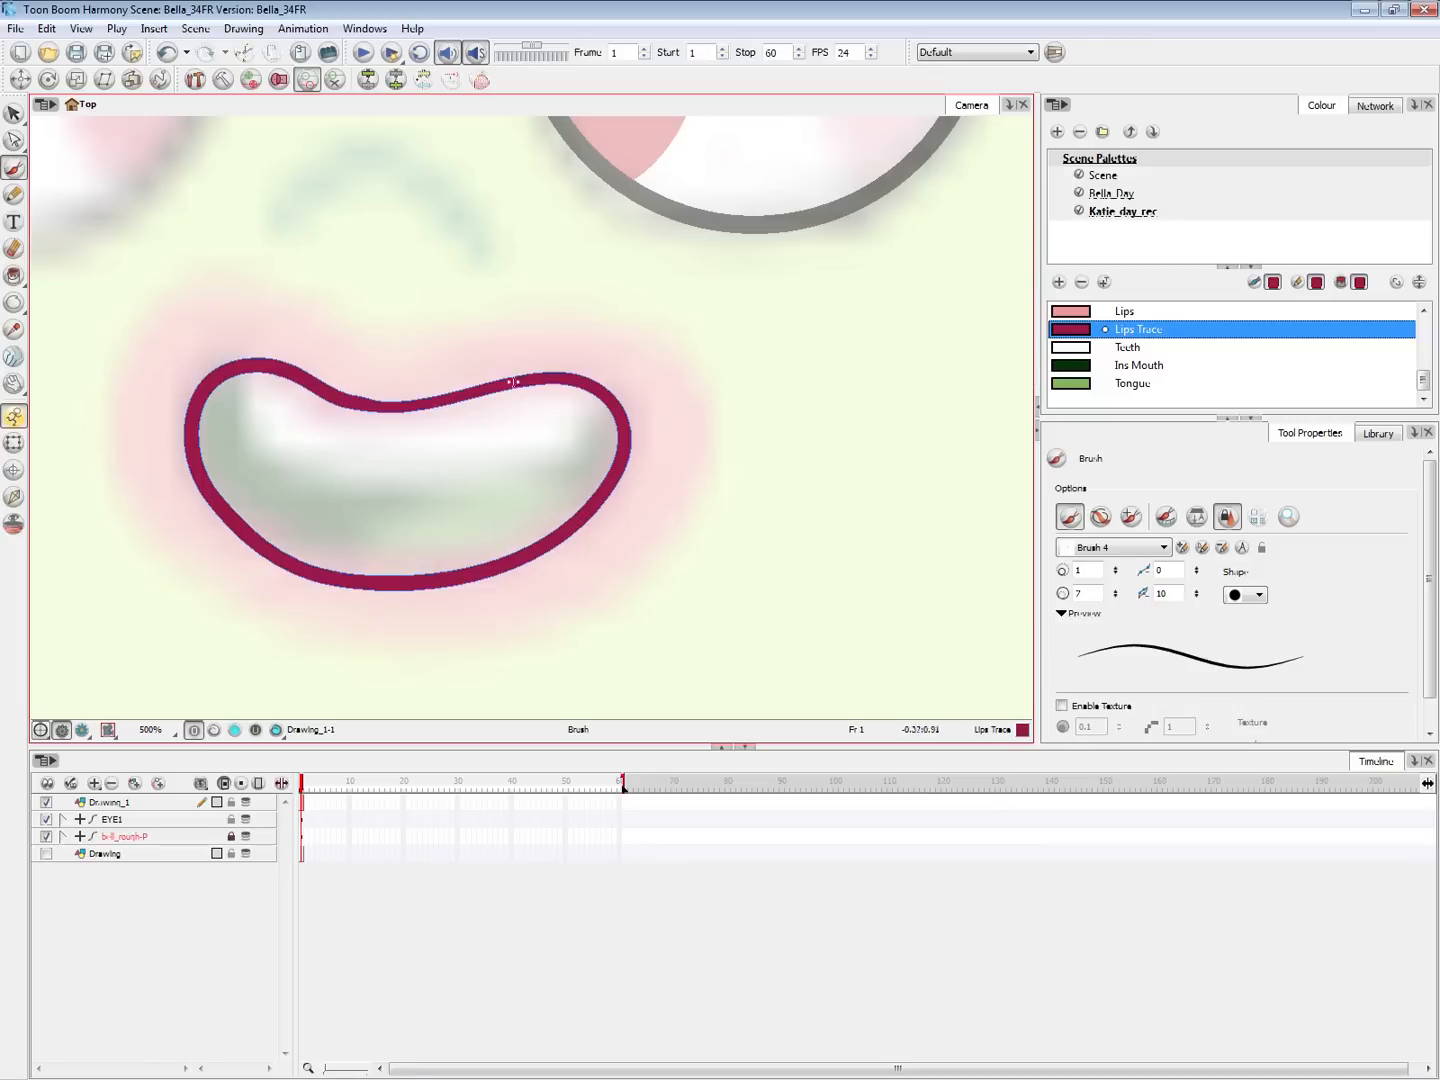
key(ctrl+a)
key(Delete)
Trace the inner mouth opening as a closed Pencil line in Lips Trace and select it
click(13, 194)
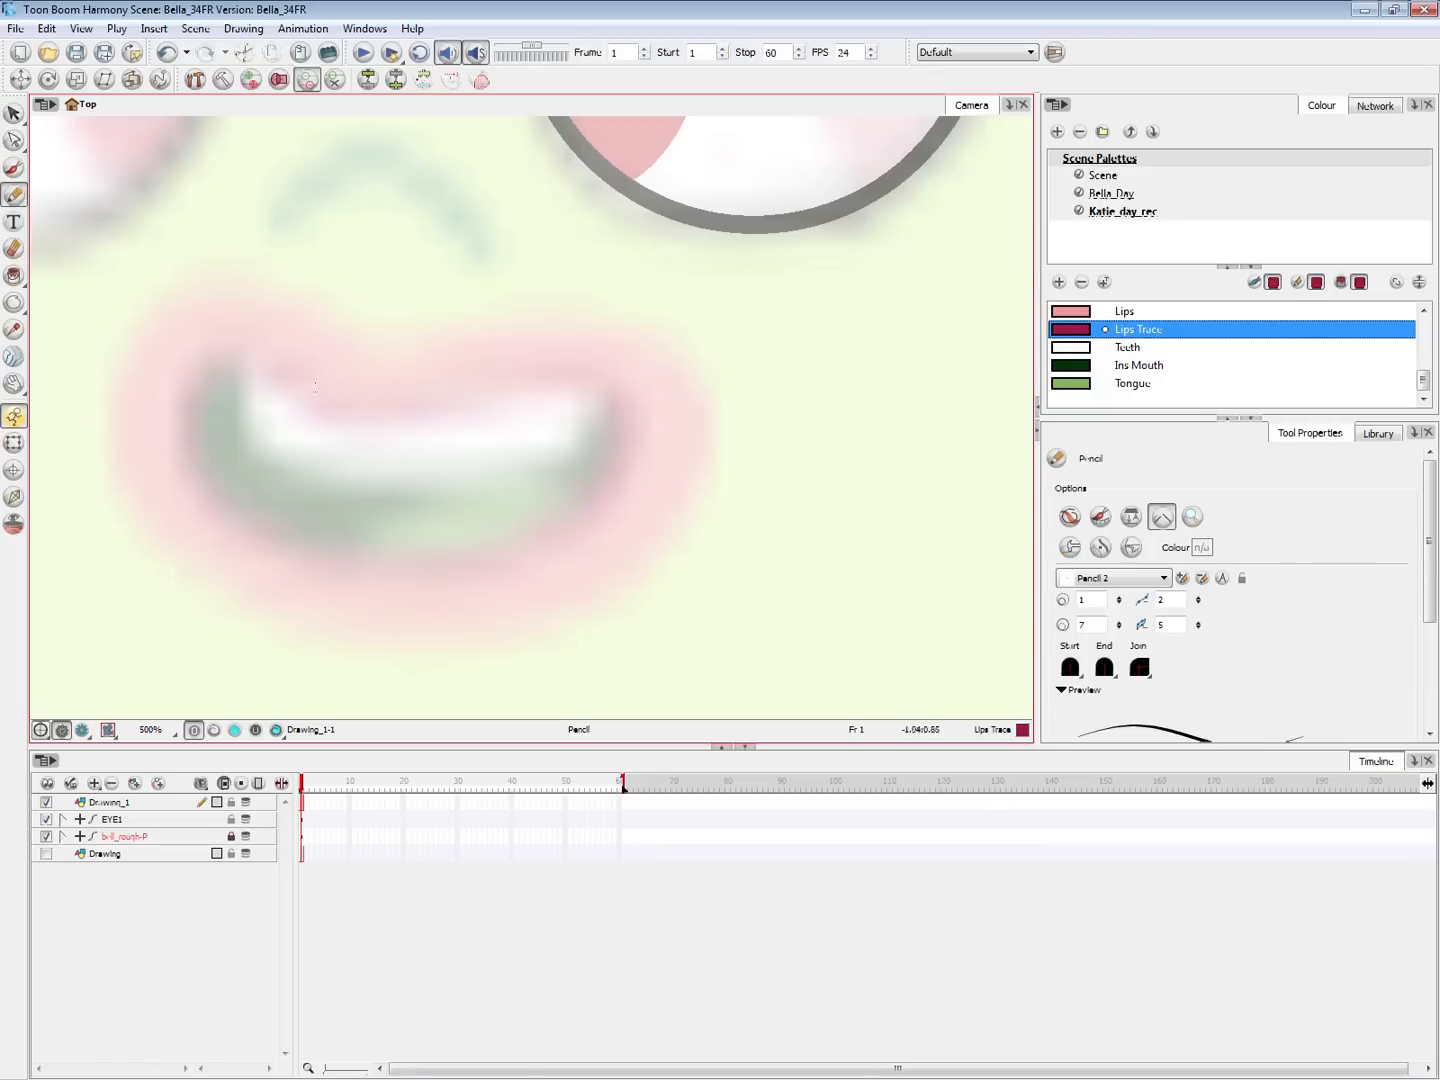
mouse_move(275, 368)
mouse_down()
mouse_move(480, 408)
mouse_move(480, 588)
mouse_move(215, 355)
mouse_move(300, 378)
mouse_up()
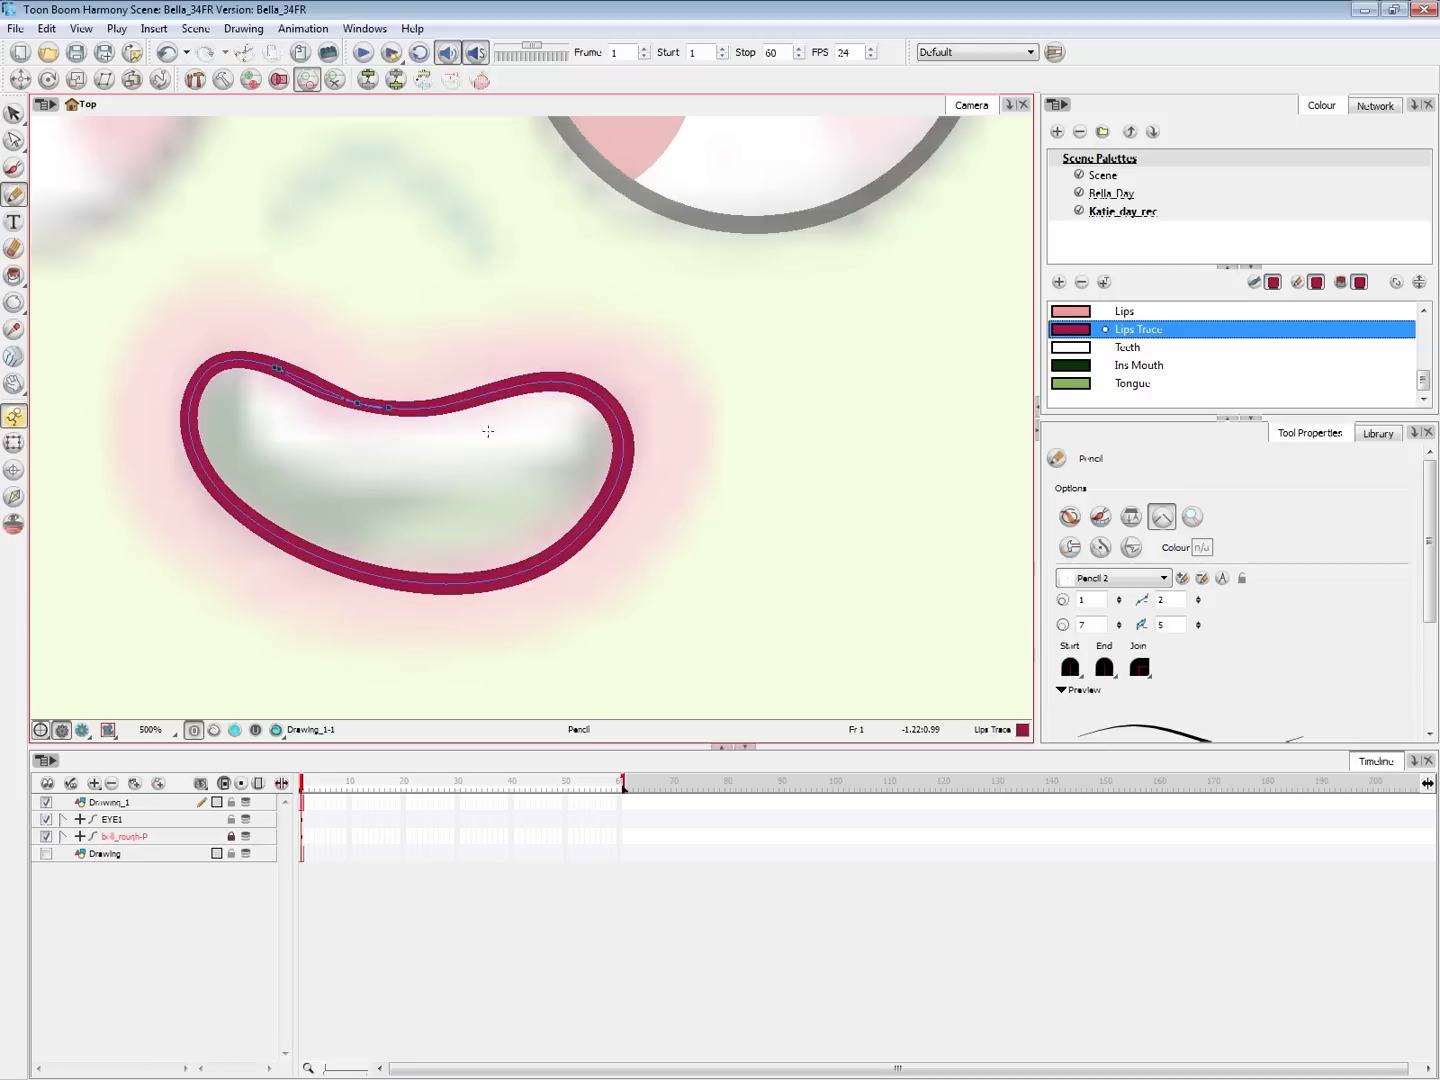
key(alt+s)
click(518, 578)
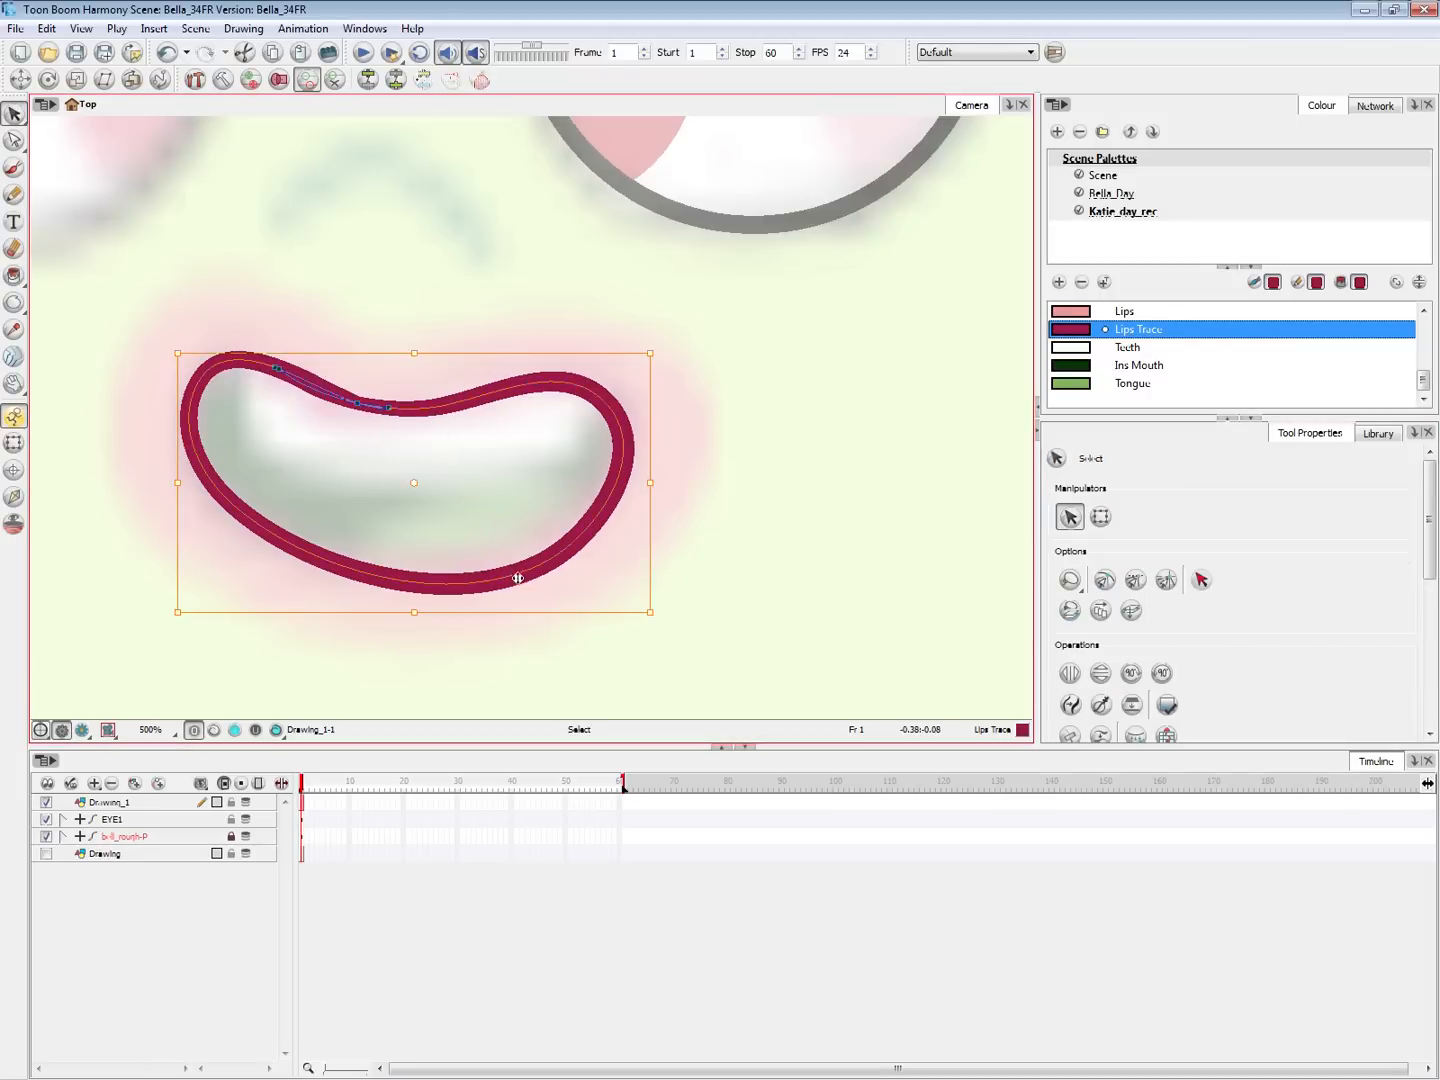
Reshape the lower curve of the mouth line and clean up the points on its upper left edge with the Contour Editor
key(alt+q)
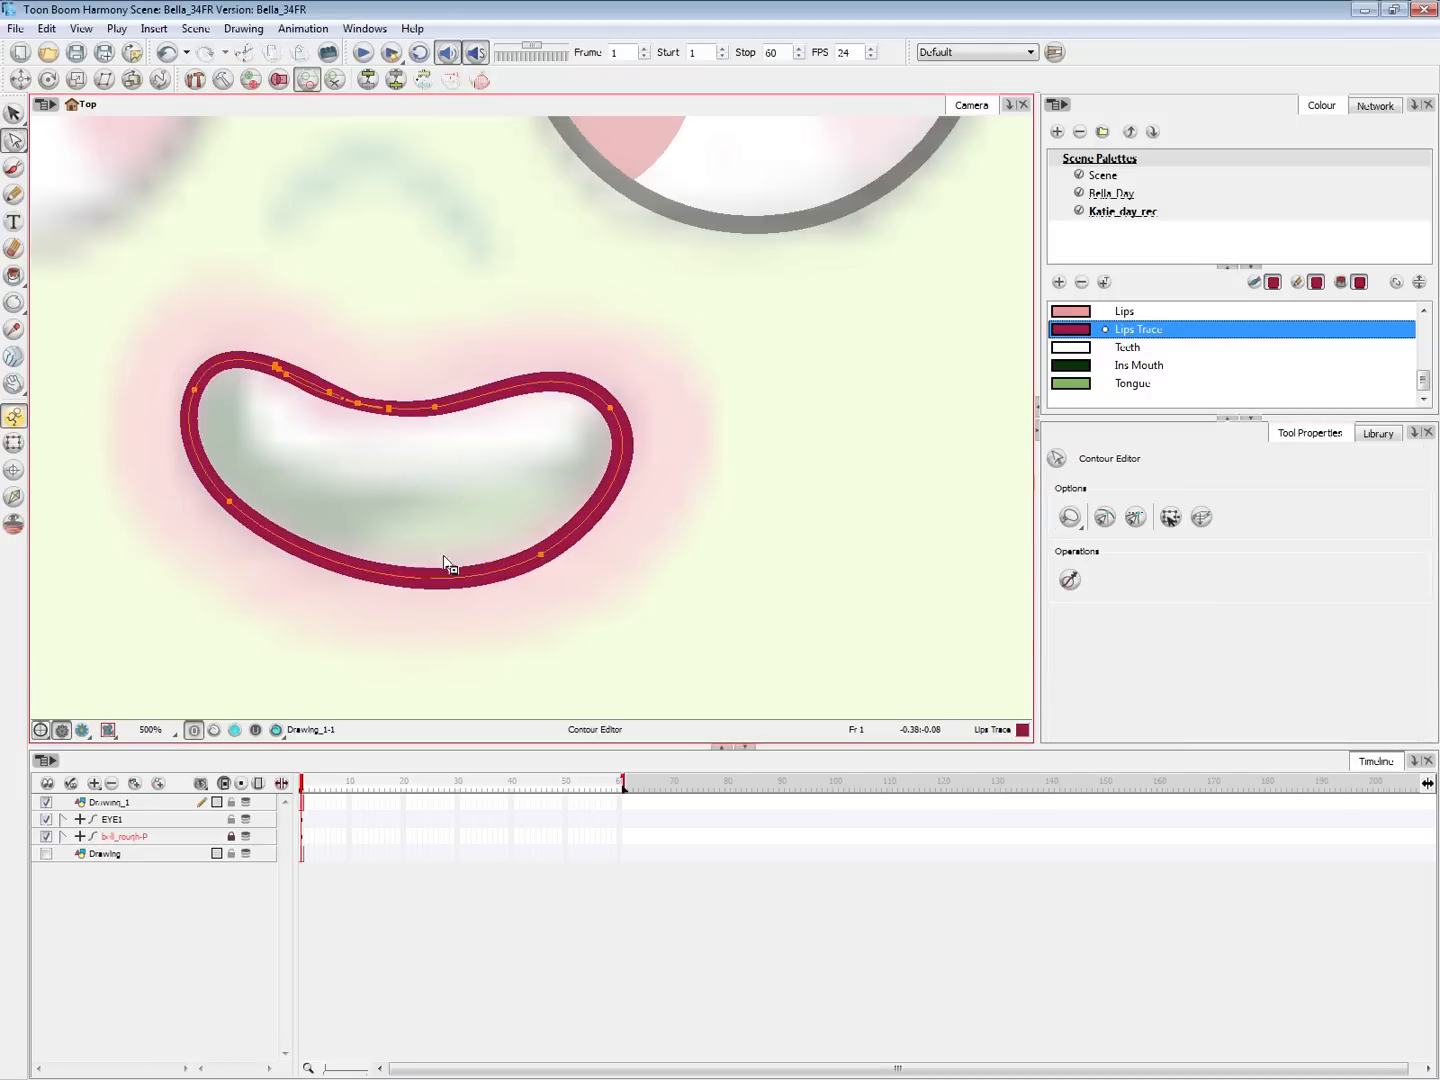
ctrl+click(380, 577)
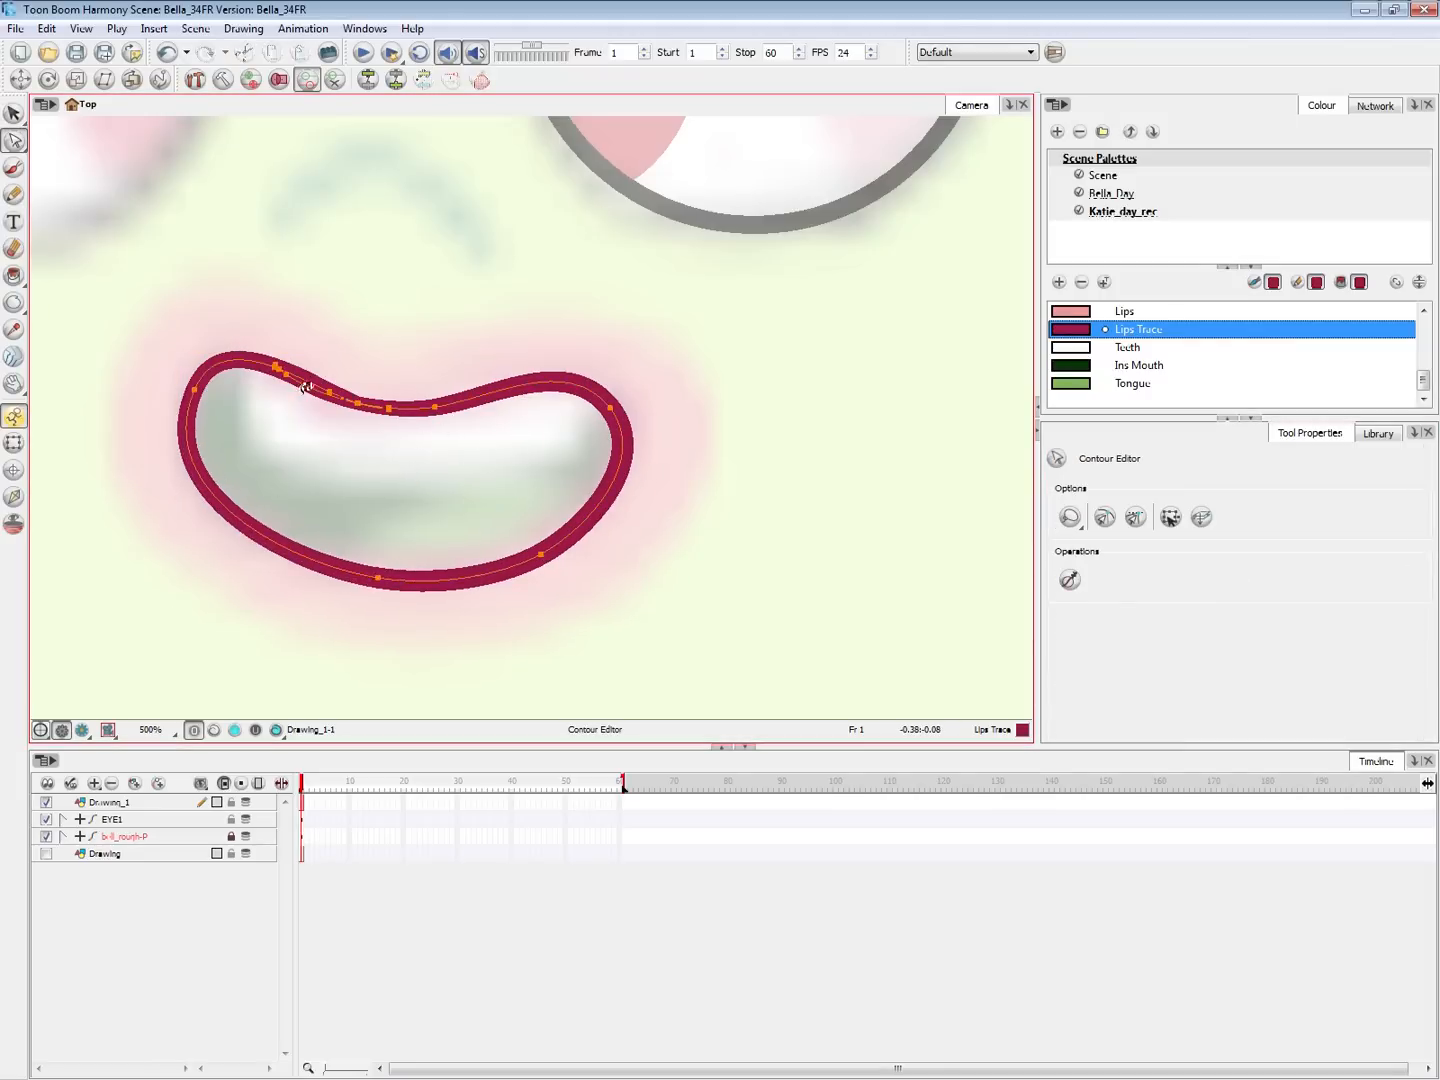
drag(305, 387, 313, 379)
click(293, 366)
key(Delete)
Adjust contour points and handles at the upper lip dip and both mouth corners to smooth the line, then deselect it
drag(393, 409, 447, 402)
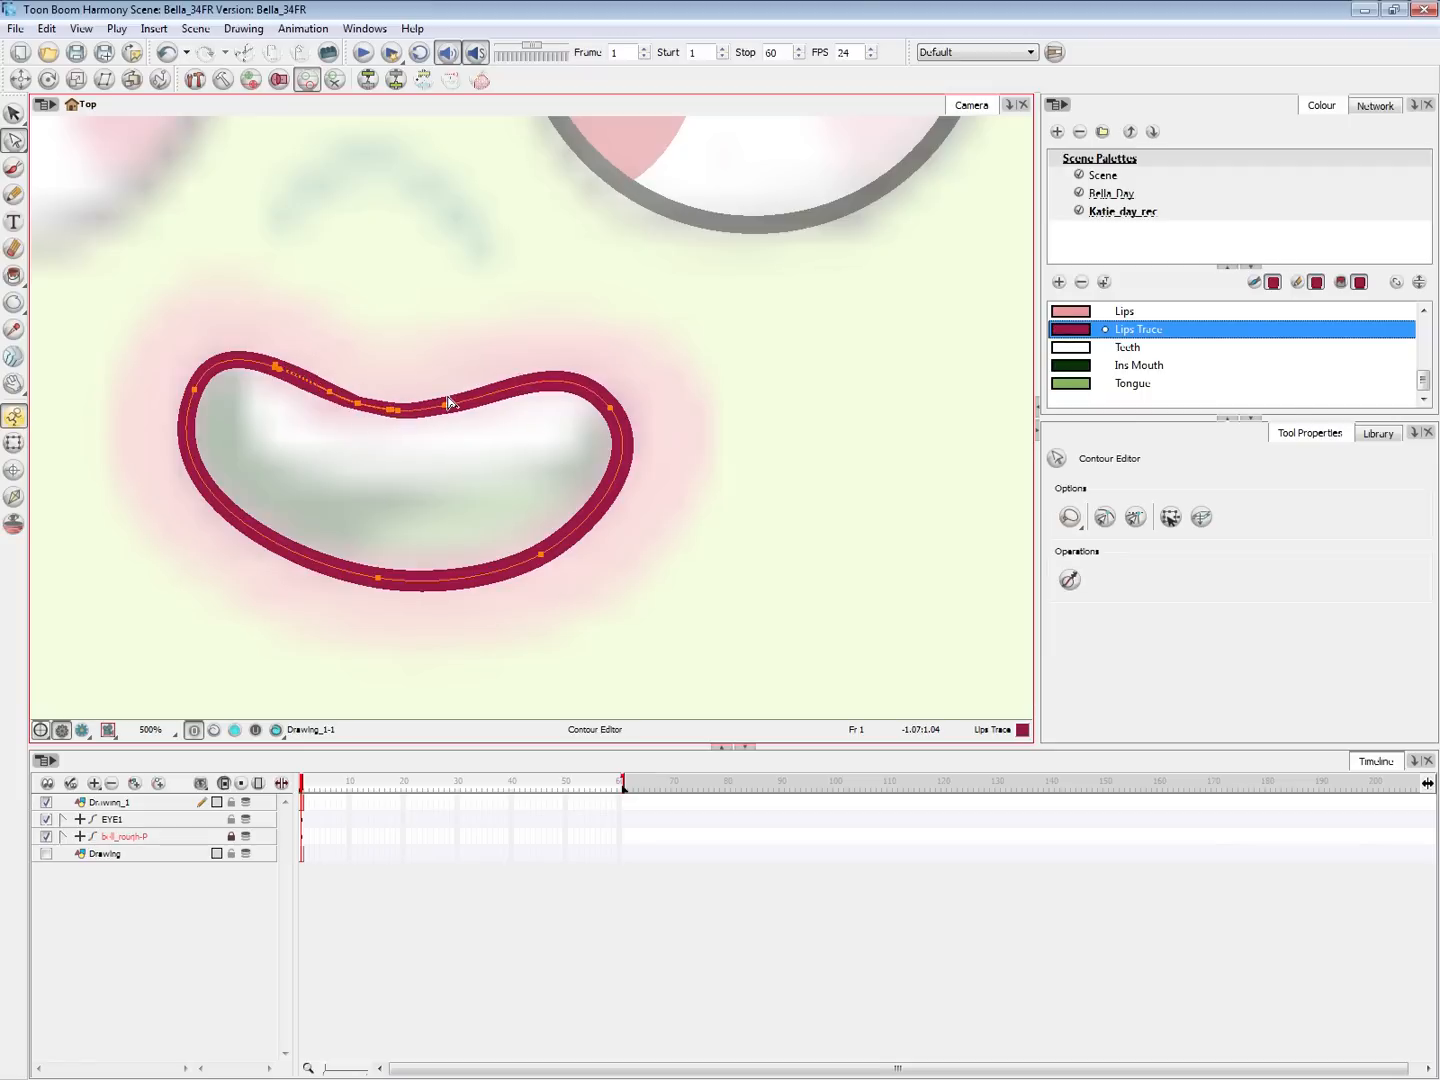
drag(613, 409, 653, 448)
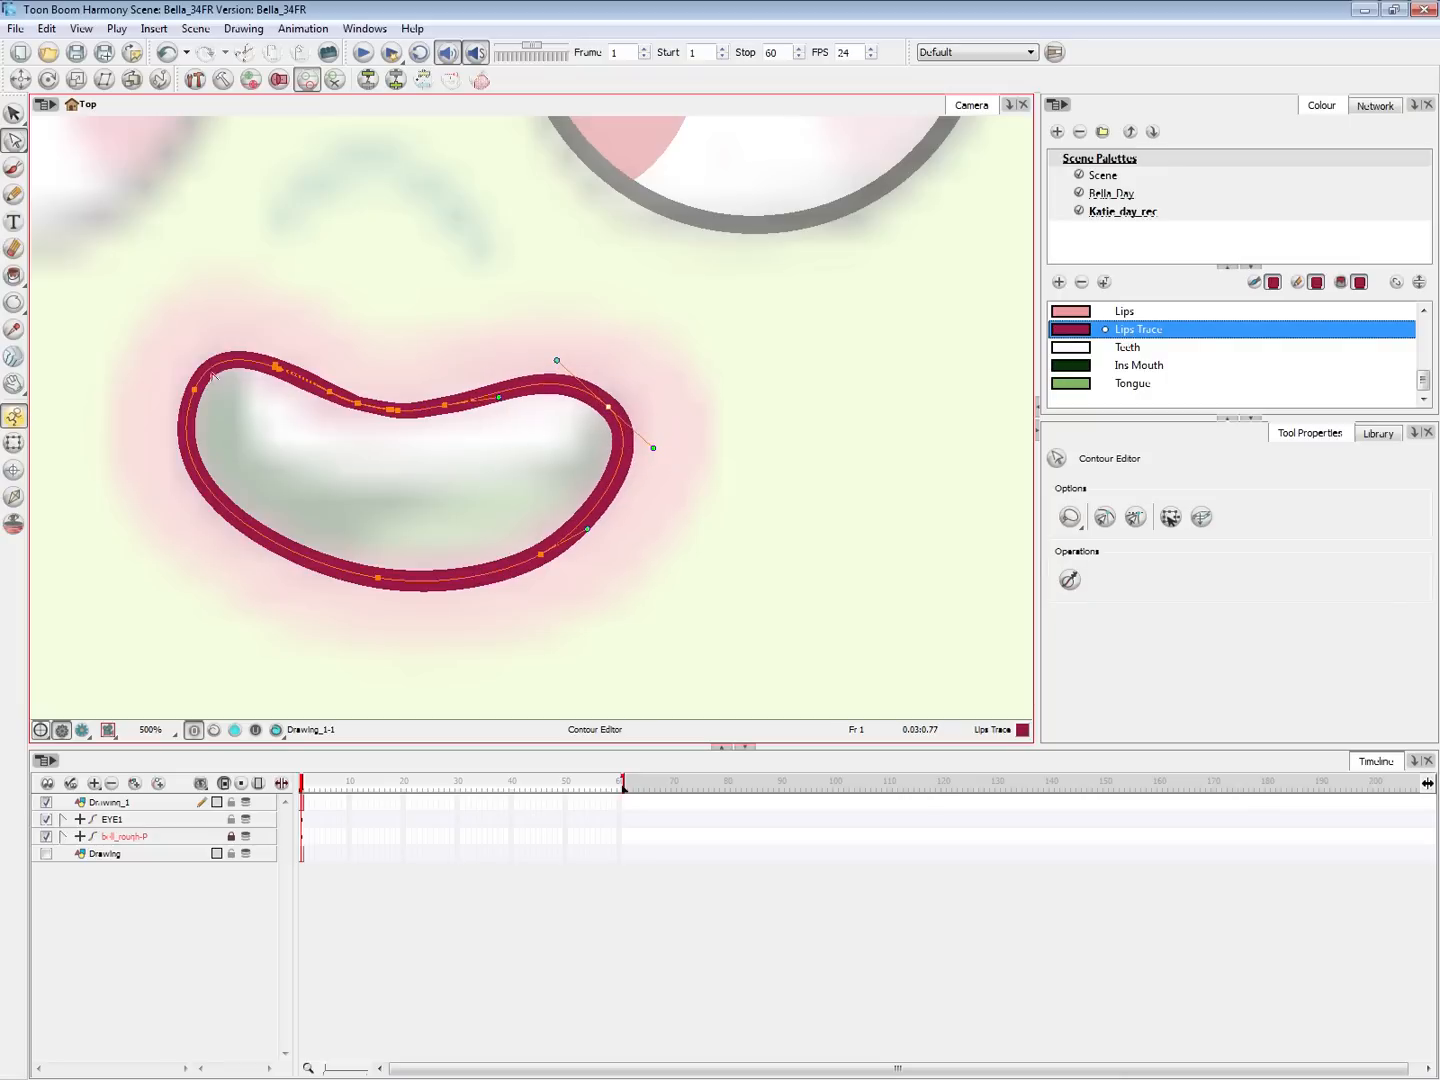
mouse_move(212, 374)
mouse_down()
mouse_move(209, 358)
mouse_move(230, 352)
mouse_move(194, 387)
mouse_up()
click(501, 466)
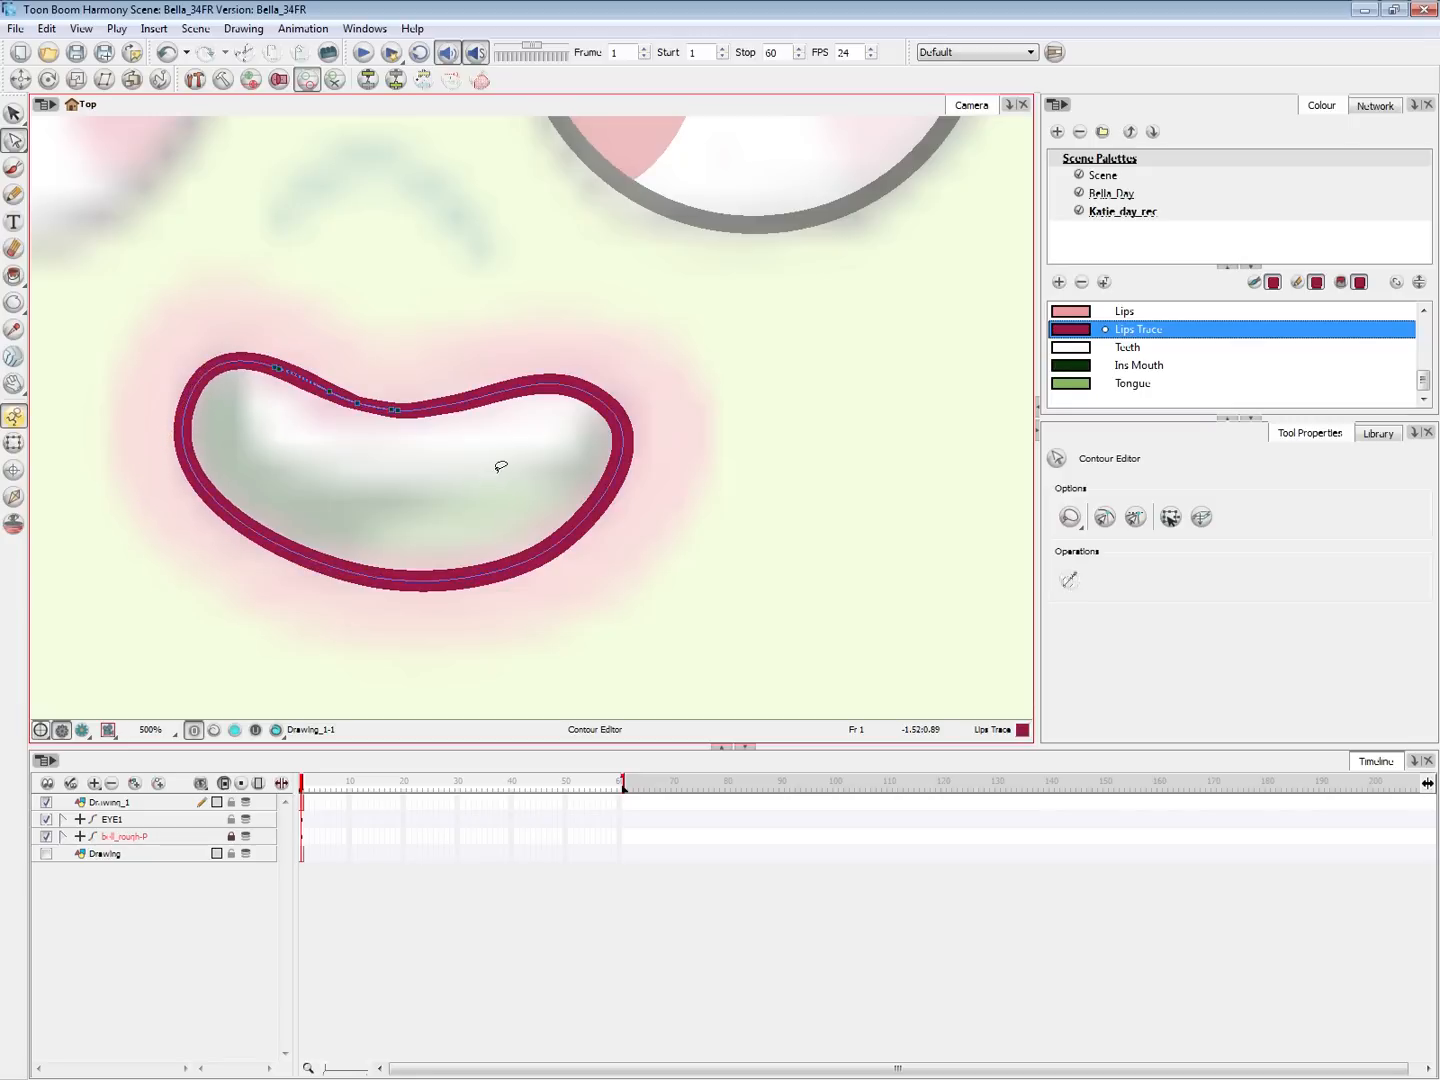
Reshape the lower curve of the mouth line by nudging its bottom and lower right points with the Contour Editor, then deselect it
click(427, 585)
drag(407, 580, 365, 576)
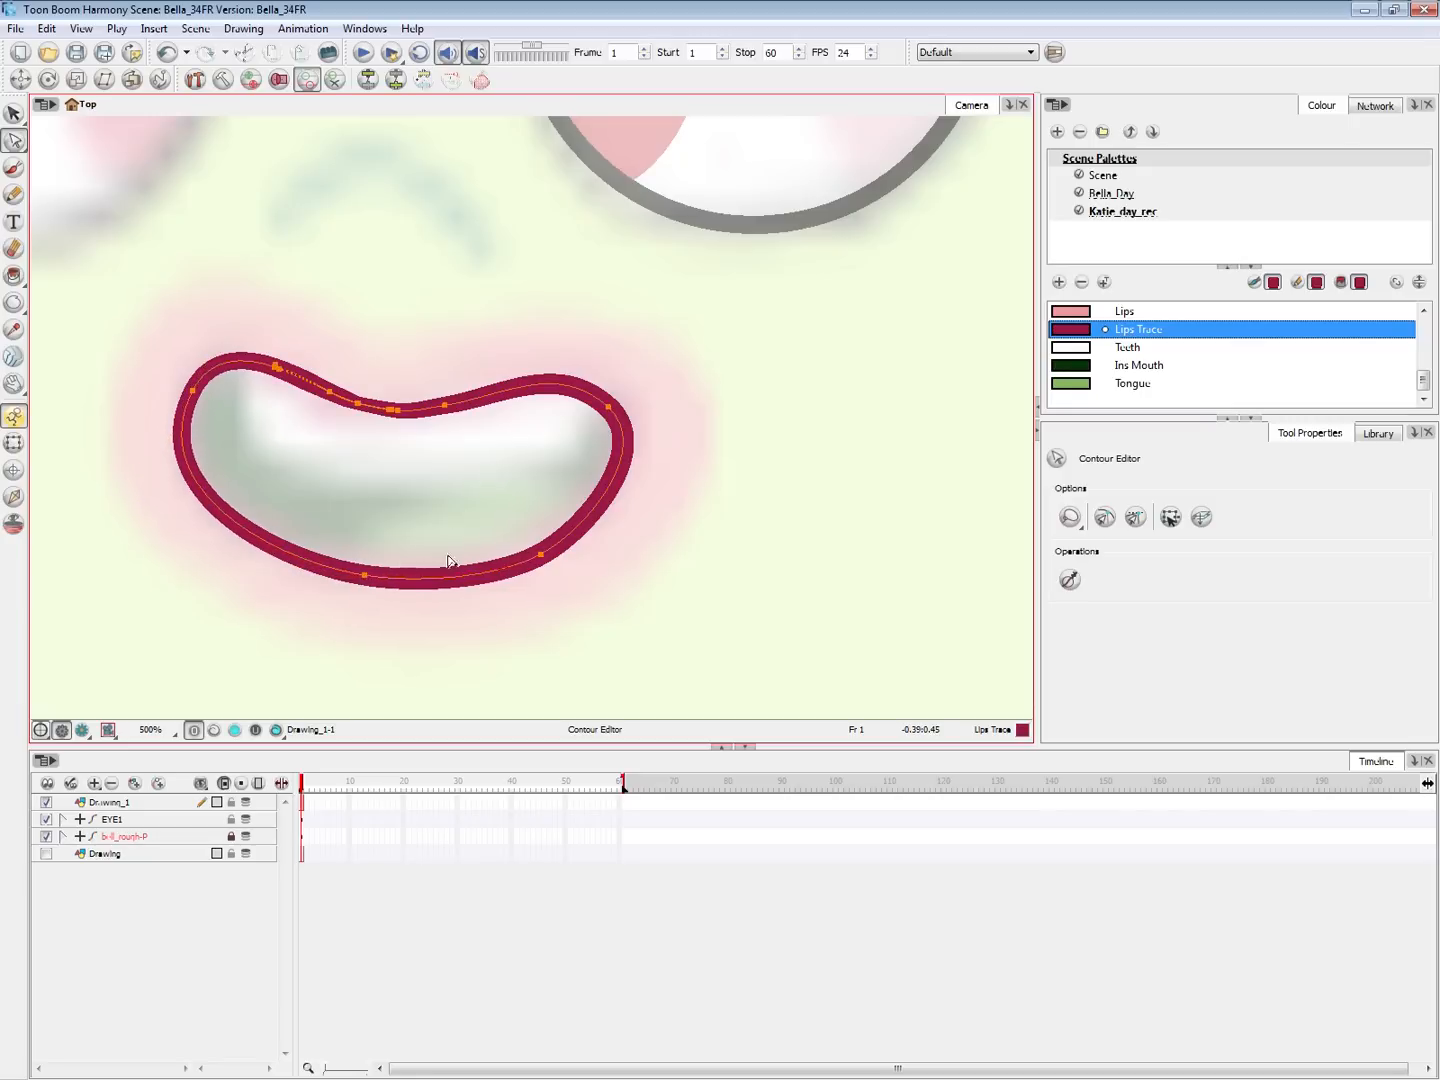
mouse_move(550, 530)
mouse_down()
mouse_move(544, 580)
mouse_move(562, 548)
mouse_up()
drag(541, 554, 537, 555)
click(626, 550)
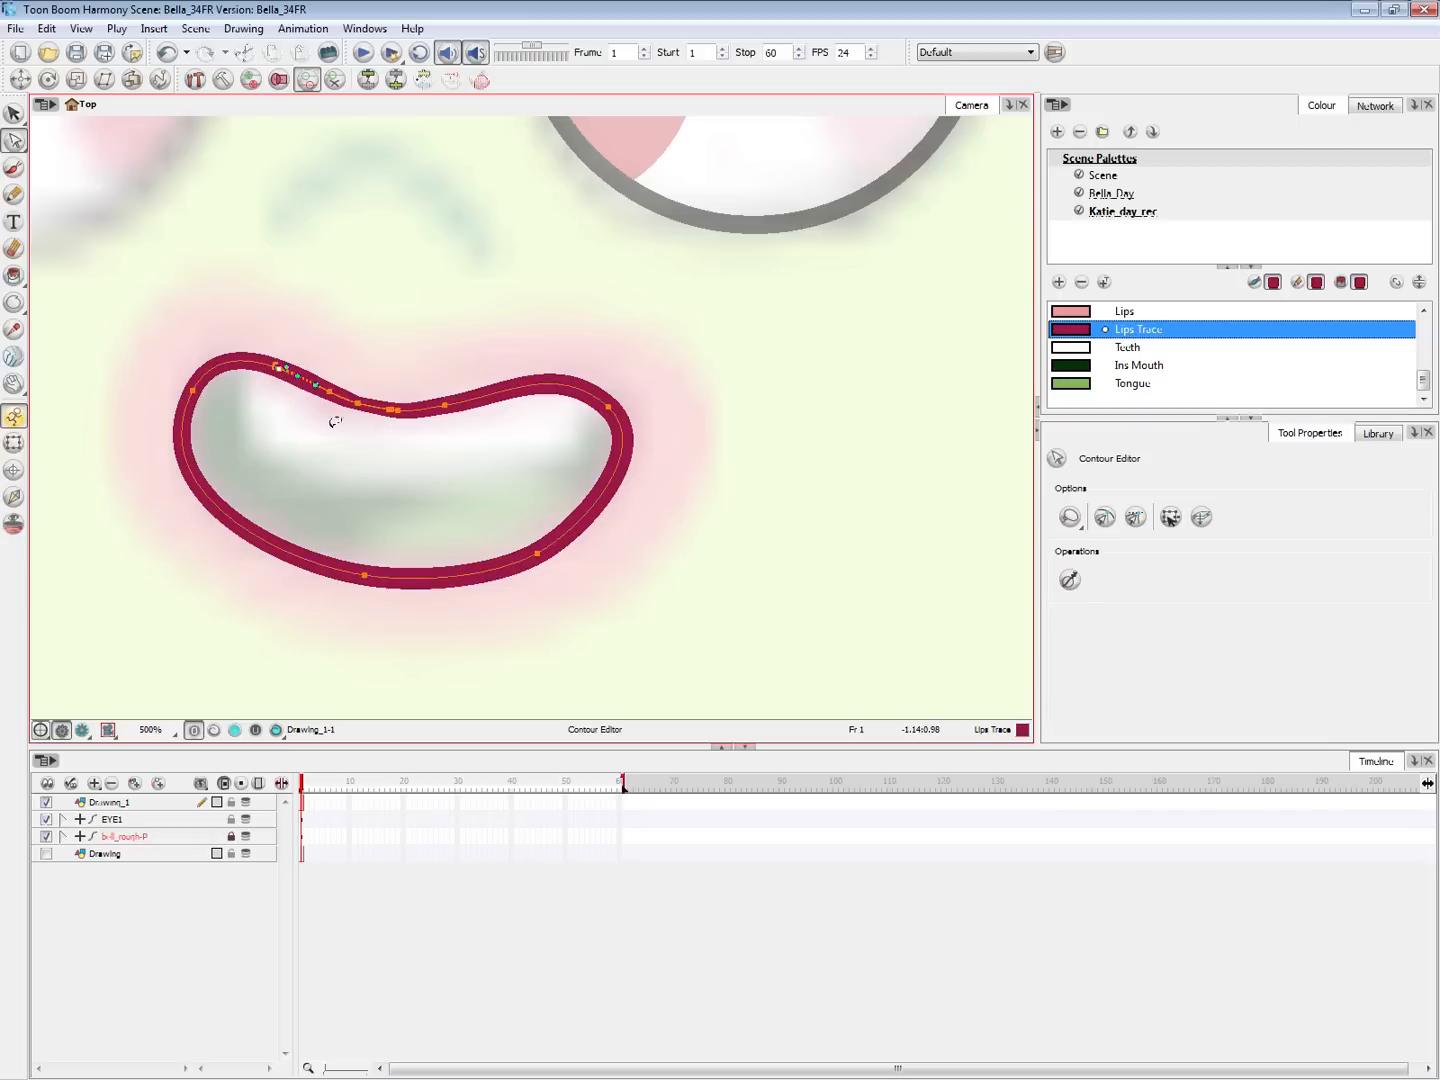
Try to delete a contour point on the upper left edge of the mouth line, then undo the deletion
click(290, 374)
click(315, 444)
click(289, 372)
key(Delete)
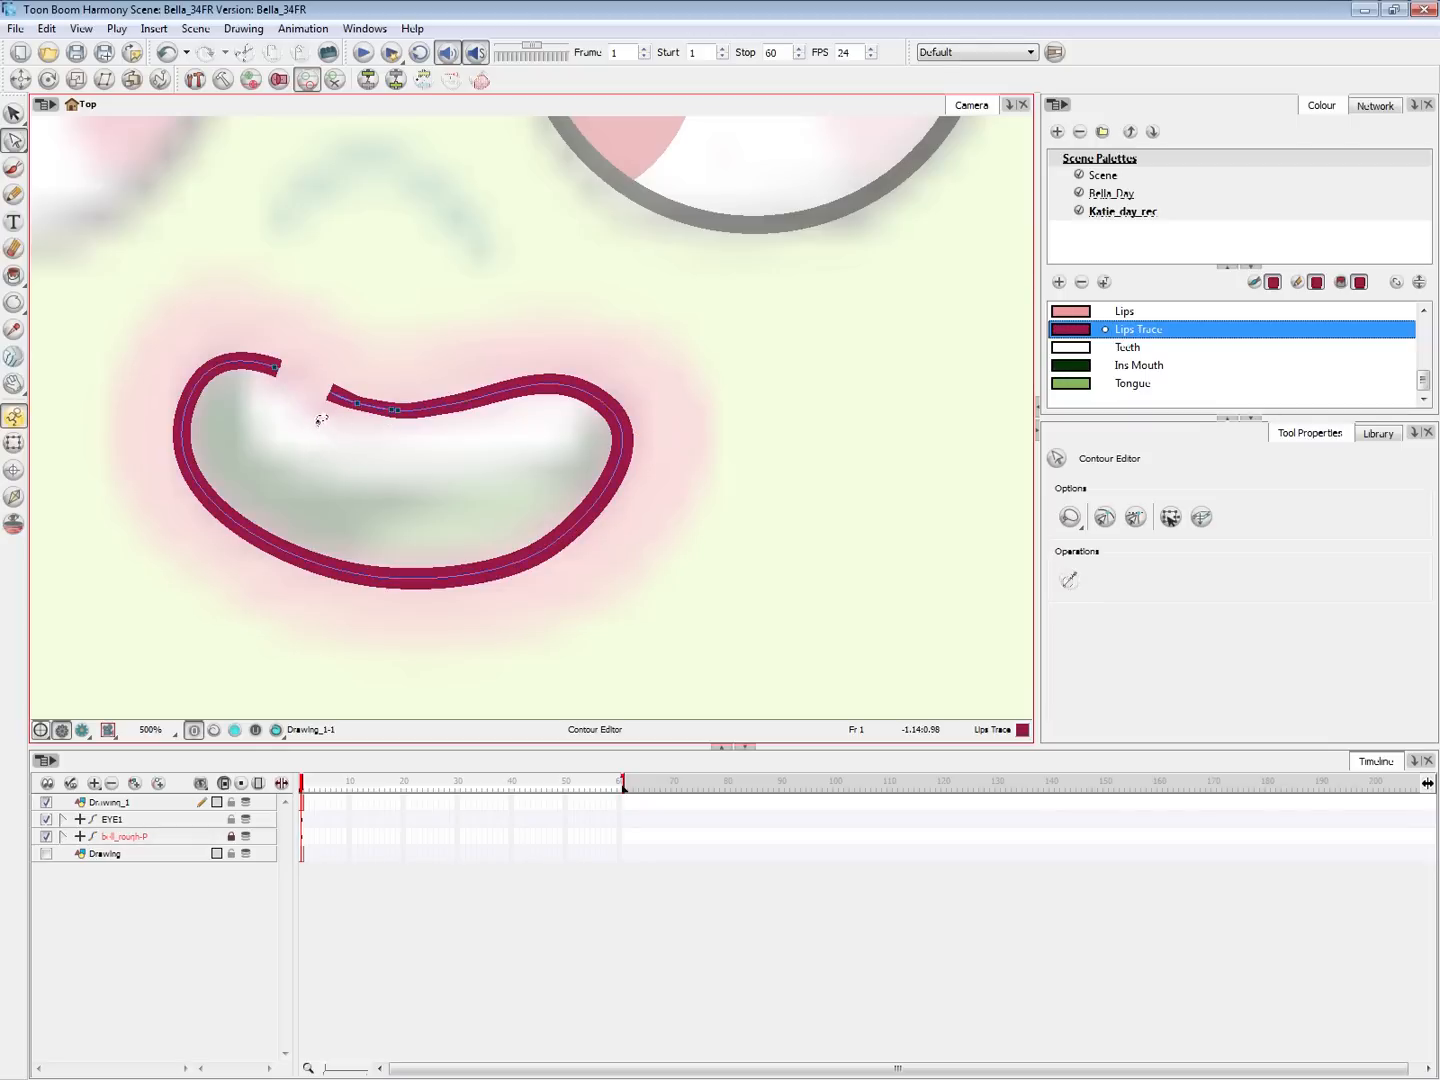
key(ctrl+z)
Select the whole mouth line, convert the pencil line to a brush stroke, and deselect it
click(397, 410)
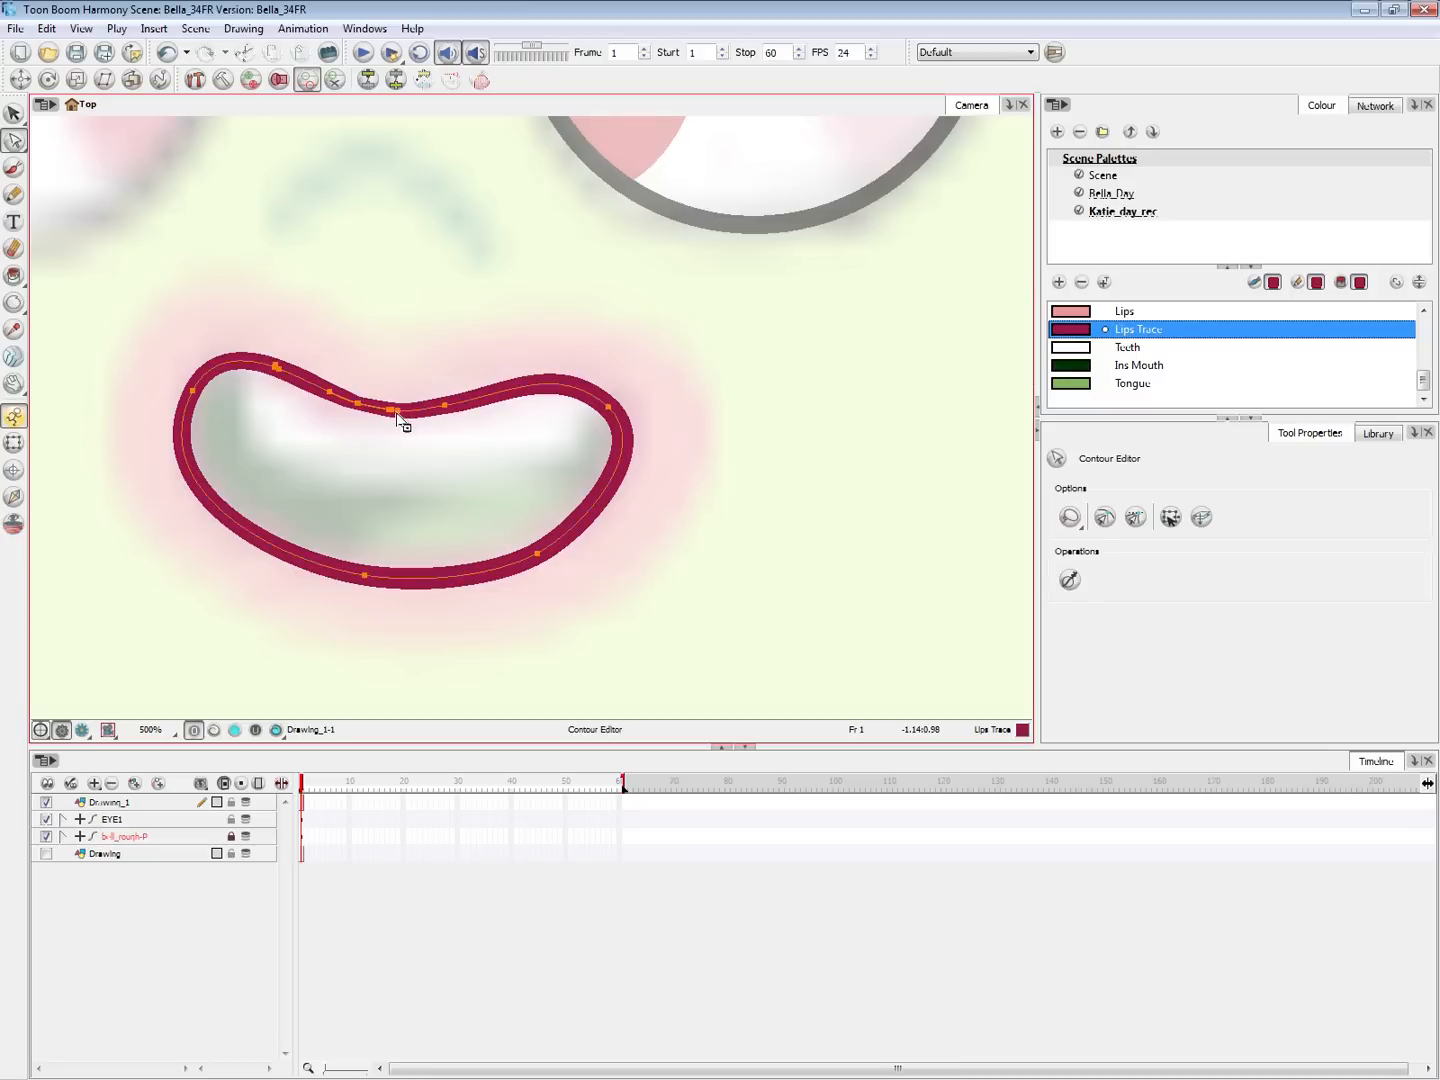
click(399, 412)
key(alt+s)
click(516, 564)
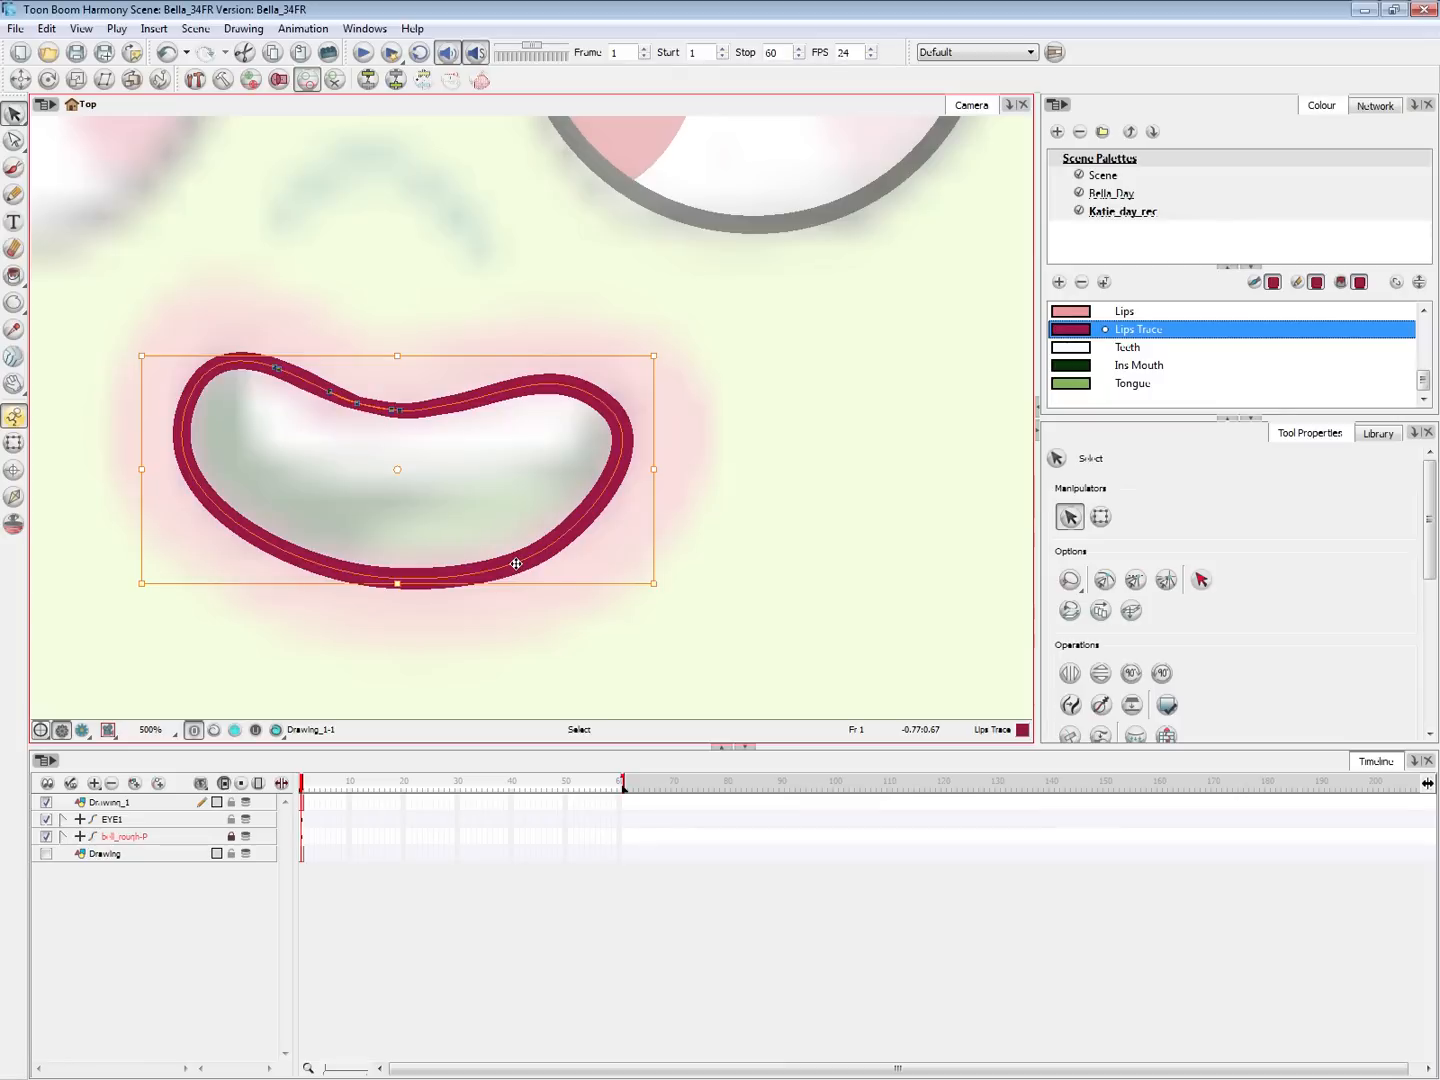
key(shift+7)
click(587, 484)
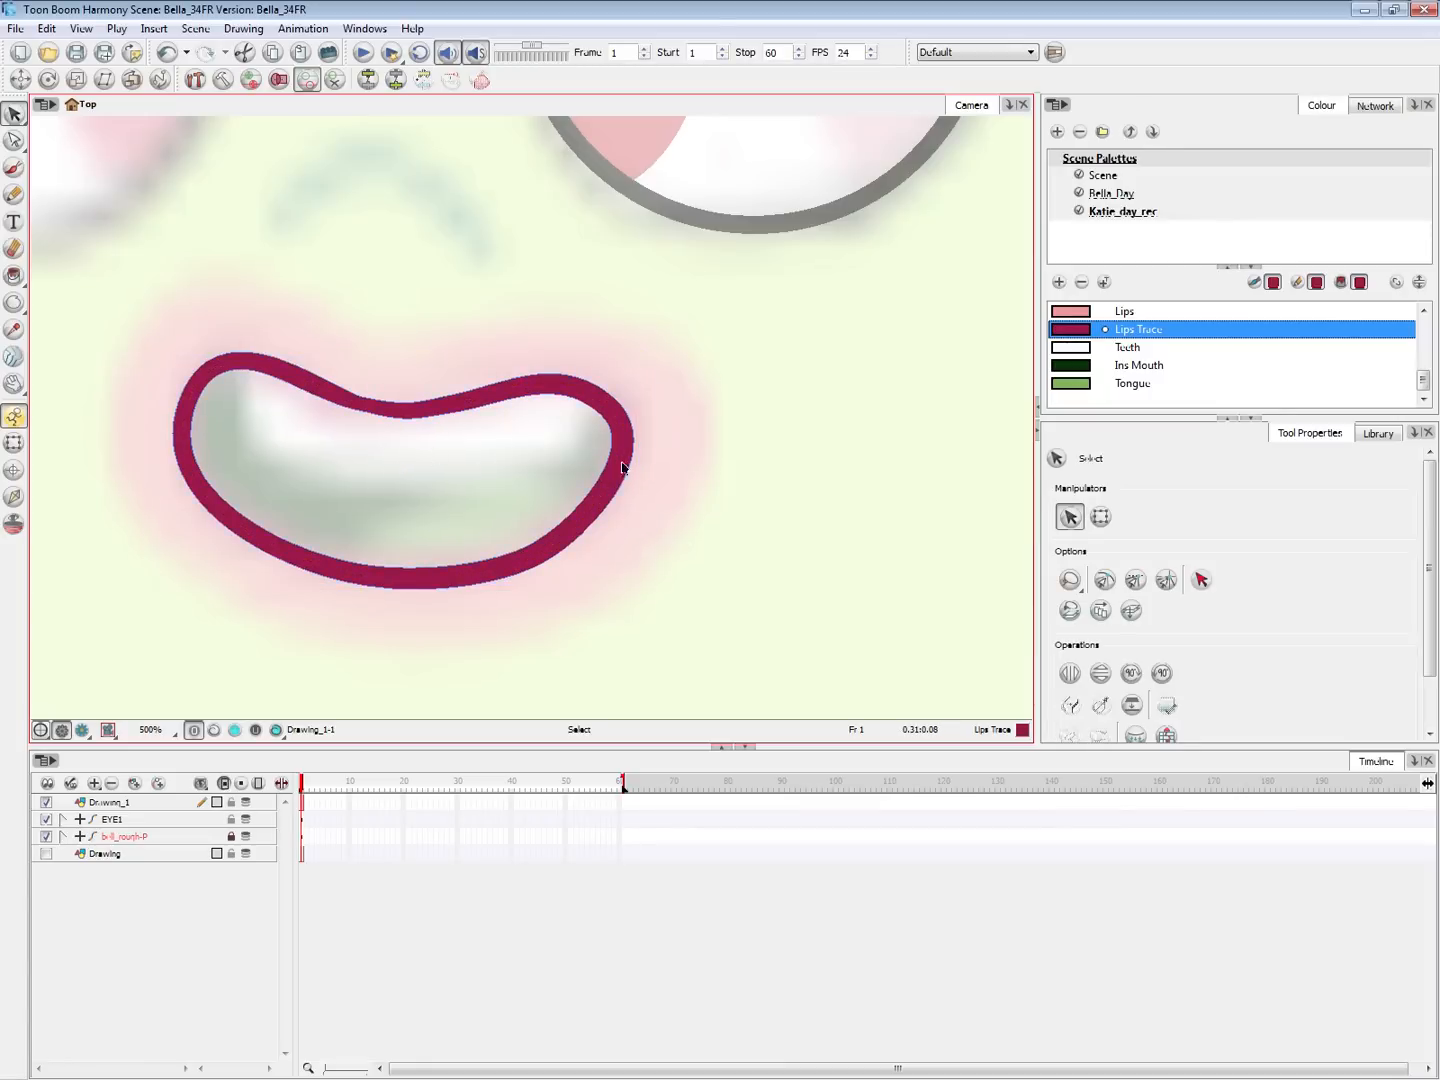
Touch up the upper left edge of the mouth line with a short Lips Trace Brush stroke, undoing a longer first stroke
key(alt+b)
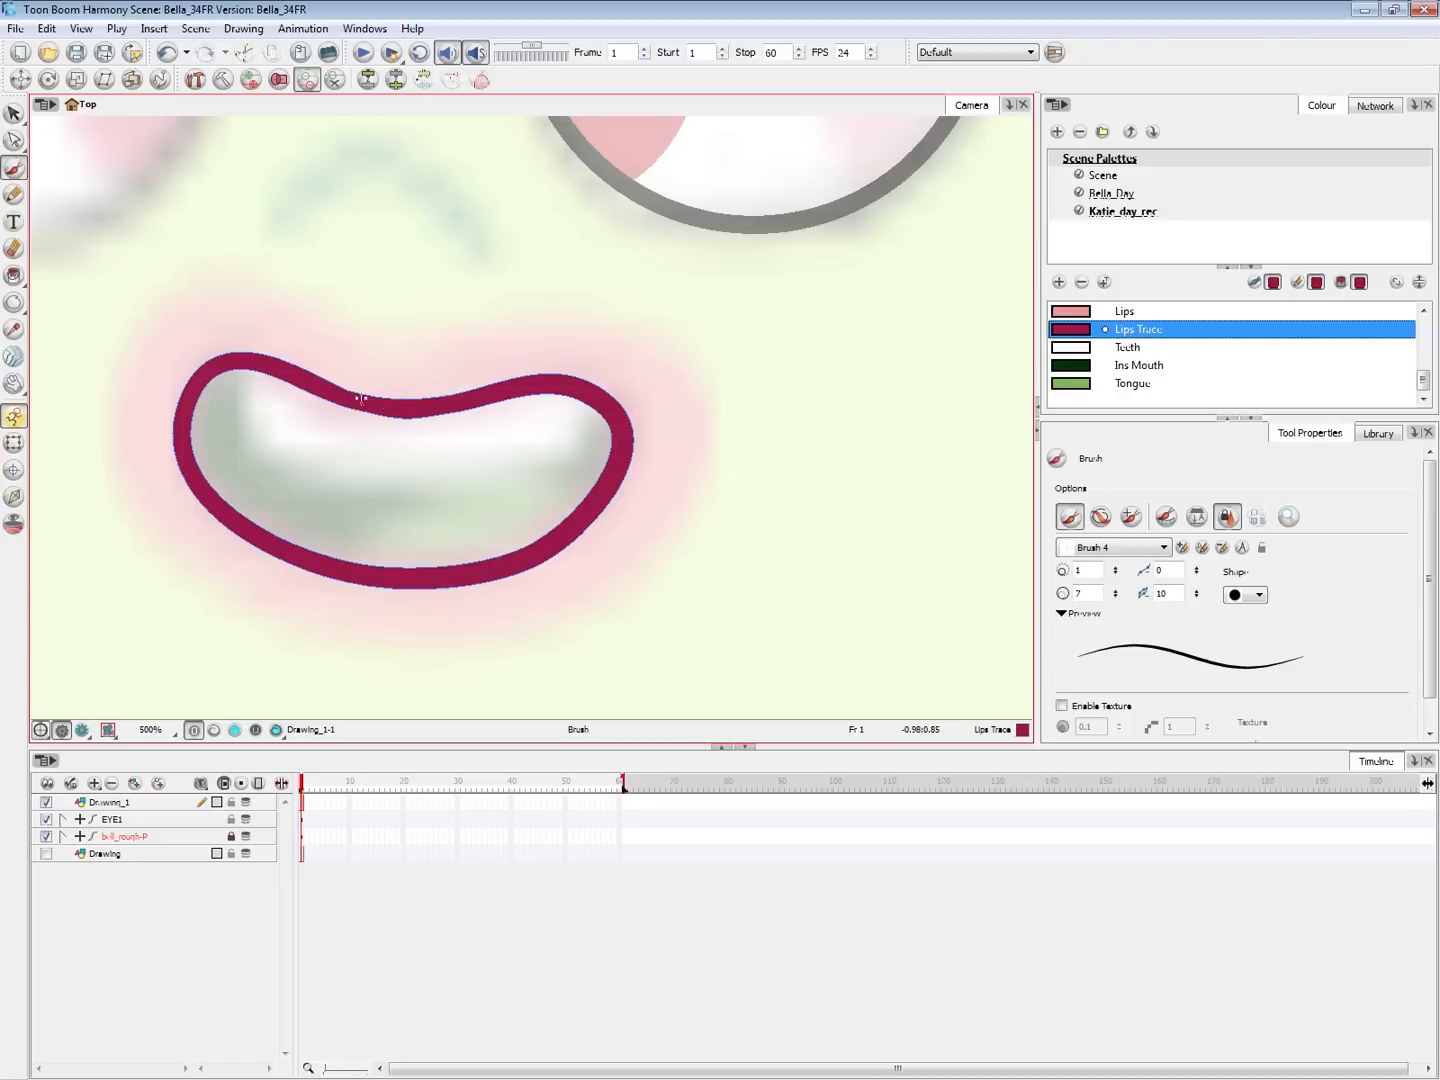
mouse_move(352, 404)
mouse_down()
mouse_move(457, 404)
mouse_move(531, 373)
mouse_up()
key(ctrl+z)
drag(298, 380, 359, 405)
Draw the outer lip contour around the mouth line with the Stroke tool and choose the Lips colour
key(alt+k)
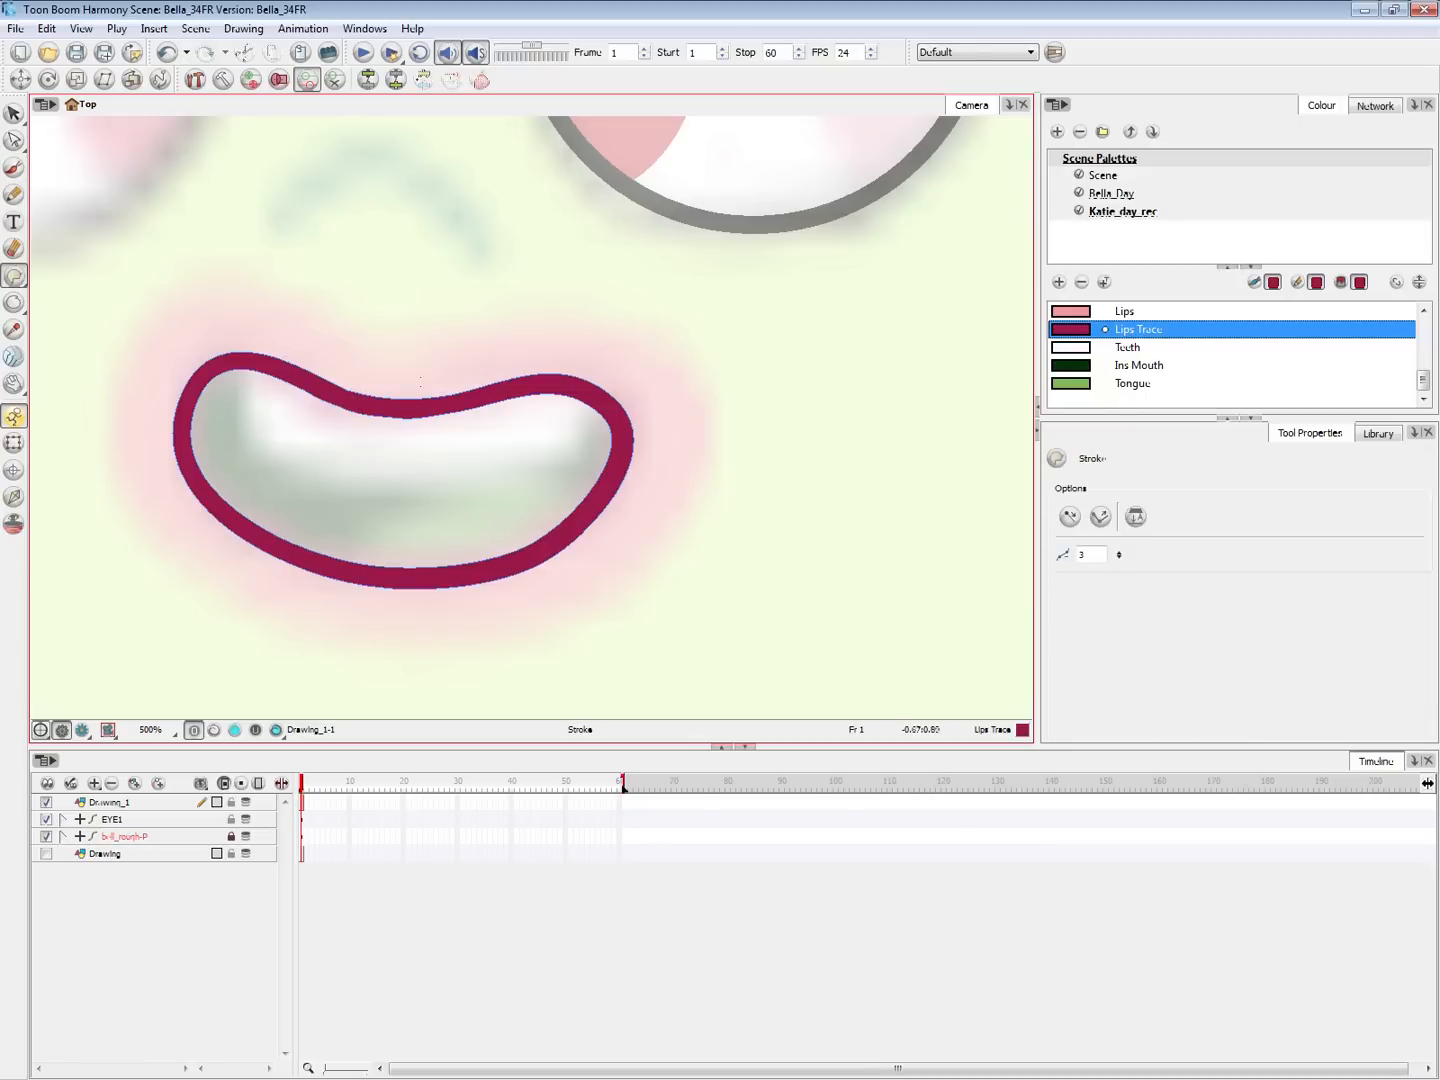
mouse_move(396, 360)
mouse_down()
mouse_move(322, 334)
mouse_move(131, 346)
mouse_move(134, 482)
mouse_move(277, 595)
mouse_move(446, 618)
mouse_move(622, 549)
mouse_move(705, 415)
mouse_move(559, 313)
mouse_move(333, 351)
mouse_up()
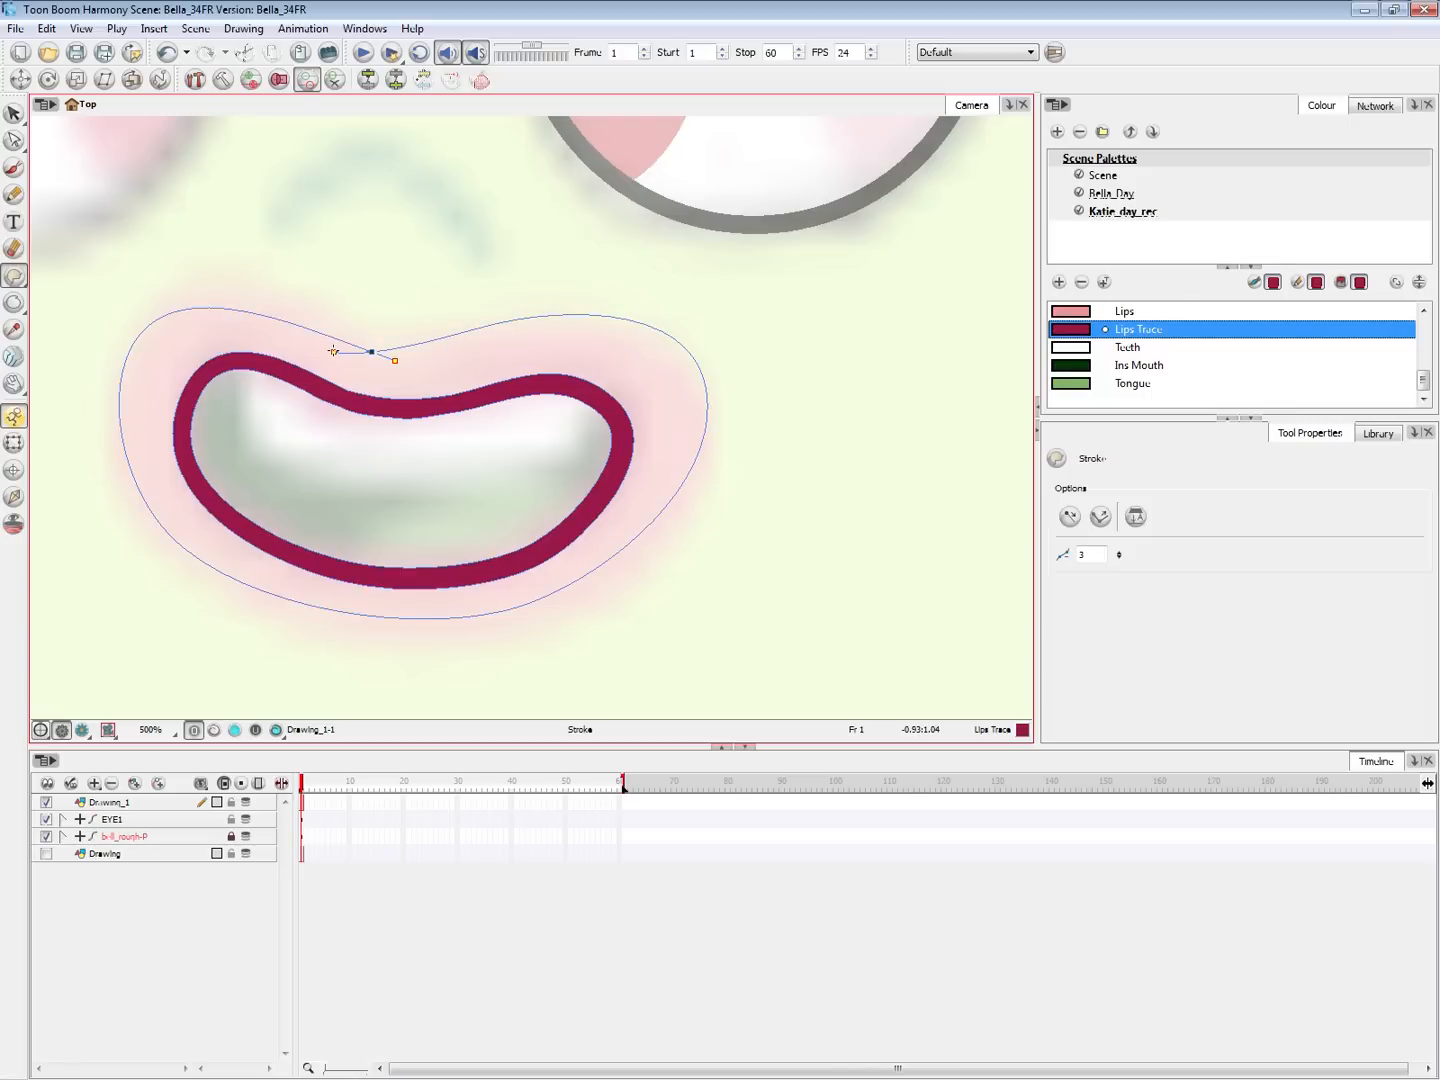
click(1141, 312)
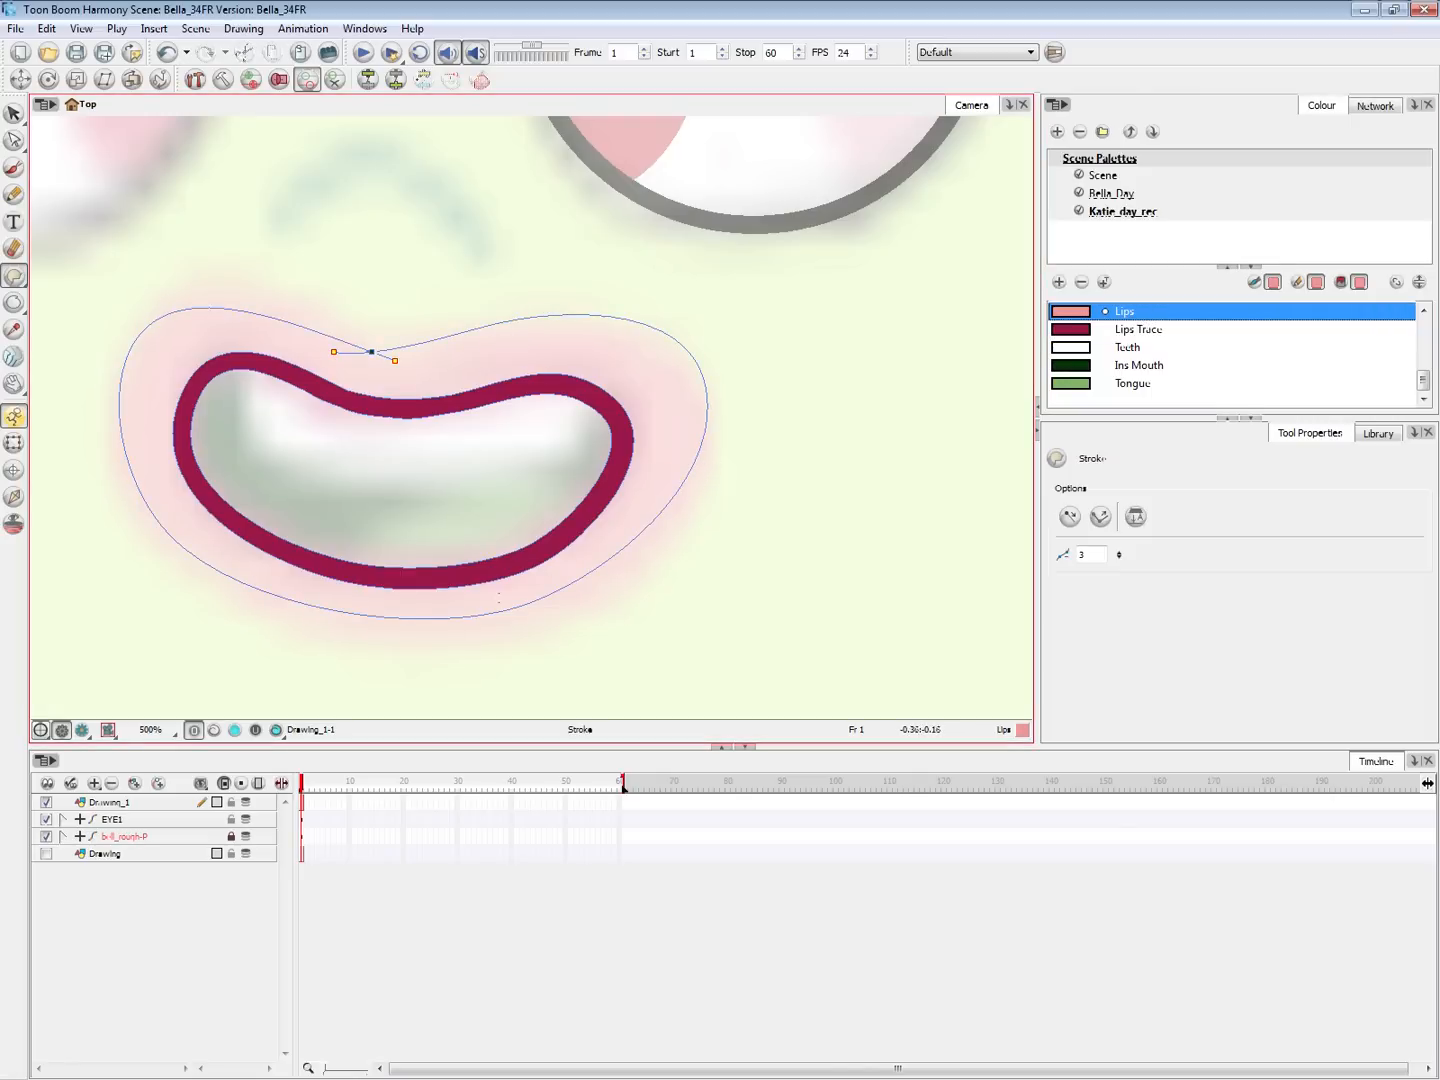
Reshape the outer lip contour at the right corner, upper right curve, dip and left side with the Contour Editor
key(alt+q)
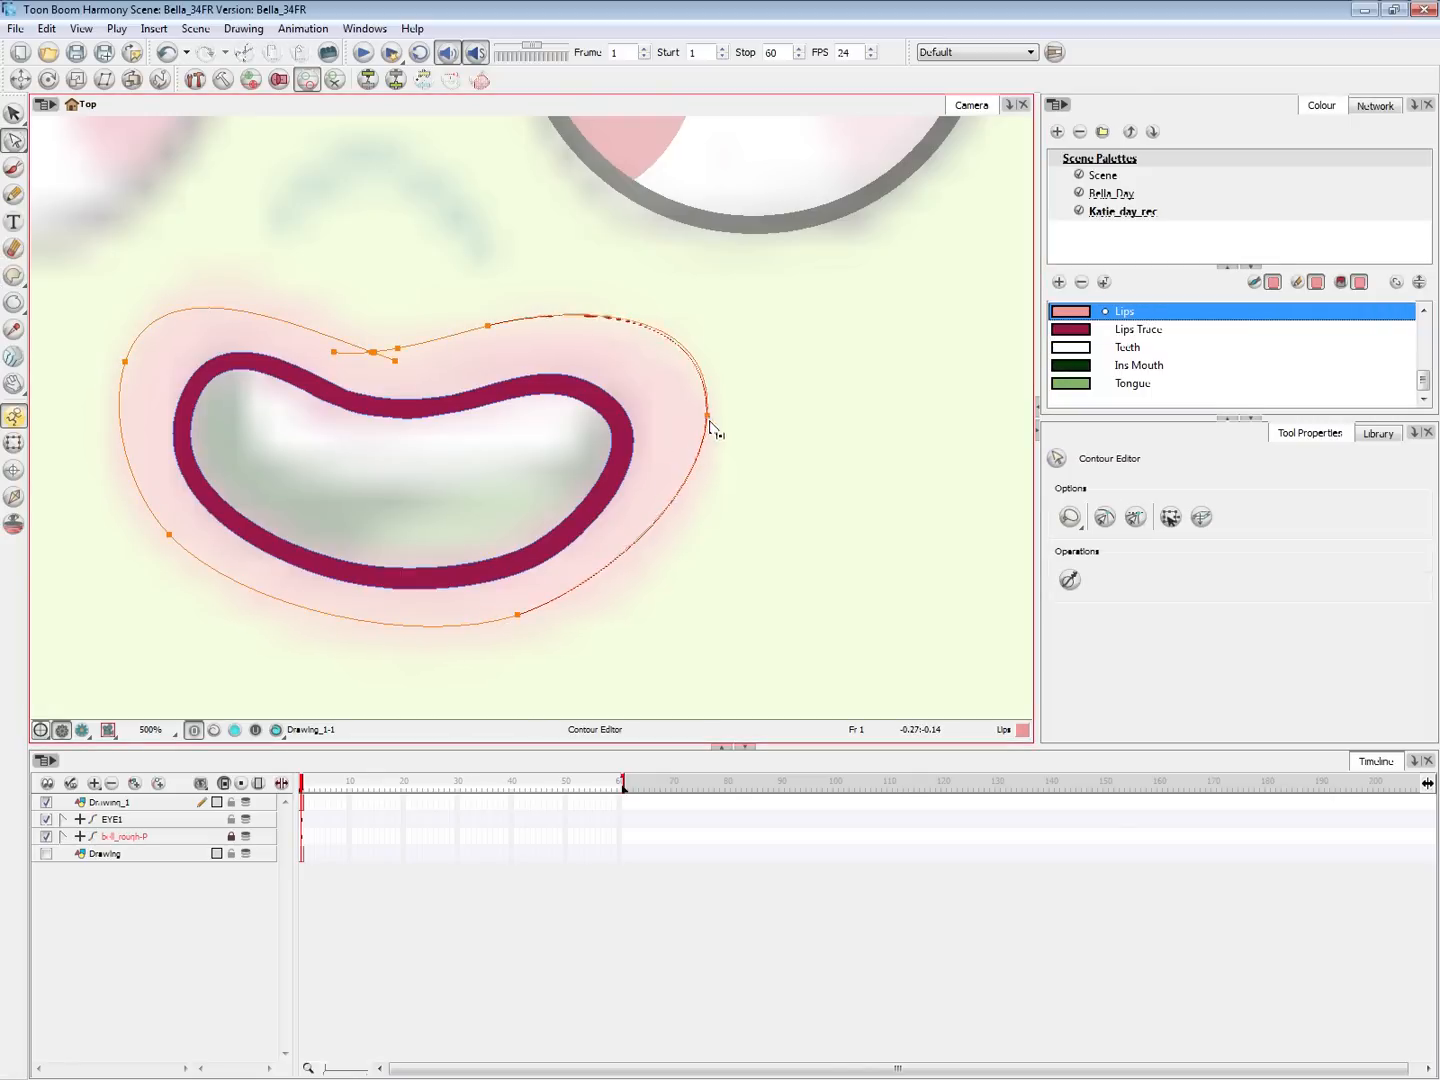
drag(709, 421, 713, 421)
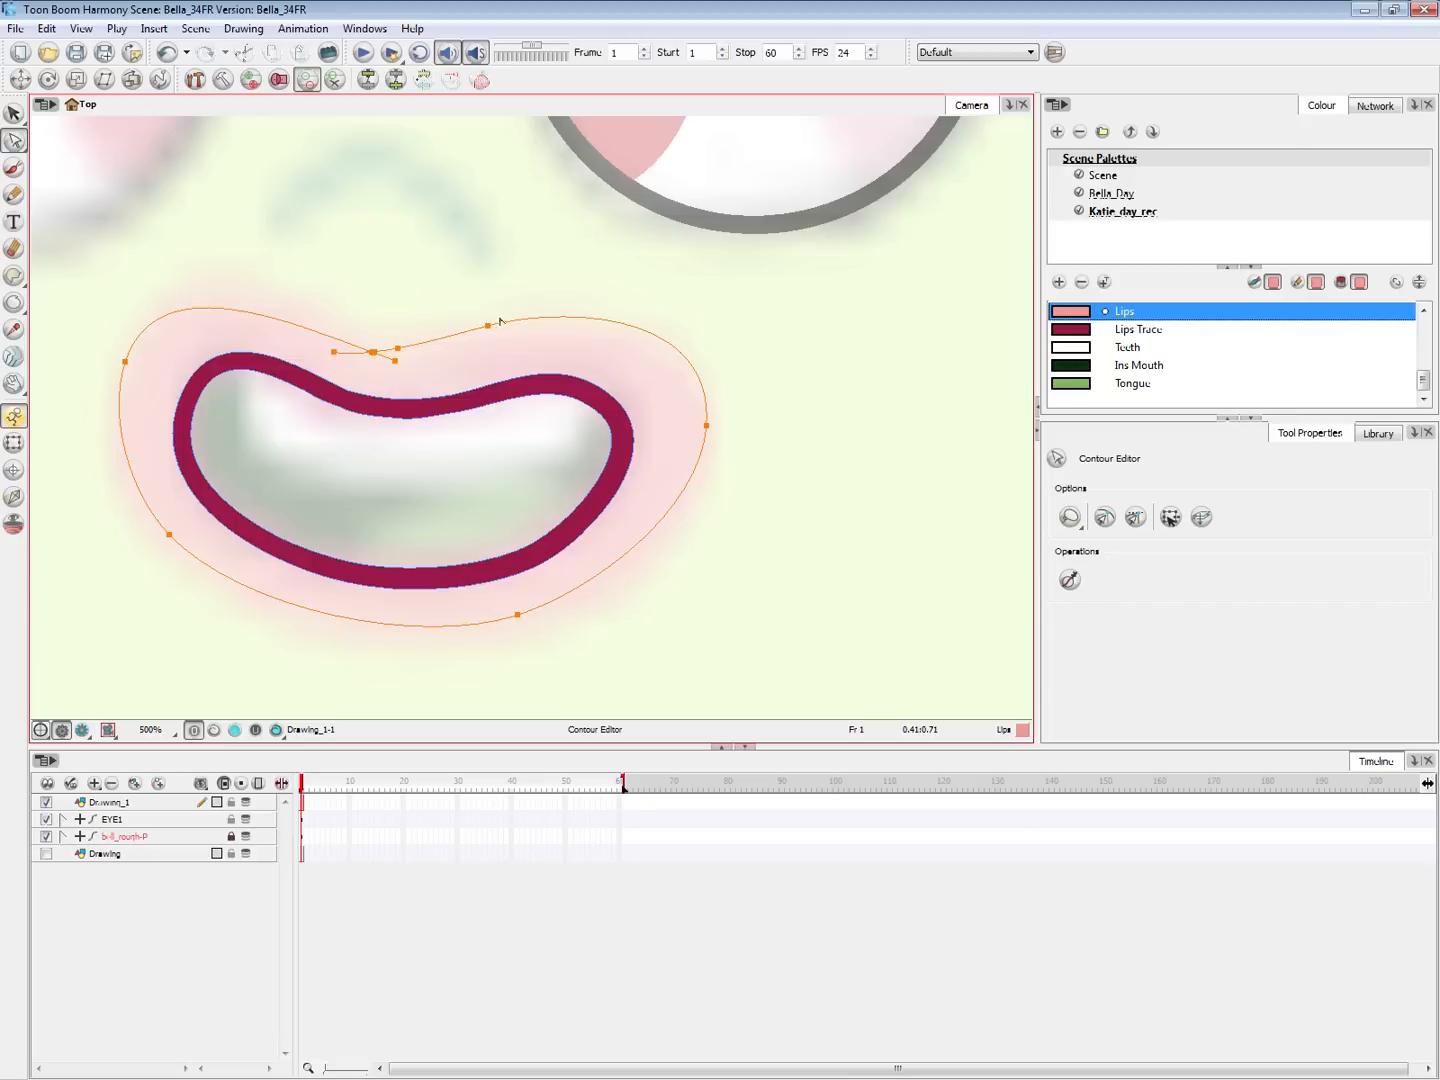
drag(488, 325, 498, 327)
drag(708, 425, 697, 444)
drag(397, 348, 405, 354)
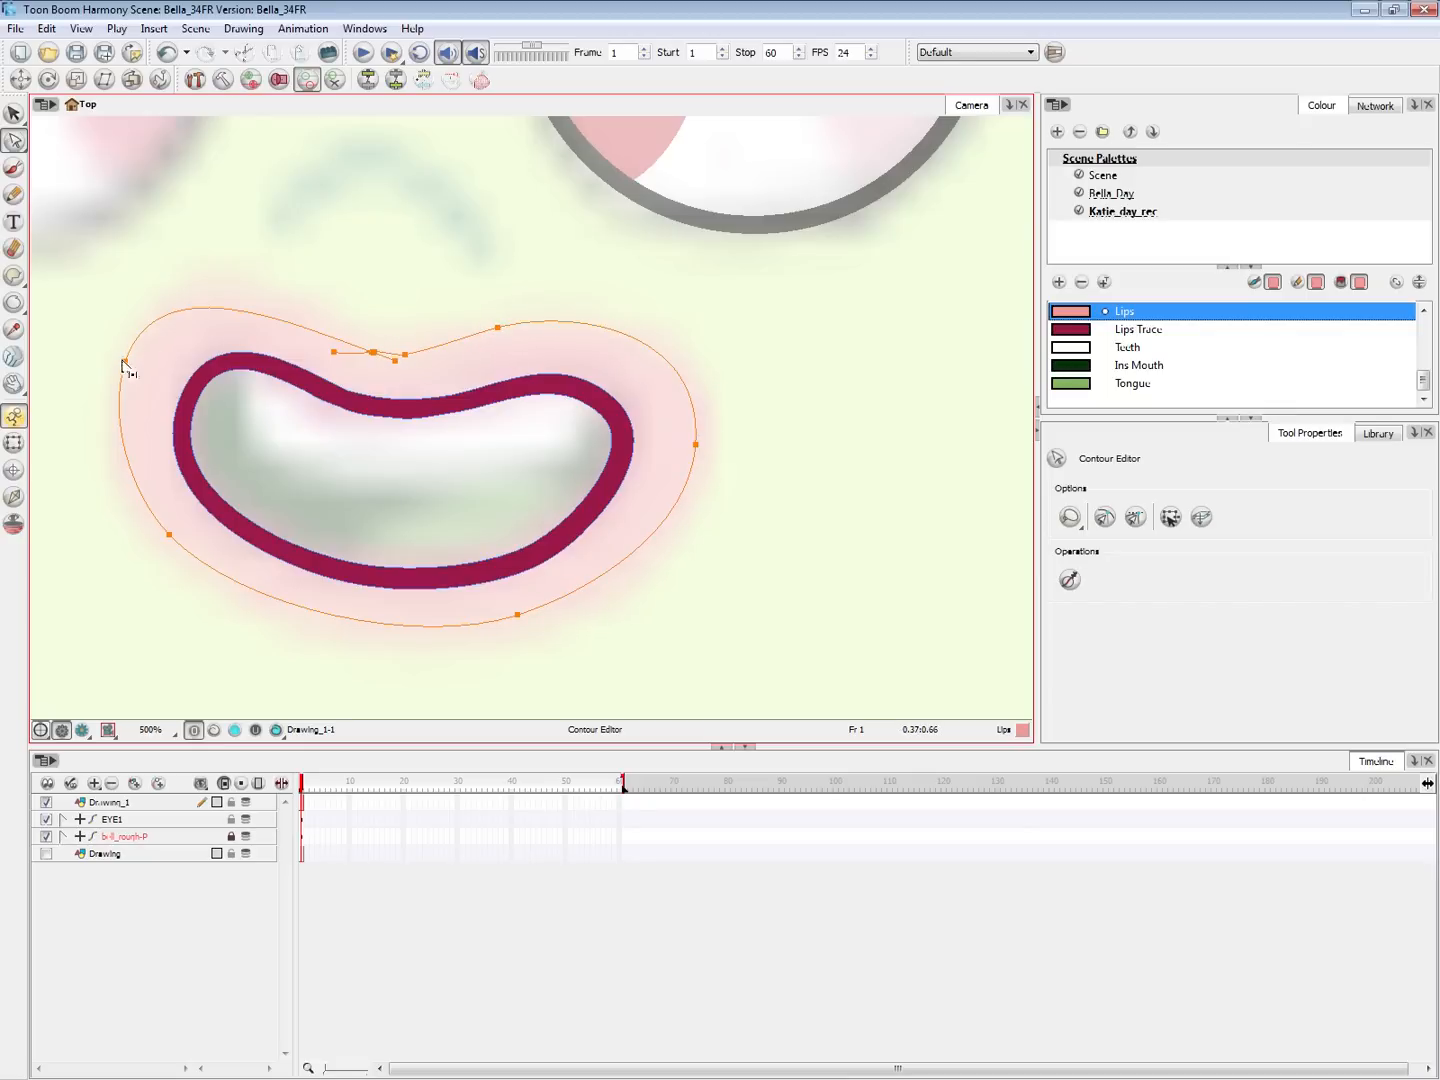
mouse_move(124, 362)
mouse_down()
mouse_move(154, 257)
mouse_move(177, 283)
mouse_move(140, 352)
mouse_up()
drag(170, 535, 174, 532)
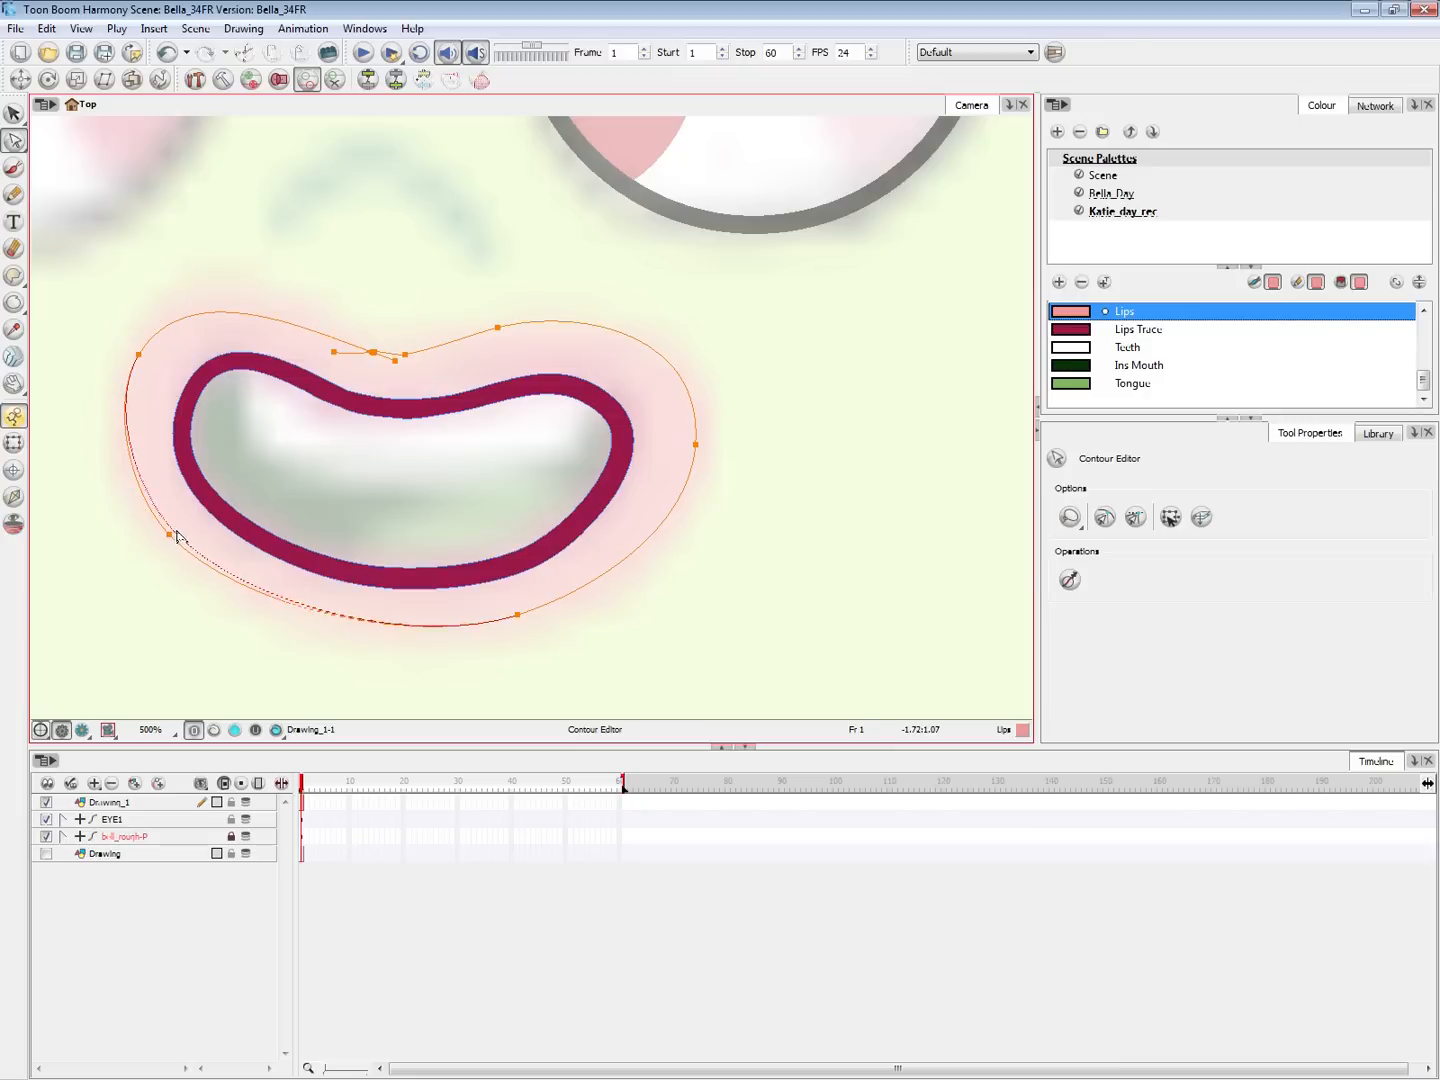
Refine the lower right curve of the outer lip contour by adjusting its bottom point and handle, undoing the first move
drag(518, 615, 489, 661)
key(ctrl+z)
click(513, 616)
drag(589, 591, 601, 600)
drag(513, 617, 504, 620)
click(519, 570)
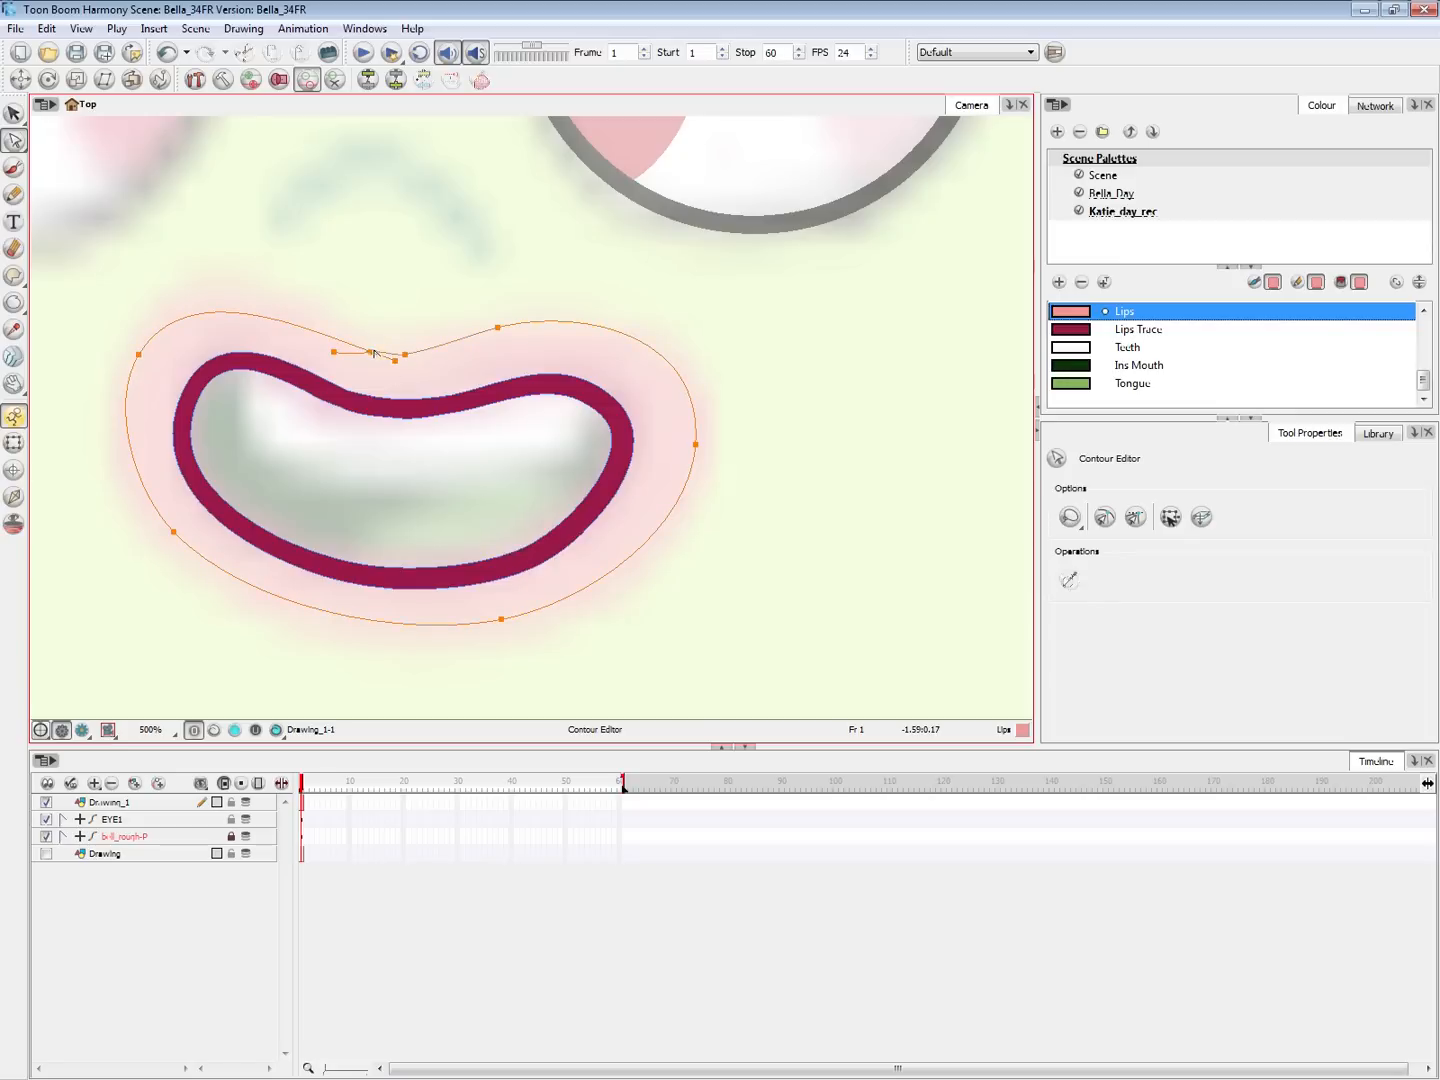
Clean up the points at the dip of the outer lip contour and round its upper left curve by moving points and handles
drag(375, 352, 386, 357)
click(373, 352)
key(Delete)
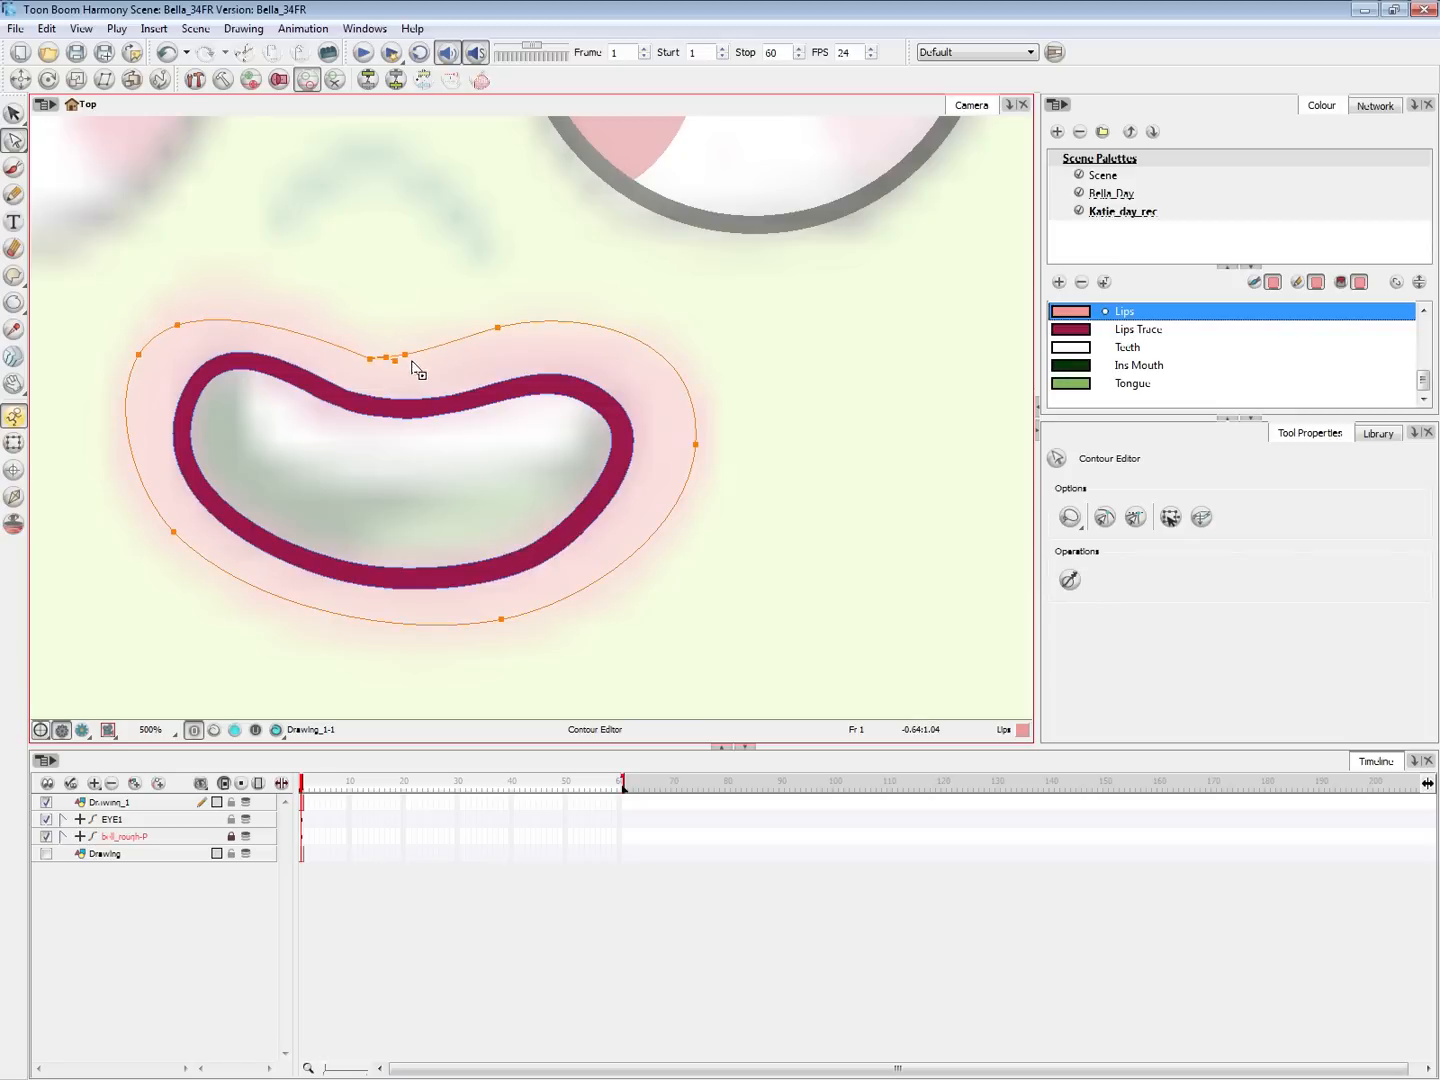
click(178, 325)
drag(255, 297, 212, 320)
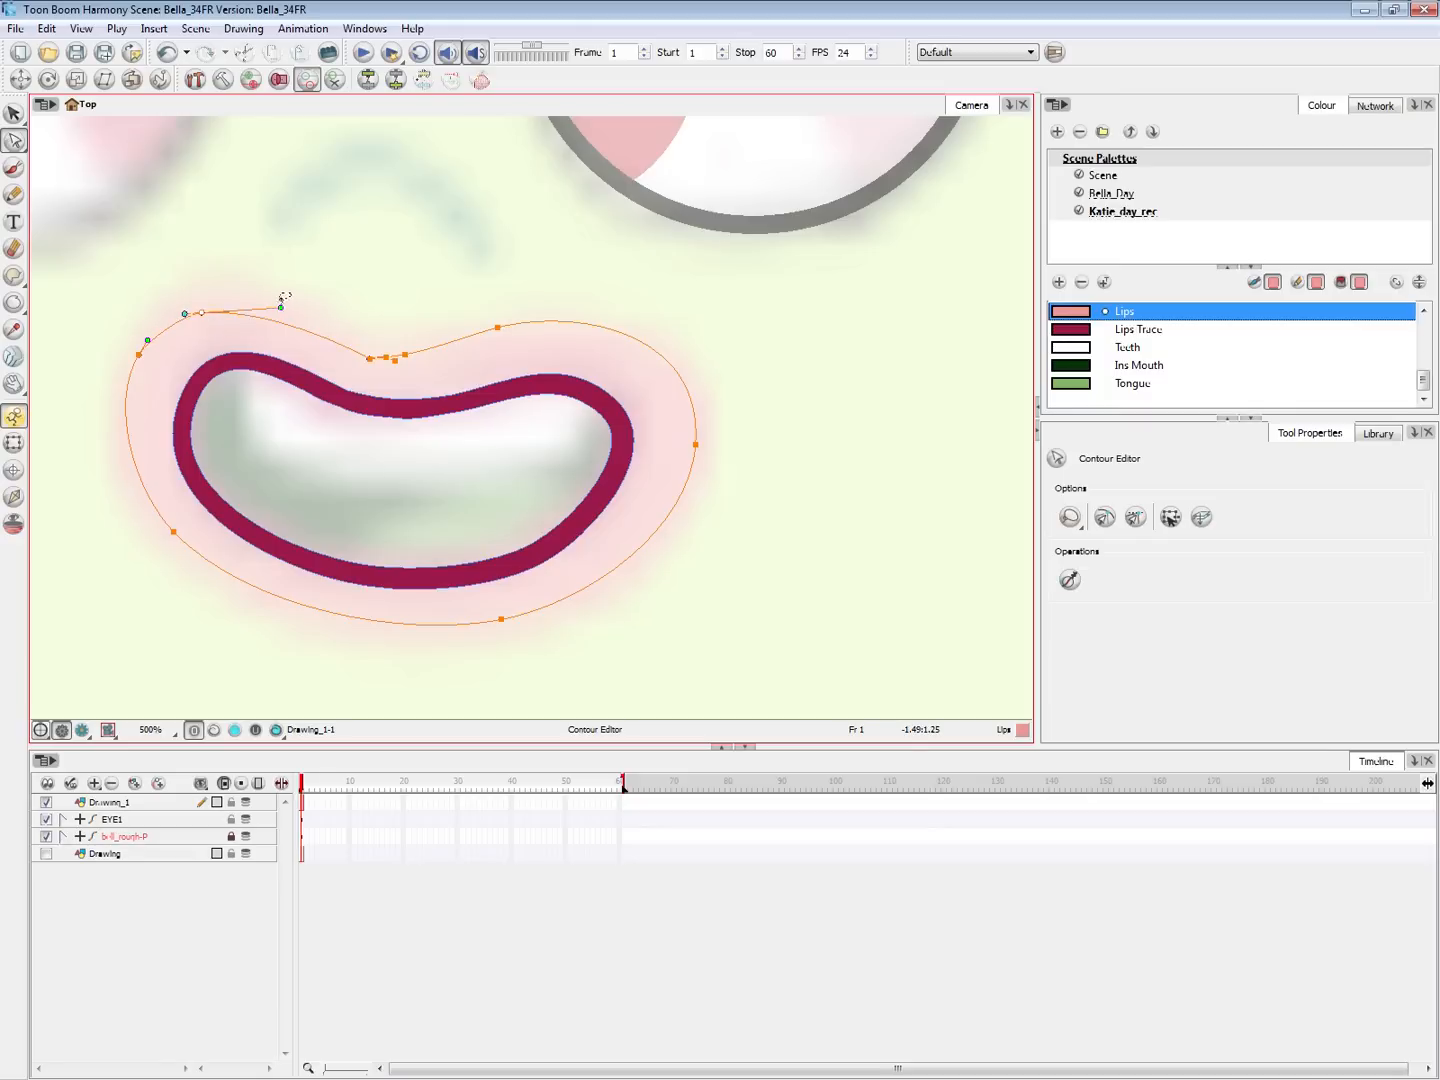
drag(188, 313, 137, 306)
mouse_move(280, 322)
mouse_down()
mouse_move(325, 292)
mouse_move(298, 308)
mouse_up()
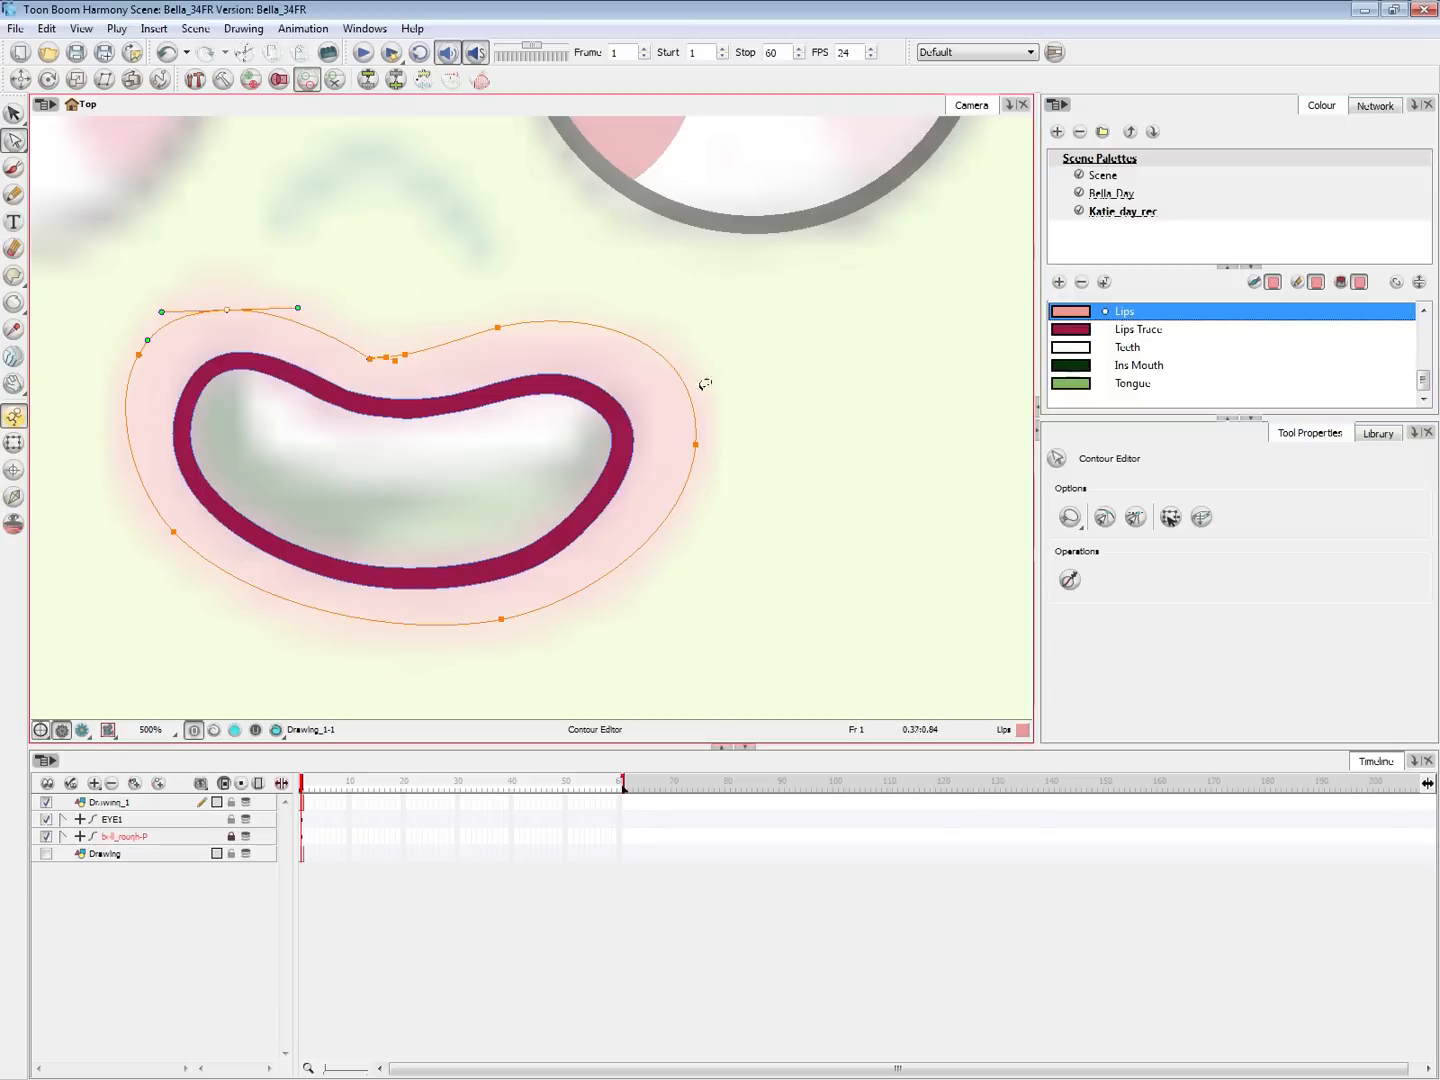
Fill the area between the outer contour and the mouth line with Lips, then smooth the upper lip edge with the Eraser
key(i)
click(660, 468)
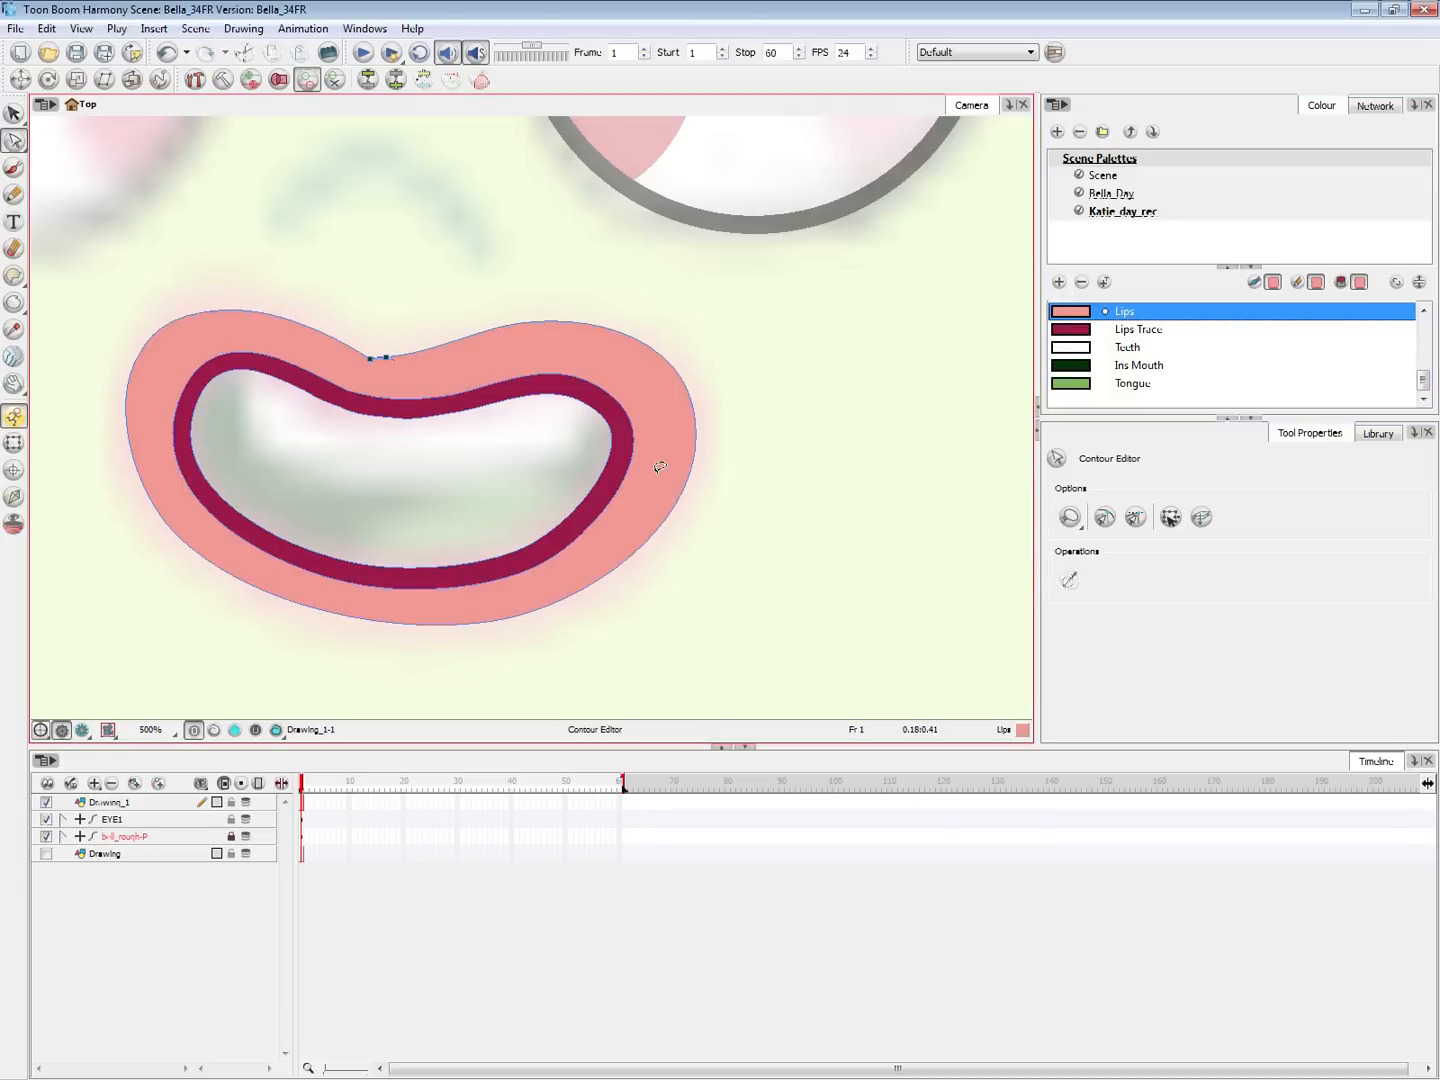
key(alt+b)
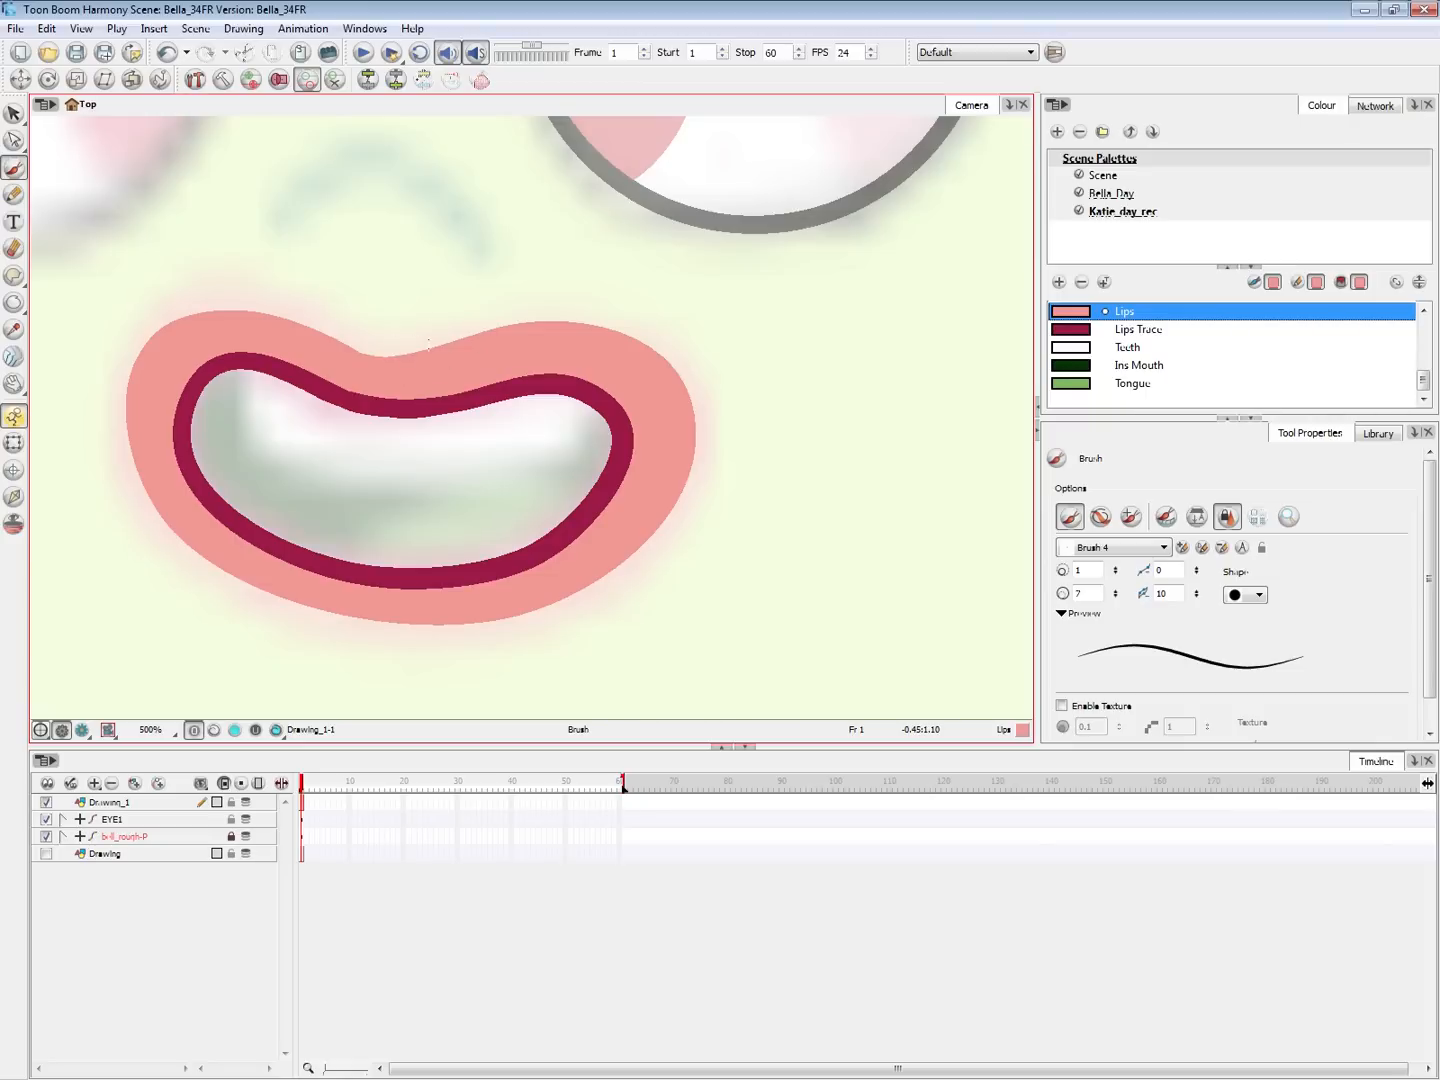
key(alt+e)
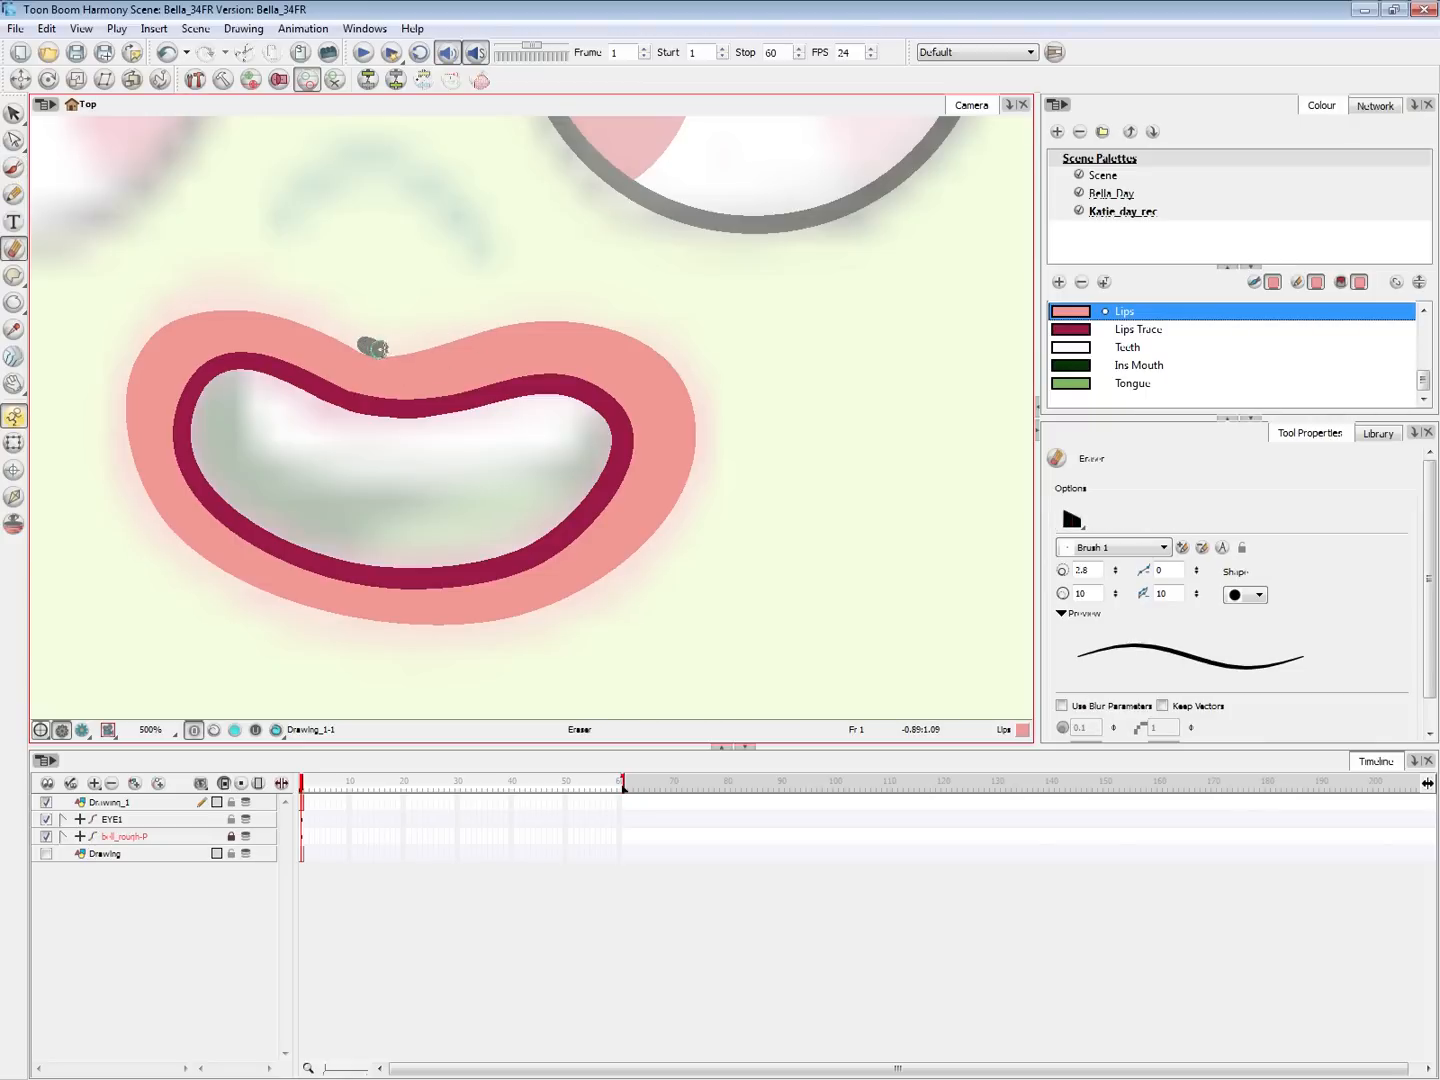
drag(372, 347, 558, 300)
drag(645, 322, 540, 303)
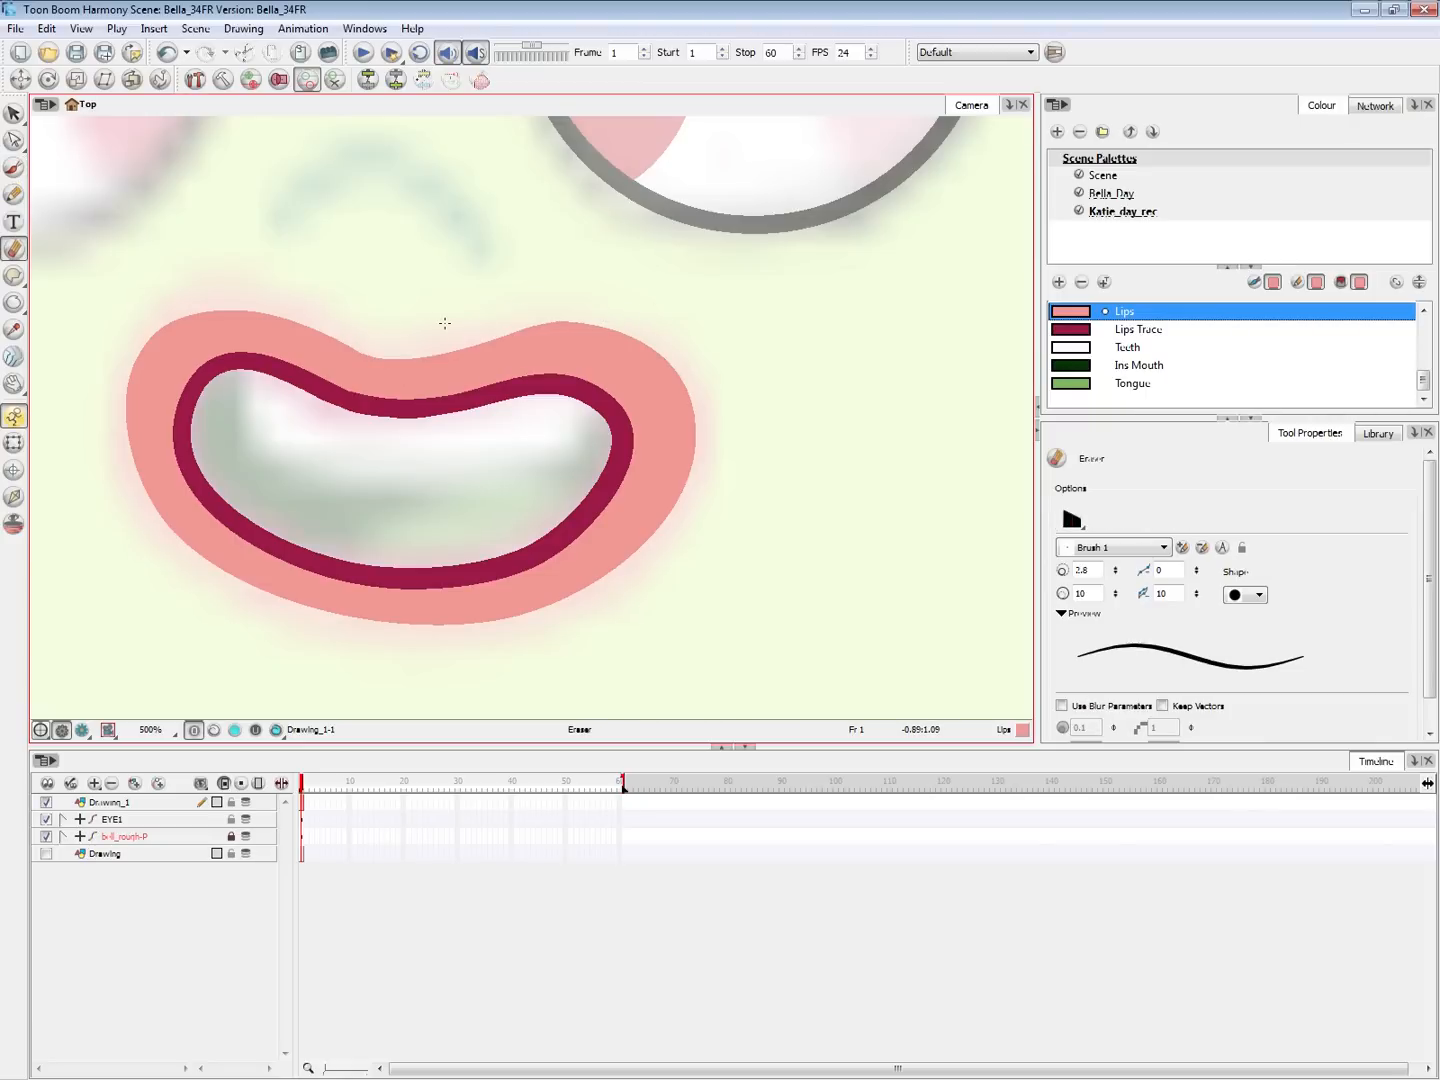
Nudge the lower left contour point of the filled lips outward with the Contour Editor and clear the point selection
key(1)
key(1)
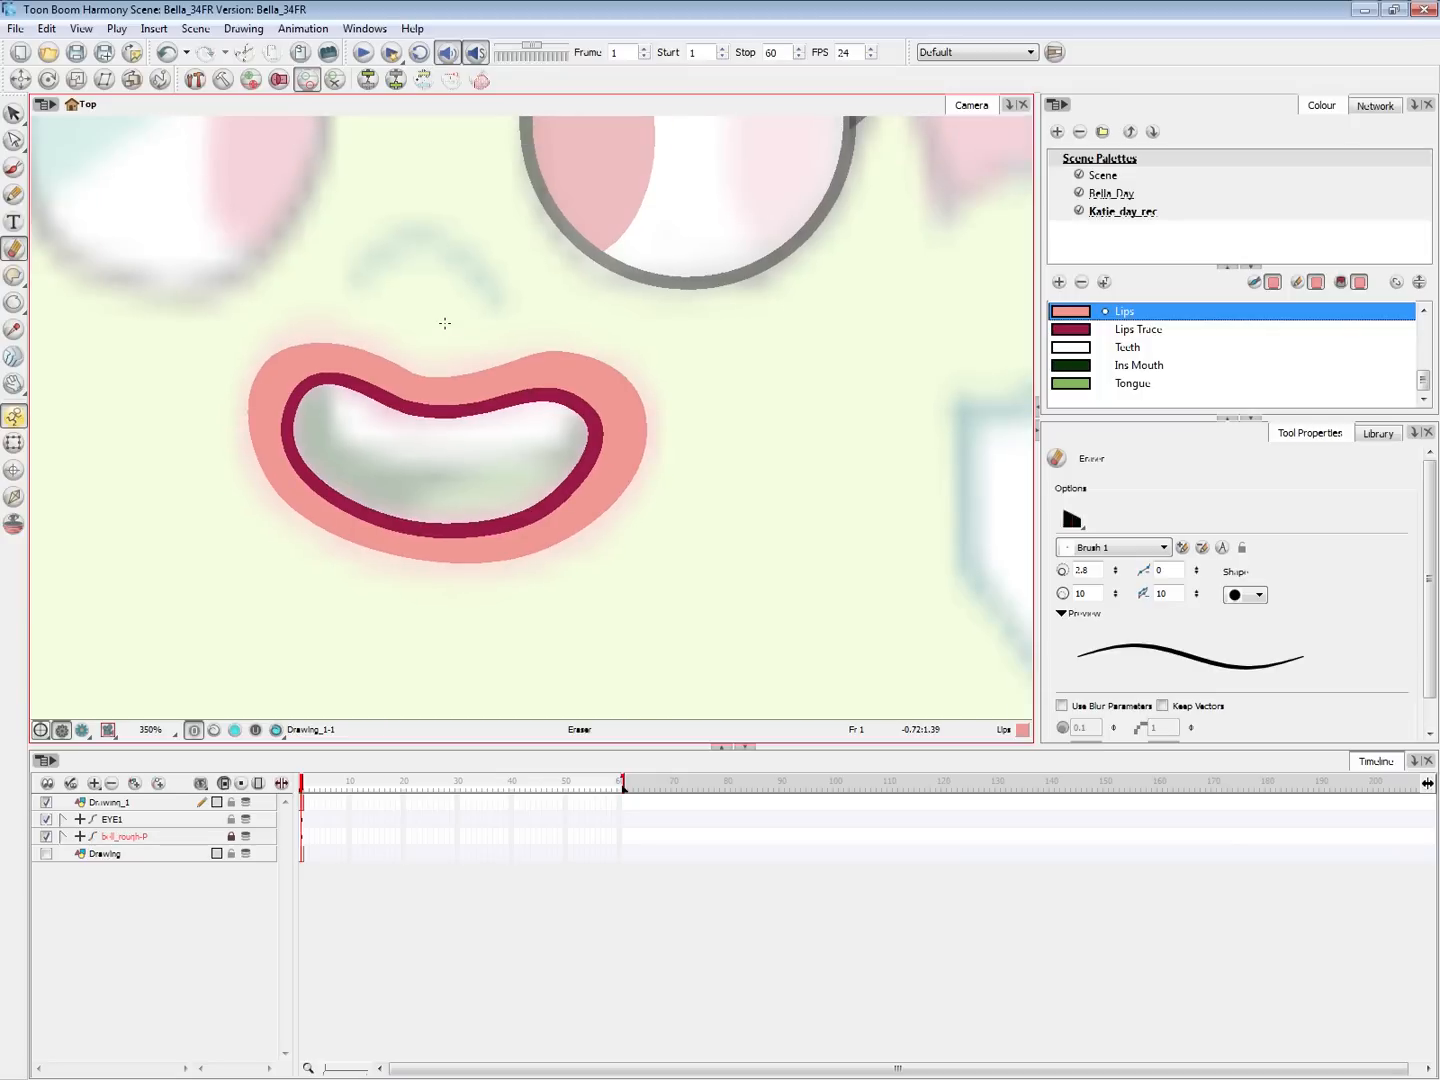
key(alt+q)
click(338, 538)
drag(281, 498, 279, 501)
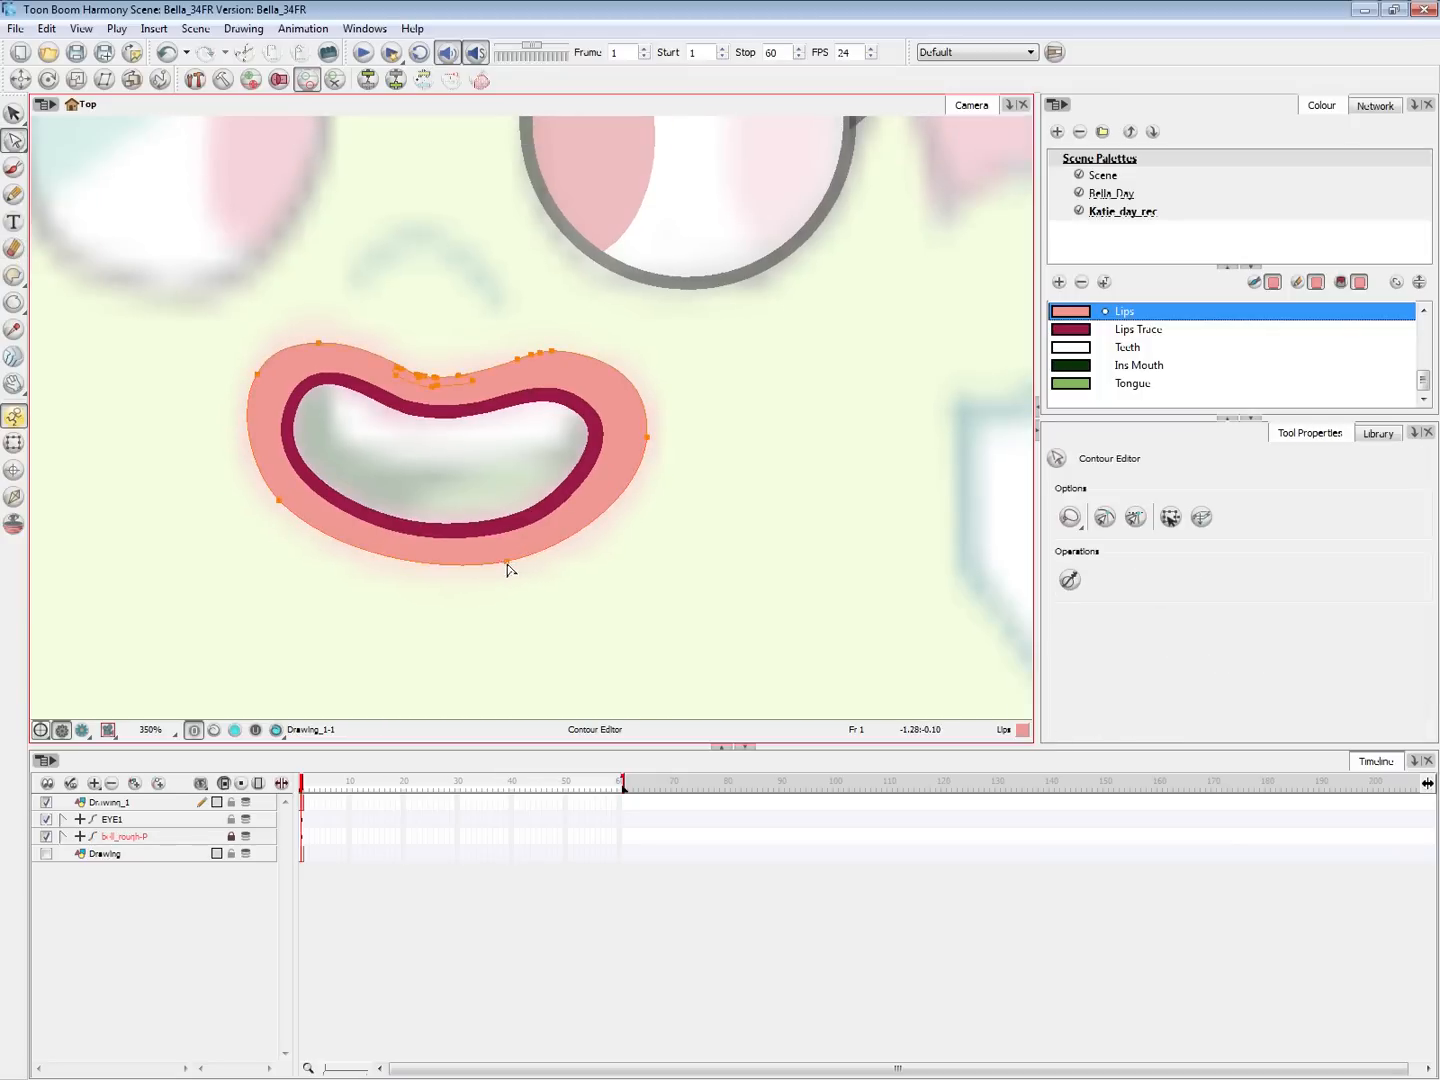
click(526, 590)
click(448, 578)
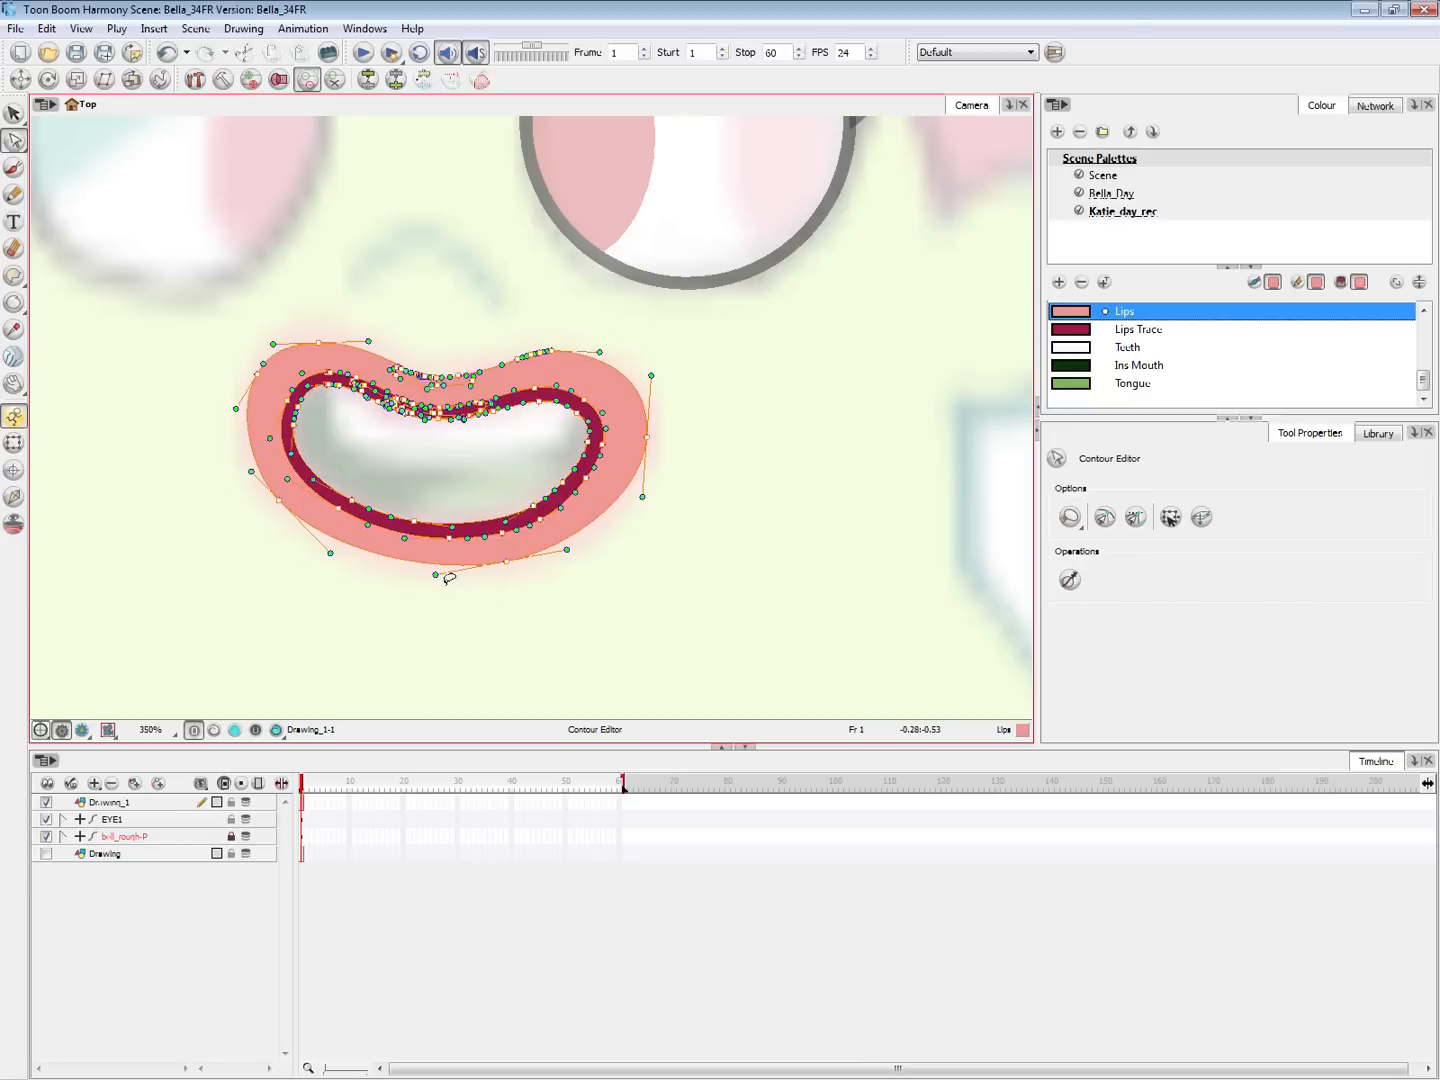
click(449, 578)
Fill the mouth opening inside the Lips Trace line with the Ins Mouth colour
click(14, 443)
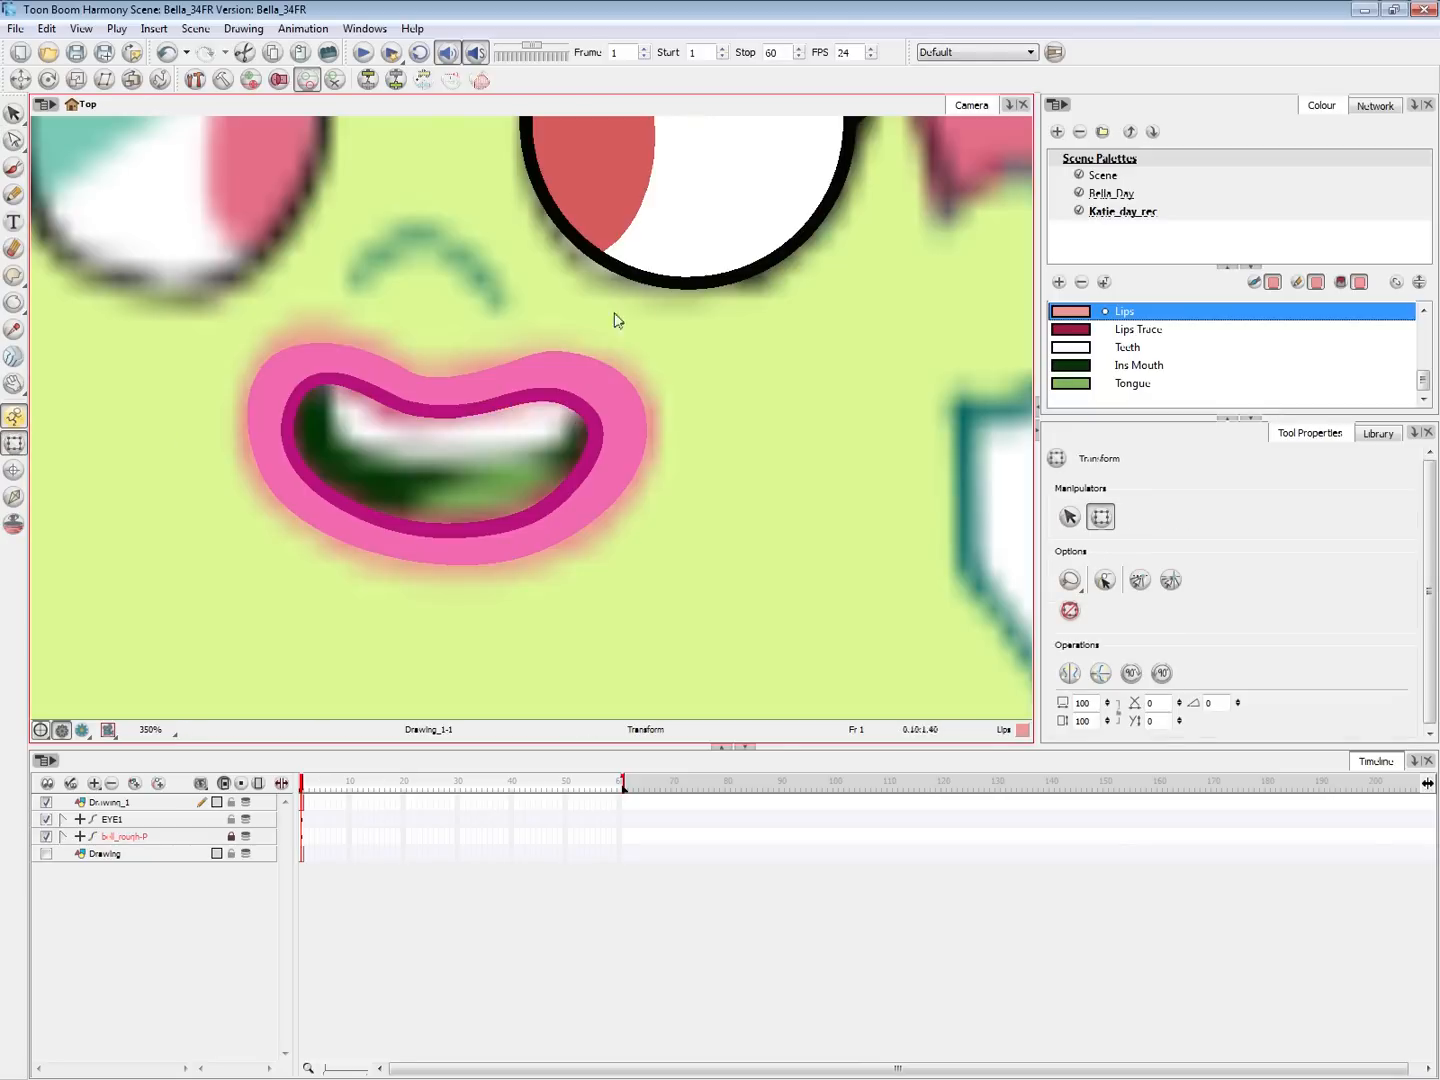
key(alt+s)
mouse_move(572, 304)
mouse_down()
mouse_move(375, 579)
mouse_move(599, 581)
mouse_up()
click(631, 619)
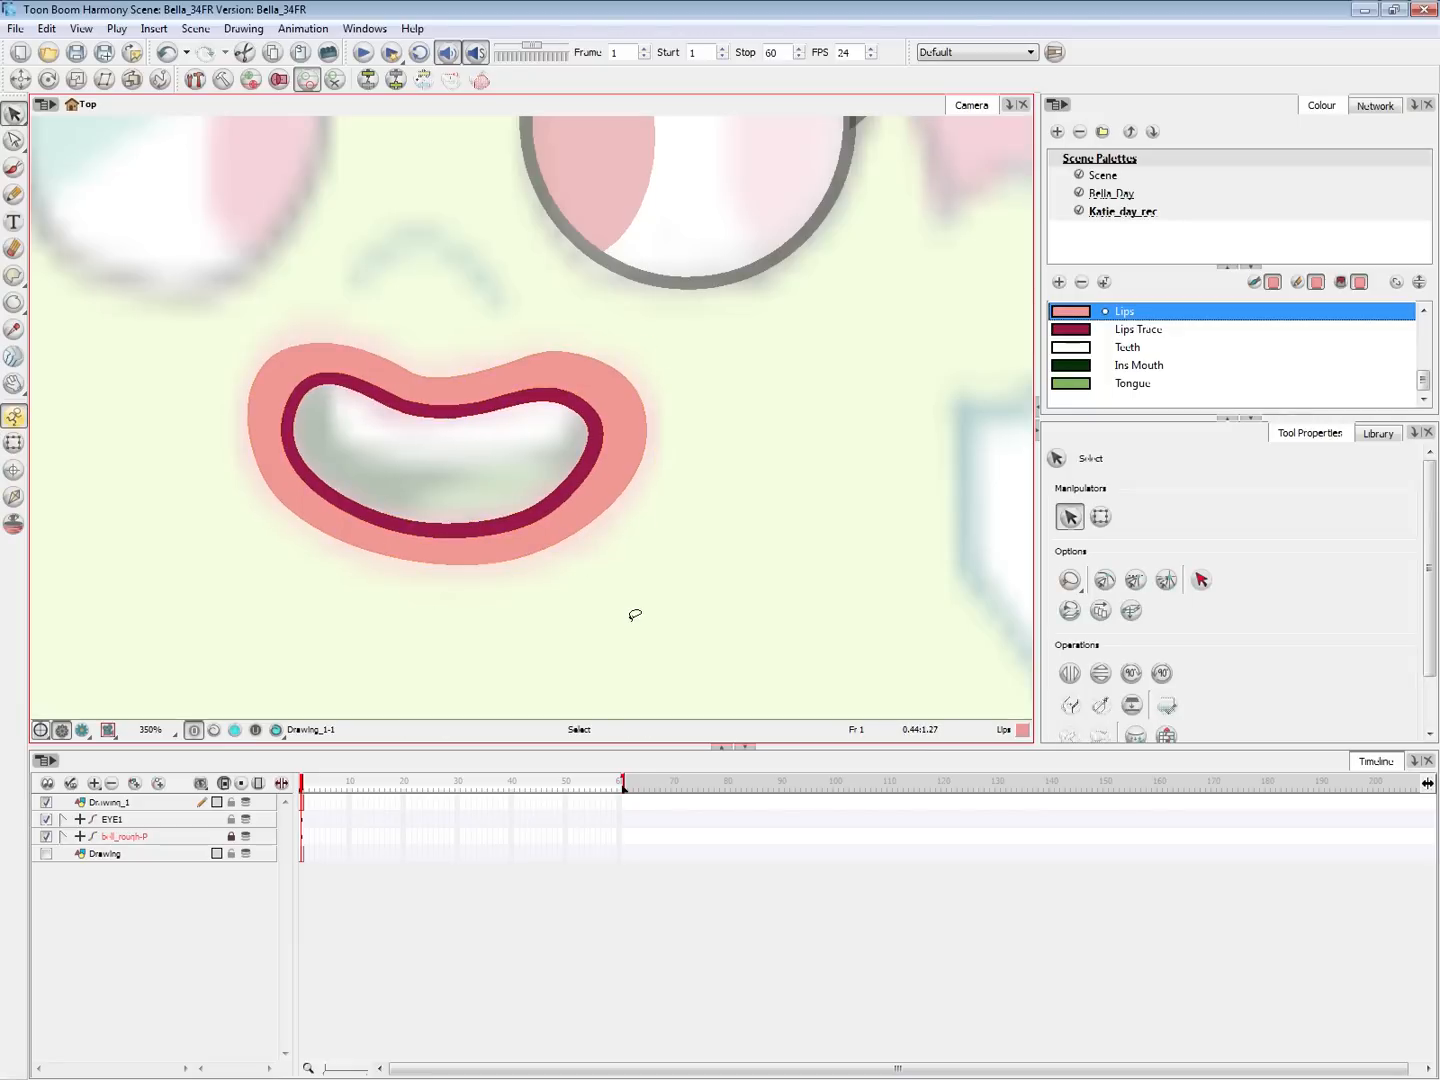
click(1165, 367)
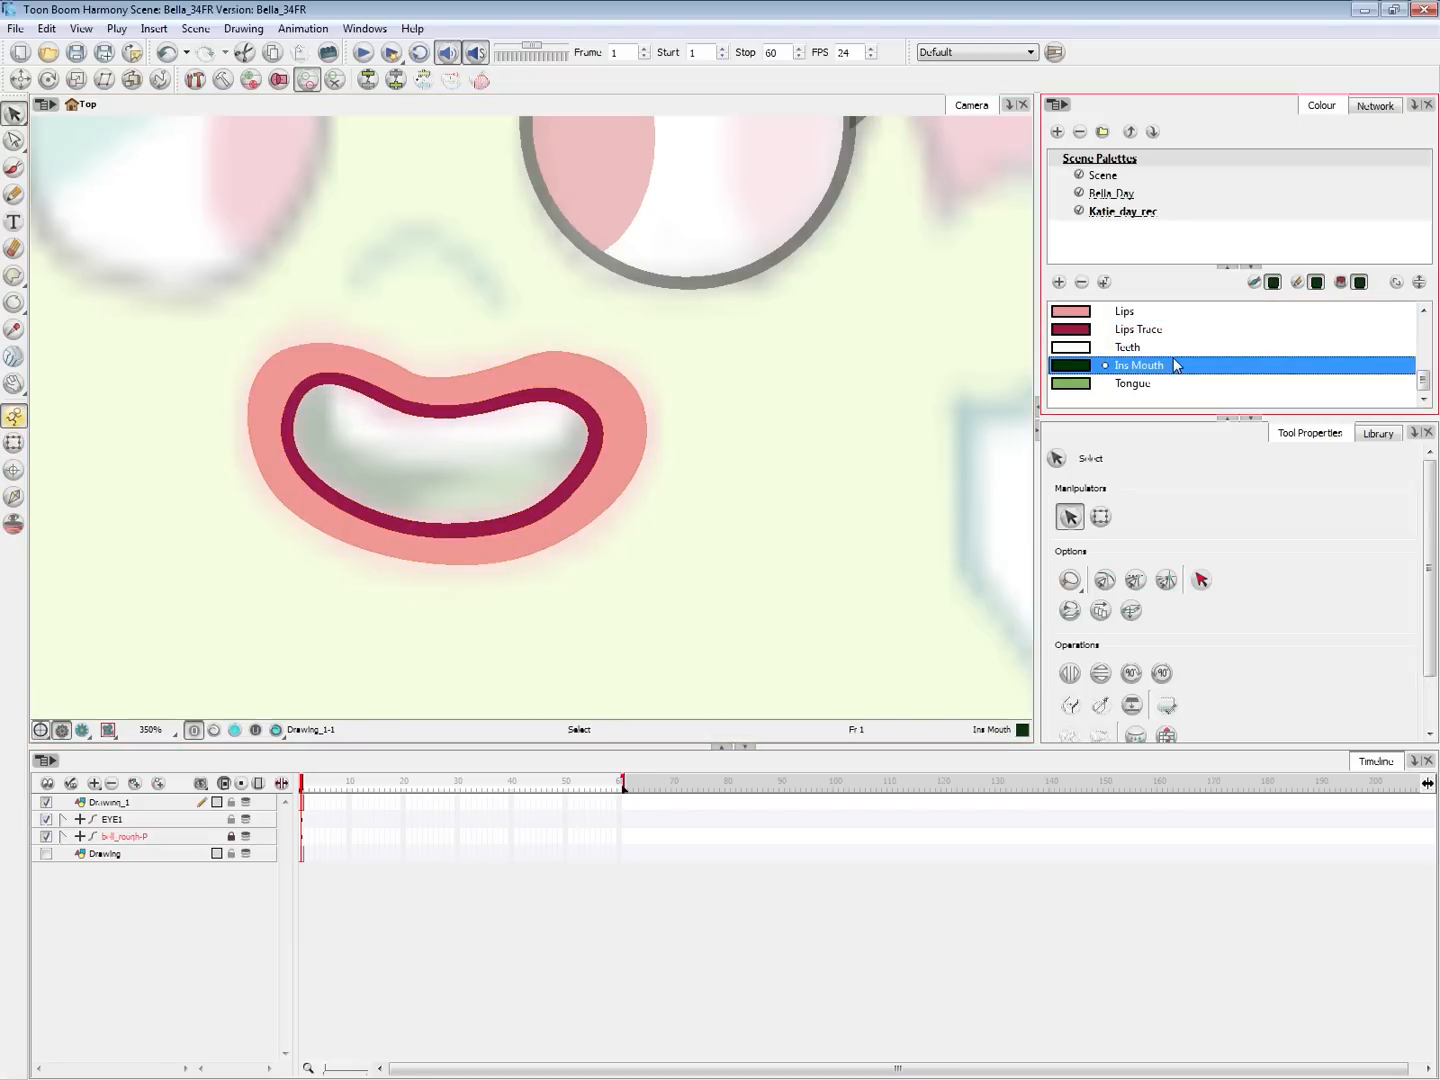
click(494, 476)
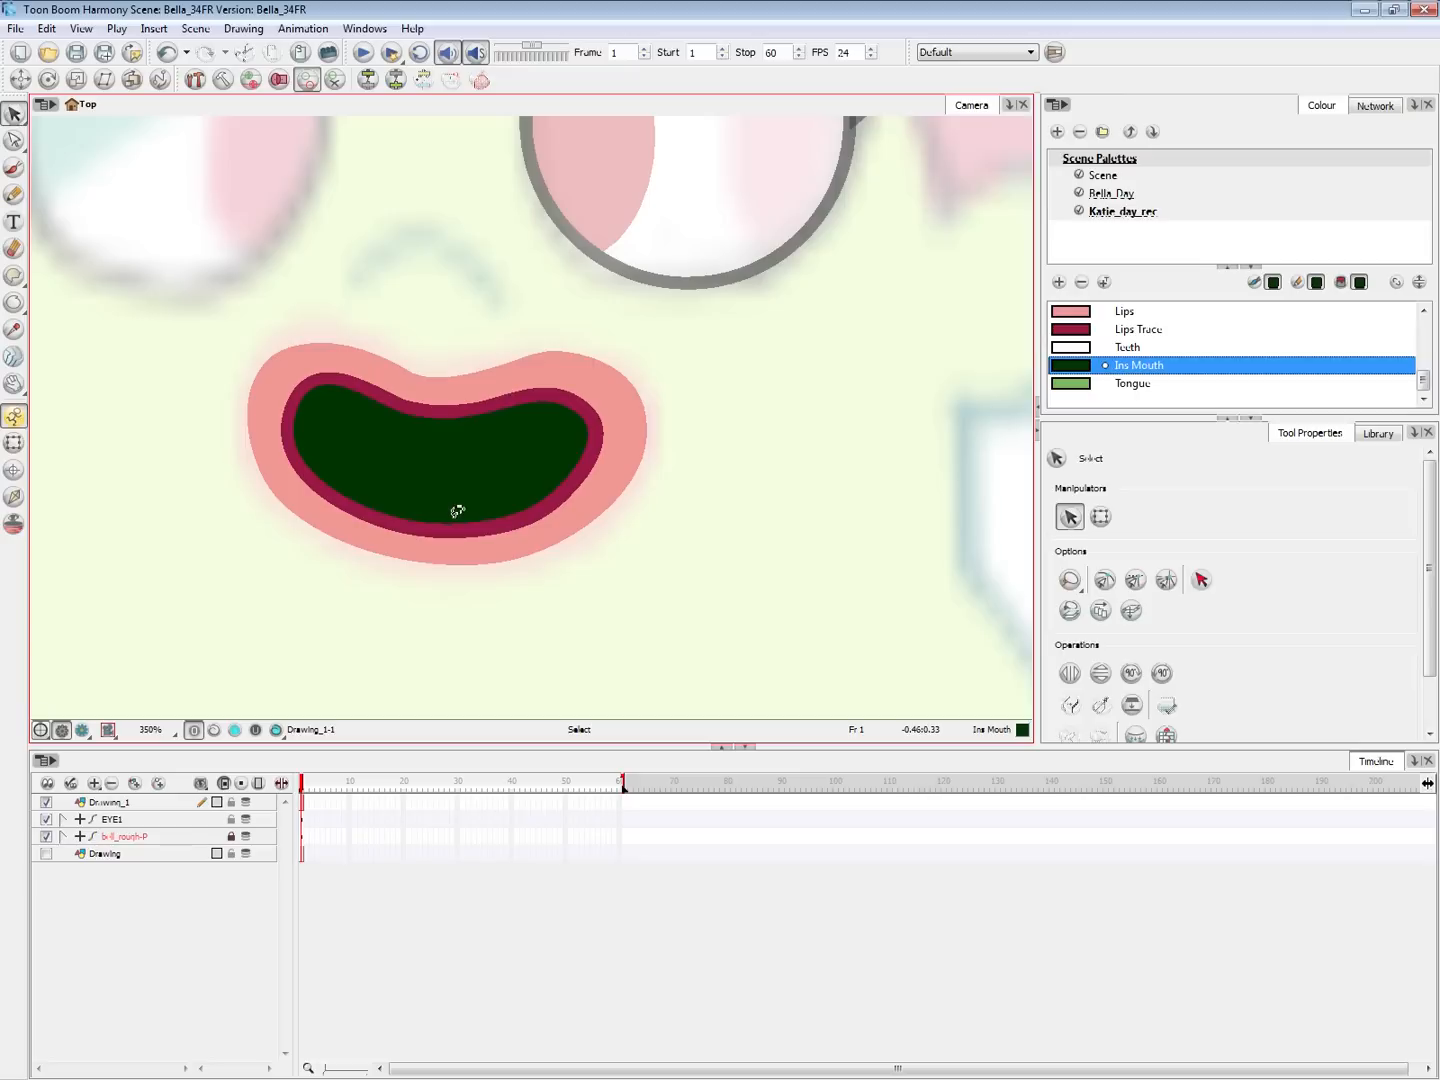
Outline the upper teeth on a separate art layer with four crossing Stroke lines, curving the lower edge over the rough
click(214, 731)
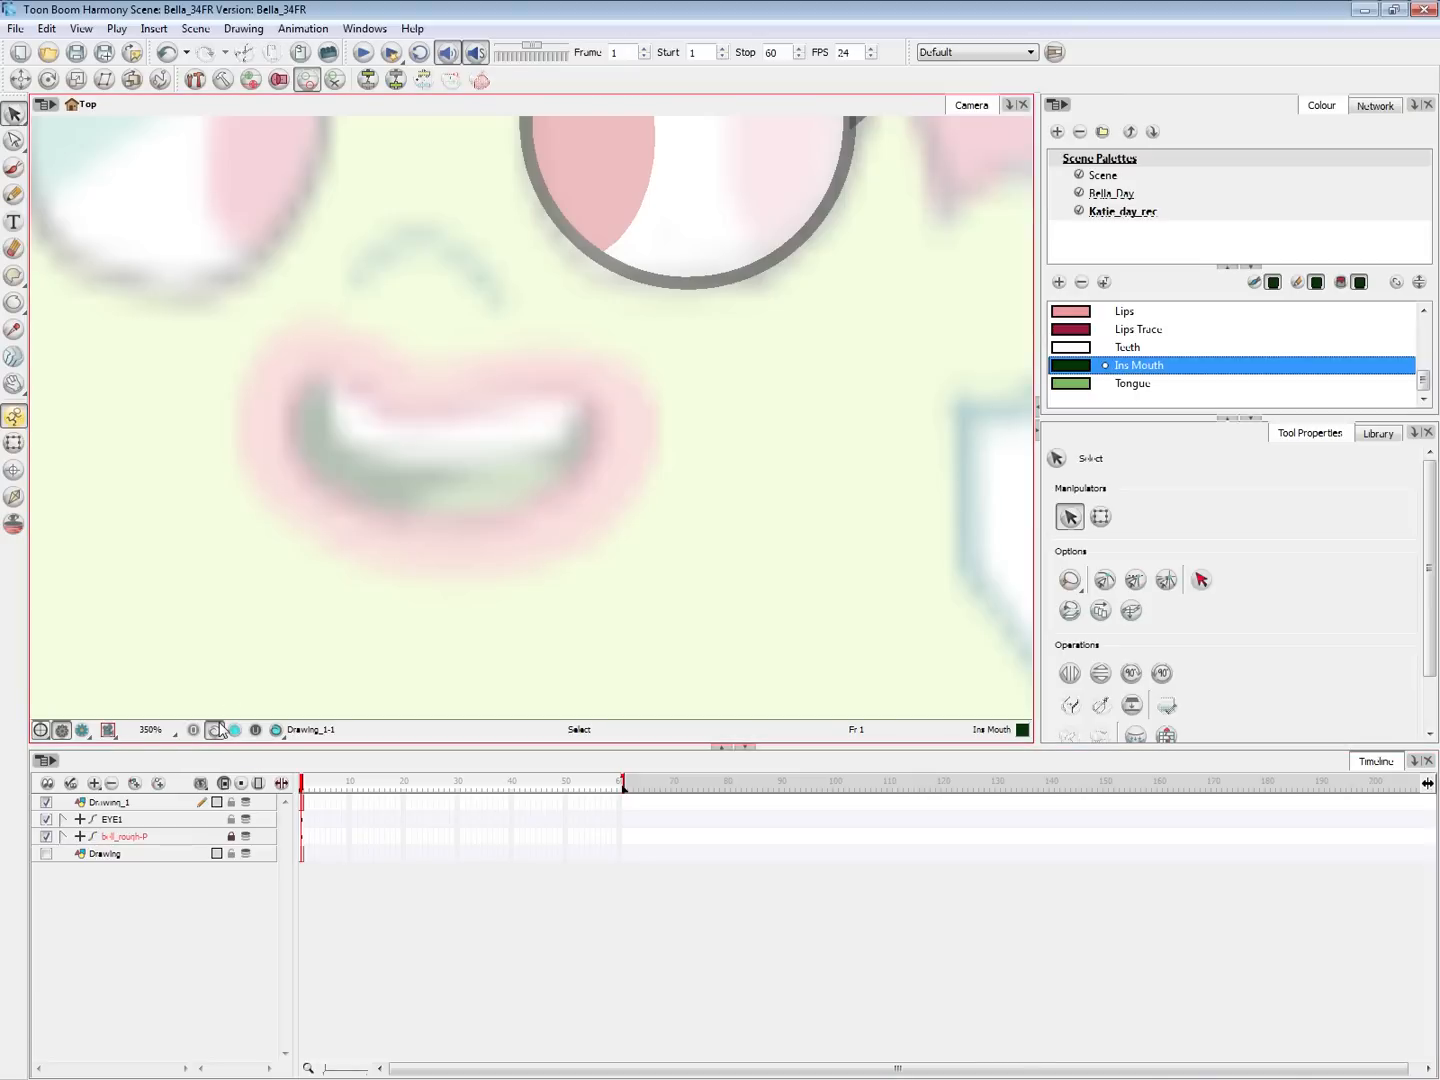
key(alt+v)
key(2)
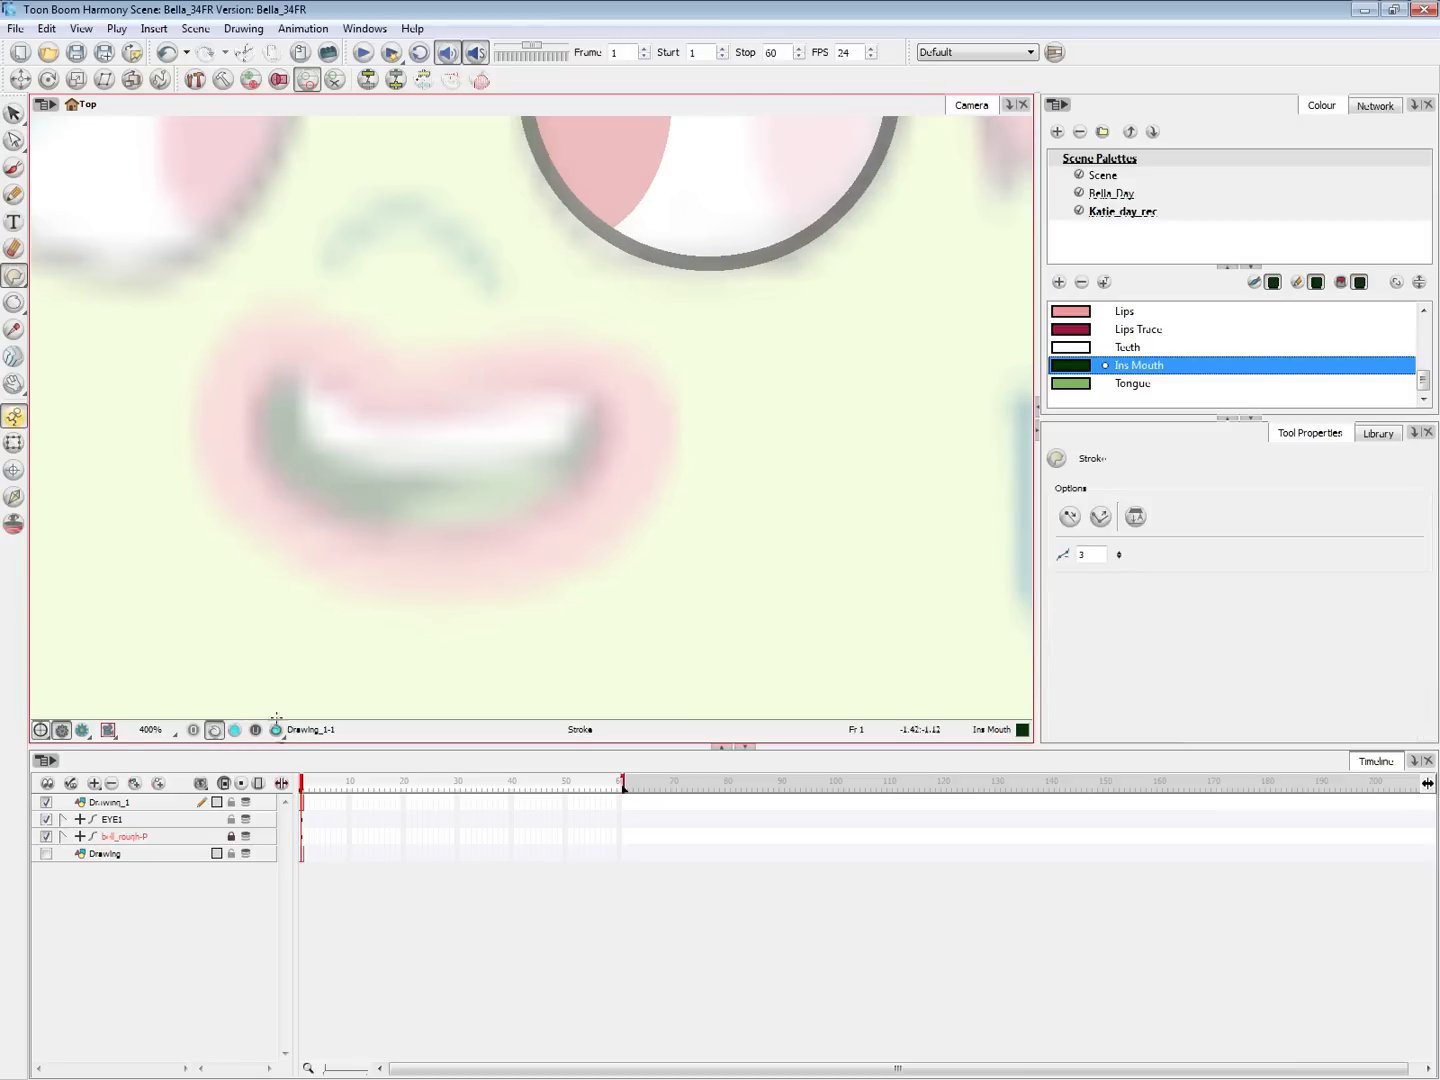
drag(307, 309, 313, 490)
drag(562, 349, 550, 497)
drag(279, 405, 621, 414)
drag(370, 348, 644, 378)
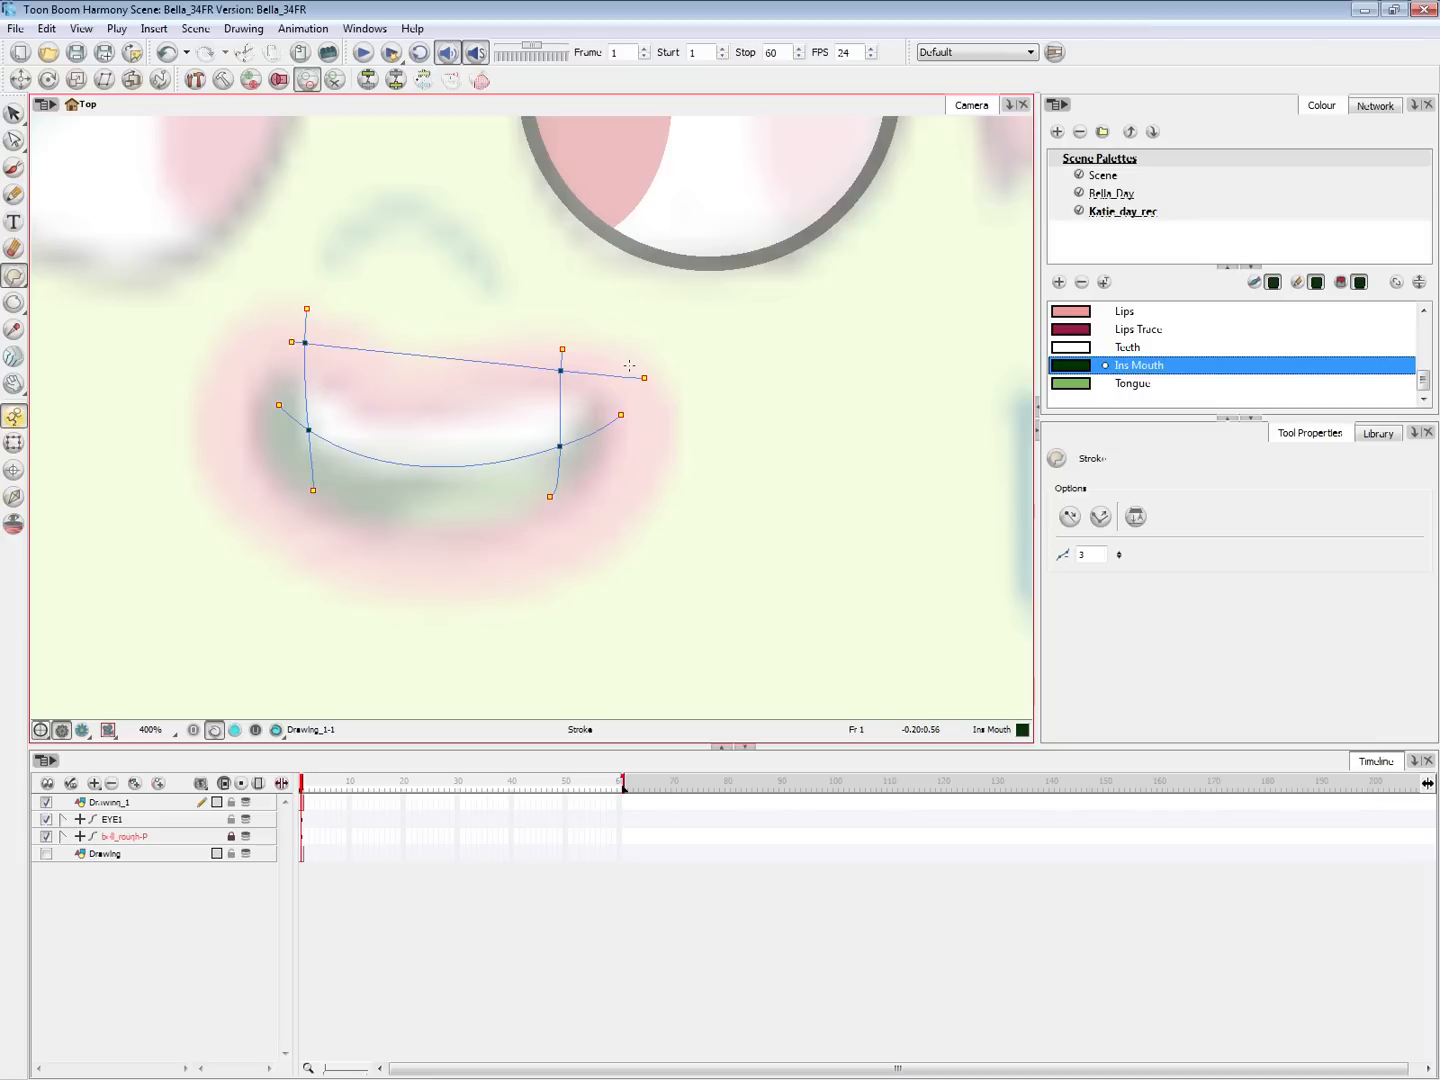
Fill the enclosed teeth shape with the Teeth colour and activate the Select tool
click(1128, 347)
key(i)
click(447, 411)
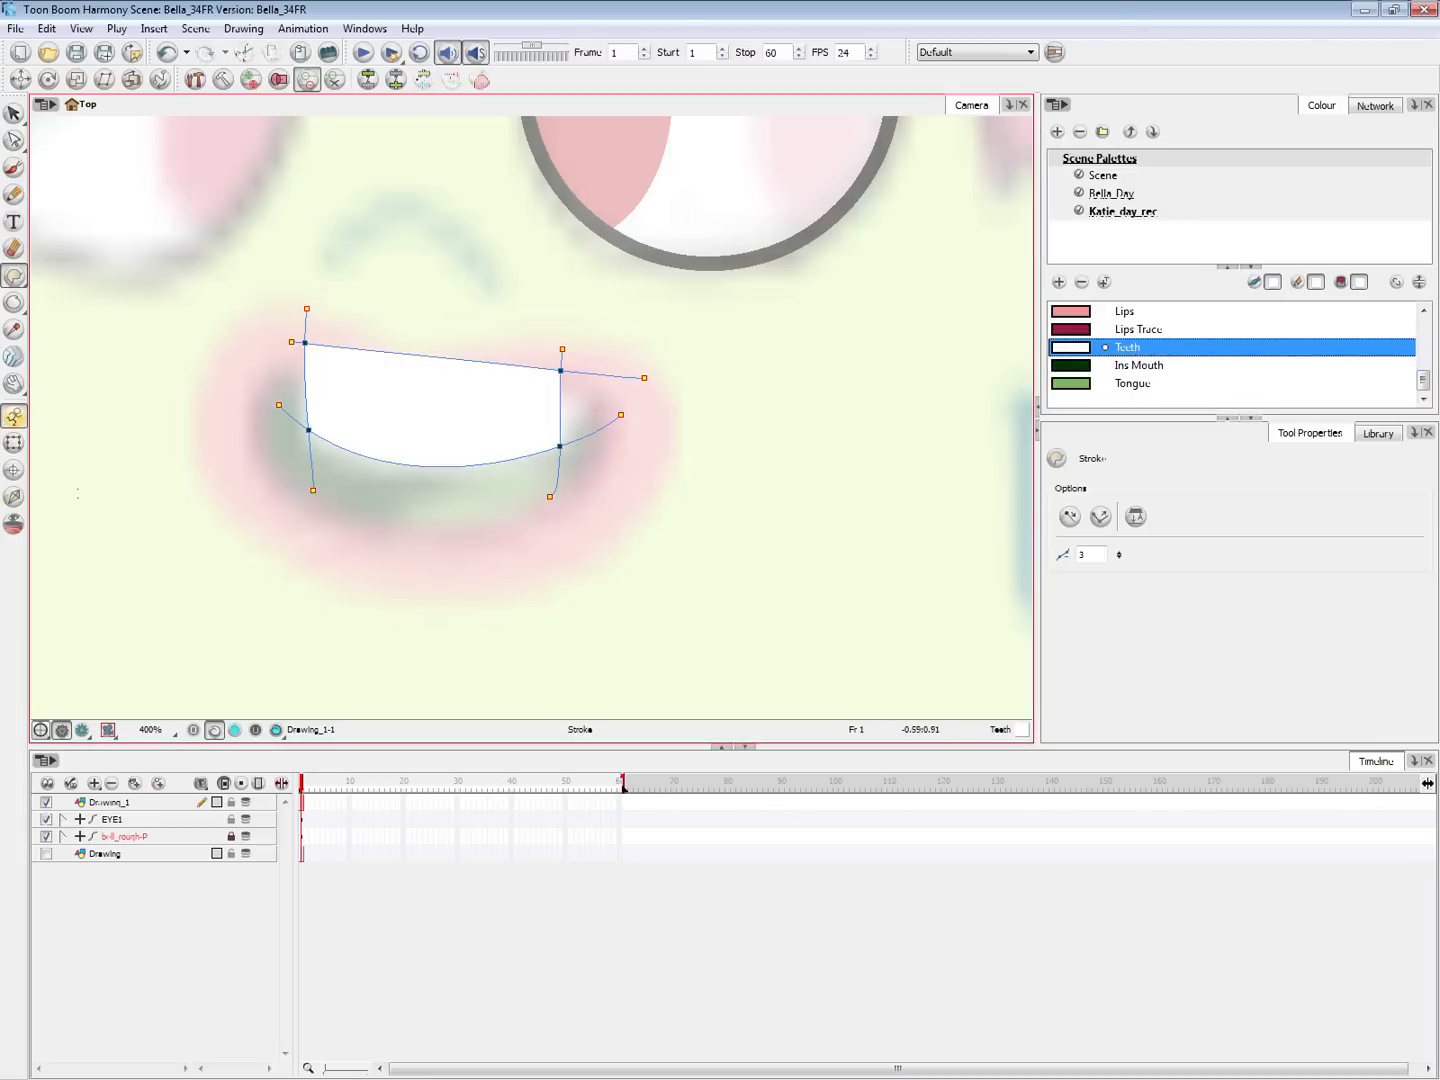
click(13, 443)
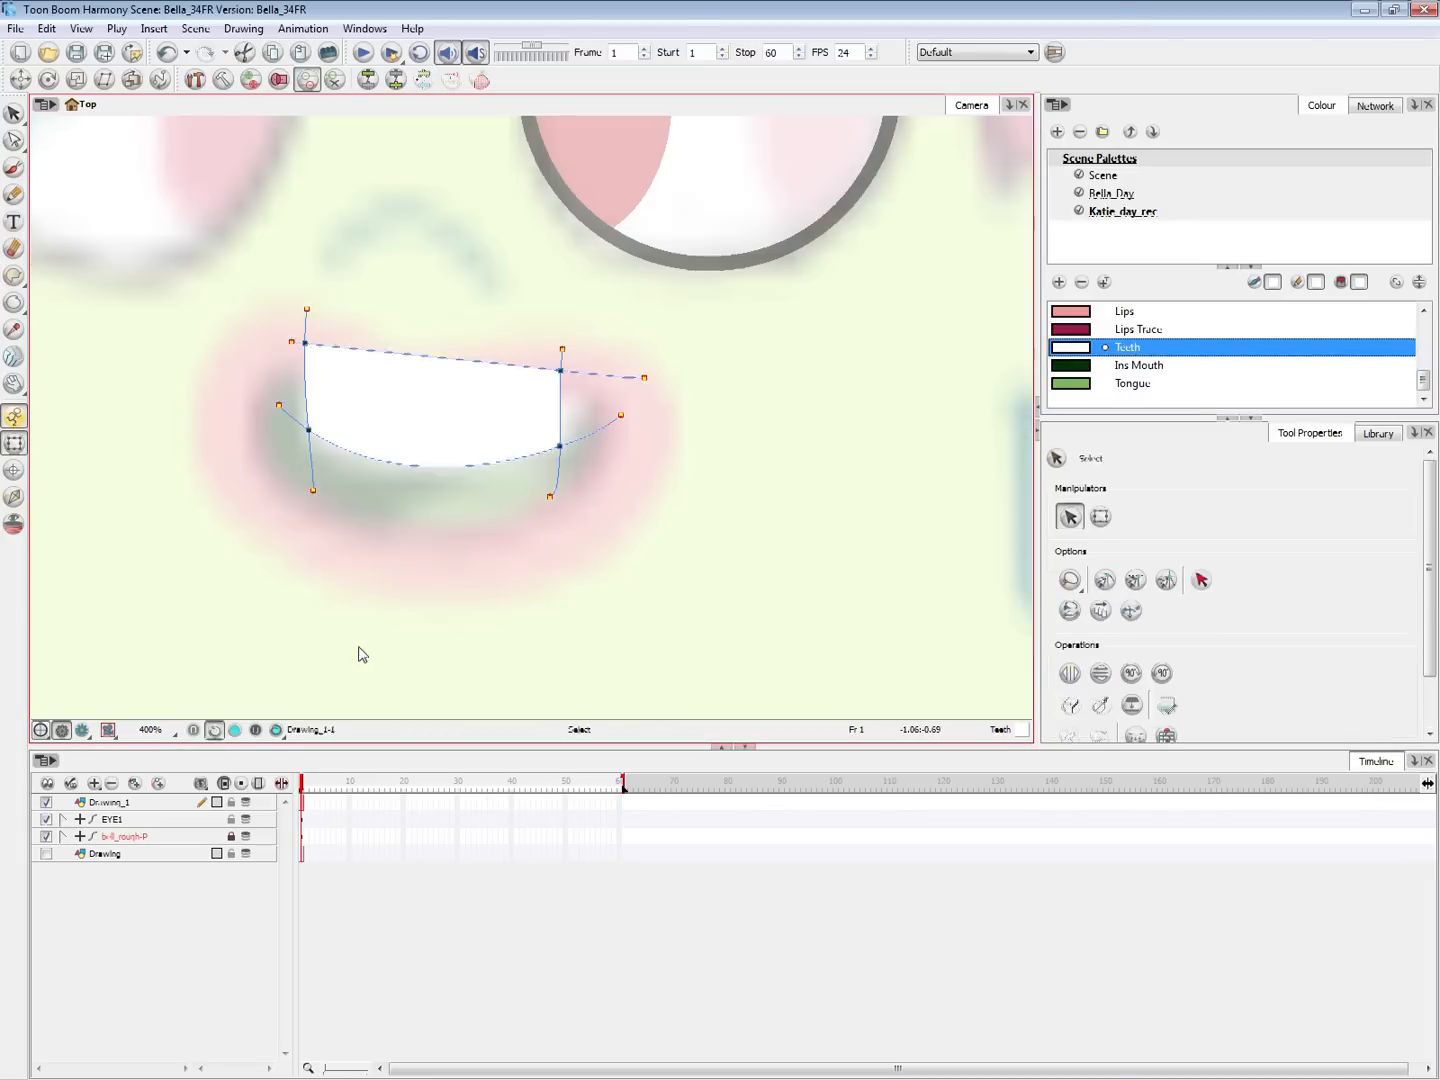
key(alt+s)
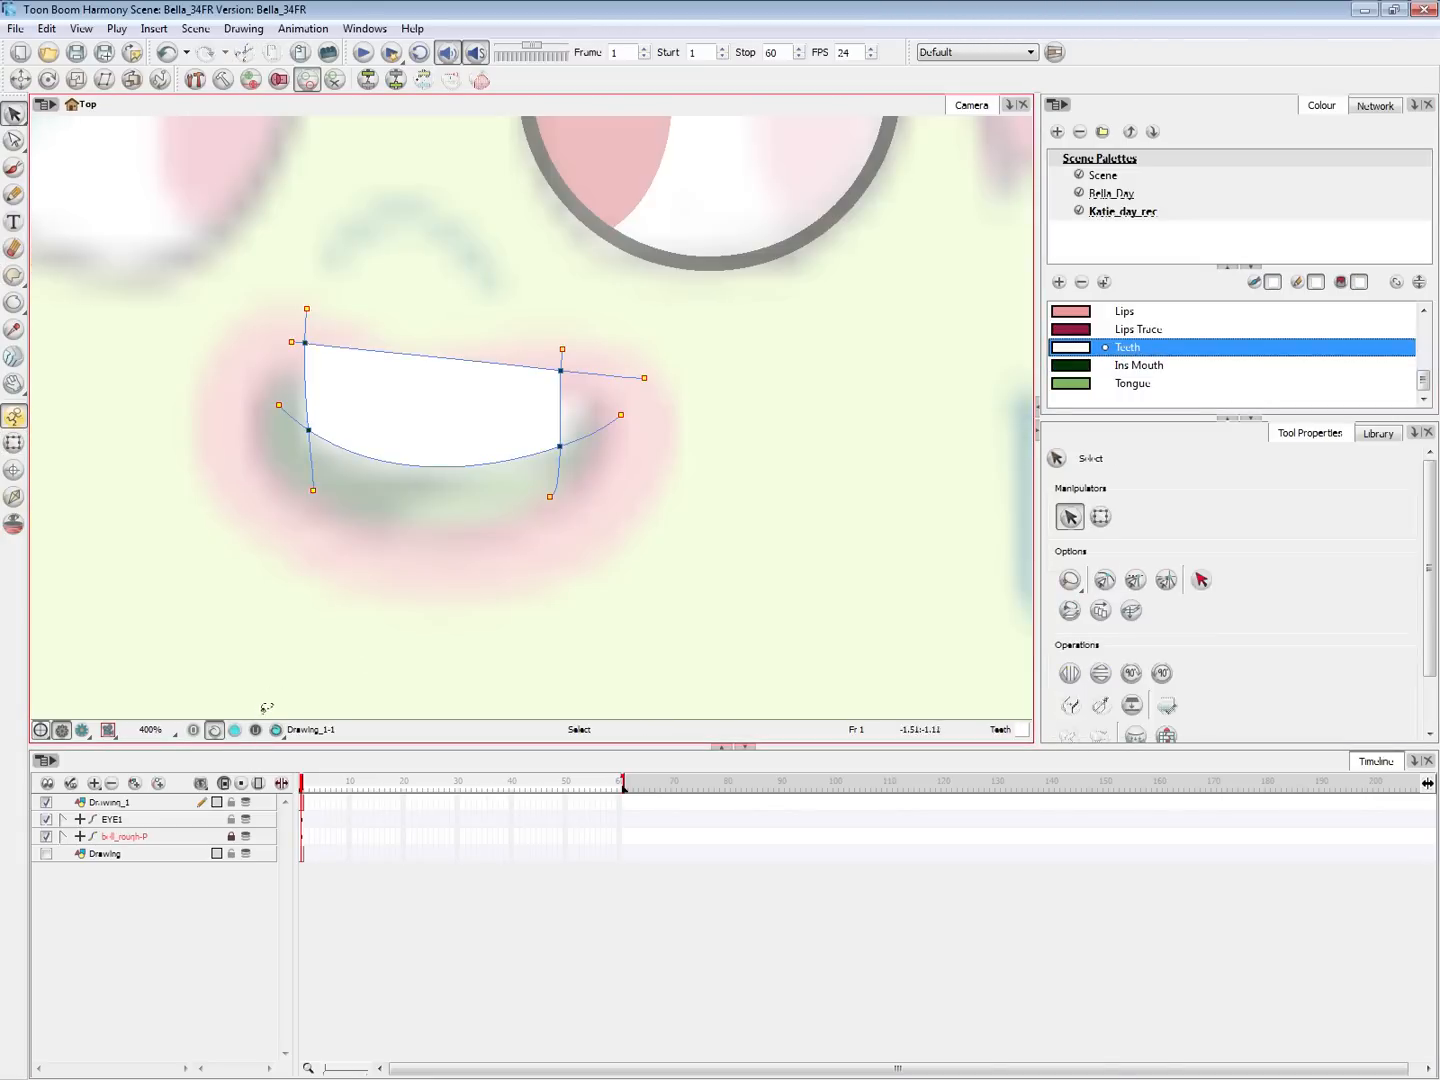
Select the filled upper teeth with their strokes and move them slightly upward over the rough
click(483, 425)
mouse_move(727, 380)
mouse_down()
mouse_move(188, 447)
mouse_move(580, 520)
mouse_up()
mouse_move(519, 424)
mouse_down()
mouse_move(522, 393)
mouse_move(530, 402)
mouse_up()
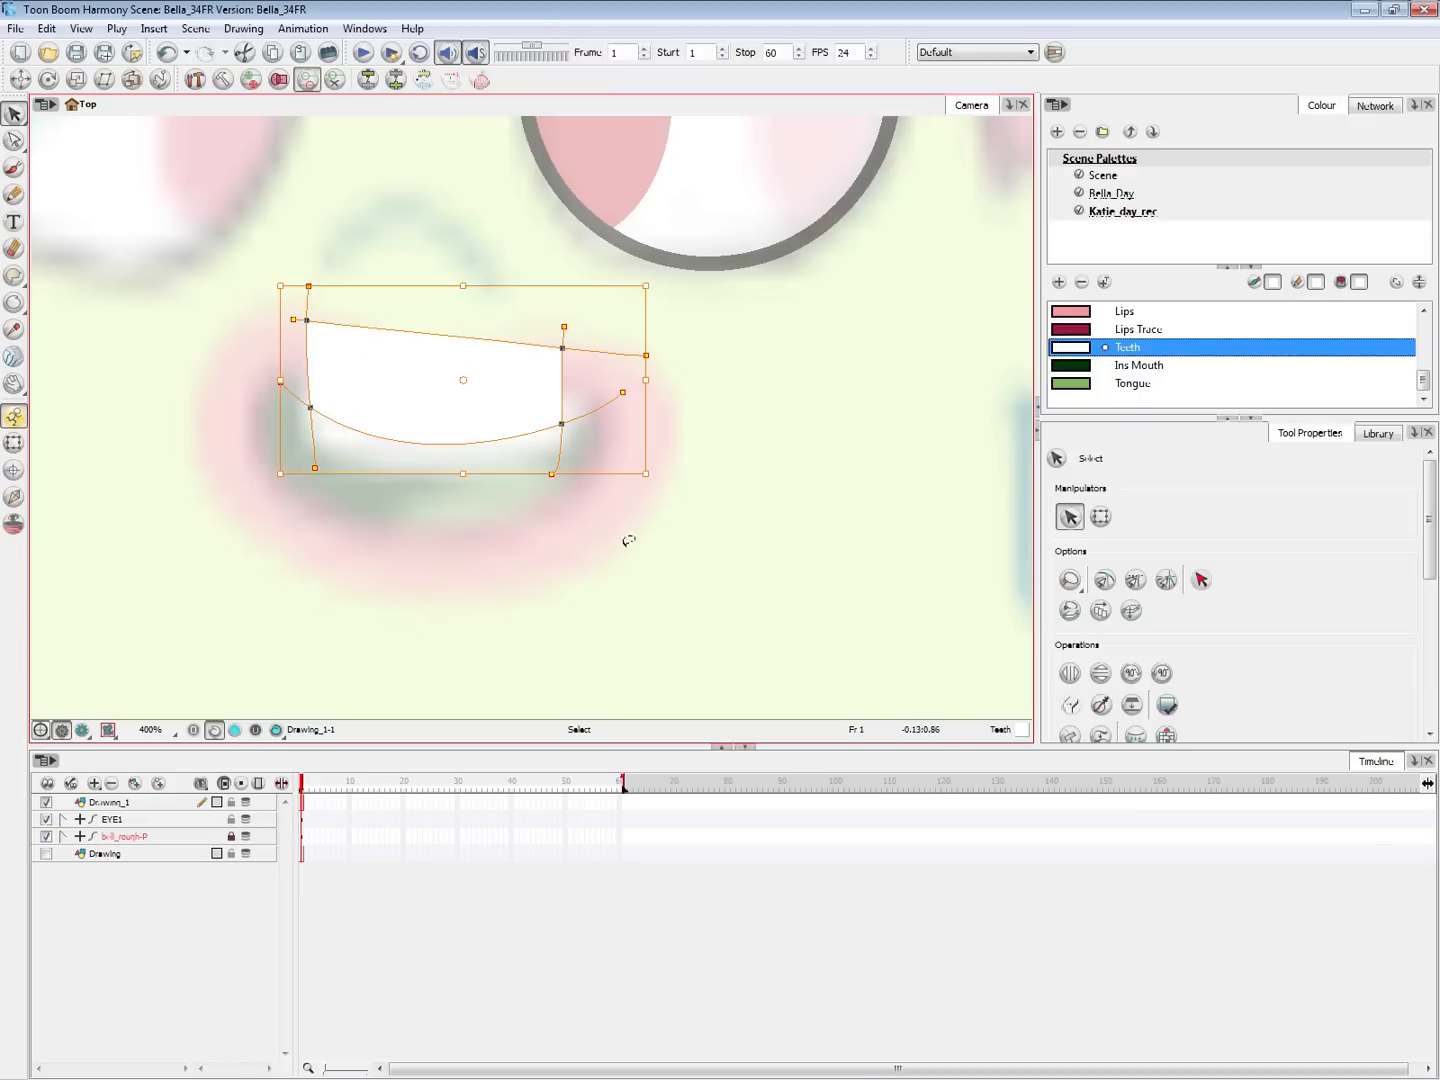
Outline the lower teeth on another art layer with four crossing Stroke lines and fill the enclosed shape with the Teeth colour
click(235, 730)
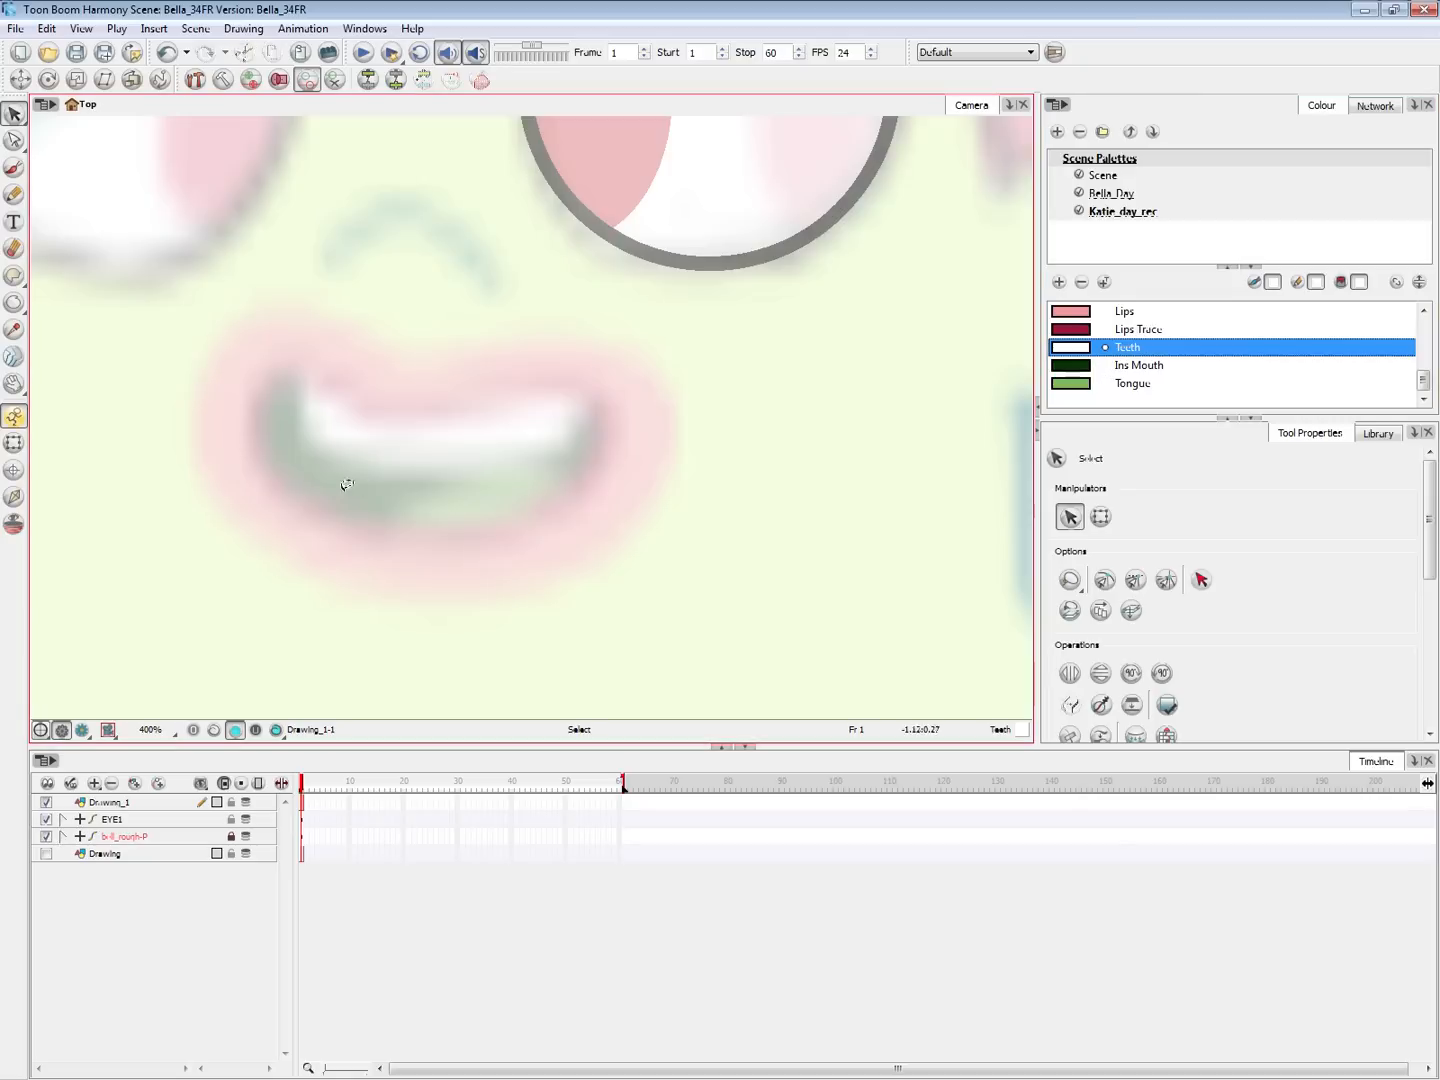
key(alt+k)
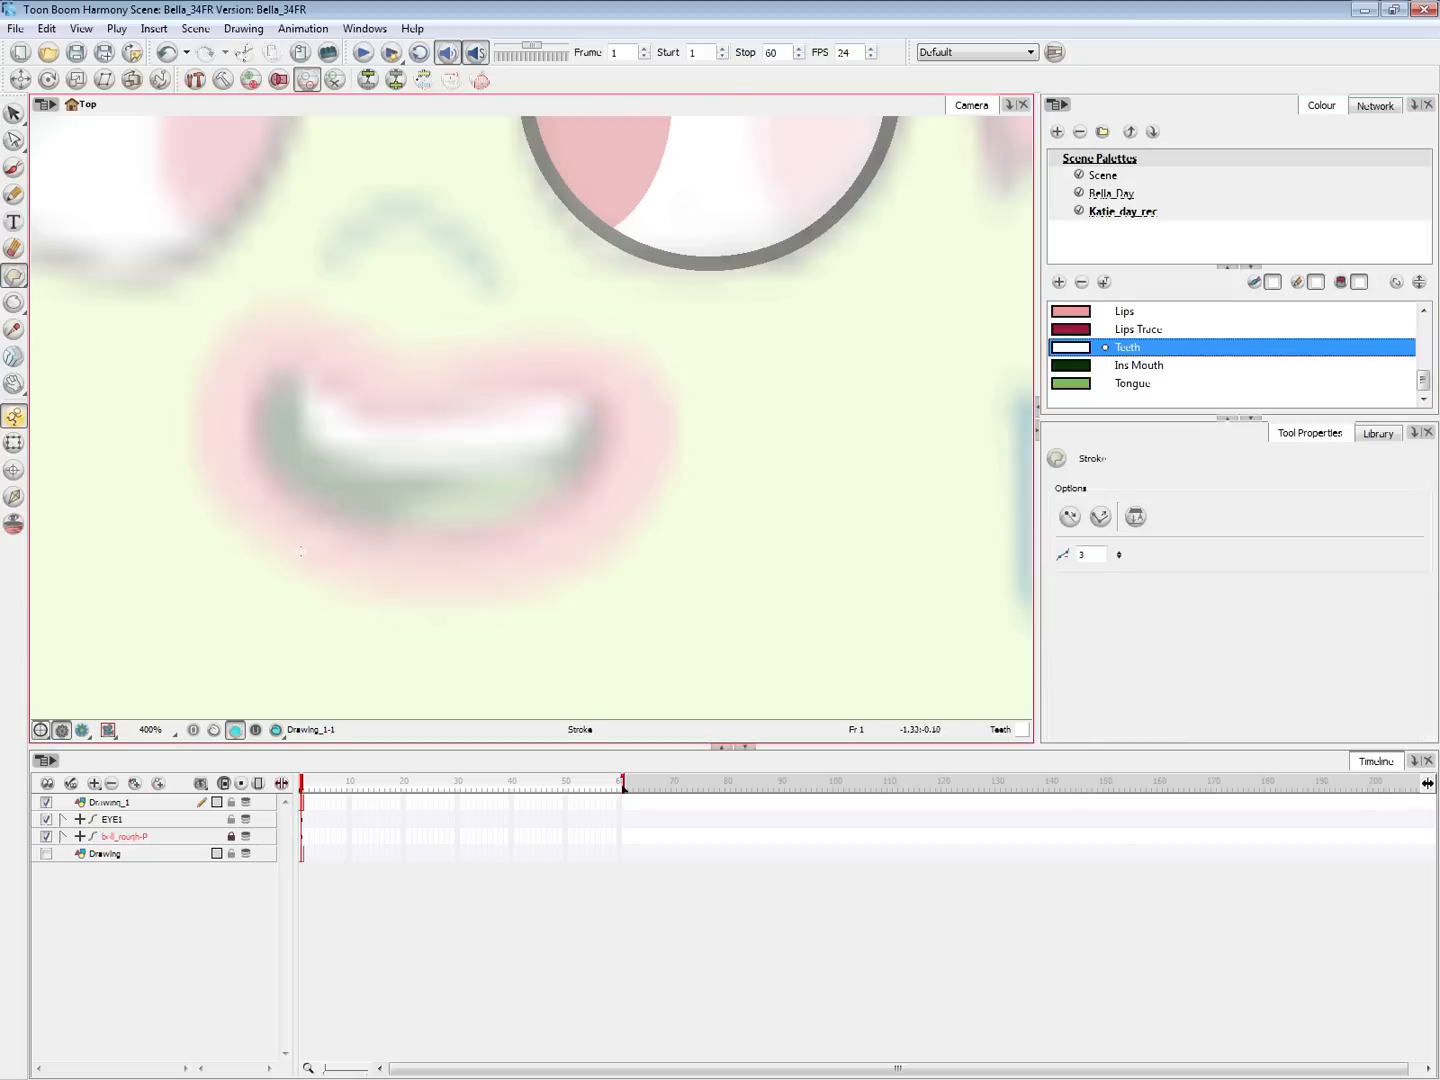
drag(308, 518, 293, 625)
key(ctrl+z)
drag(283, 537, 633, 532)
key(ctrl+z)
mouse_move(281, 536)
mouse_down()
mouse_move(593, 525)
mouse_move(584, 632)
mouse_up()
drag(279, 560, 625, 527)
key(ctrl+z)
drag(261, 612, 632, 601)
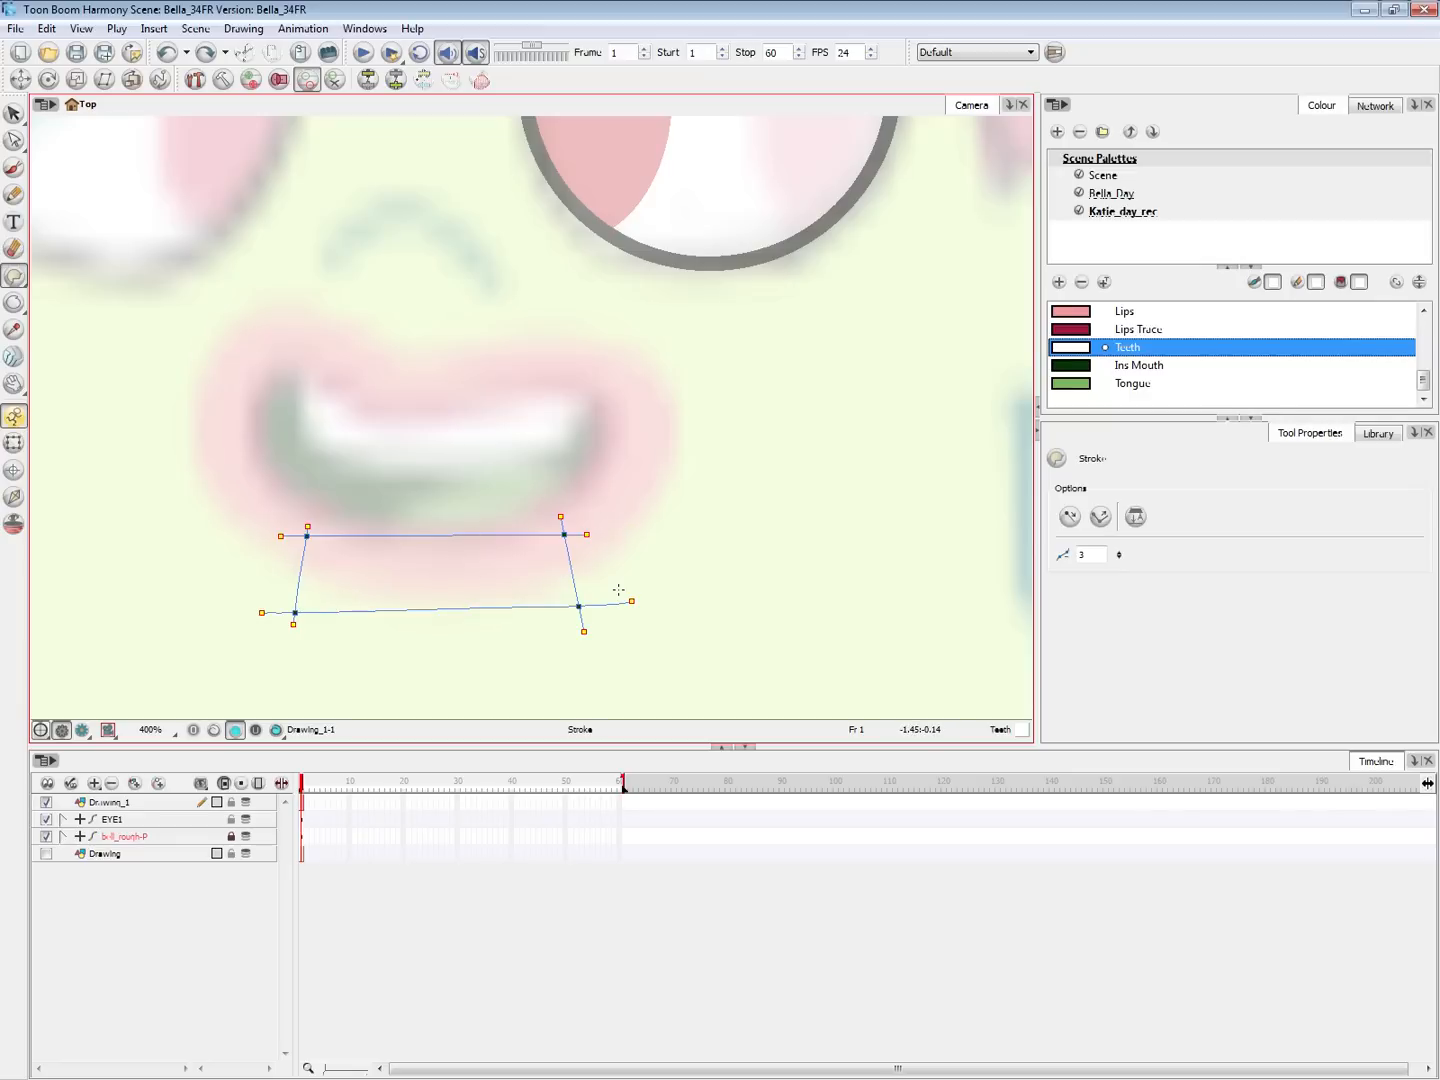
click(474, 560)
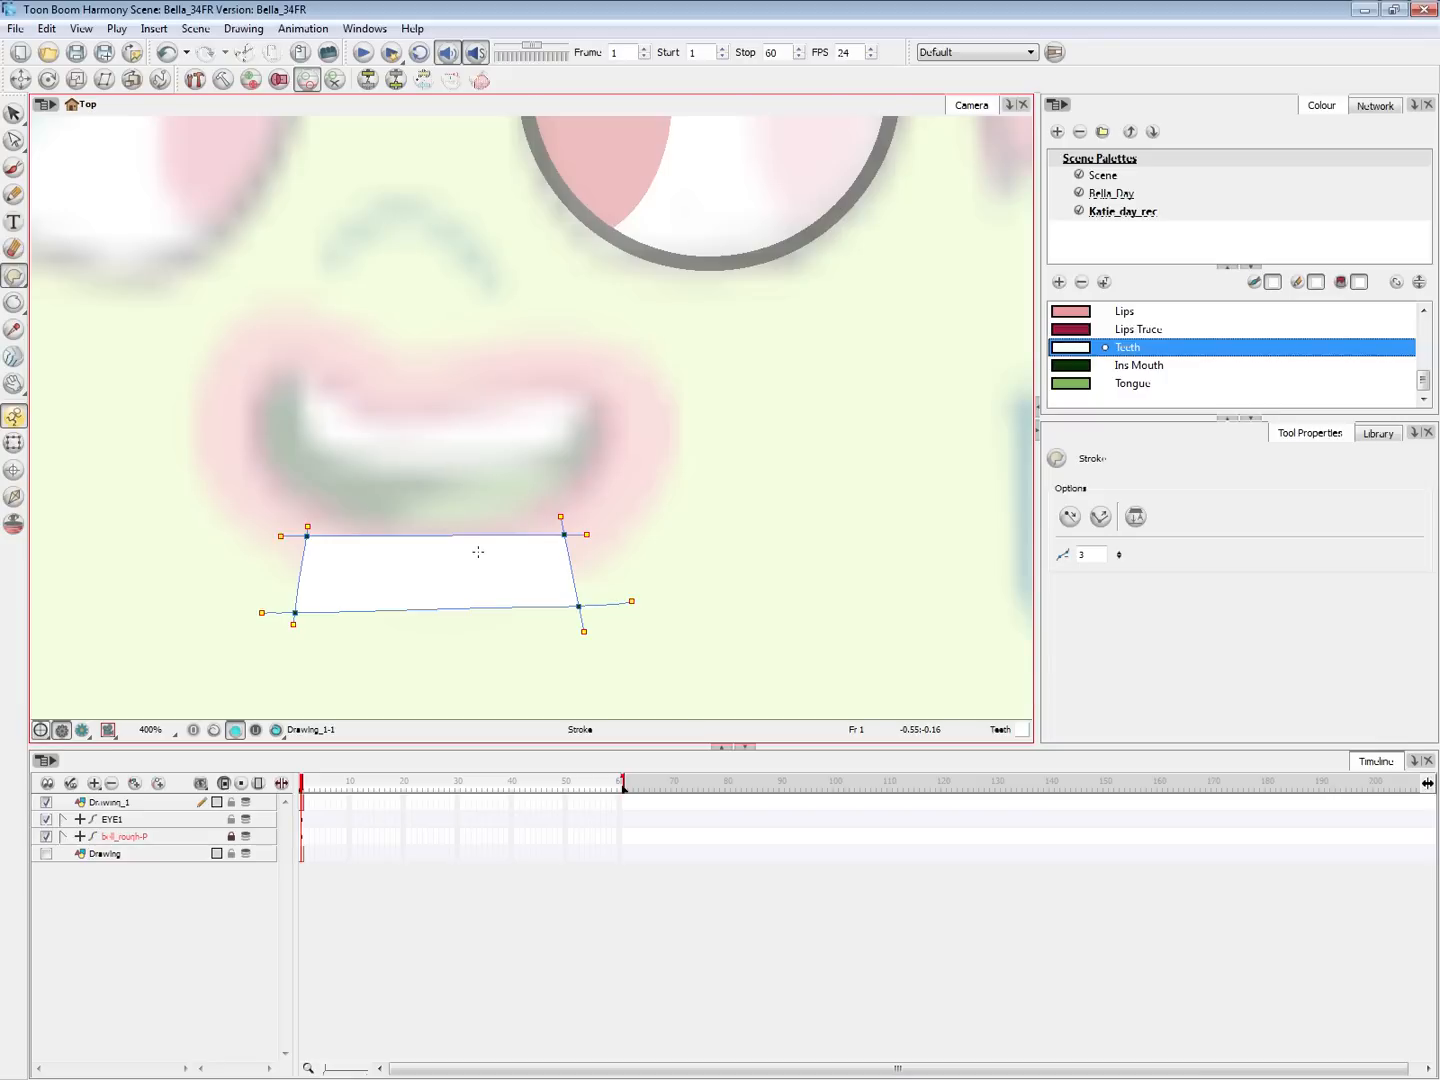
Outline the tongue on the Underlay Art layer with two crossing Stroke curves below the mouth opening, dismissing the hidden-strokes message
click(258, 728)
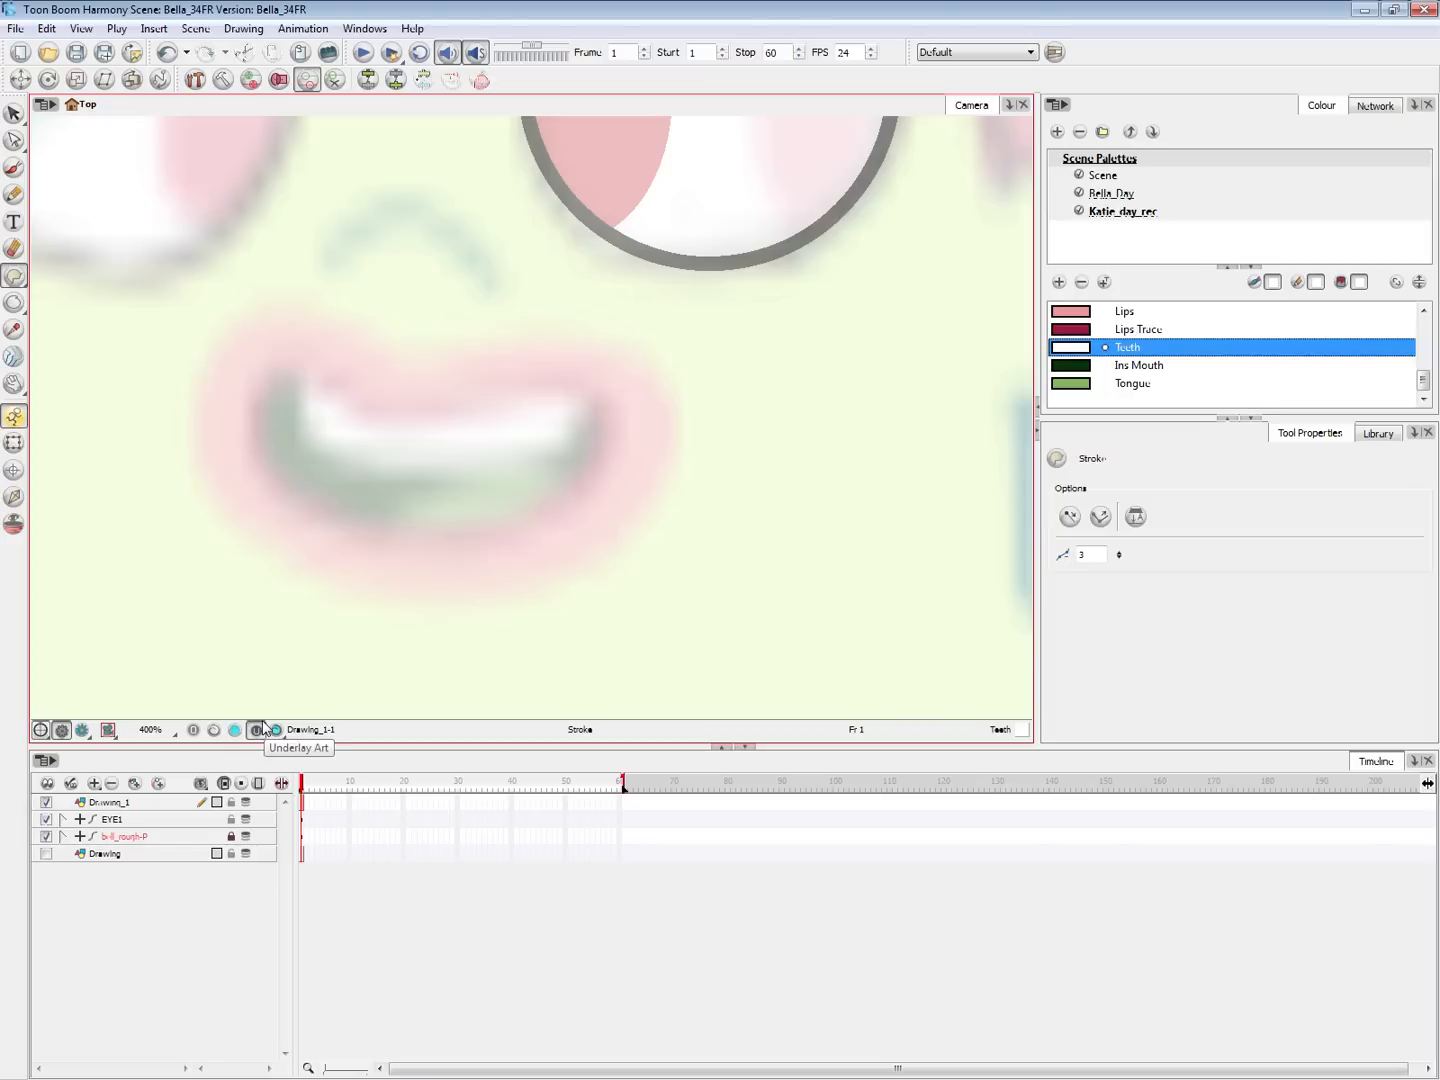
drag(359, 570, 601, 548)
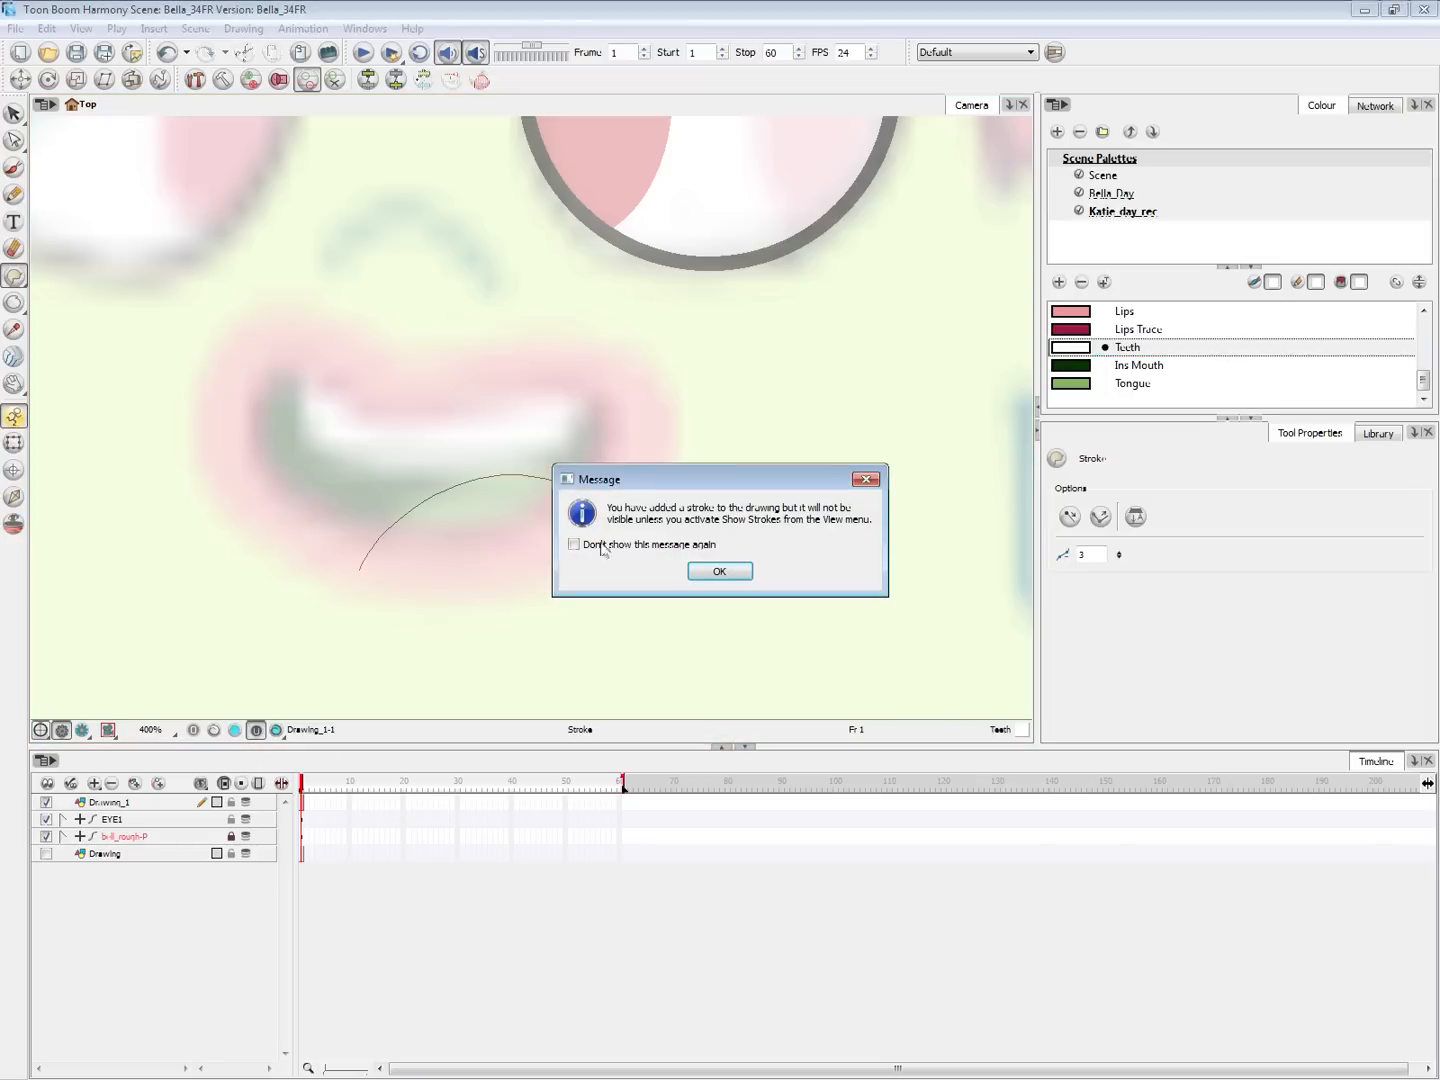
click(601, 548)
click(722, 574)
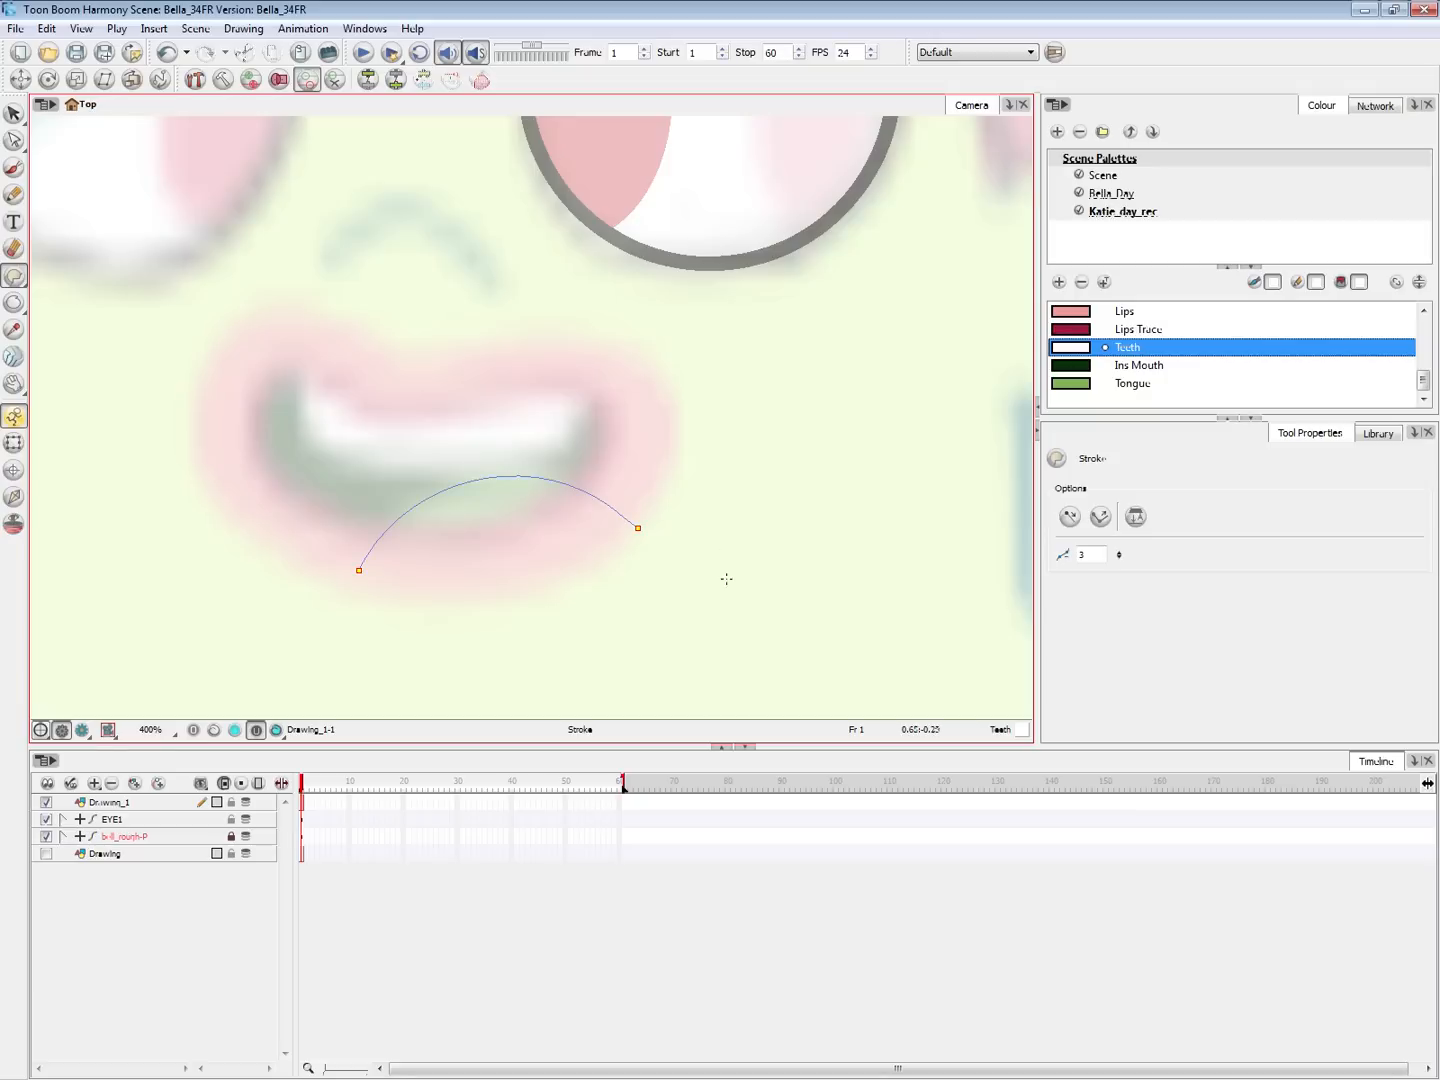
mouse_move(372, 594)
mouse_down()
mouse_move(434, 482)
mouse_move(662, 555)
mouse_up()
key(ctrl+z)
drag(408, 615, 656, 553)
mouse_move(363, 591)
mouse_down()
mouse_move(502, 603)
mouse_move(634, 521)
mouse_up()
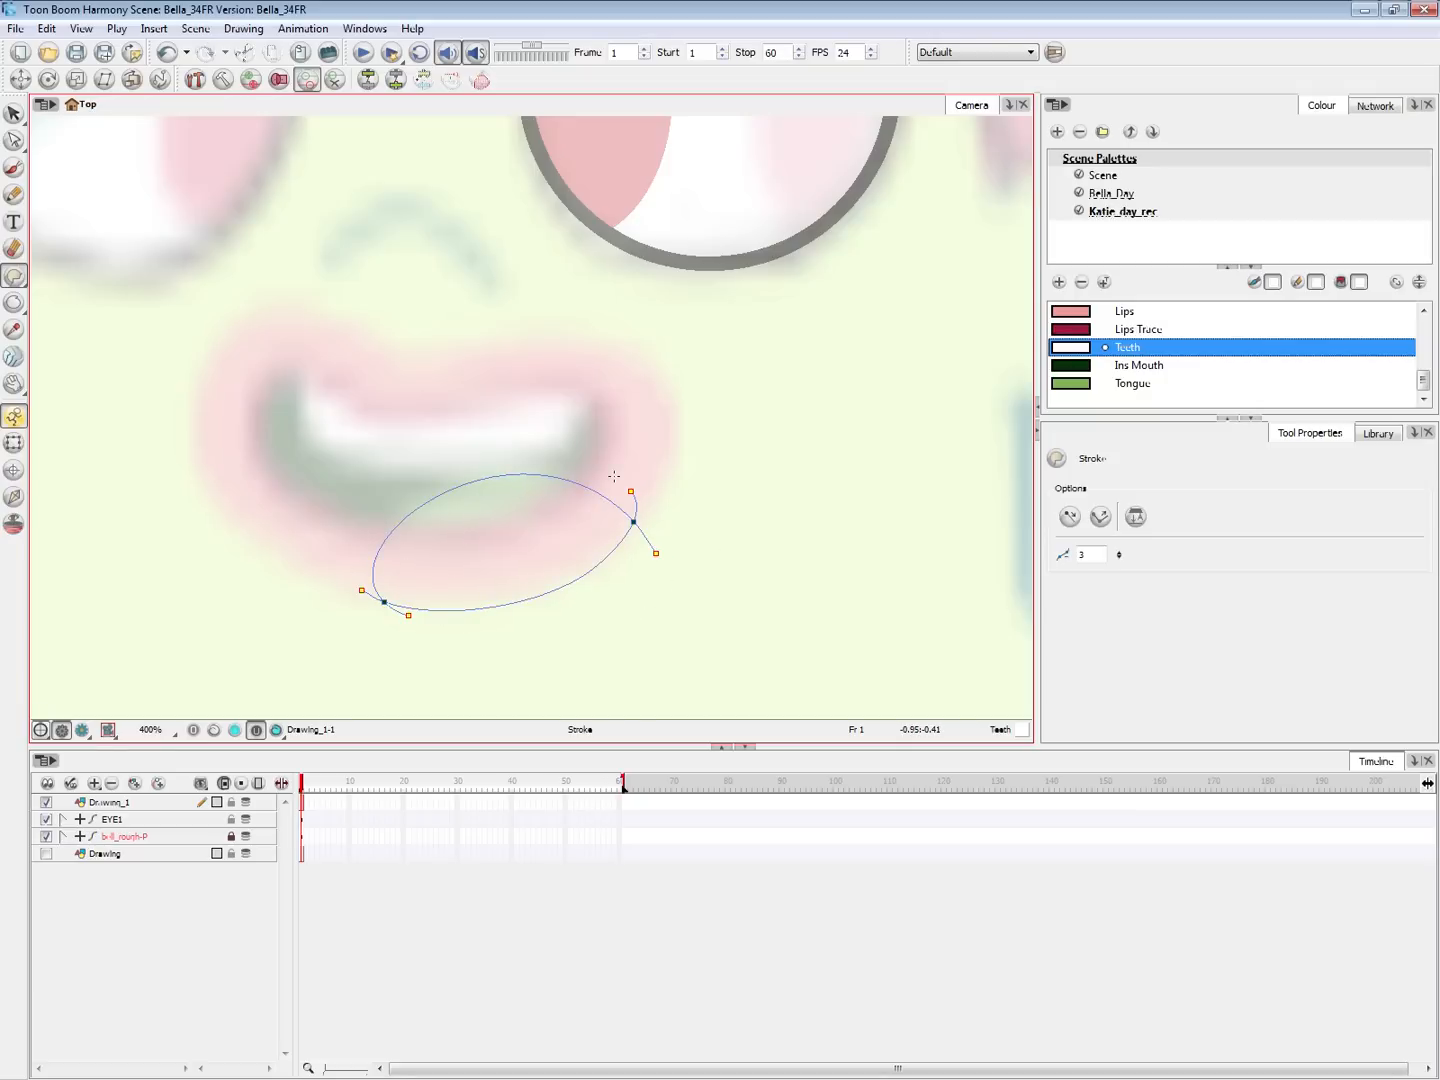
Fill the enclosed tongue shape with the Tongue colour
click(1118, 385)
key(i)
click(486, 509)
Select and deselect the whole mouth drawing to examine how the lips, inner mouth, teeth and tongue overlap
click(14, 443)
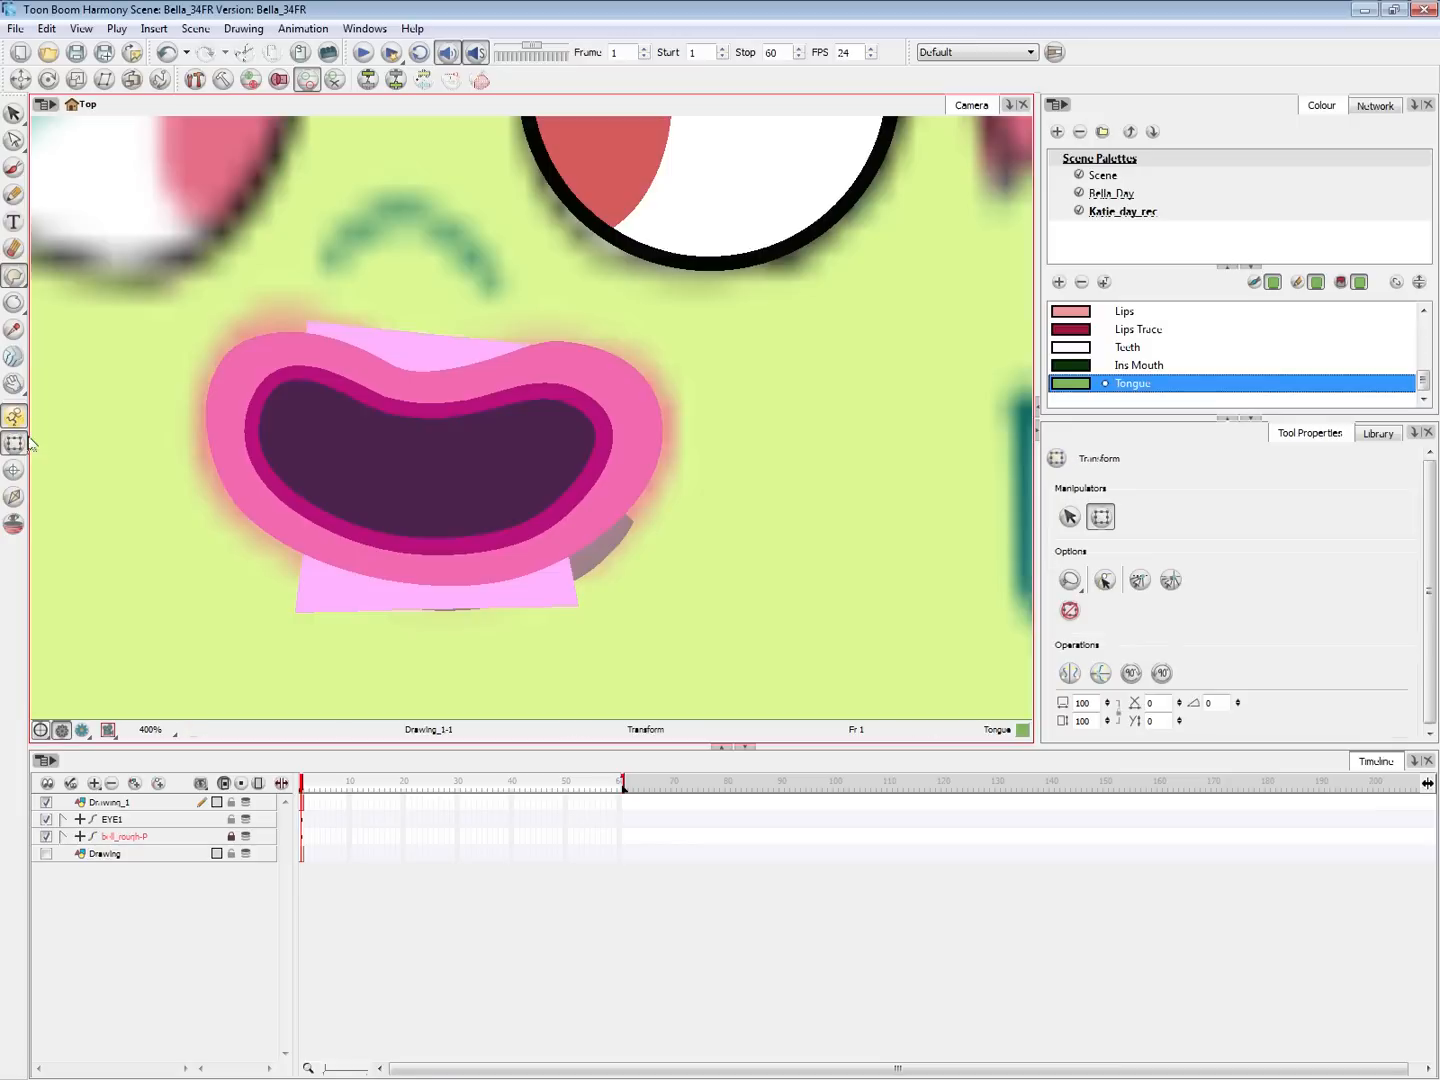
click(799, 462)
key(1)
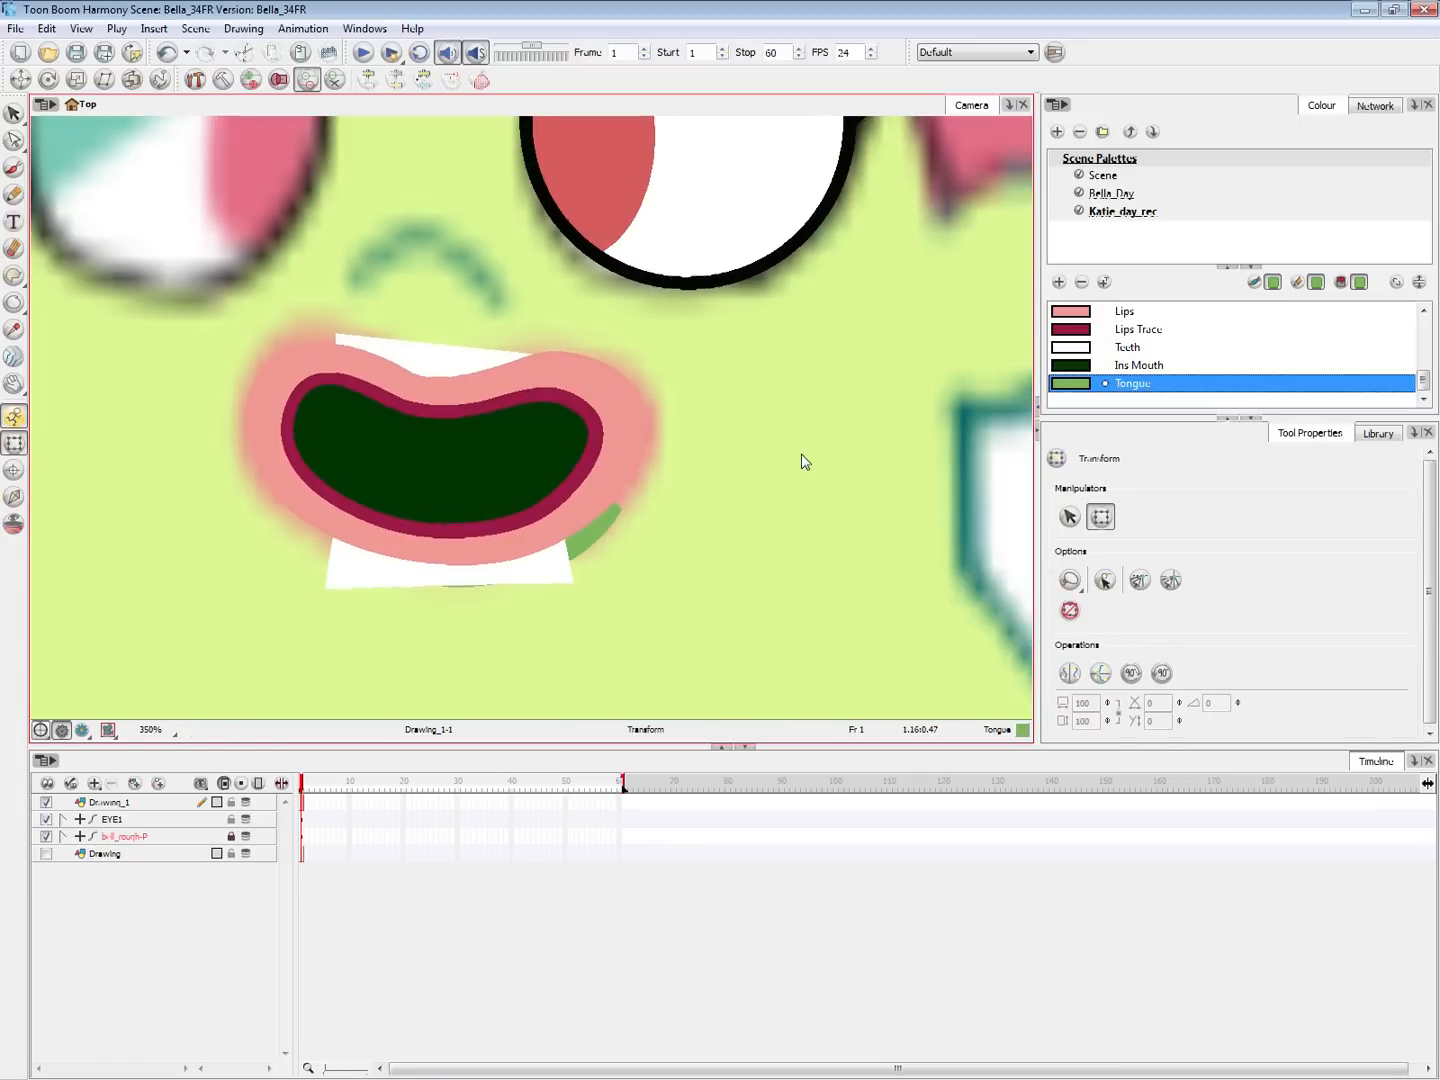
key(1)
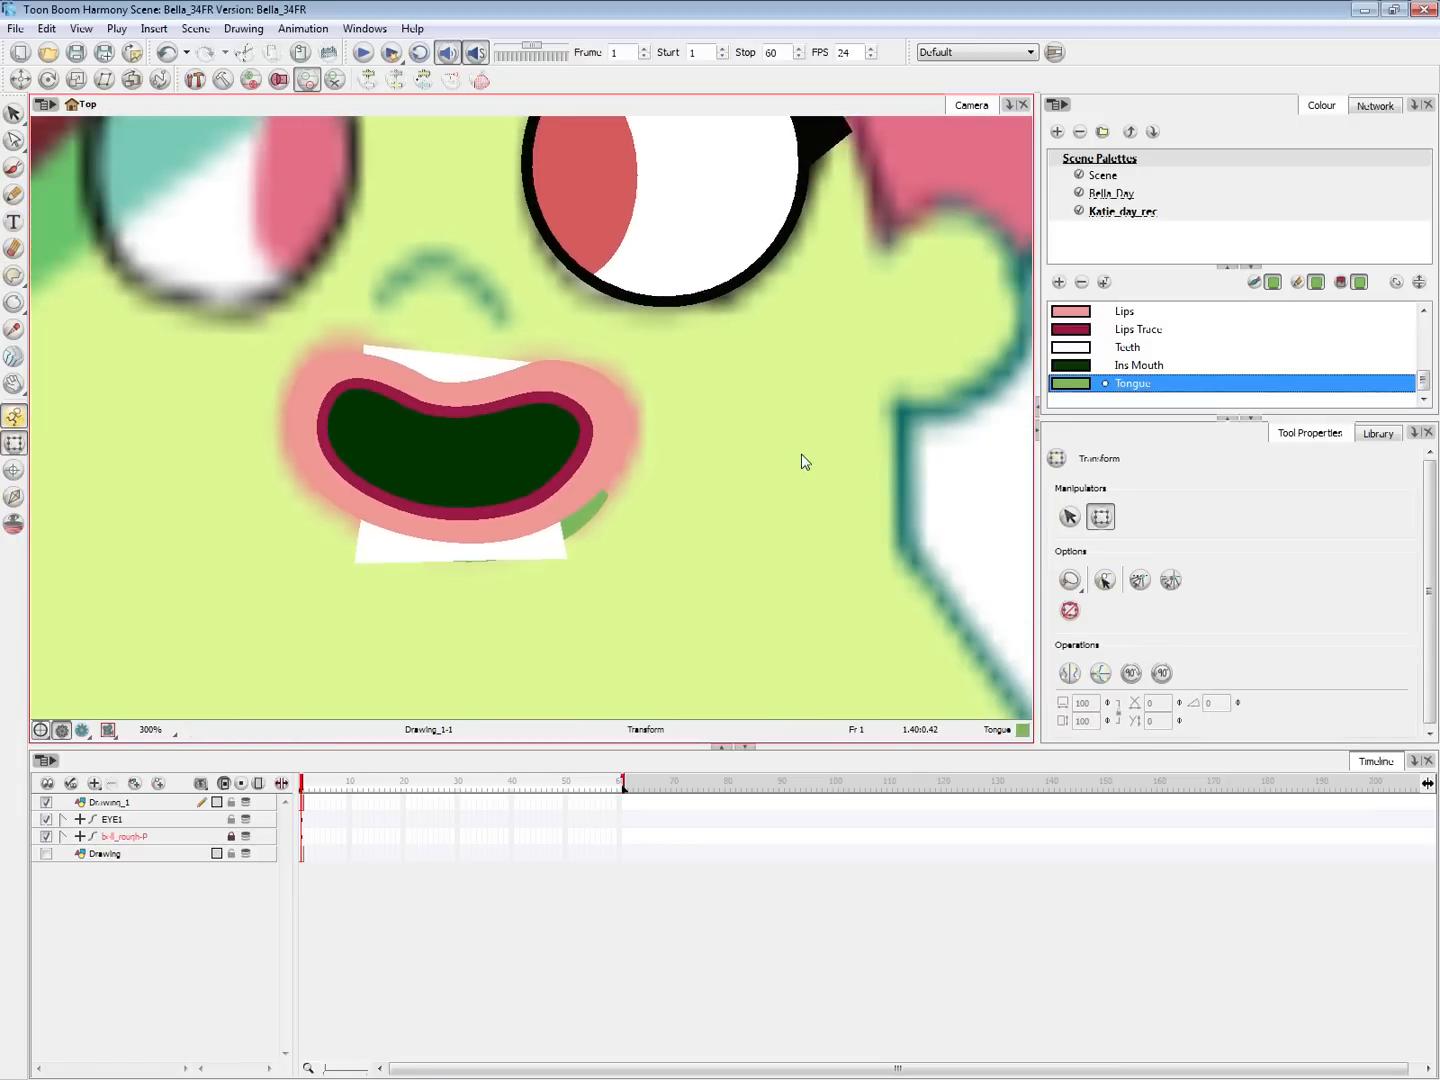
key(1)
click(545, 520)
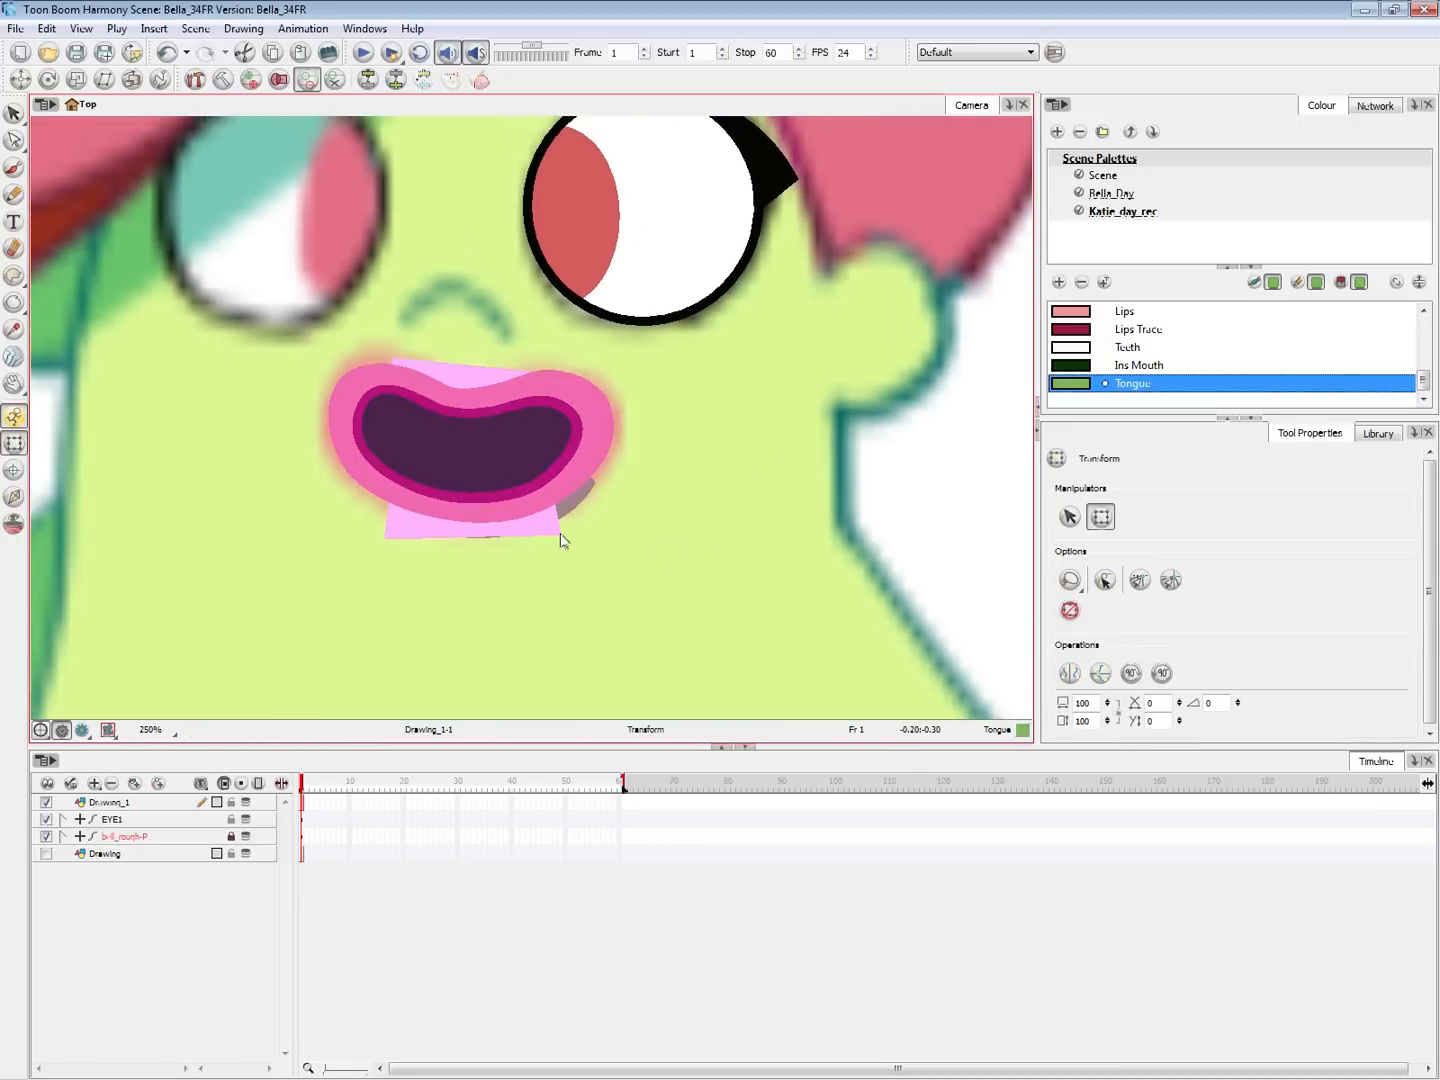
double_click(108, 802)
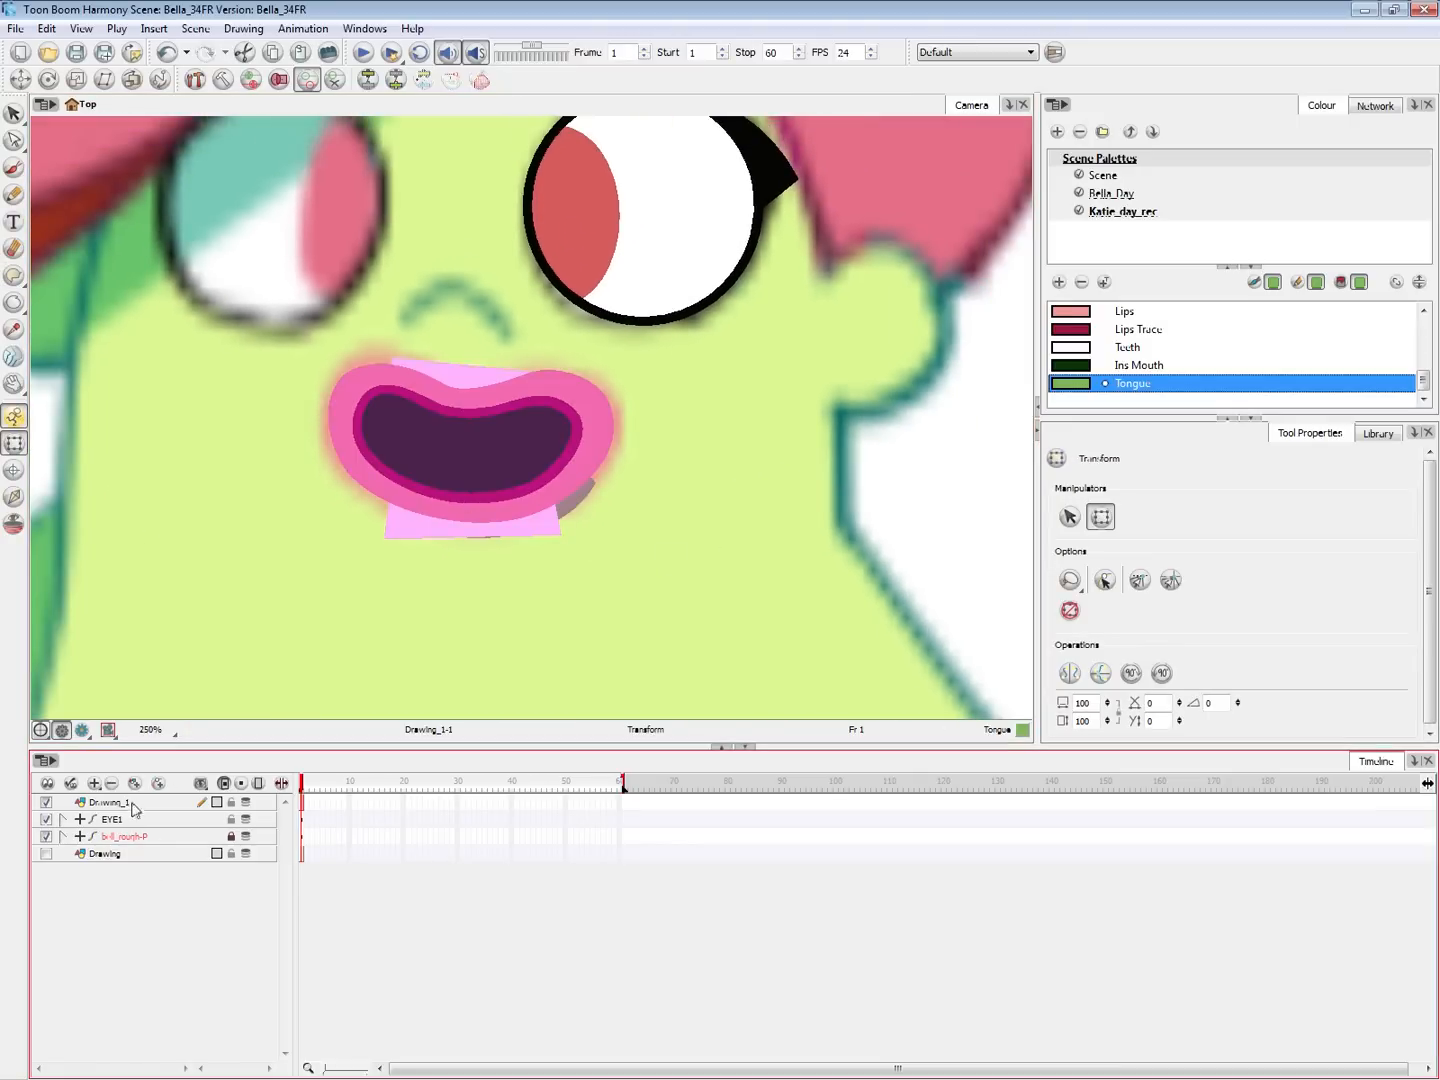
click(149, 840)
click(160, 802)
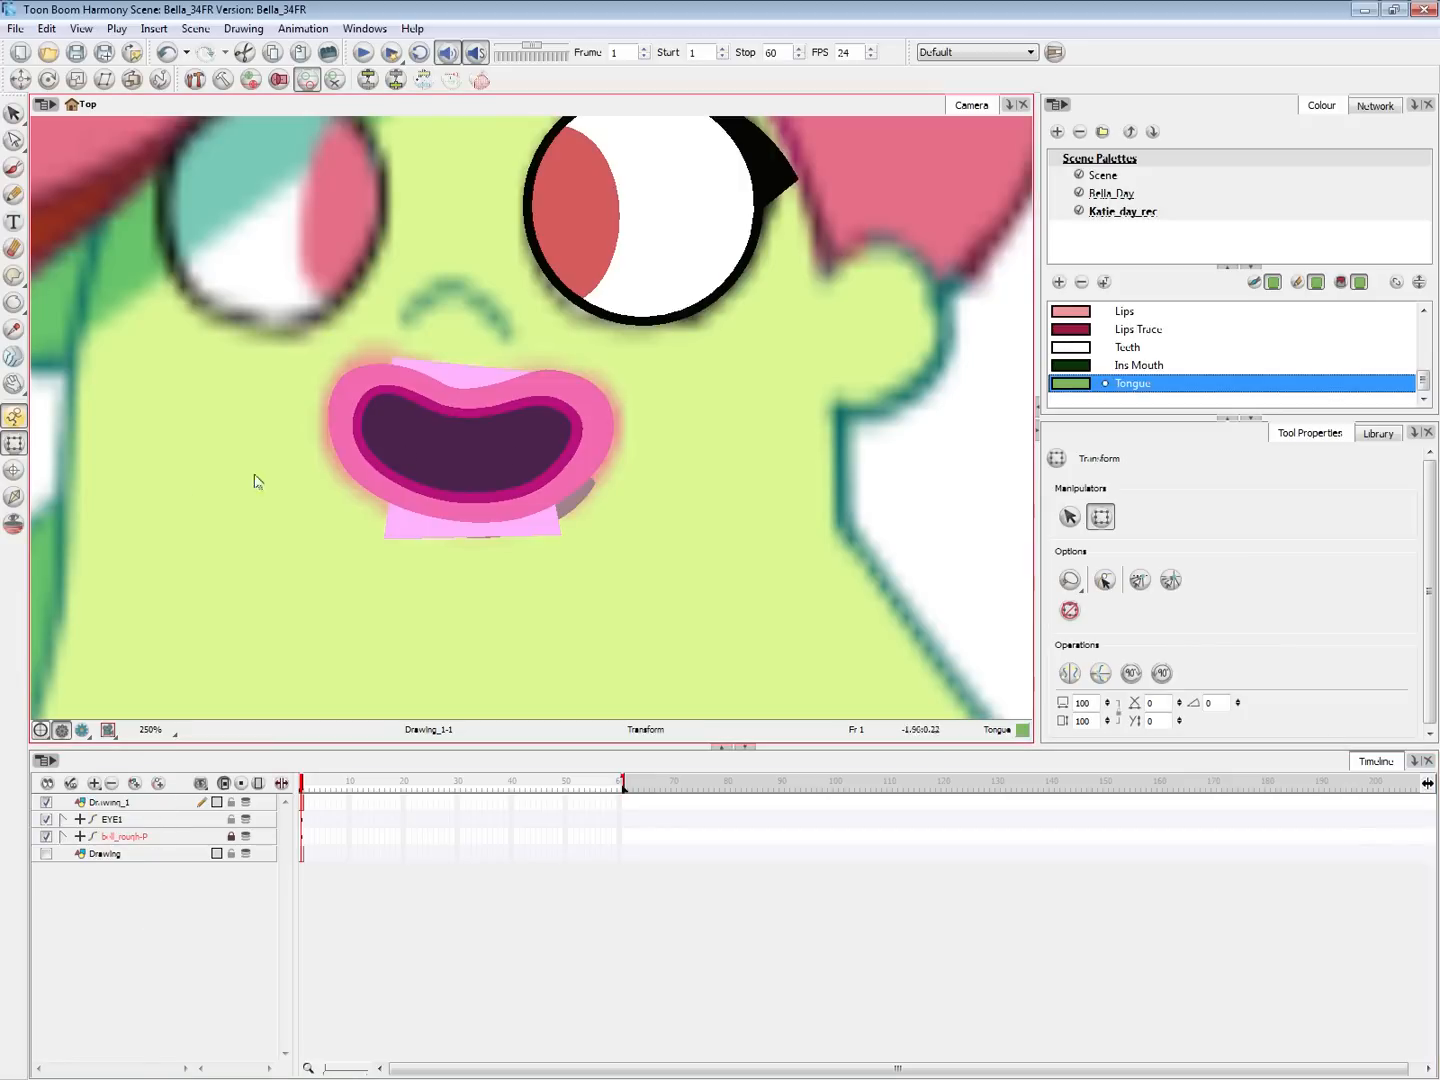
click(708, 467)
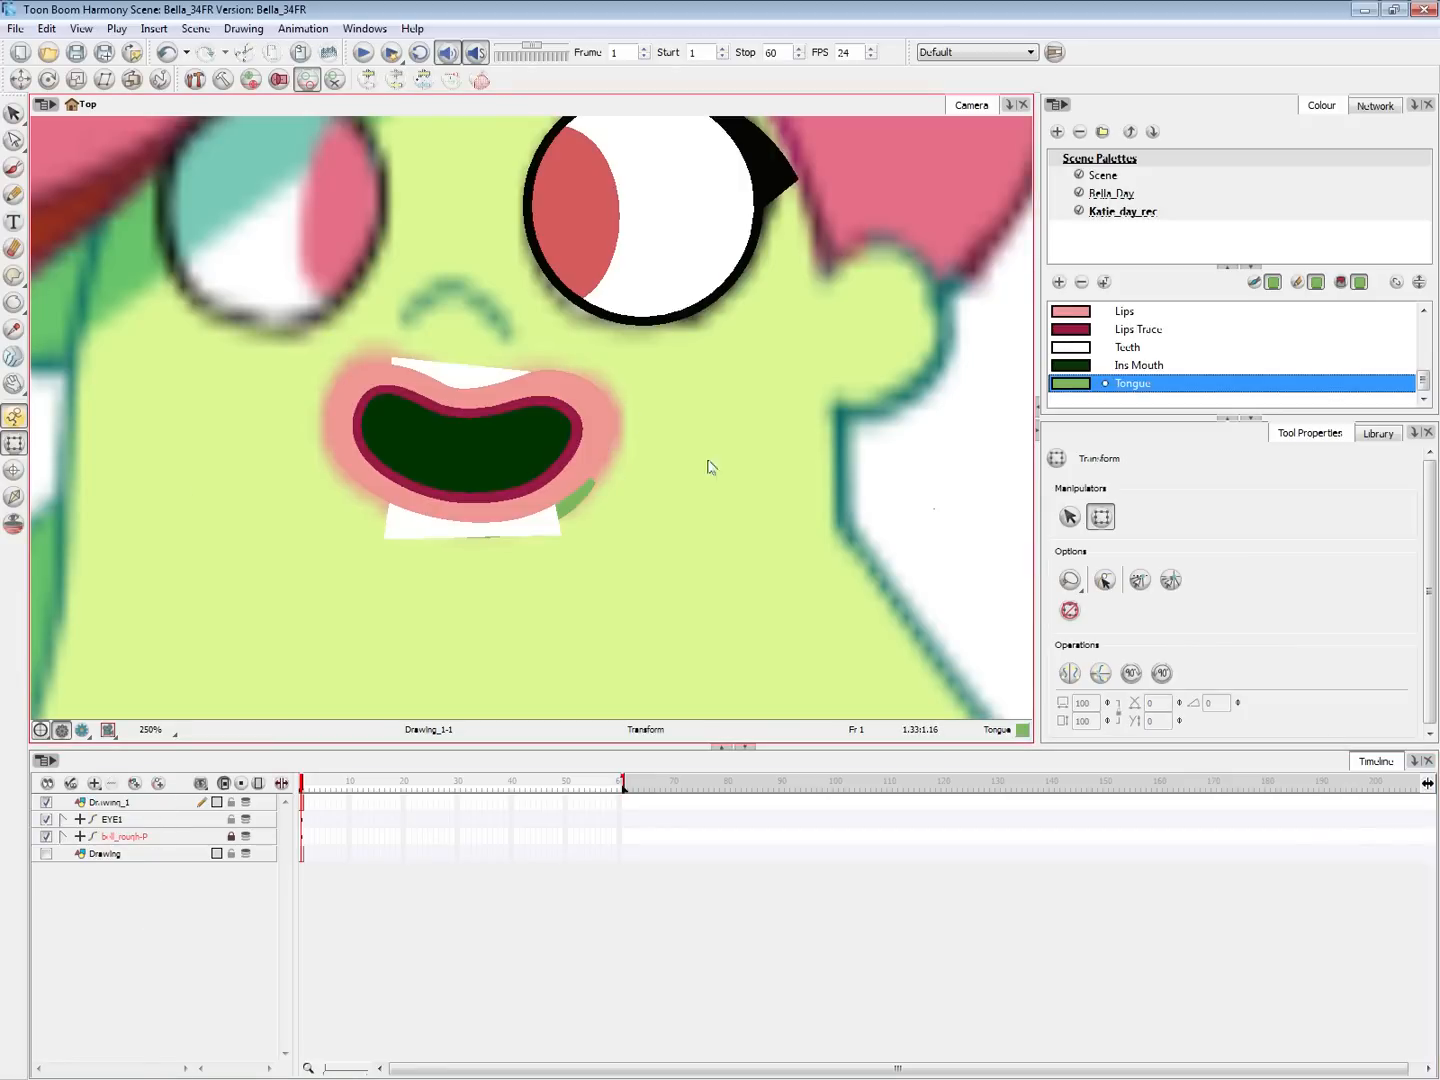
click(529, 525)
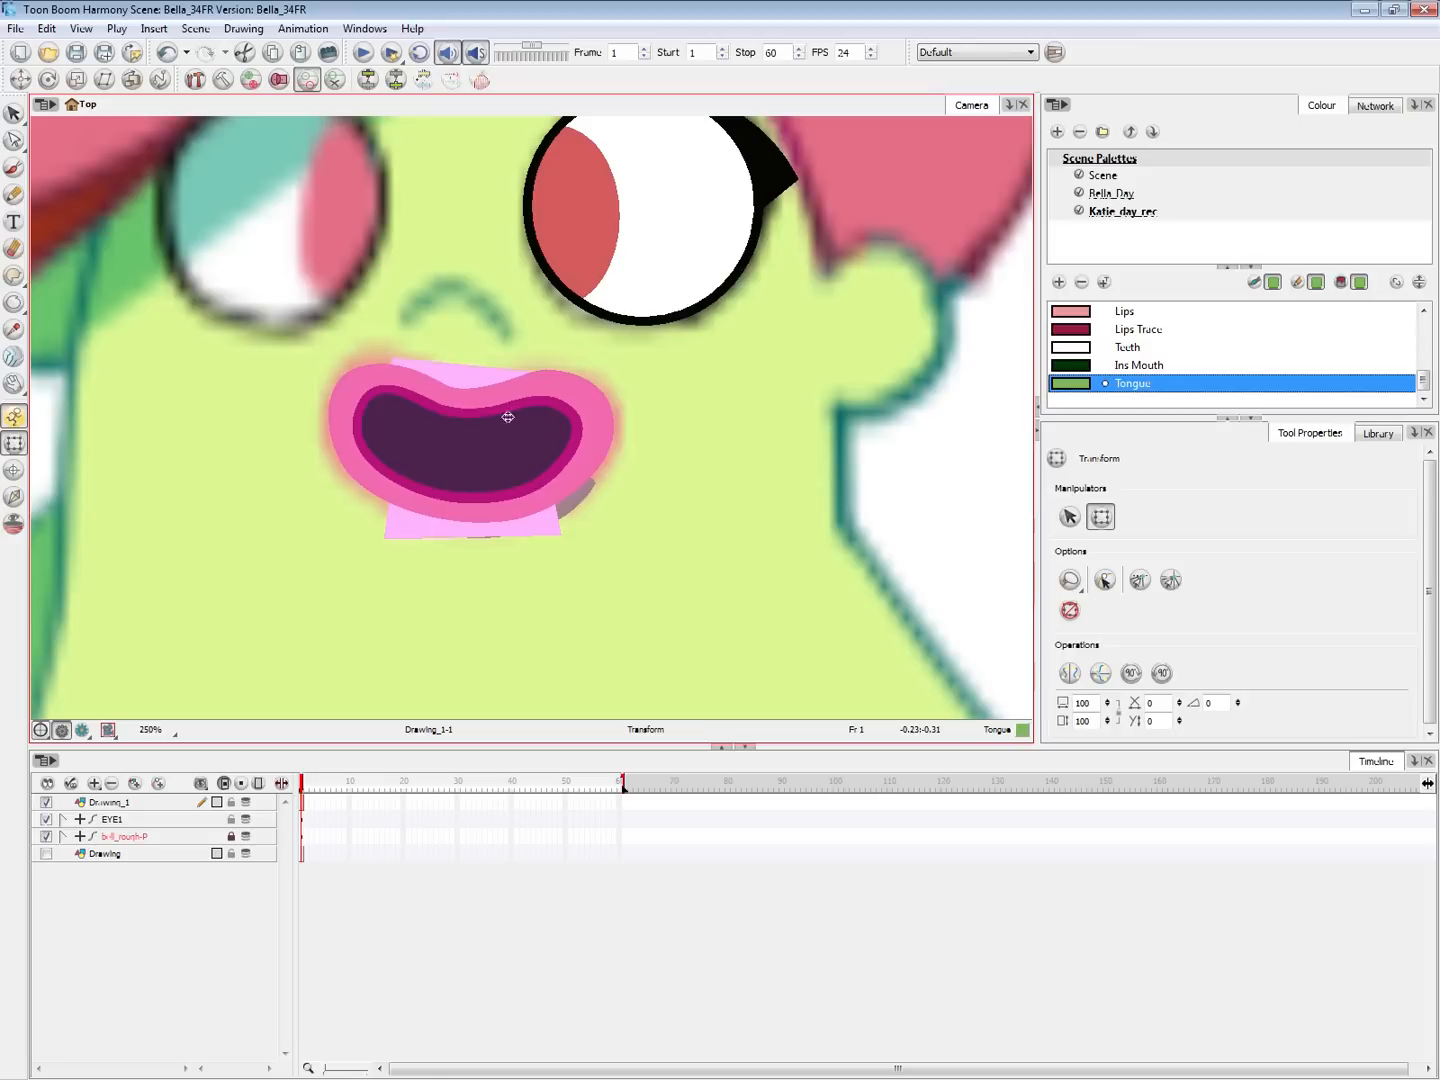
key(Escape)
click(519, 466)
click(932, 448)
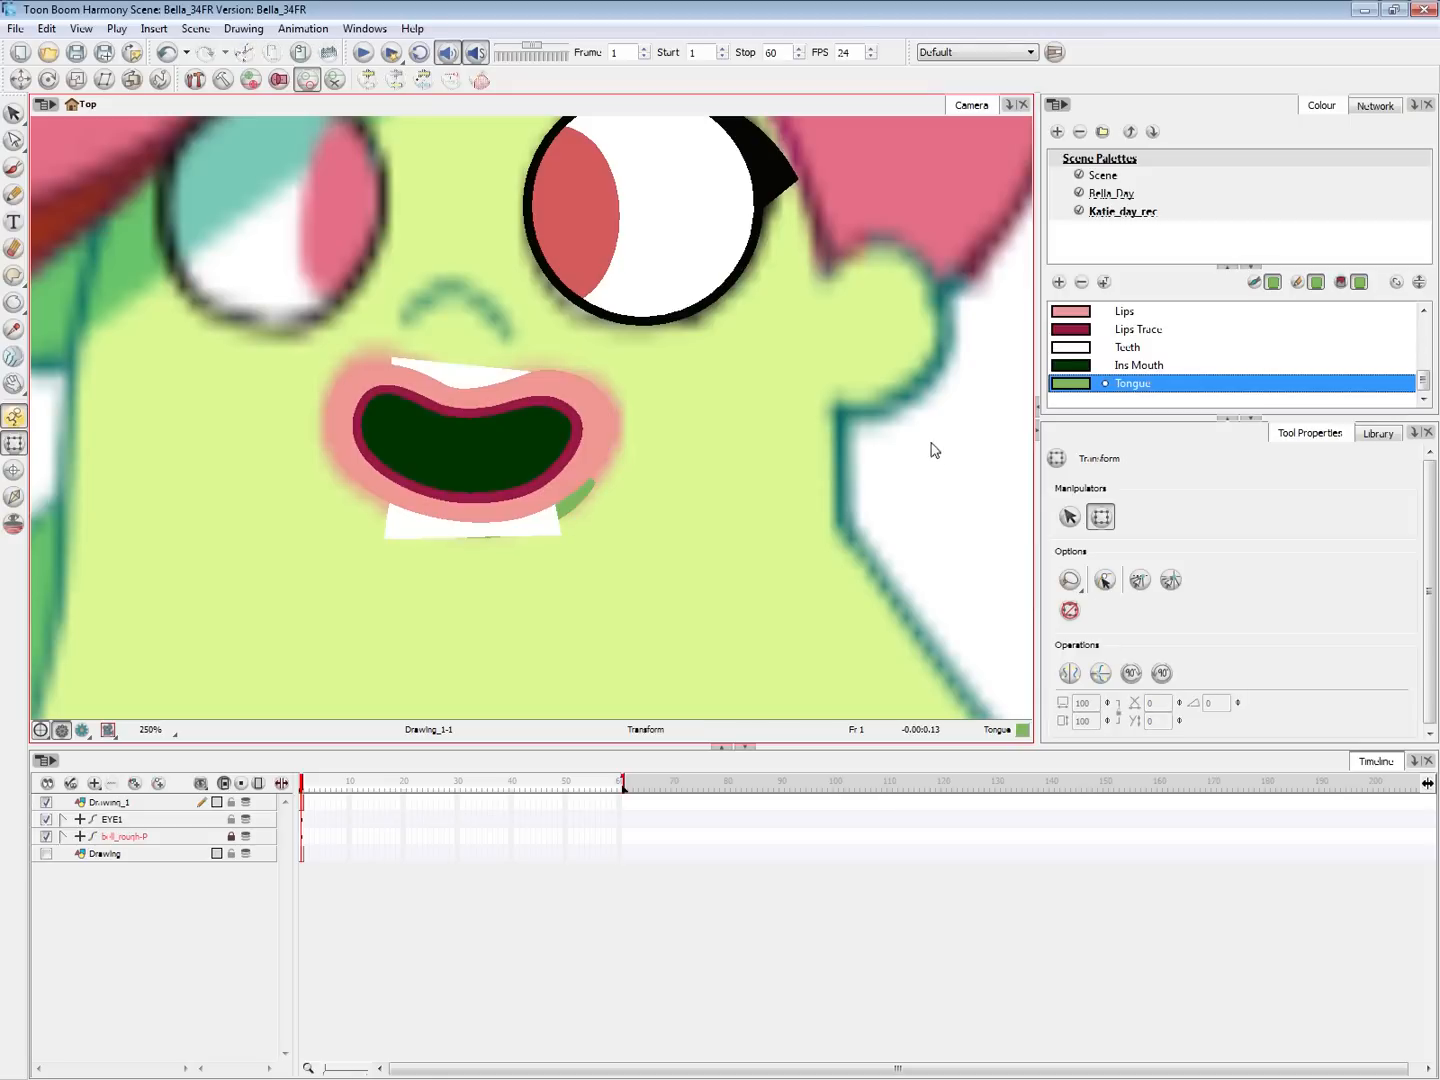
click(516, 482)
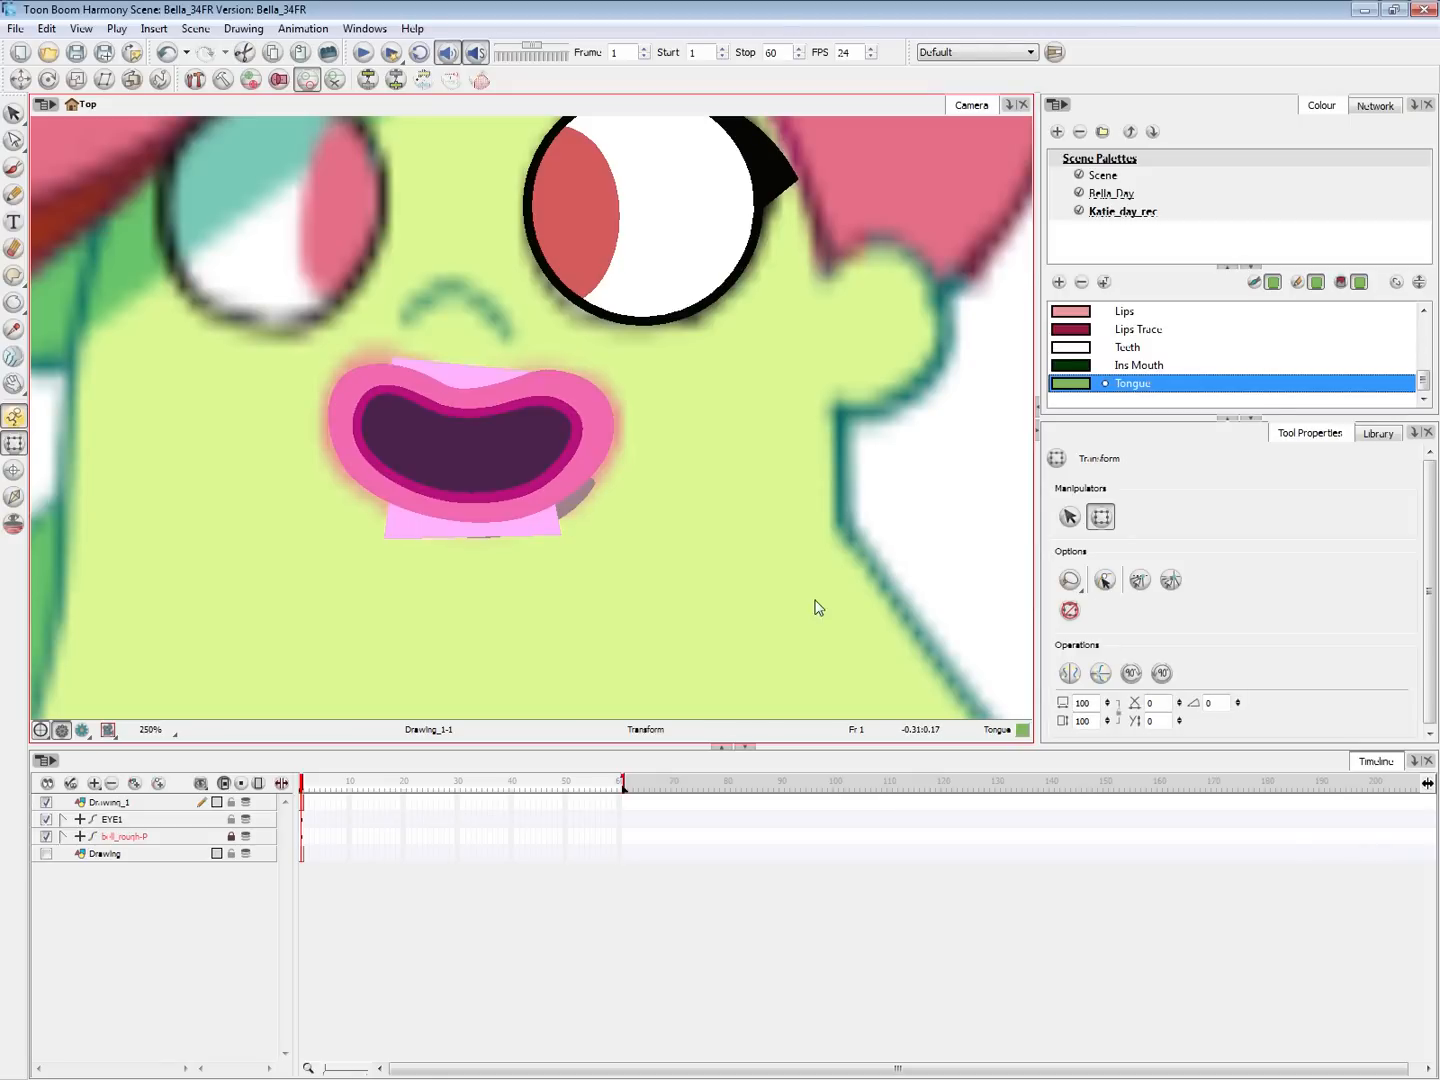
click(462, 984)
click(114, 803)
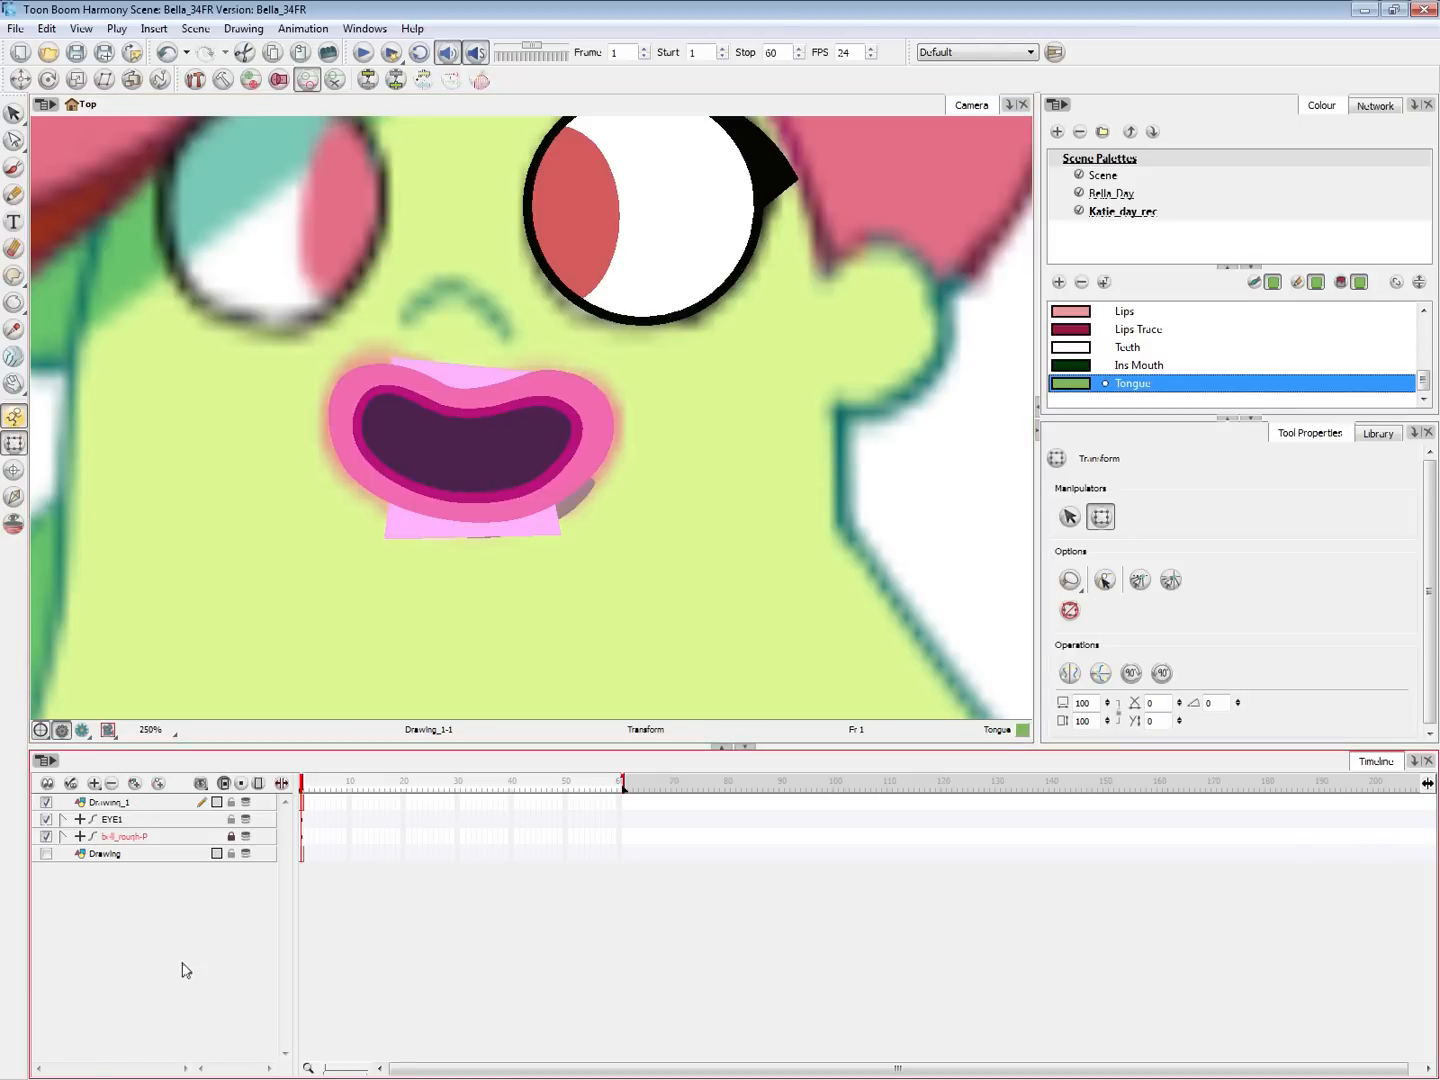
click(180, 973)
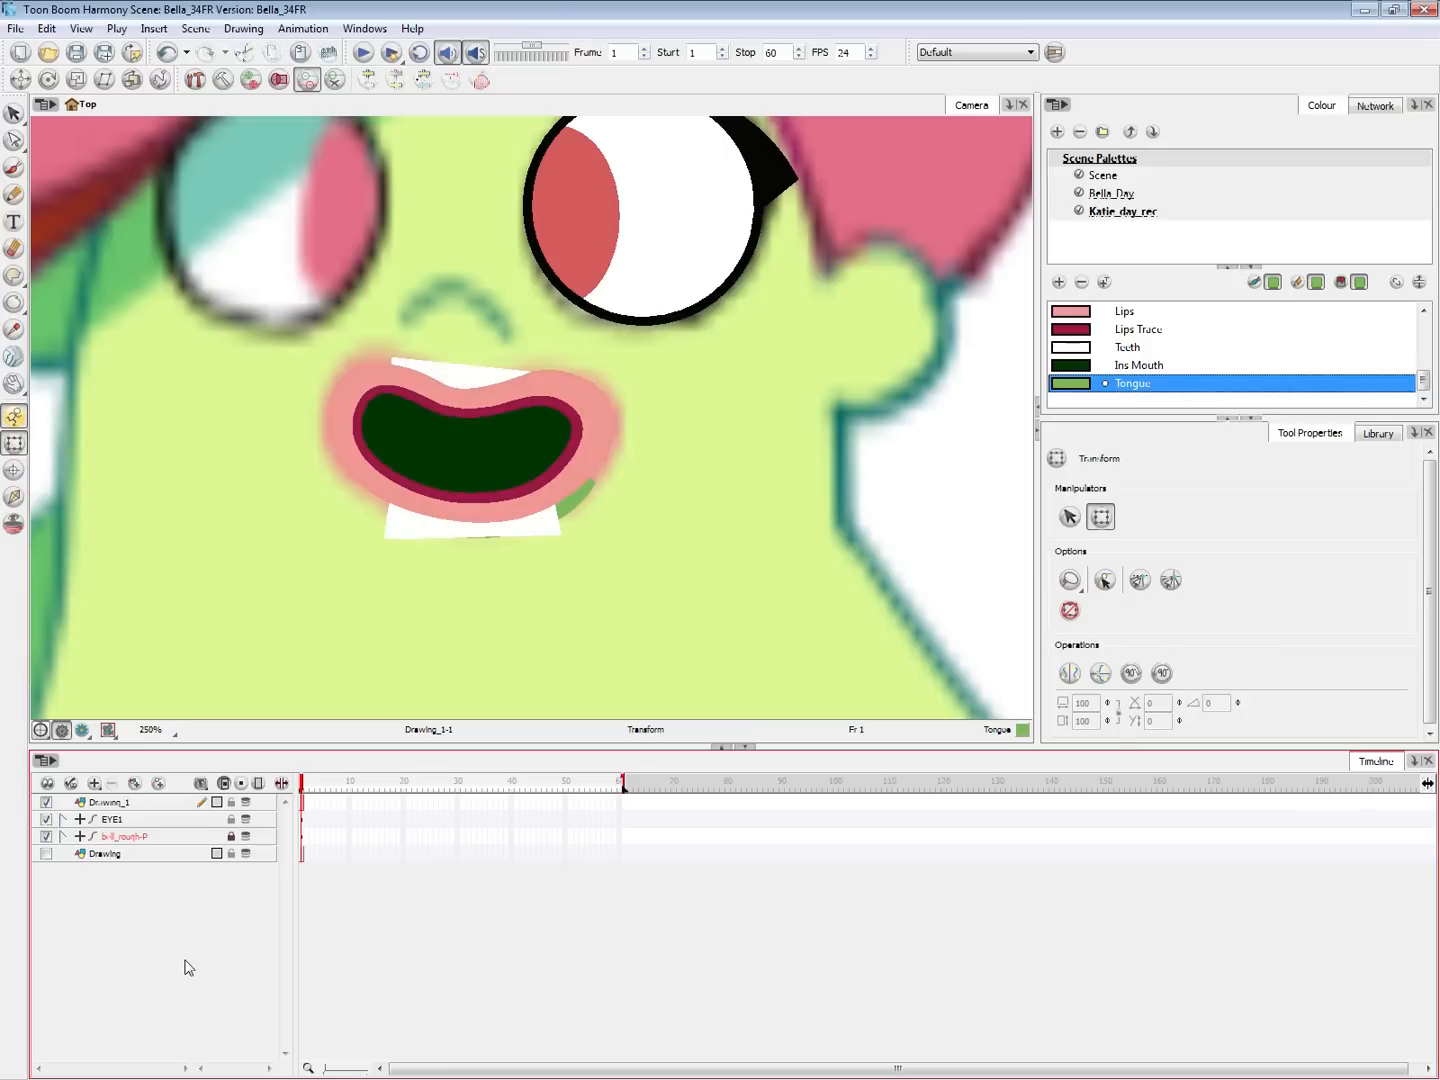
Extend the exposure of the Drawing_1 mouth layer to frame 60 and hide the rough reference layer
click(129, 806)
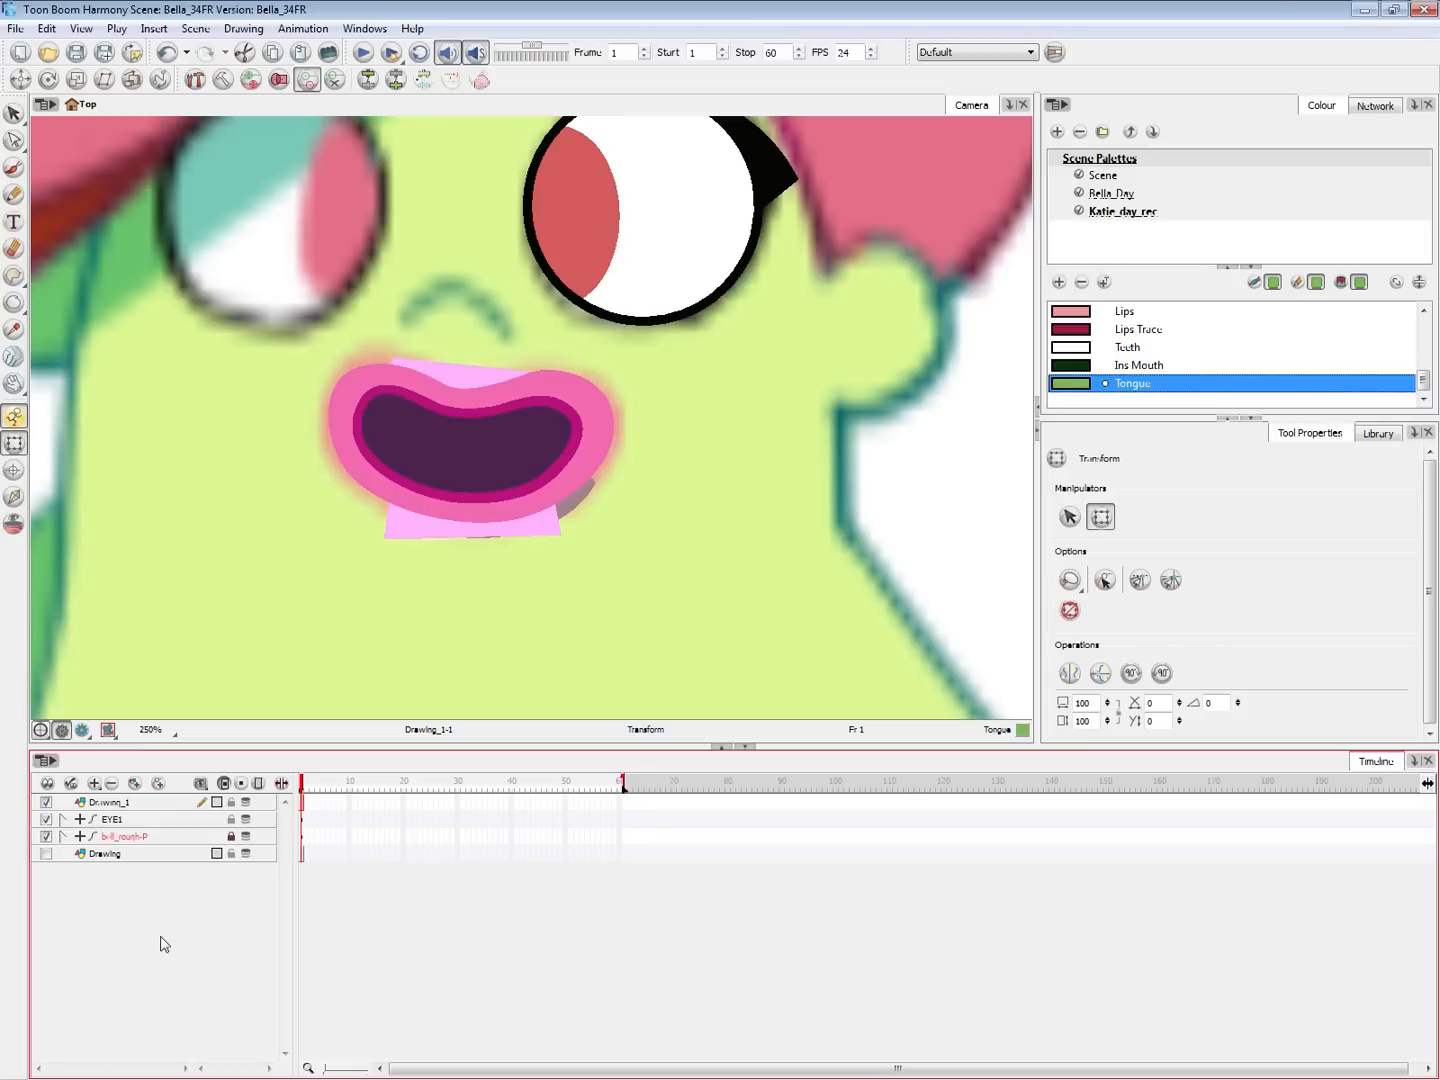
drag(617, 807, 303, 808)
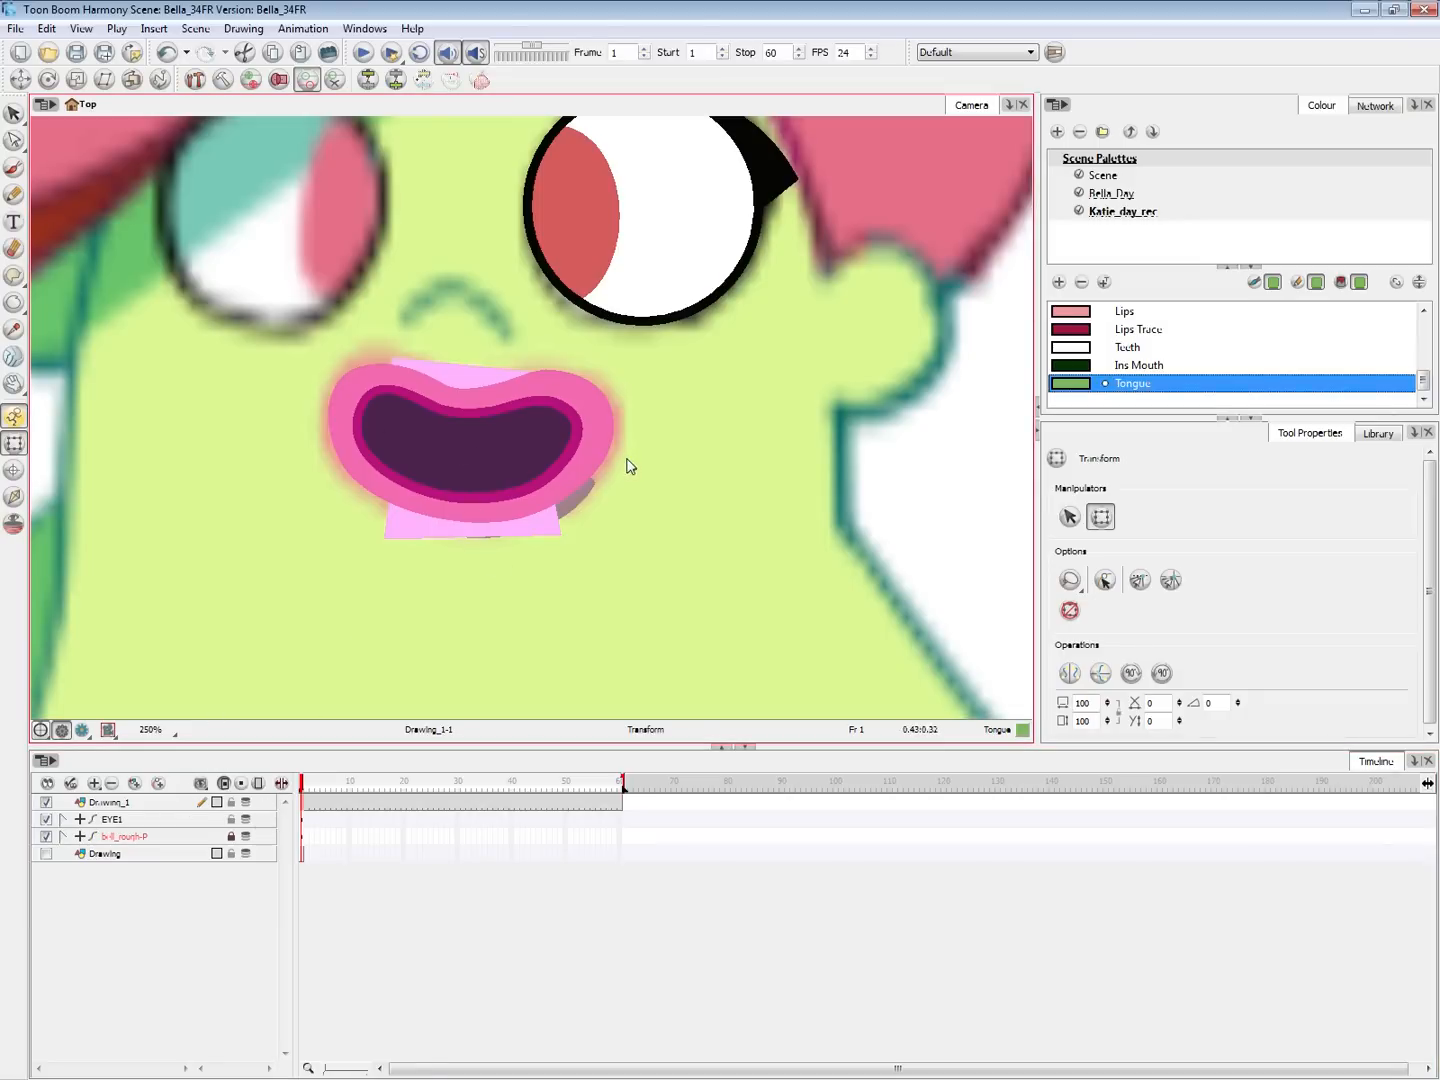
click(46, 836)
click(80, 925)
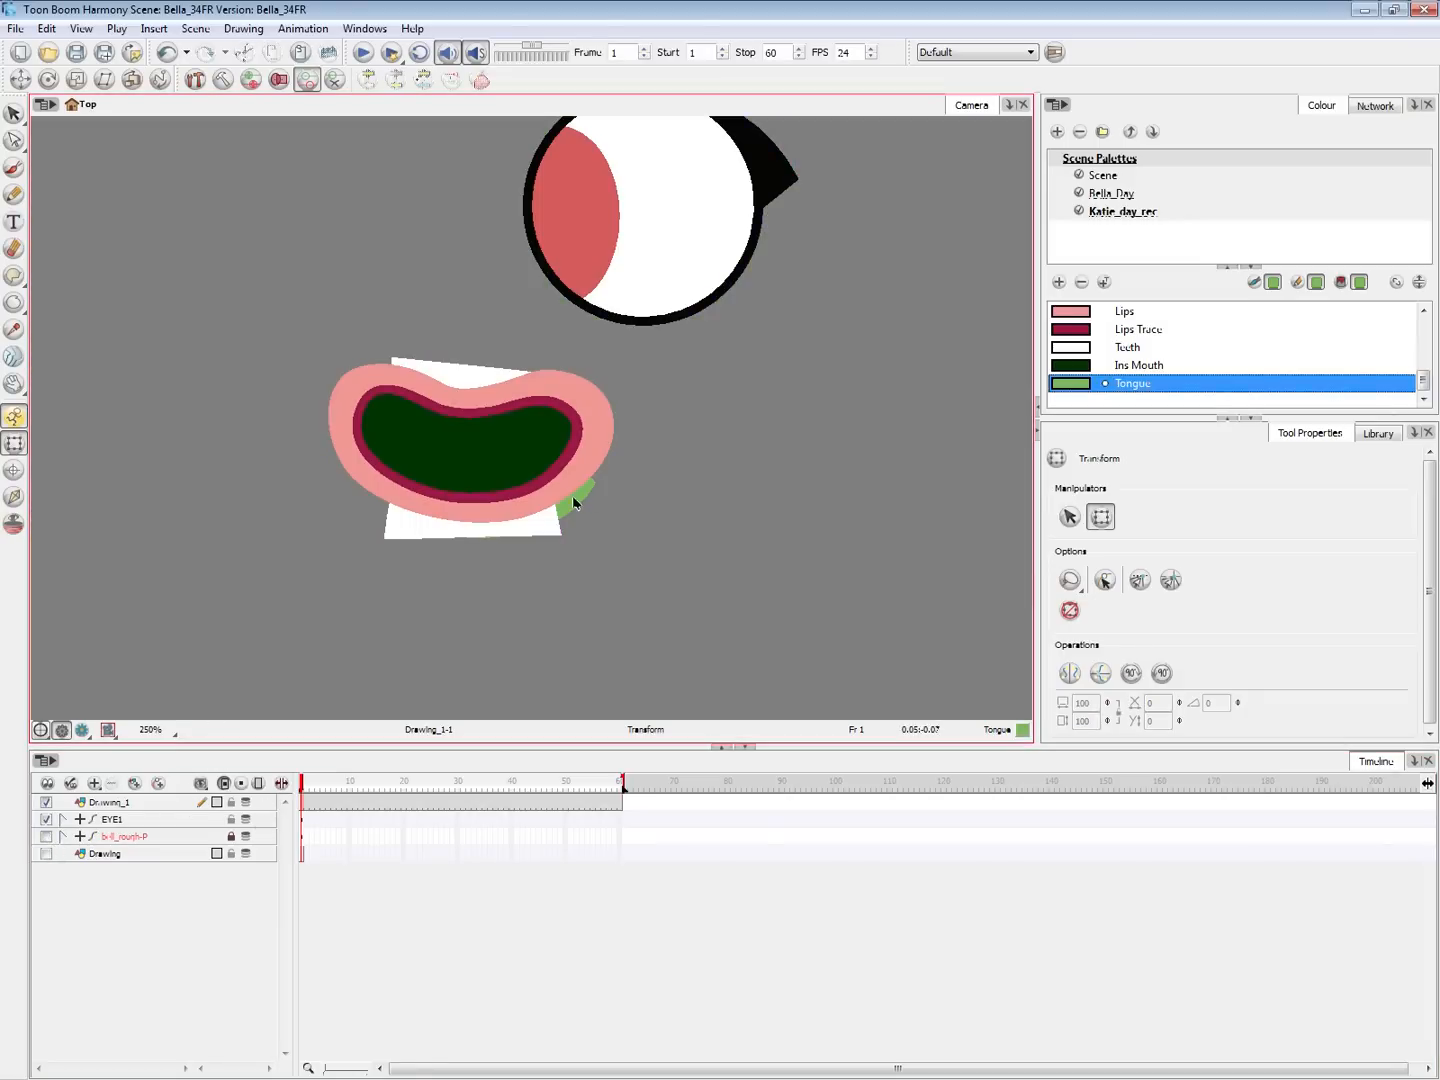
In the Network view, move the Drawing_1 module clear of the others and place a copy of the eye's composite below it
key(alt+Tab)
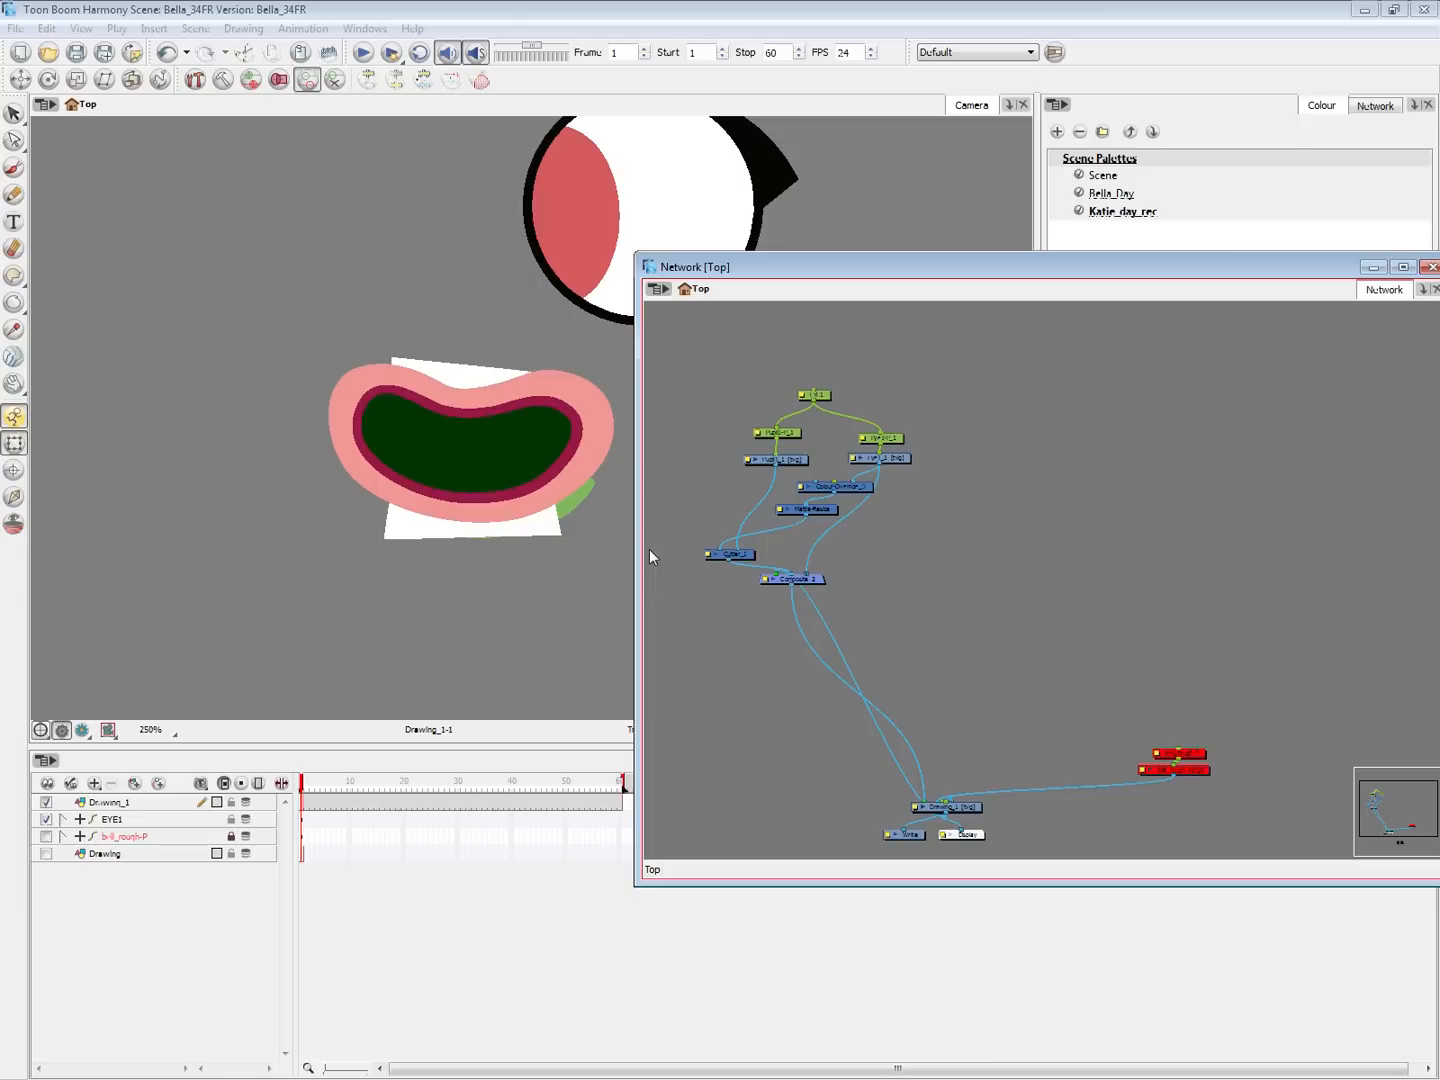
drag(964, 809, 1121, 482)
mouse_move(779, 574)
mouse_down()
mouse_move(804, 570)
mouse_move(942, 802)
mouse_move(1263, 684)
mouse_move(820, 579)
mouse_up()
click(816, 581)
key(ctrl+c)
key(ctrl+v)
drag(1275, 682, 1014, 611)
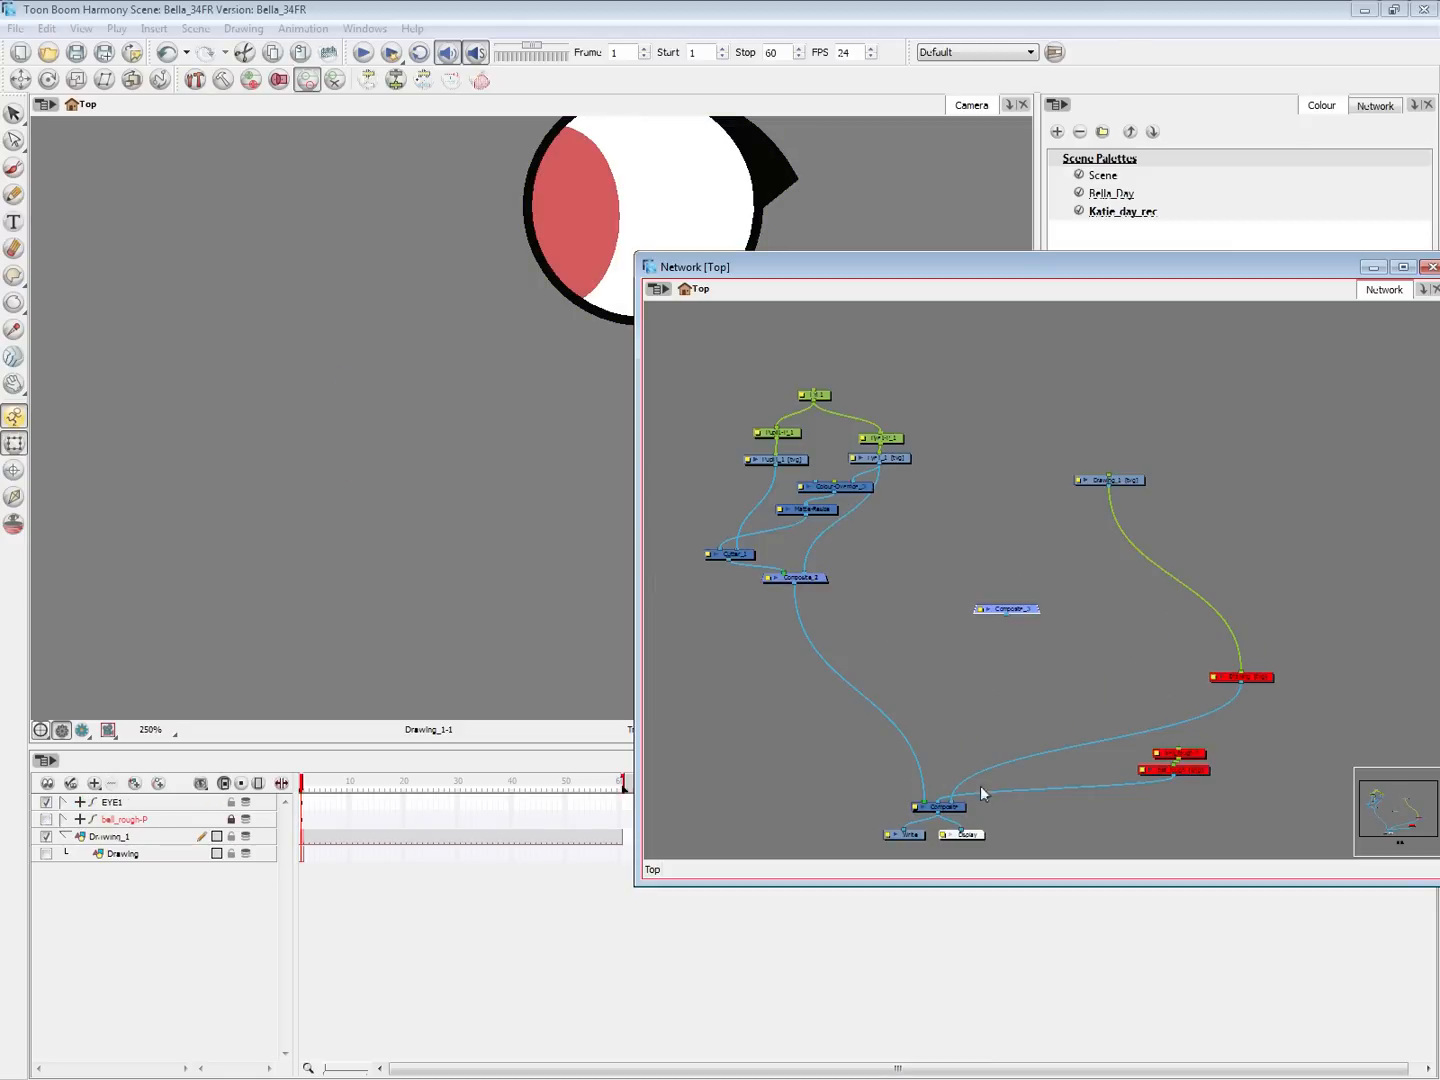
Move the disabled Drawing module aside and connect the mouth's copied composite to the main Composite
mouse_move(1263, 679)
mouse_down()
mouse_move(1179, 686)
mouse_move(1332, 670)
mouse_up()
drag(948, 801, 1006, 605)
drag(1007, 614, 942, 801)
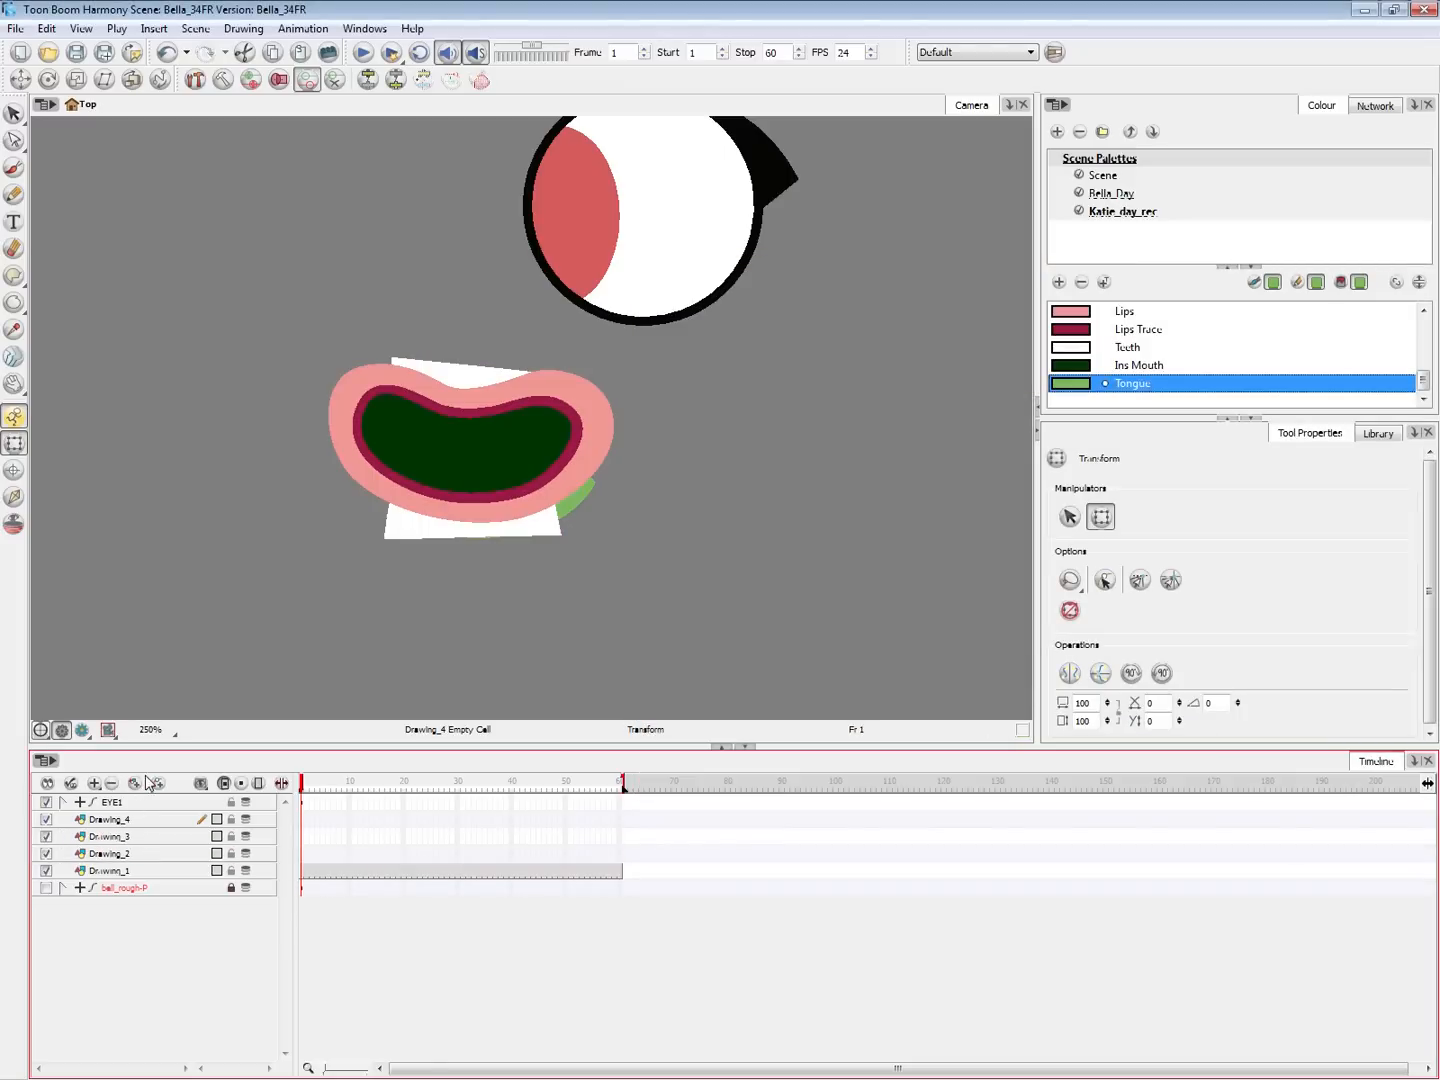
Undo the addition of the three extra drawing layers
click(151, 955)
key(ctrl+z)
key(ctrl+z)
key(ctrl+z)
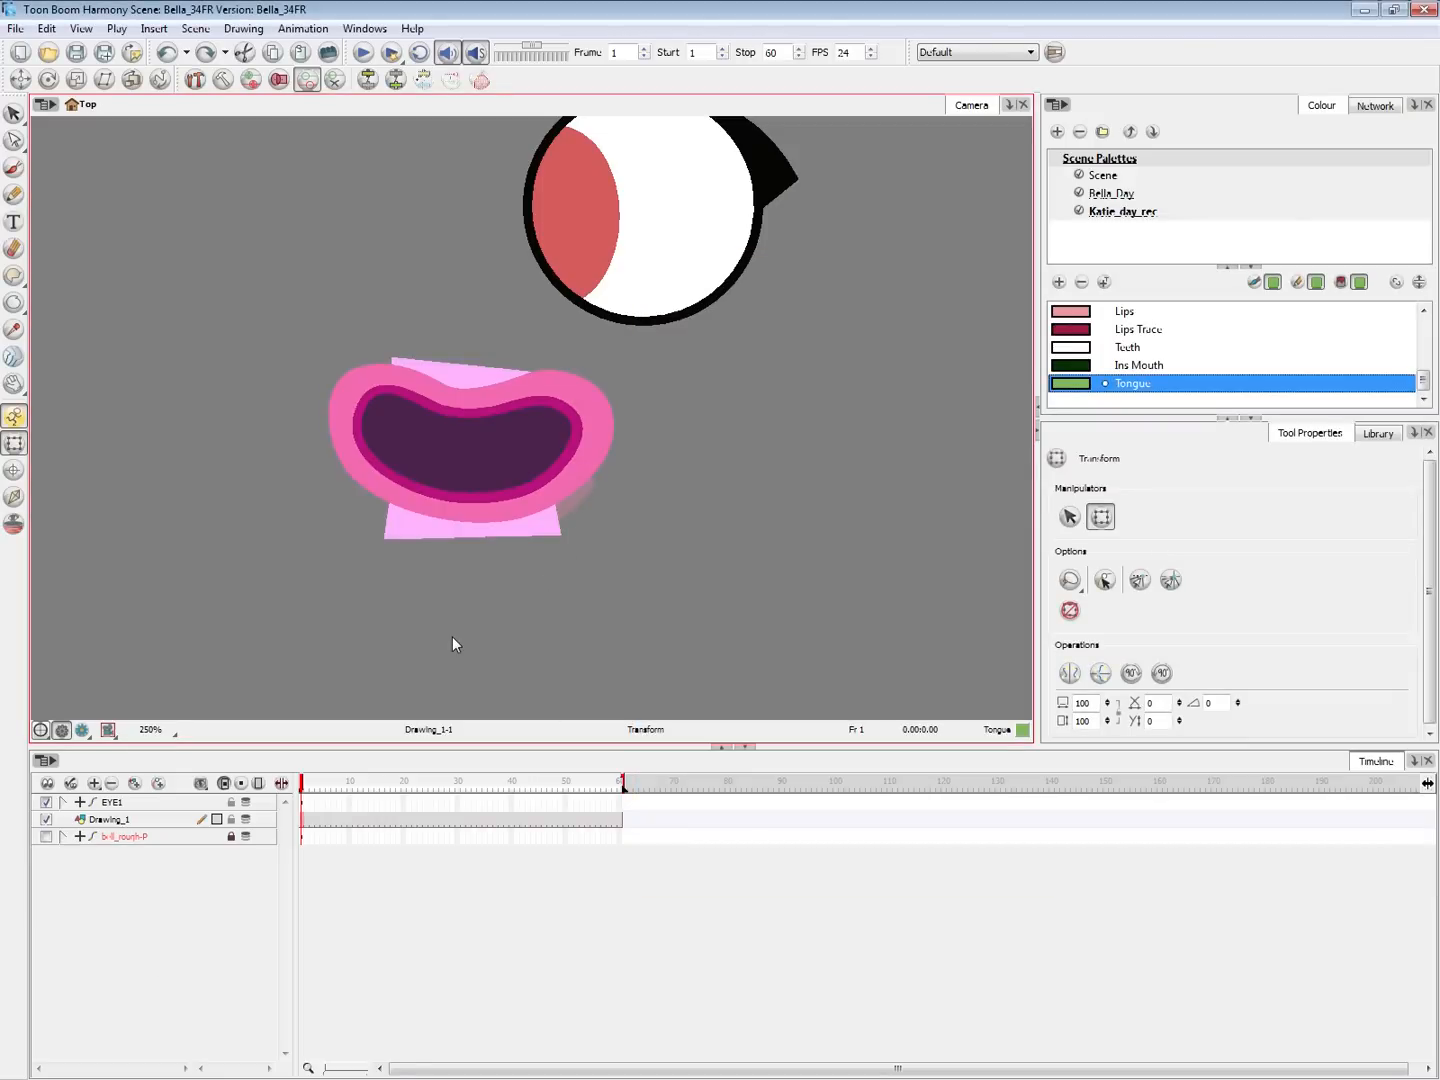
Align the Drawing_1 module directly above its composite in the Network view and clear the selection
key(alt+Tab)
click(1202, 511)
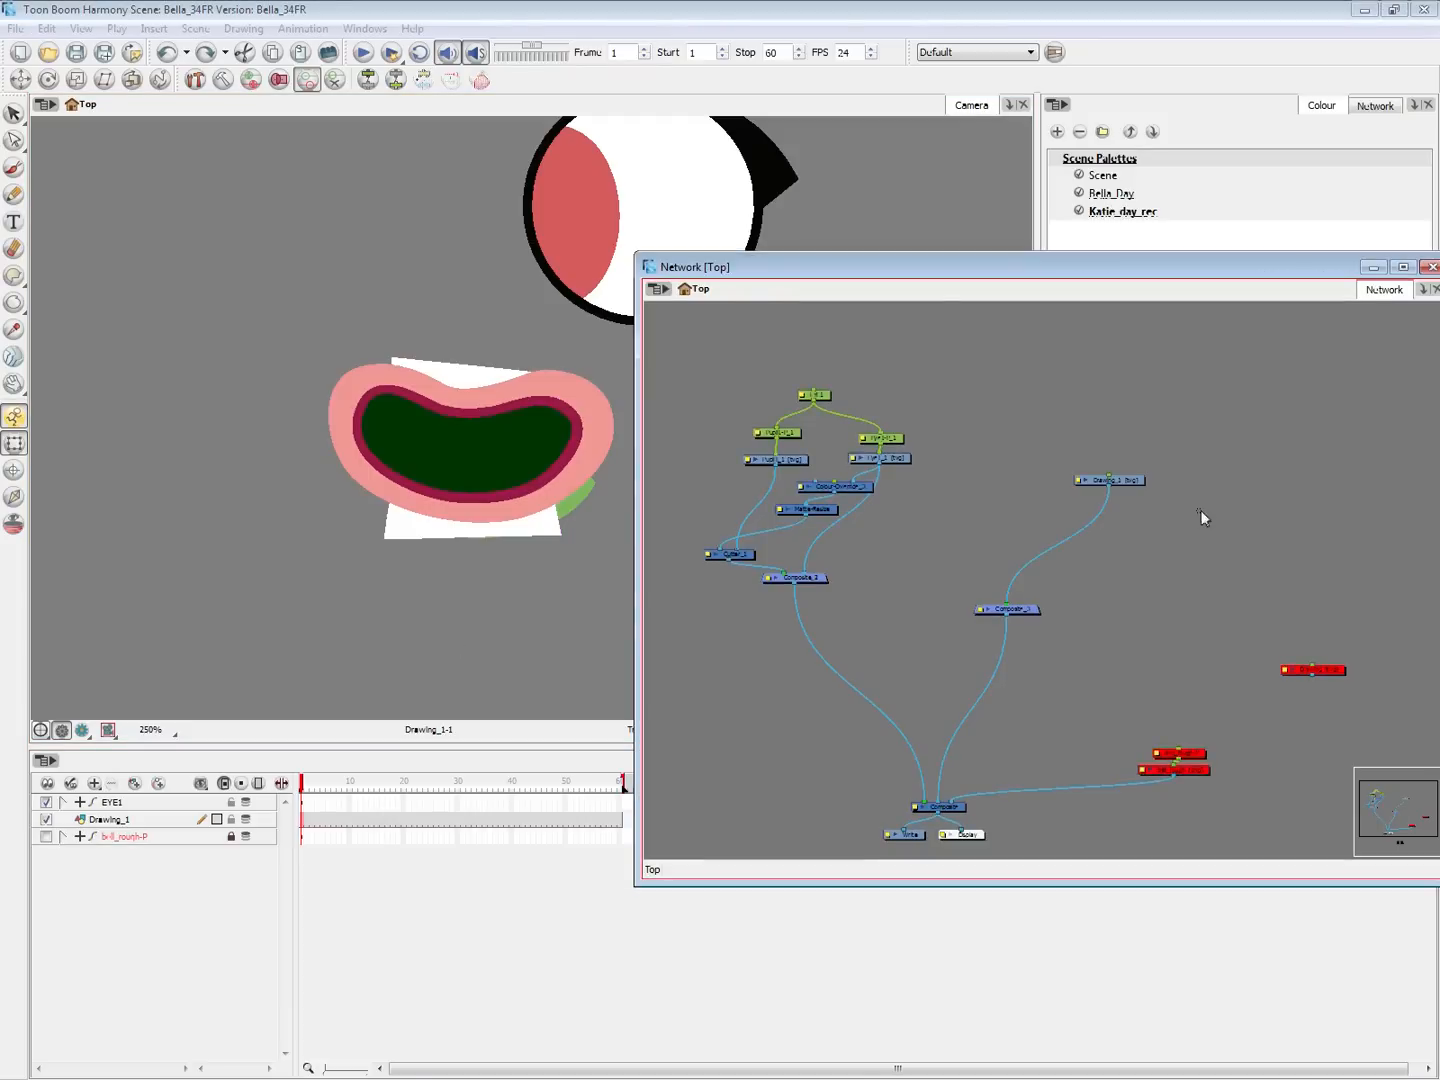
drag(1124, 478, 1032, 466)
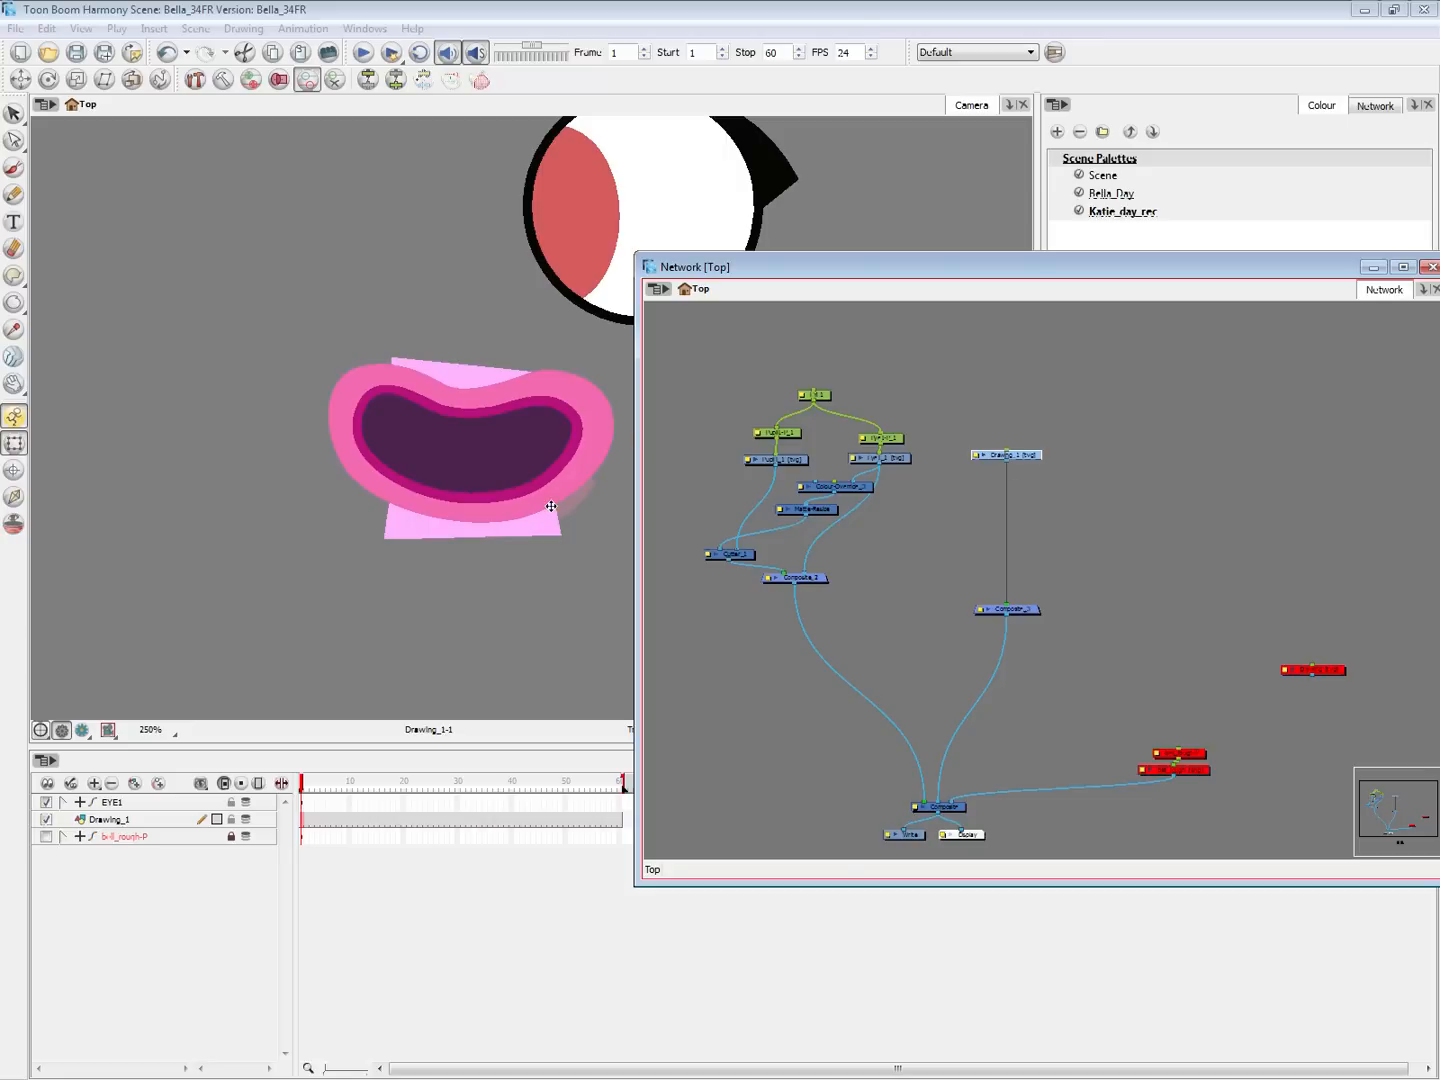
click(350, 604)
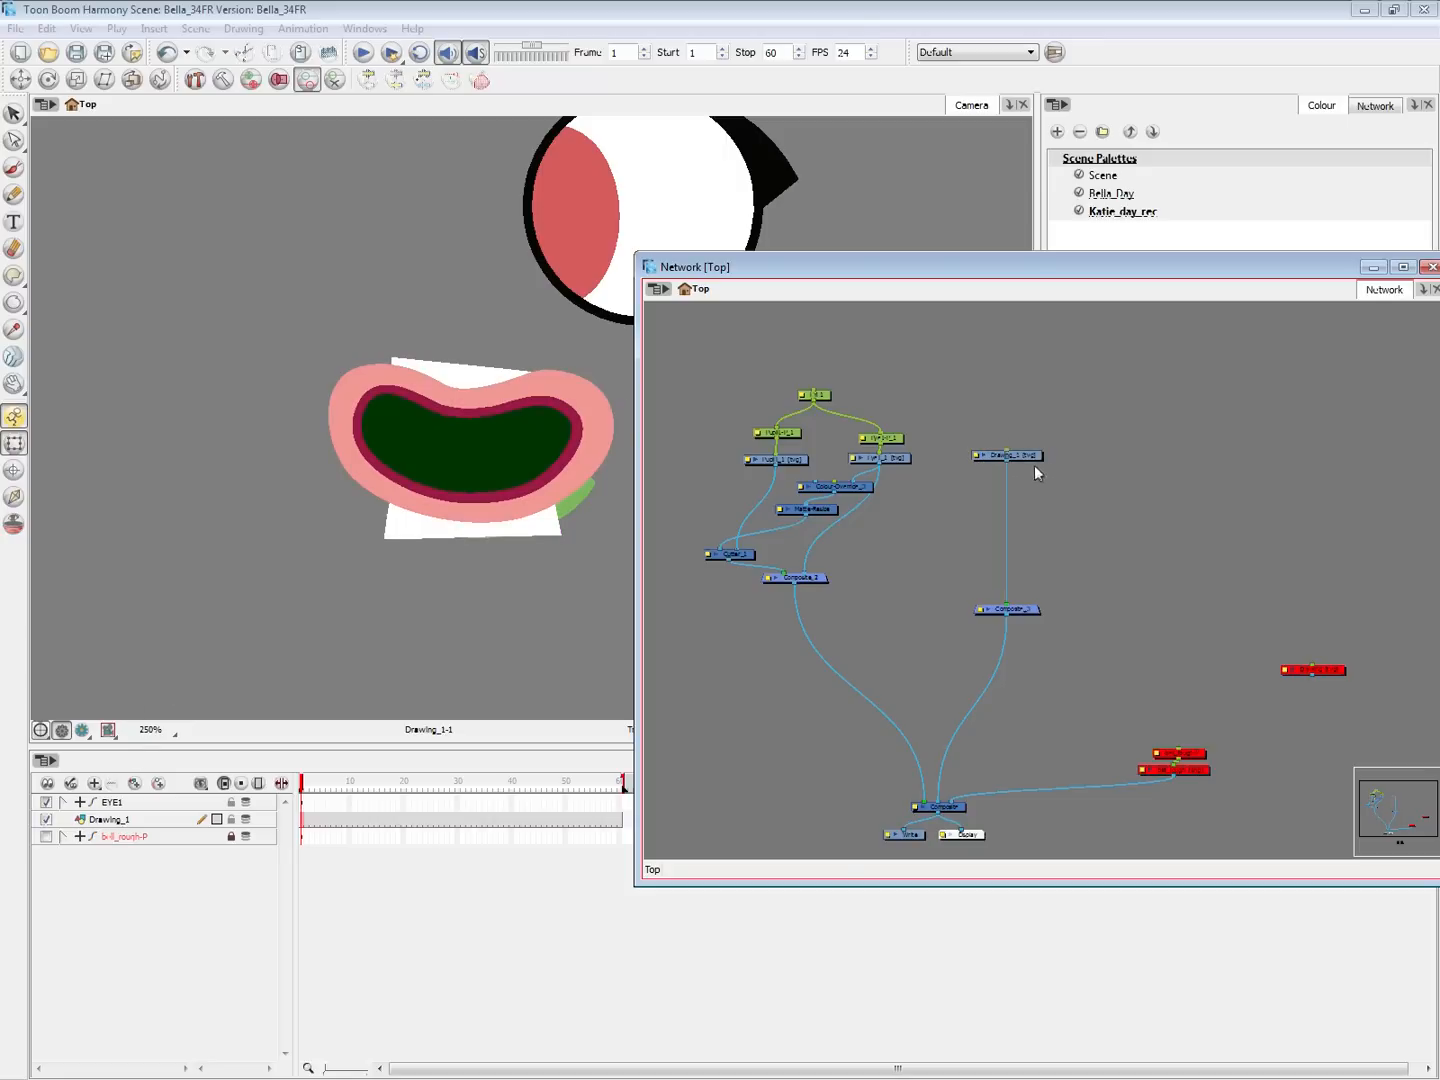
Paste three copies of the Drawing_1 module and line them up in a row beside it
drag(1043, 492, 915, 529)
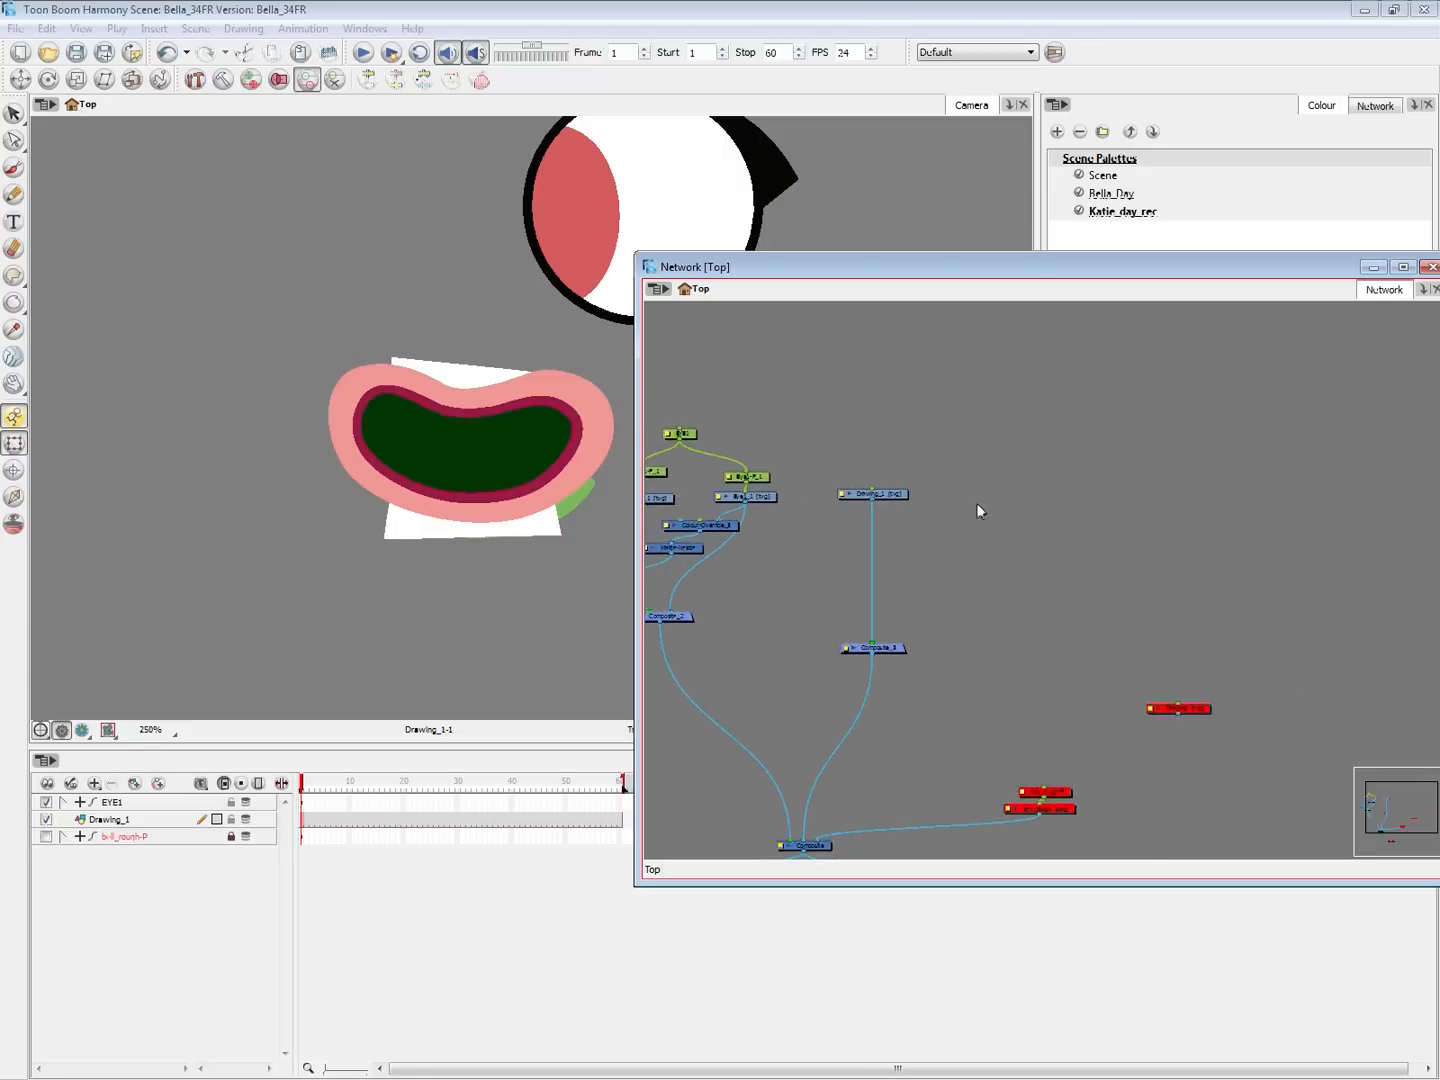
scroll(980, 502, up, 1)
drag(937, 421, 844, 510)
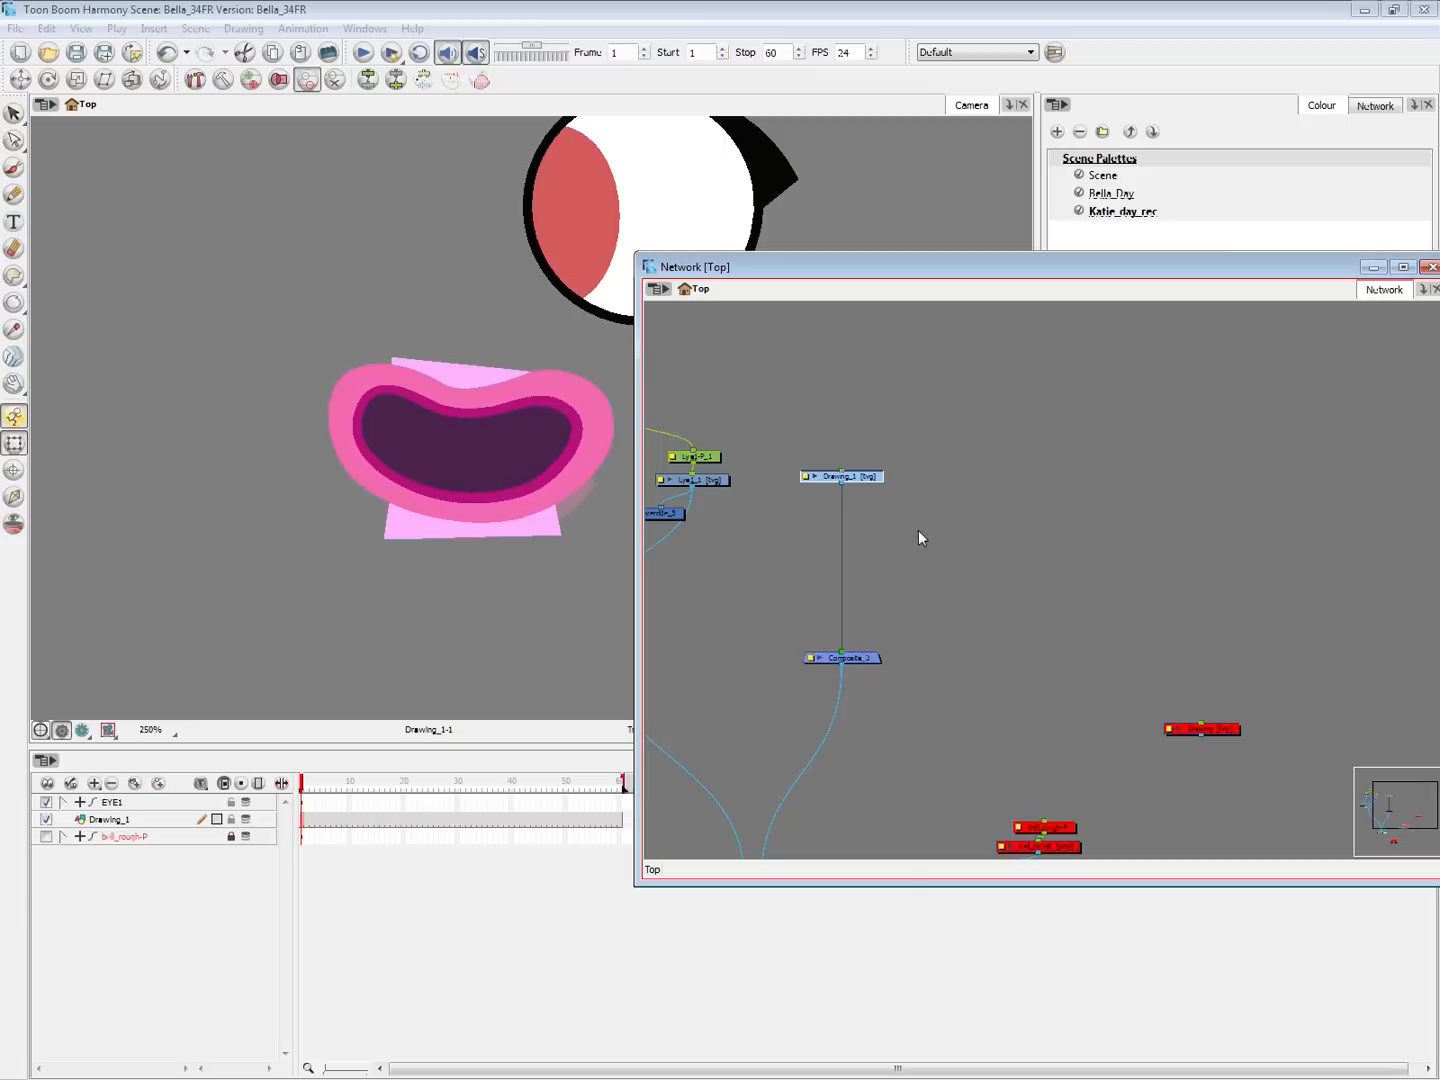
key(ctrl+v)
key(ctrl+v)
key(ctrl+v)
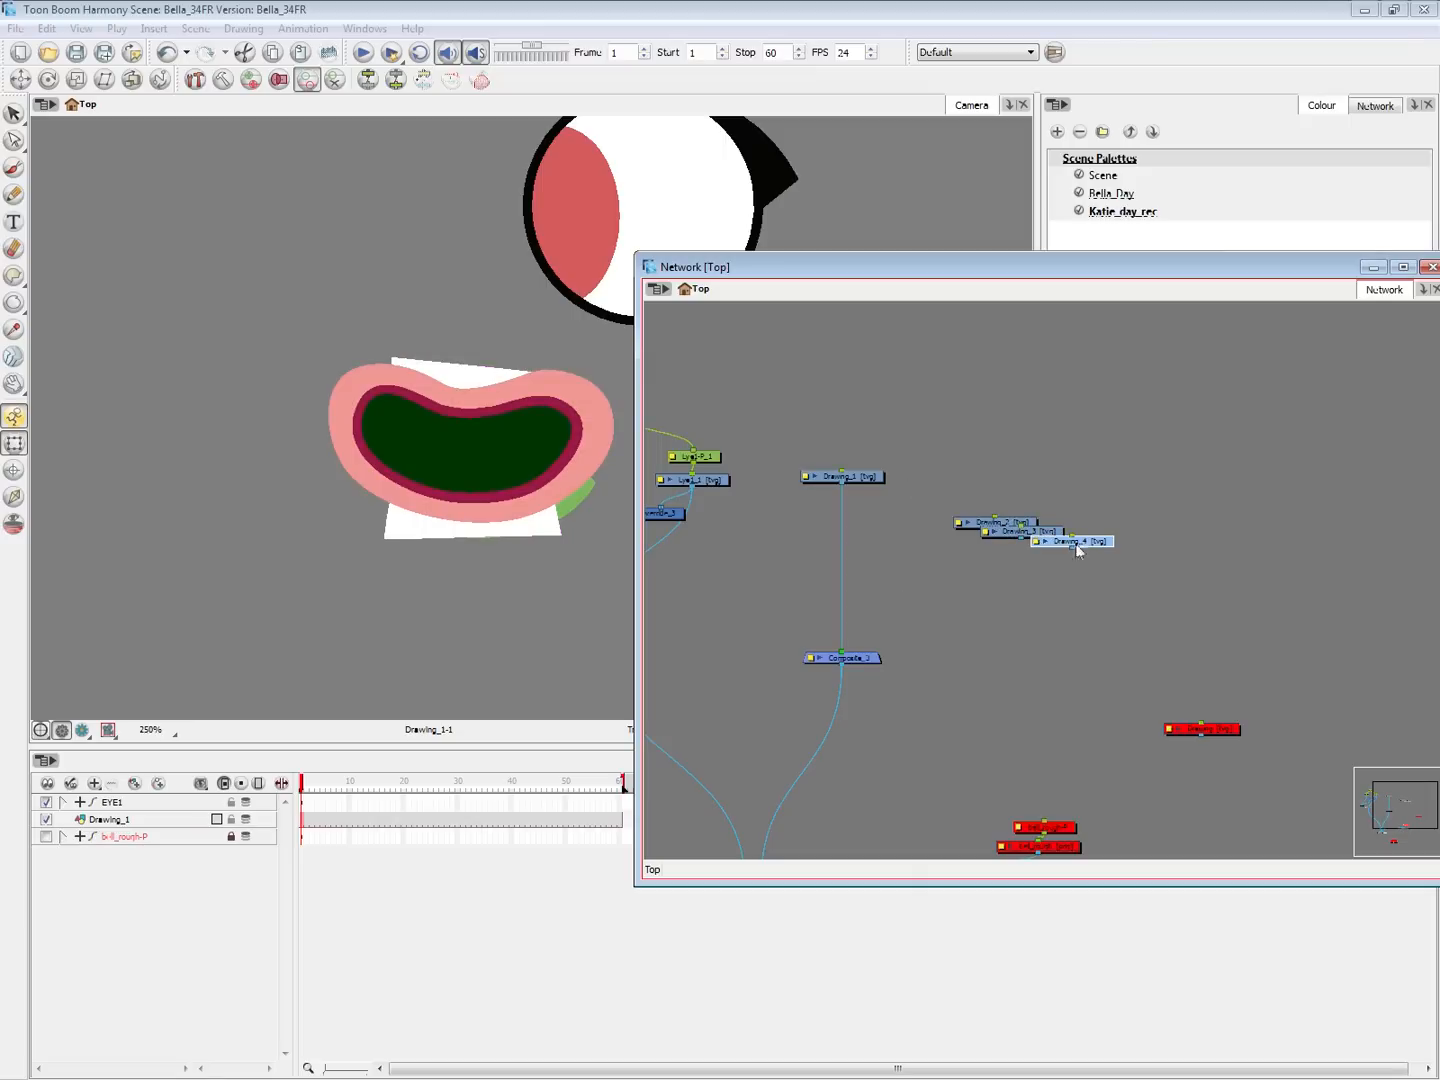
drag(1008, 522, 962, 472)
drag(1052, 528, 1162, 481)
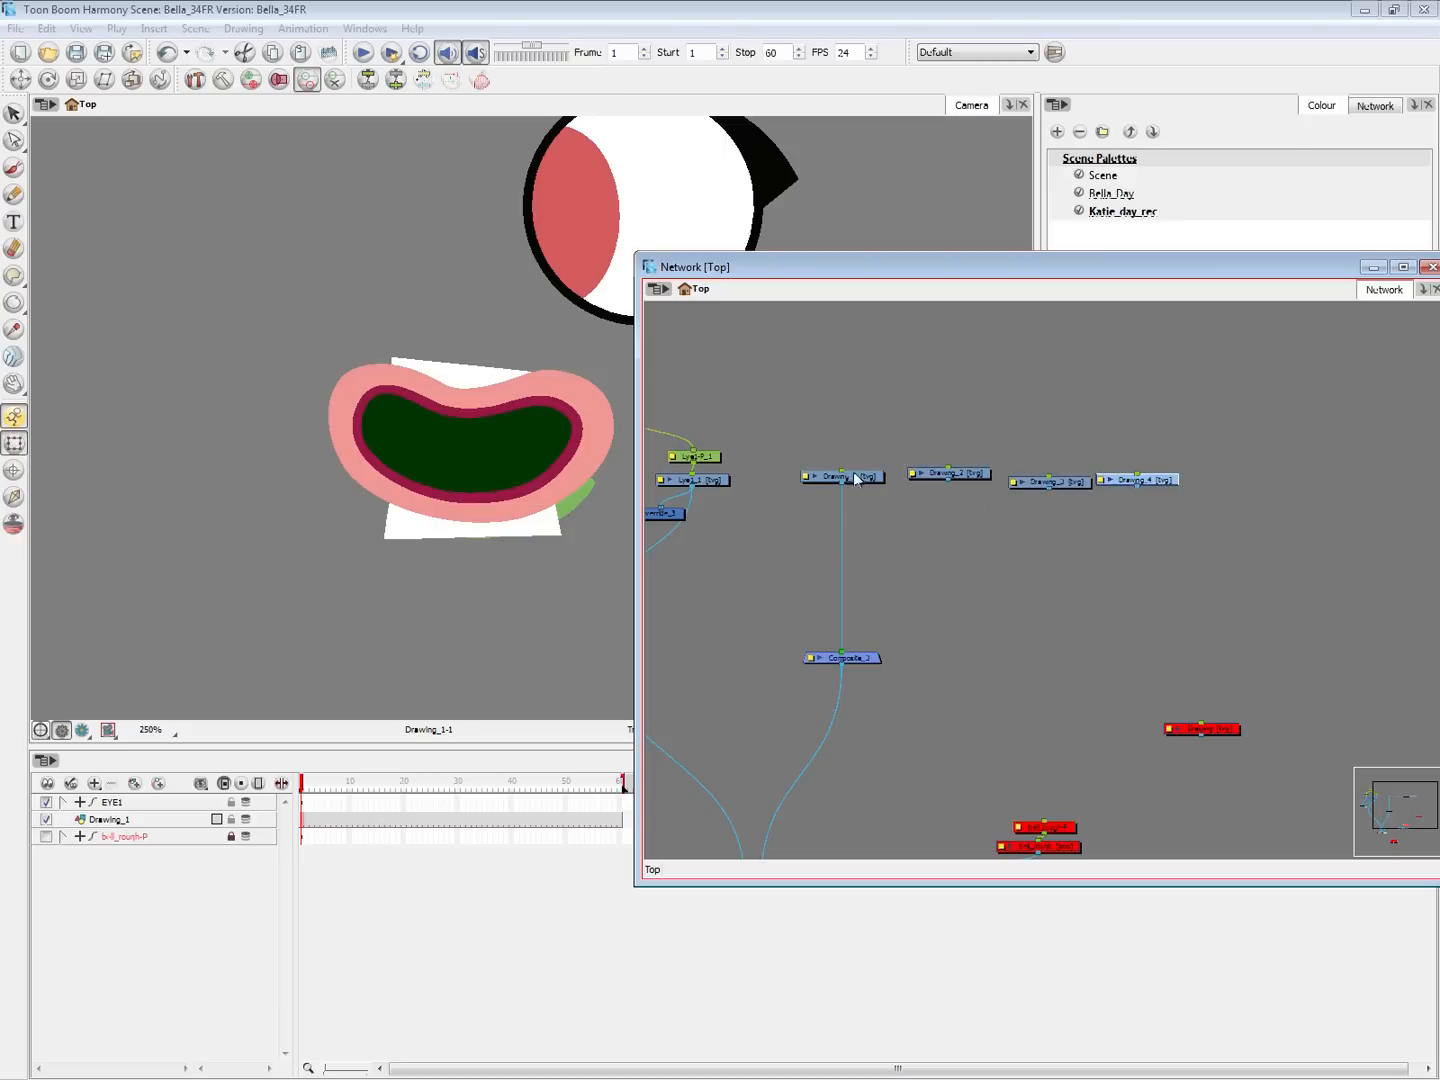
Paste an independent copy of the Drawing_1 module with Paste Special, always creating drawing files and new columns
click(866, 478)
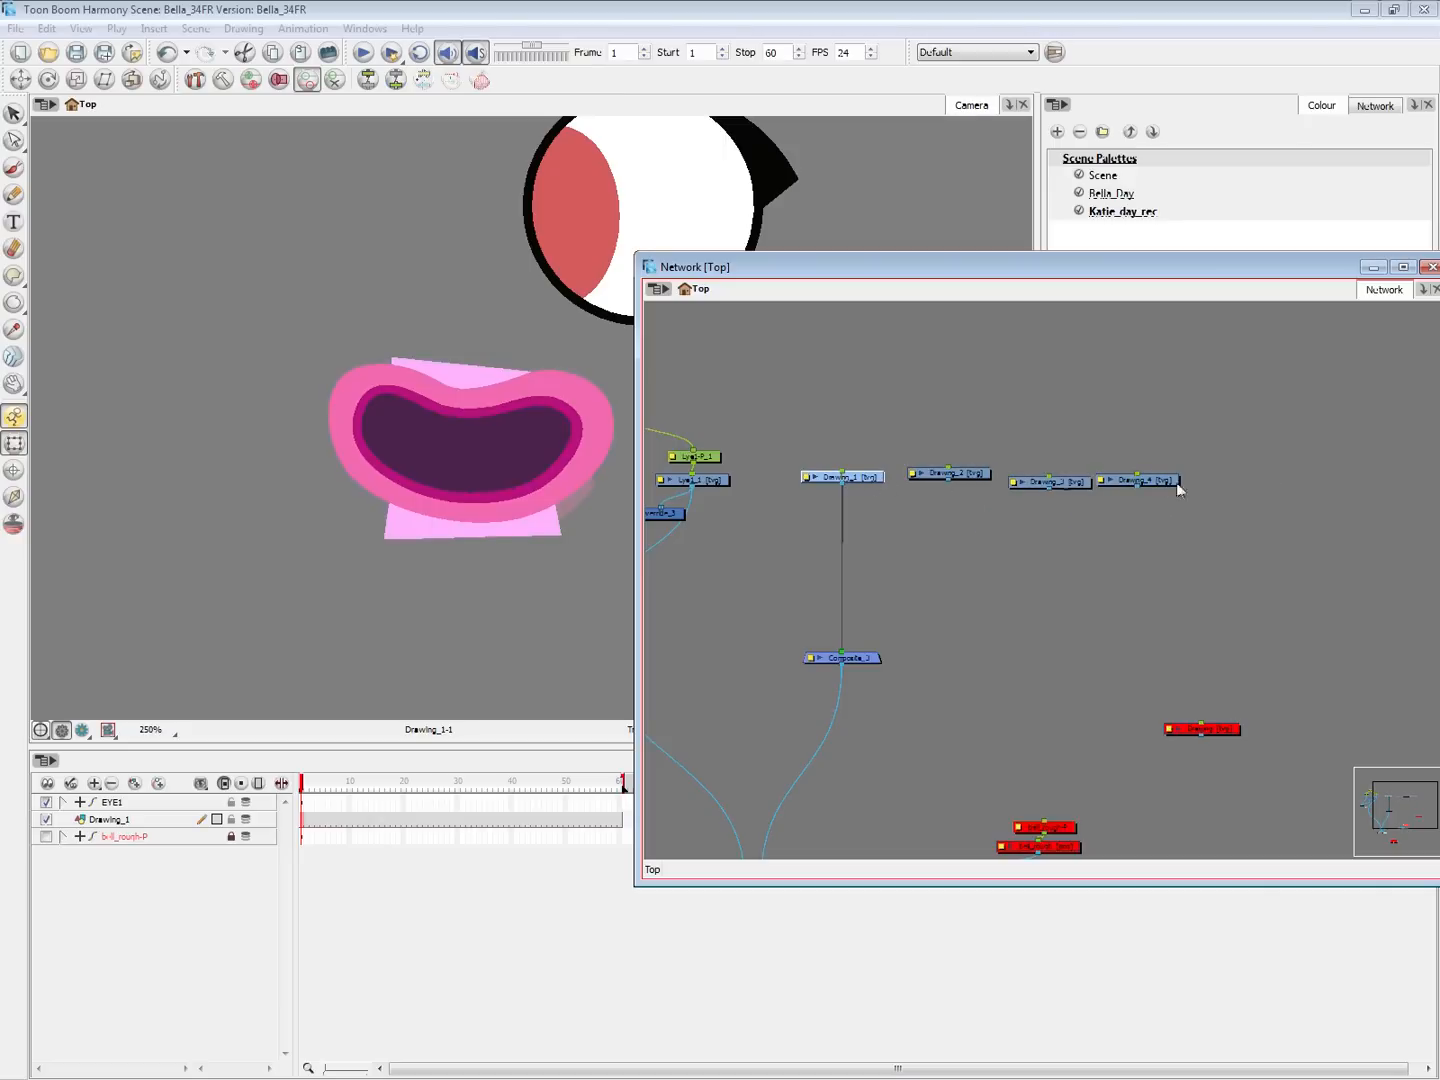
click(971, 607)
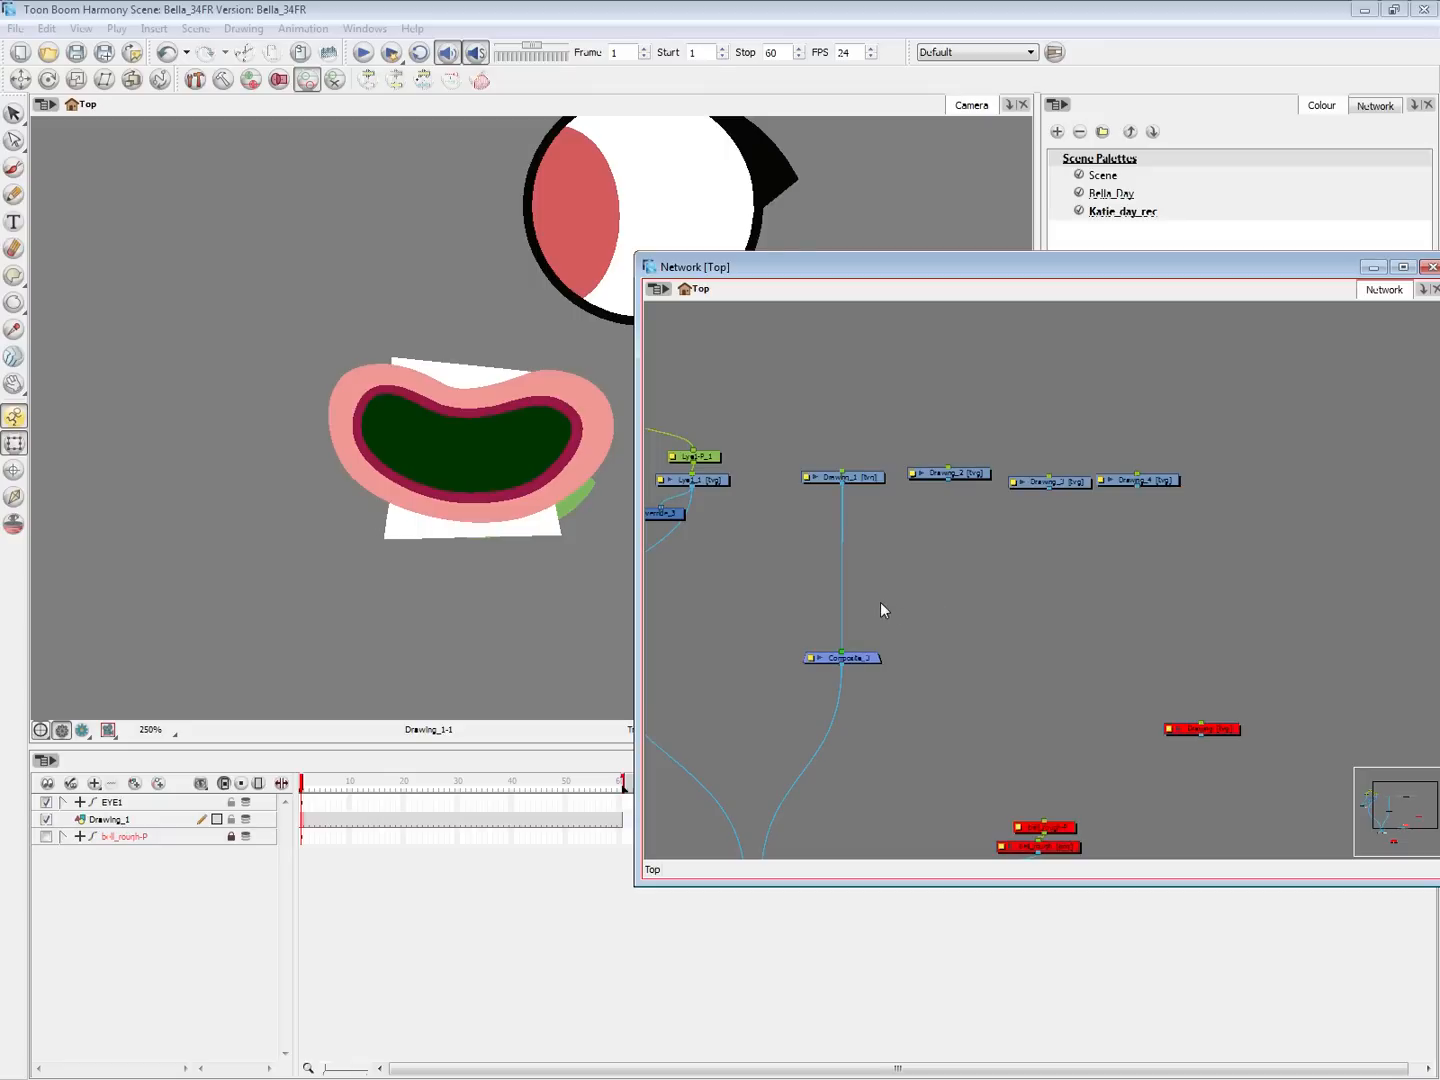
key(ctrl+shift+v)
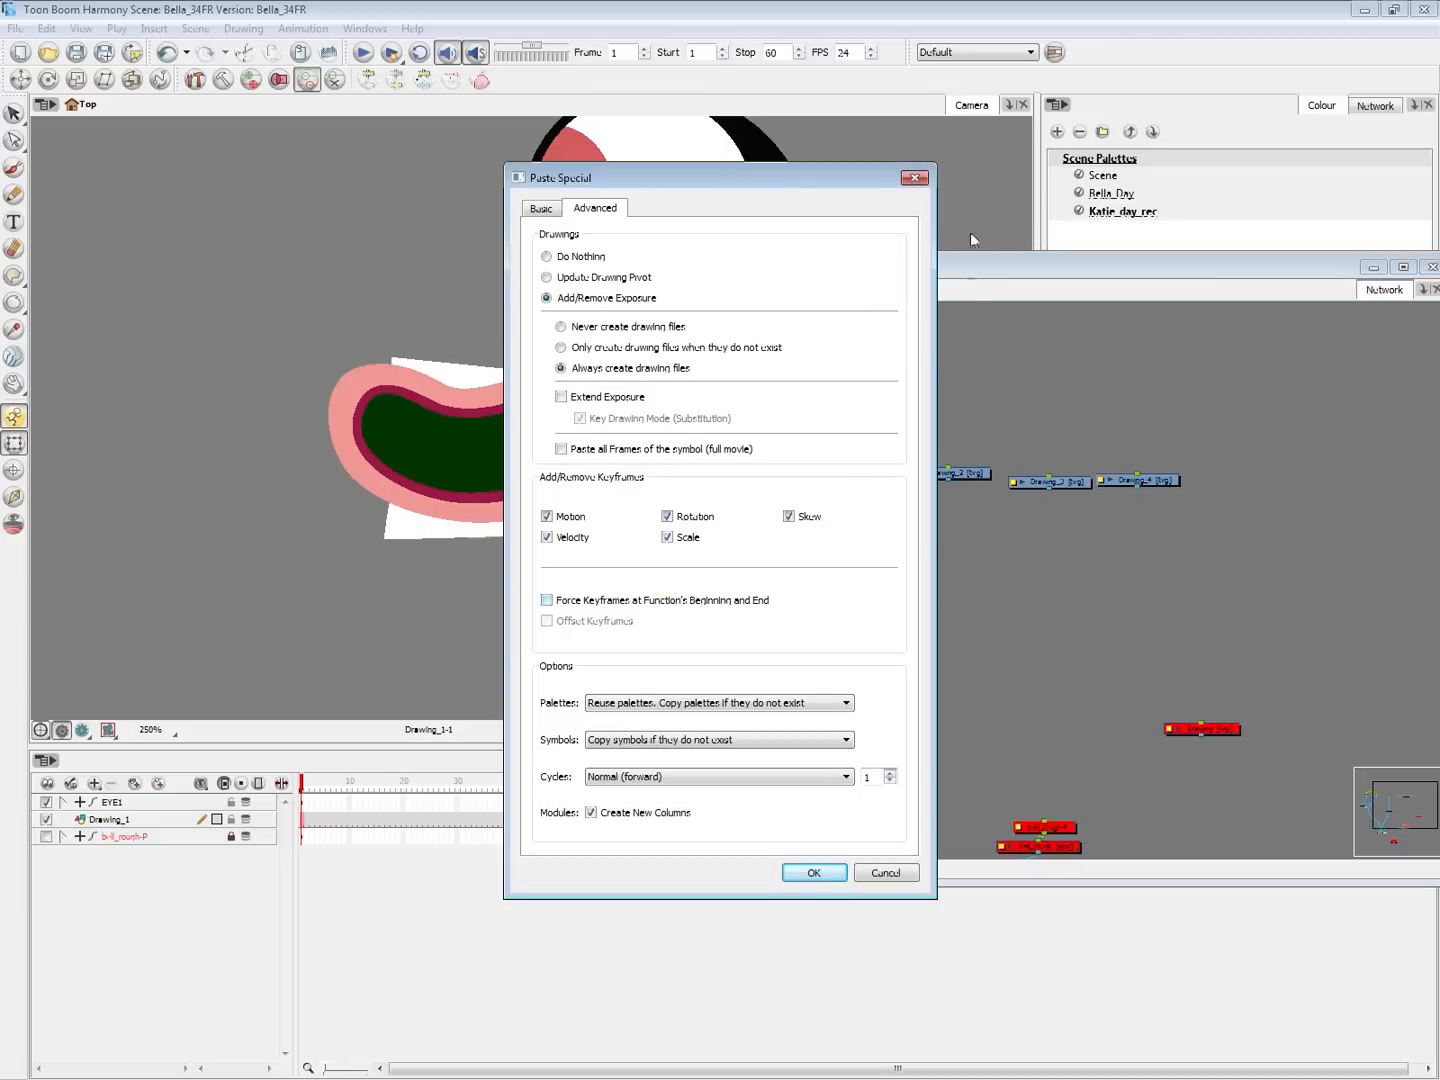
click(550, 207)
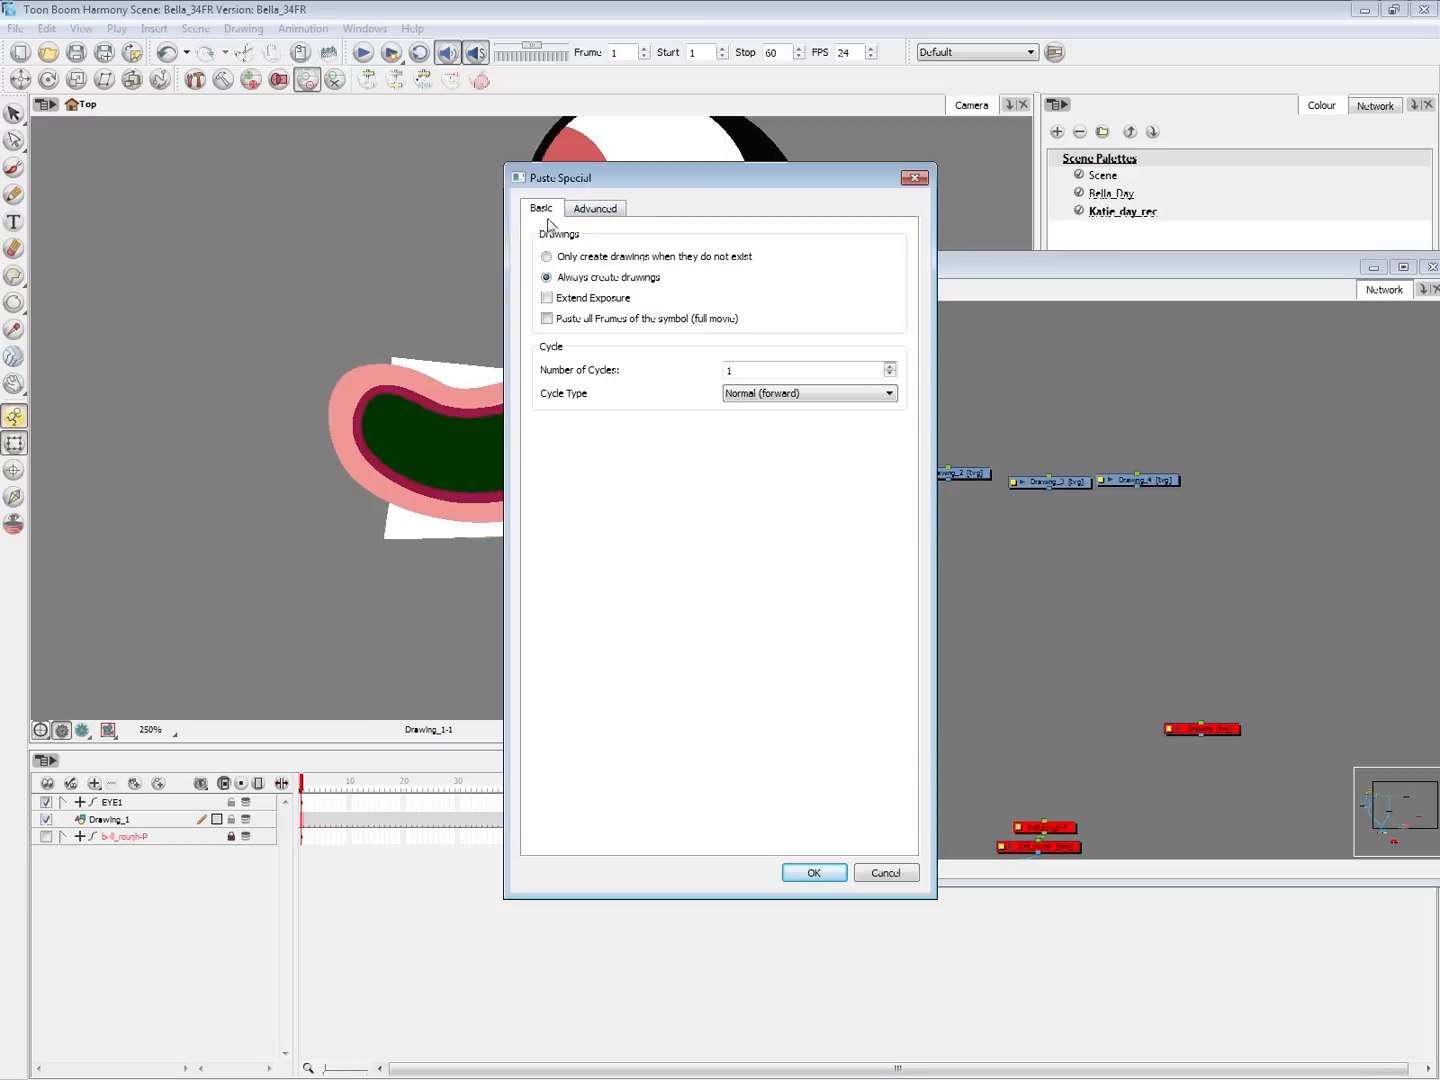
click(596, 208)
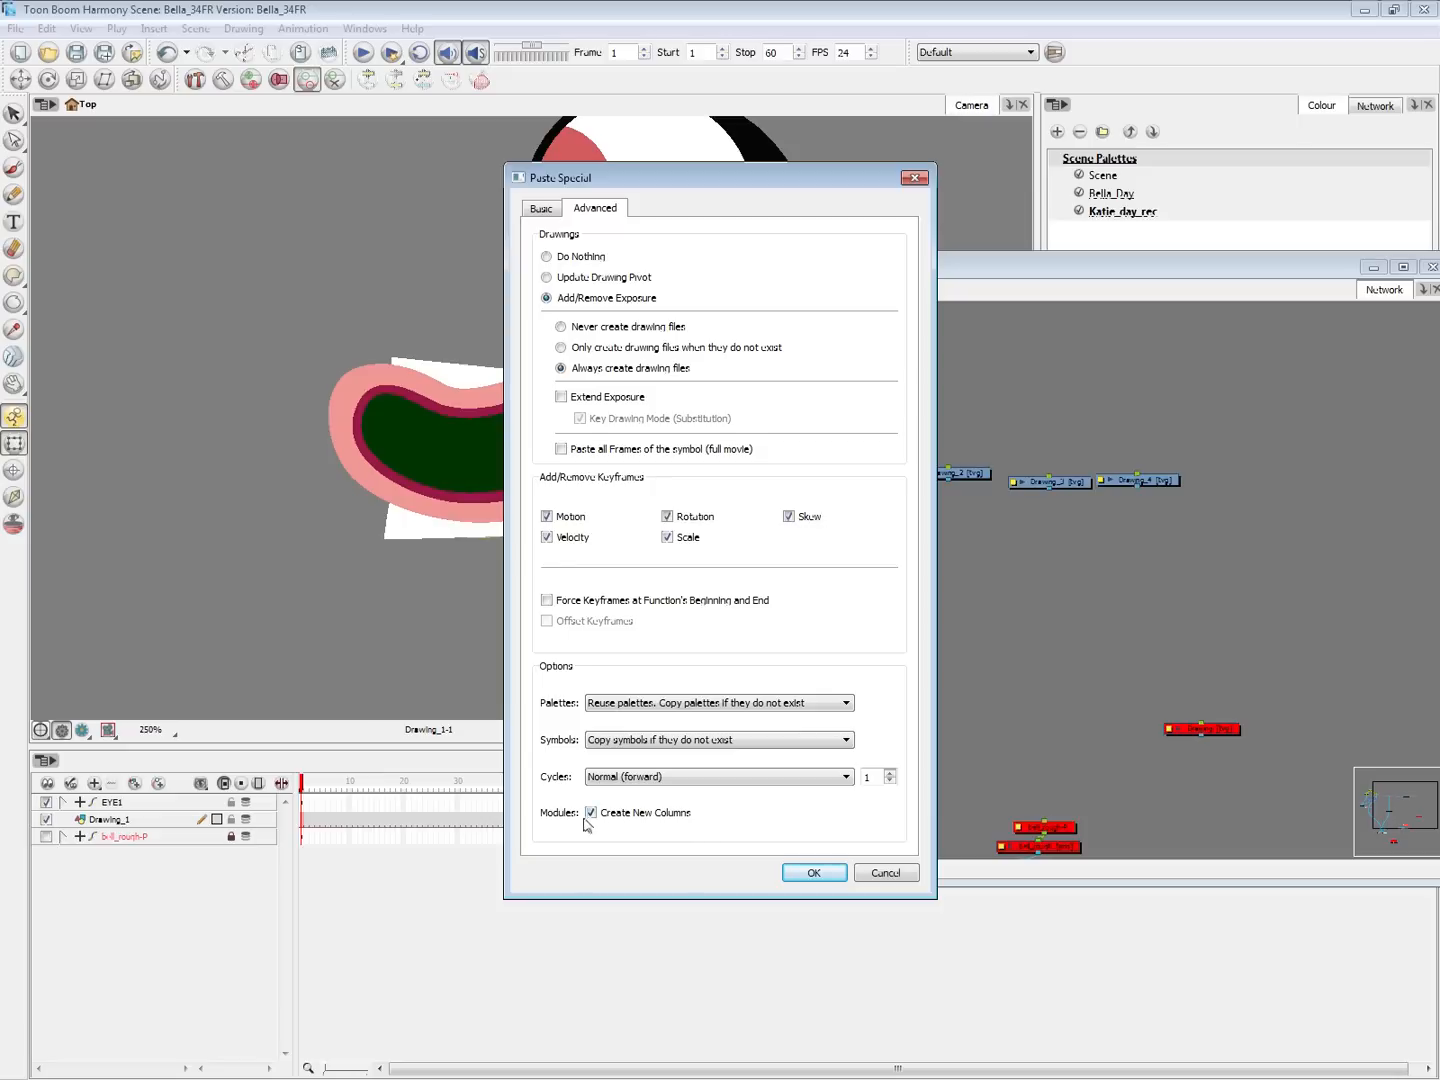
click(820, 869)
drag(958, 608, 1093, 601)
click(1133, 611)
click(1088, 603)
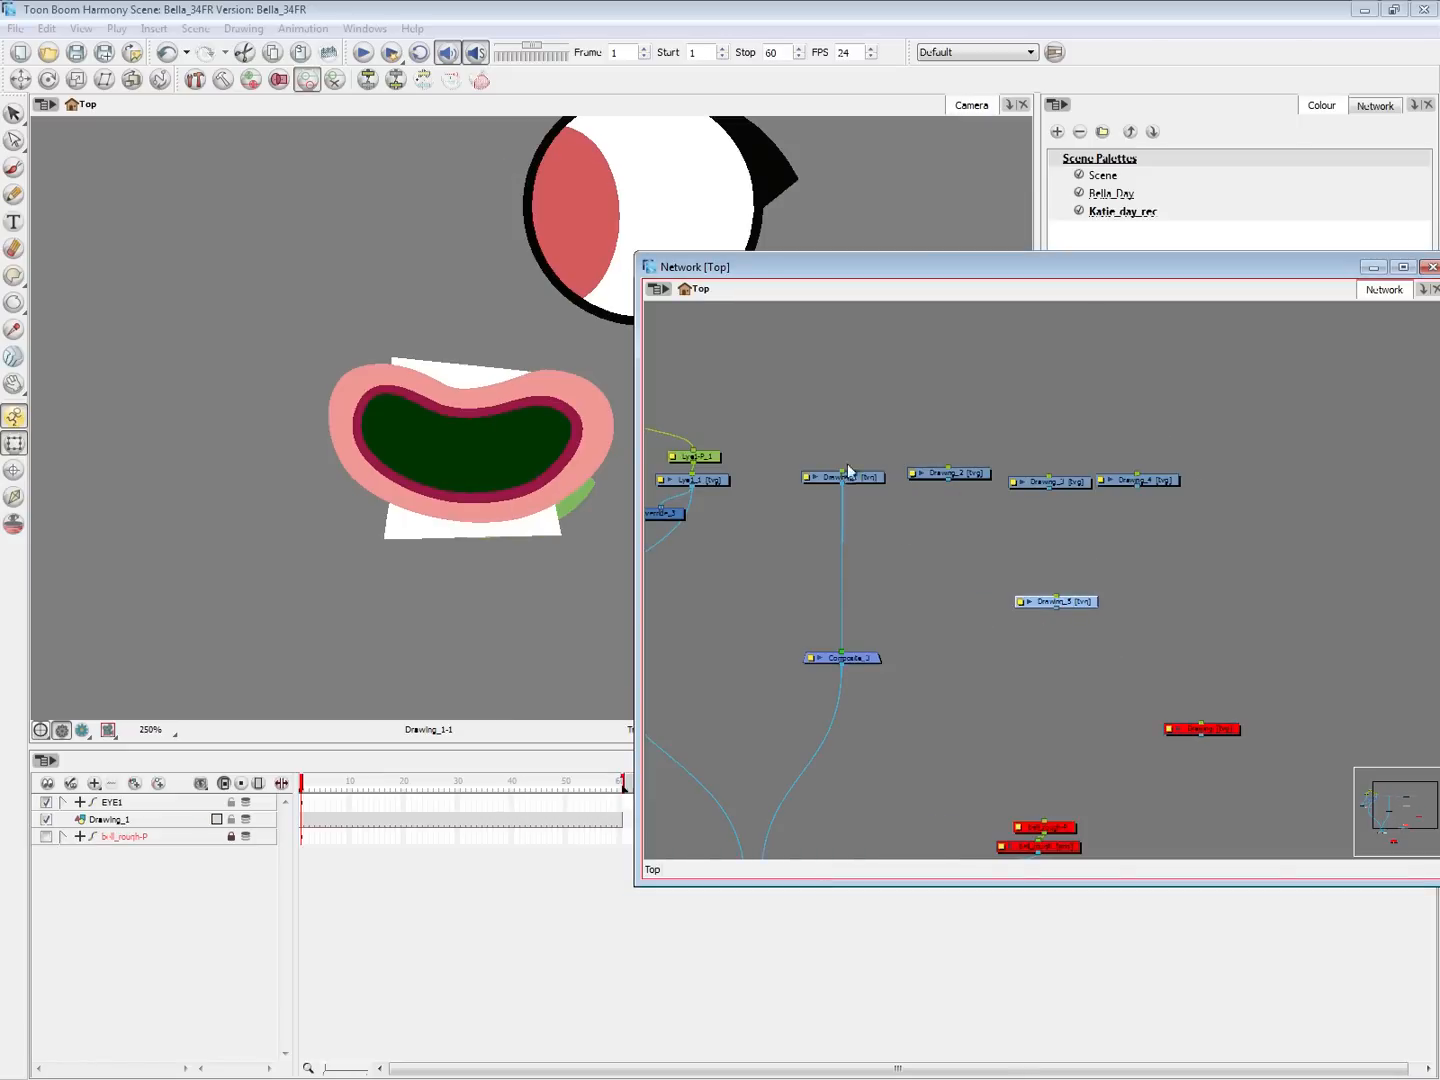
Delete the separately pasted Drawing_5 module from the network
drag(850, 385, 1249, 533)
click(1245, 534)
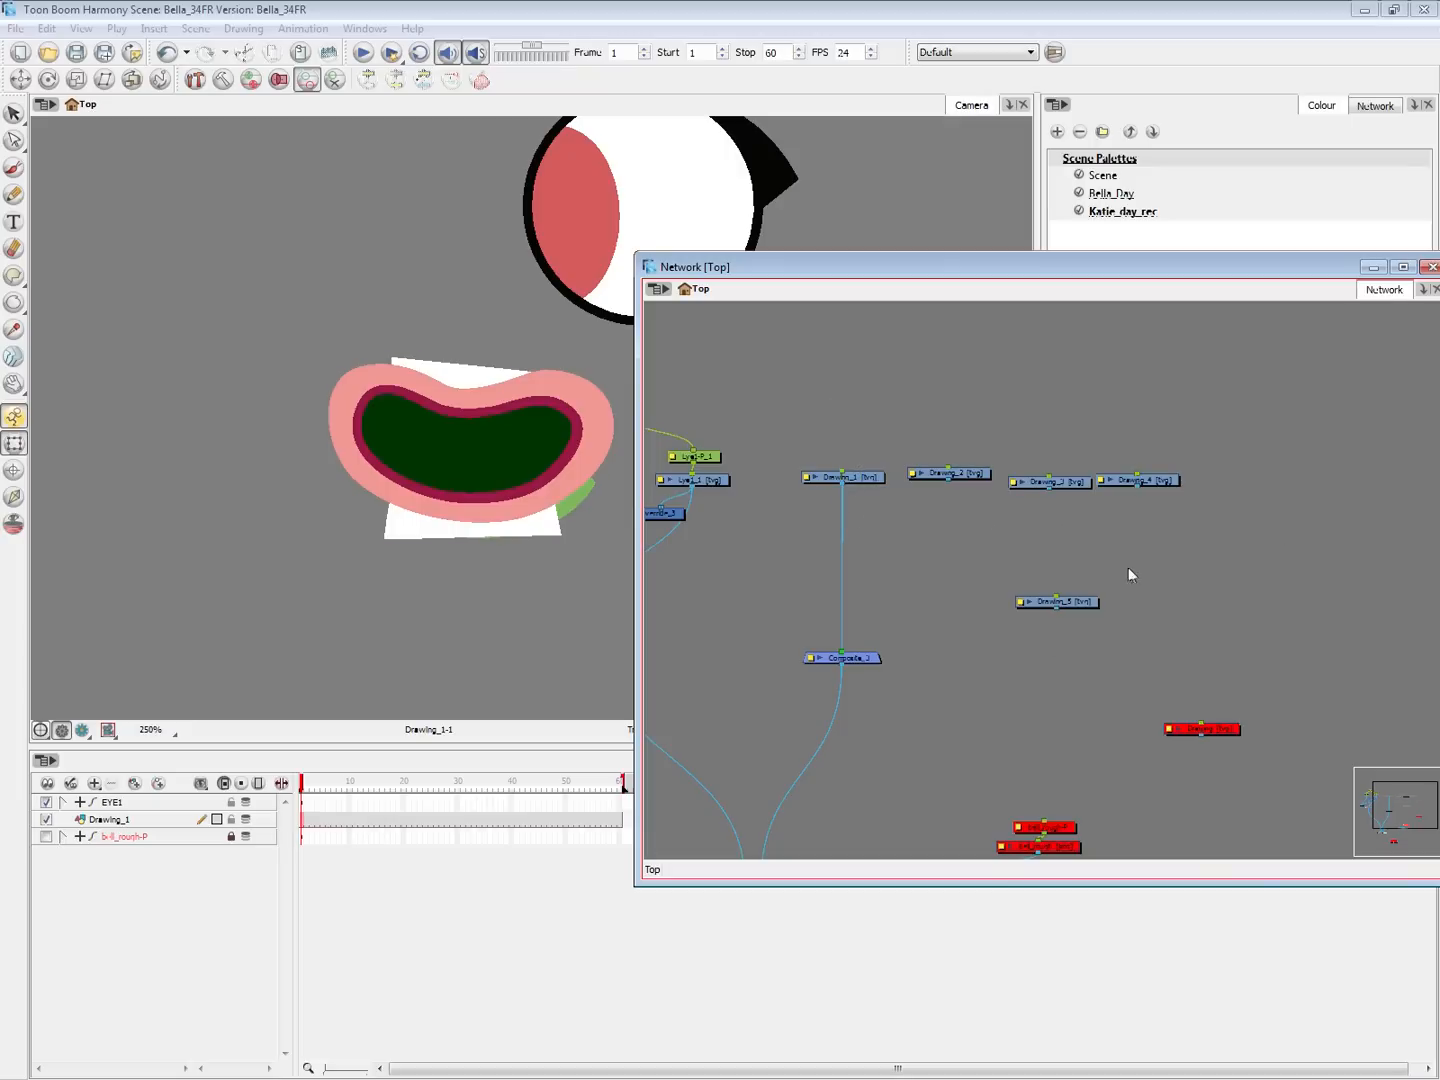
drag(1120, 575, 1068, 645)
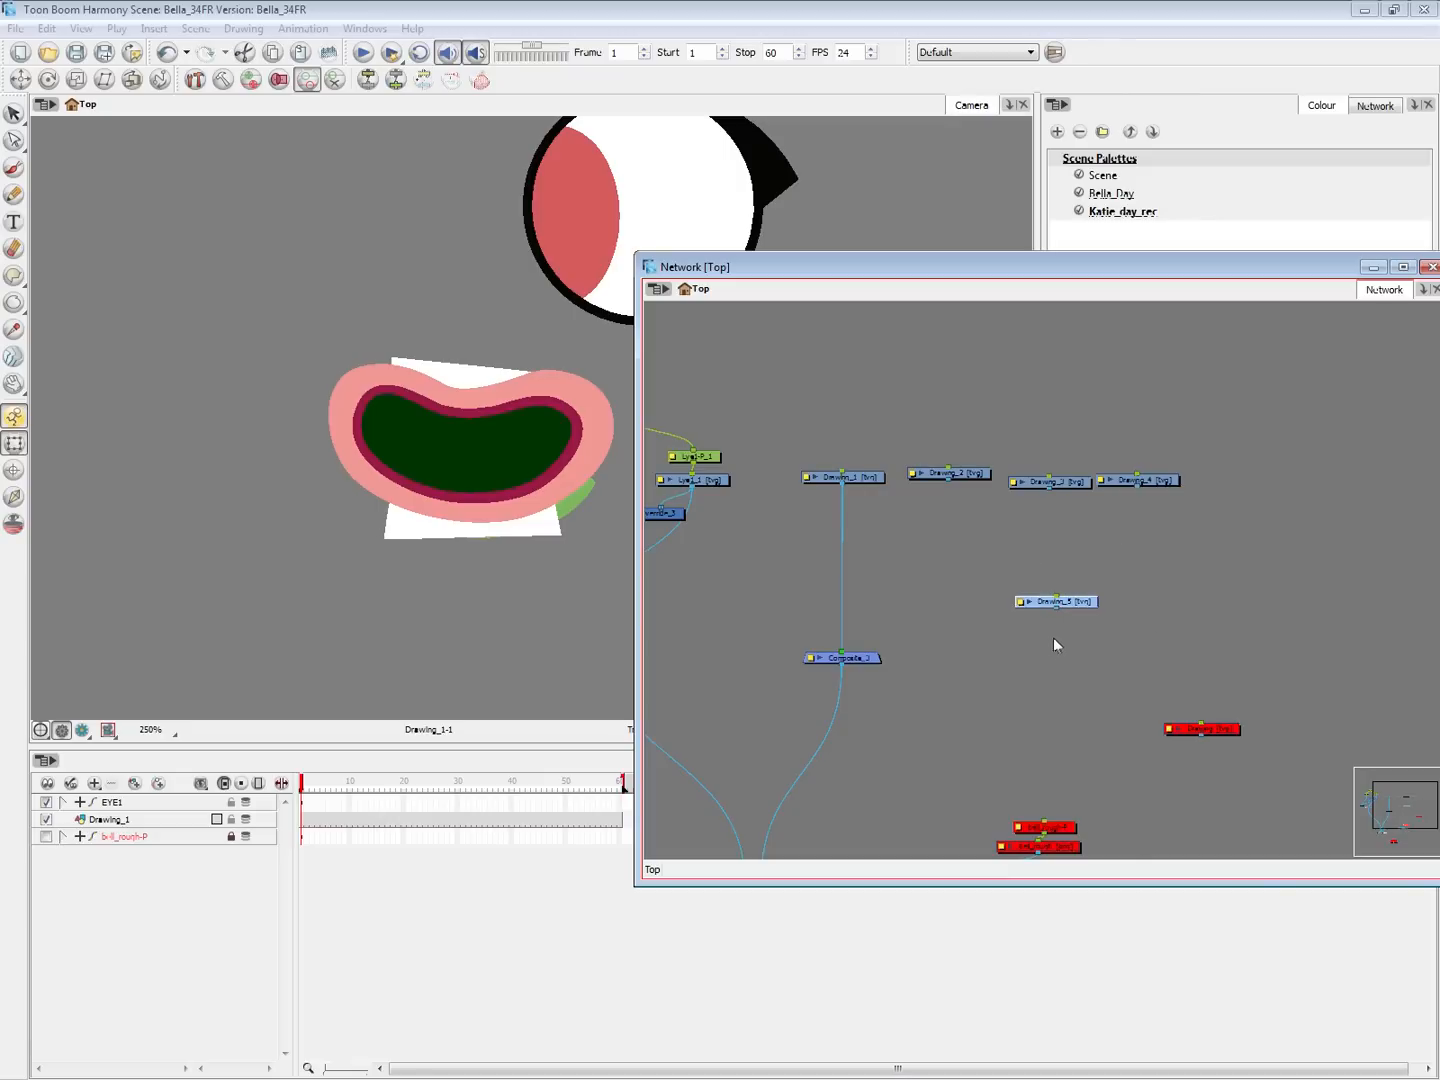
key(Delete)
click(1061, 608)
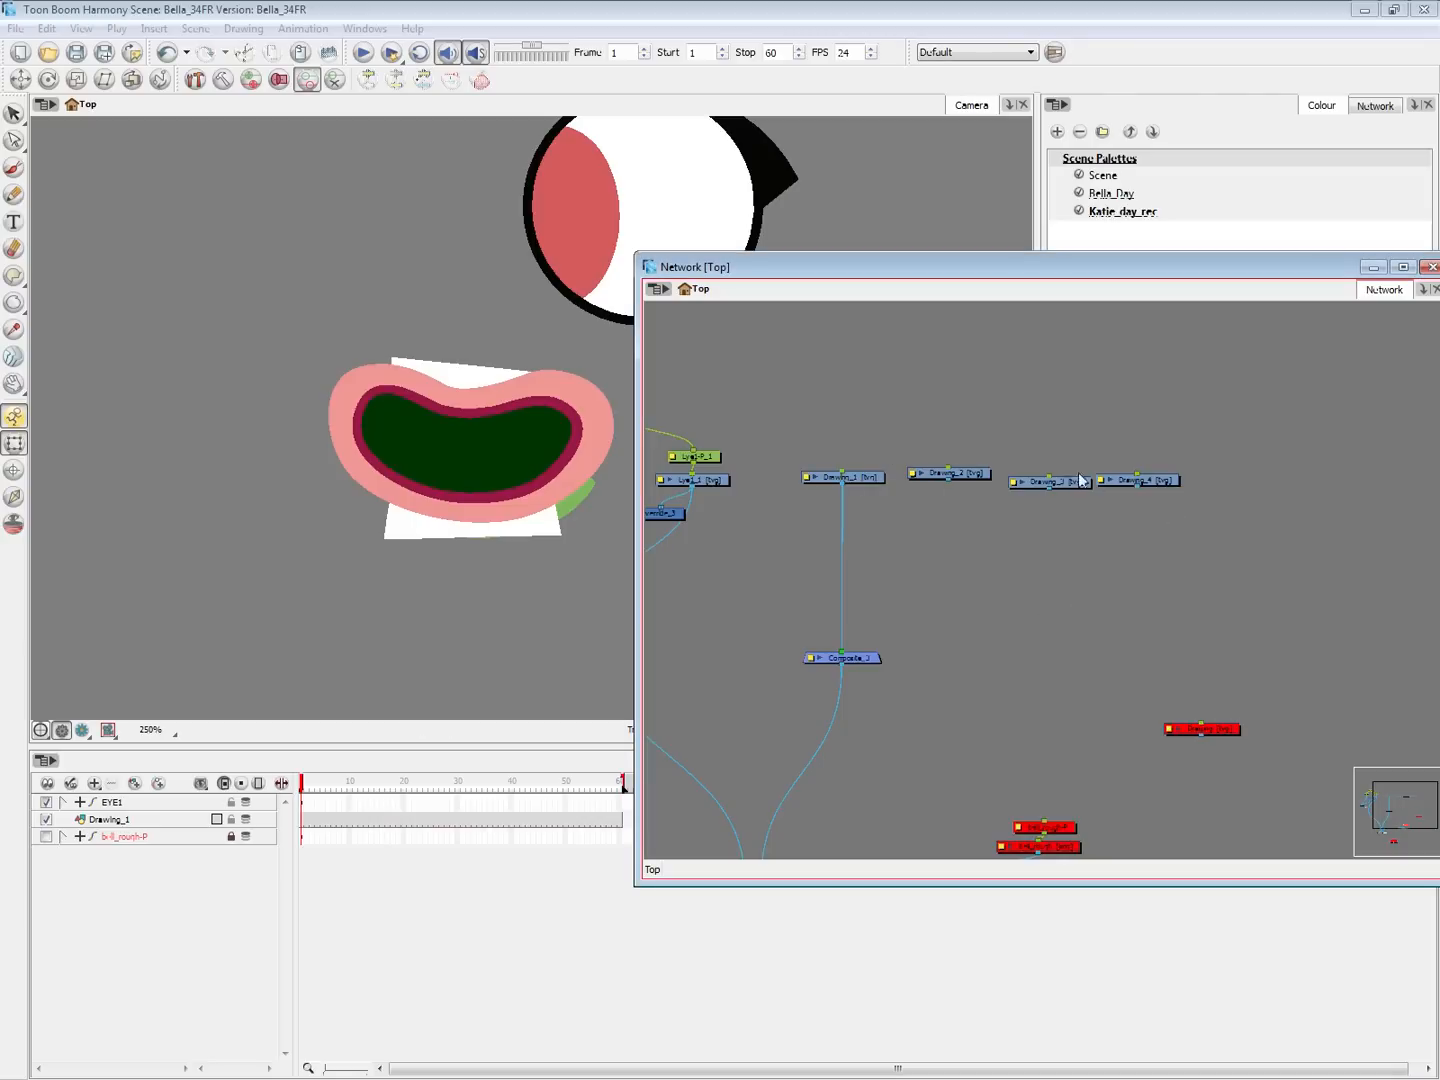
Connect the Drawing_2, Drawing_3 and Drawing_4 modules to the mouth's composite beside Drawing_1
drag(948, 483, 842, 656)
drag(1048, 486, 858, 655)
drag(1137, 486, 865, 655)
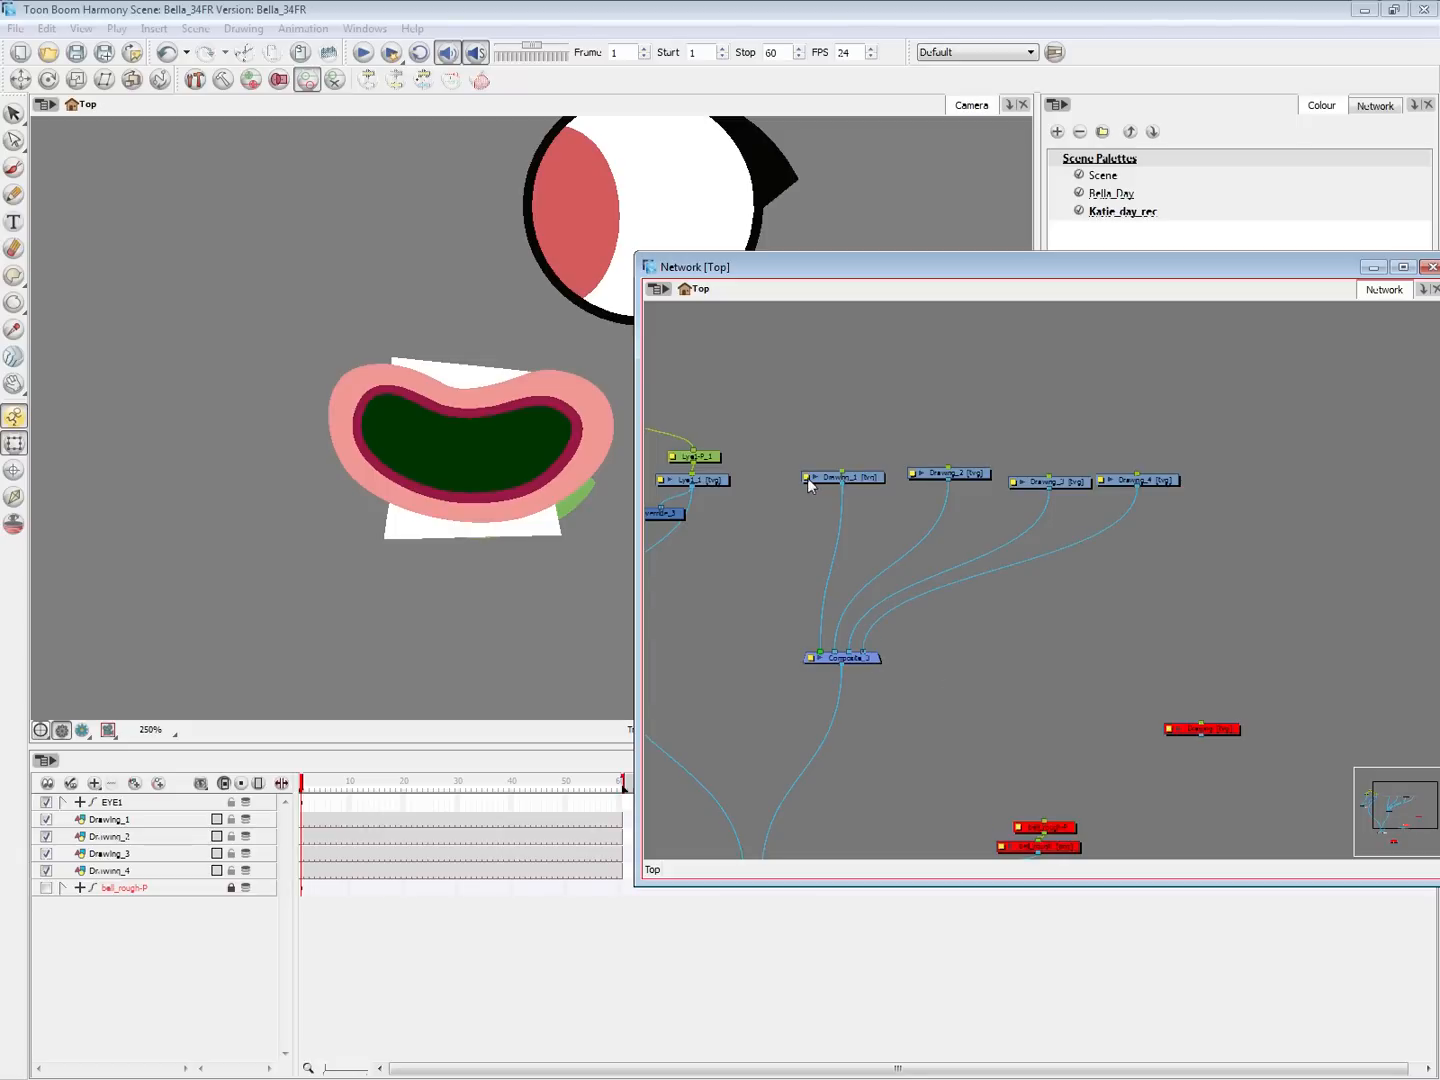
Rename the Drawing_1 layer as Upper_teeth and limit it to reading only the line art
drag(870, 484, 867, 481)
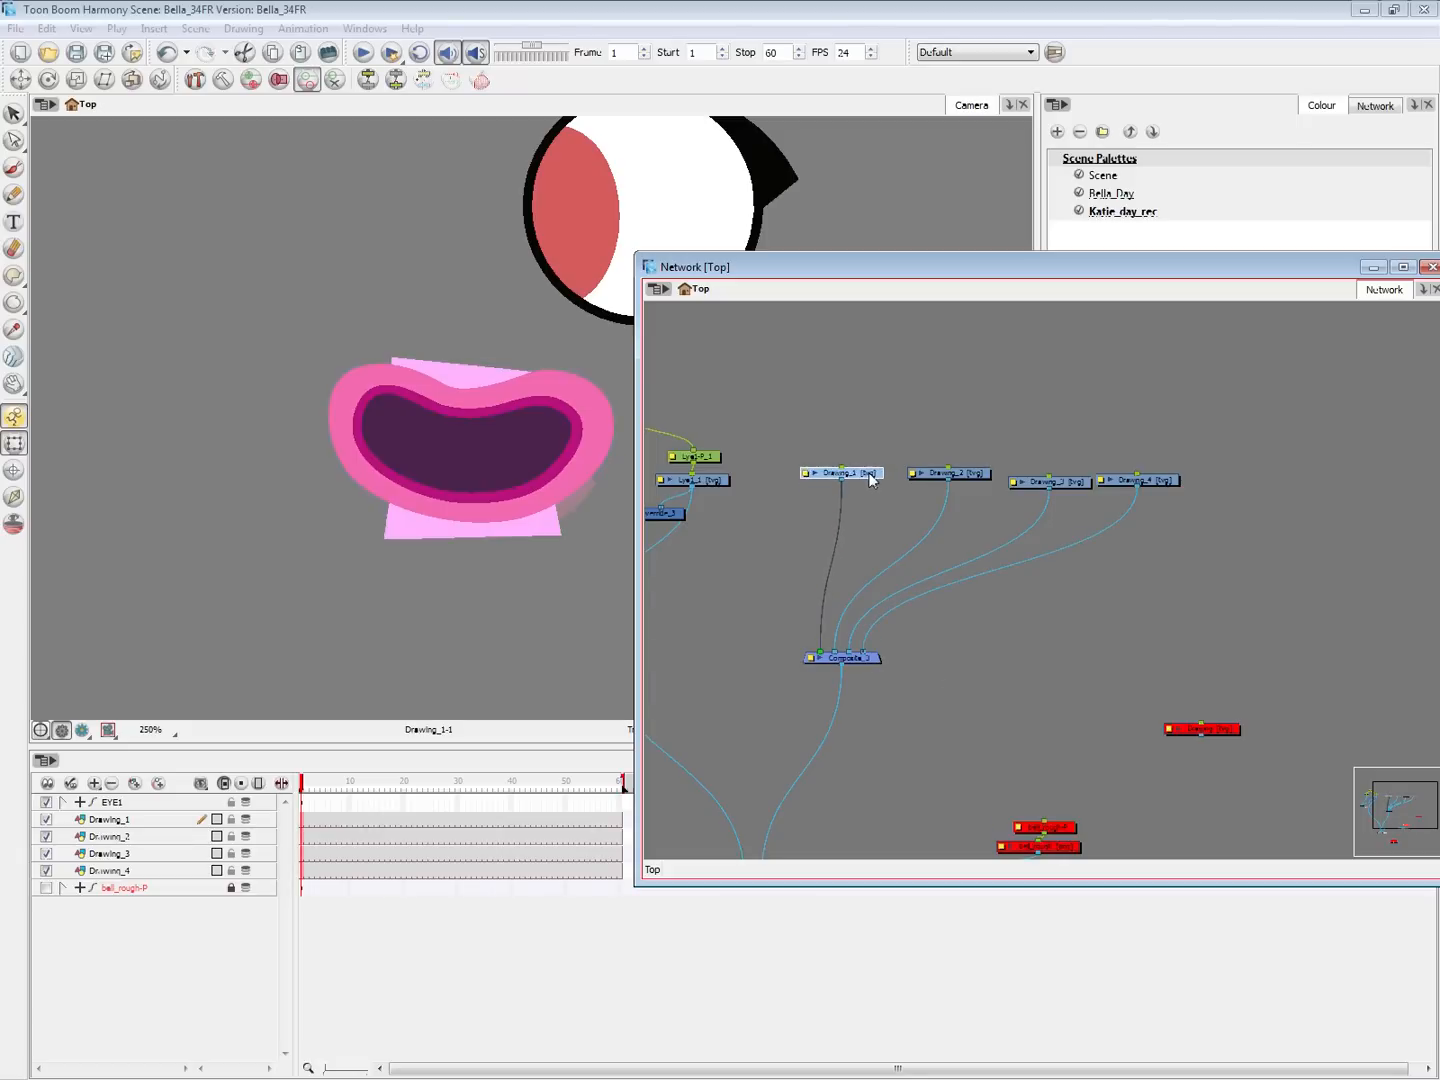
double_click(807, 480)
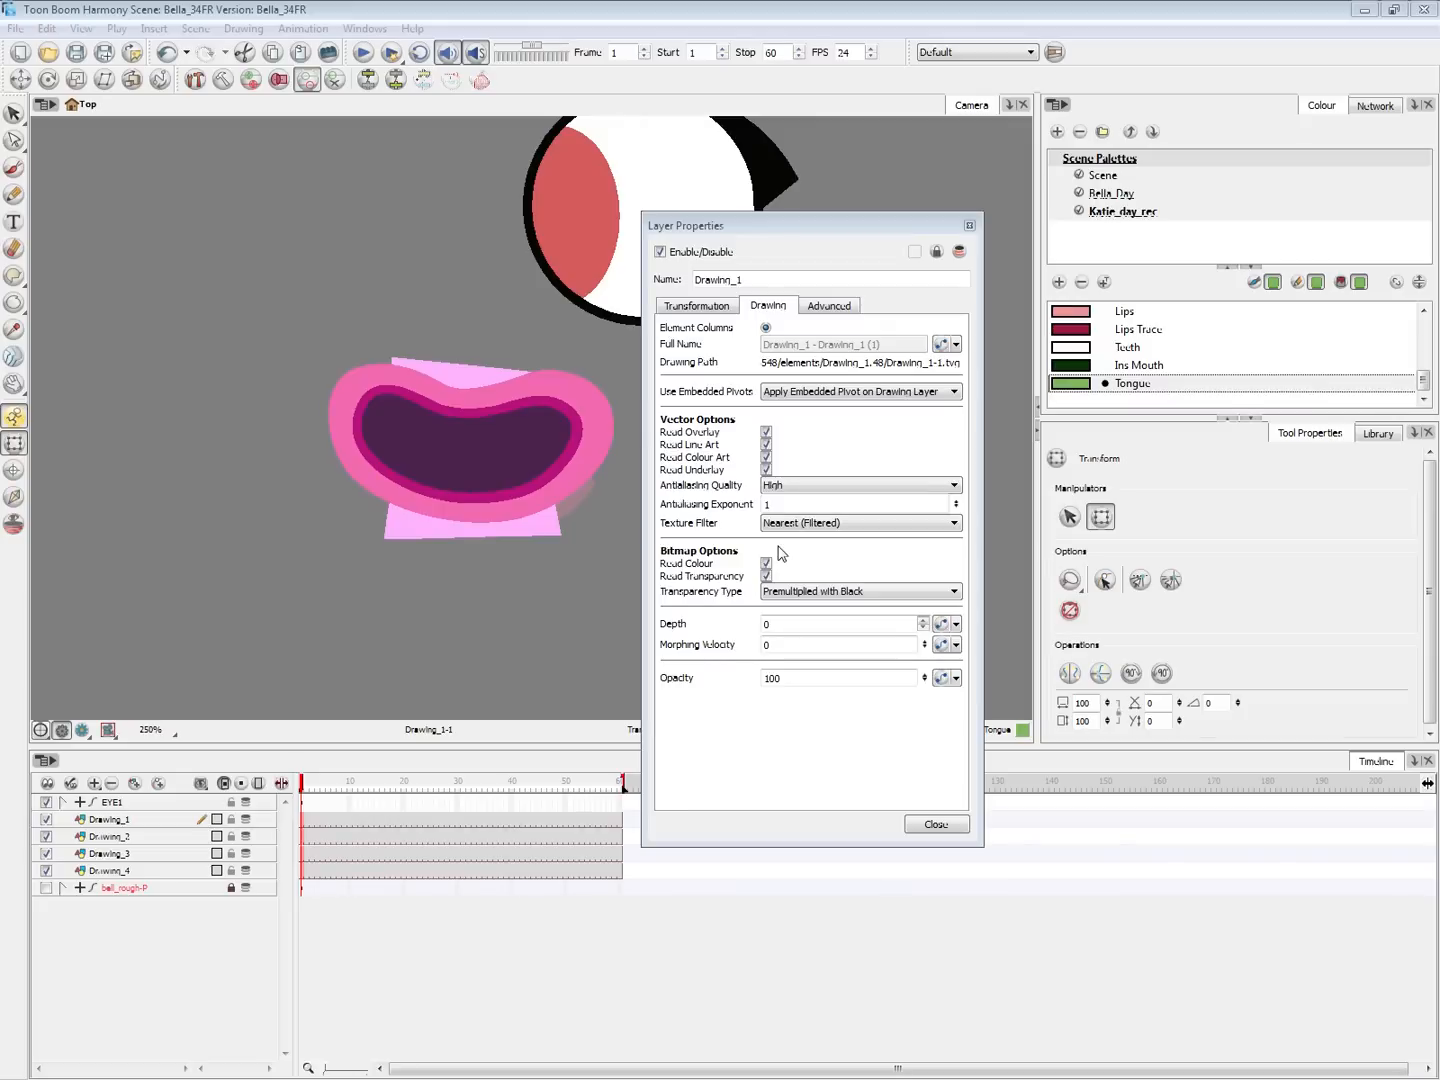
drag(752, 277, 641, 268)
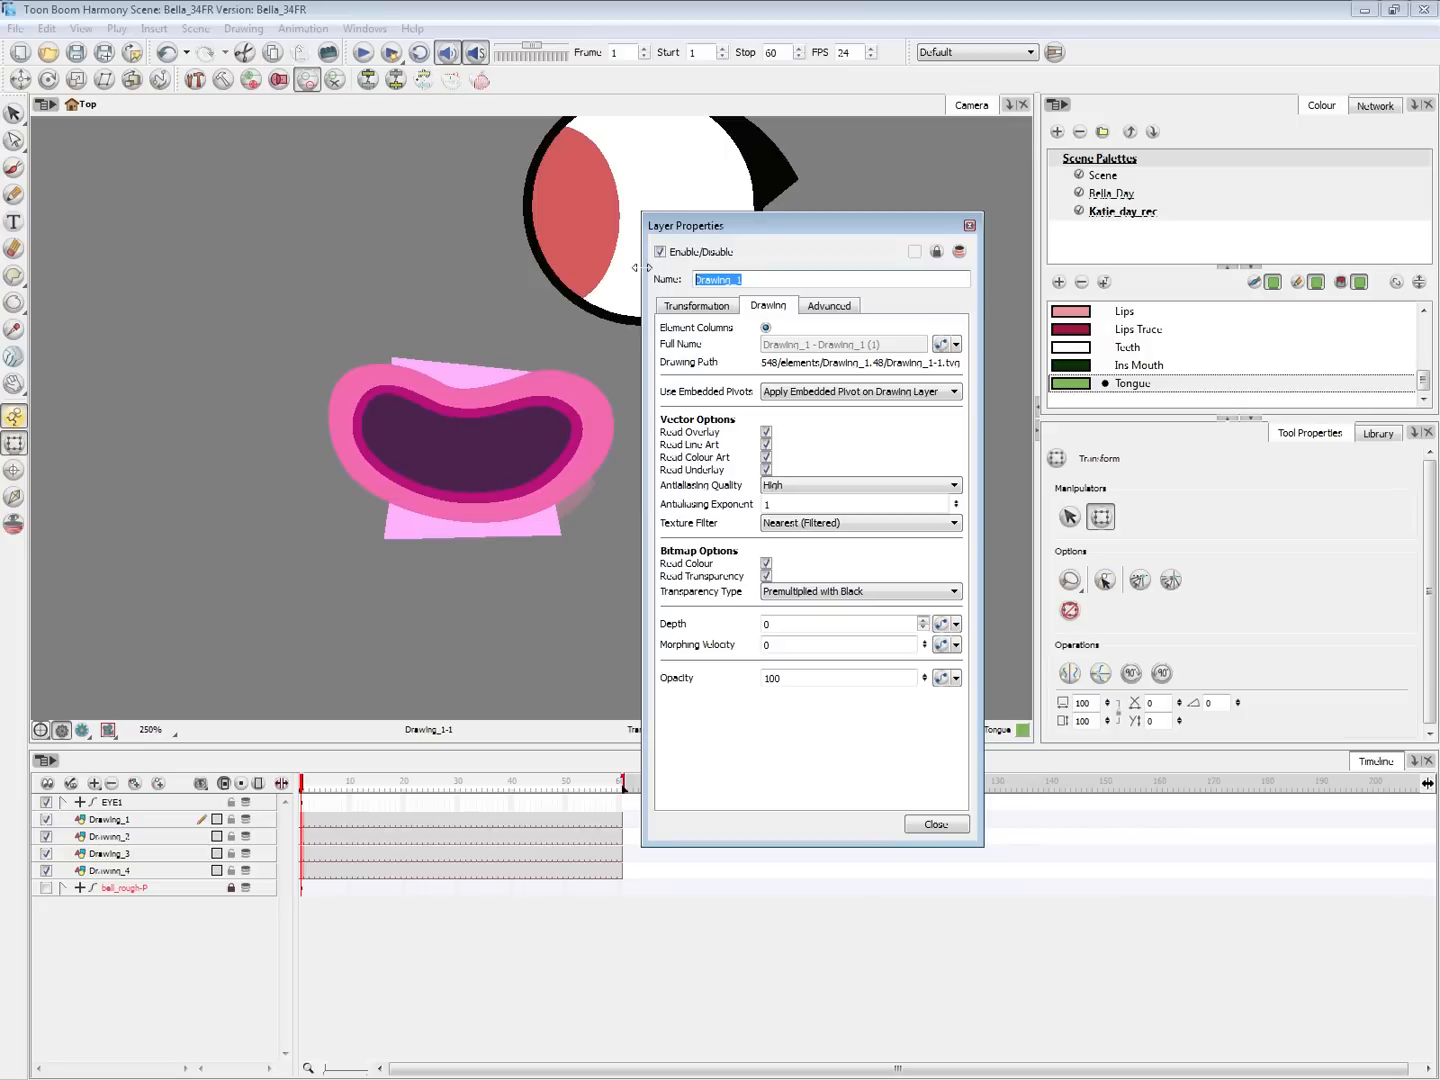
text(Upper_teeth)
click(767, 433)
click(767, 457)
click(767, 468)
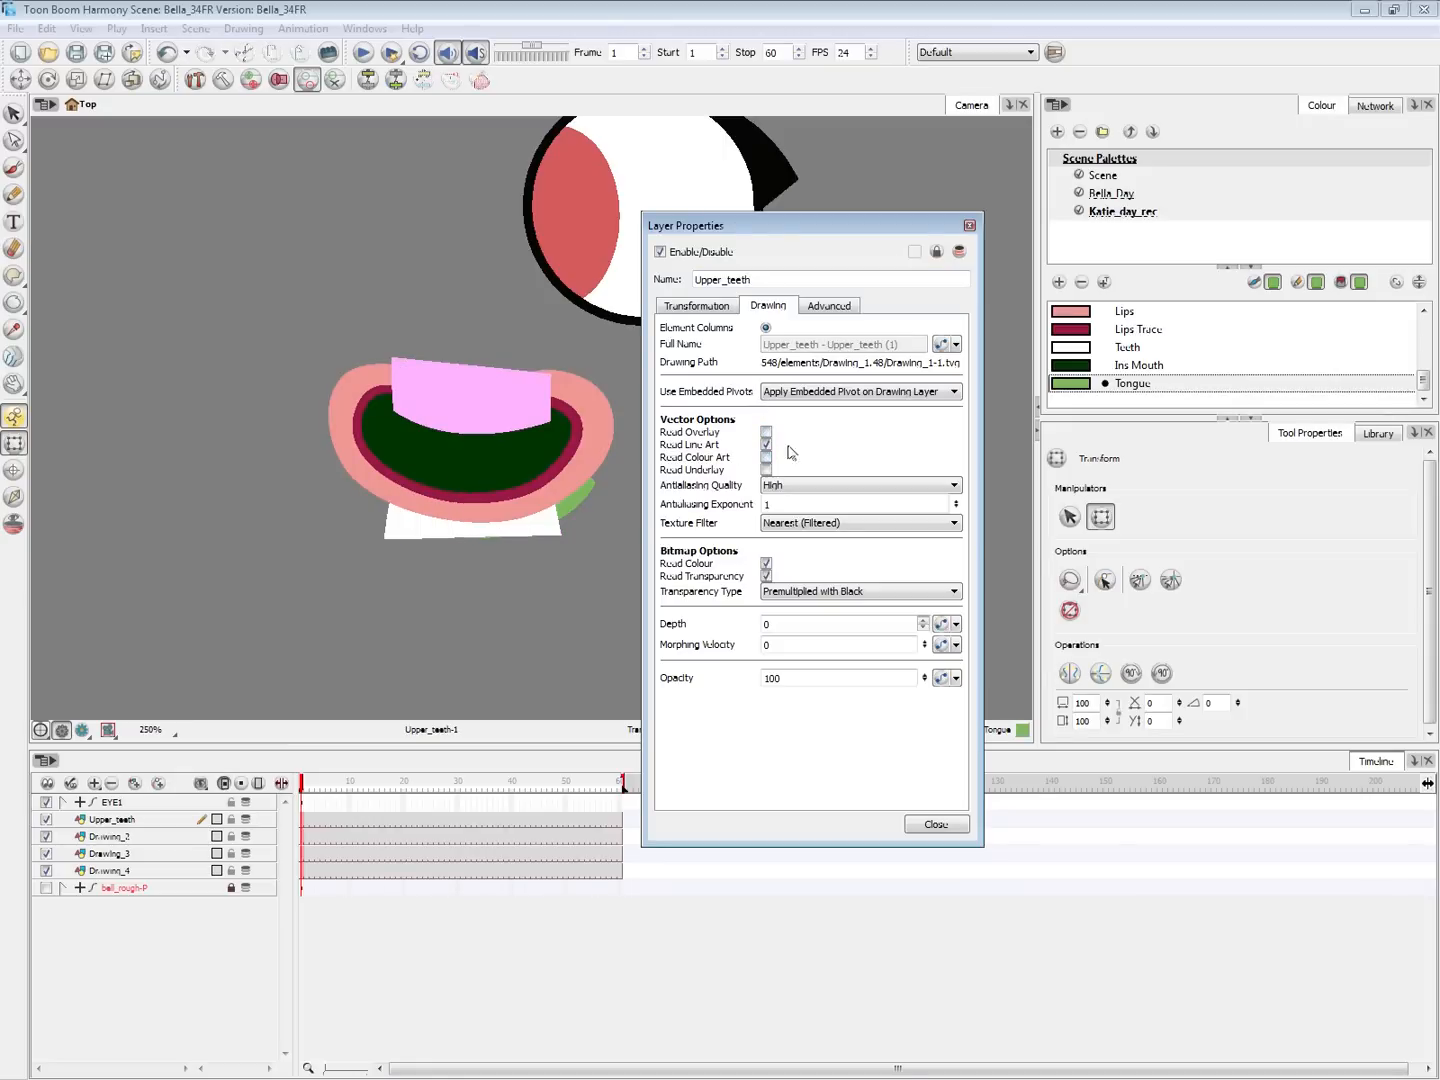
click(936, 825)
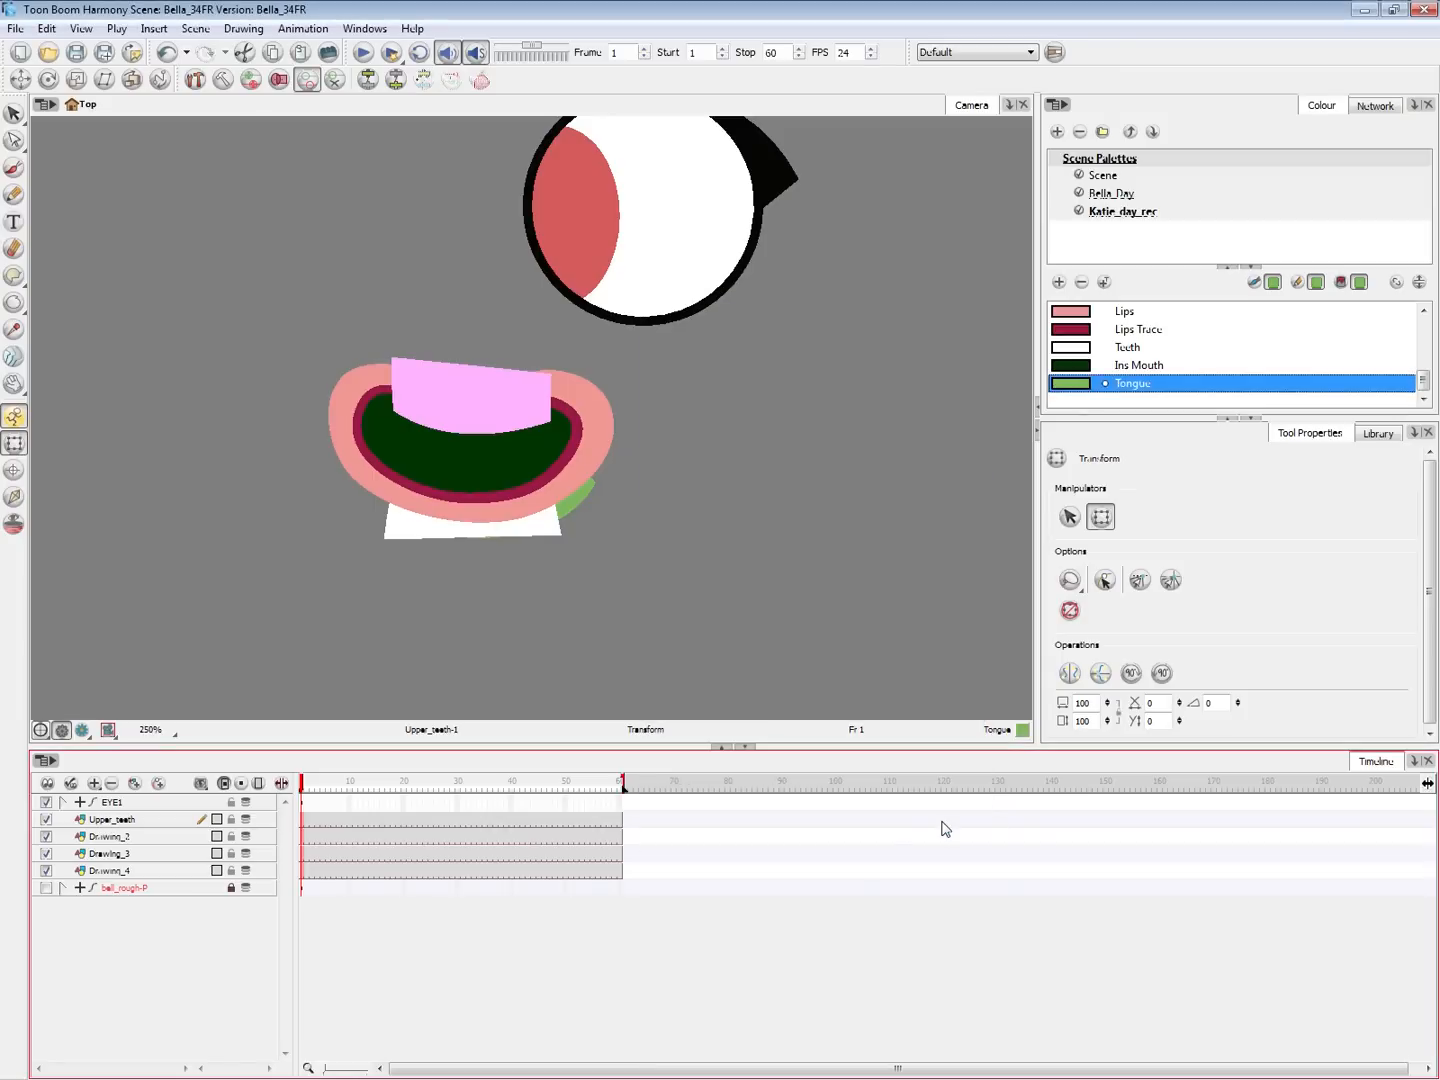
Return to the Network view and clear the selection of the Upper_teeth module
click(527, 424)
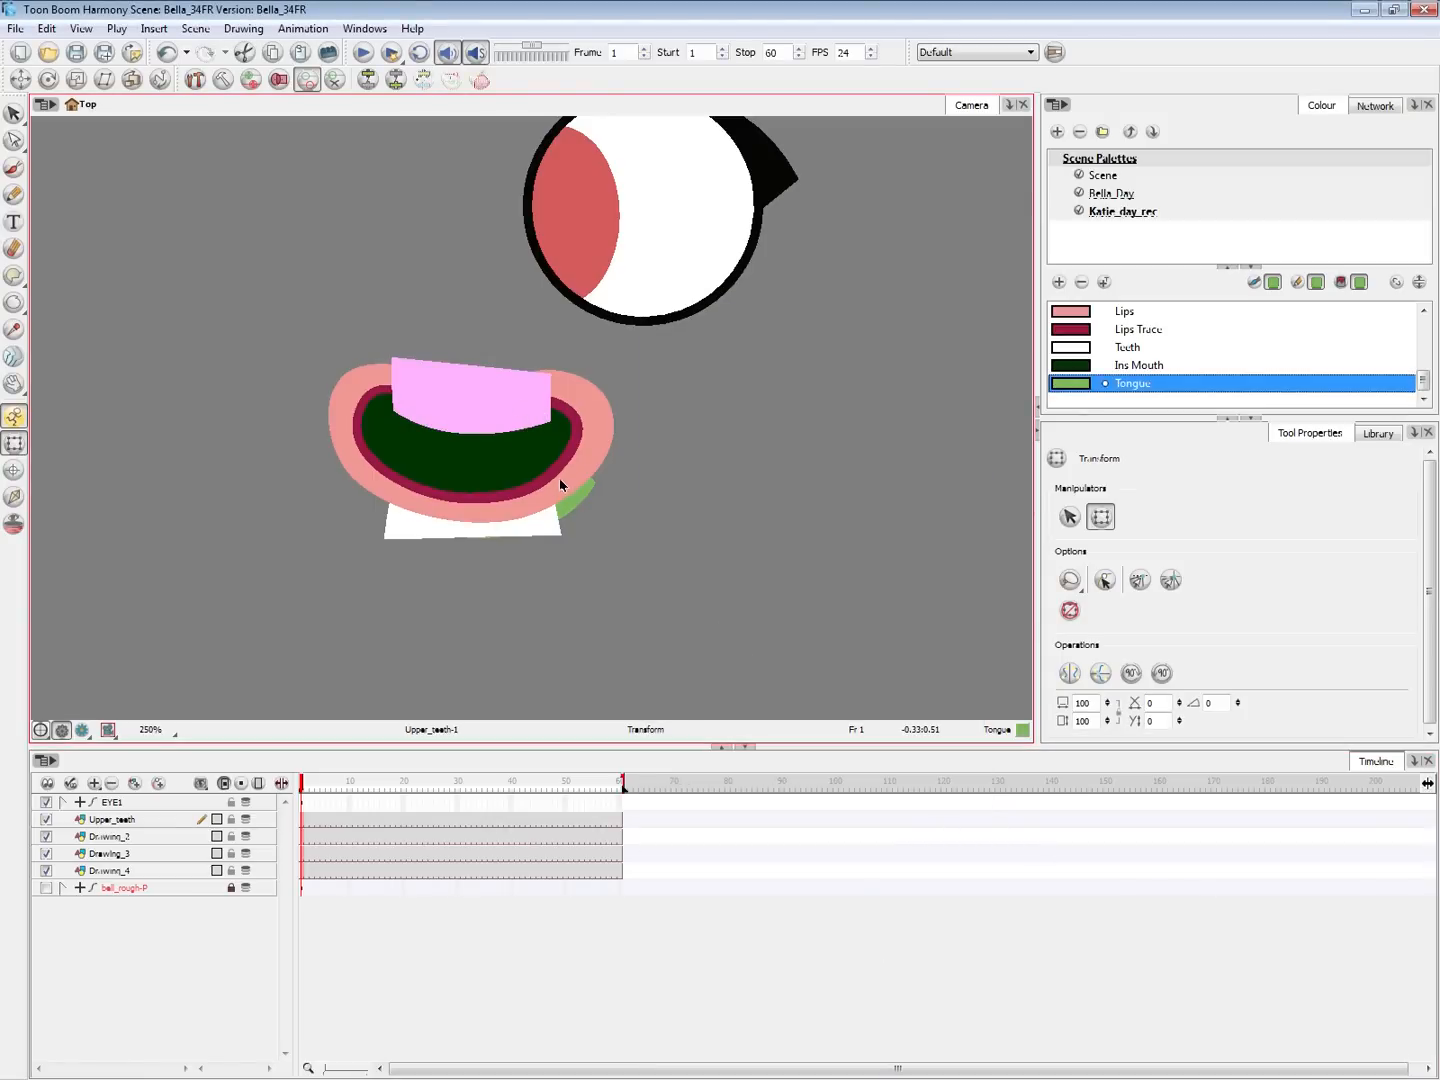
key(alt+Tab)
click(523, 398)
key(alt+Tab)
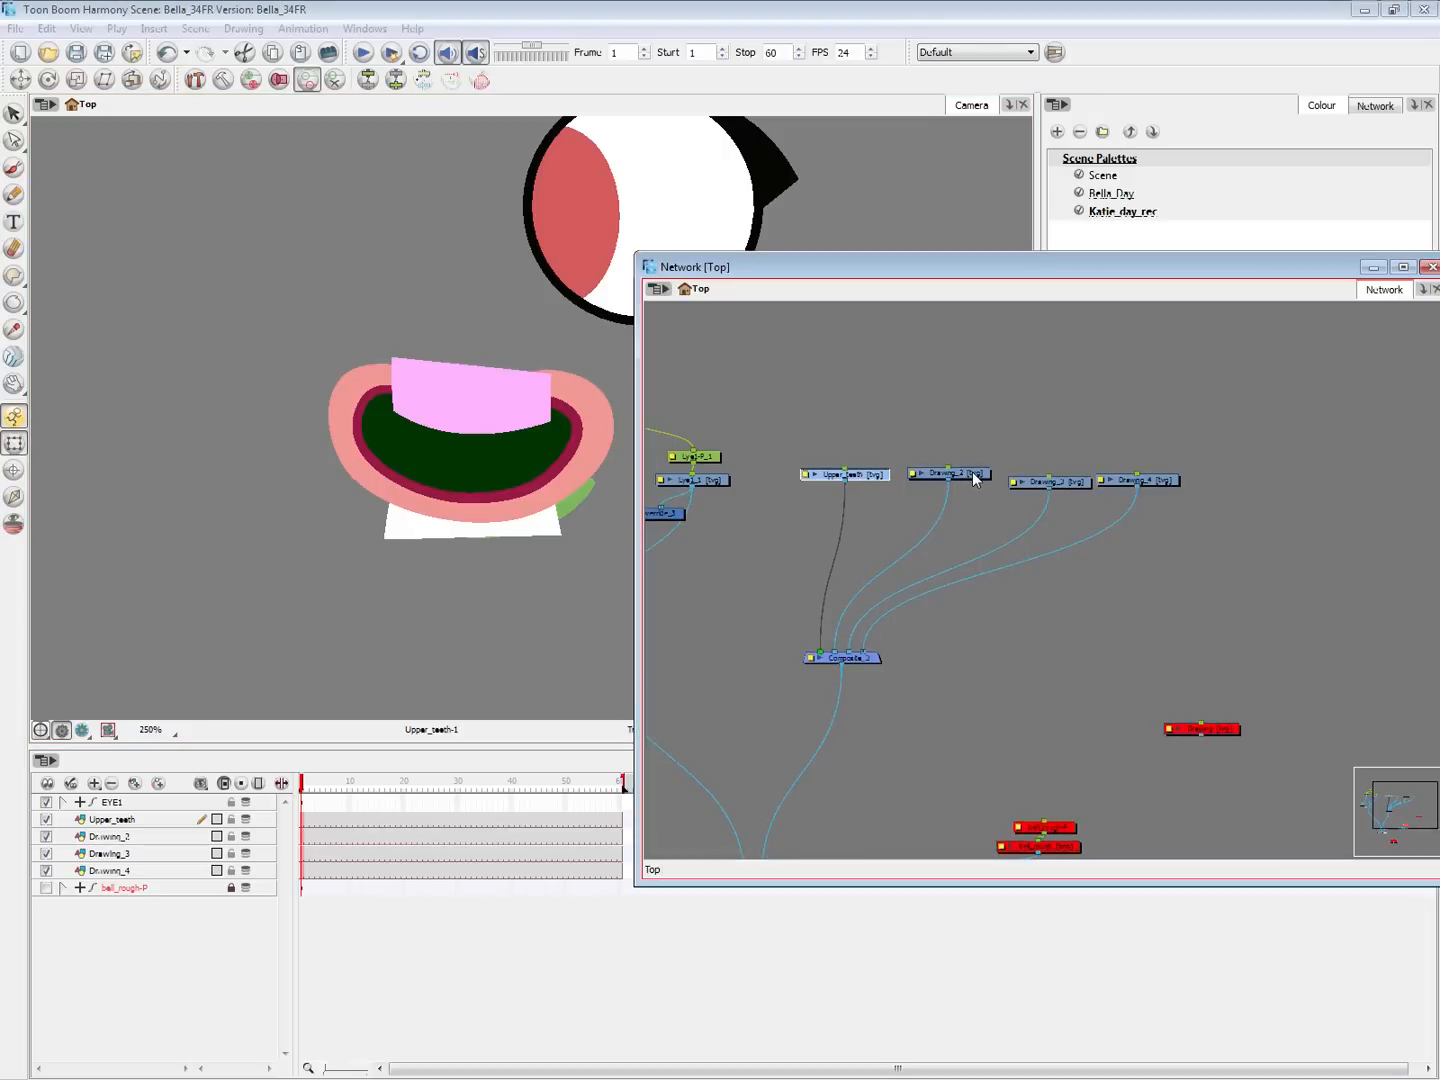
click(889, 523)
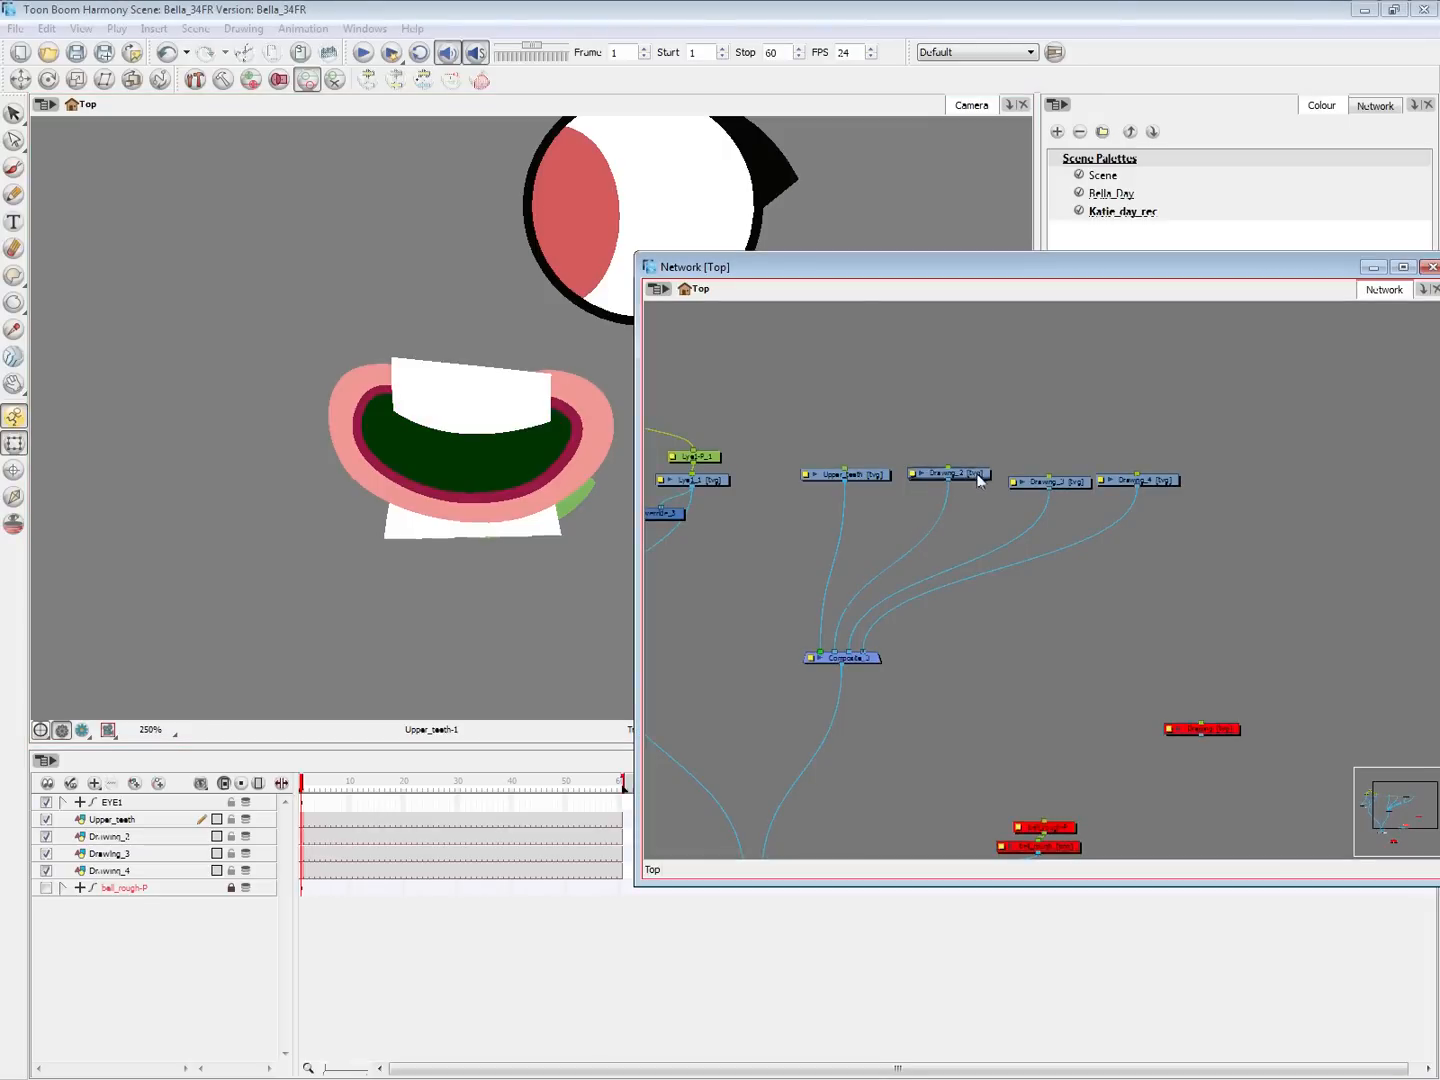
Rename the Drawing_2 layer as Bottom_teeth and limit it to reading only the colour art
drag(979, 481, 972, 488)
double_click(925, 487)
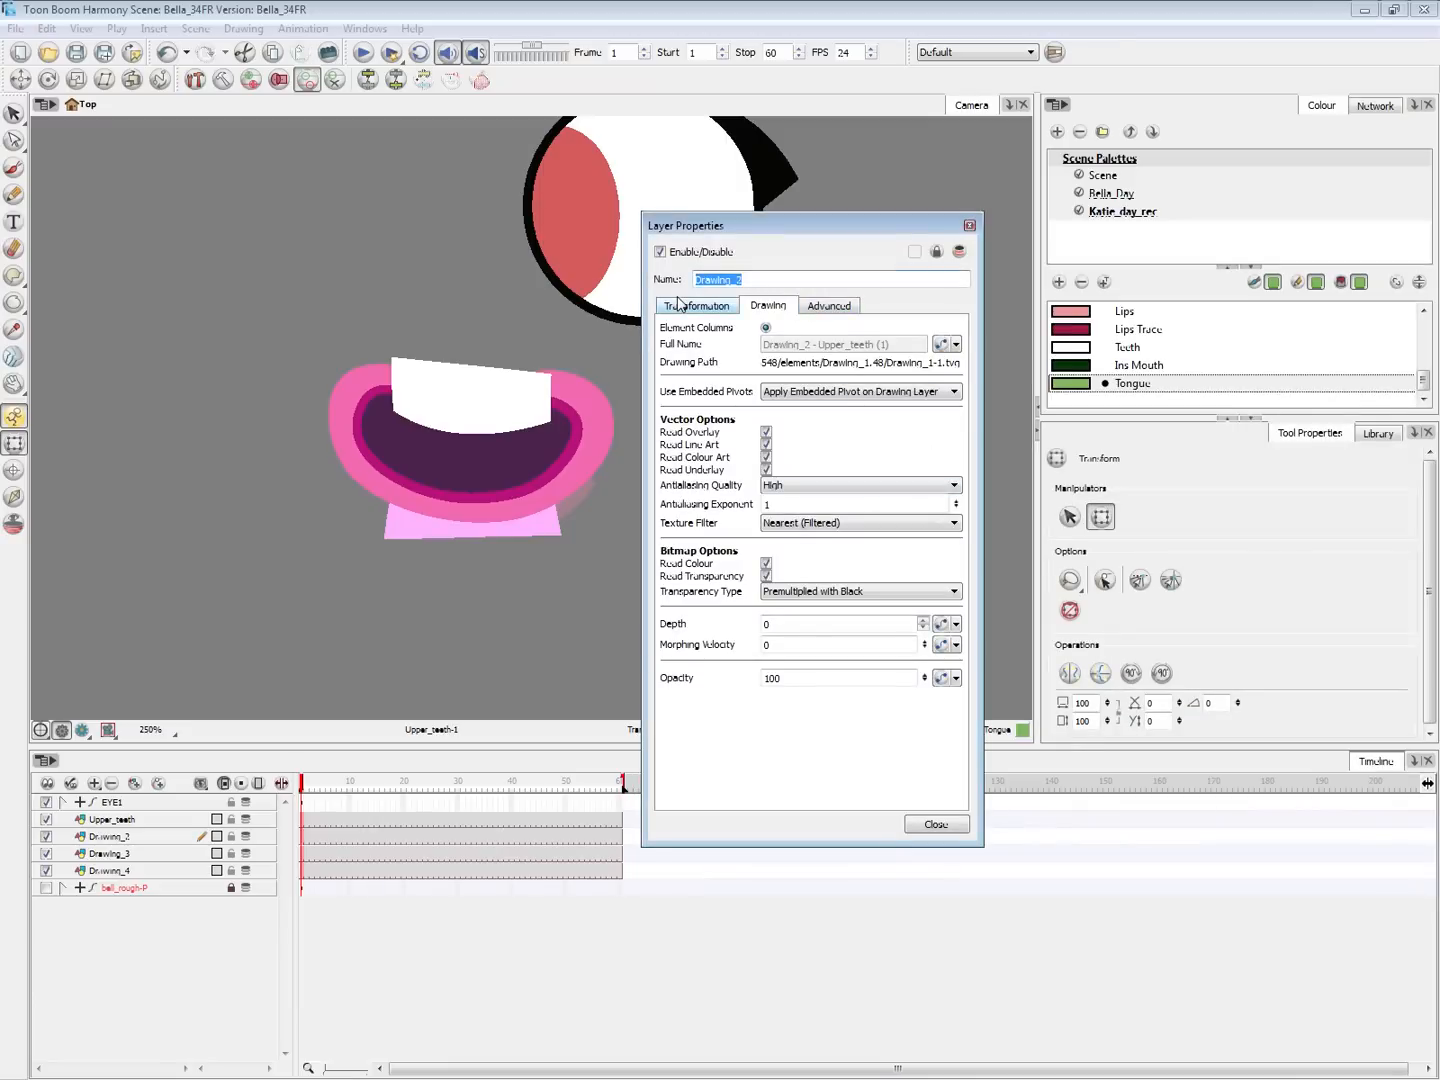
text(Bo)
text(ttom)
click(712, 279)
text(tom)
click(768, 283)
text(_teeth)
key(Return)
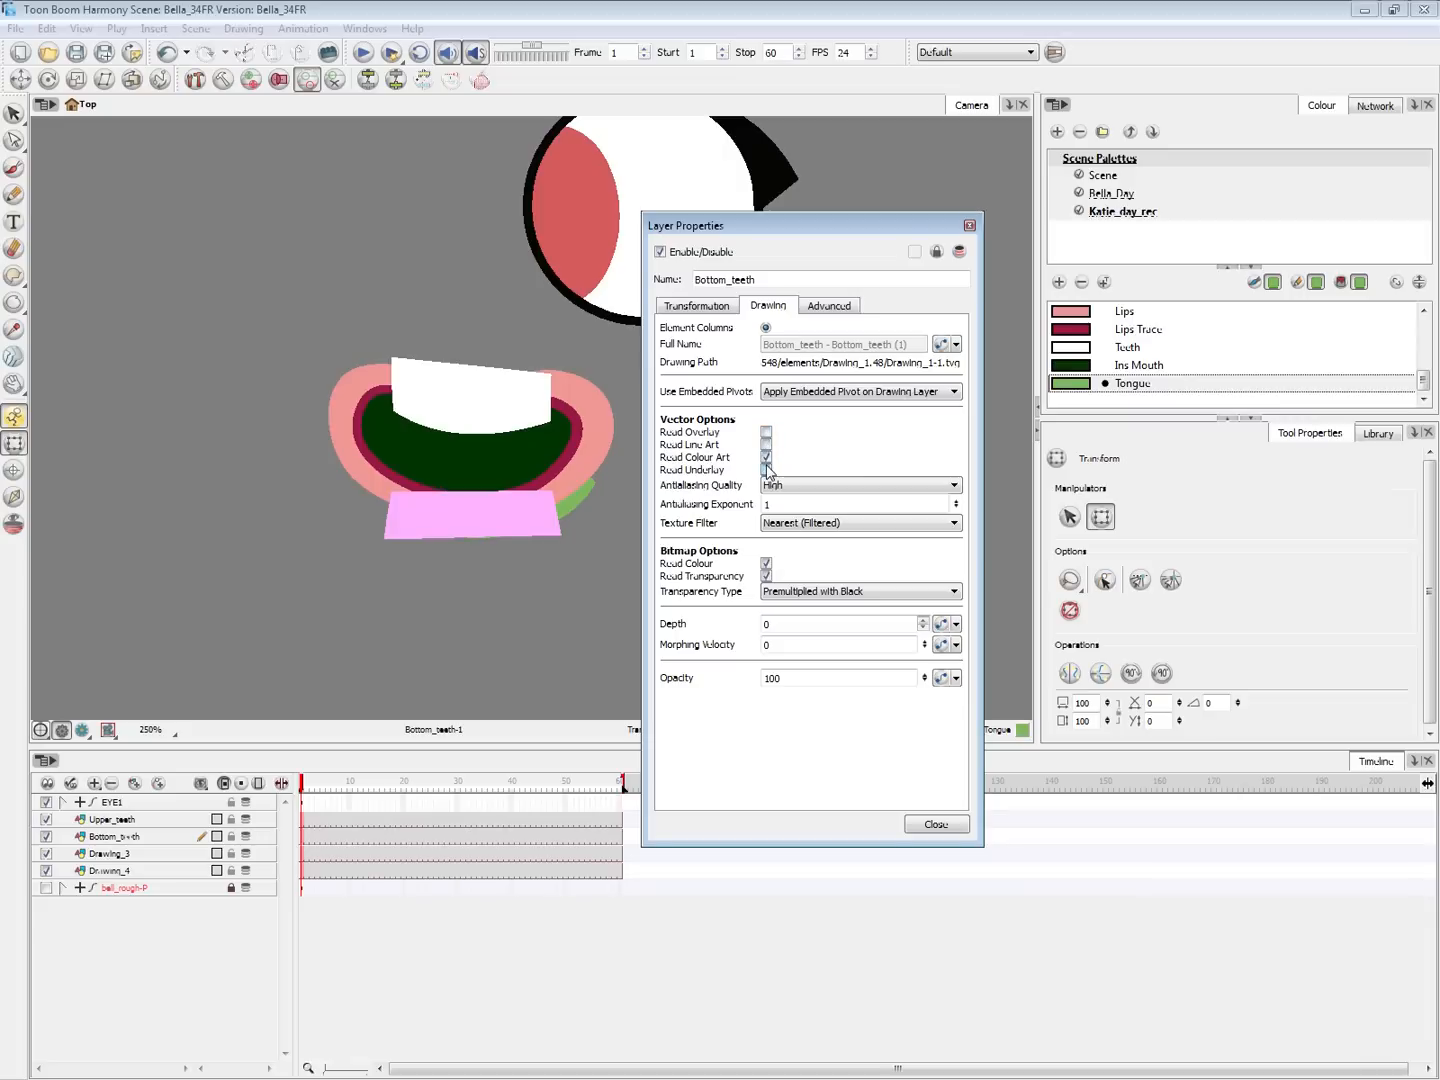
click(936, 823)
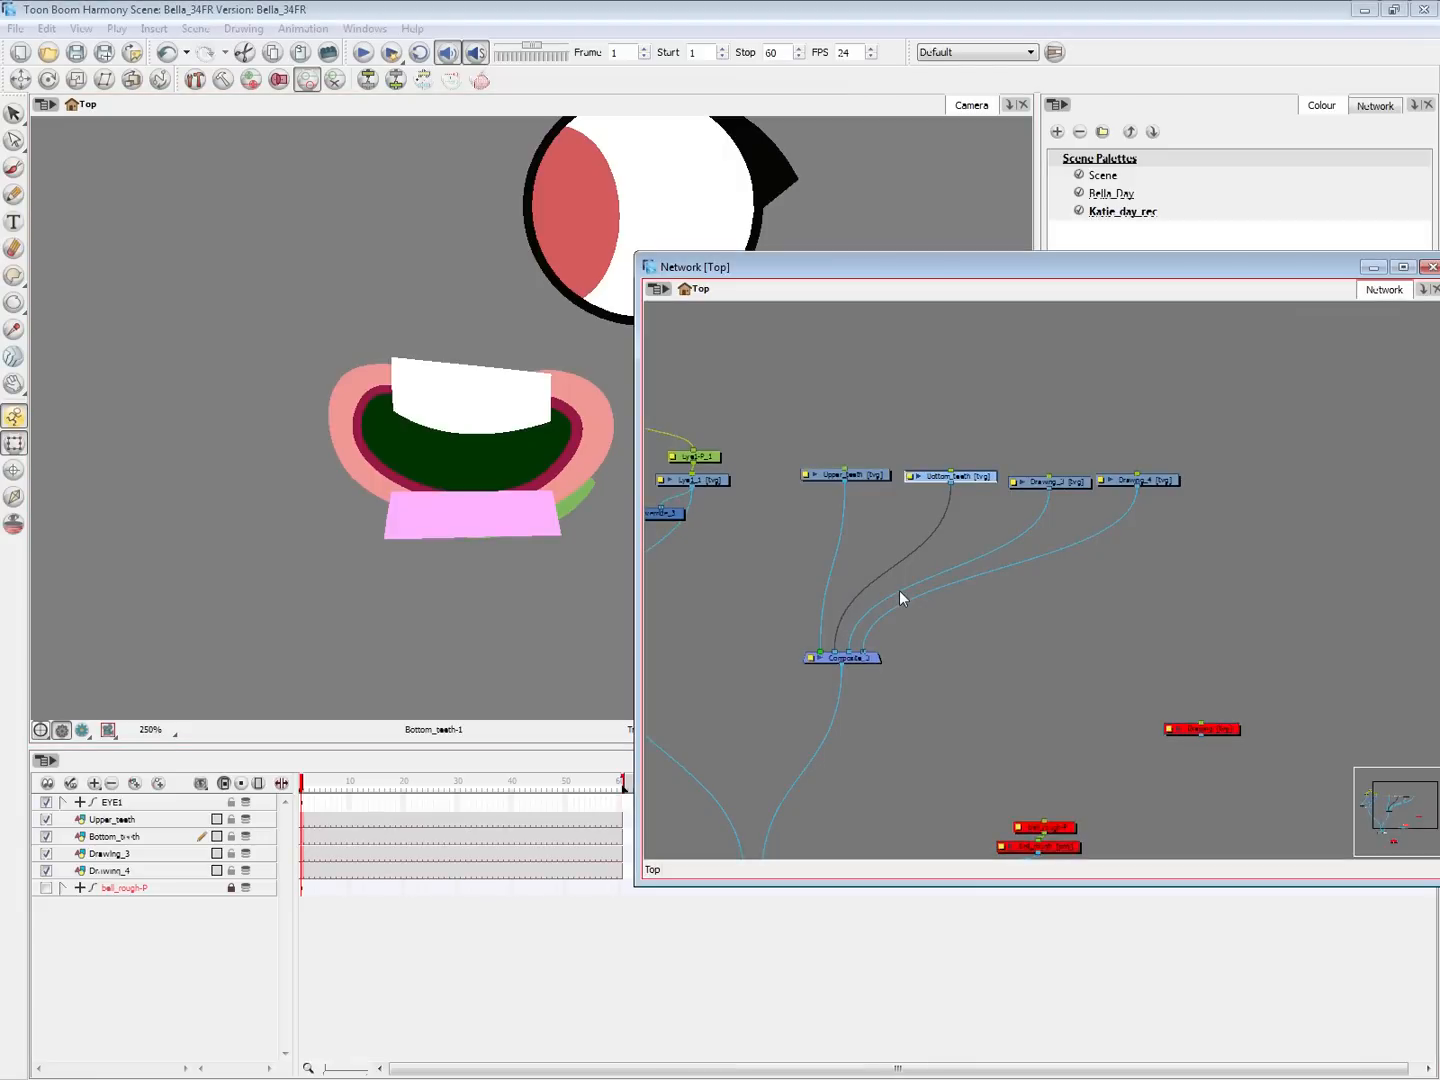
Set the Drawing_3 layer's embedded pivot option to Apply Embedded Pivot on Parent Peg
double_click(1015, 483)
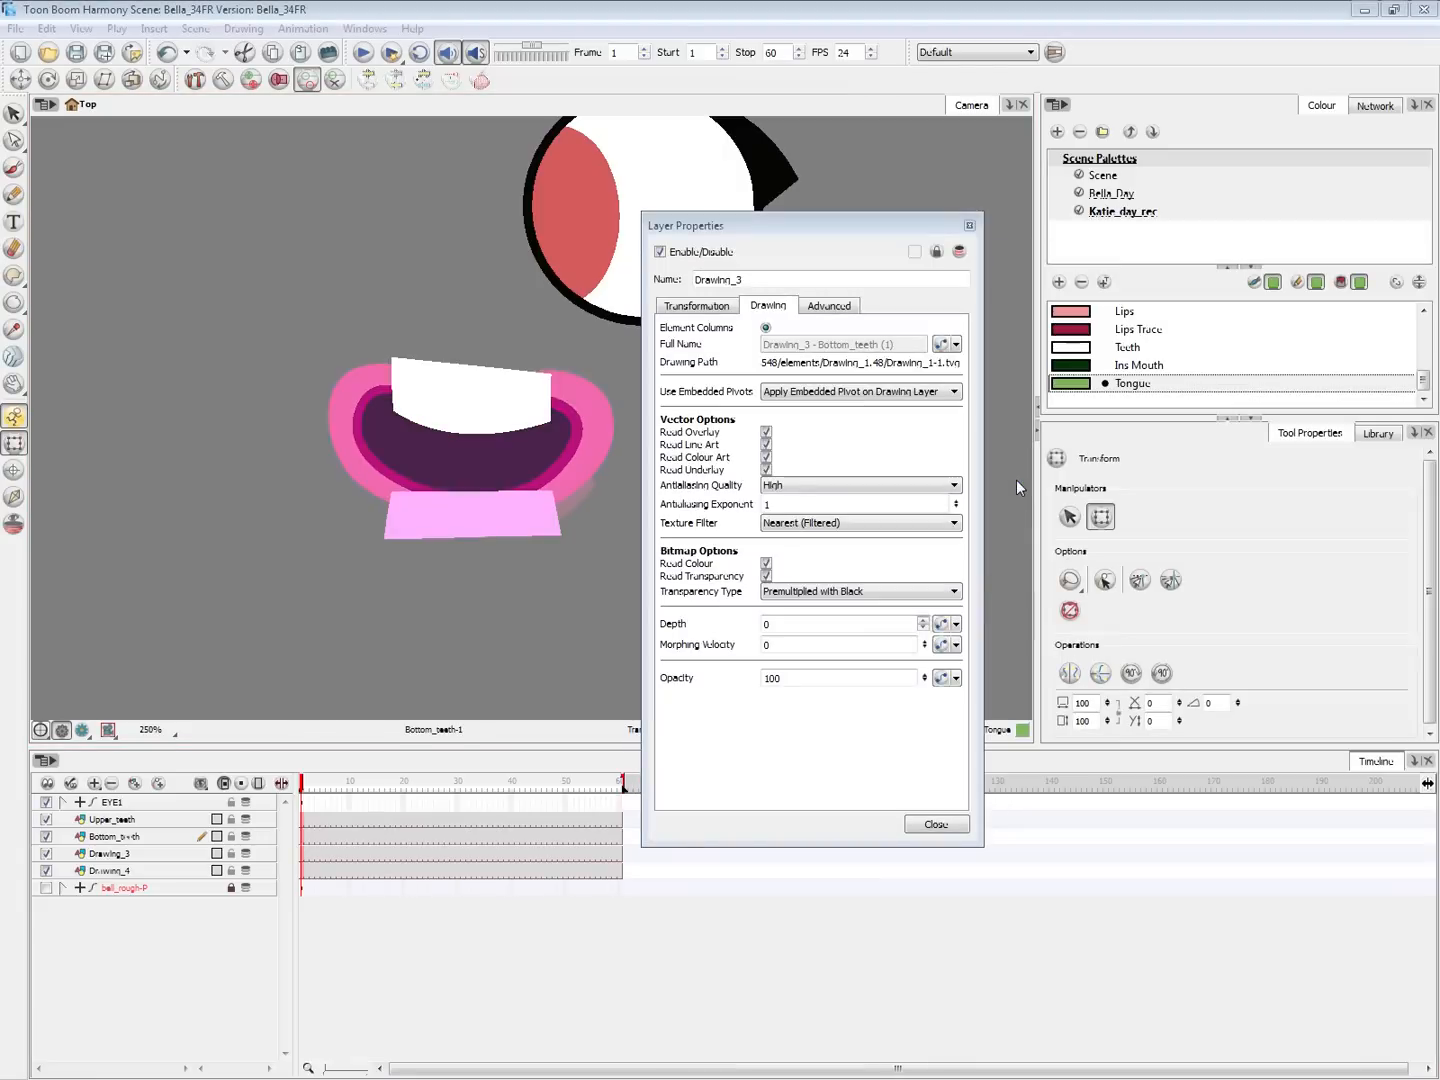
click(882, 395)
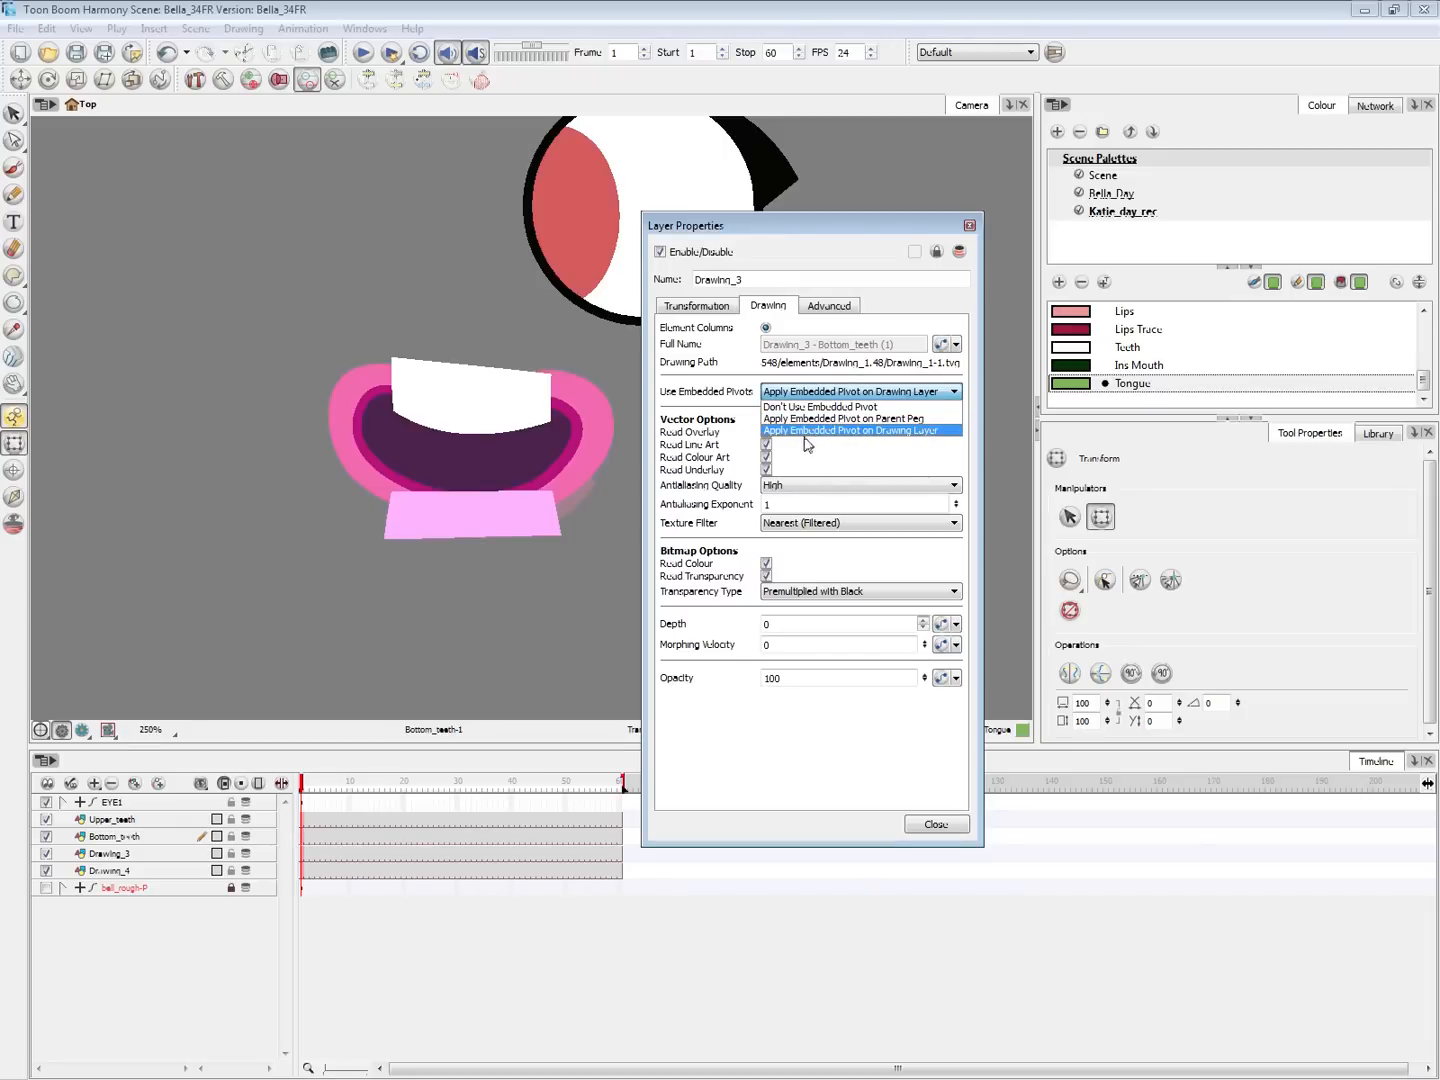
click(911, 431)
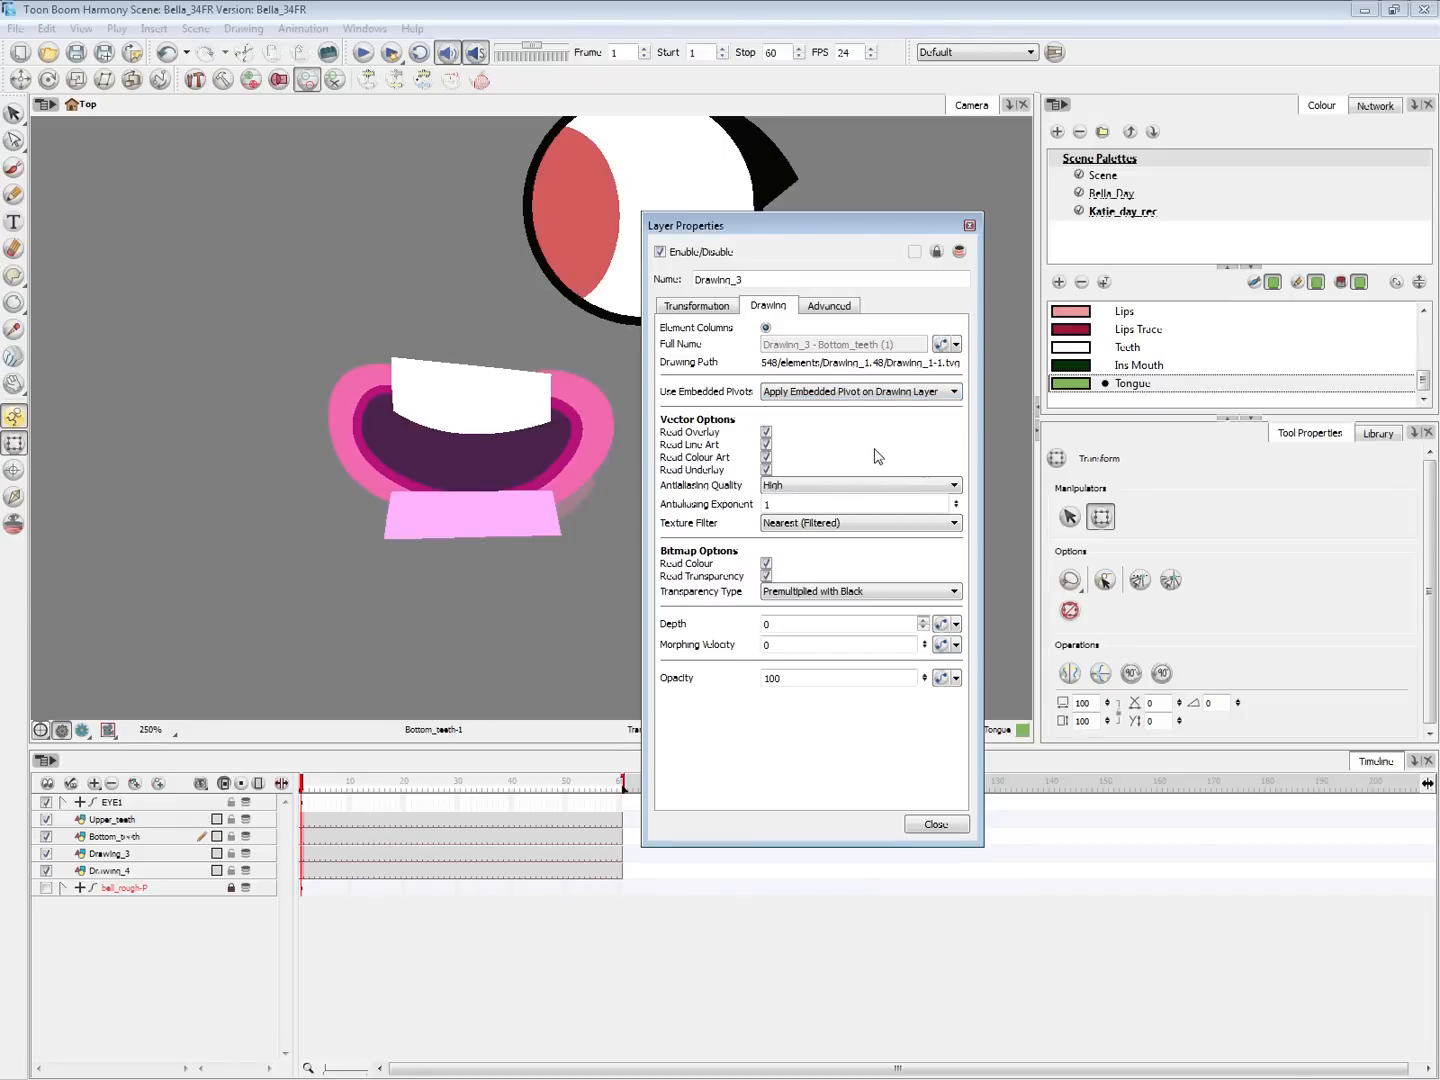
click(878, 391)
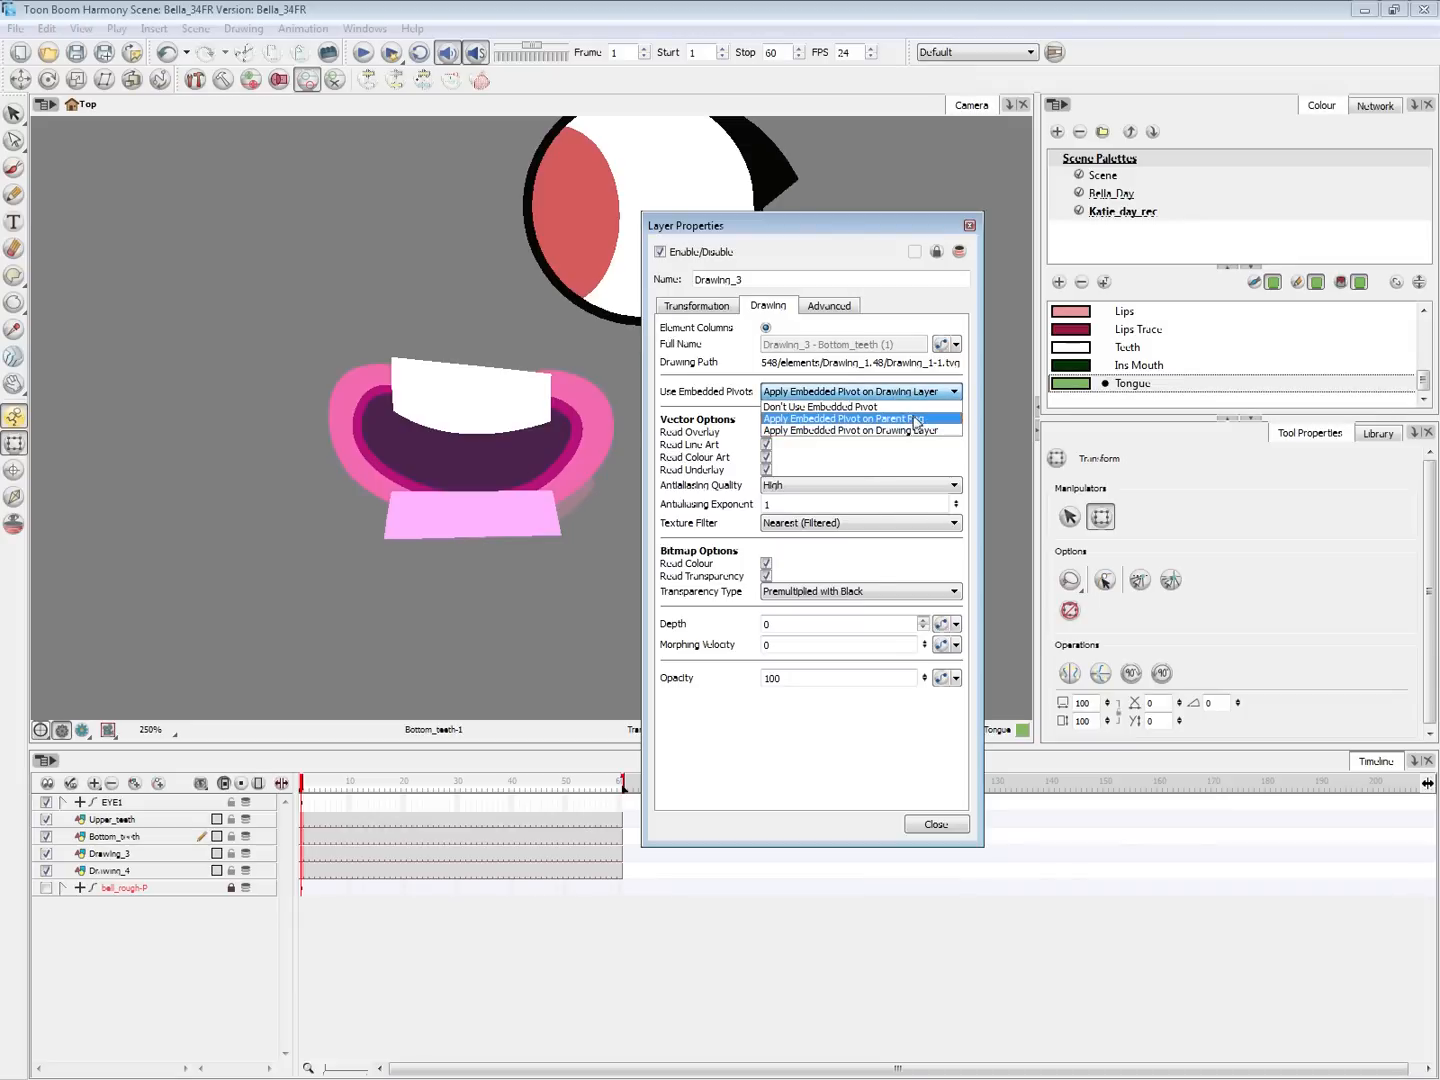
click(917, 420)
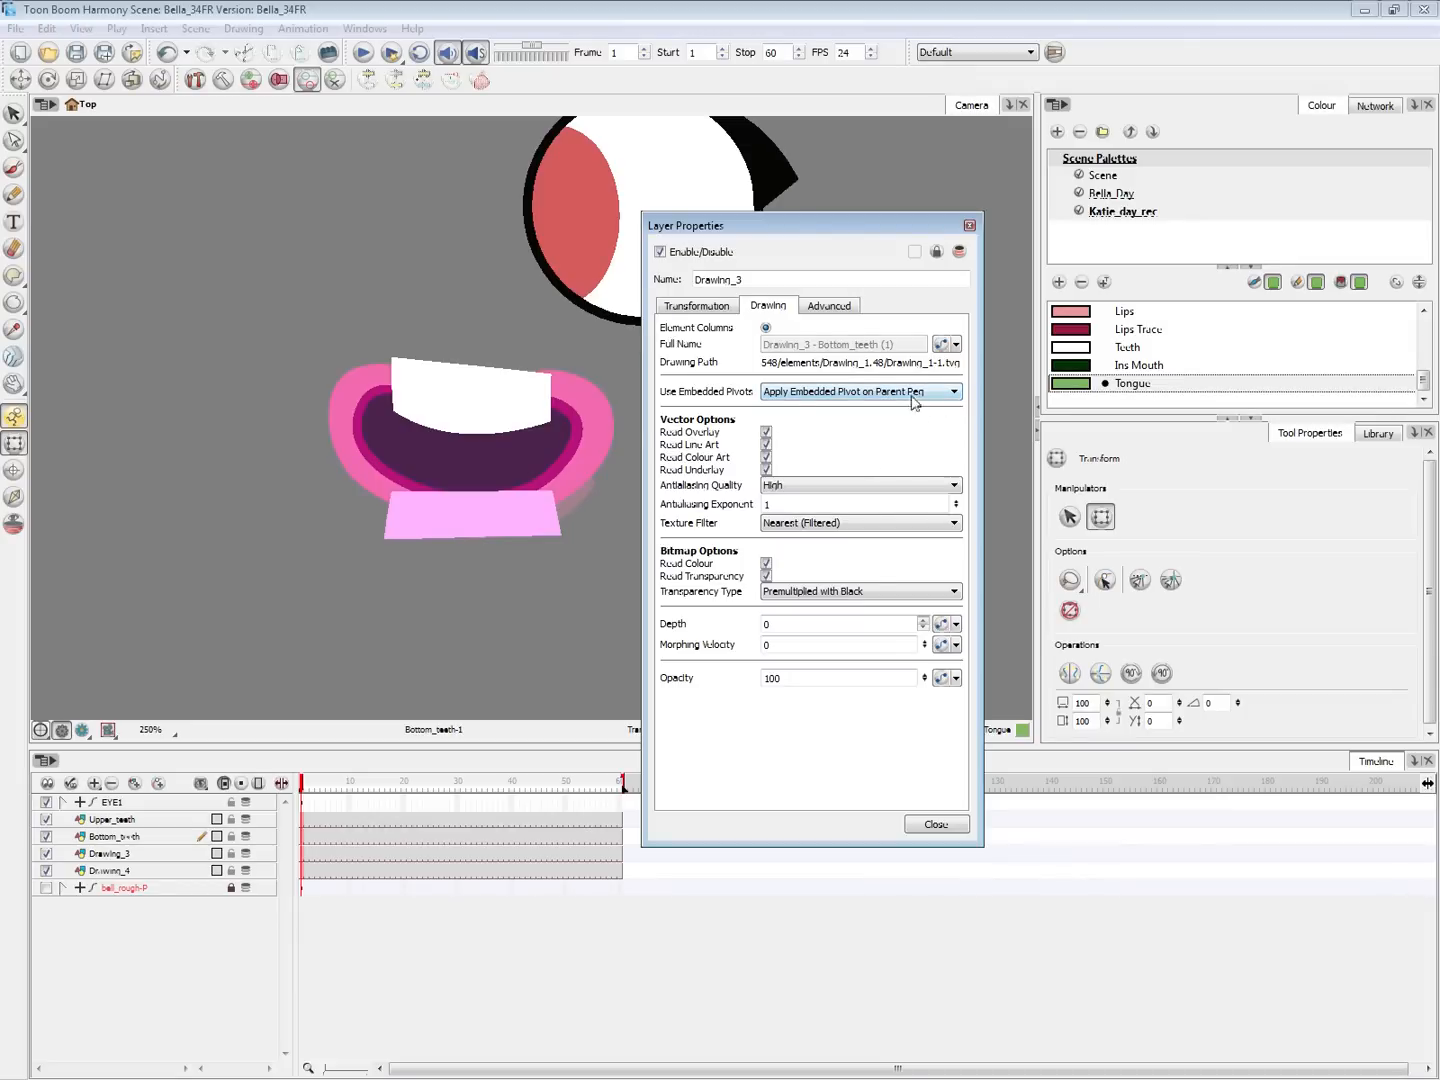
click(765, 433)
click(765, 433)
Rename the Drawing_3 layer as Tongue, keeping its embedded pivot applied on the parent peg
double_click(716, 279)
text(To)
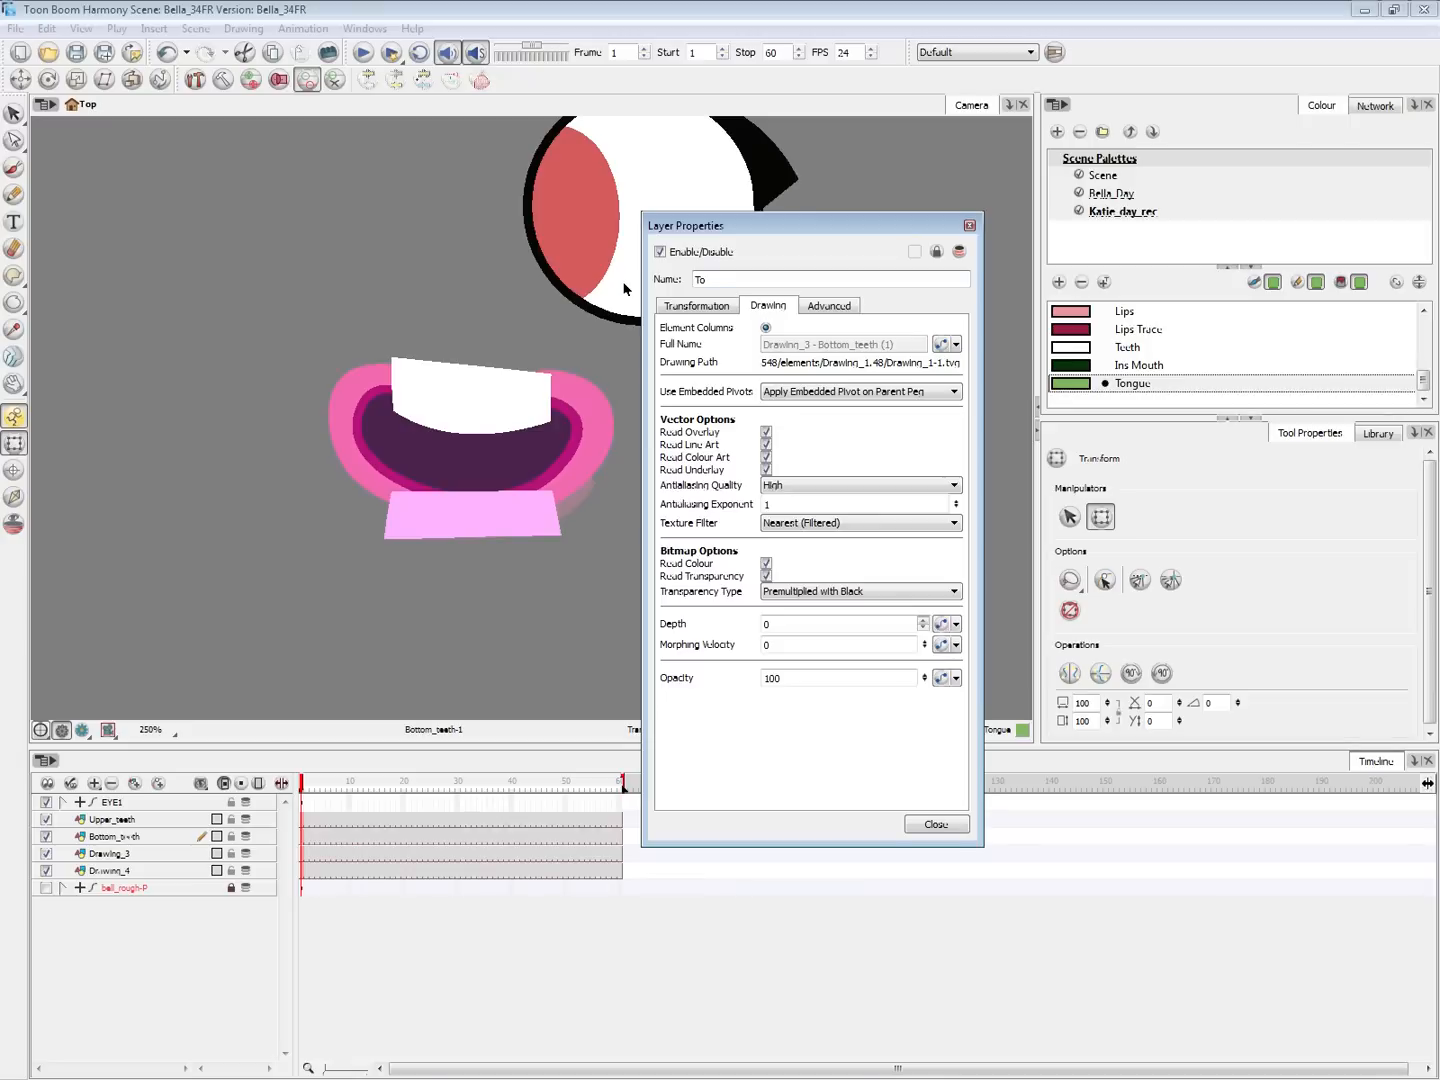
text(ung)
drag(707, 279, 779, 283)
text(ngue)
click(915, 392)
click(953, 420)
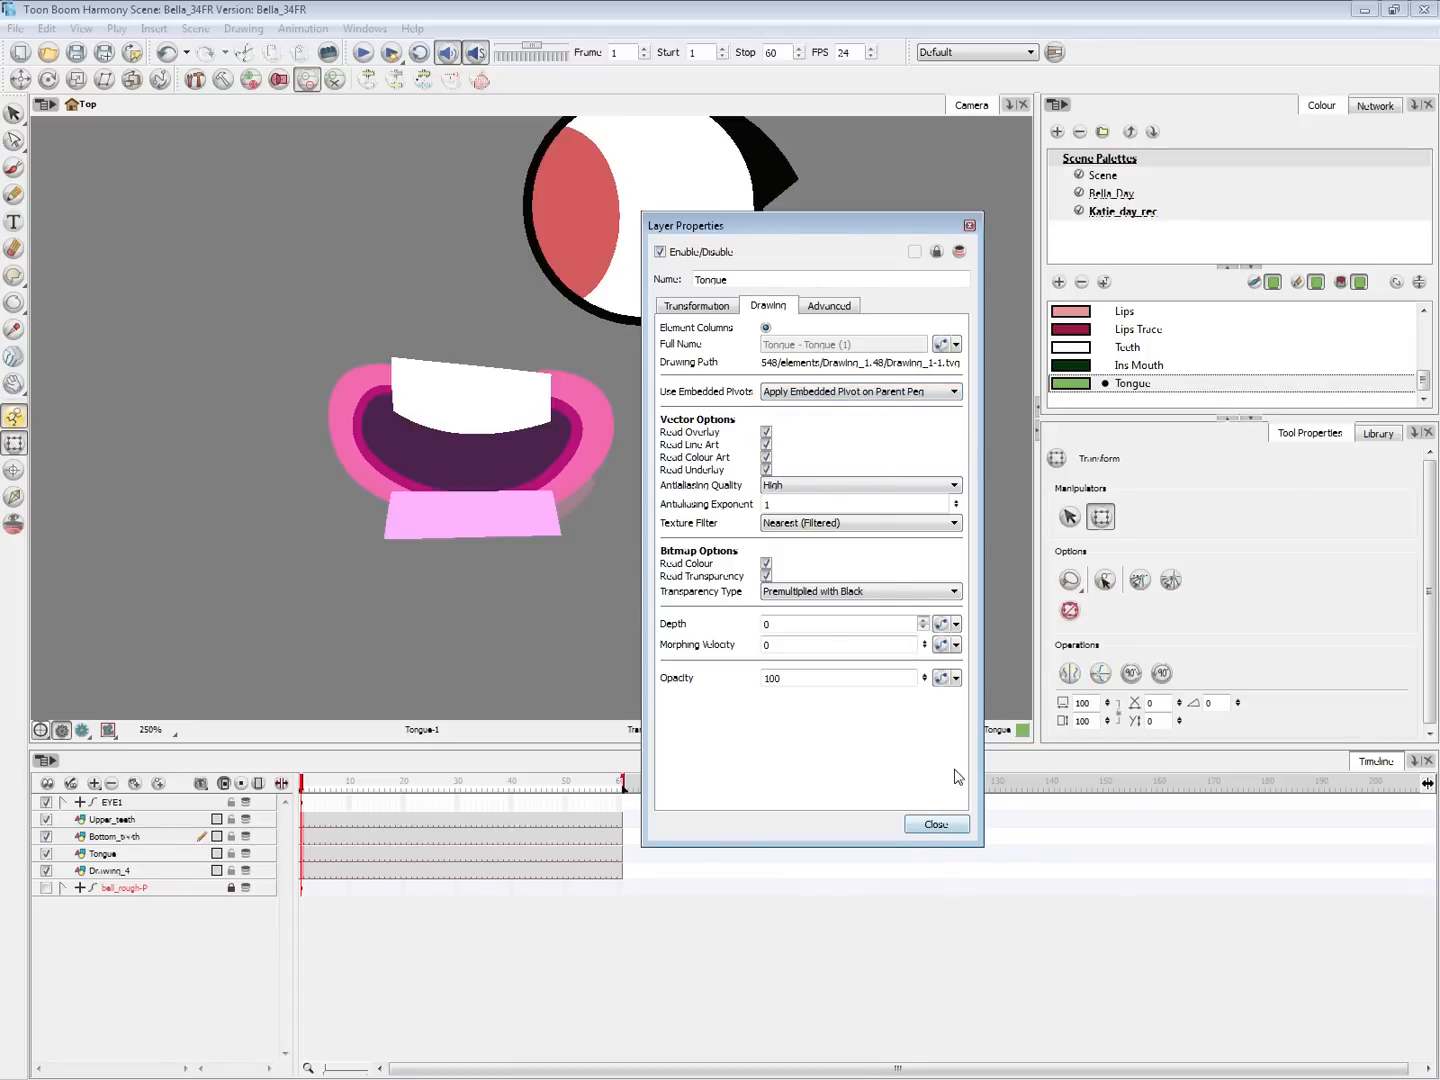
Limit the Tongue layer to reading only the underlay by disabling overlay, line art and colour art
click(767, 433)
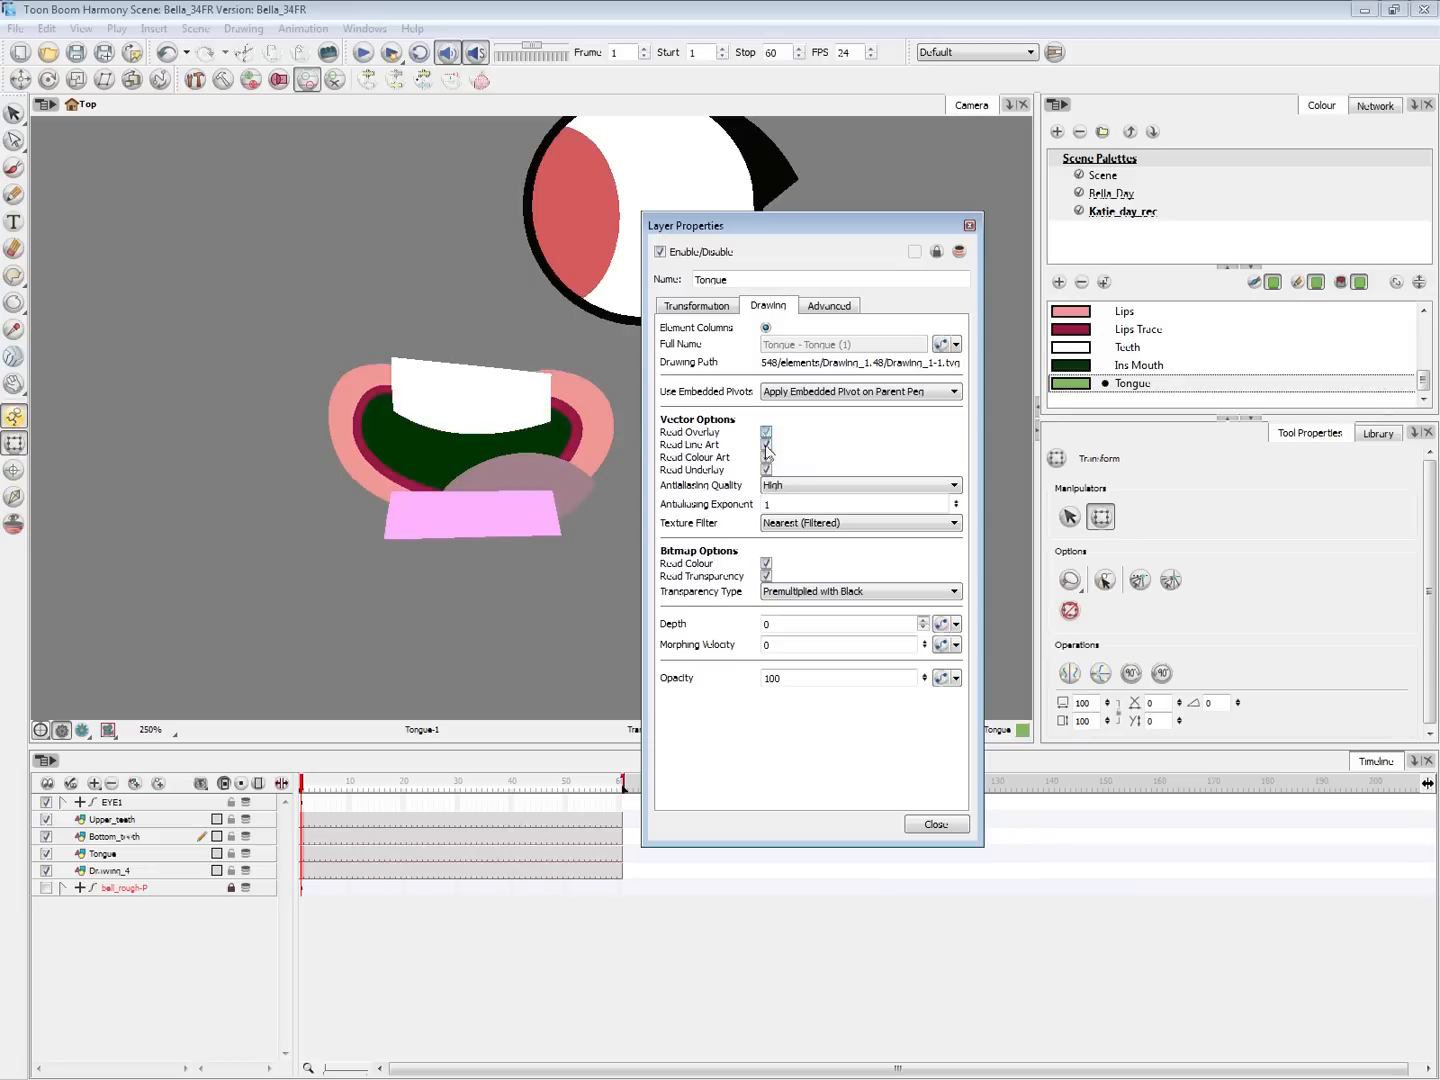
click(767, 446)
click(767, 458)
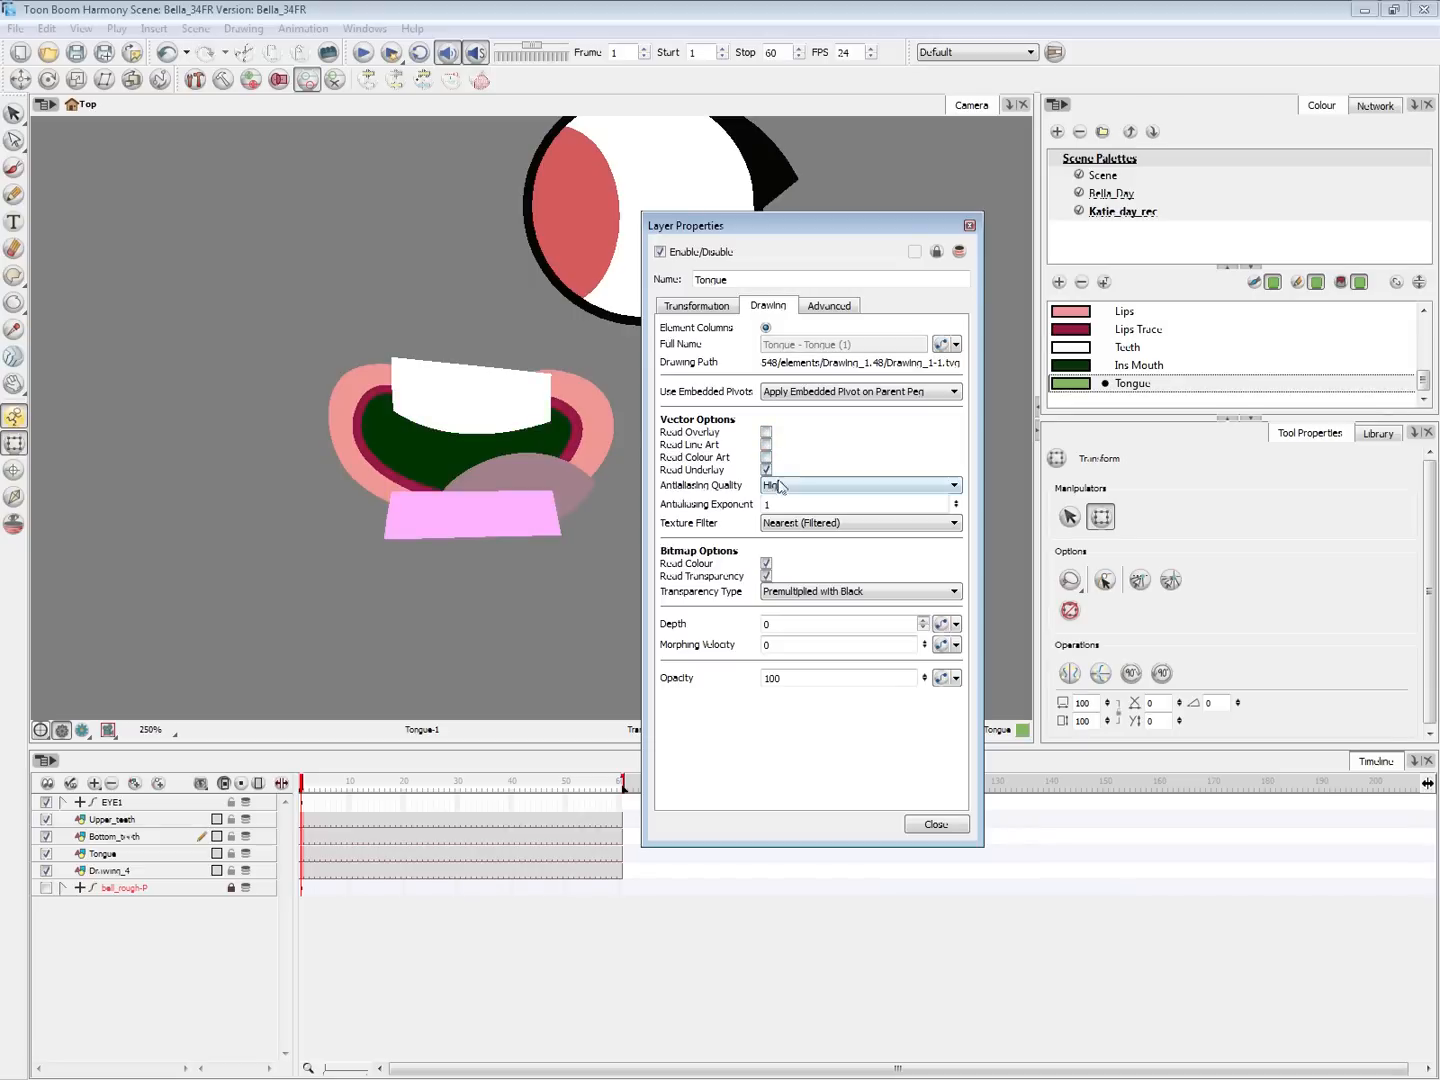
click(938, 826)
Set the Upper_teeth layer's embedded pivot option to Apply Embedded Pivot on Parent Peg
key(alt+Tab)
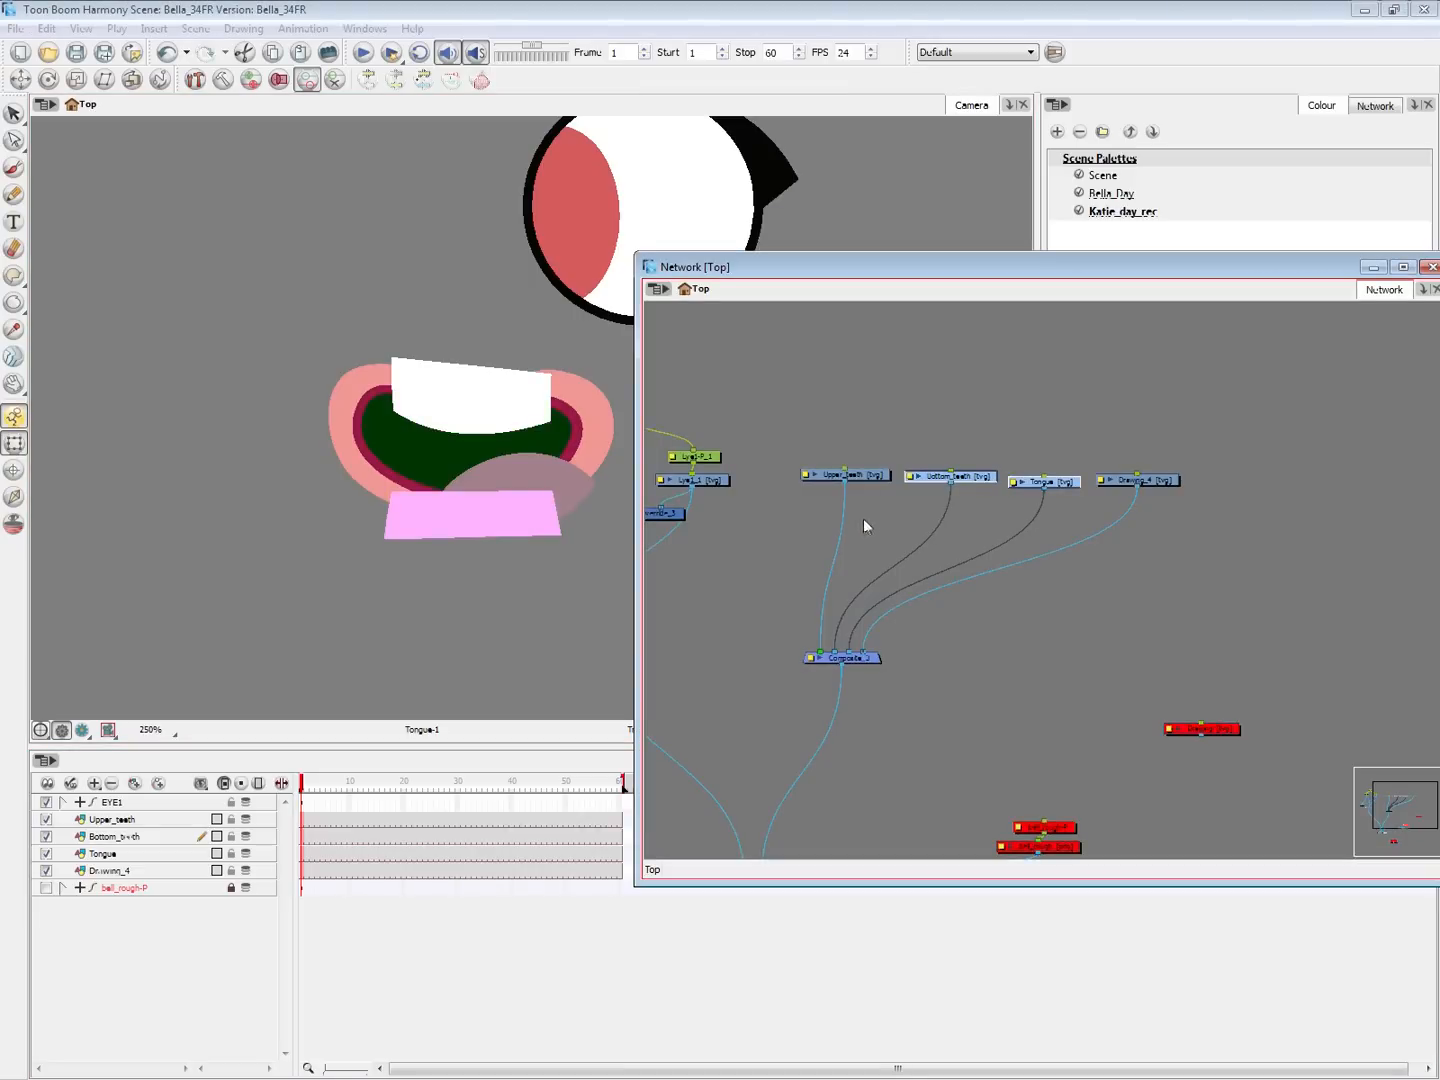
double_click(808, 478)
click(797, 391)
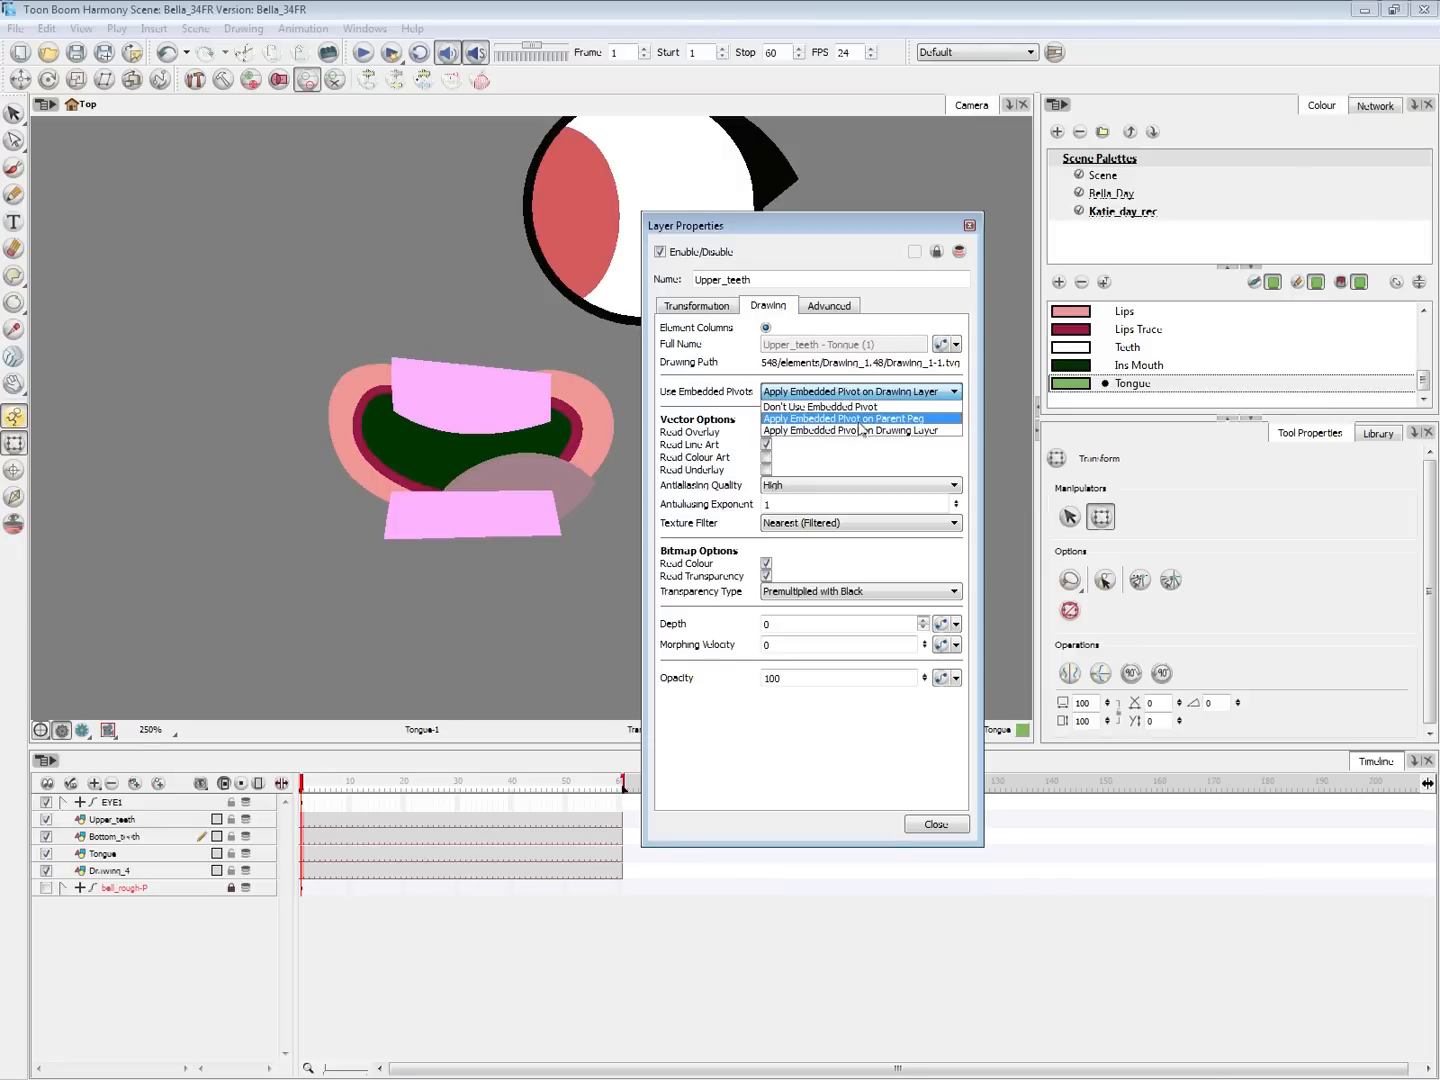
click(882, 419)
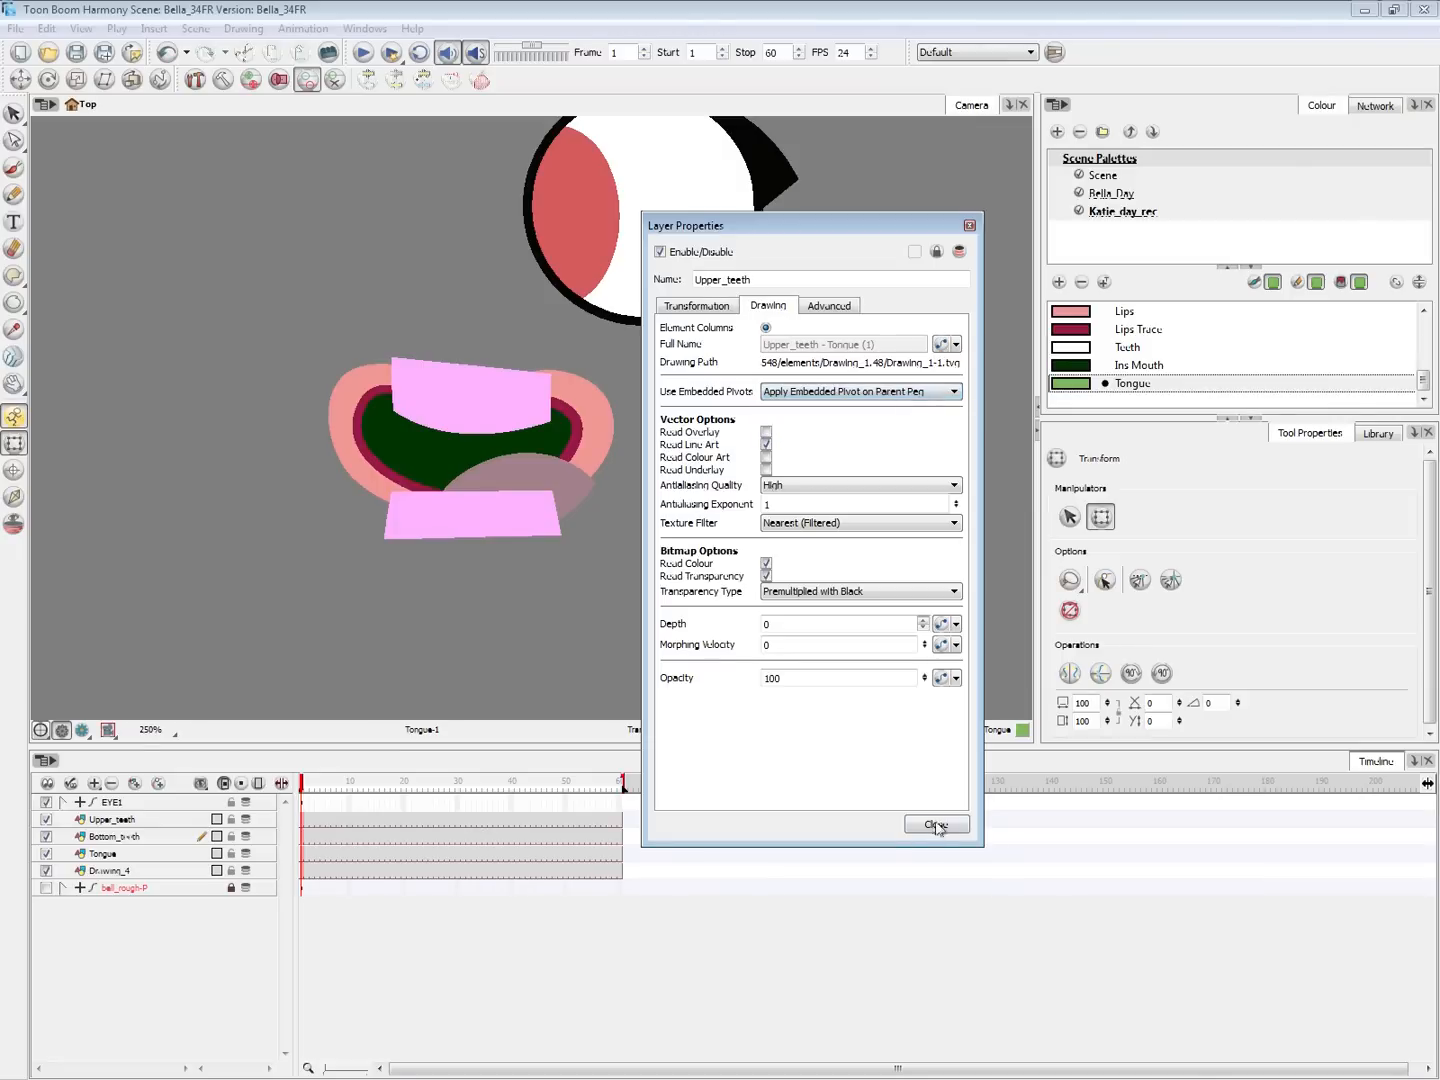
click(936, 824)
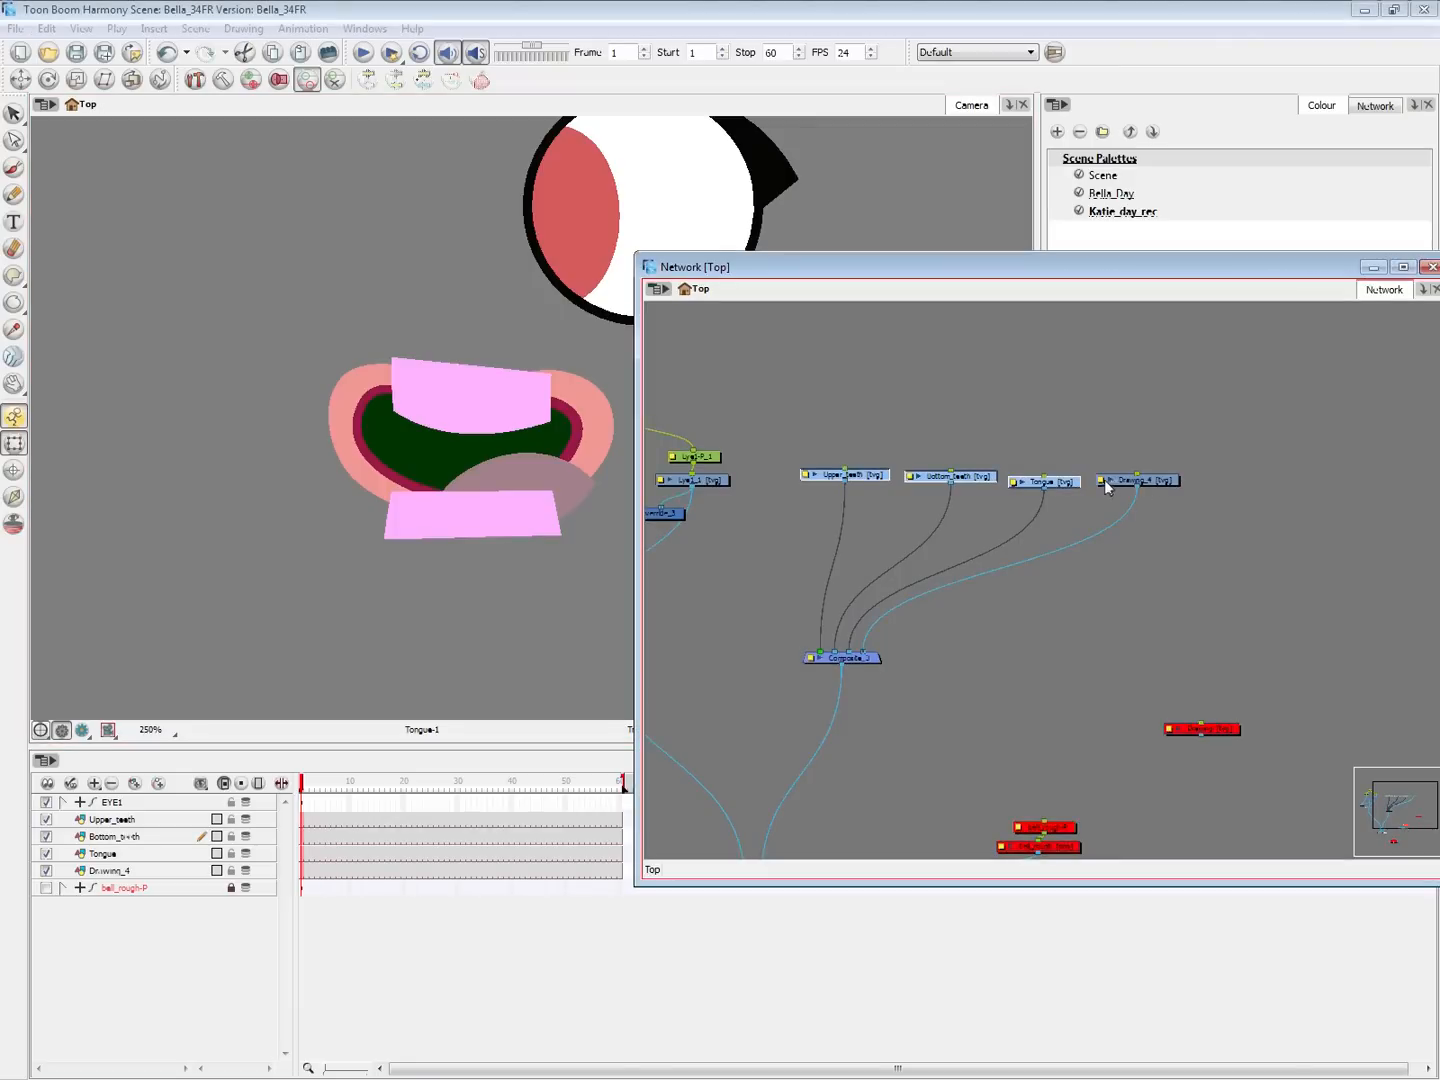
Set the Drawing_4 layer's embedded pivot option to Apply Embedded Pivot on Parent Peg and rename the layer Lips
click(1103, 481)
click(857, 393)
click(868, 418)
drag(762, 280, 617, 280)
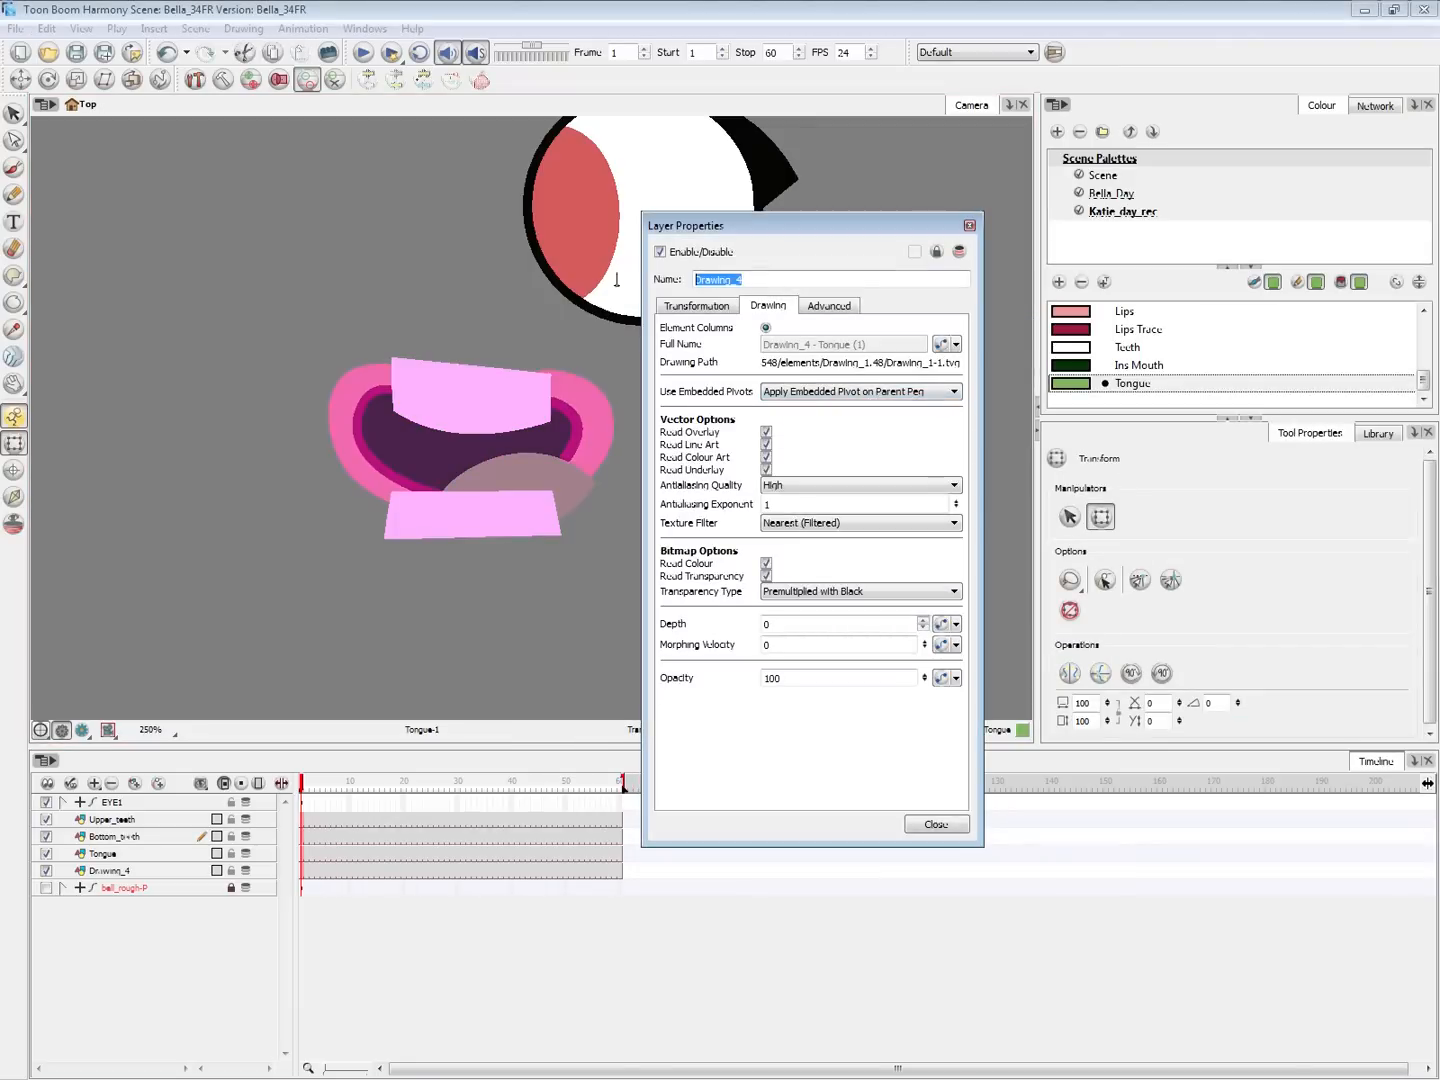
text(Lips)
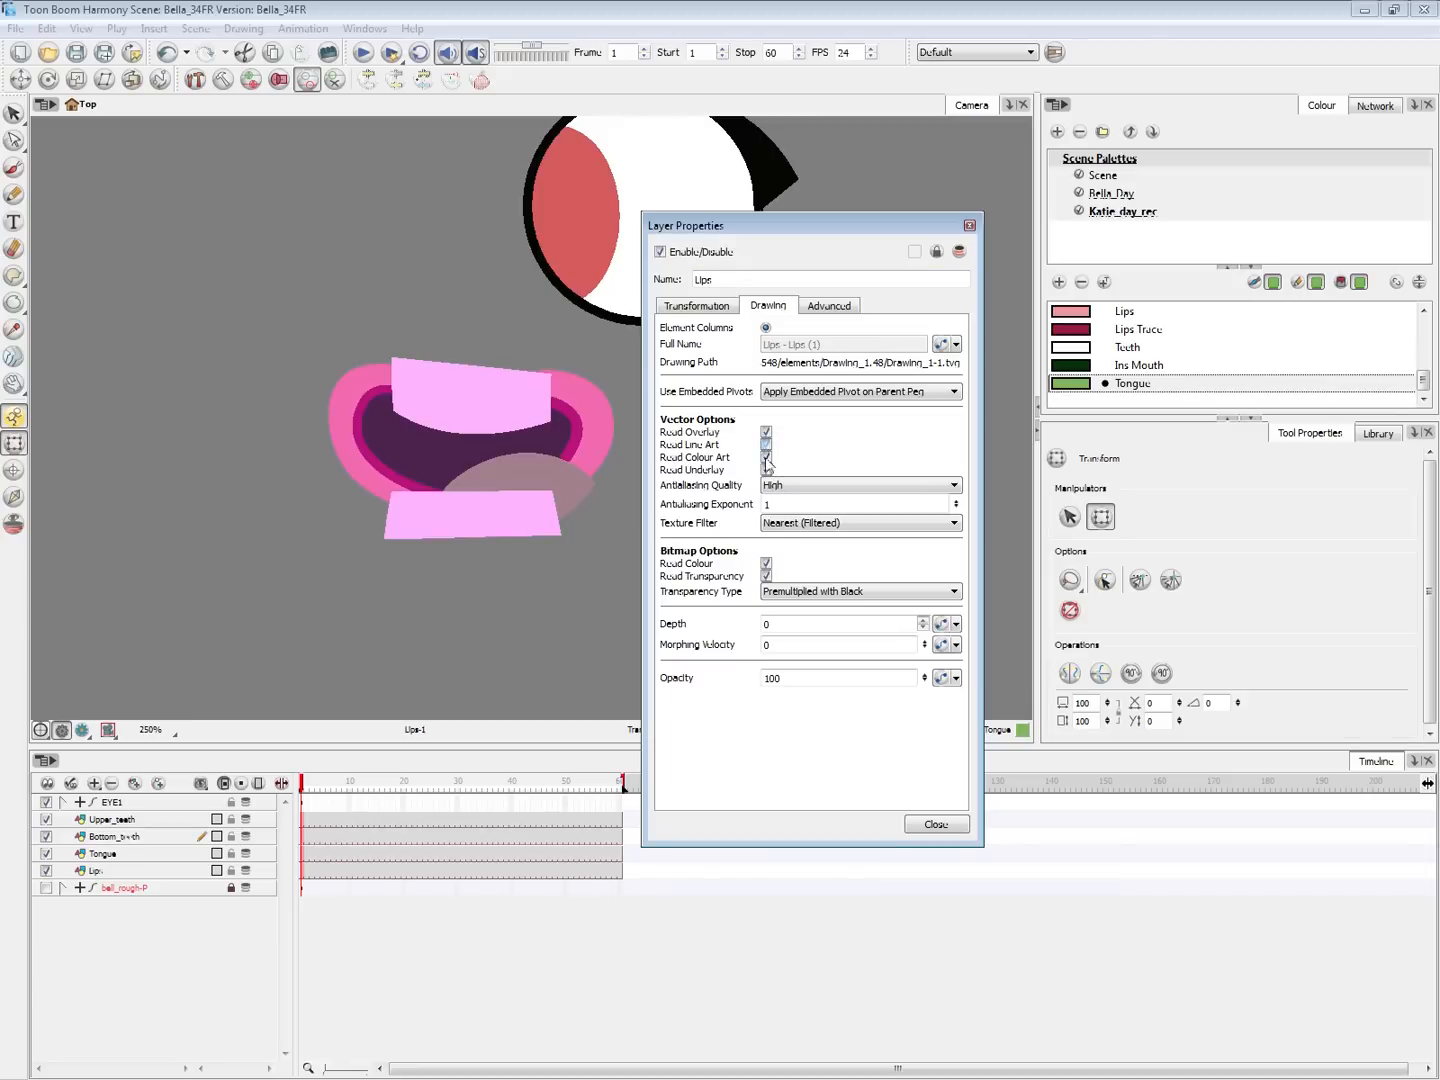
click(948, 826)
click(668, 995)
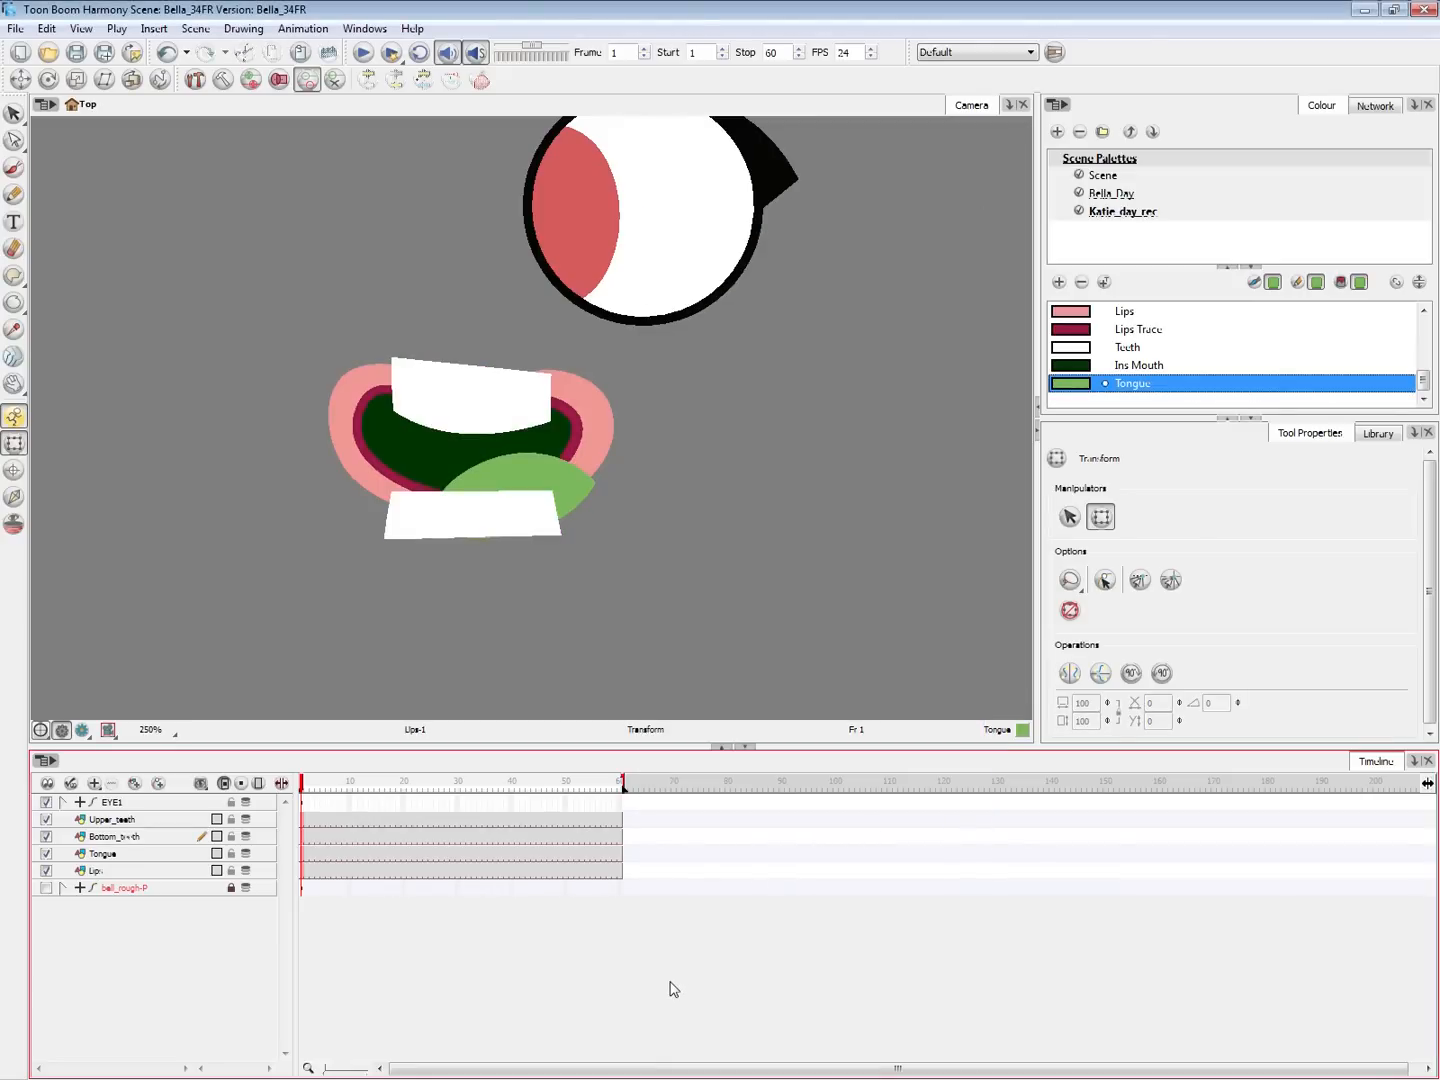
Add a parent peg to each of the Upper_teeth, Bottom_teeth, Tongue and Lips layers and collapse them in the timeline
key(alt+Tab)
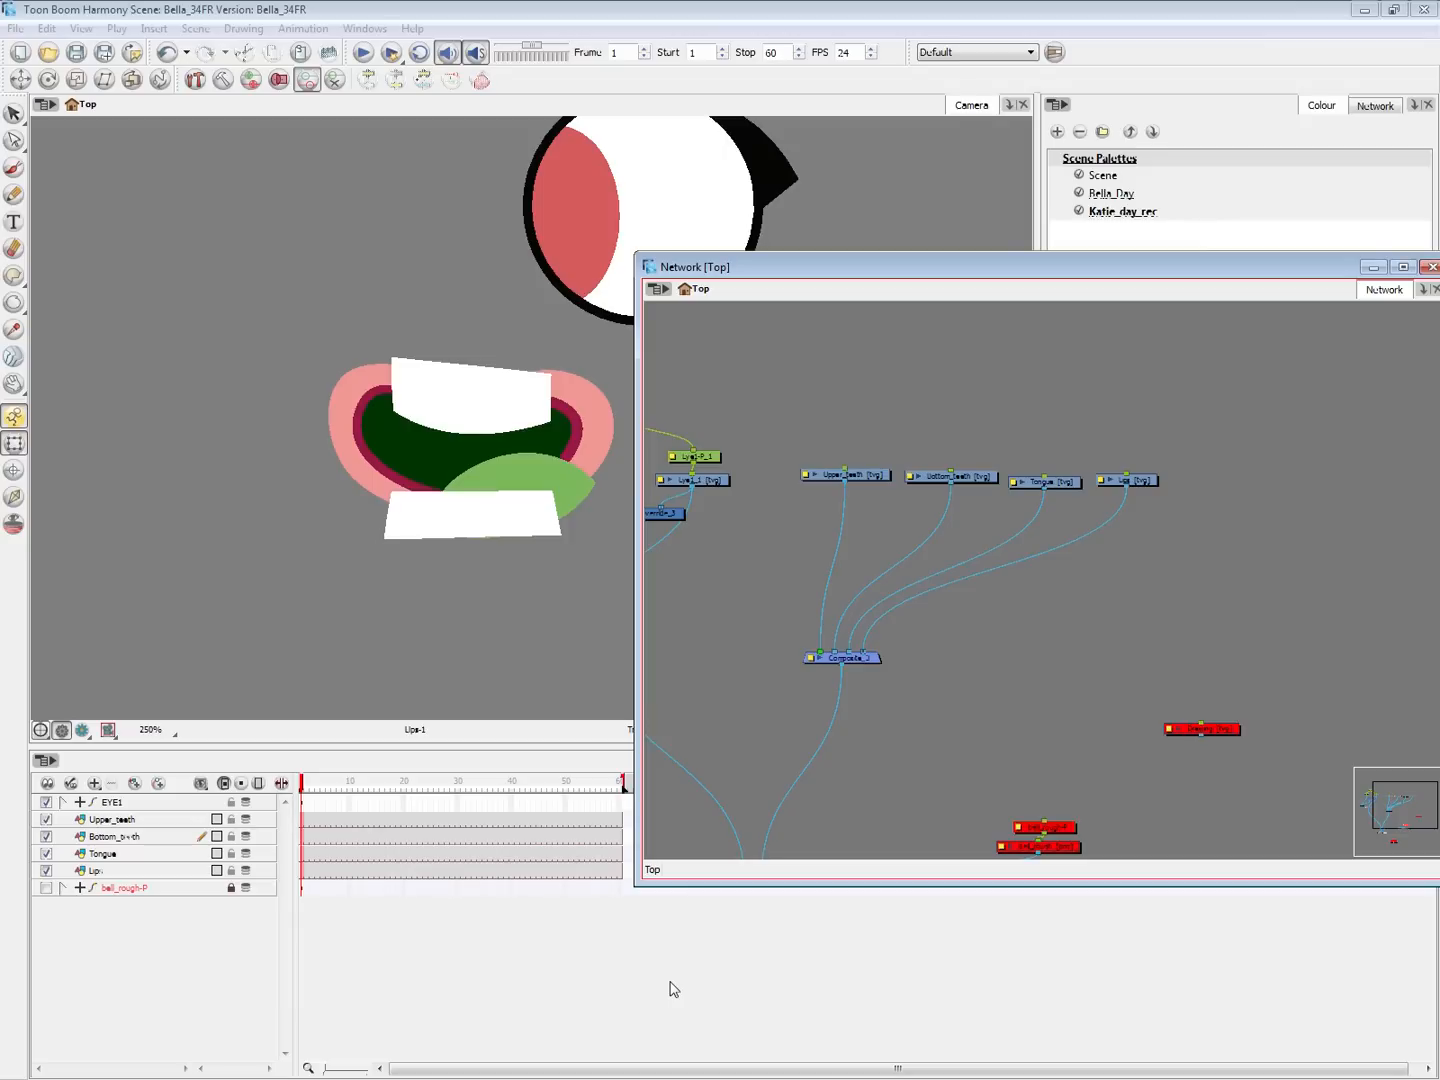
click(170, 967)
click(114, 820)
shift+click(110, 869)
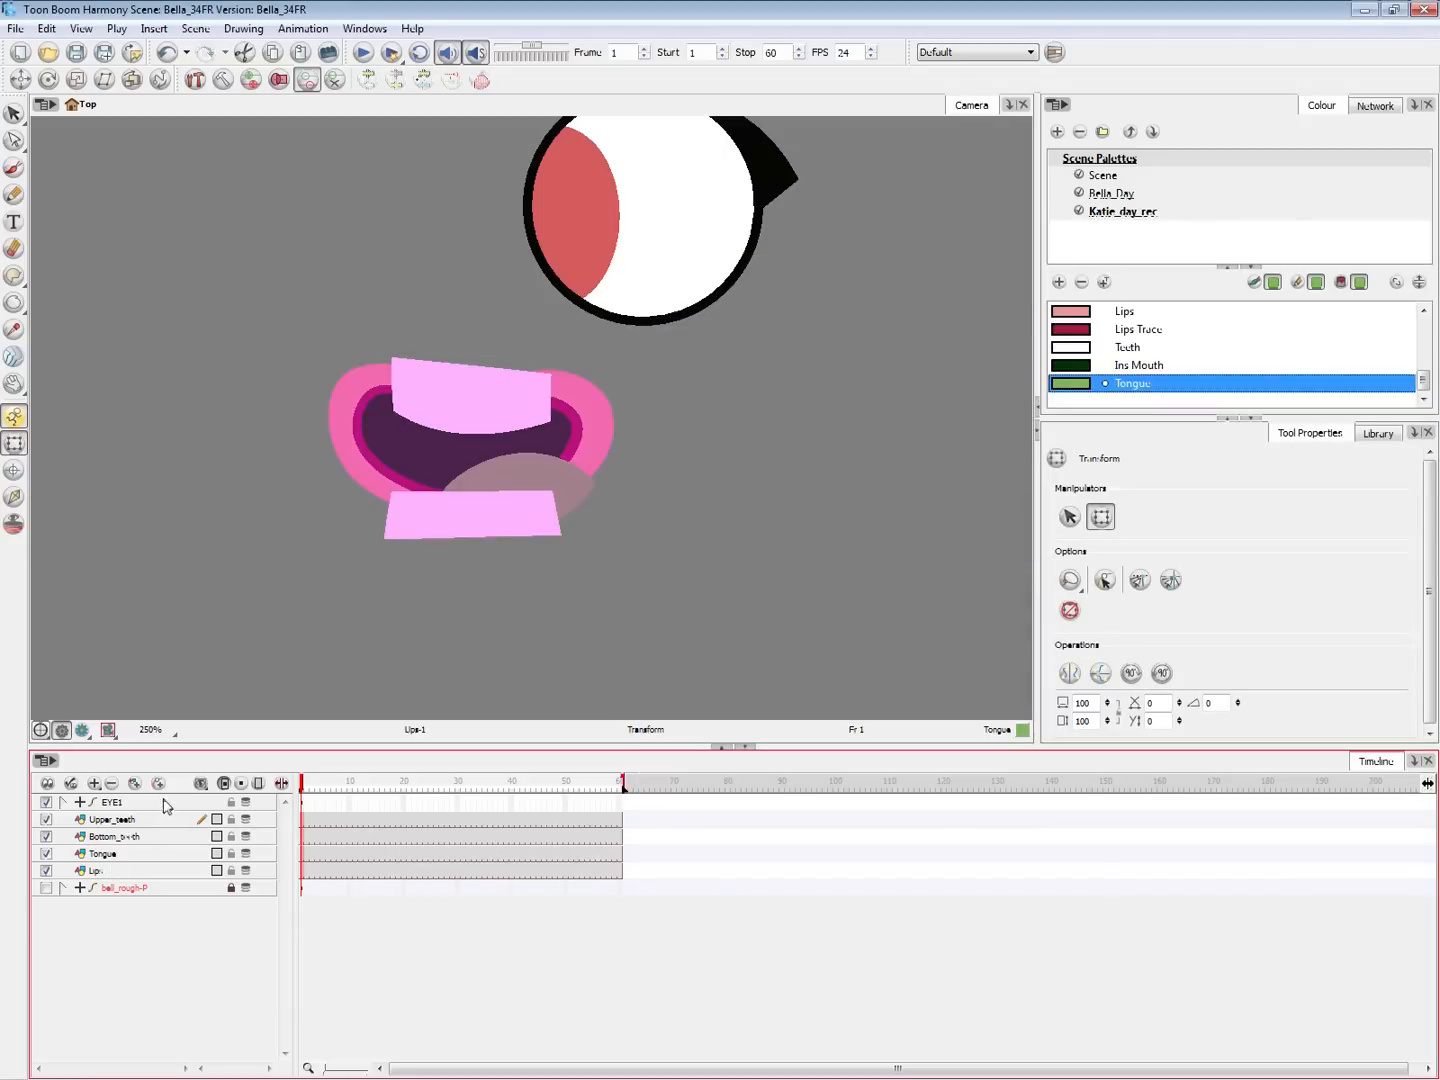
click(140, 820)
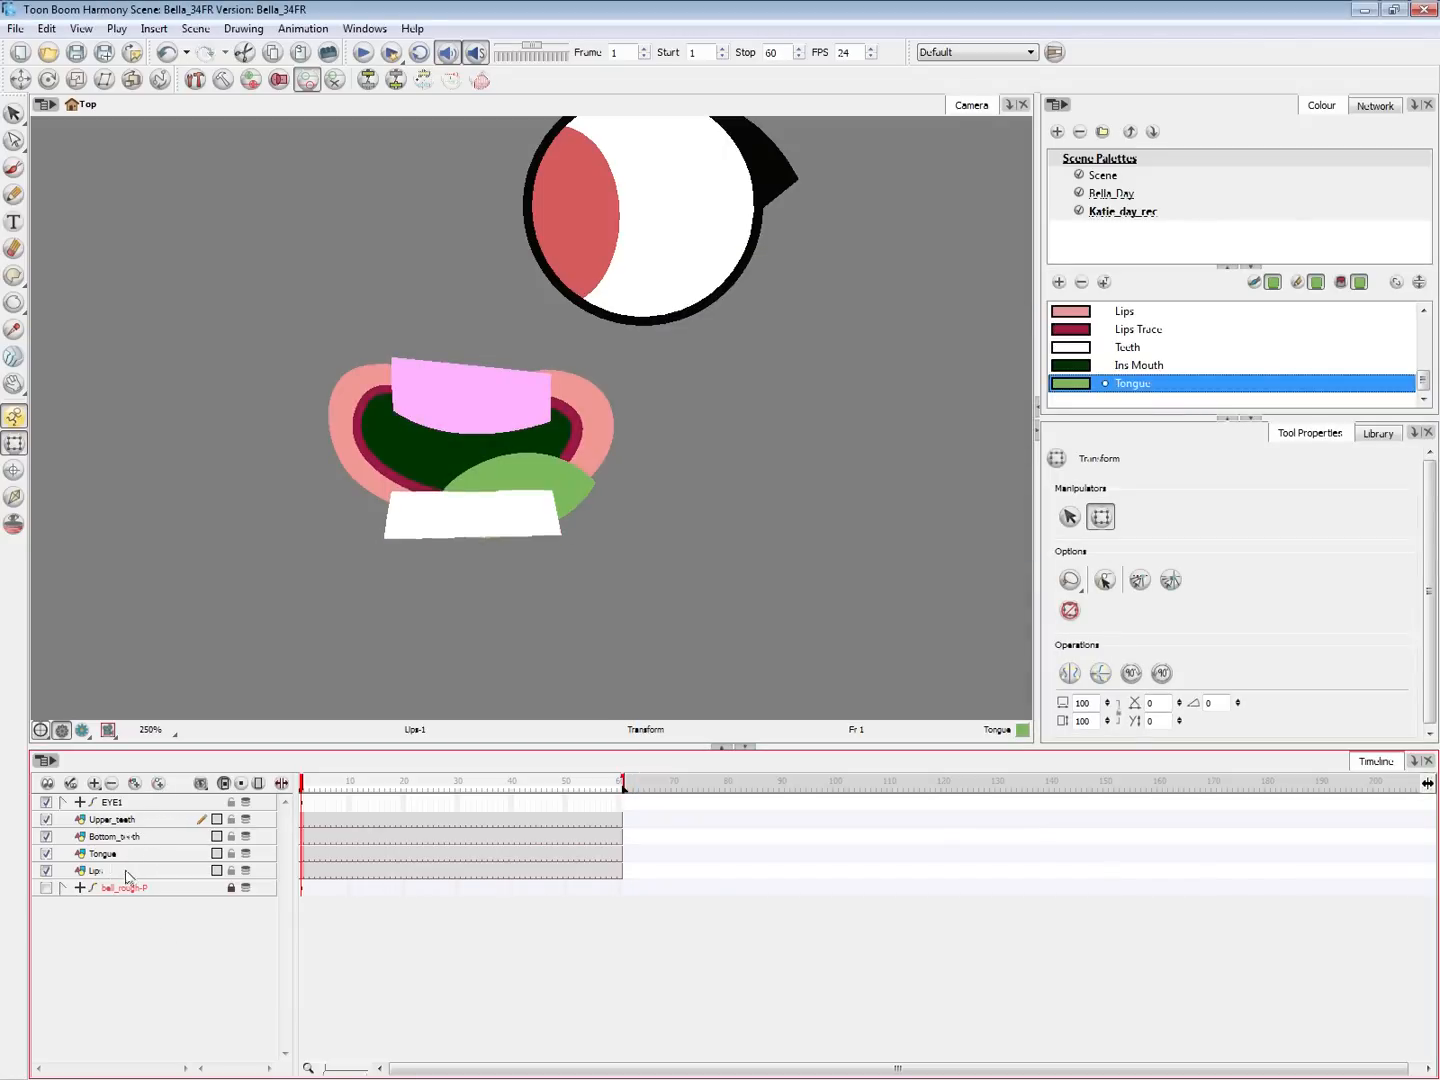
shift+click(128, 871)
click(158, 783)
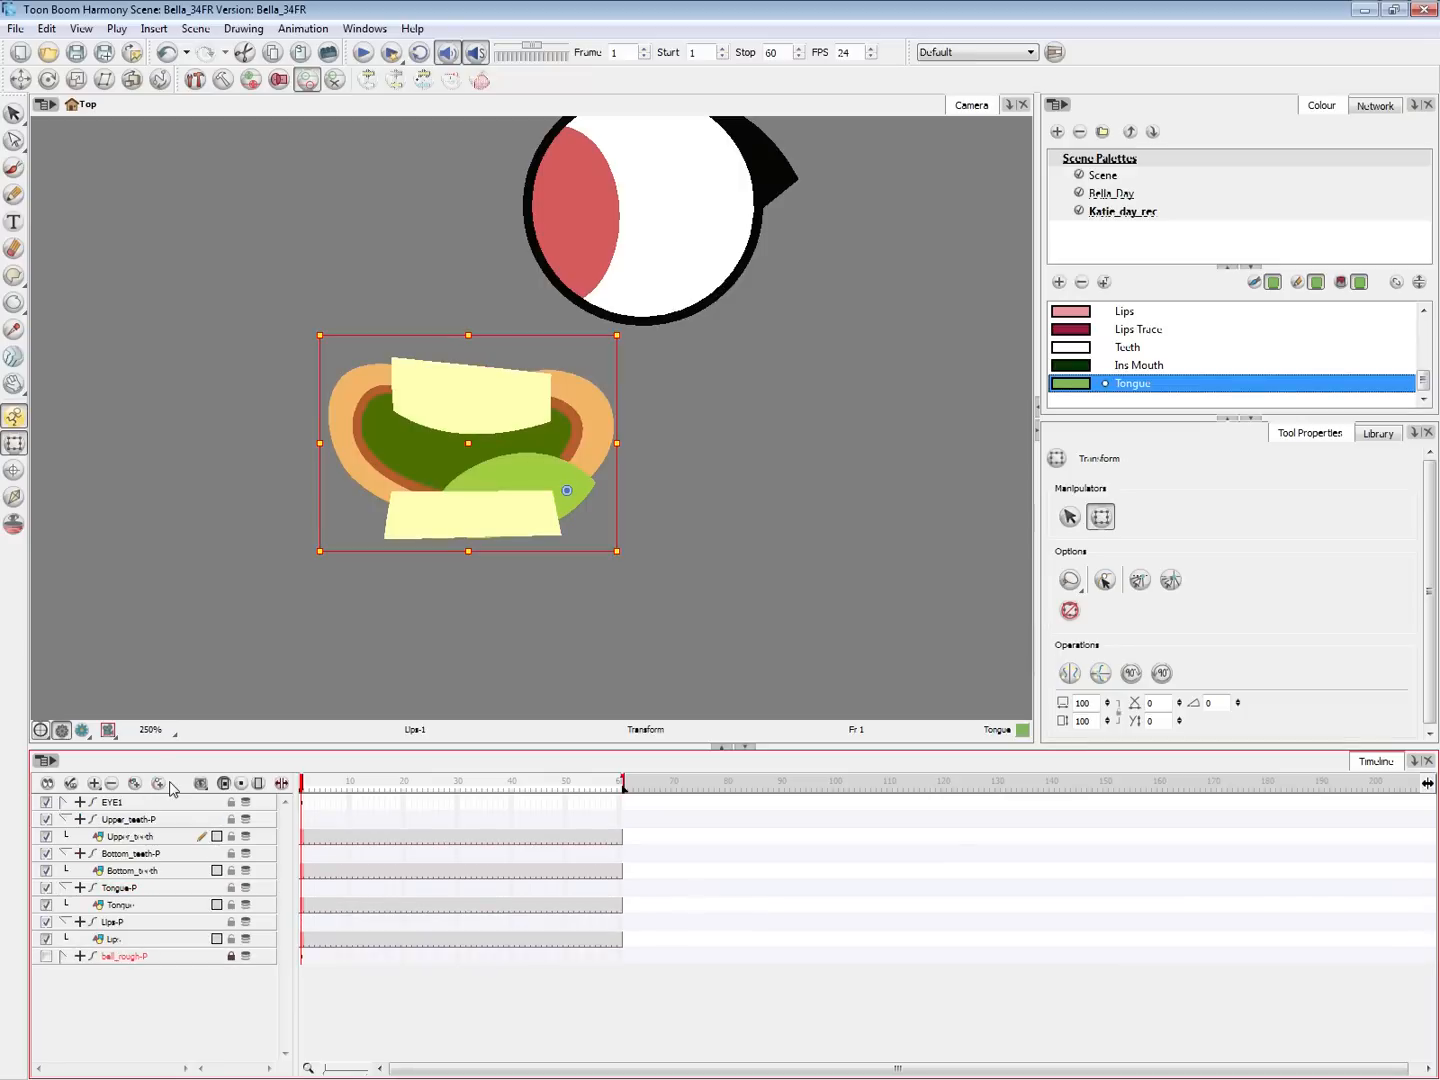
key(shift+f)
click(177, 1019)
Try moving the bottom teeth, upper teeth and tongue independently of one another, undoing each move
click(504, 518)
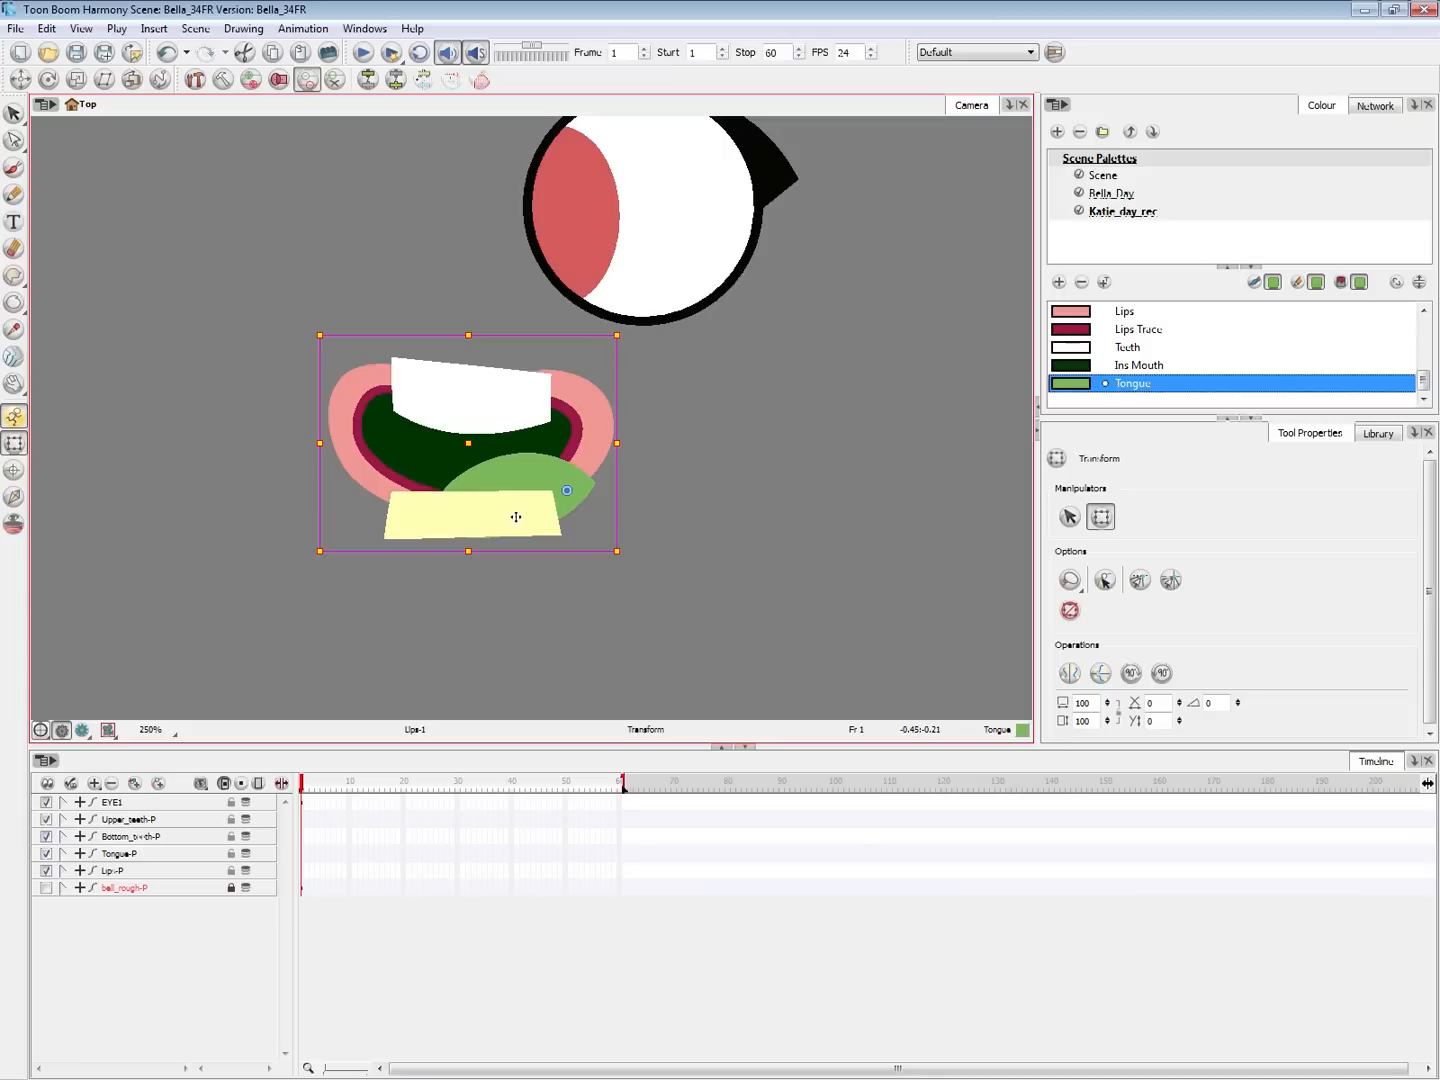
drag(515, 517, 511, 591)
key(ctrl+z)
drag(529, 415, 590, 405)
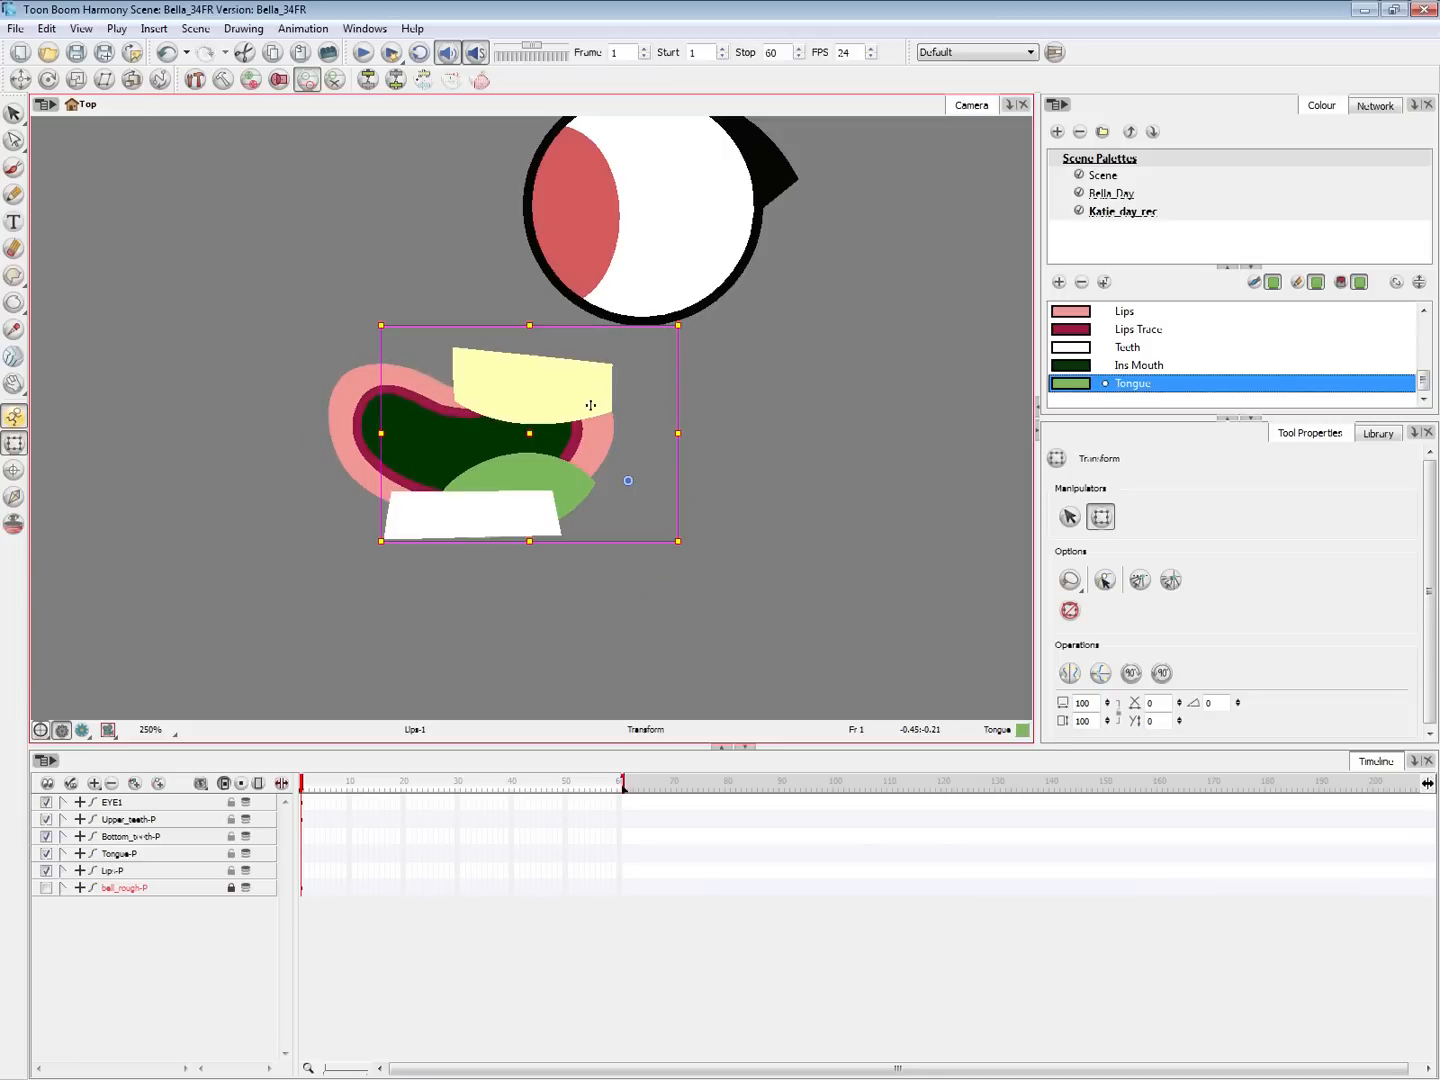
key(ctrl+z)
drag(579, 482, 650, 431)
key(ctrl+z)
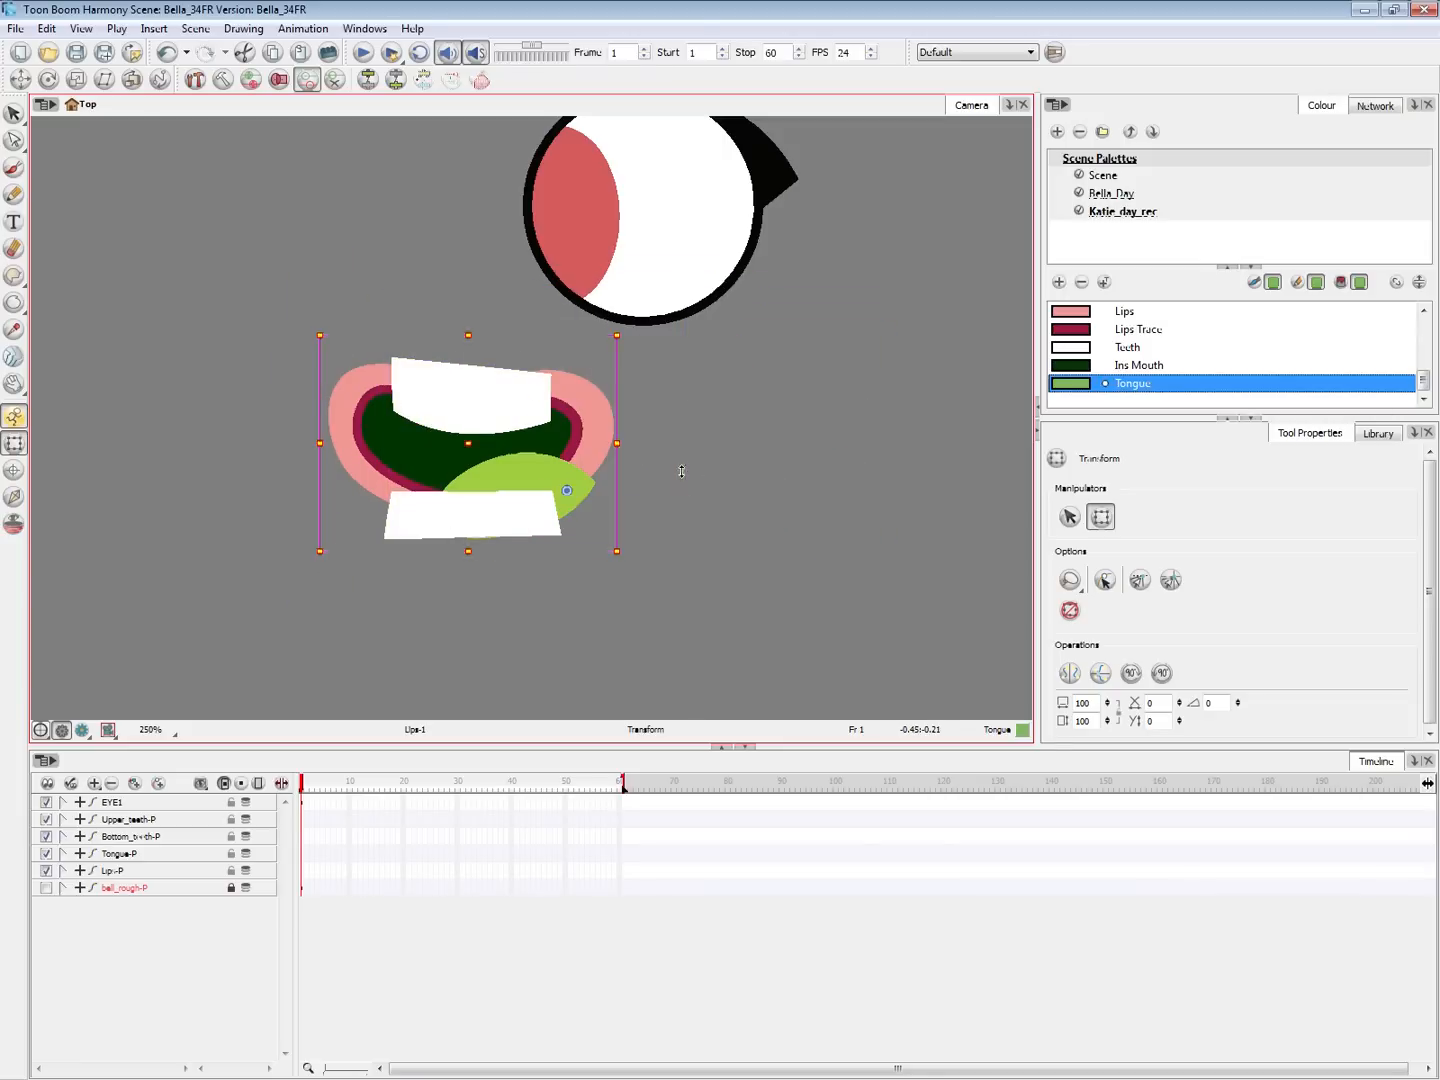
click(727, 488)
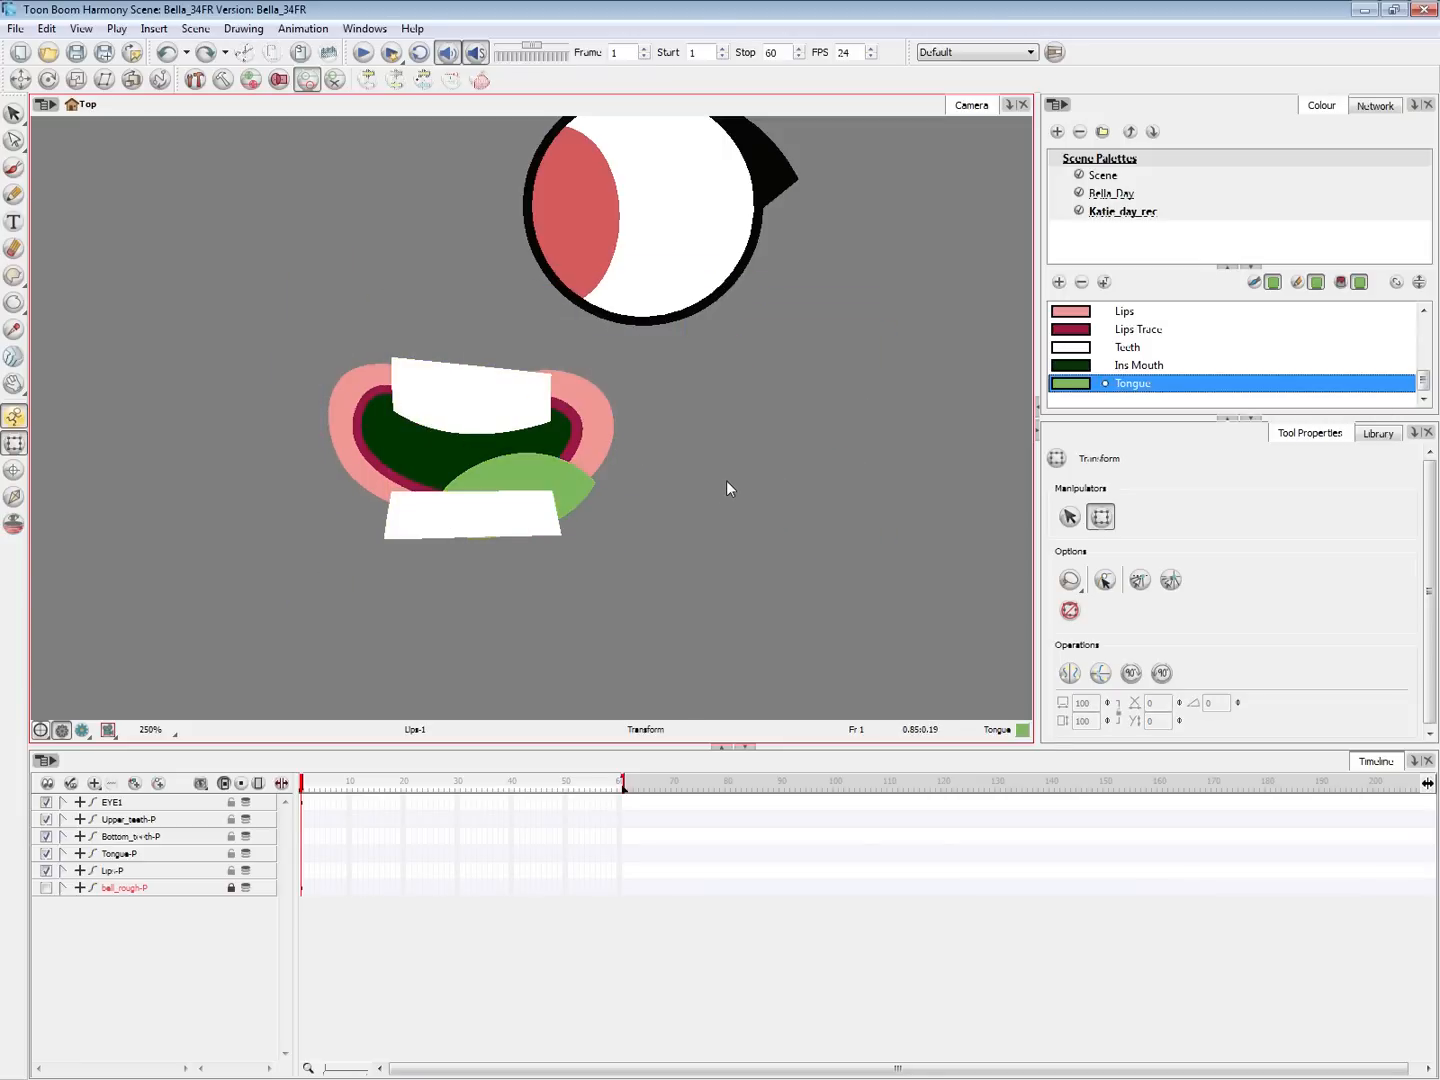
Reposition the four new mouth pegs in the network from beside the final composite to just above their drawing modules
key(alt+Tab)
key(1)
key(1)
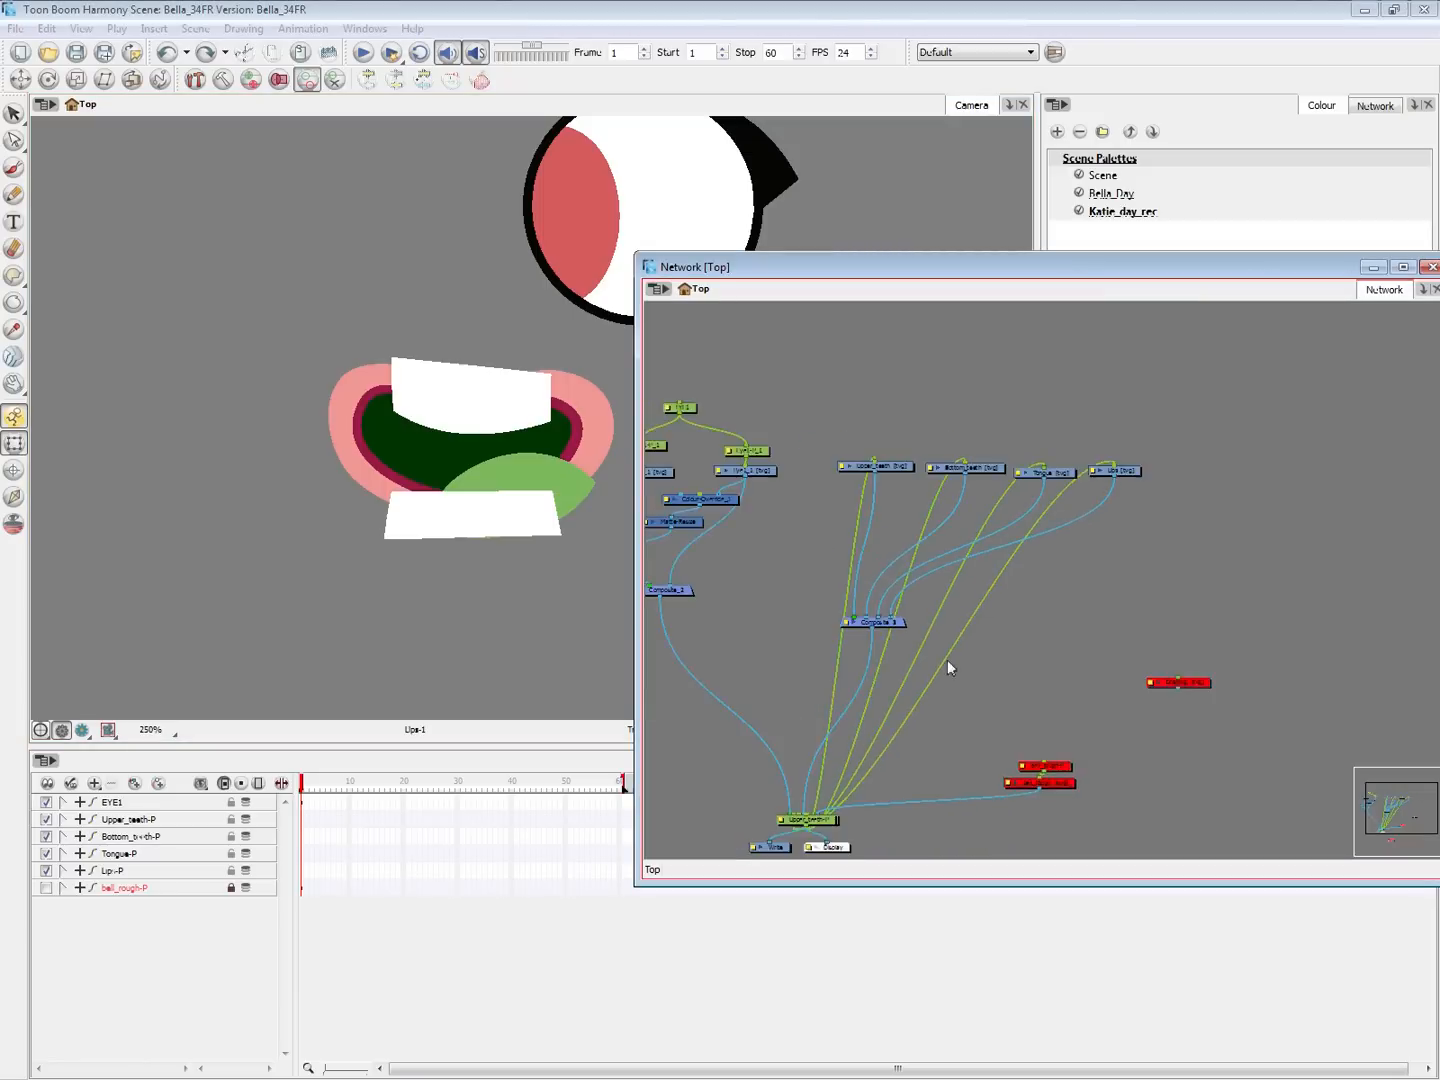
drag(866, 785, 1022, 446)
key(ctrl+z)
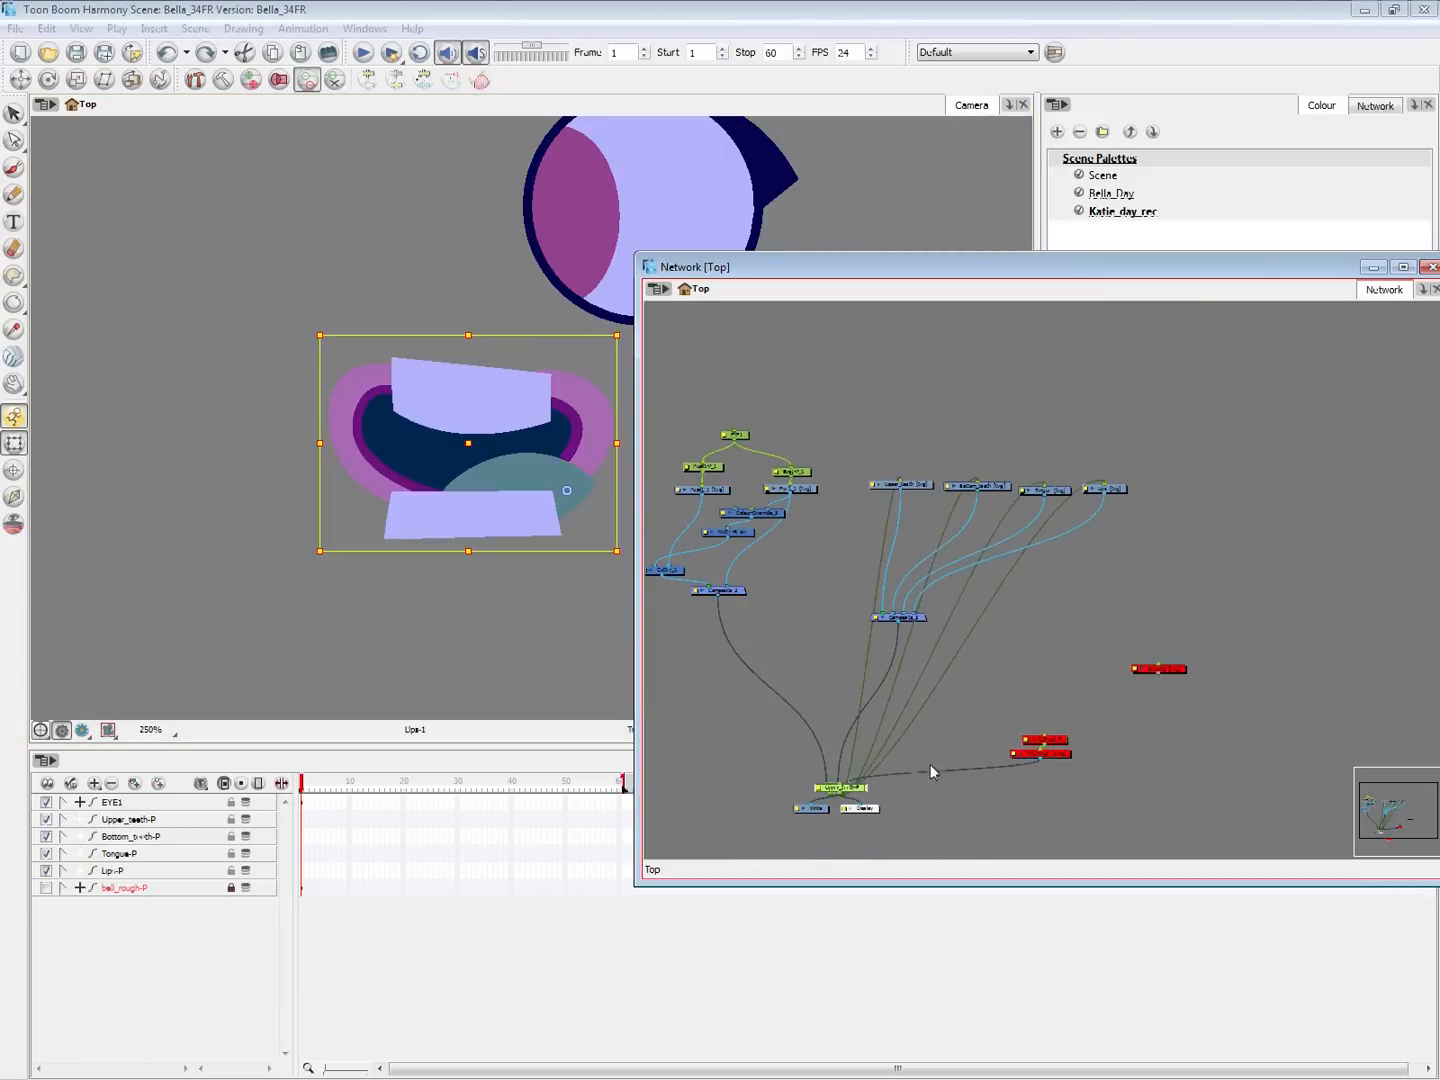
click(929, 765)
mouse_move(861, 785)
mouse_down()
mouse_move(888, 752)
mouse_move(943, 461)
mouse_move(925, 470)
mouse_move(1057, 469)
mouse_move(1070, 665)
mouse_up()
mouse_move(861, 785)
mouse_down()
mouse_move(1012, 463)
mouse_move(994, 472)
mouse_move(1077, 498)
mouse_move(862, 784)
mouse_move(1065, 500)
mouse_move(882, 744)
mouse_move(979, 664)
mouse_move(1044, 474)
mouse_move(887, 746)
mouse_move(1105, 472)
mouse_up()
click(861, 784)
drag(976, 456, 983, 468)
click(1122, 546)
scroll(993, 484, up, 3)
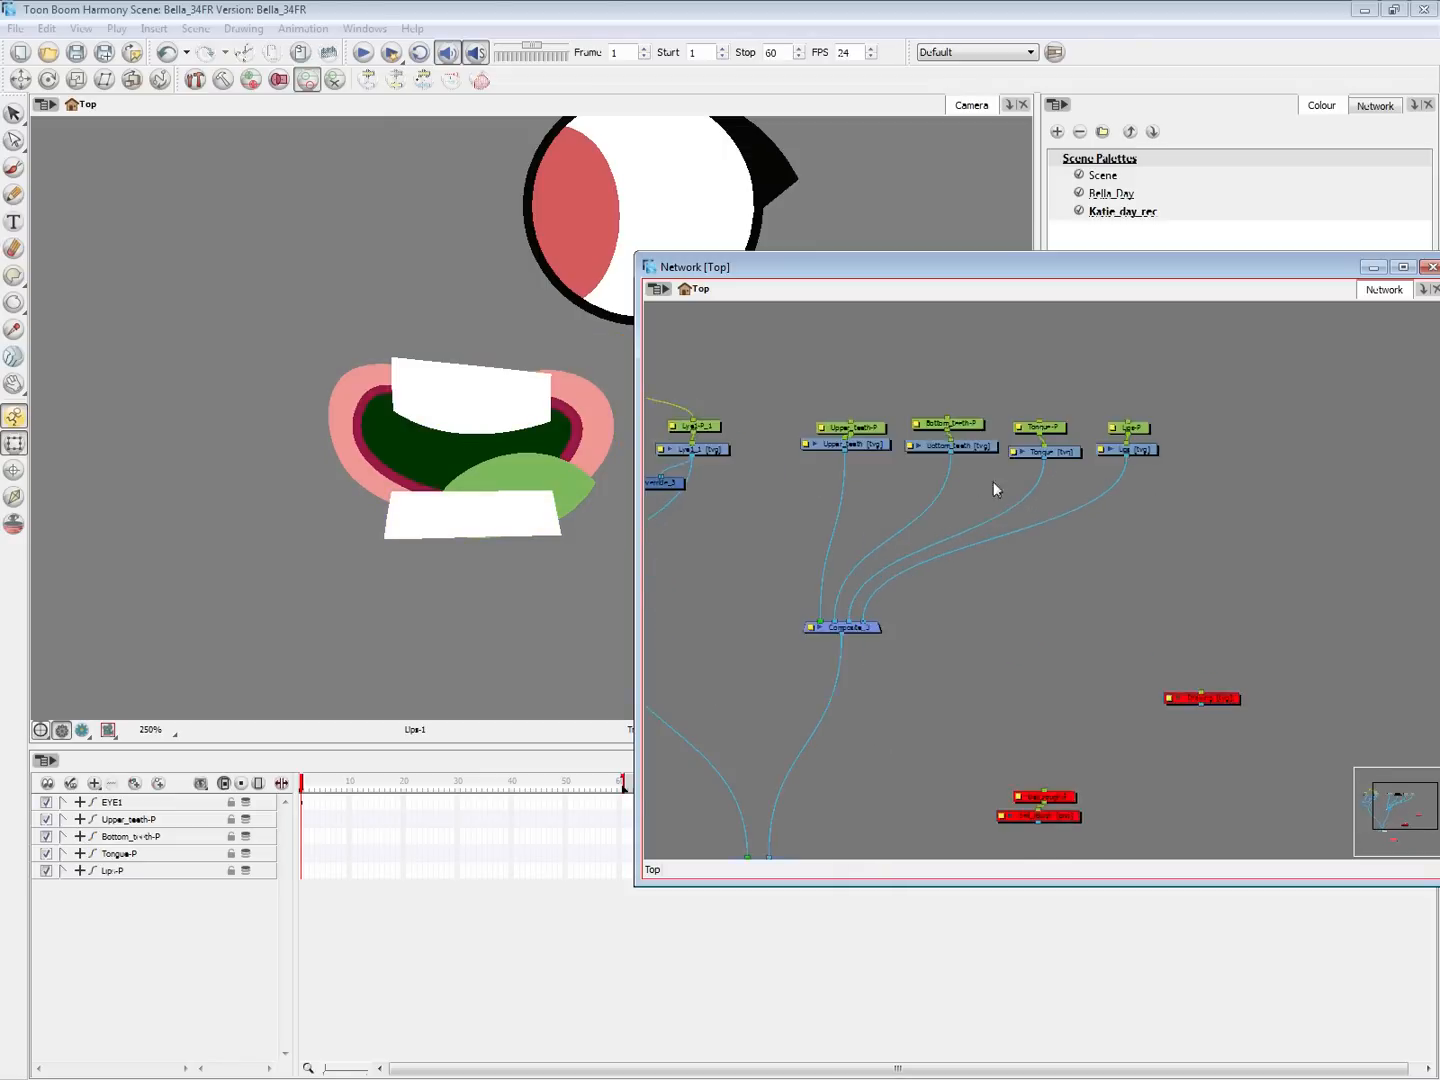
Examine the mouth drawing's overlay art with the Select tool, selecting all of its lip shapes
drag(1107, 506, 1083, 592)
drag(765, 451, 1205, 546)
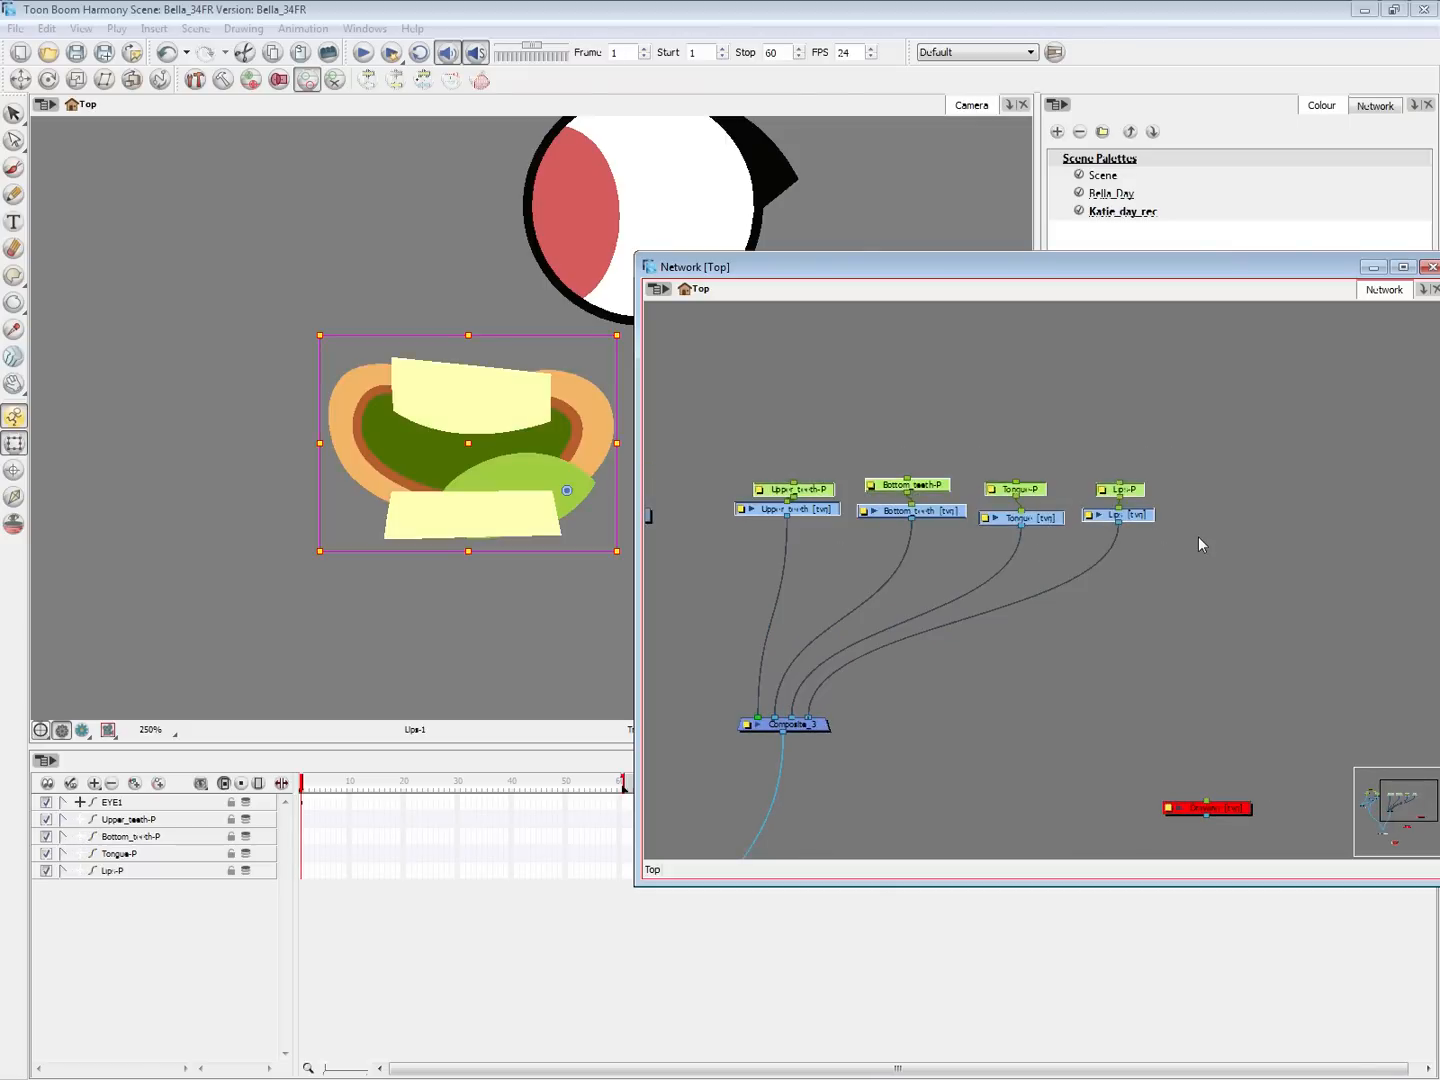
click(824, 545)
click(581, 507)
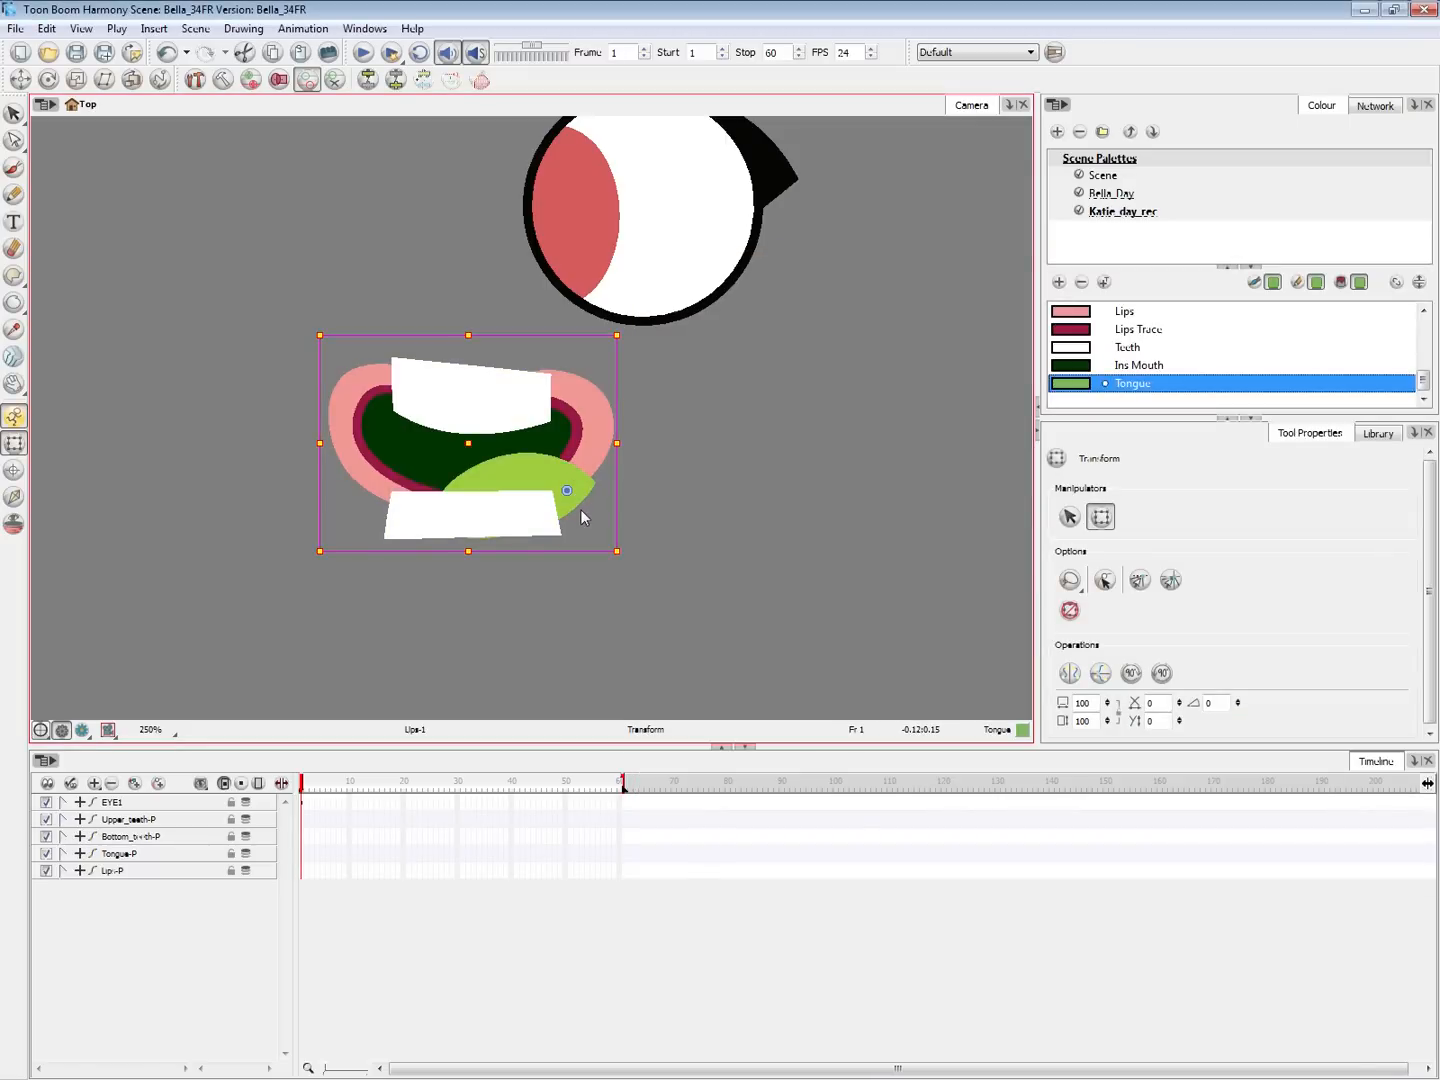
click(588, 420)
key(alt+s)
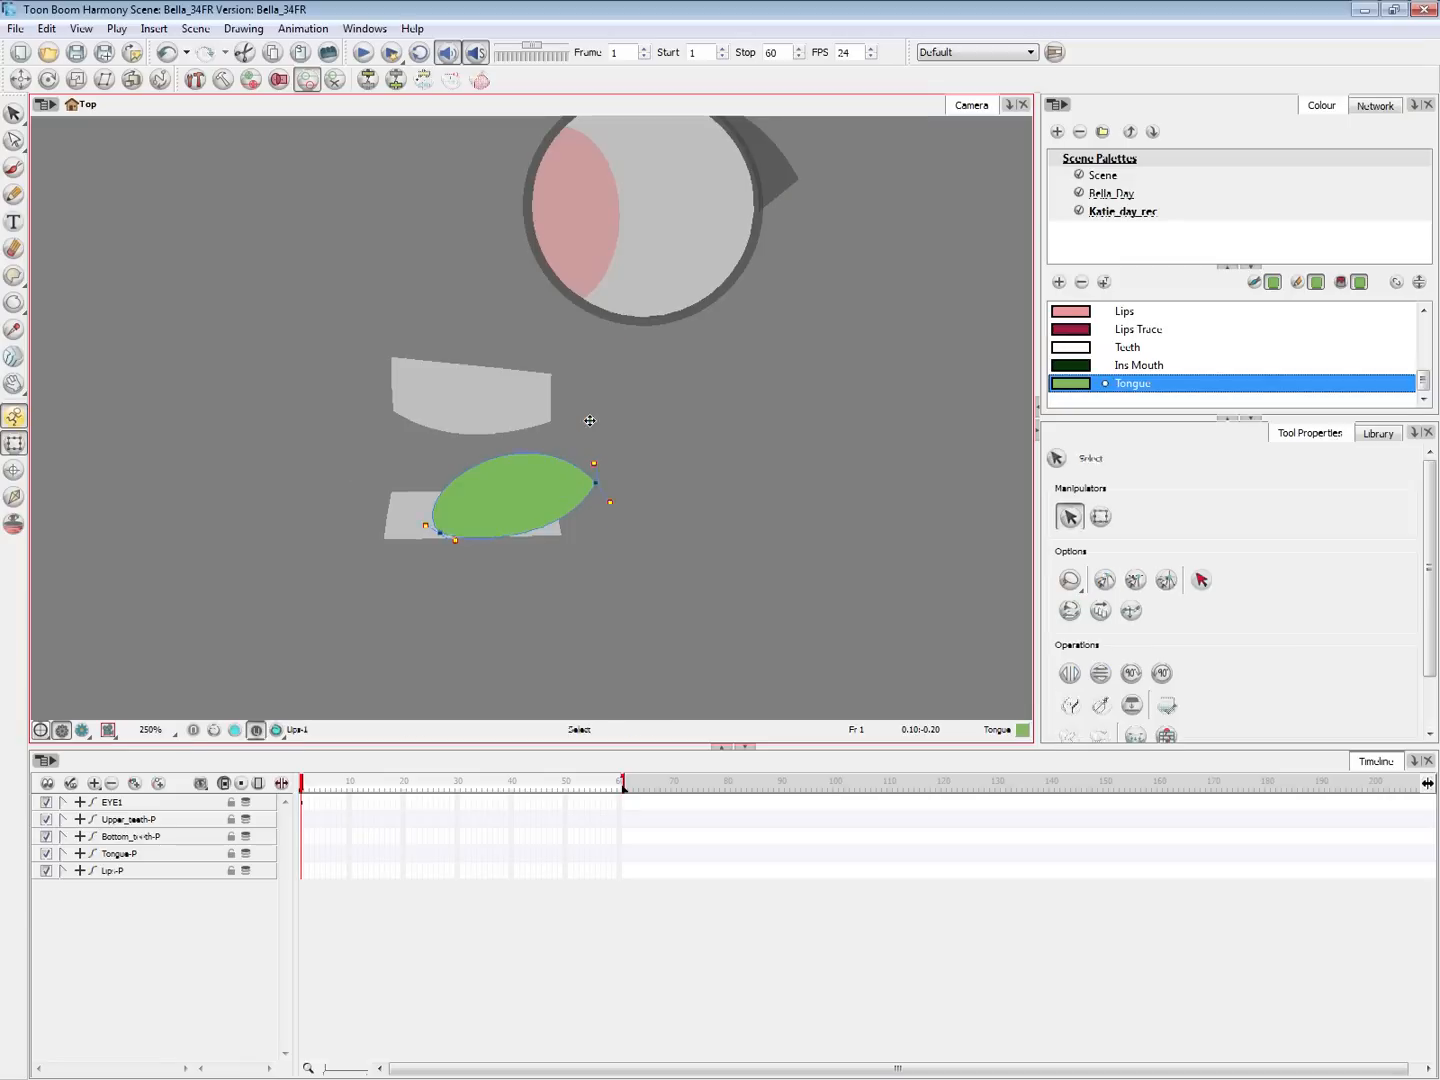
click(194, 731)
click(276, 731)
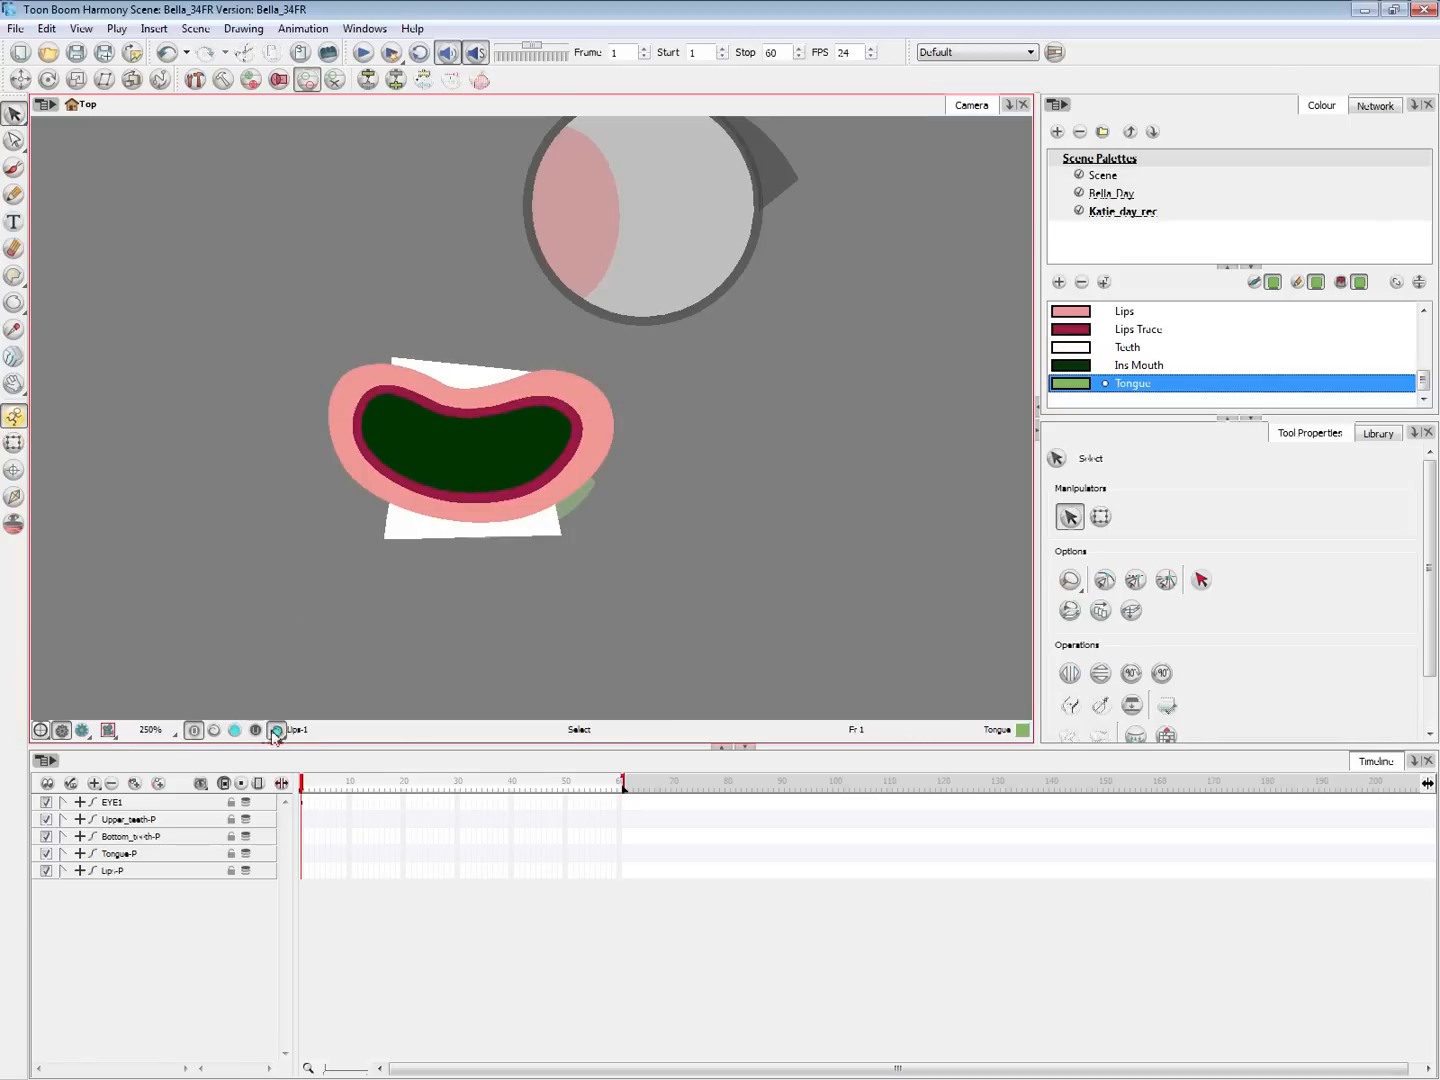
key(ctrl+a)
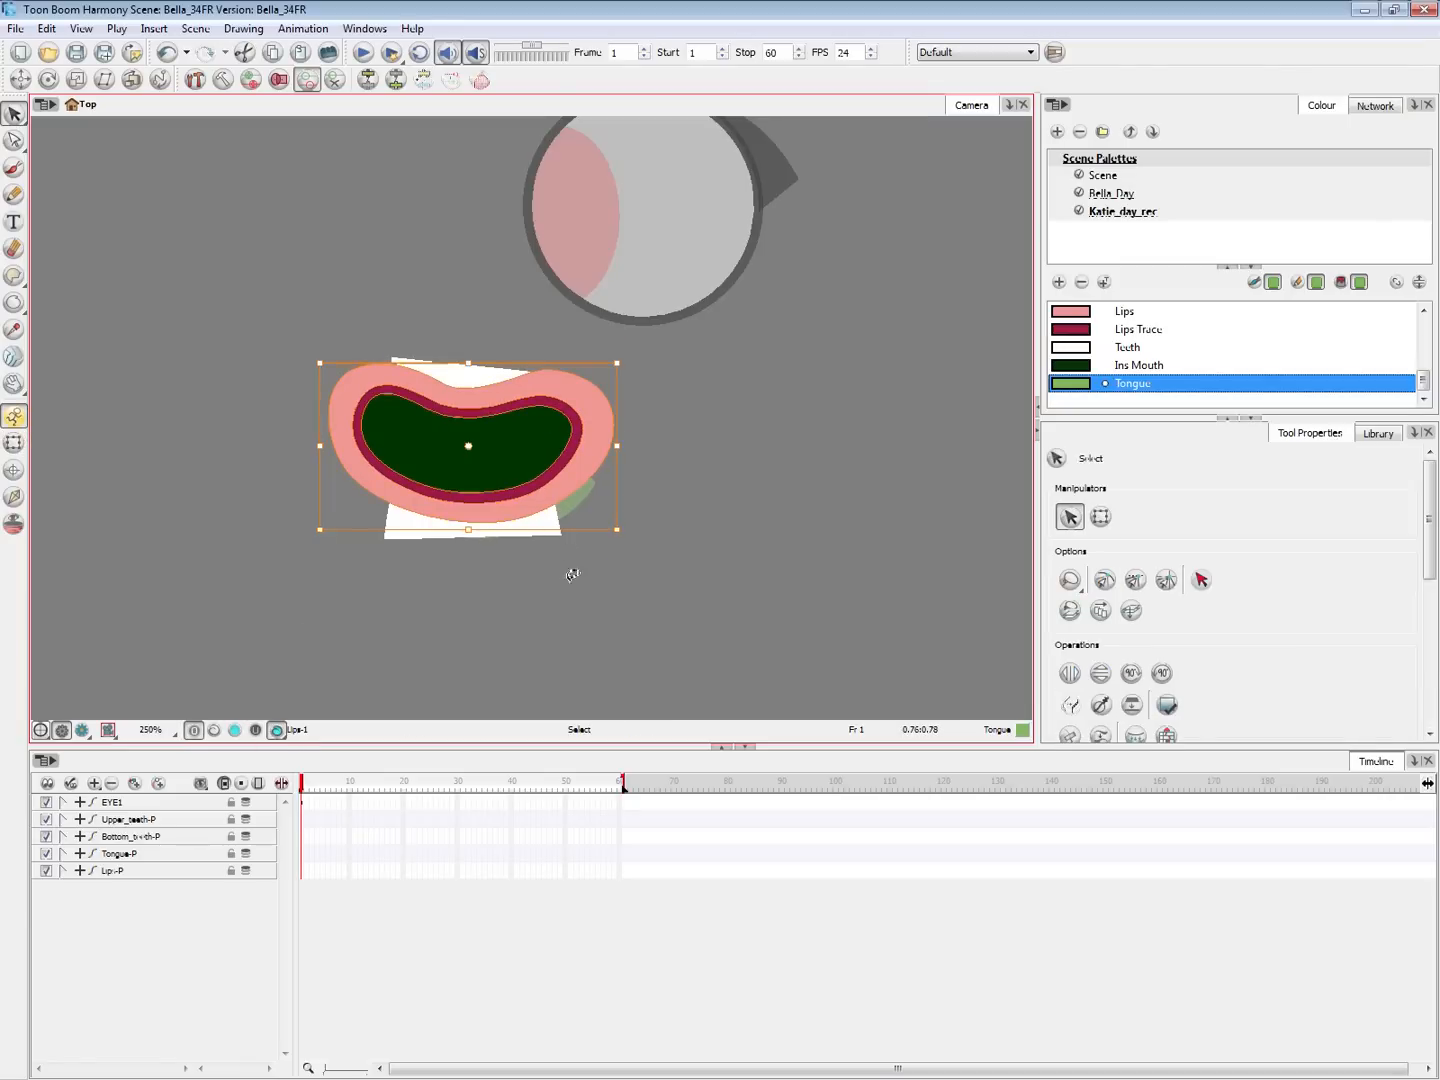
click(572, 575)
drag(466, 528, 537, 402)
drag(614, 527, 605, 596)
Try moving the upper teeth on the line art and the bottom teeth on the colour art, undoing both moves
click(214, 731)
click(492, 430)
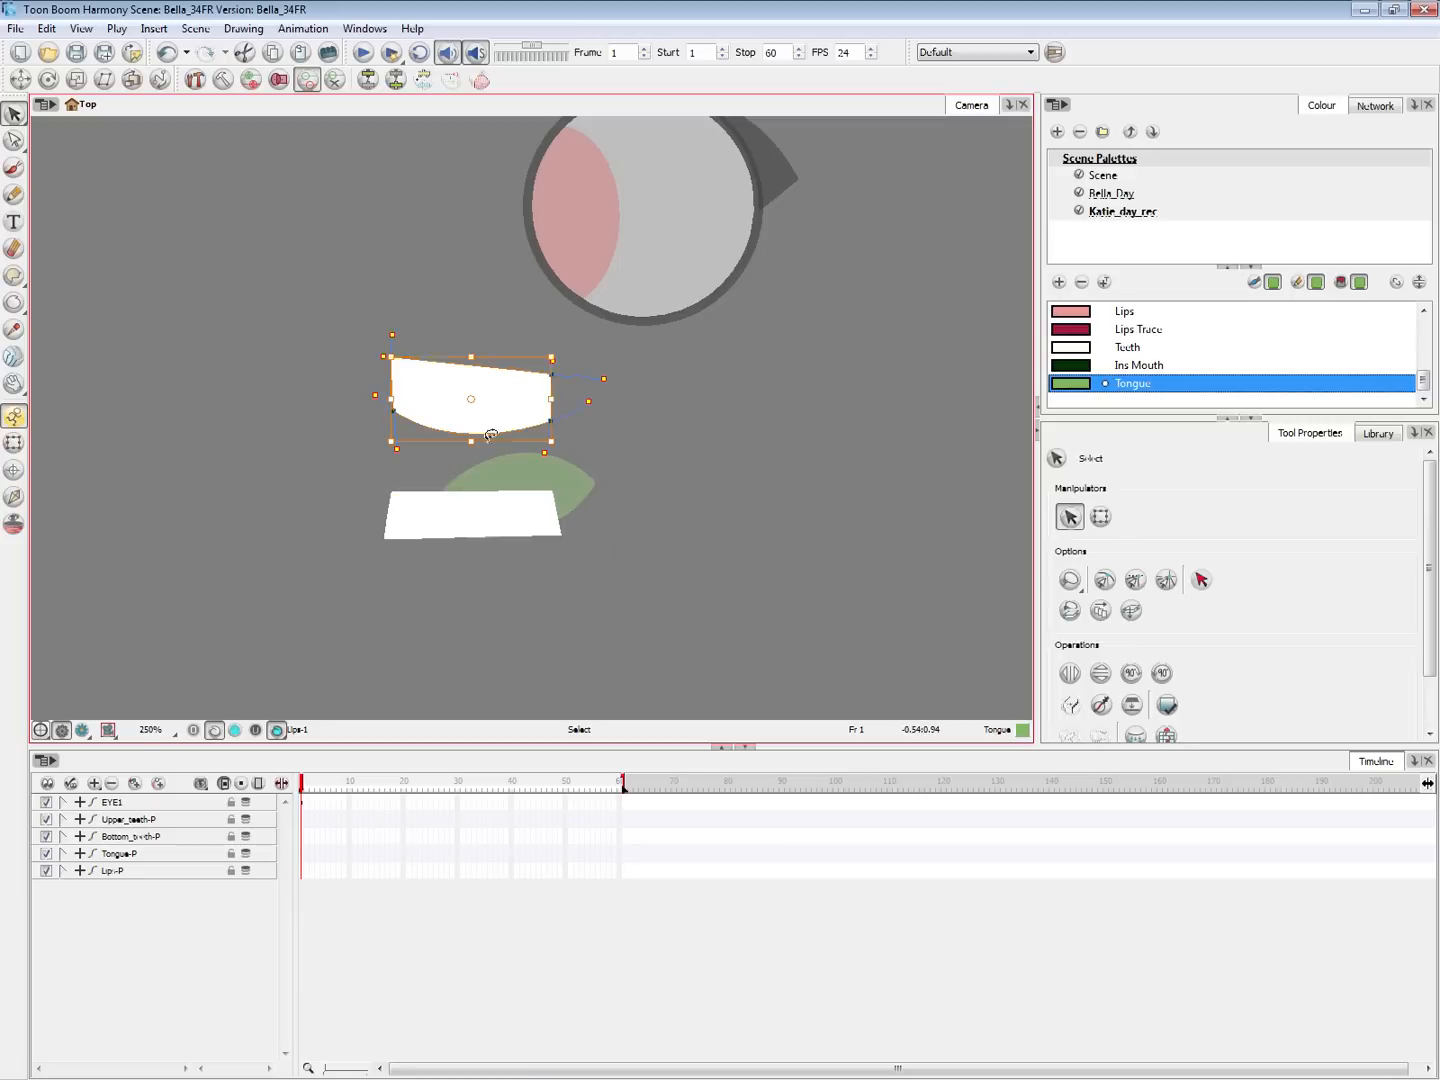
drag(491, 401, 494, 411)
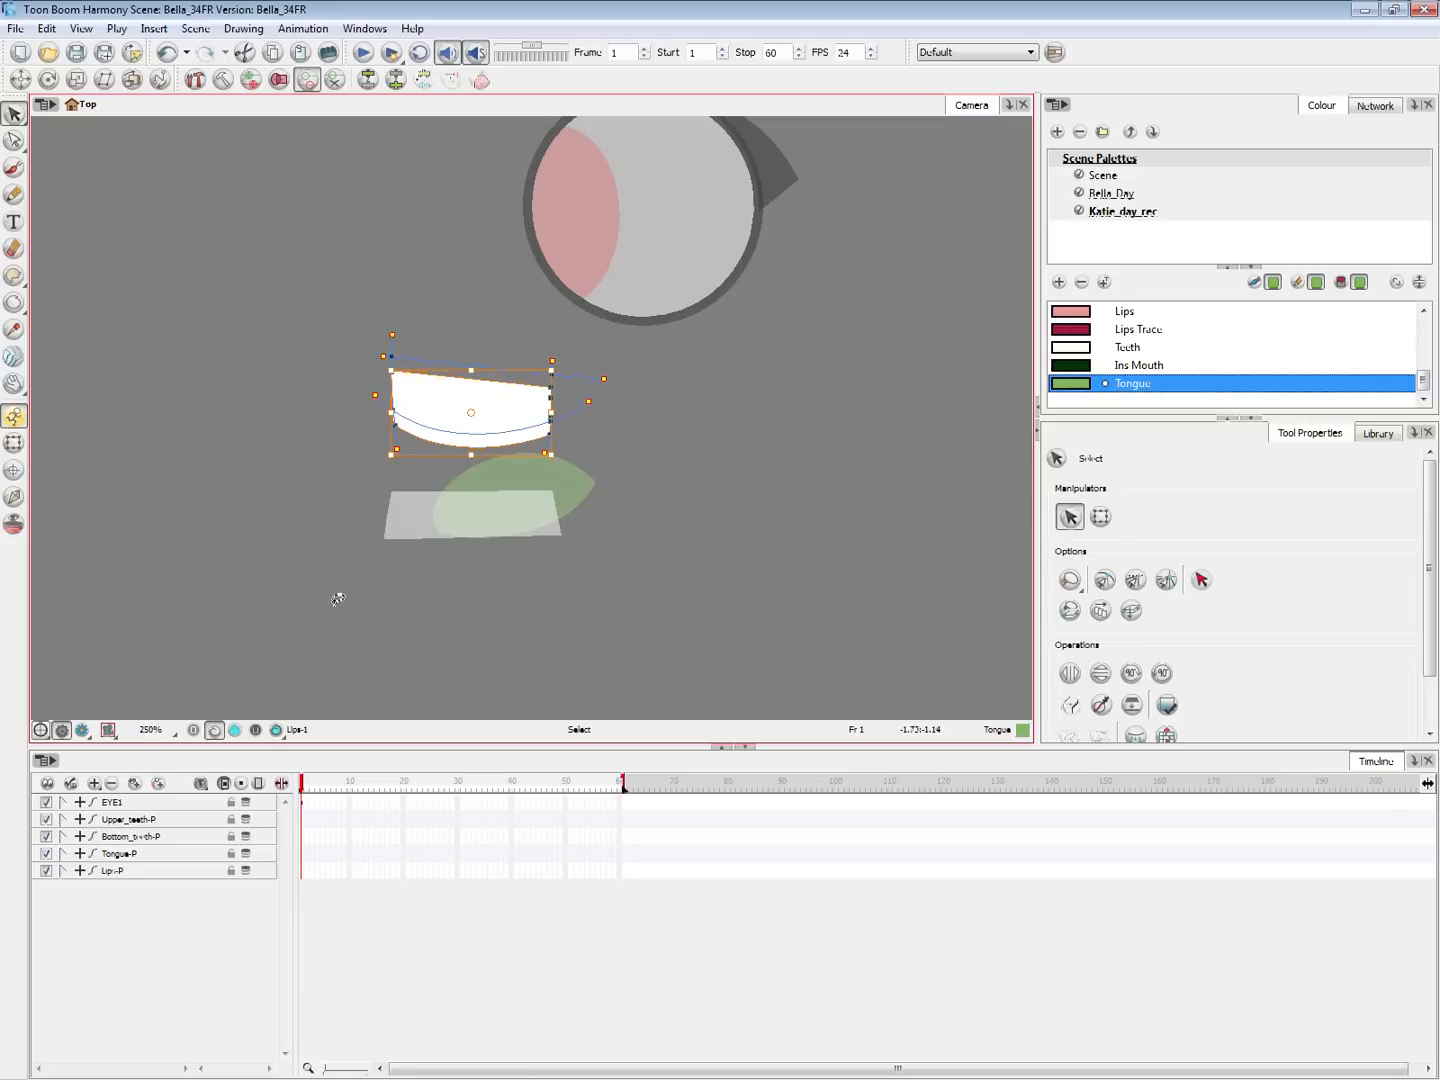
key(ctrl+z)
click(237, 733)
drag(538, 516, 538, 541)
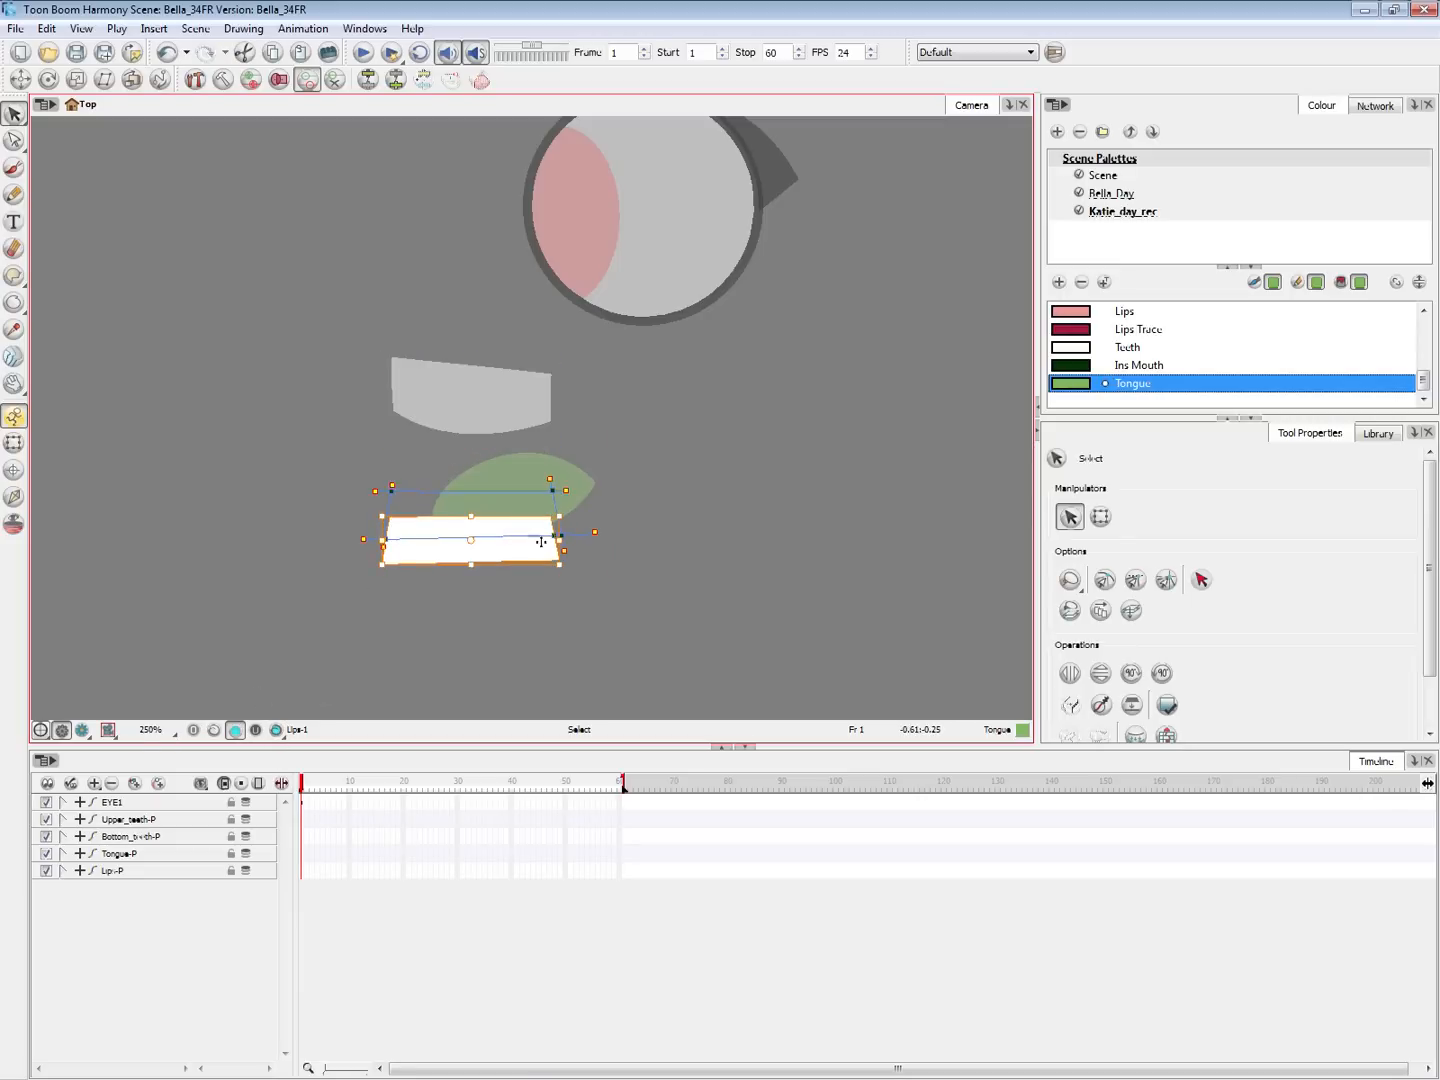
click(652, 500)
key(ctrl+z)
key(ctrl+a)
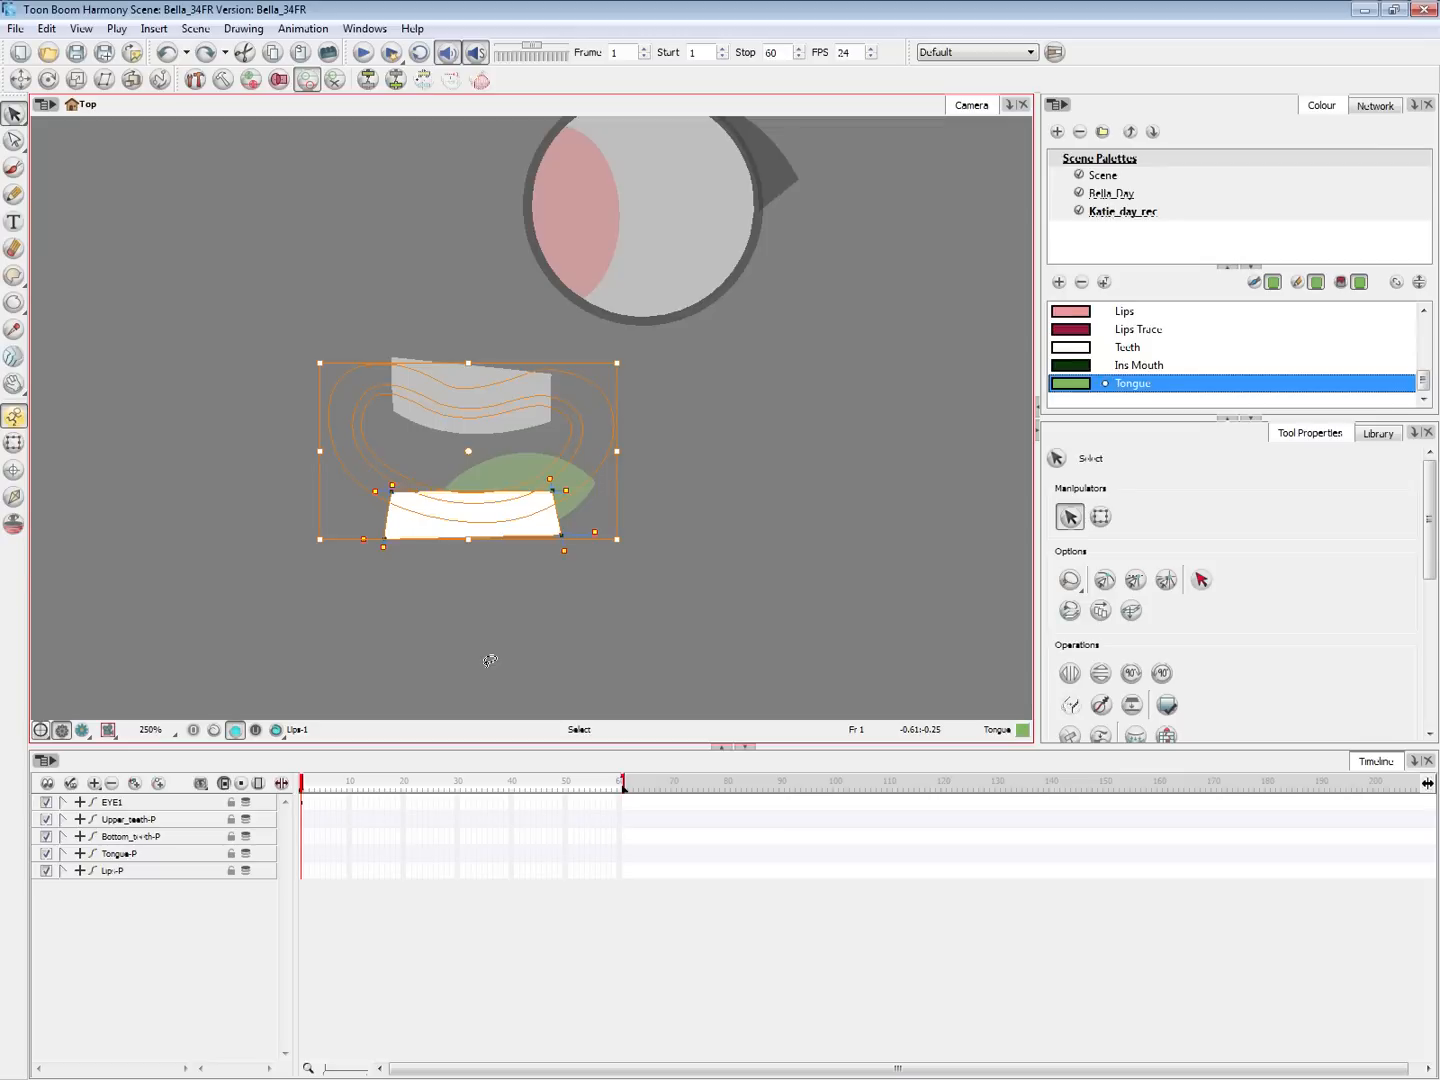
key(shift+t)
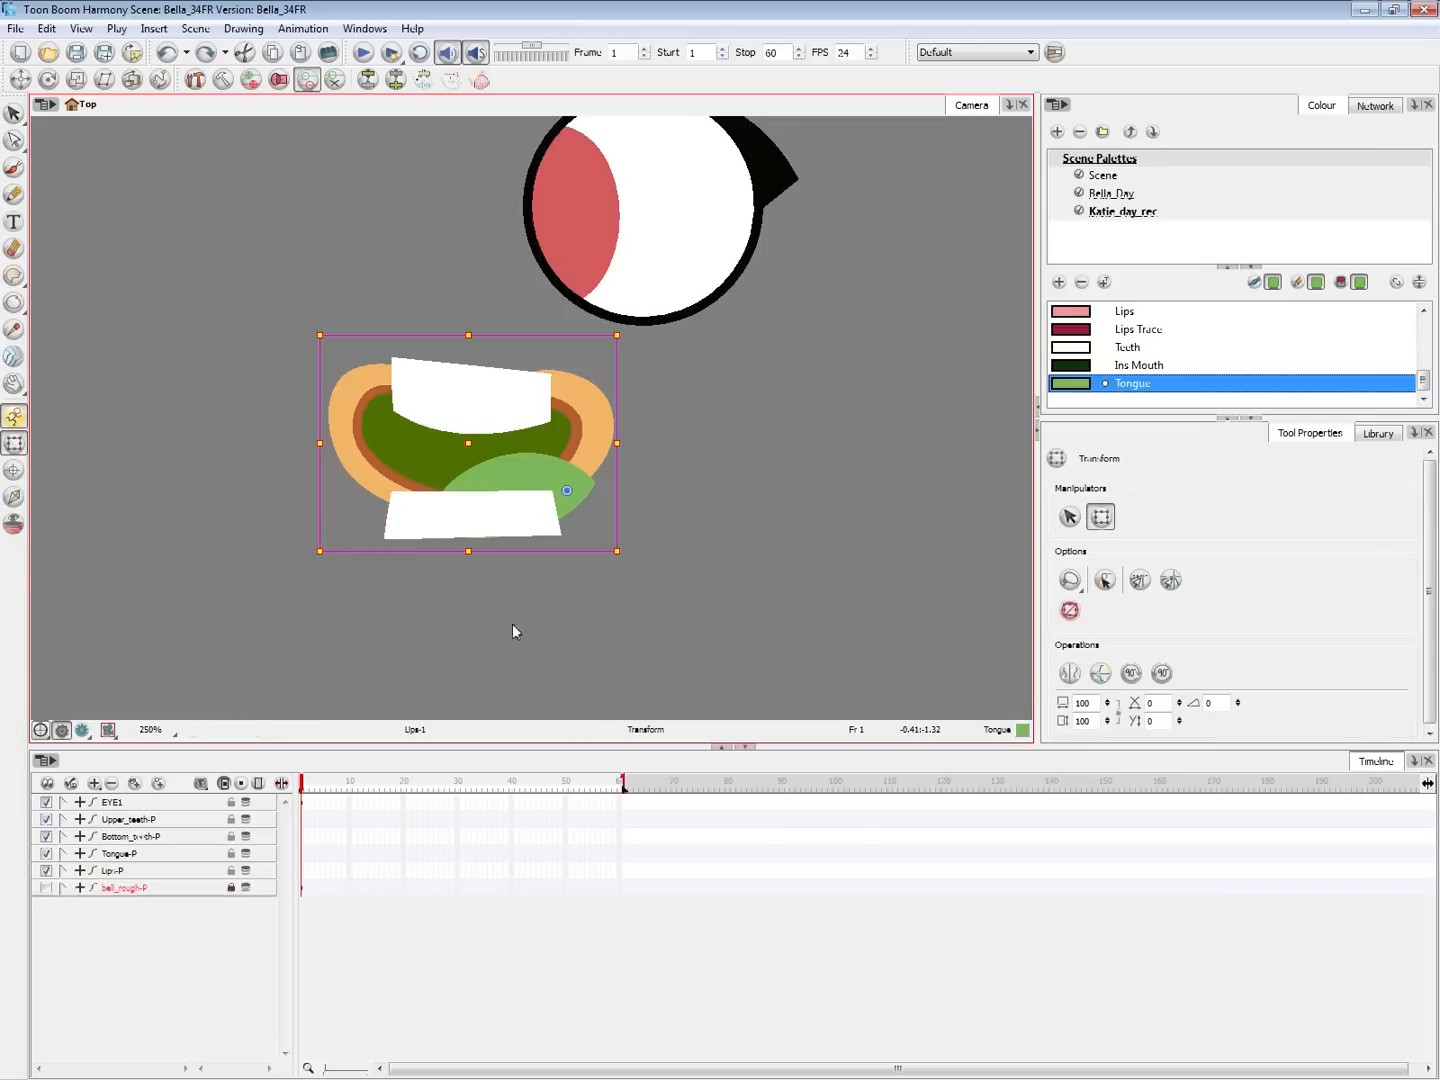
Place the Bottom_teeth drawing's pivot at the centre of its lower edge and check it with the Transform tool
click(389, 934)
click(500, 523)
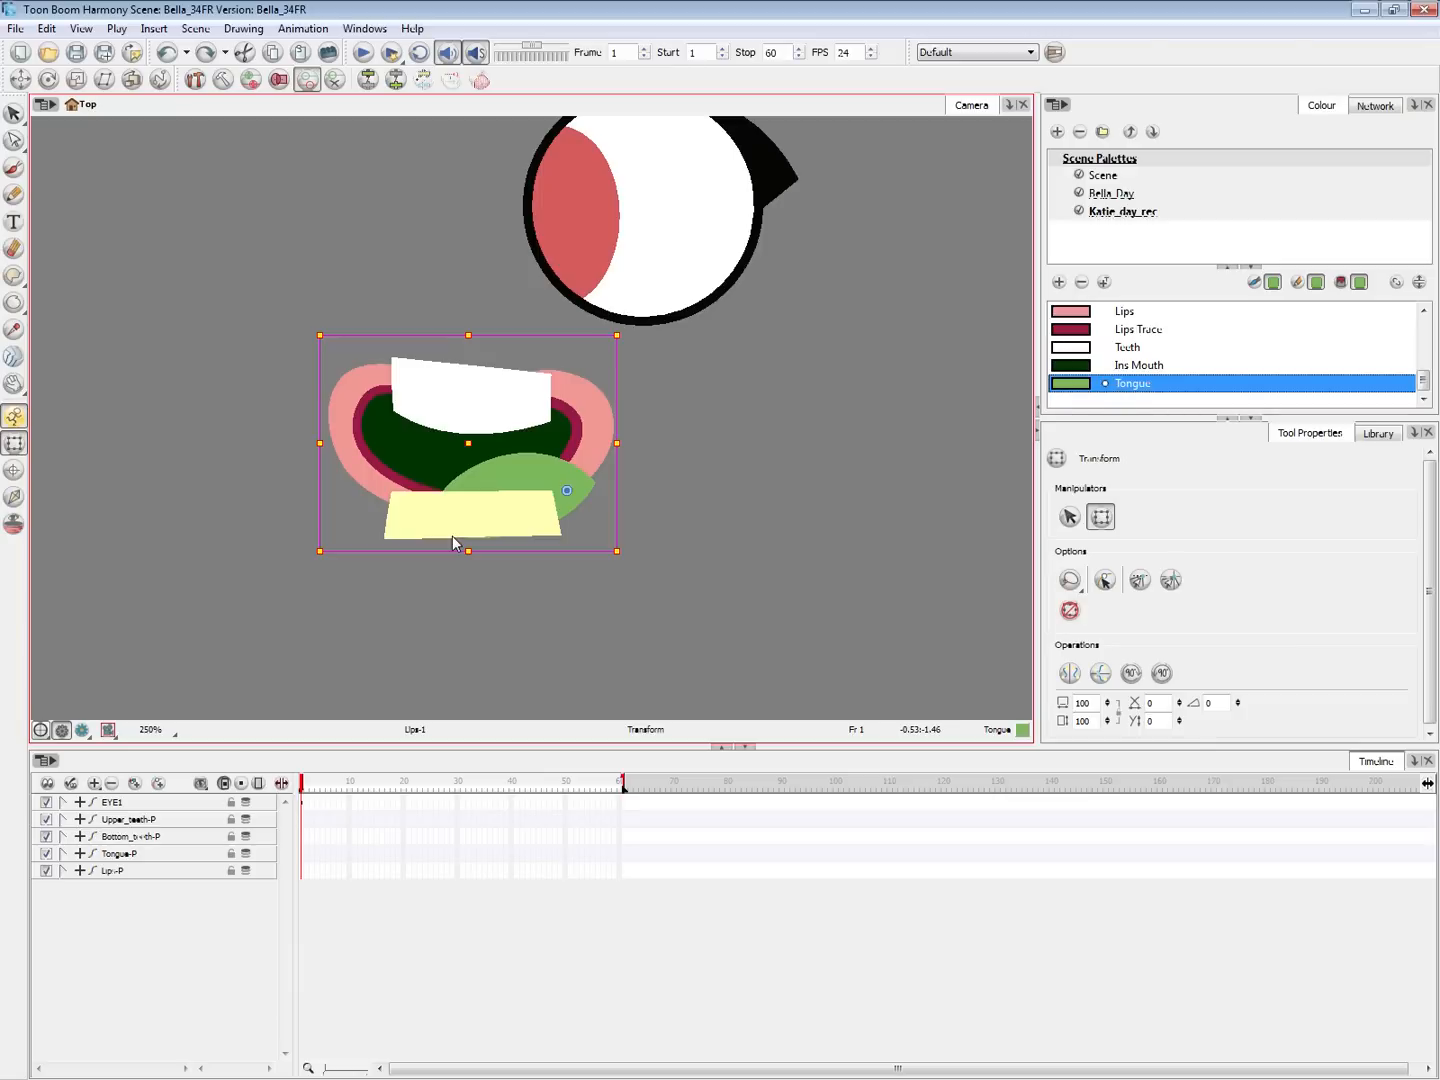
click(437, 647)
click(535, 509)
click(18, 468)
click(468, 535)
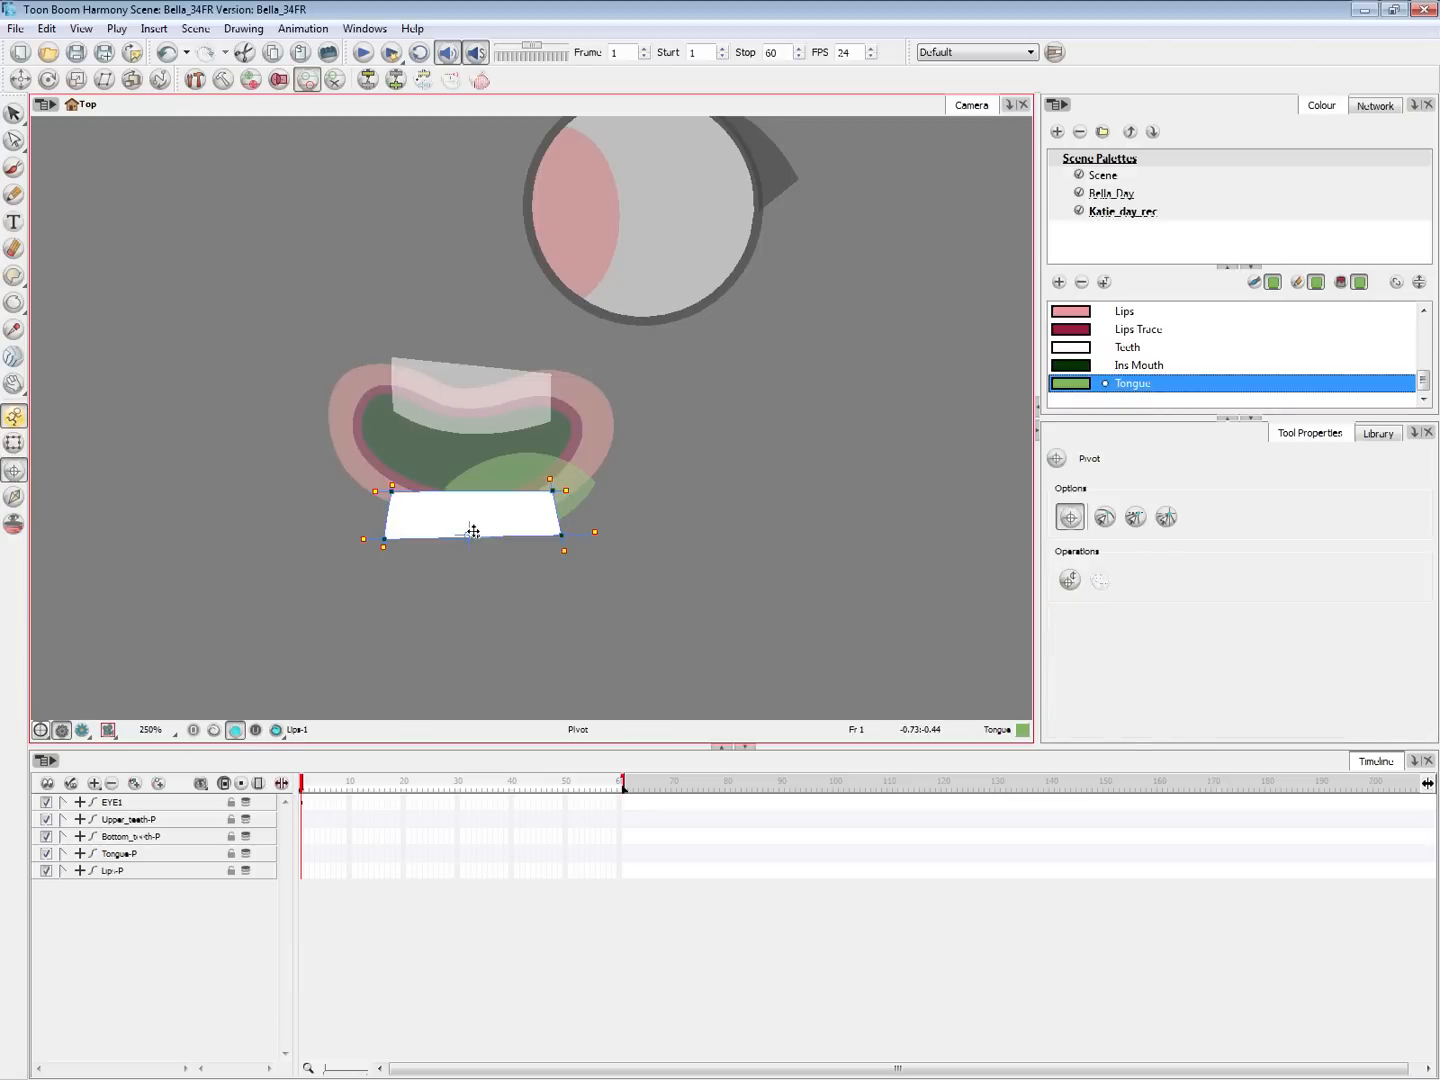
click(20, 442)
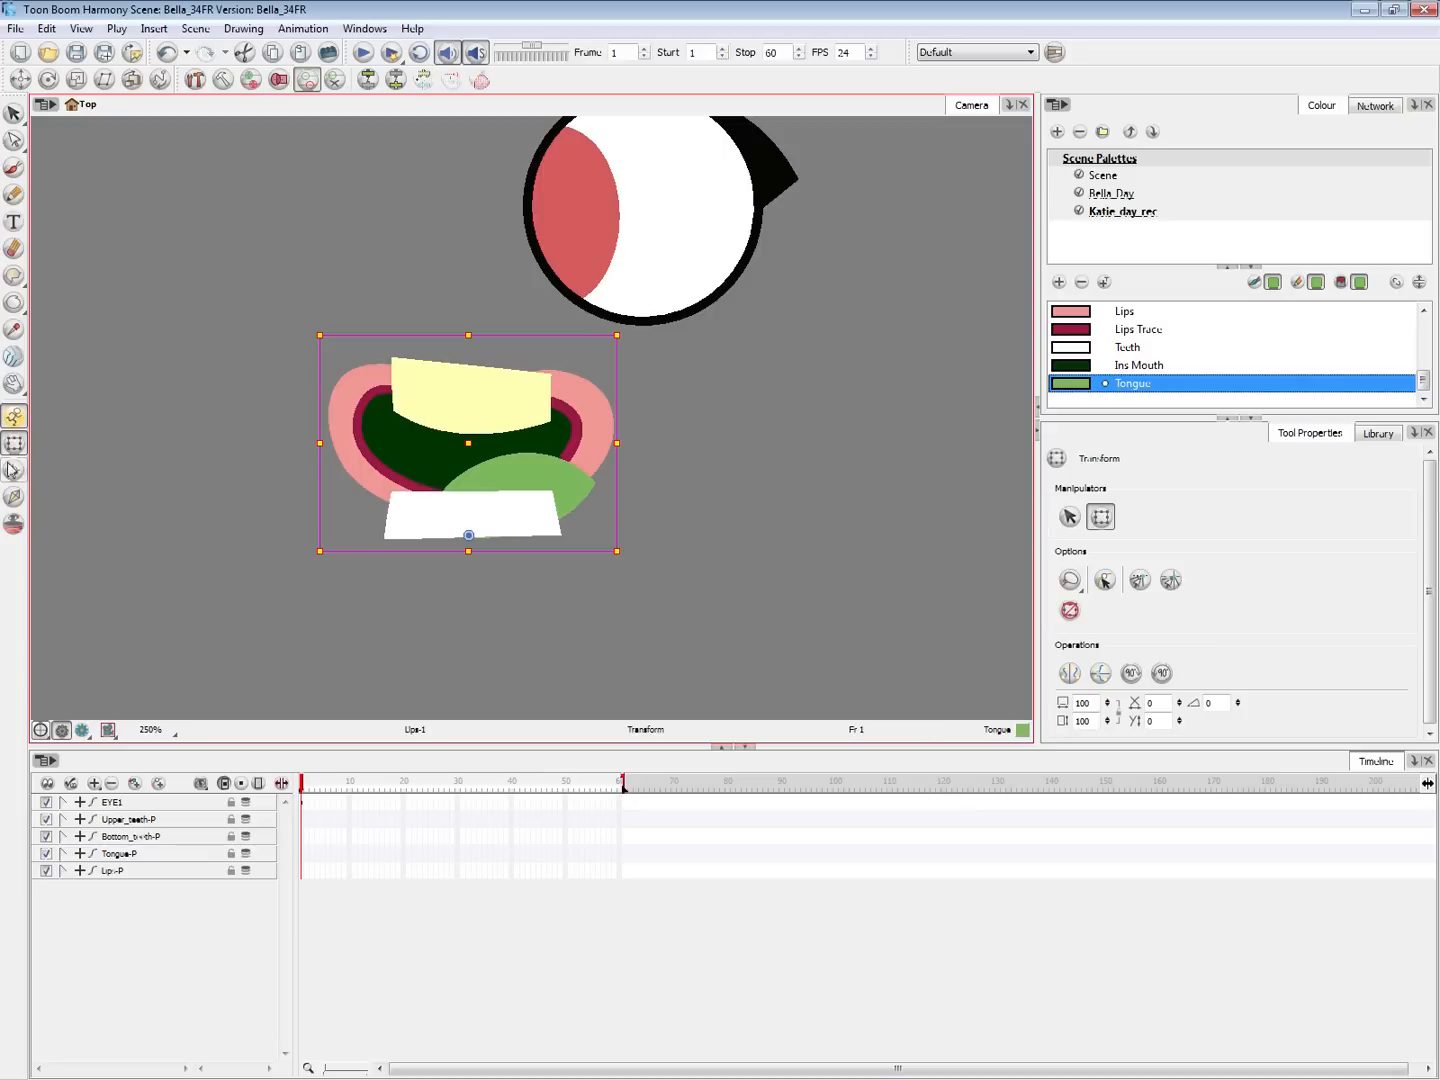
Place the pivot near the upper edge centre of the upper teeth and check it on both sets of teeth
click(18, 471)
click(14, 443)
click(14, 470)
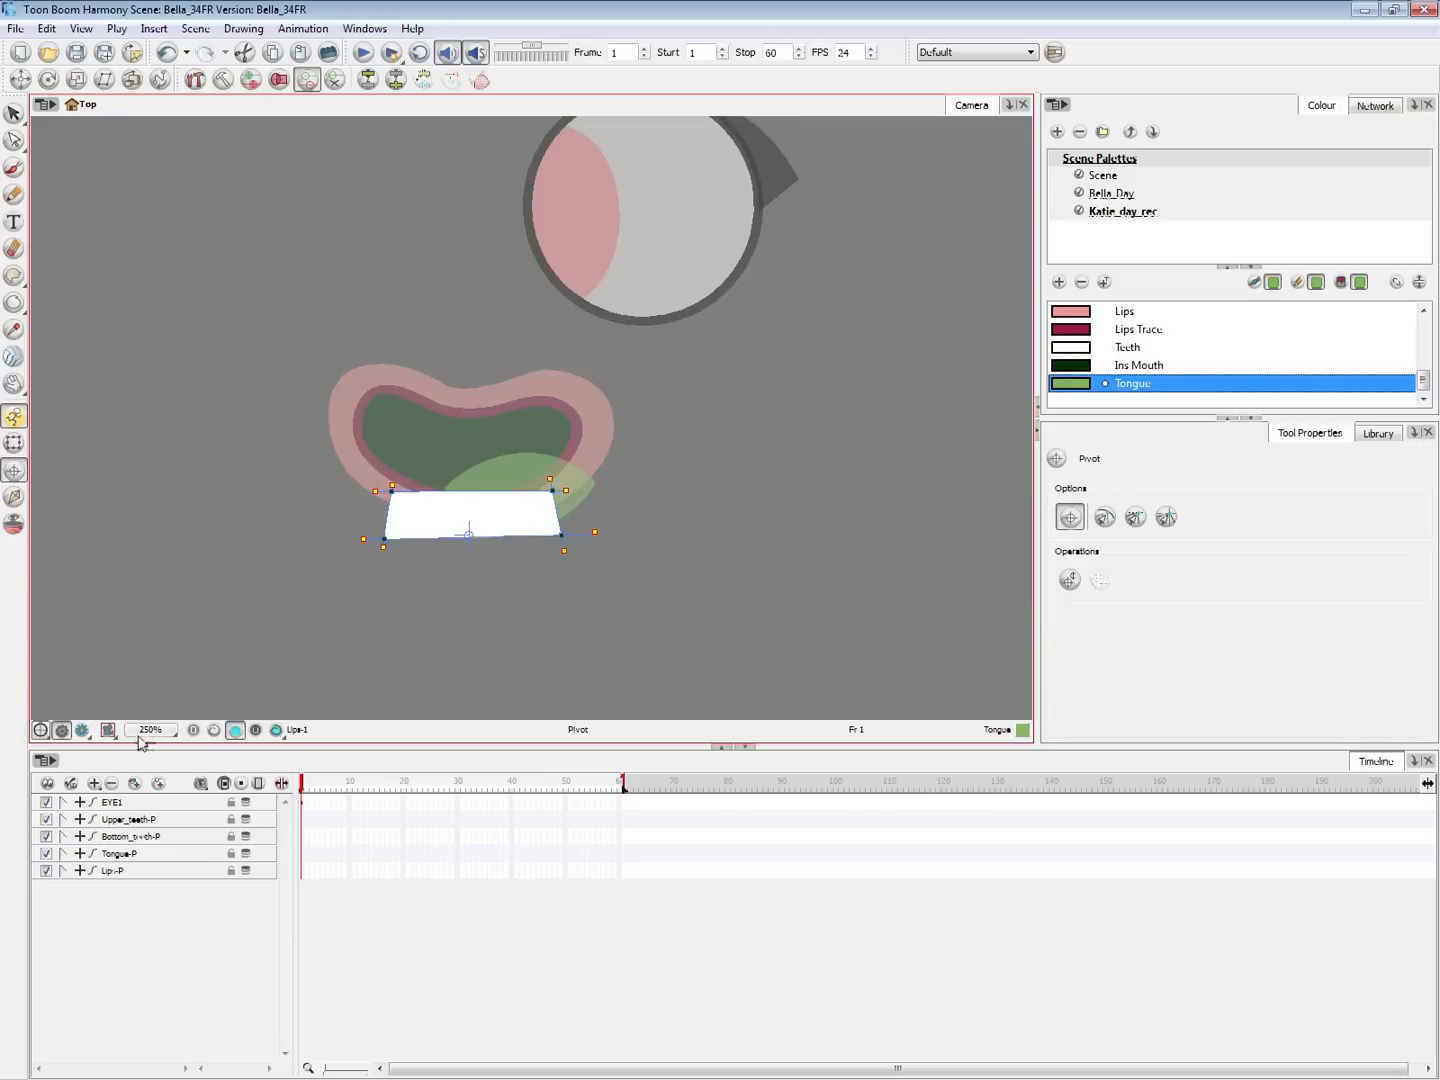
click(213, 733)
click(475, 364)
click(14, 443)
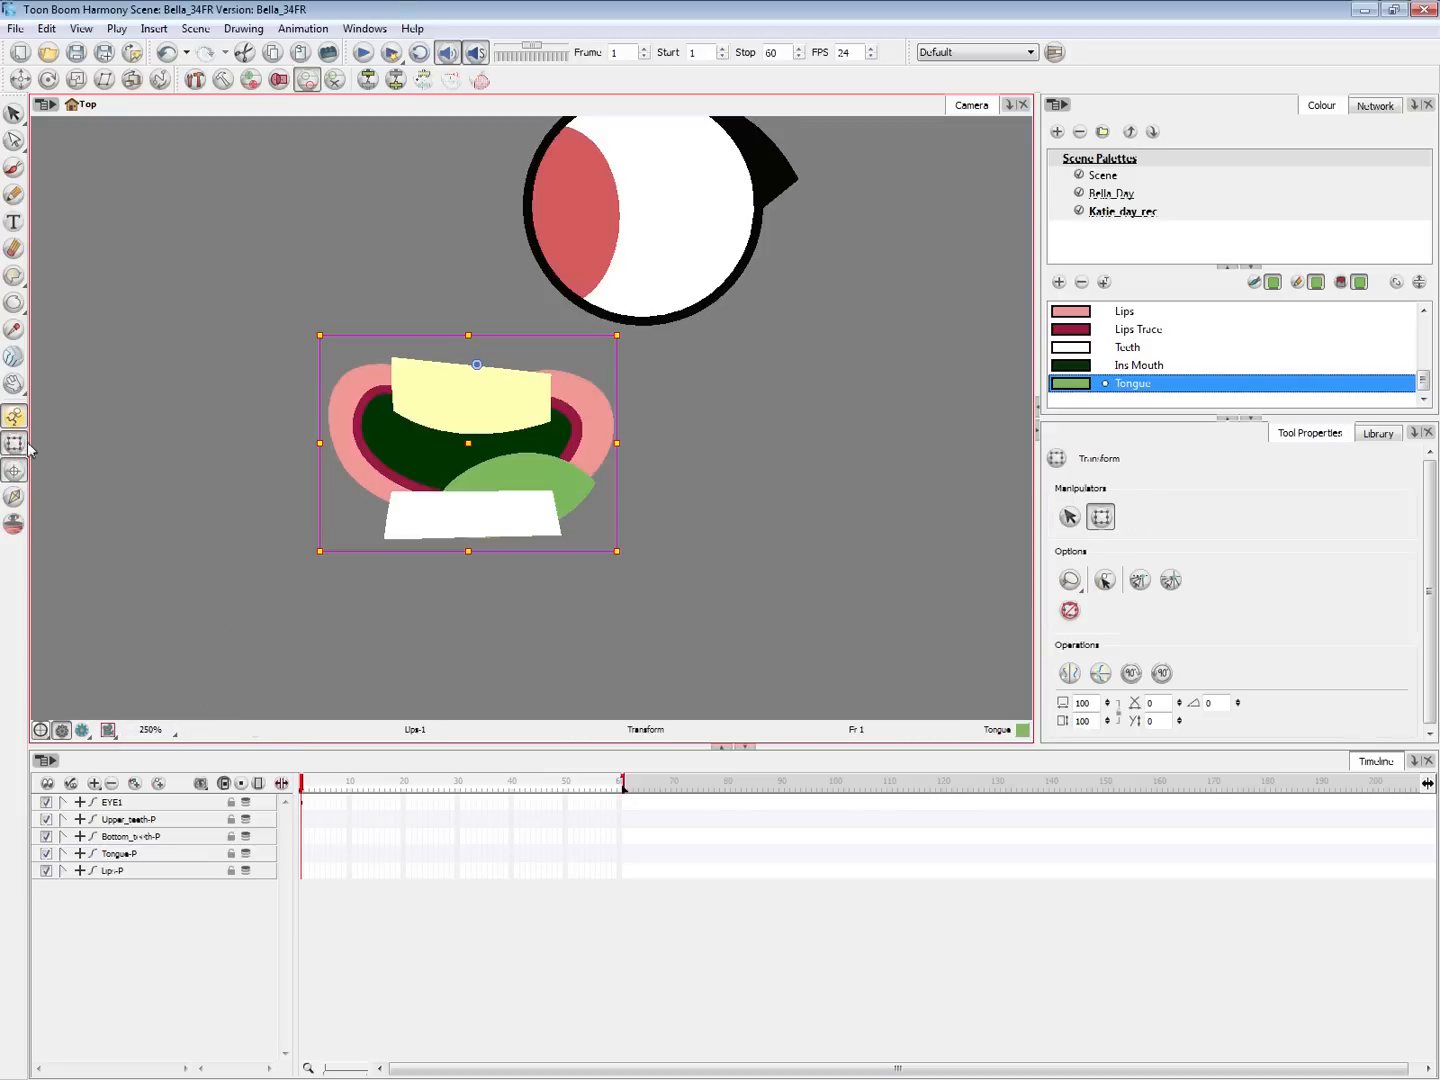
click(263, 646)
click(517, 530)
Move the Tongue-P and Lips-P pegs in the network to just above their drawing modules
key(alt+Tab)
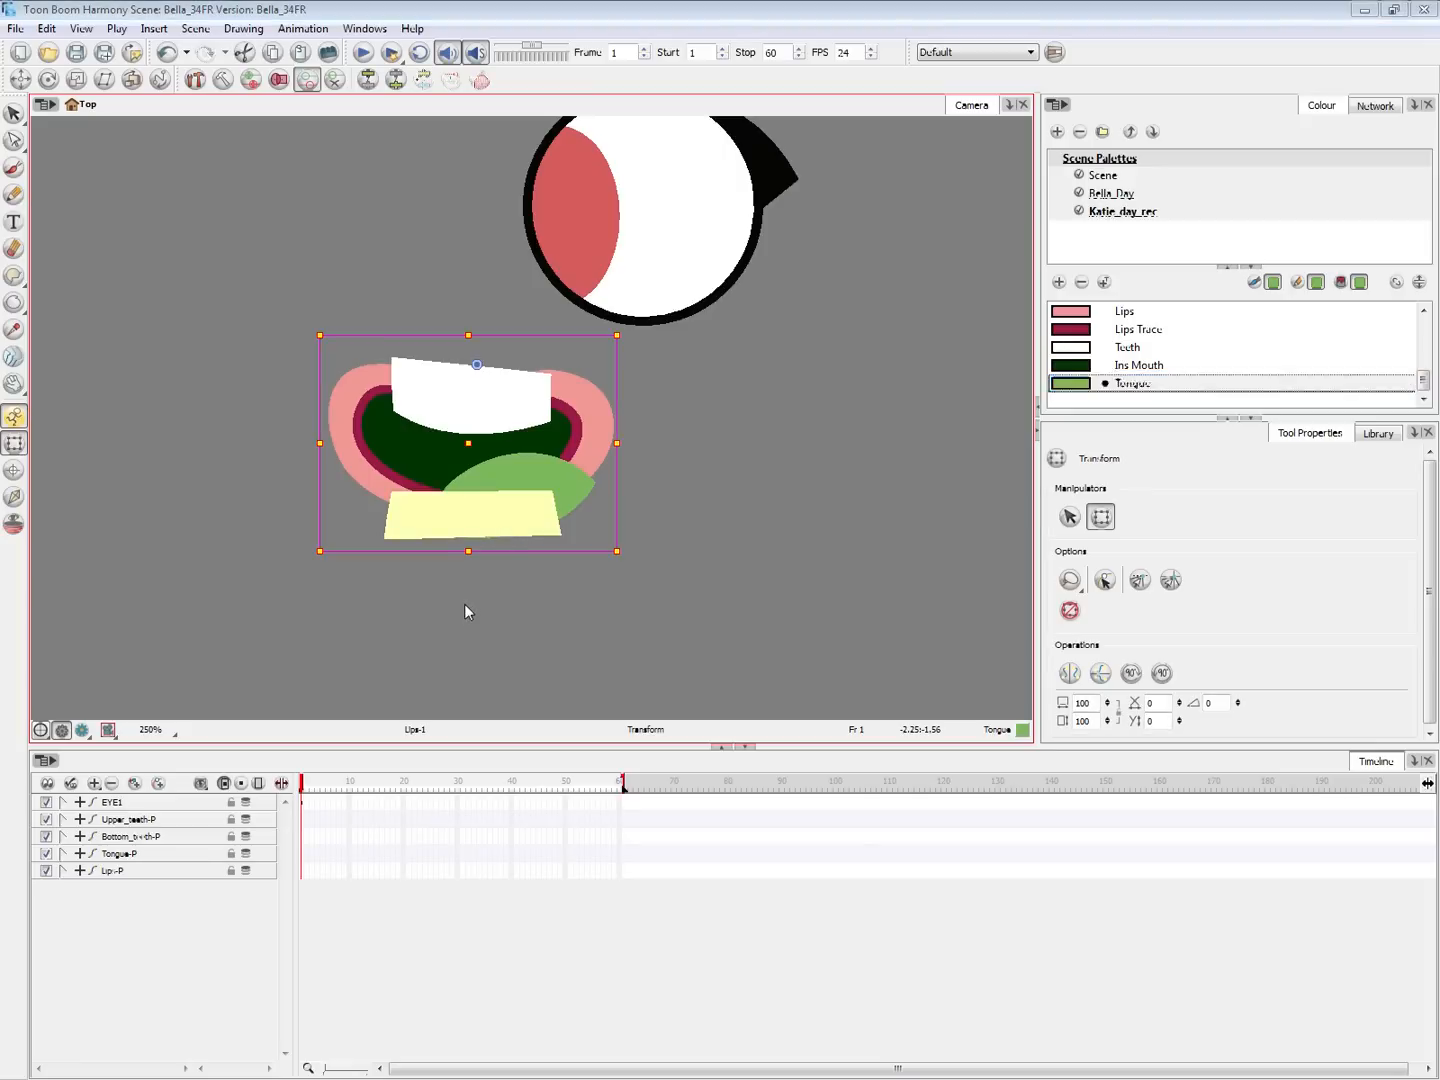
scroll(969, 580, down, 3)
drag(1005, 766, 1025, 697)
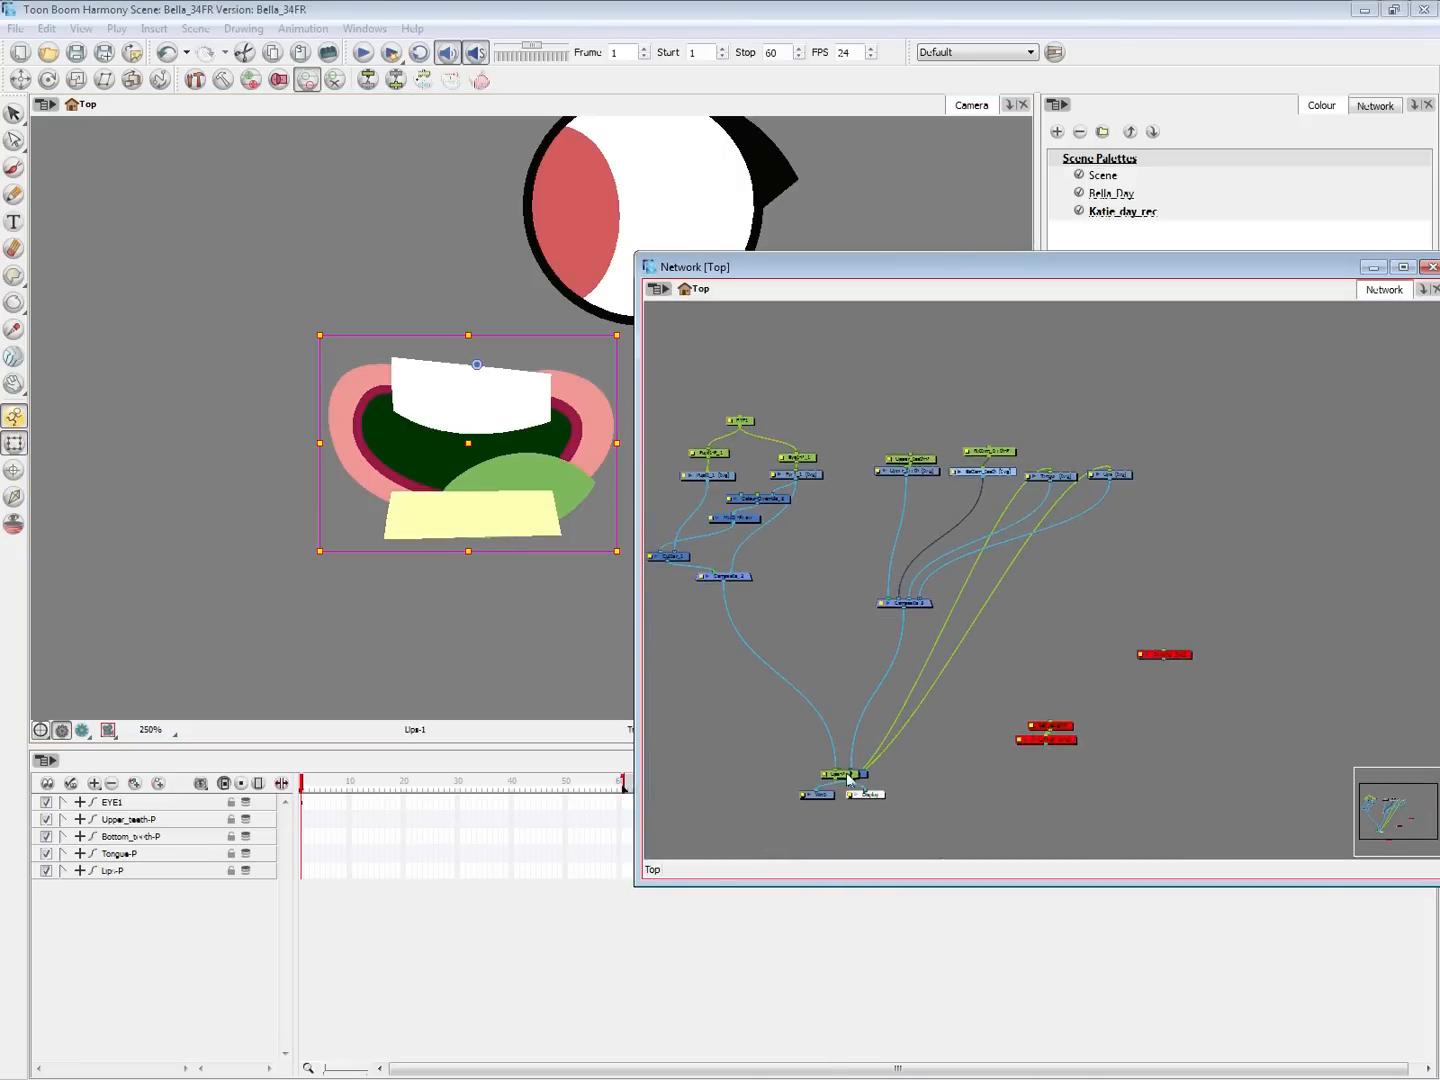
drag(846, 772, 1058, 460)
click(1032, 636)
click(1106, 510)
drag(1061, 599, 1043, 652)
scroll(1043, 652, up, 2)
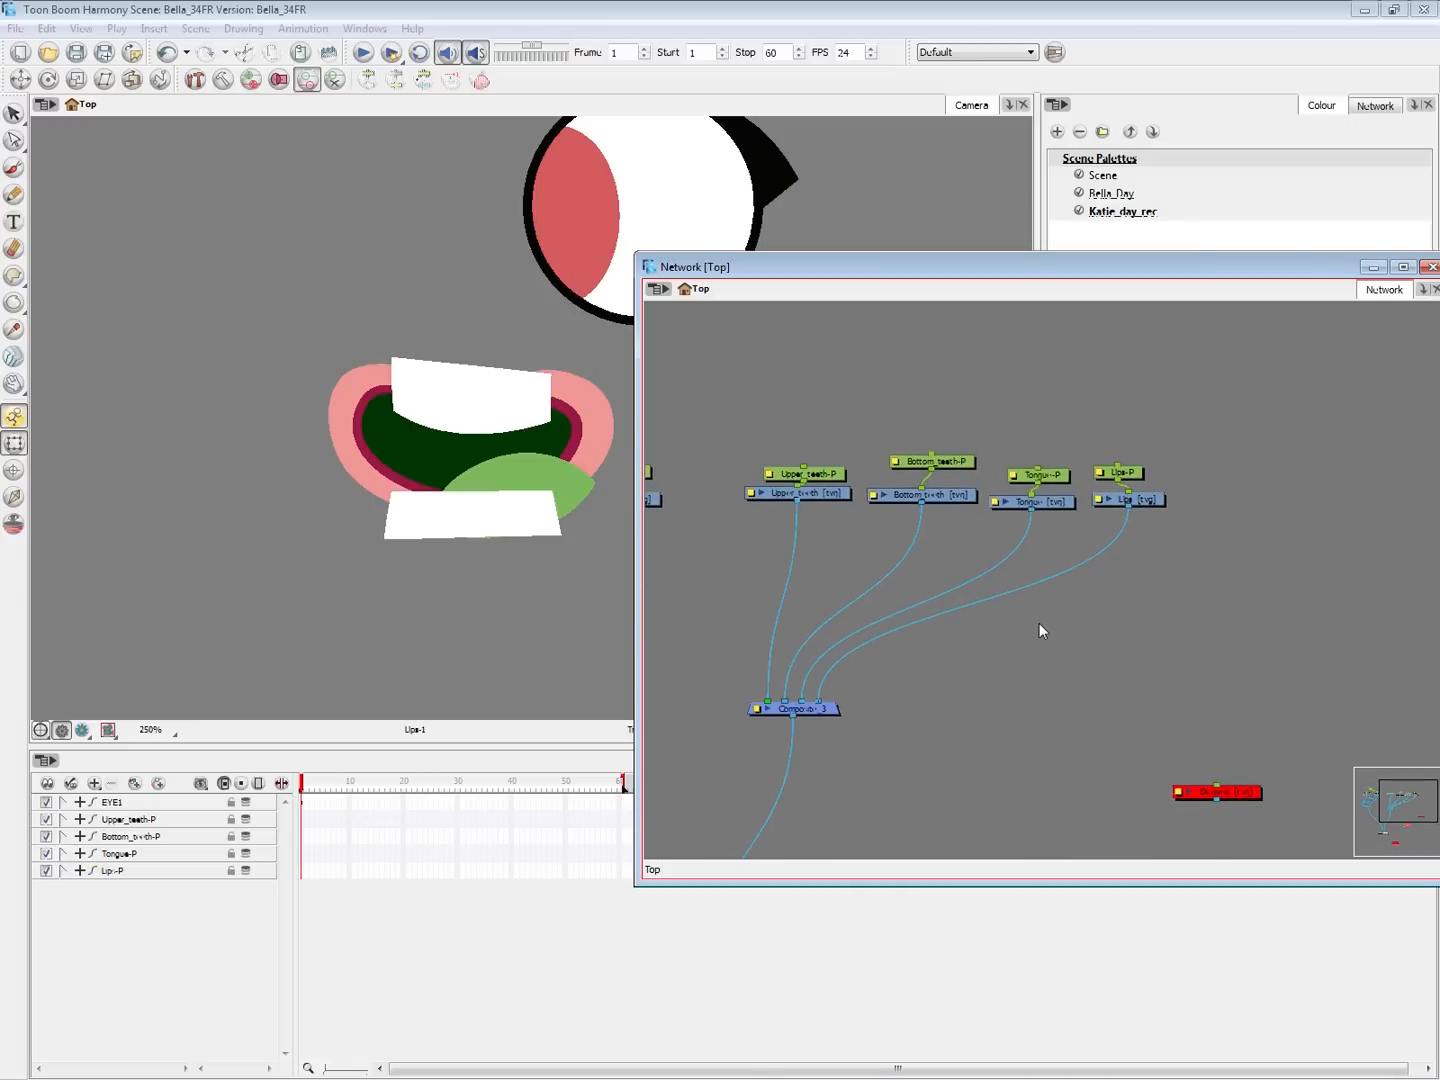
Compare the Bottom_teeth-P peg with its Bottom_teeth drawing module by selecting each in the network
click(955, 462)
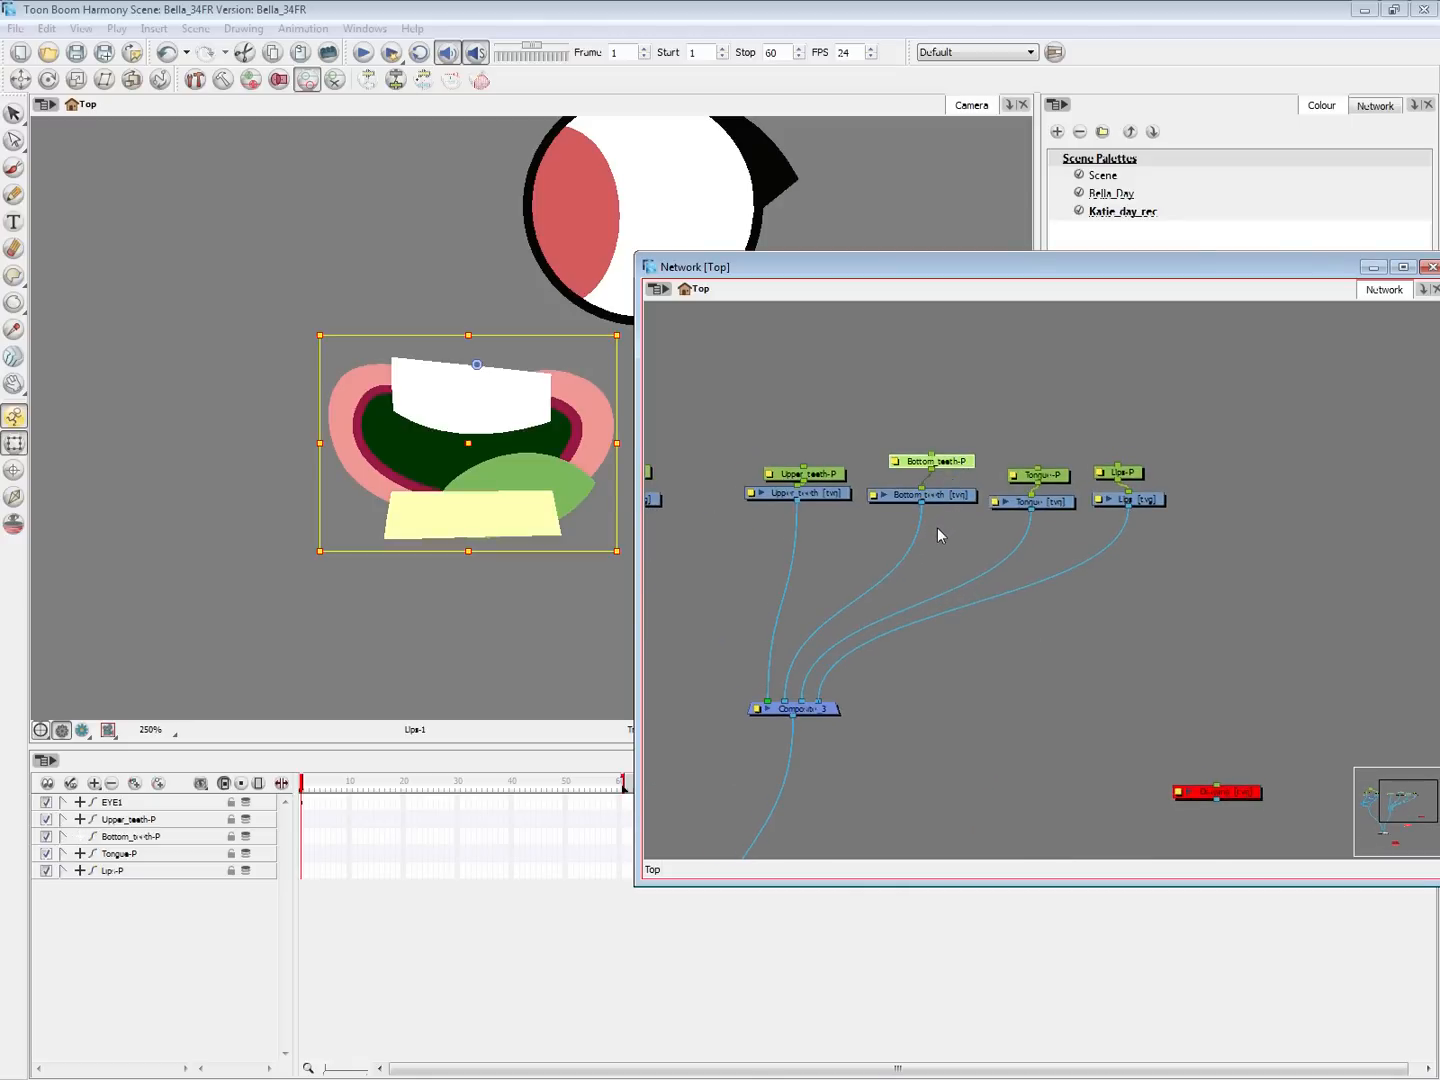
click(950, 497)
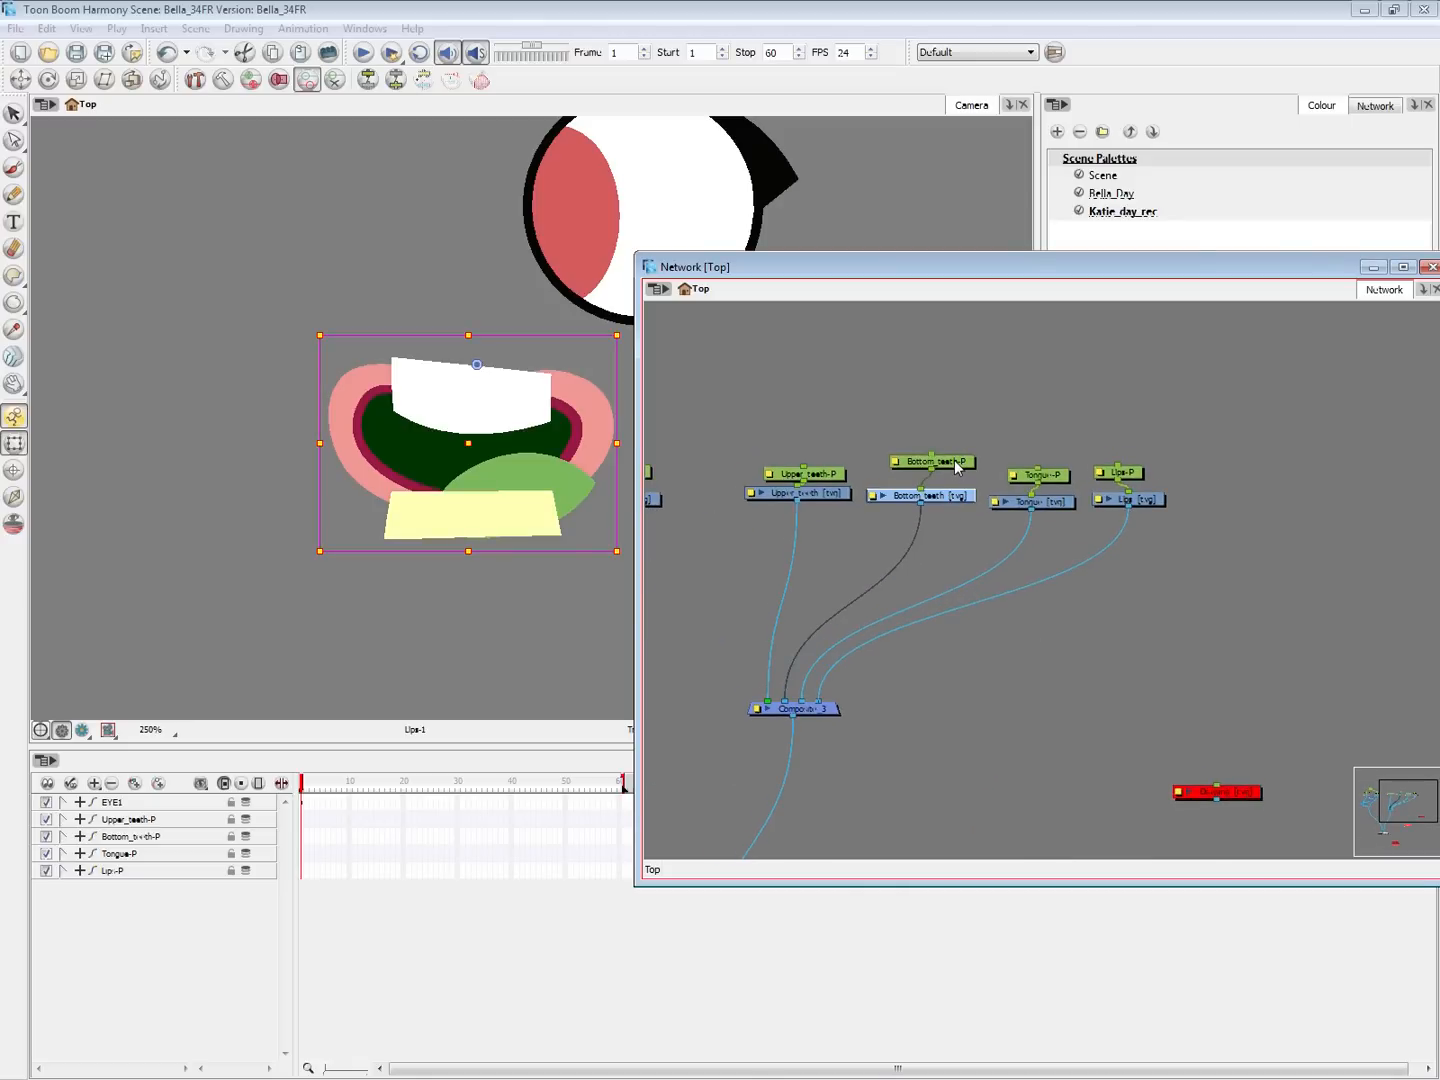
click(955, 463)
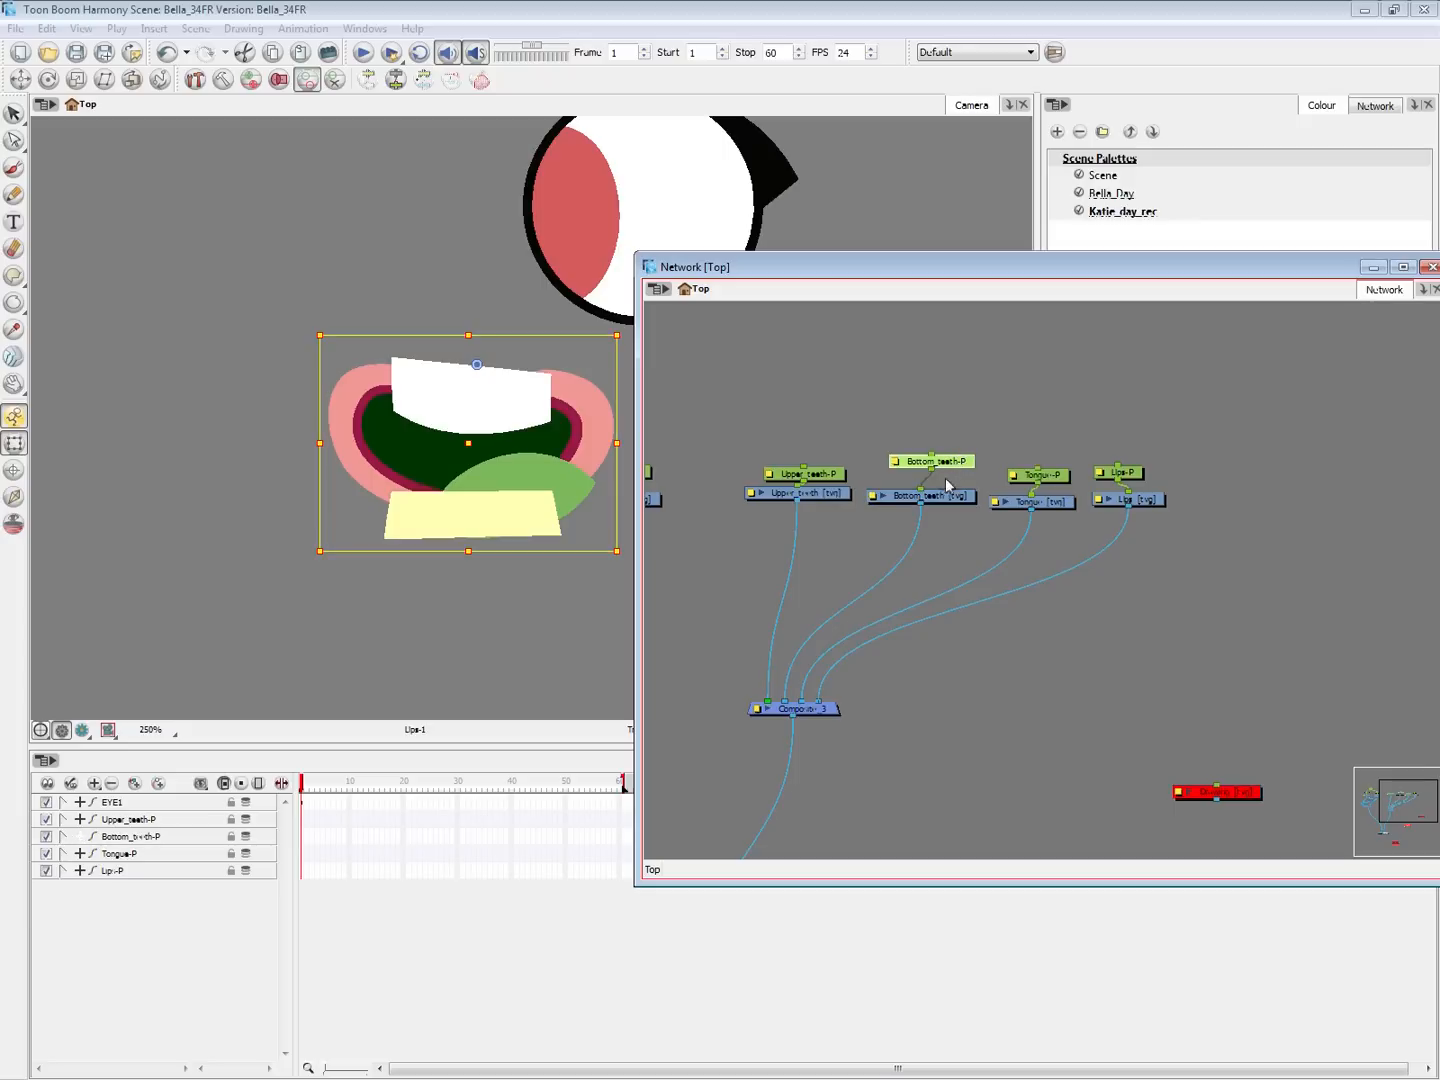
Place the Bottom_teeth-P peg's pivot at the centre of the bottom teeth's lower edge with the Rotate tool
click(48, 79)
drag(476, 365, 461, 544)
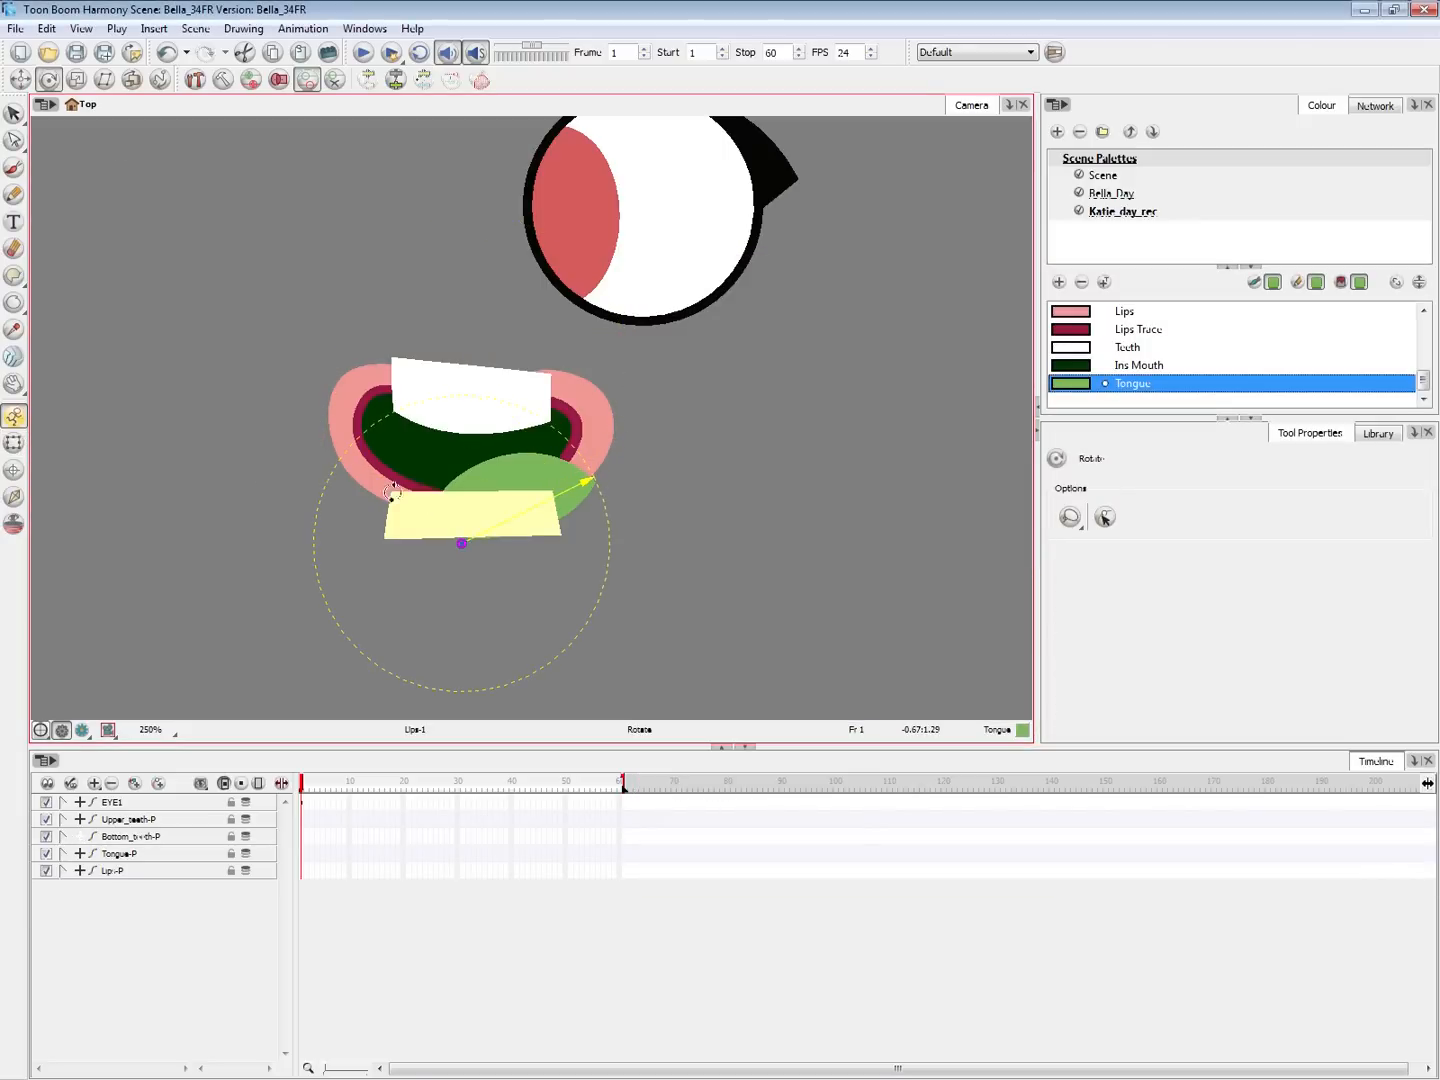
click(14, 444)
Place the lips' pivot near the middle of the mouth and check the lips and both sets of teeth with the Transform tool
click(388, 462)
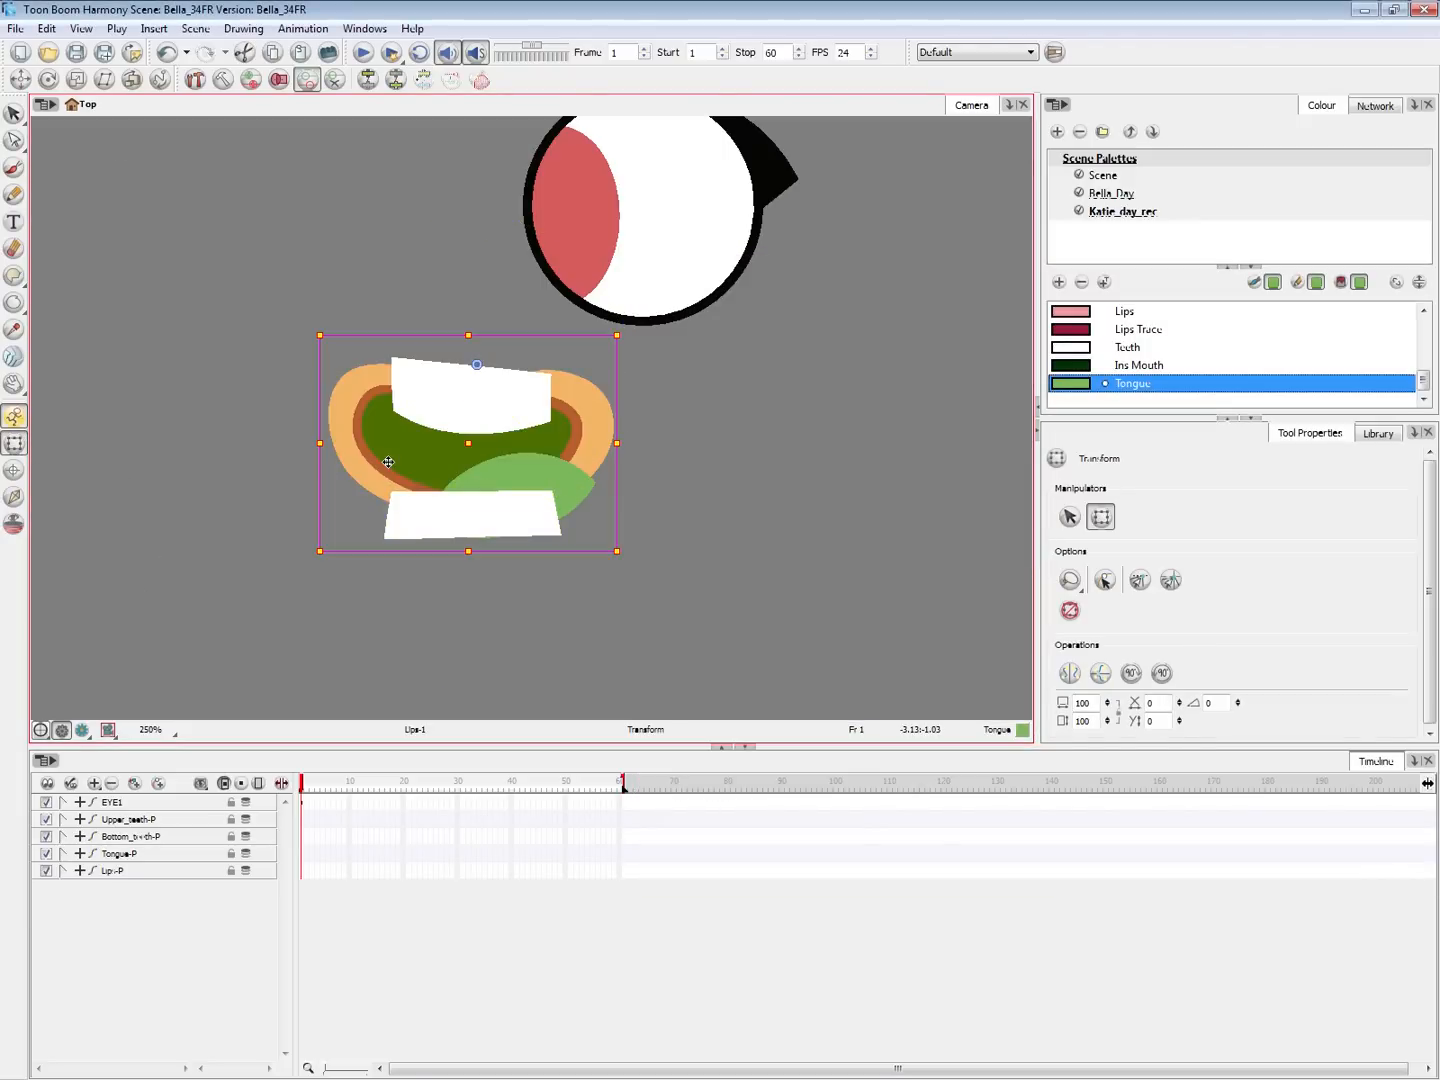
click(48, 79)
drag(476, 365, 476, 472)
click(239, 553)
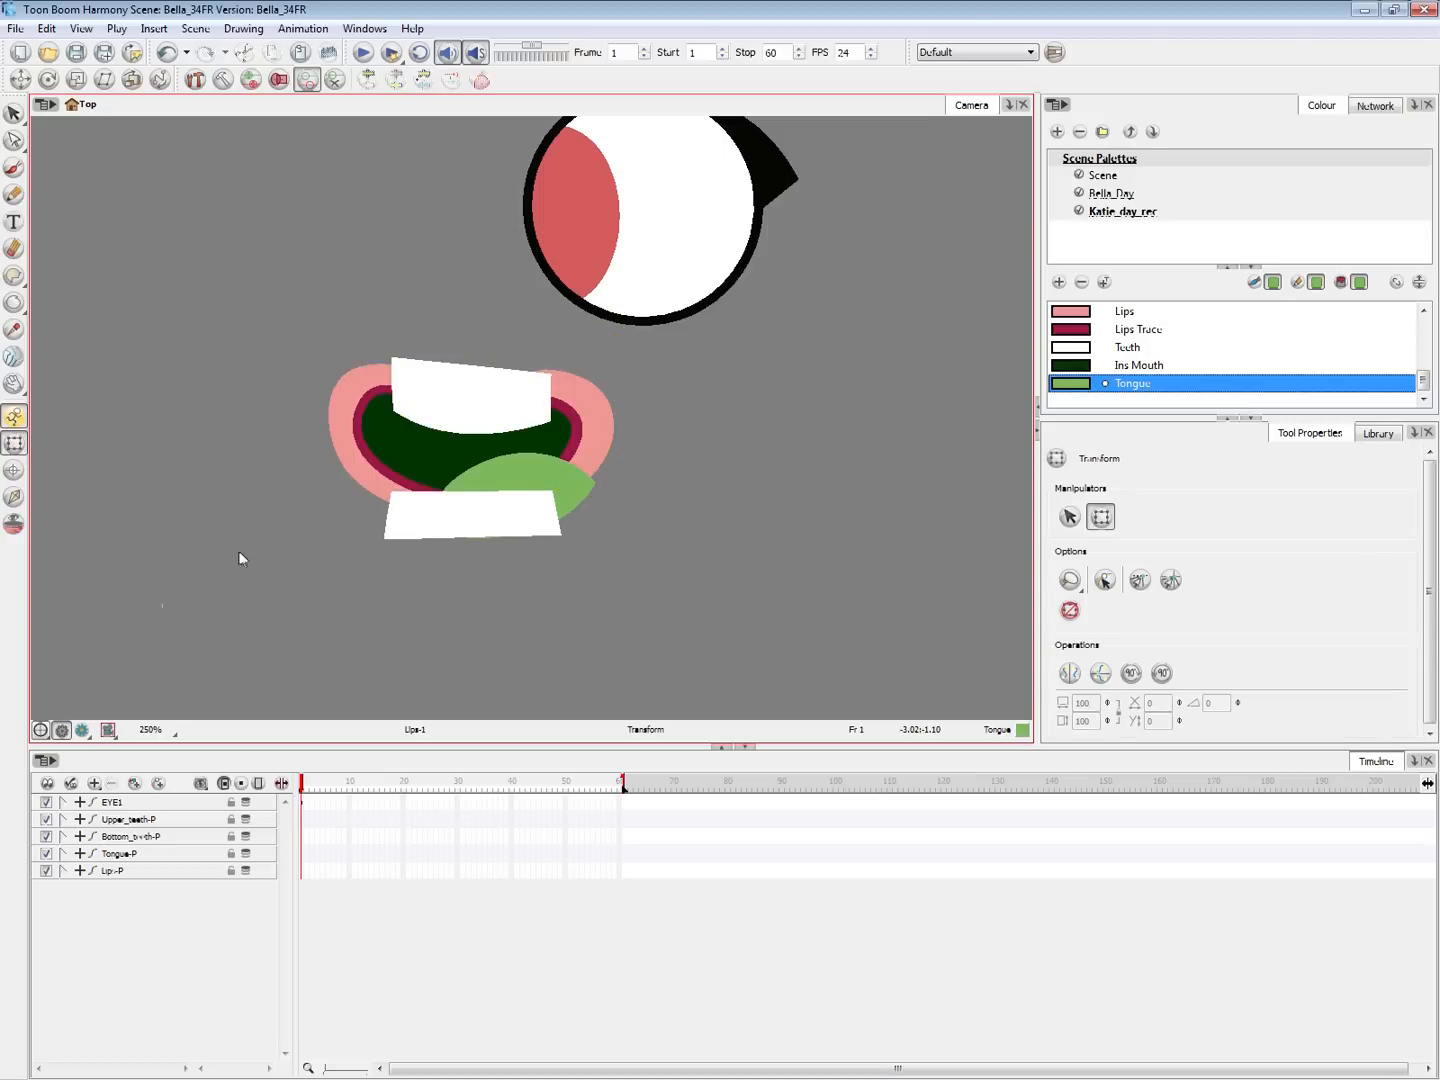
click(382, 474)
click(408, 518)
click(474, 427)
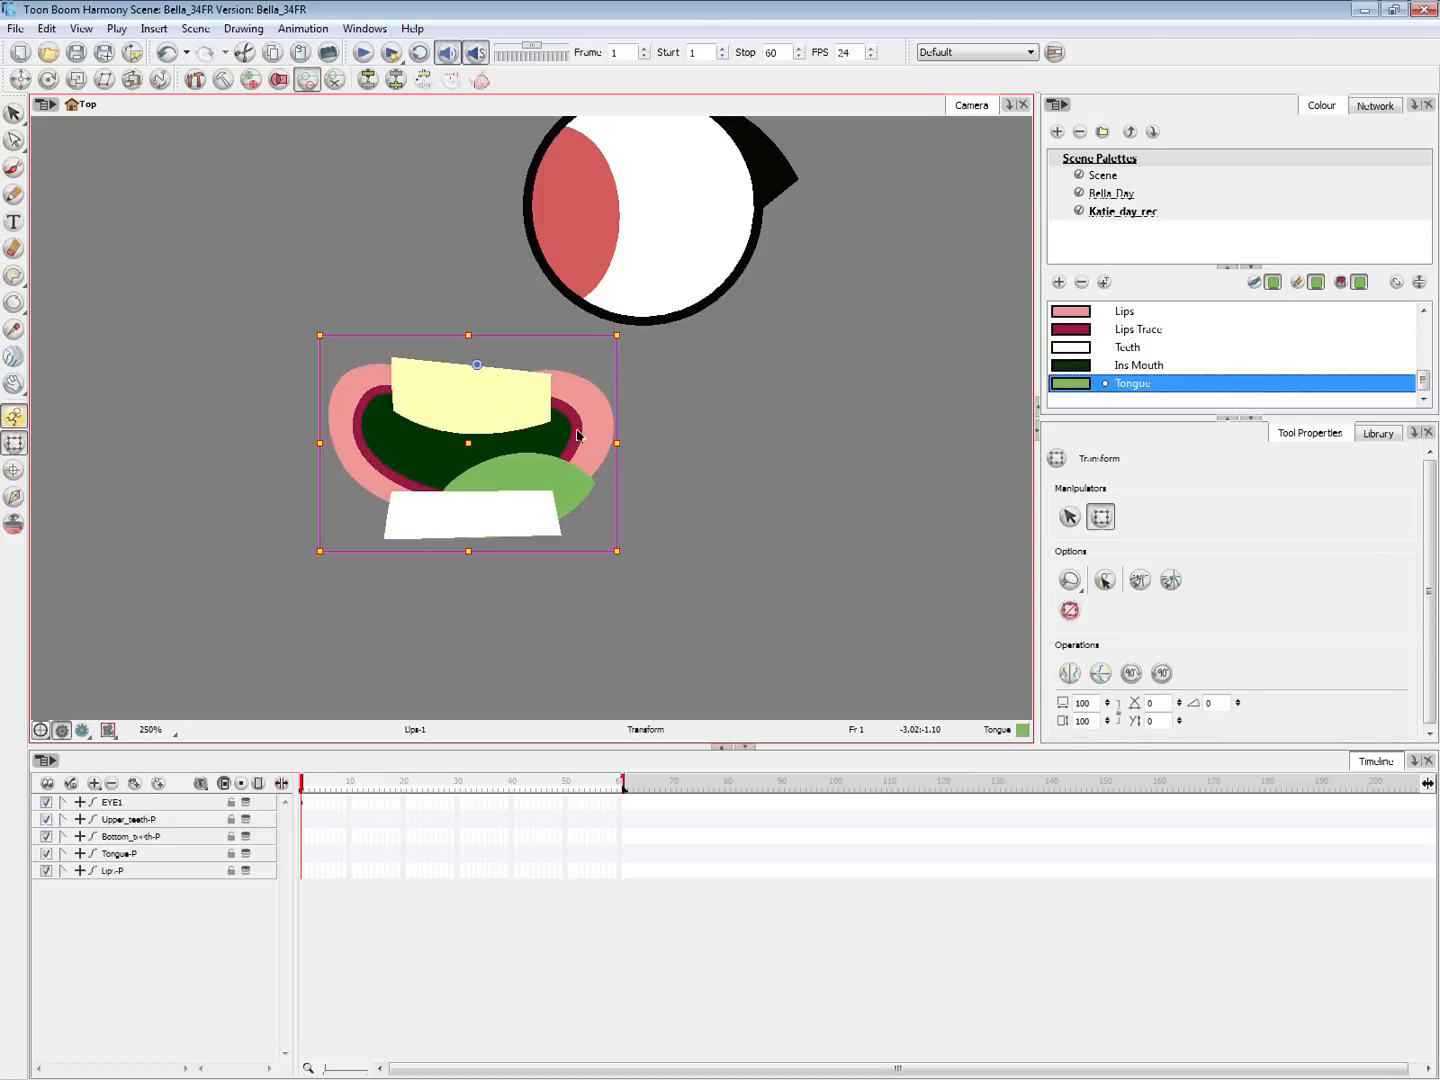
click(659, 441)
Examine the Use Embedded Pivots options in the Bottom_teeth drawing's layer properties without changing them
double_click(521, 502)
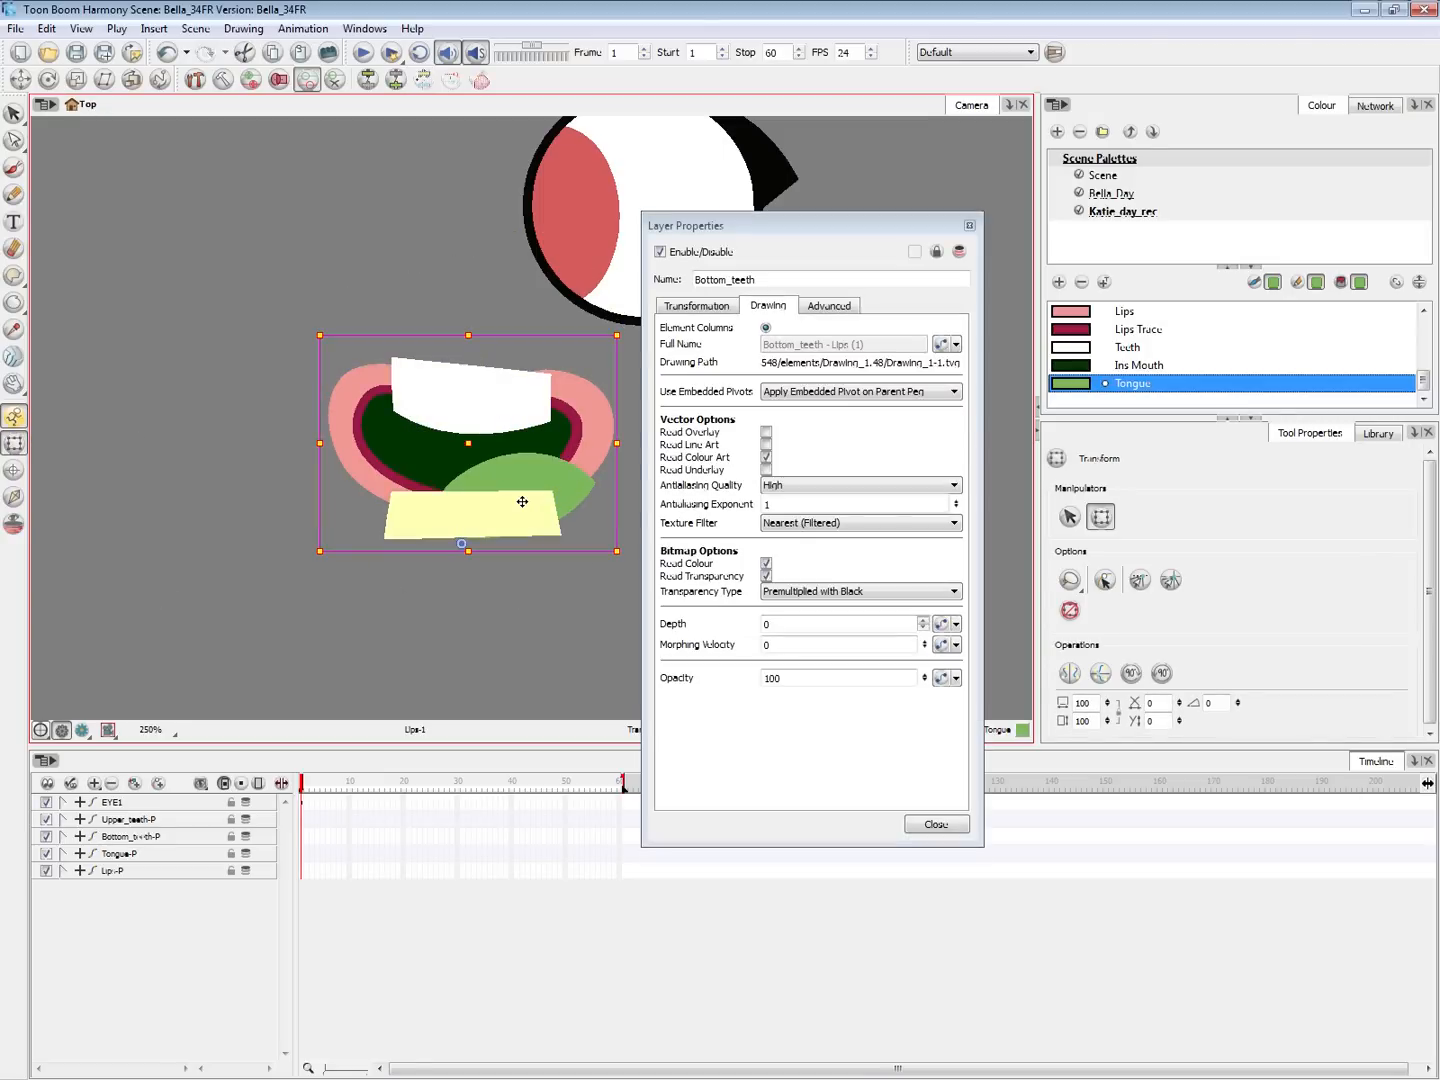
click(867, 396)
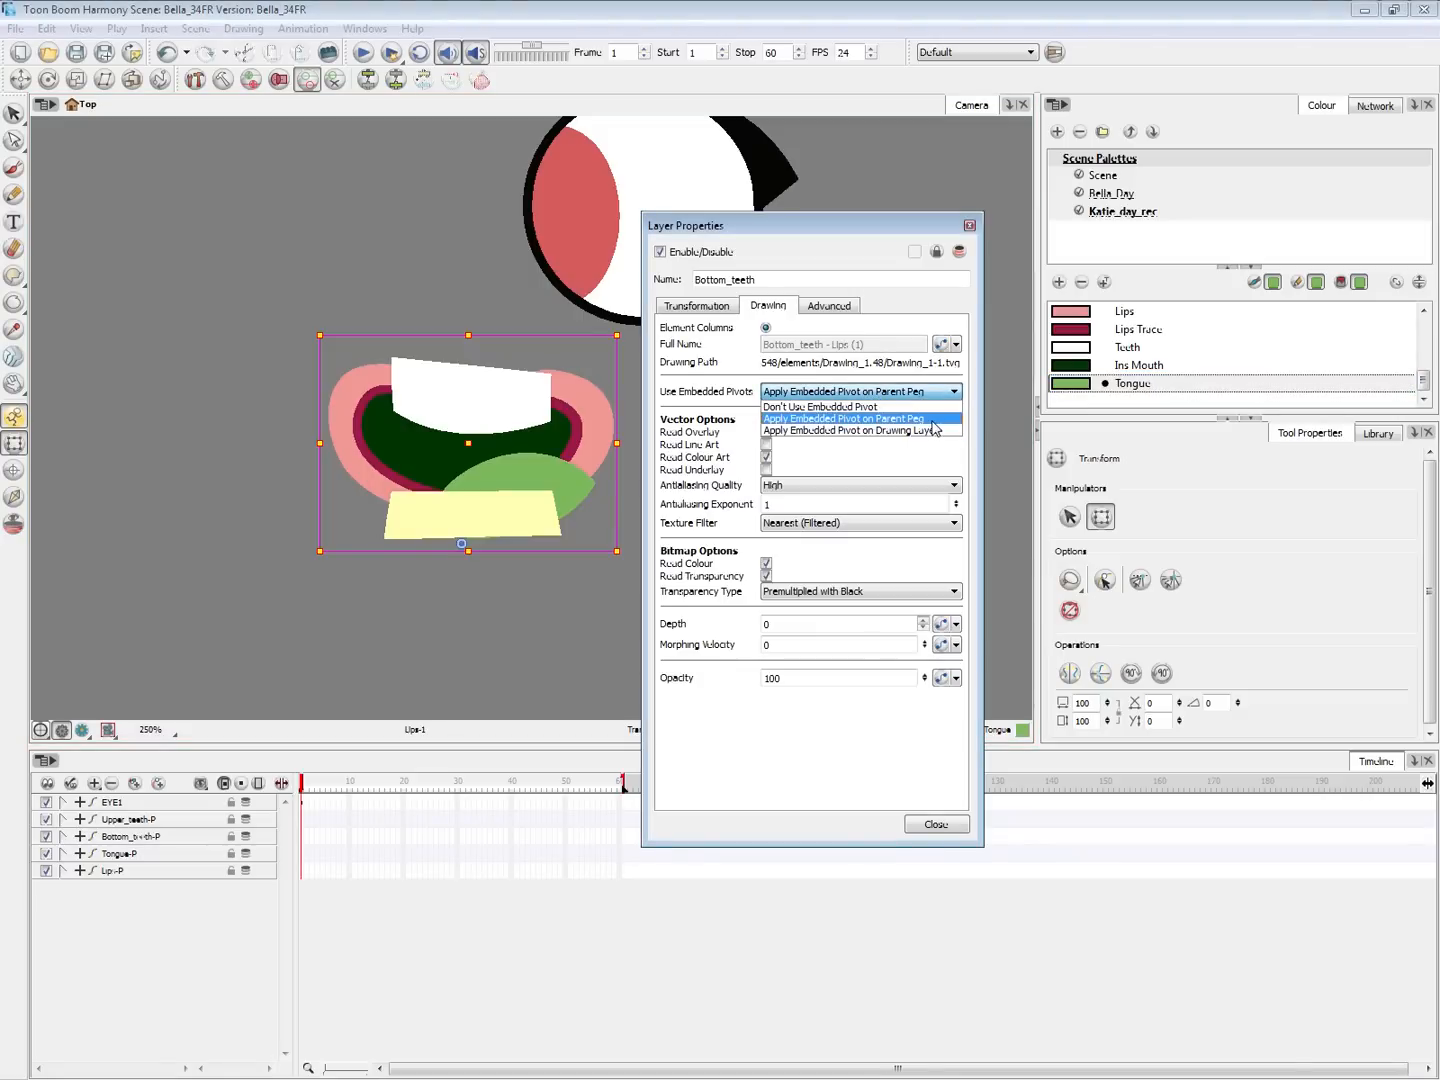
click(939, 827)
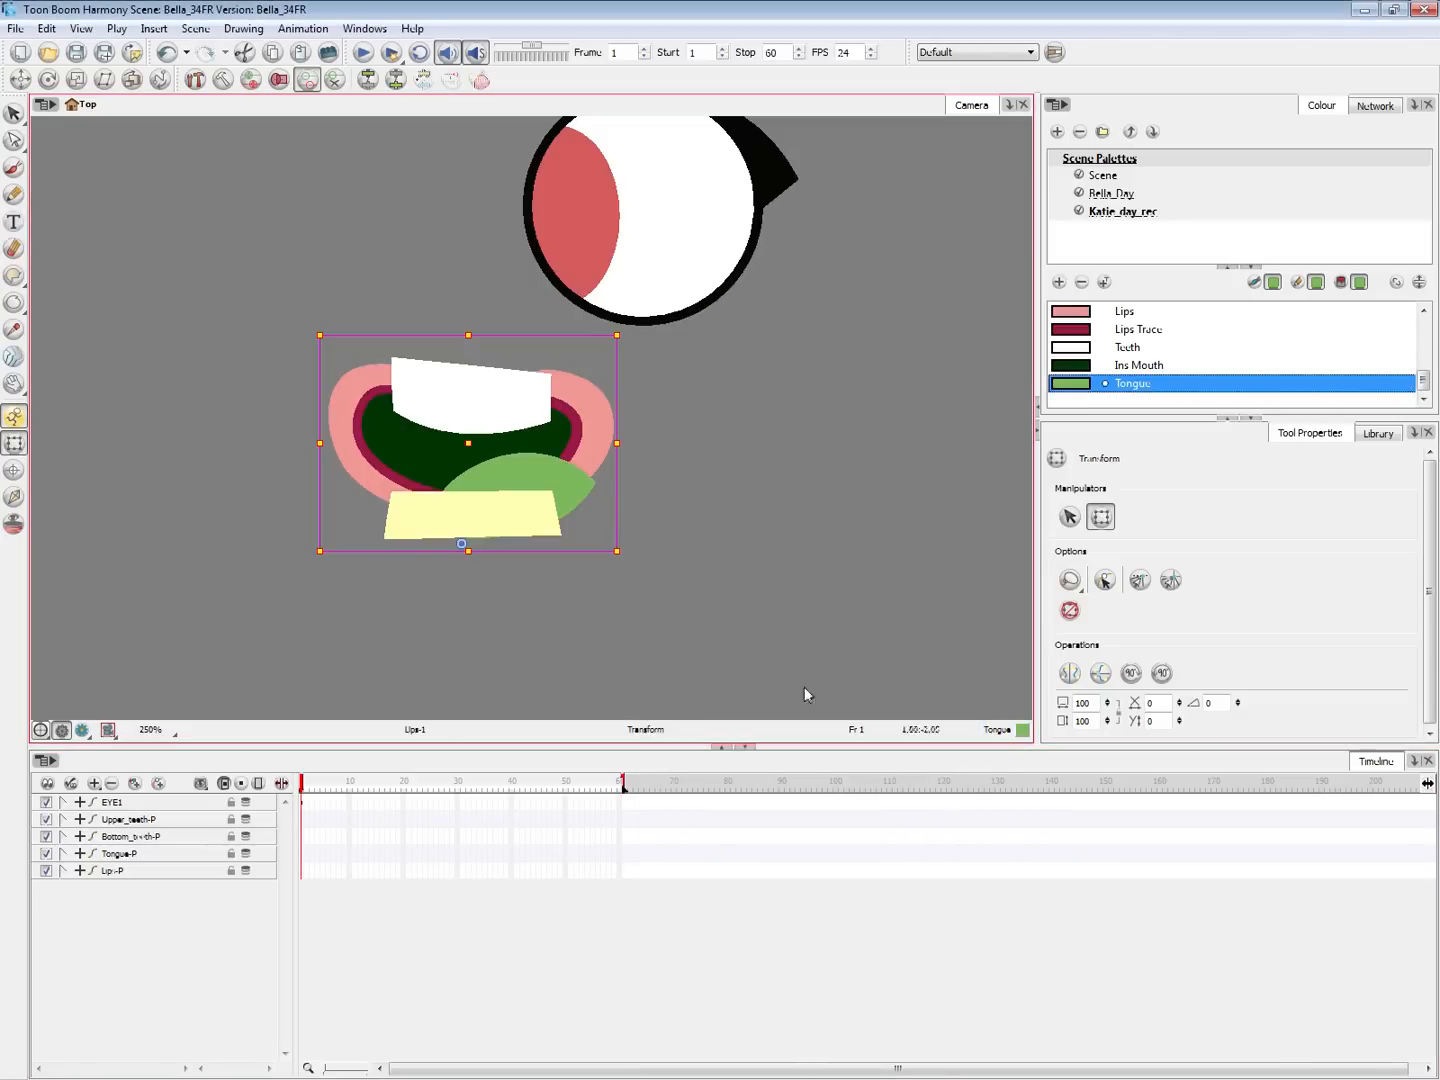
Space out the mouth modules in the network by raising the Upper_teeth-P and Tongue-P pegs and lowering the Lips drawing slightly
key(alt+Tab)
click(1047, 573)
click(833, 476)
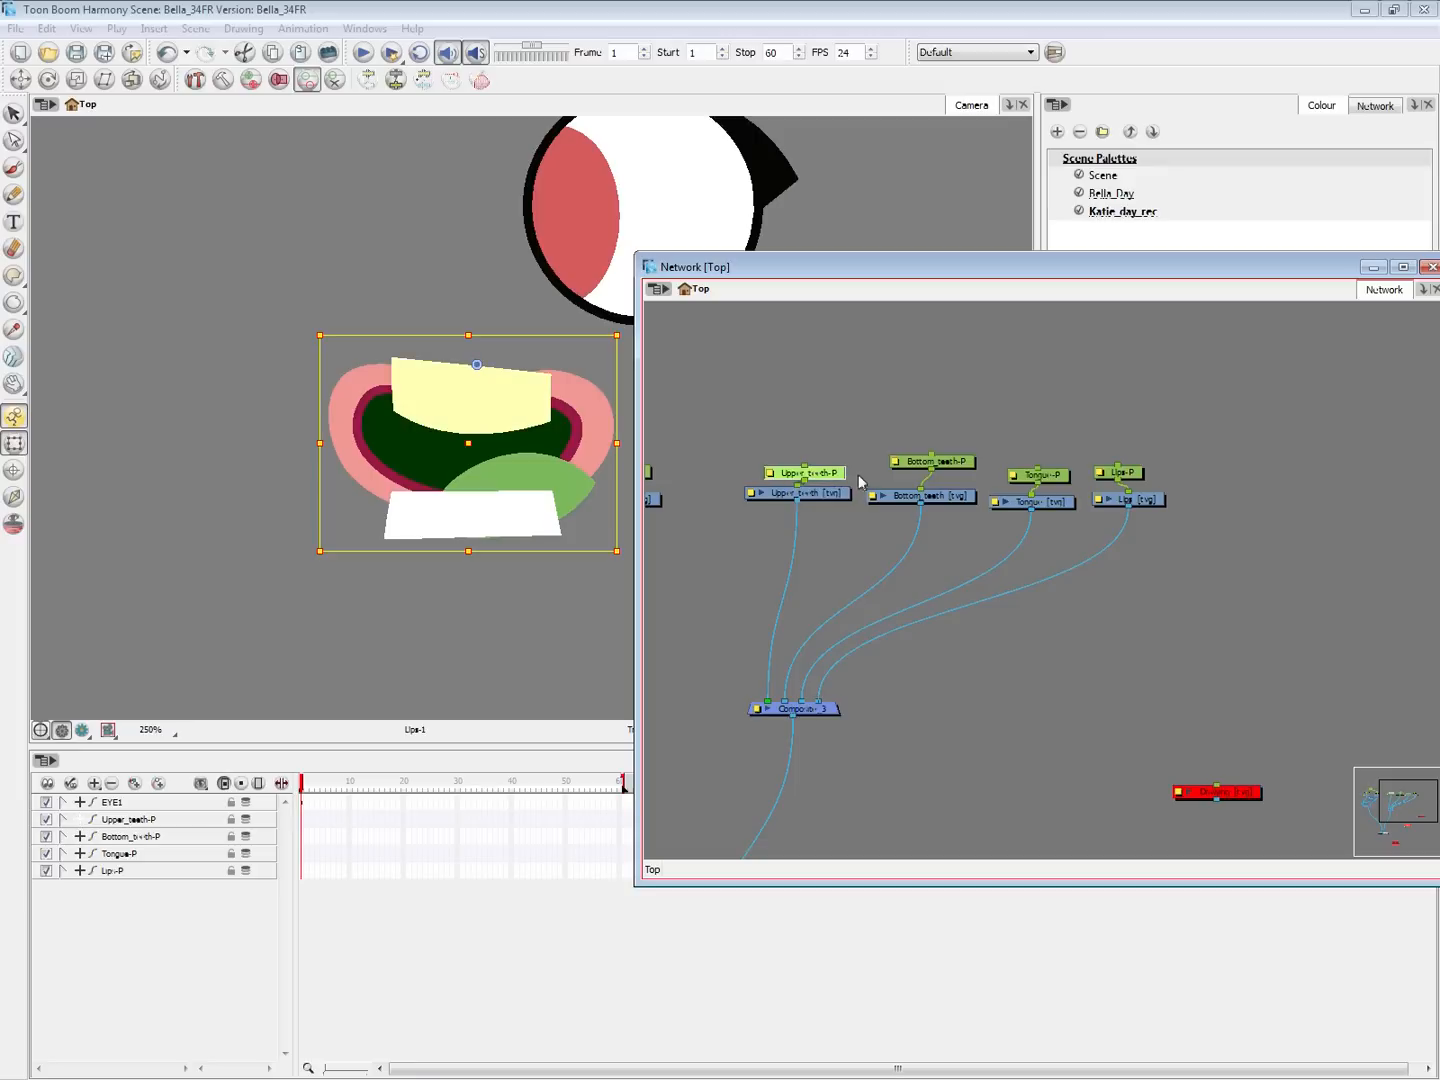
drag(836, 476, 856, 463)
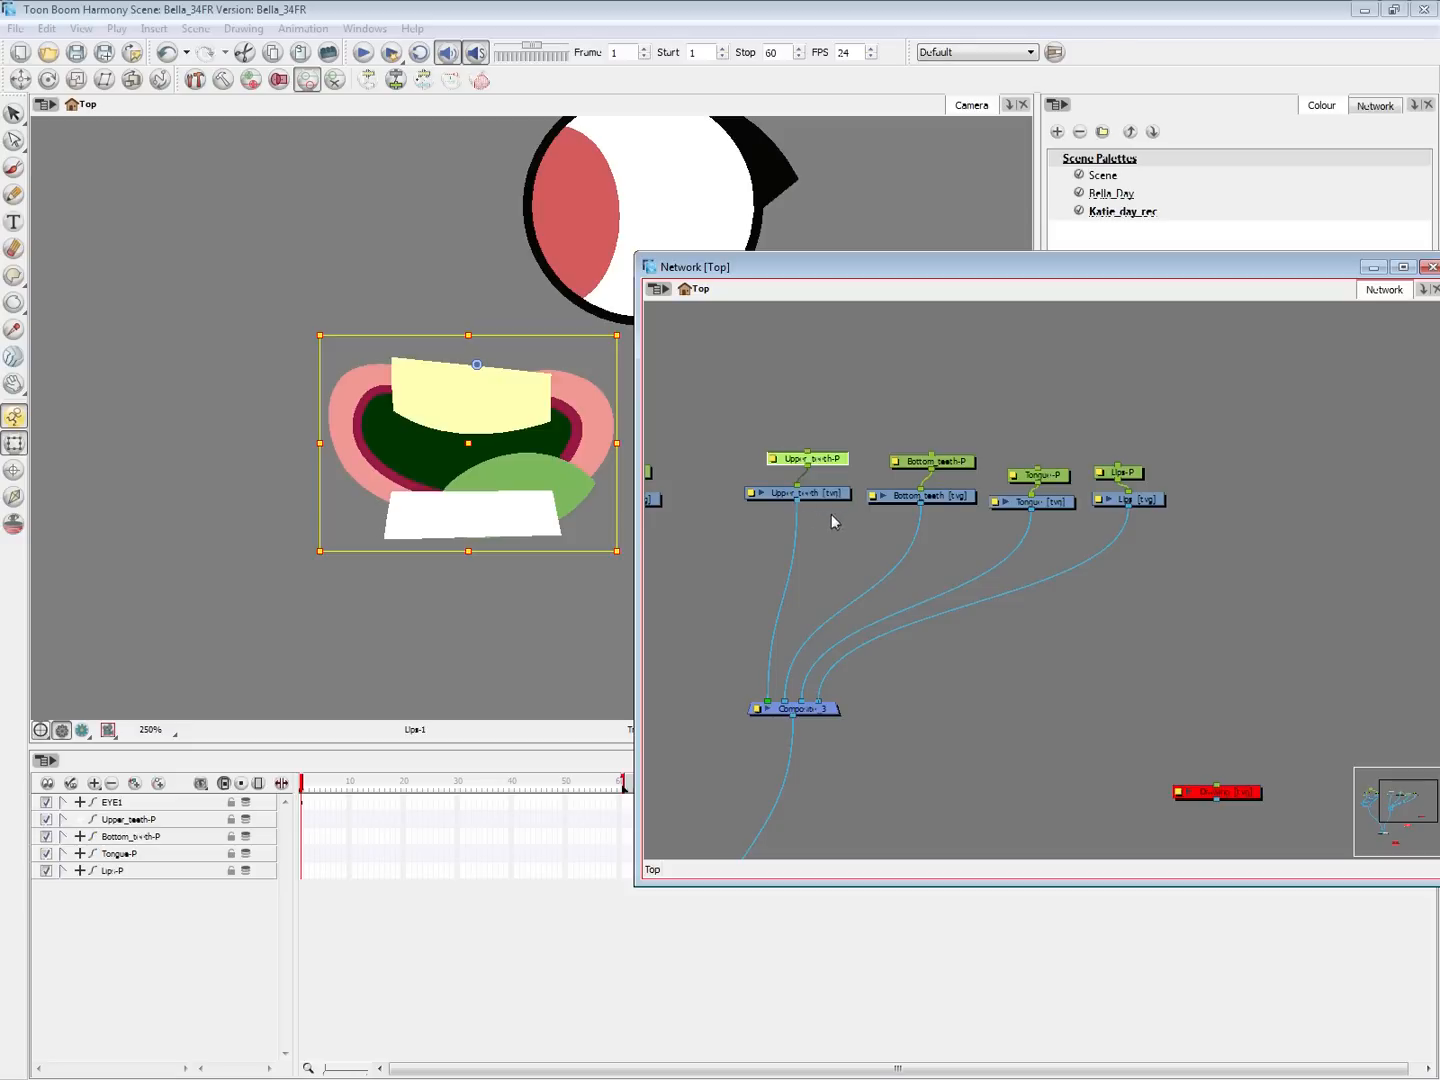
drag(830, 500, 835, 497)
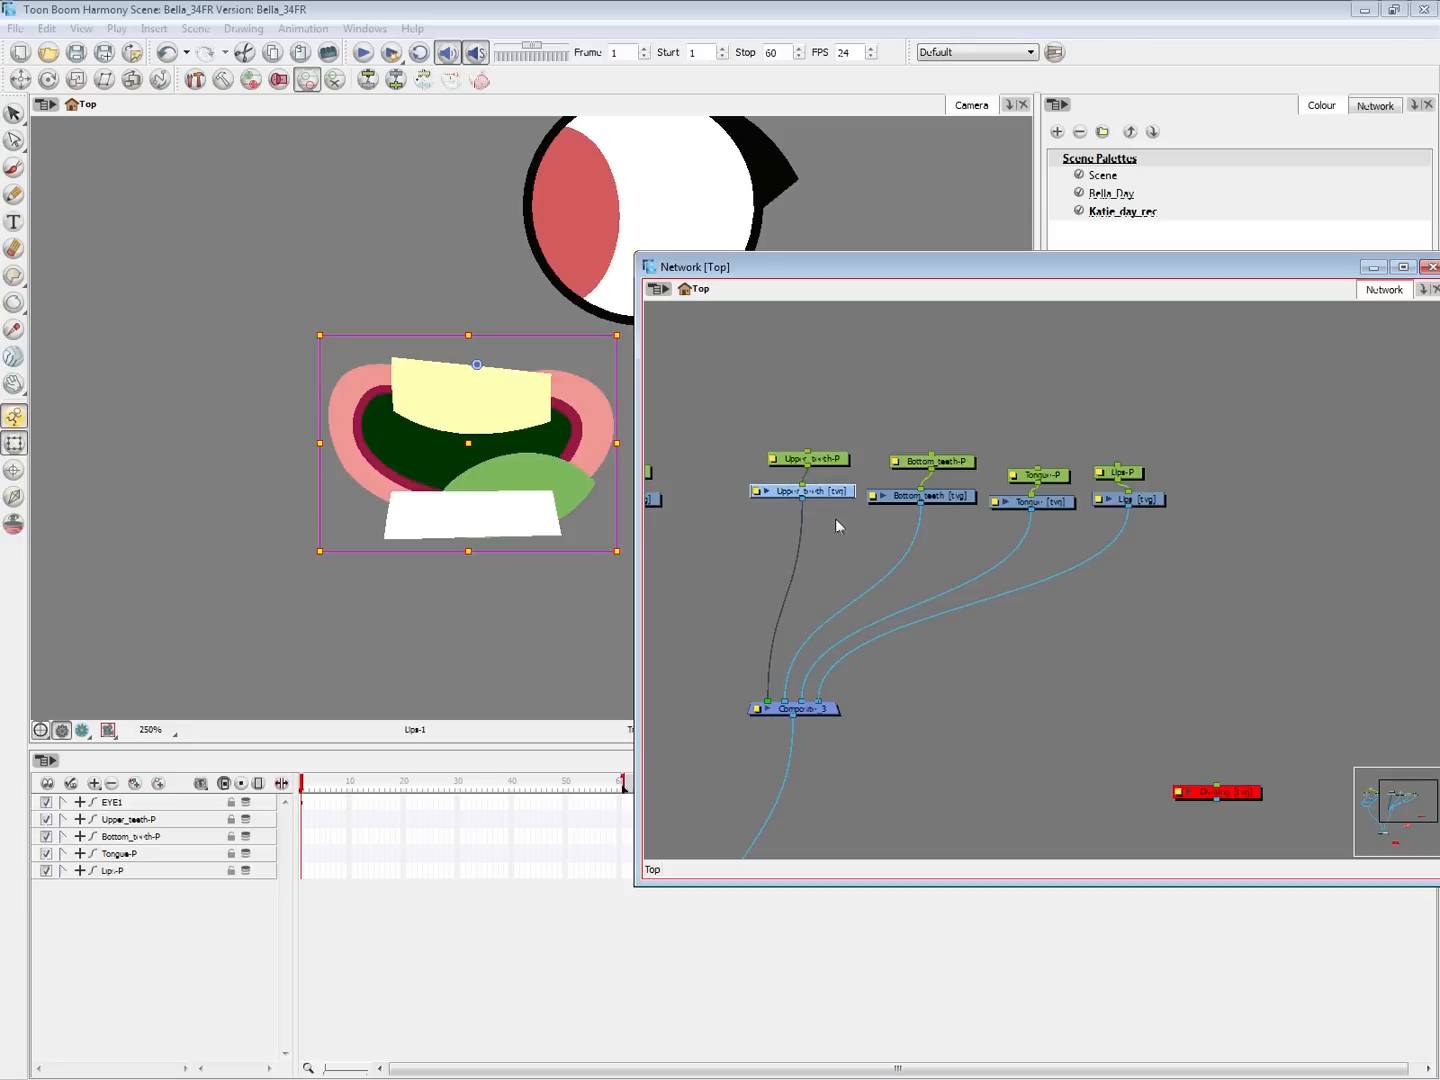
drag(1045, 480, 1058, 474)
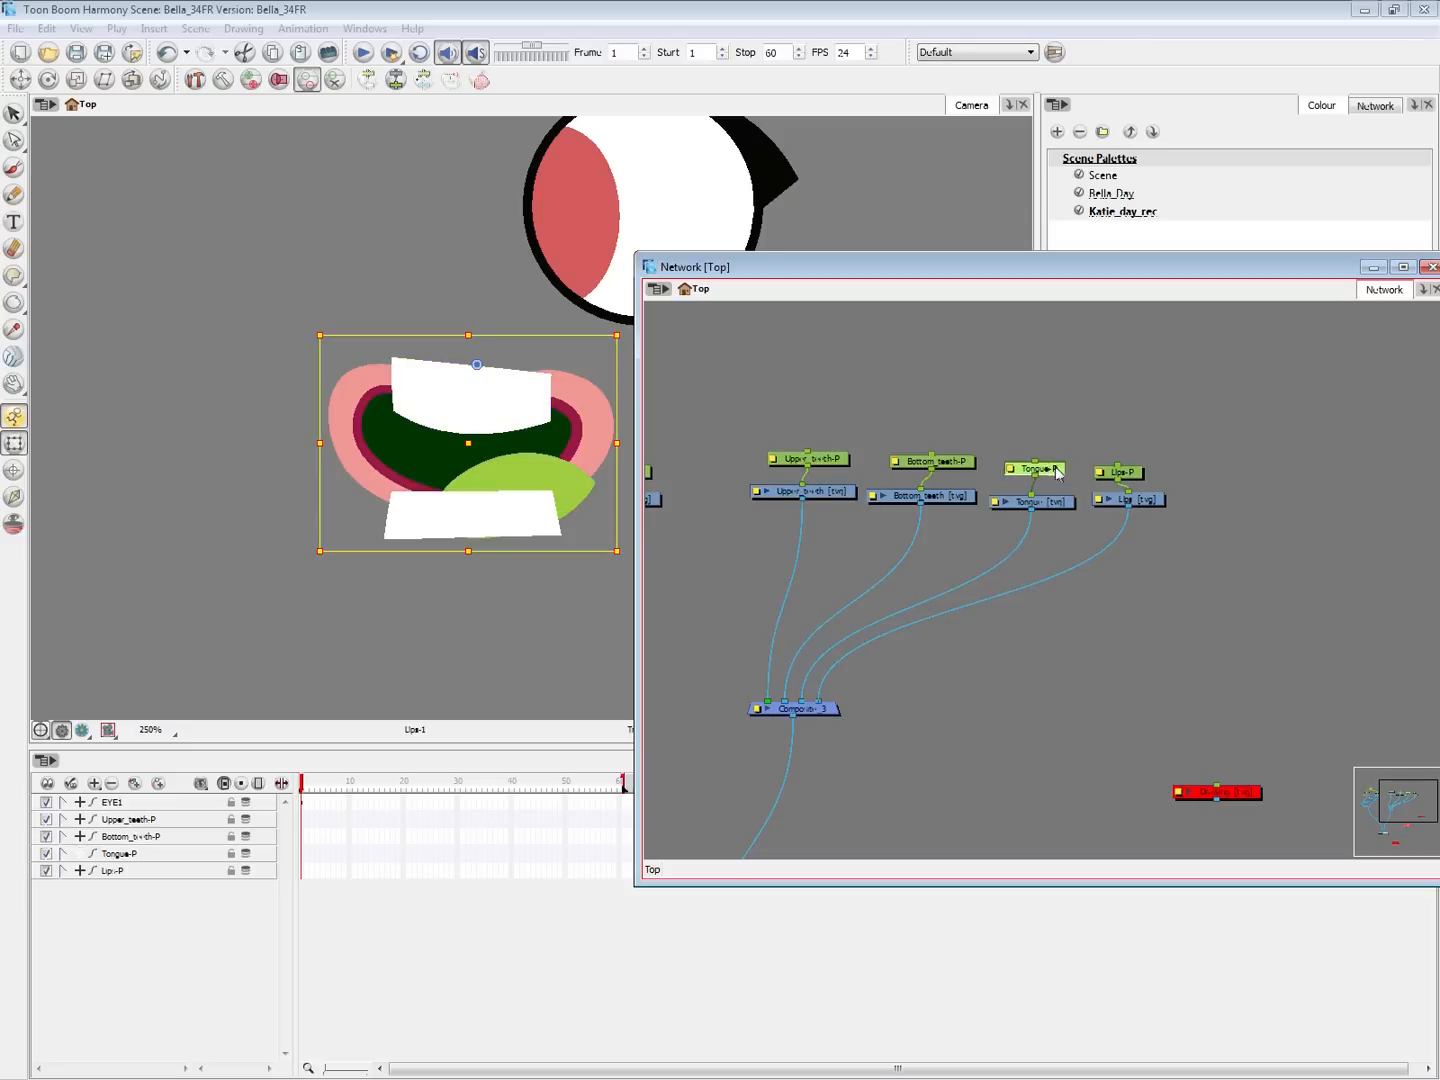
drag(1150, 500, 1150, 506)
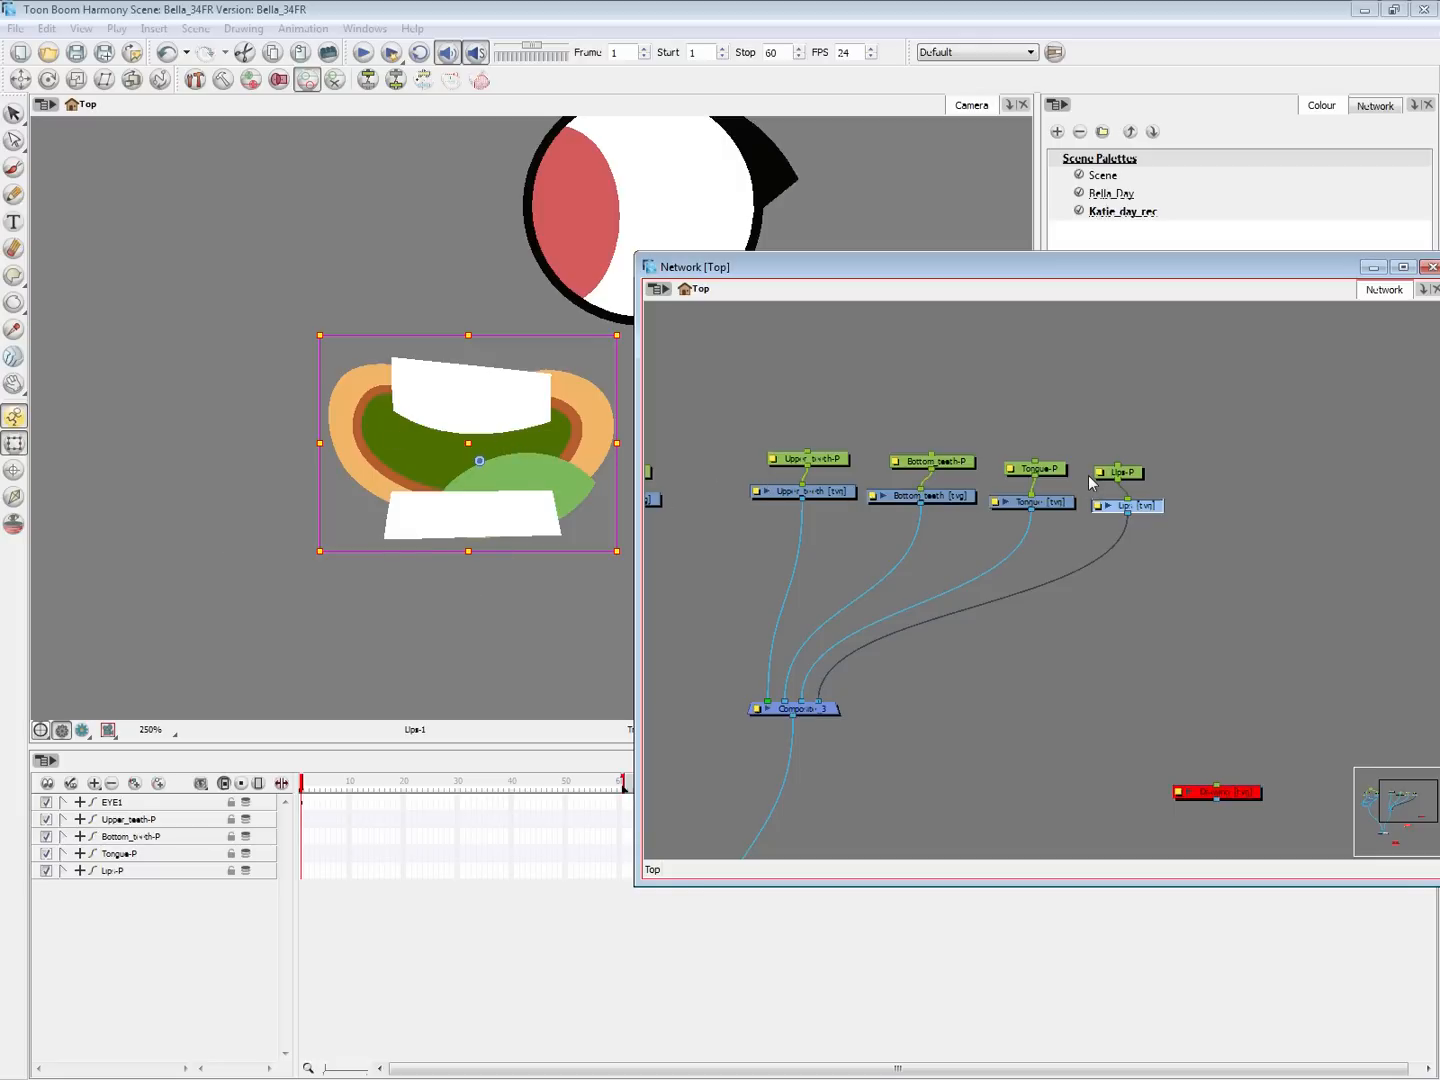
click(1138, 472)
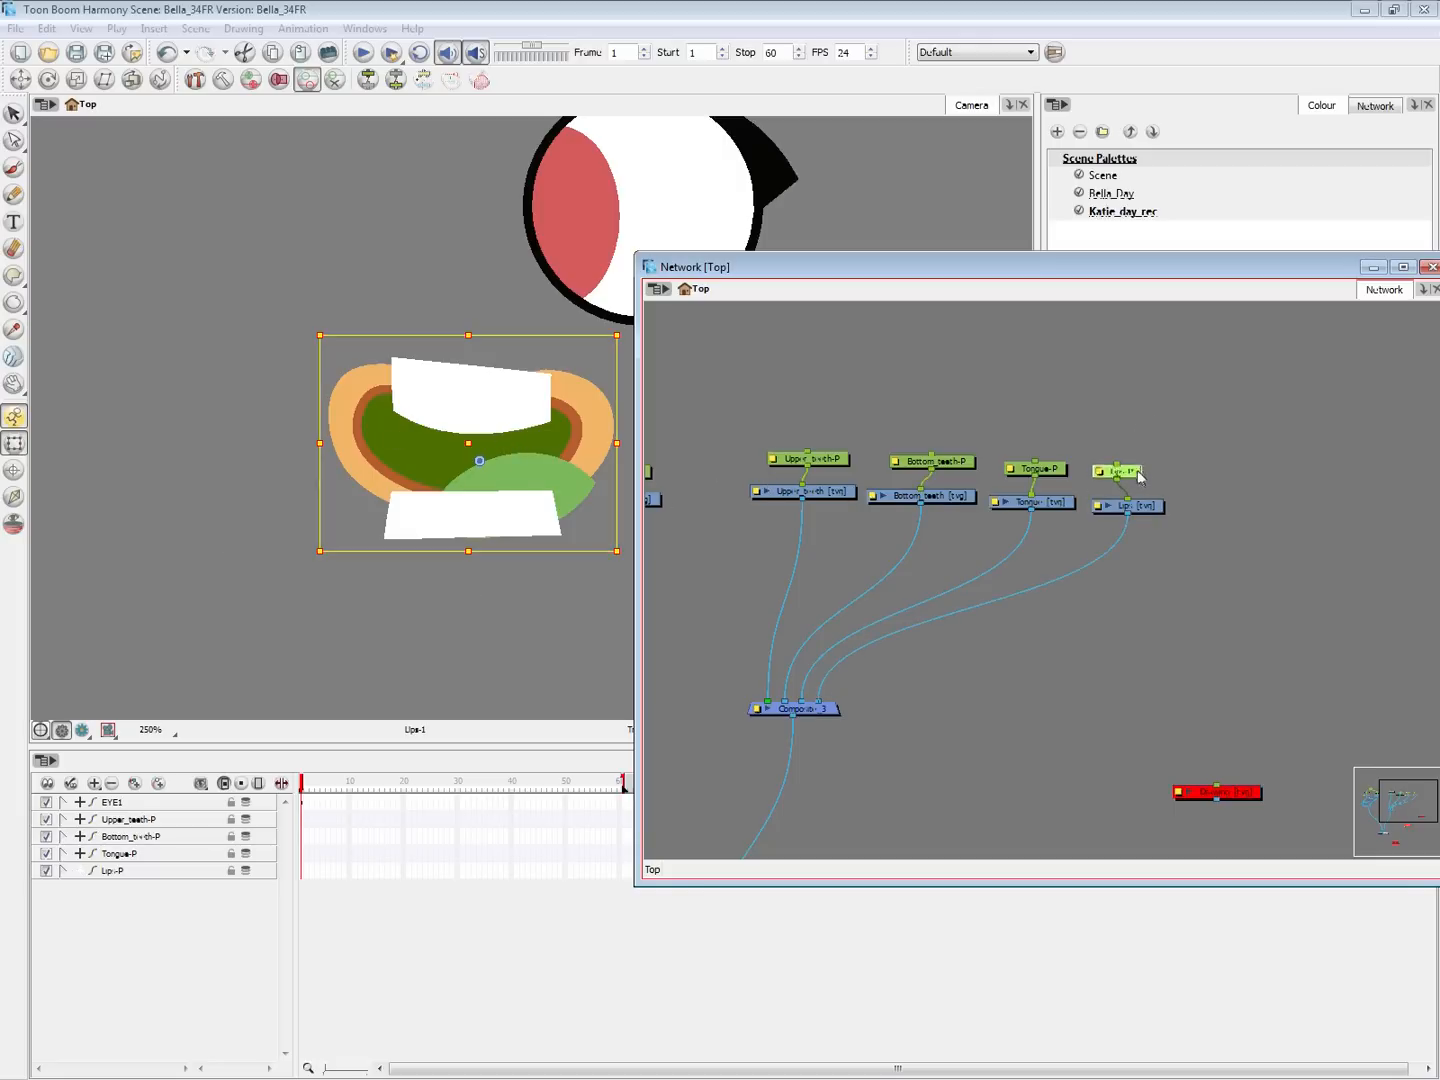
Nudge the lips drawing's pivot within the mouth using the Rotate tool and recheck the pivots of both sets of teeth
click(660, 24)
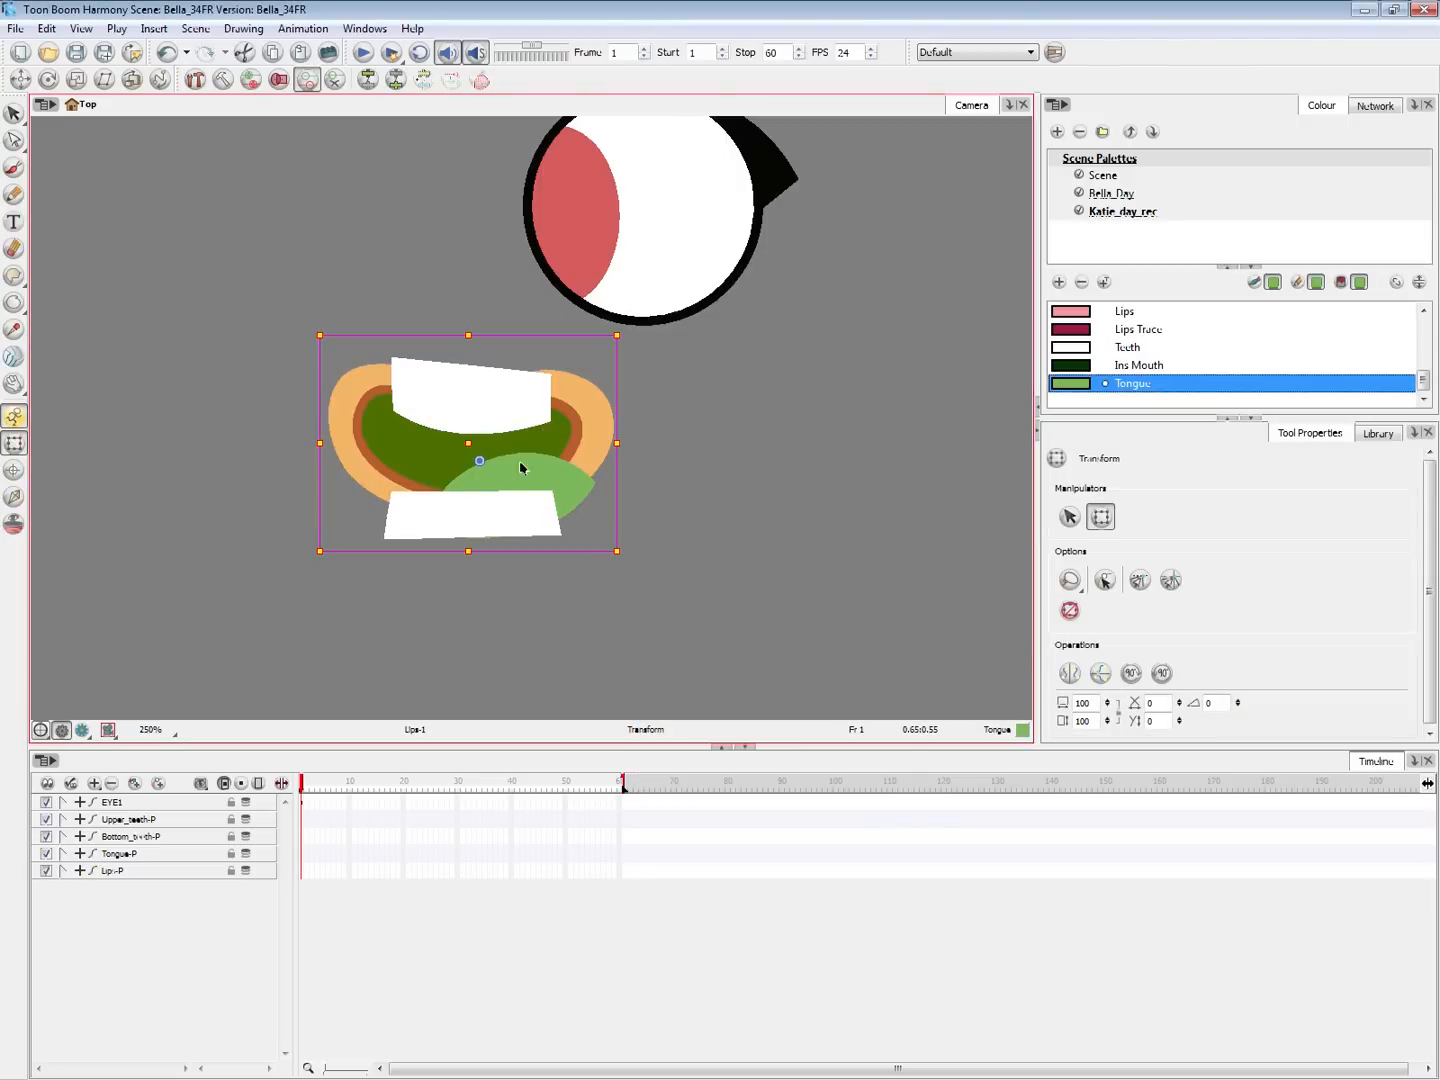
key(alt+3)
mouse_move(612, 500)
mouse_down()
mouse_move(450, 312)
mouse_move(563, 579)
mouse_move(615, 505)
mouse_up()
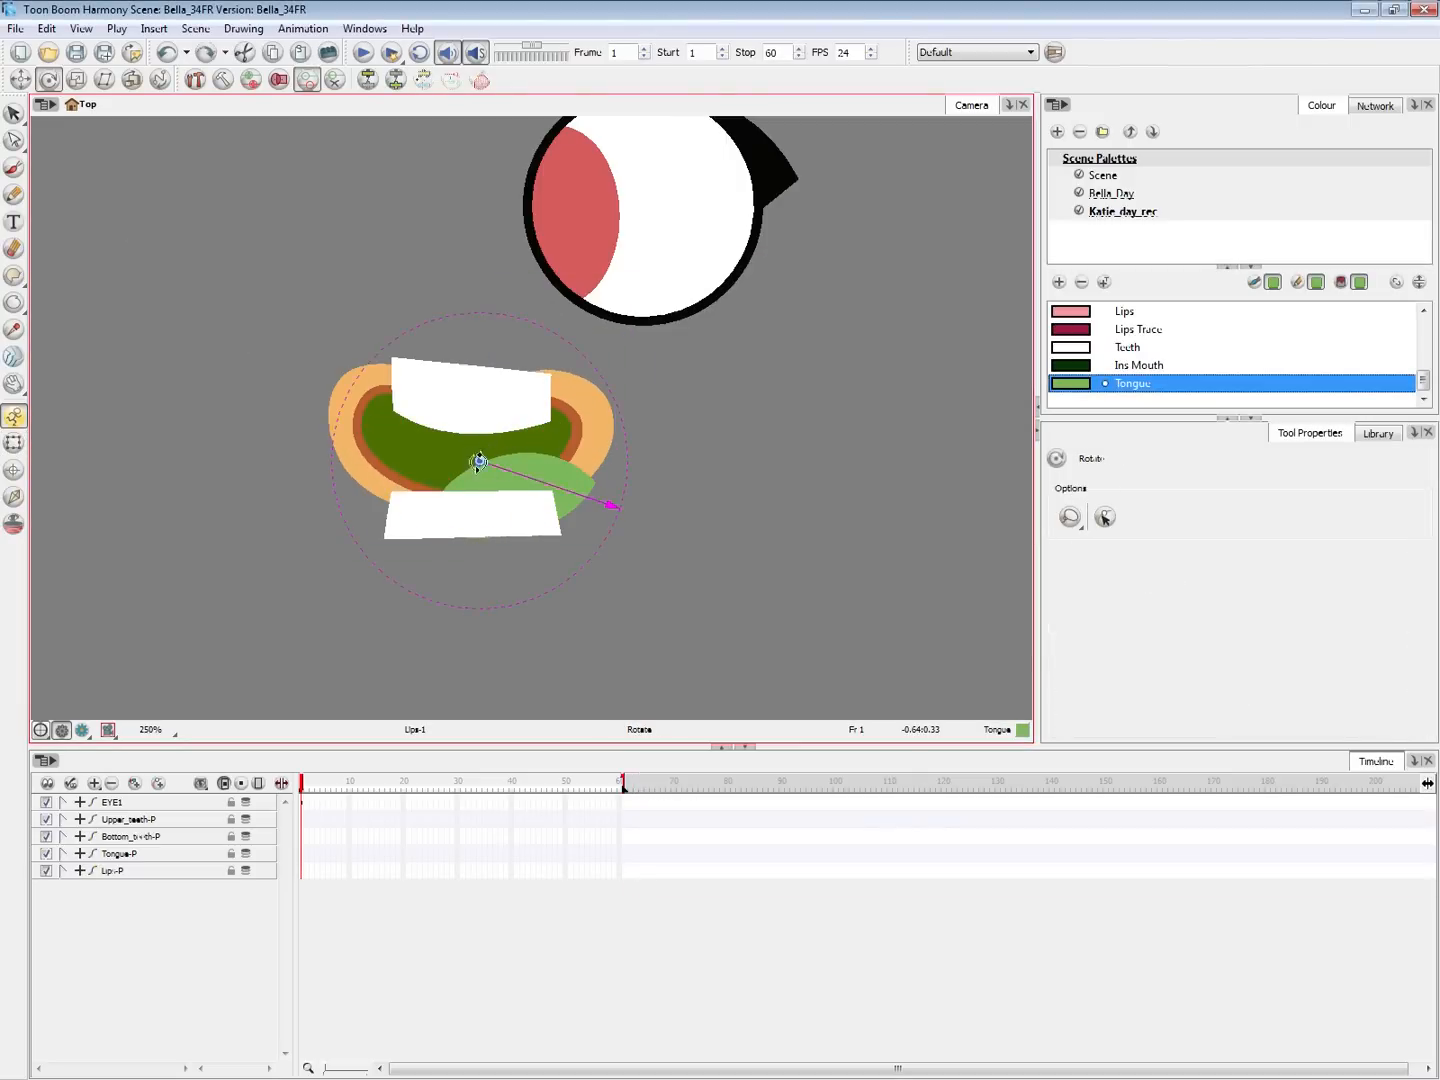
click(14, 443)
click(411, 526)
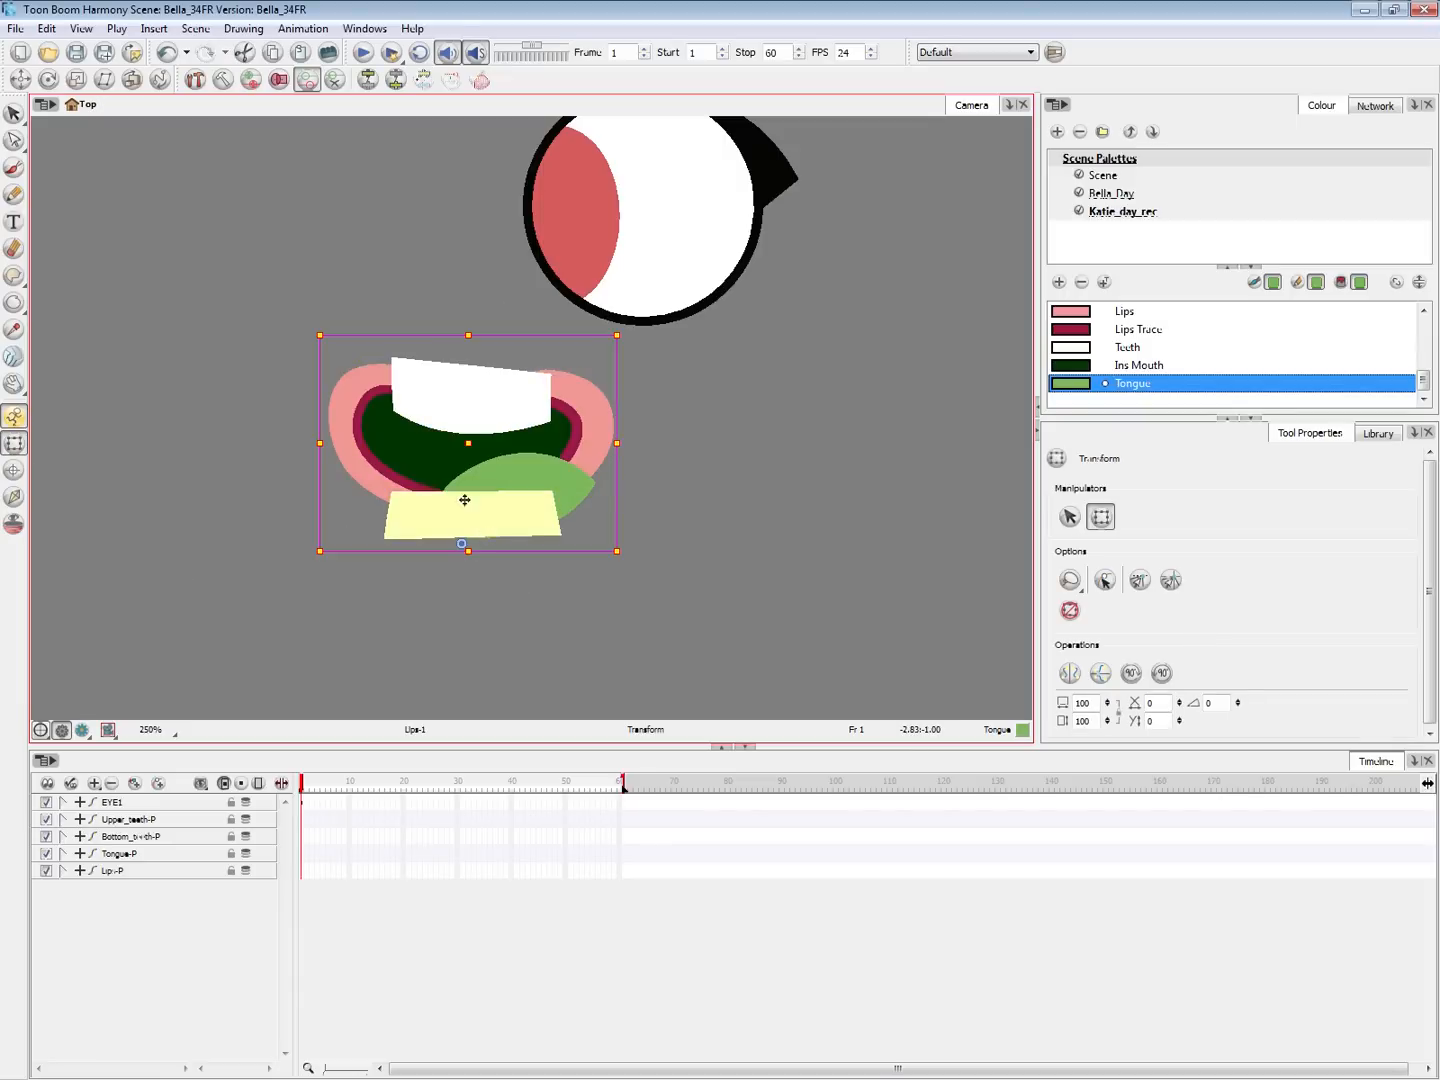
click(513, 399)
Place the tongue's pivot in the middle of the tongue and check it against both sets of teeth
click(557, 477)
click(48, 79)
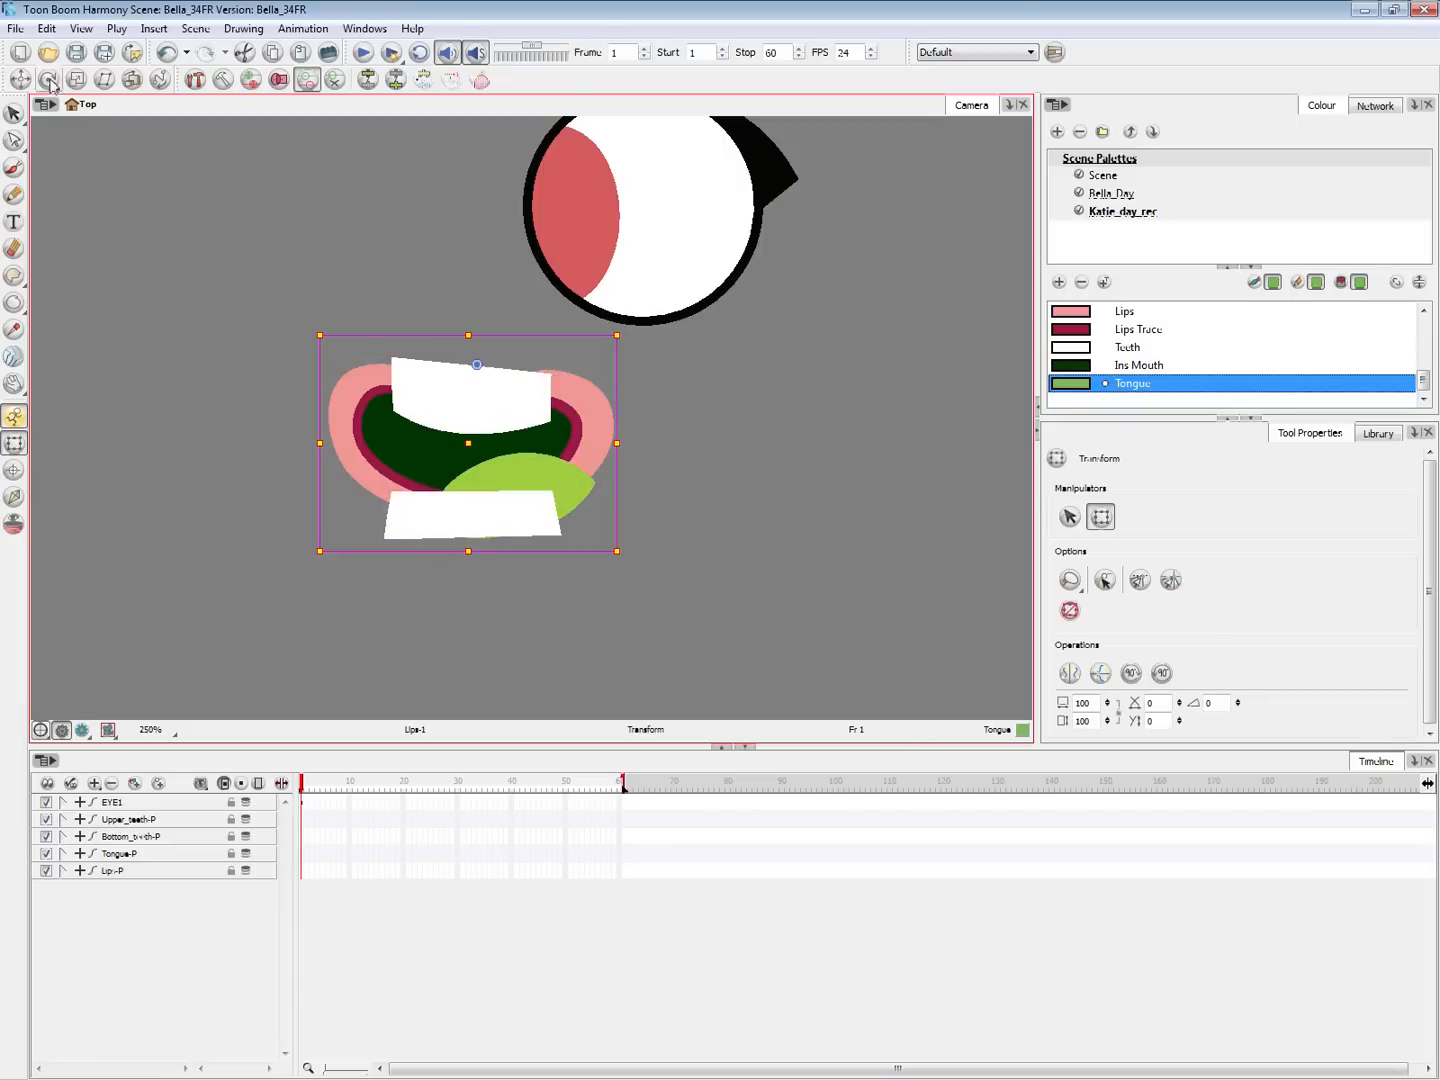
drag(479, 366, 537, 504)
key(shift+t)
click(482, 530)
click(493, 428)
Try stretching the lips from their upper corner, and undo the scaling
click(591, 410)
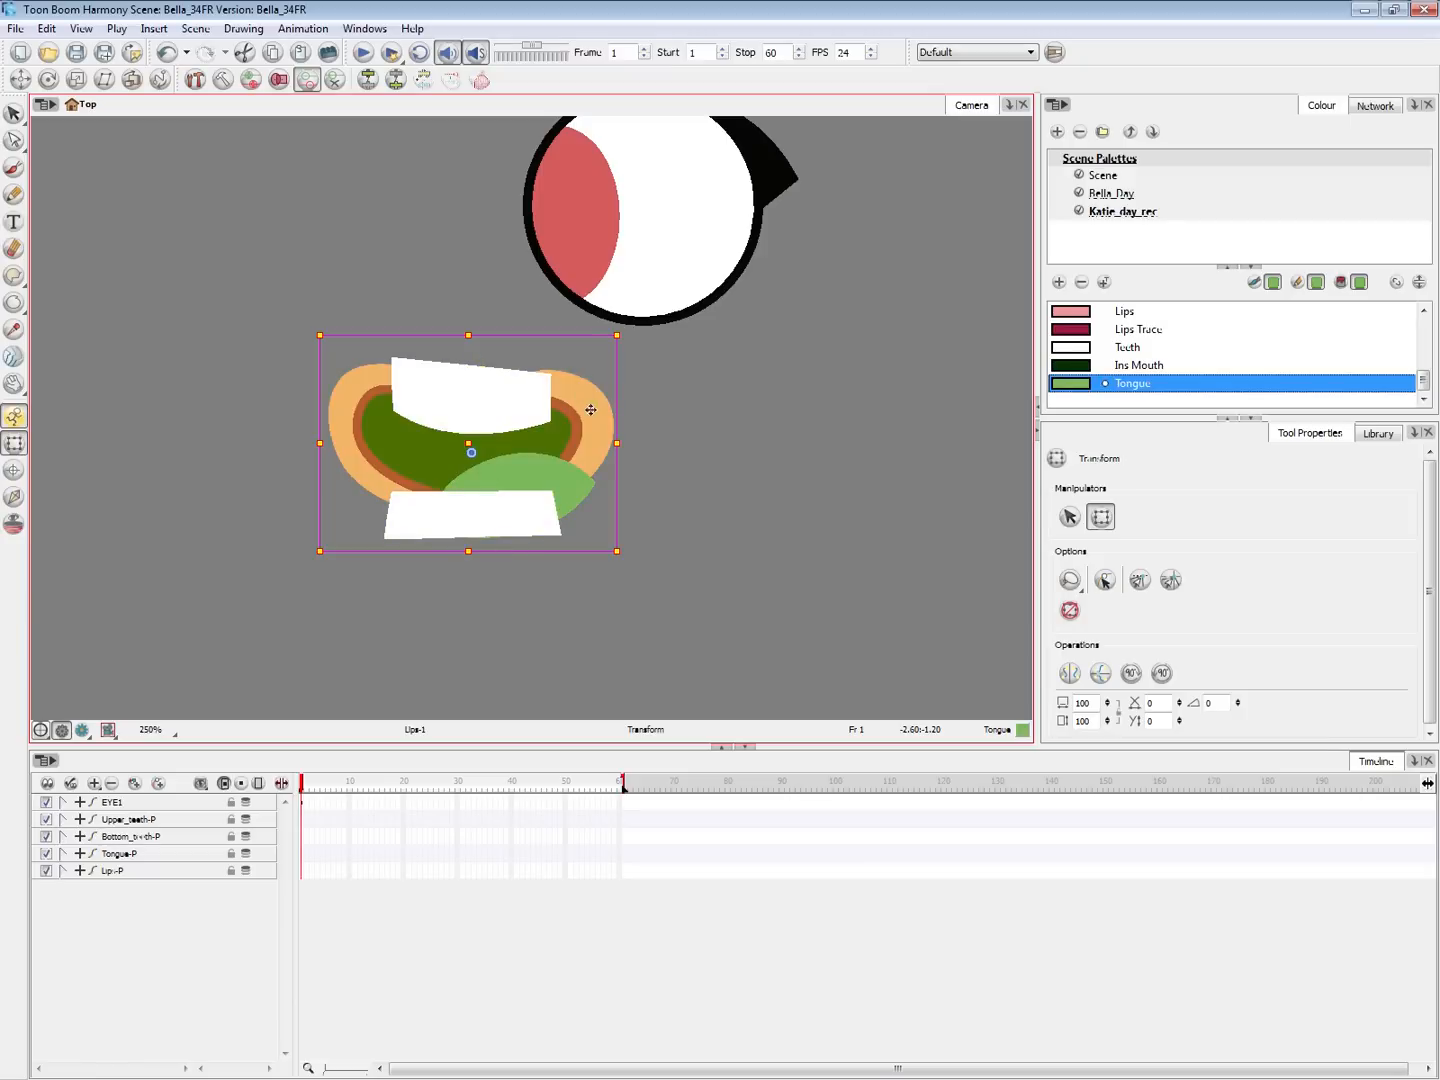
mouse_move(618, 335)
mouse_down()
mouse_move(615, 401)
mouse_move(618, 299)
mouse_up()
key(ctrl+z)
Move the lips' pivot up to the middle of the upper lip, test it by scaling, and fine-tune its position
click(52, 80)
drag(471, 452, 475, 394)
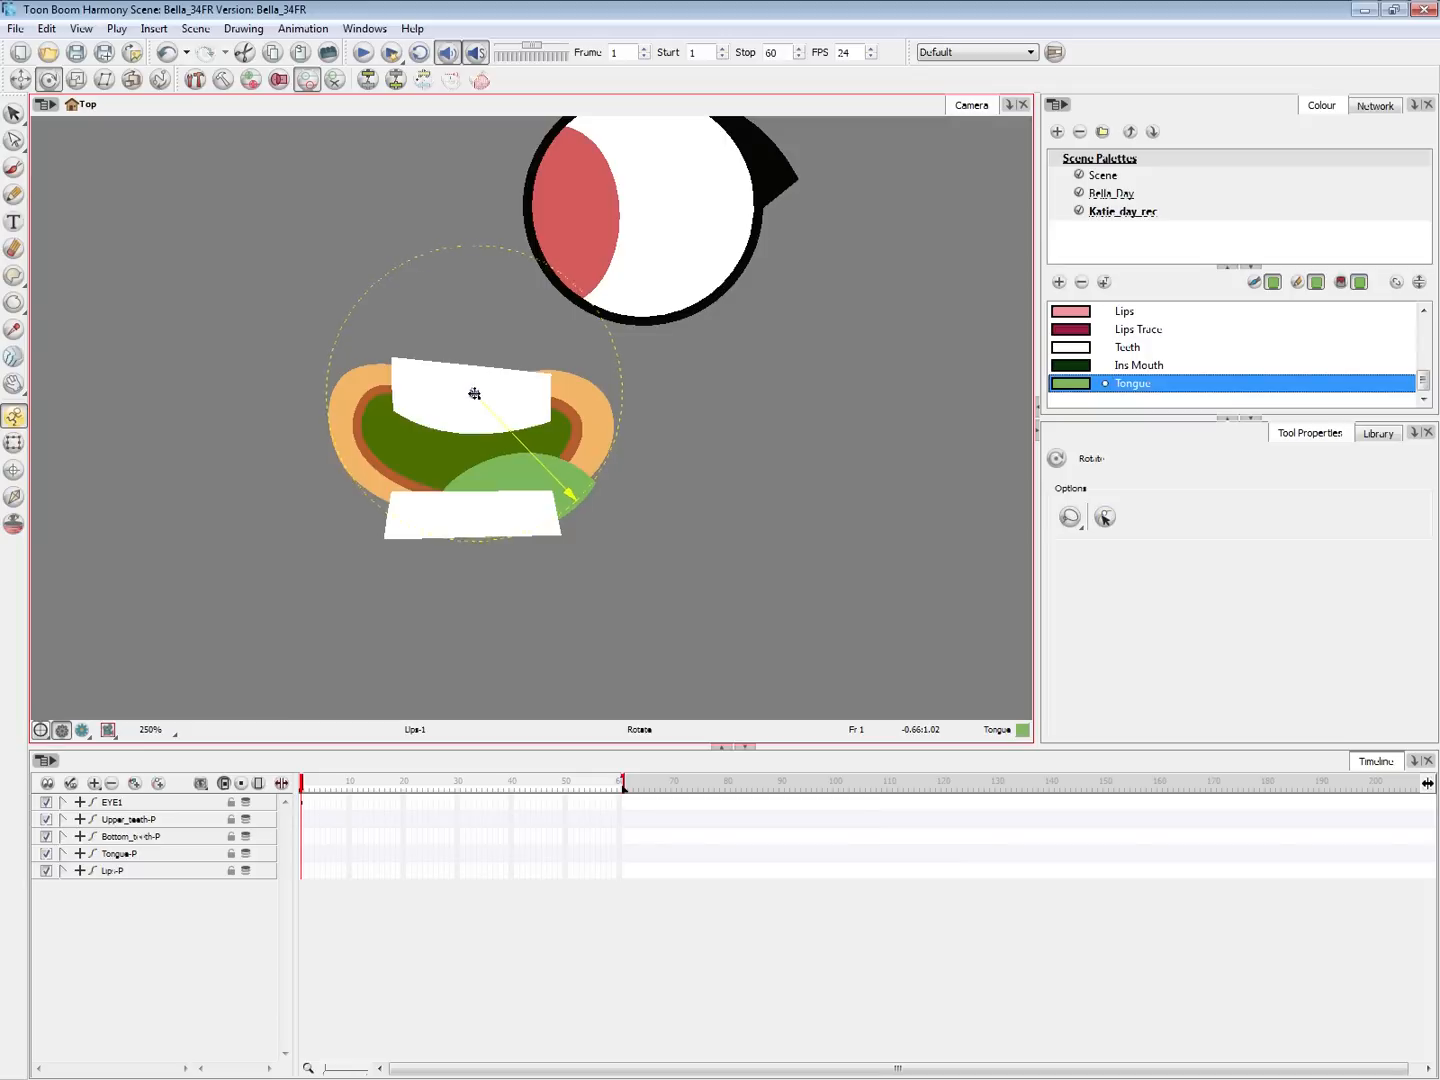
key(shift+t)
mouse_move(621, 553)
mouse_down()
mouse_move(598, 643)
mouse_move(585, 637)
mouse_move(630, 540)
mouse_move(585, 656)
mouse_move(548, 672)
mouse_move(617, 551)
mouse_up()
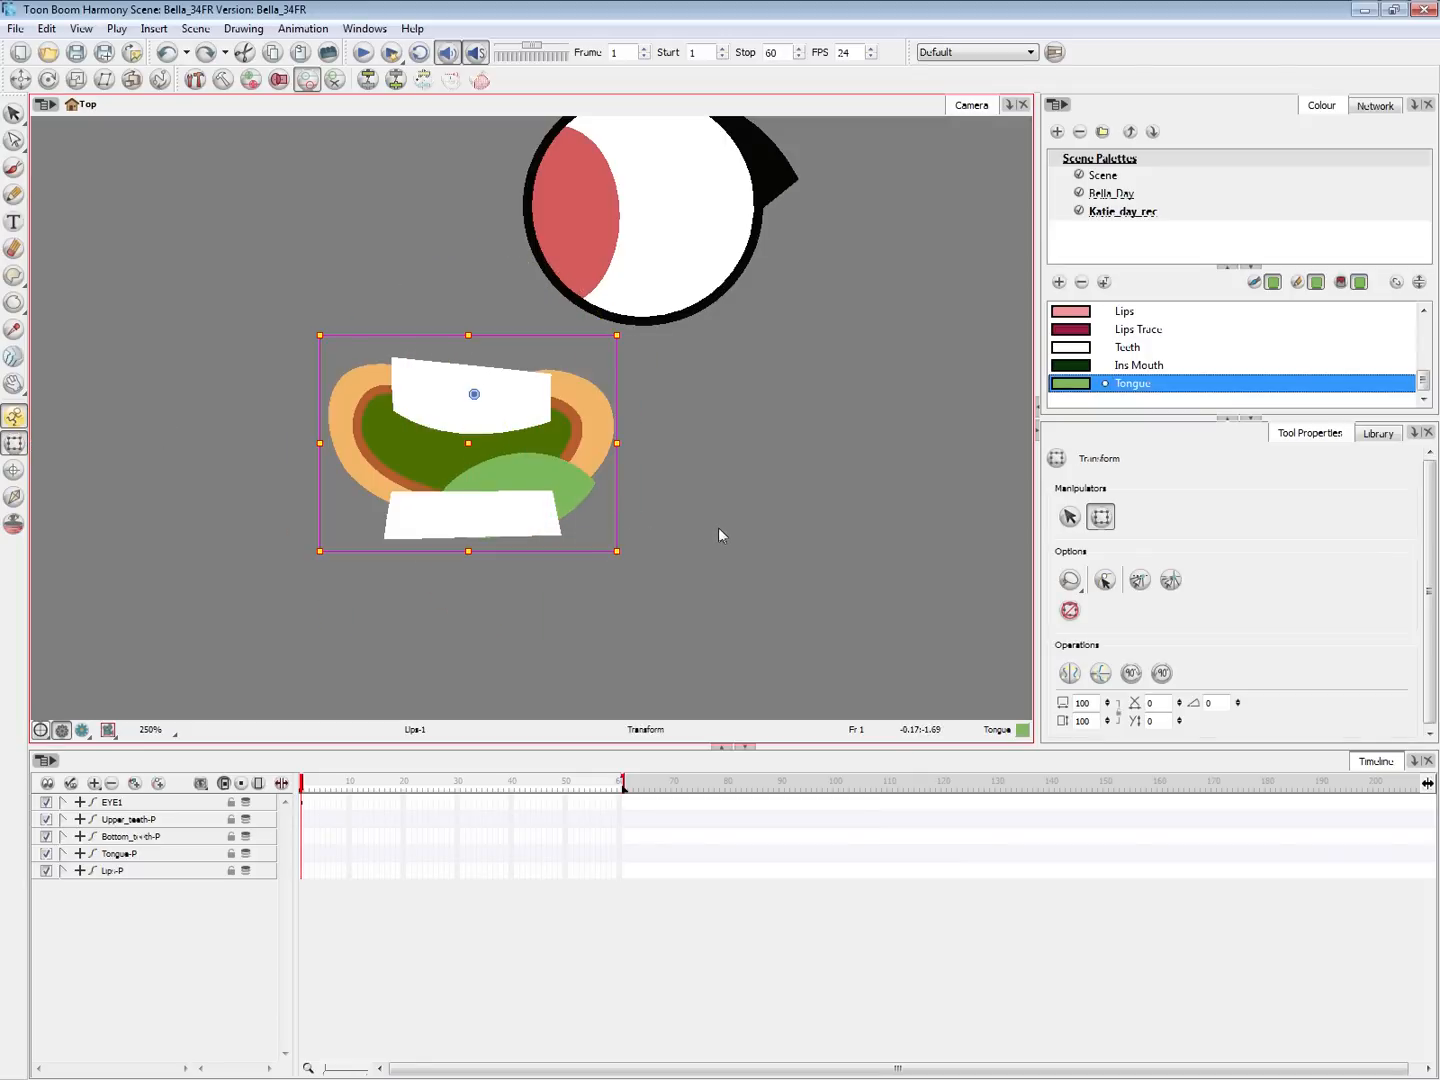
click(48, 79)
mouse_move(474, 395)
mouse_down()
mouse_move(463, 474)
mouse_move(474, 397)
mouse_up()
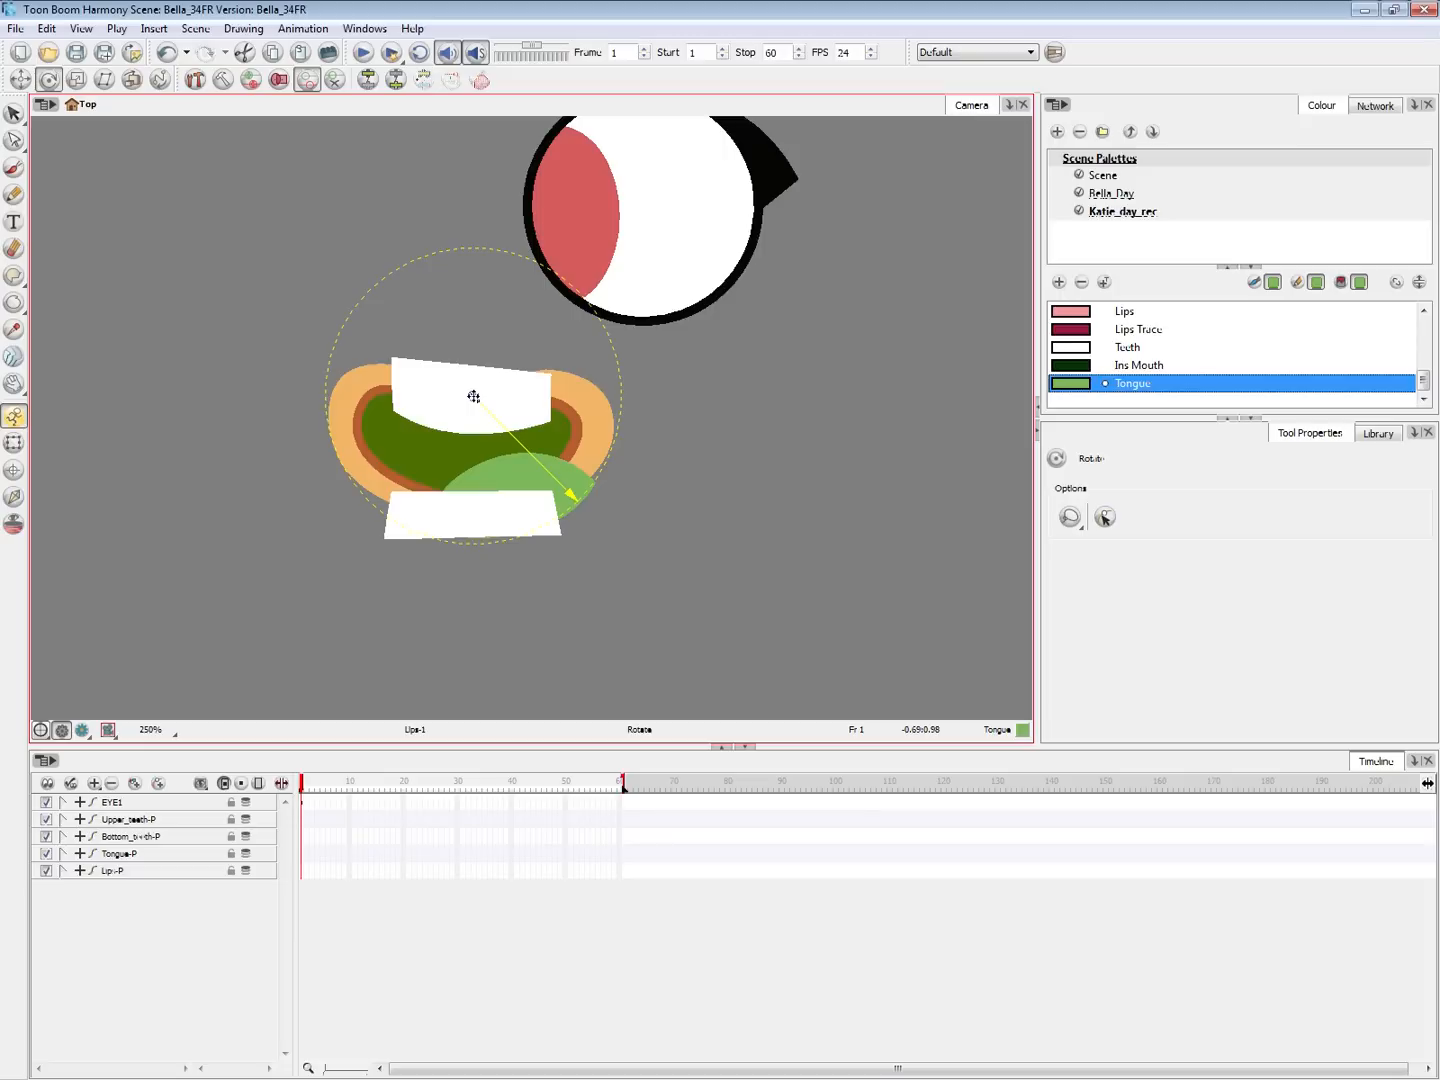
click(16, 444)
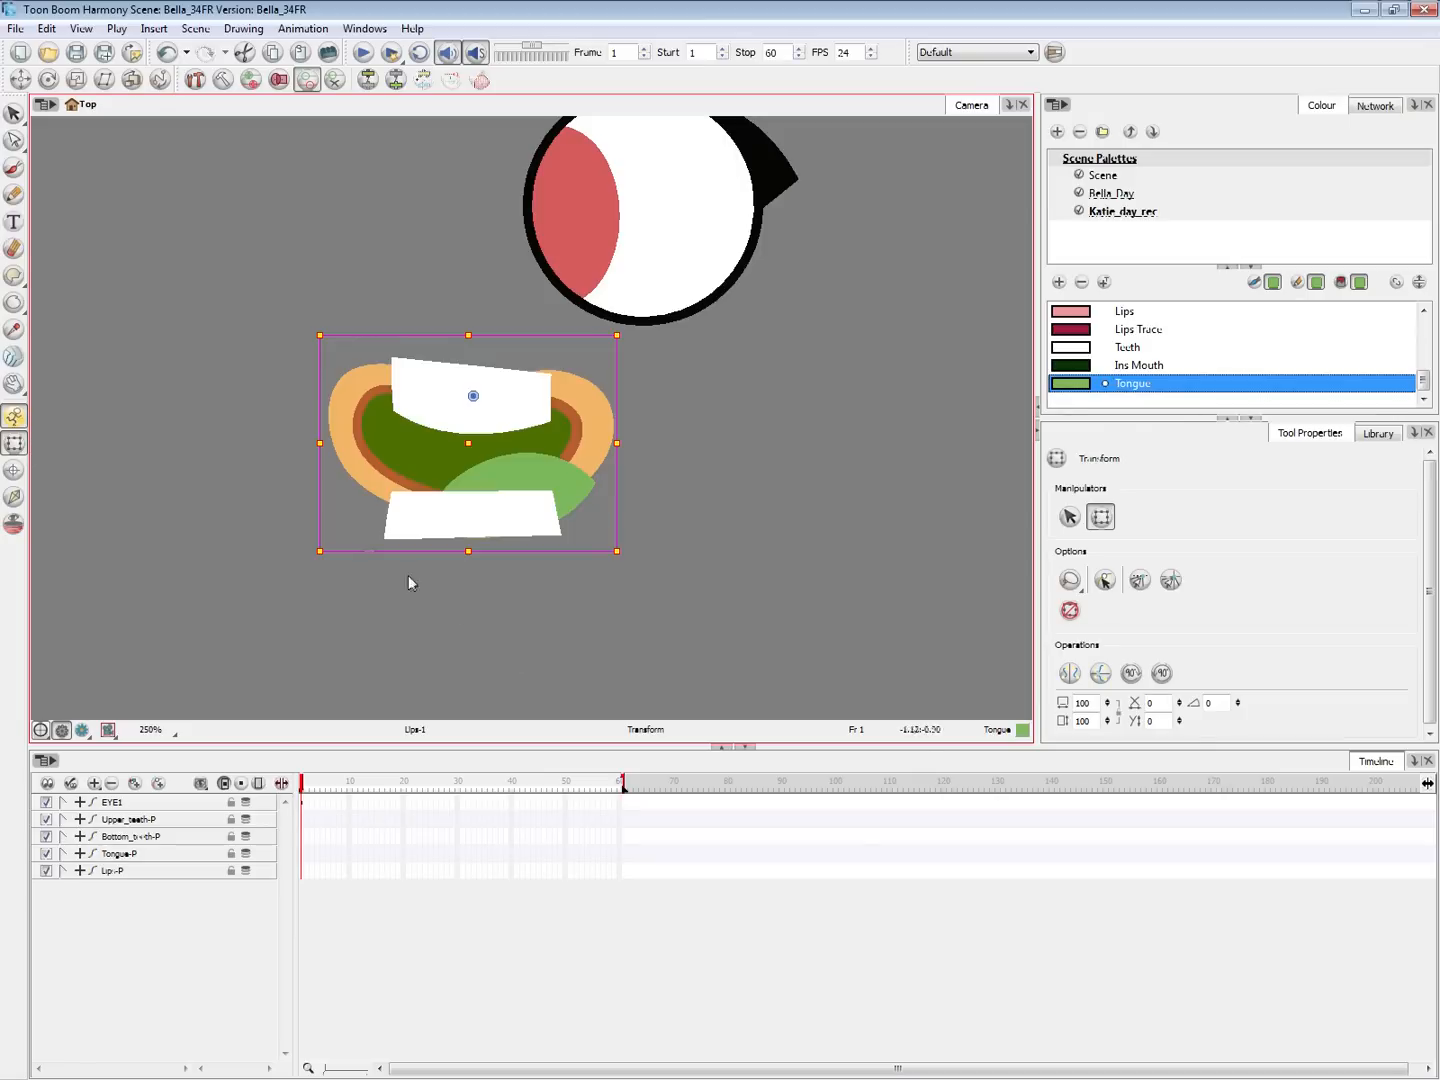
Try scaling the eye from its upper corner about its existing pivot, and undo the scaling
click(680, 310)
drag(720, 414, 575, 611)
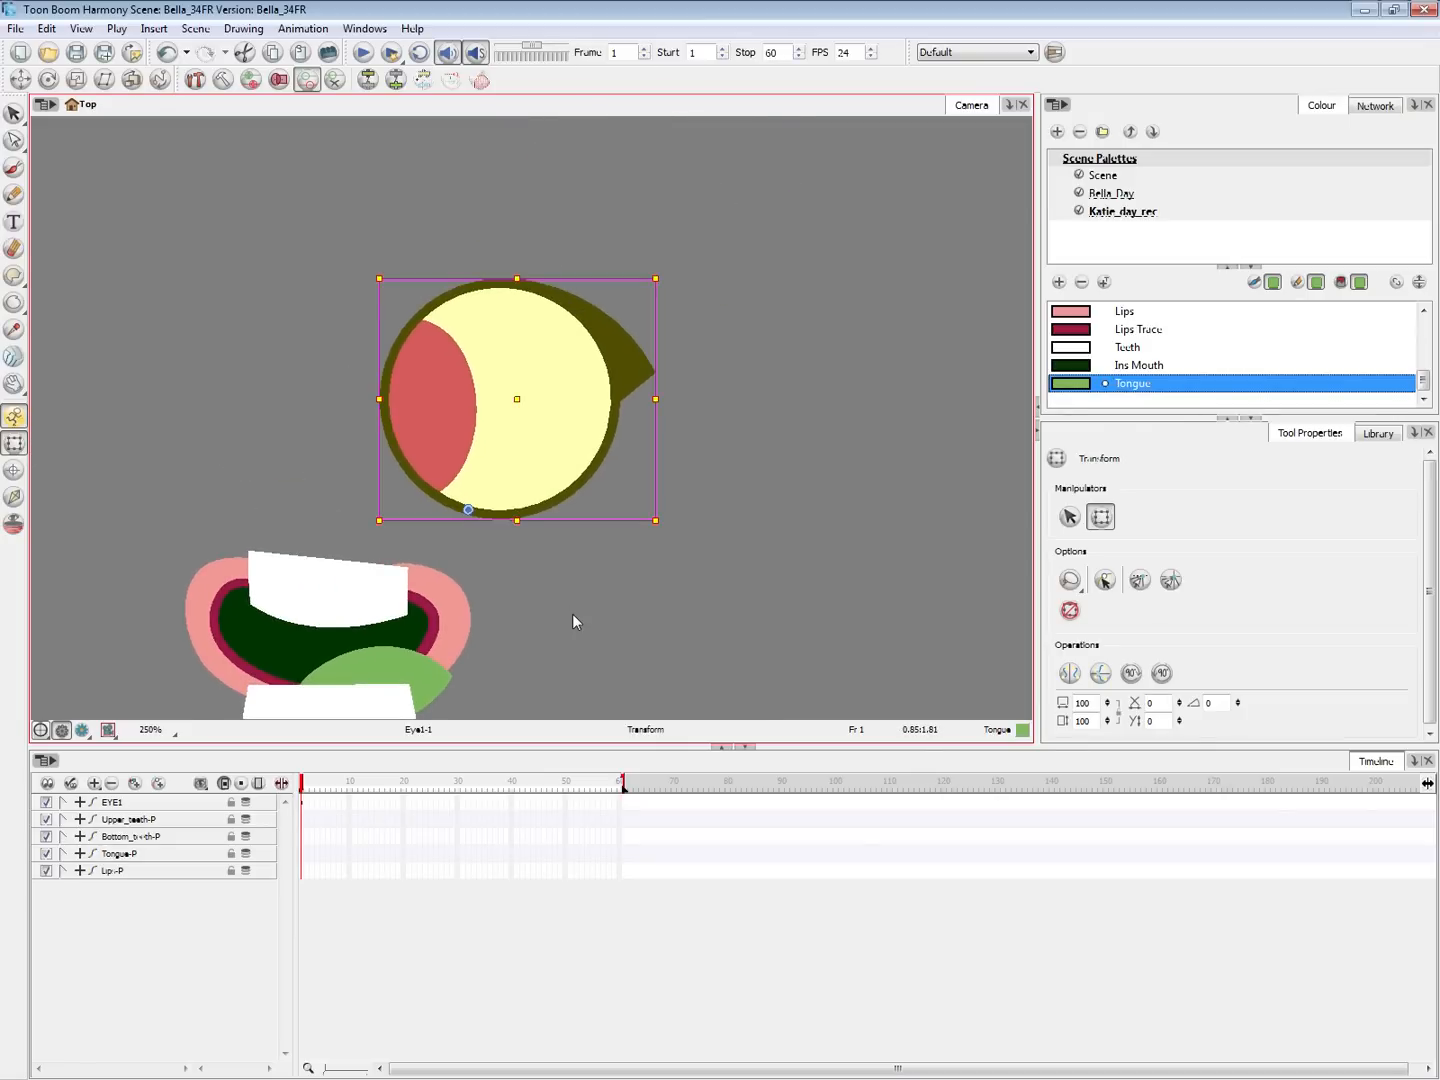
mouse_move(656, 277)
mouse_down()
mouse_move(653, 329)
mouse_move(683, 316)
mouse_move(681, 292)
mouse_move(664, 325)
mouse_move(653, 281)
mouse_up()
key(ctrl+z)
key(ctrl+z)
drag(711, 435, 726, 416)
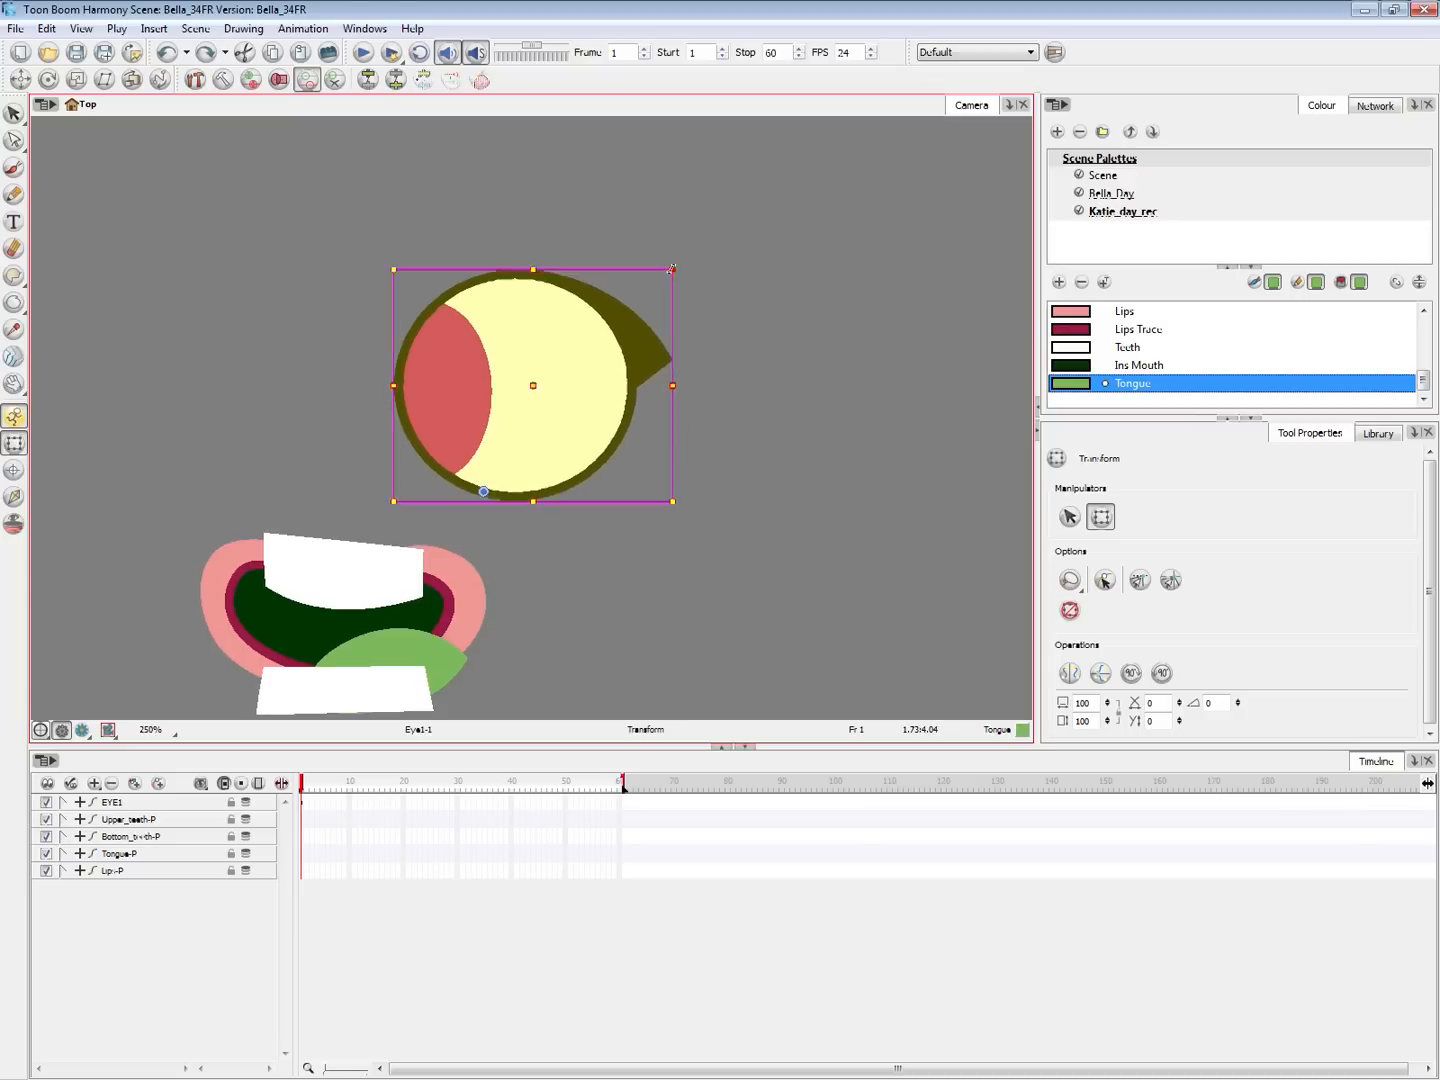
Try scaling the eye repeatedly with its pivot shifted inside the lower part of the eye, undoing each scaling
mouse_move(670, 269)
mouse_down()
mouse_move(682, 360)
mouse_move(671, 382)
mouse_move(681, 277)
mouse_move(695, 372)
mouse_move(689, 241)
mouse_move(698, 366)
mouse_move(682, 303)
mouse_move(684, 346)
mouse_up()
key(ctrl+z)
key(ctrl+z)
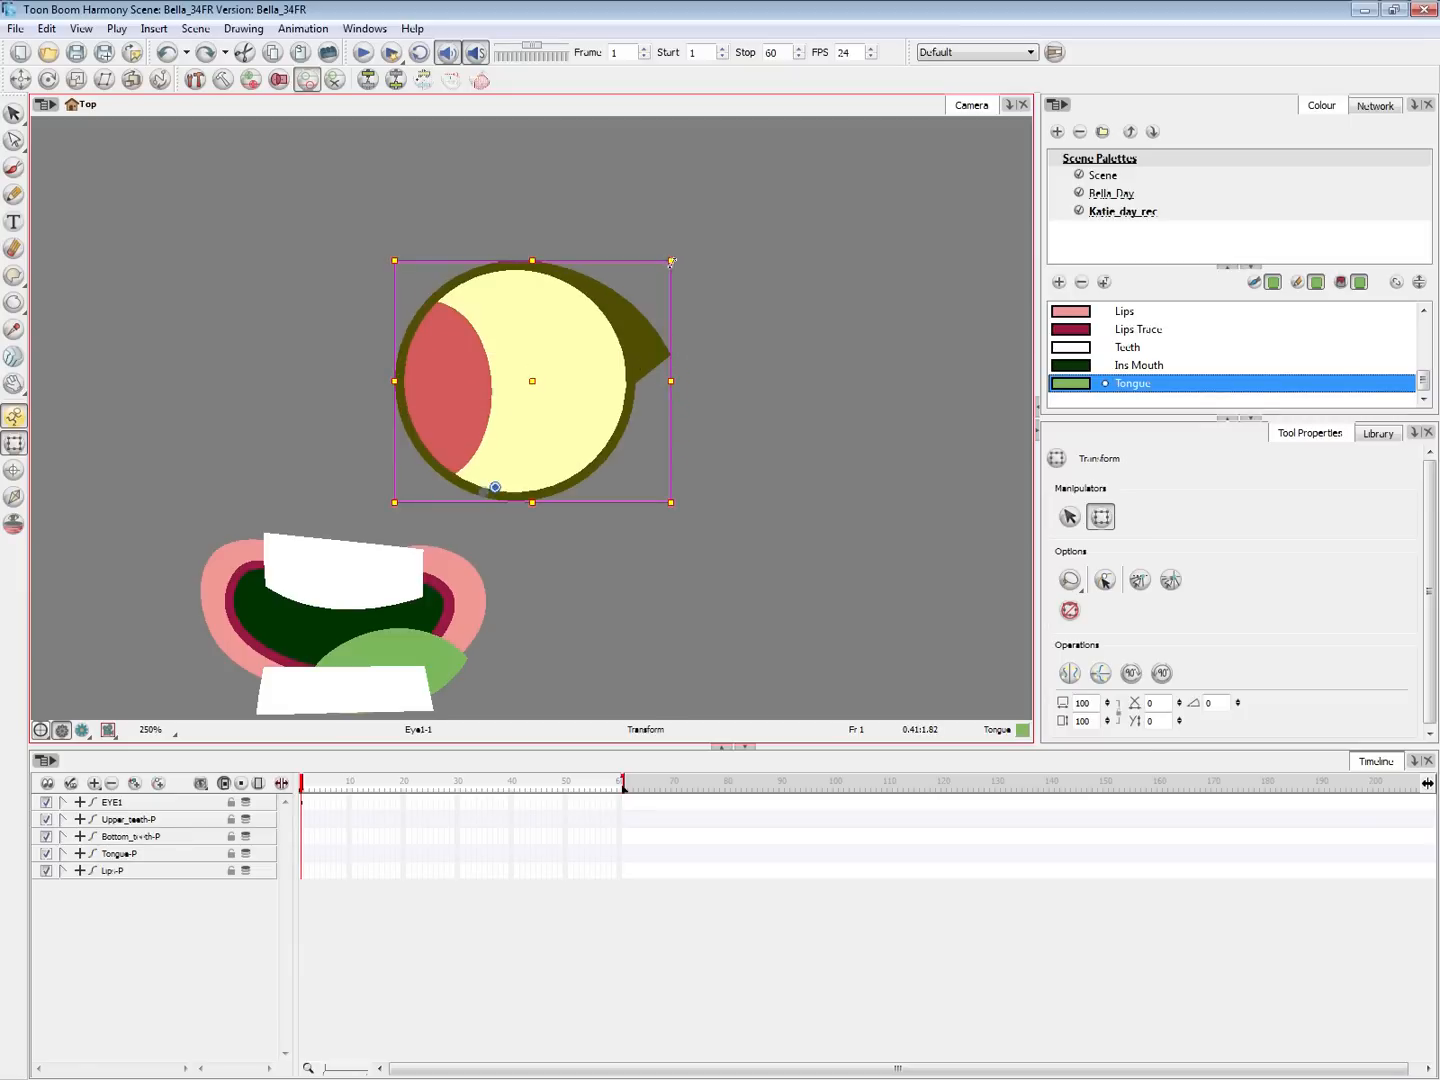
mouse_move(671, 262)
mouse_down()
mouse_move(659, 273)
mouse_move(662, 254)
mouse_move(672, 284)
mouse_up()
key(ctrl+z)
key(ctrl+z)
drag(495, 487, 493, 457)
mouse_move(670, 261)
mouse_down()
mouse_move(680, 424)
mouse_move(684, 287)
mouse_move(662, 262)
mouse_up()
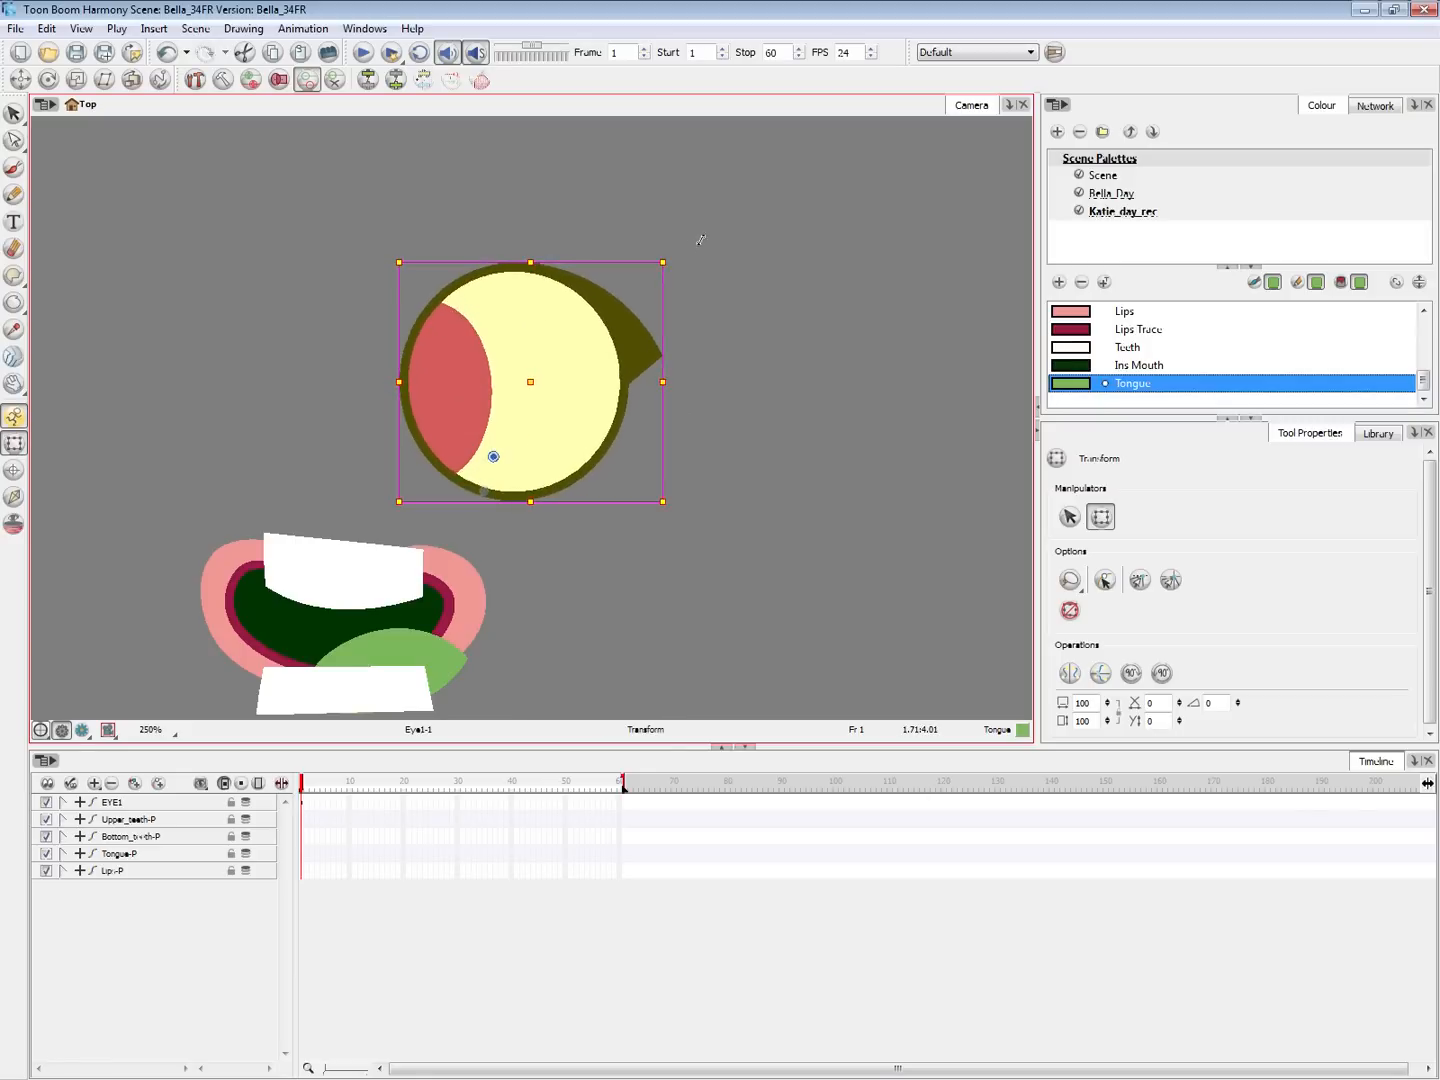
key(ctrl+z)
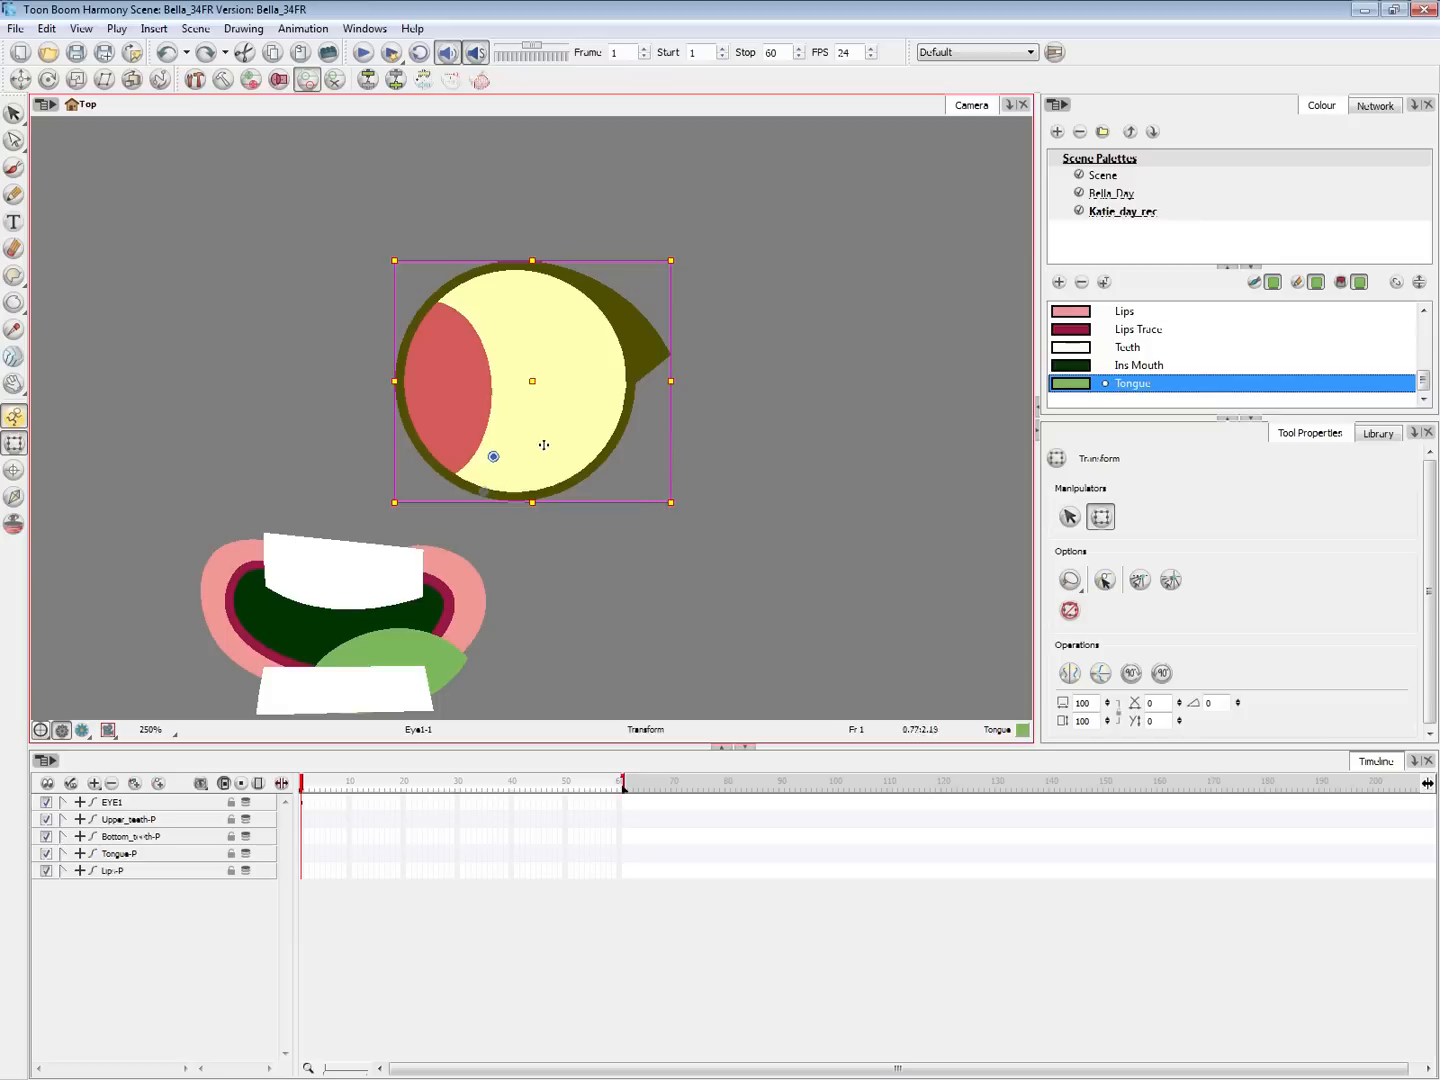
Check the pivots of the lips and the bottom teeth by selecting each with the Transform tool
key(space)
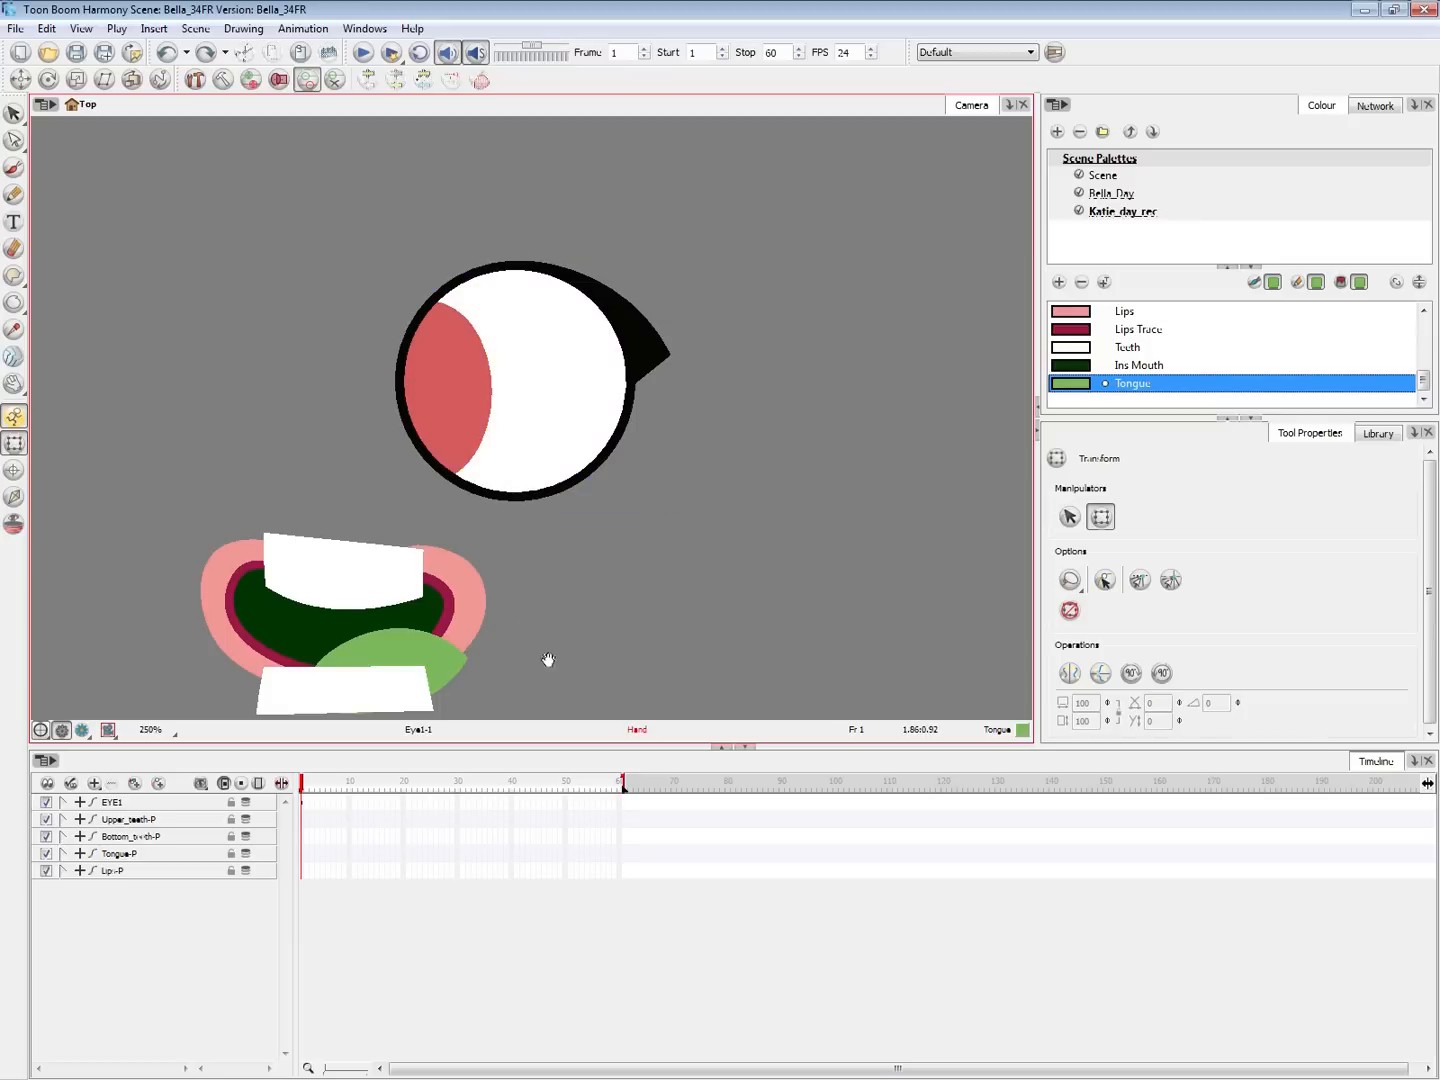
drag(548, 659, 731, 485)
click(610, 464)
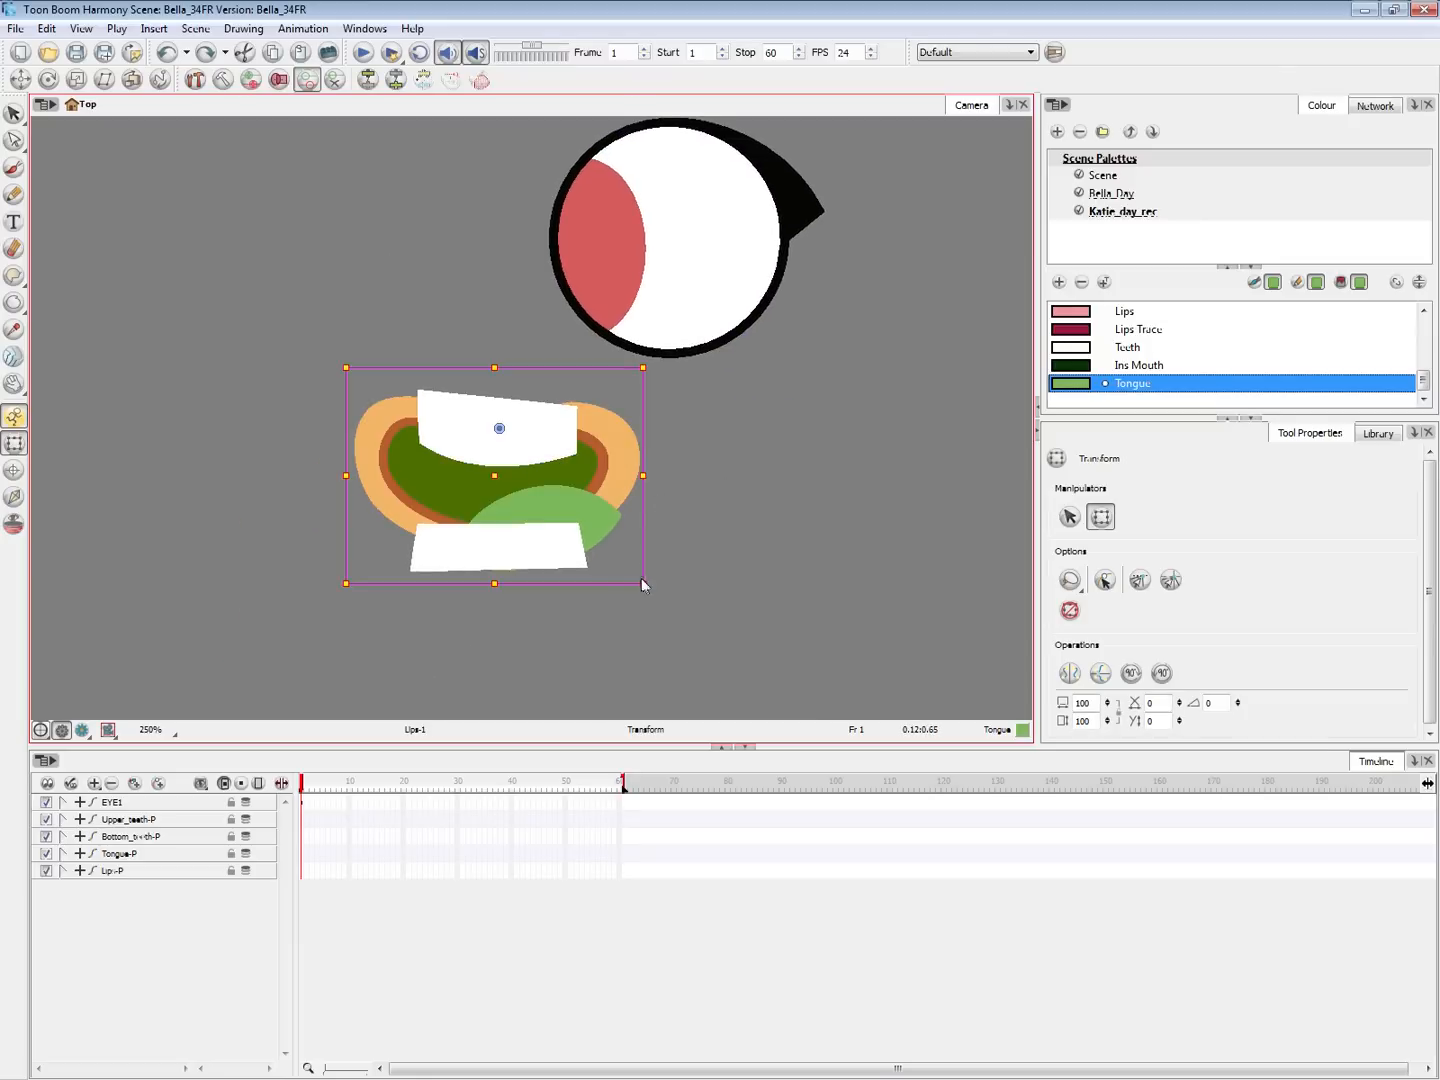
click(724, 539)
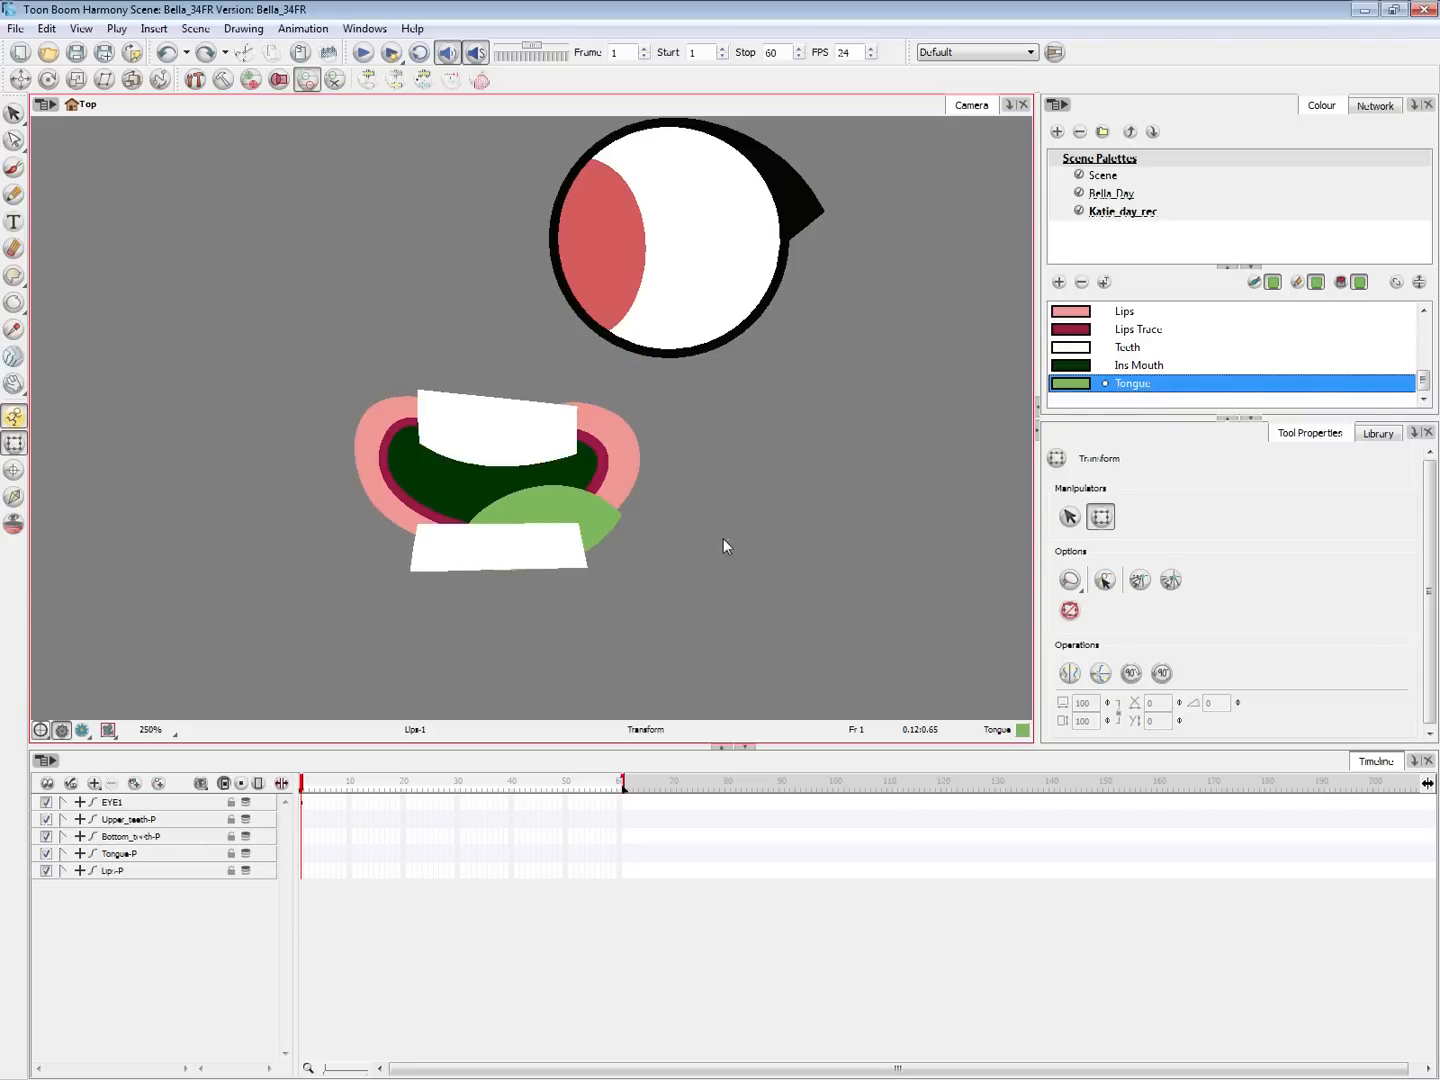
click(553, 545)
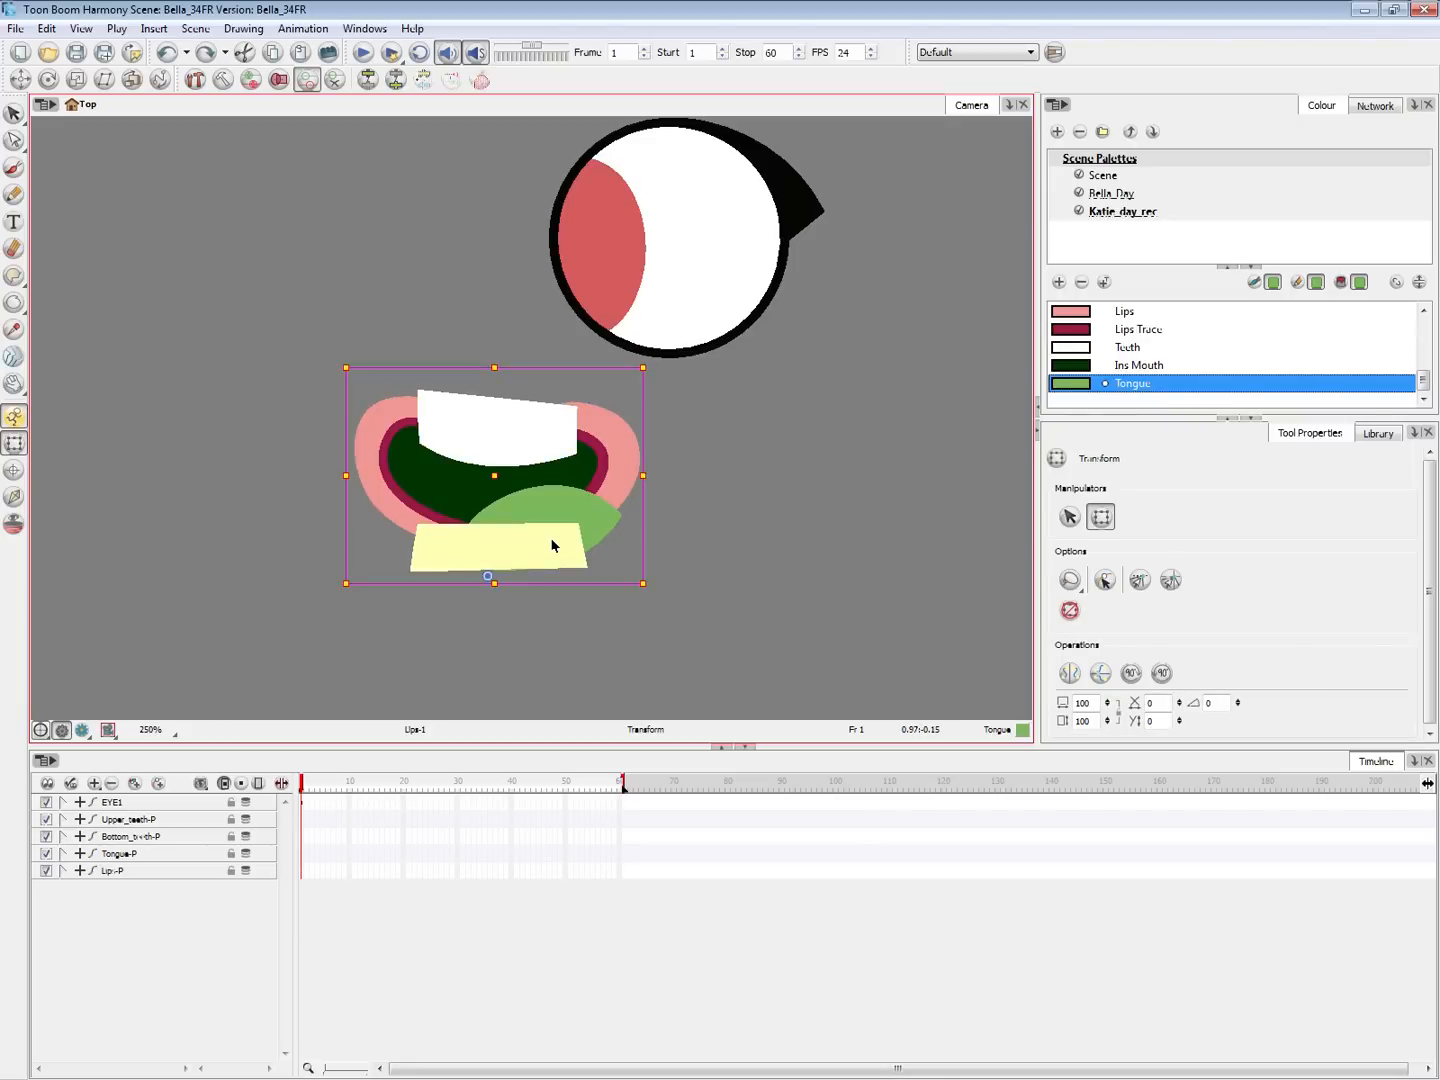
click(651, 667)
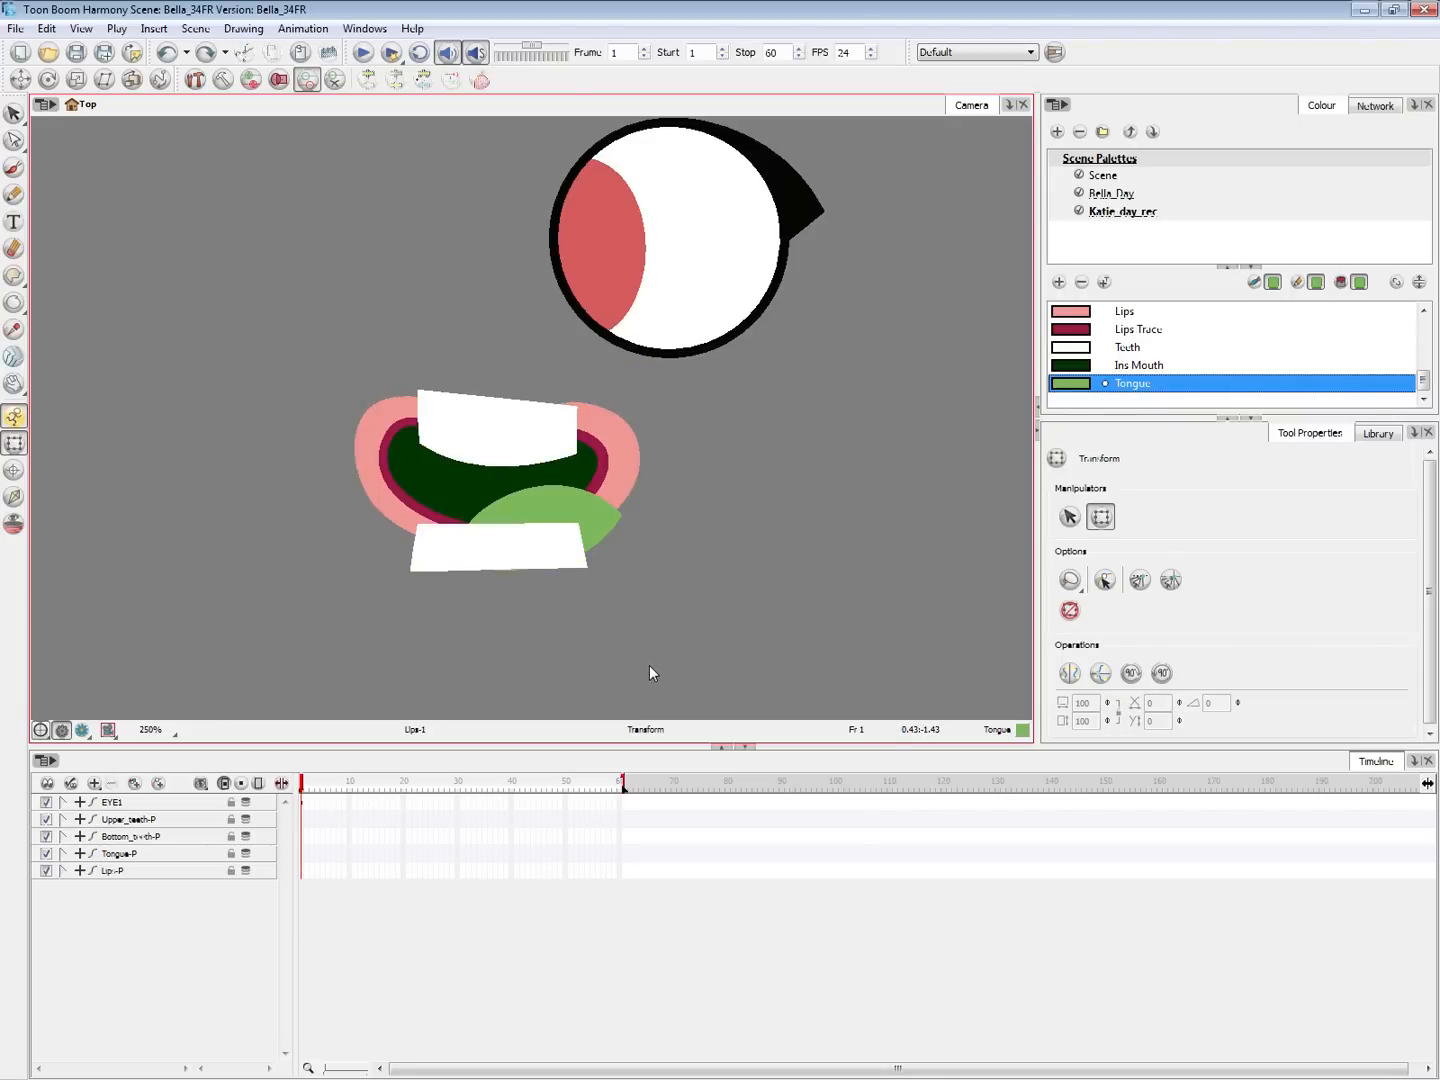
Select the first frame of the EYE1 layer, clear the selection, save the scene, and select the upper teeth
click(303, 805)
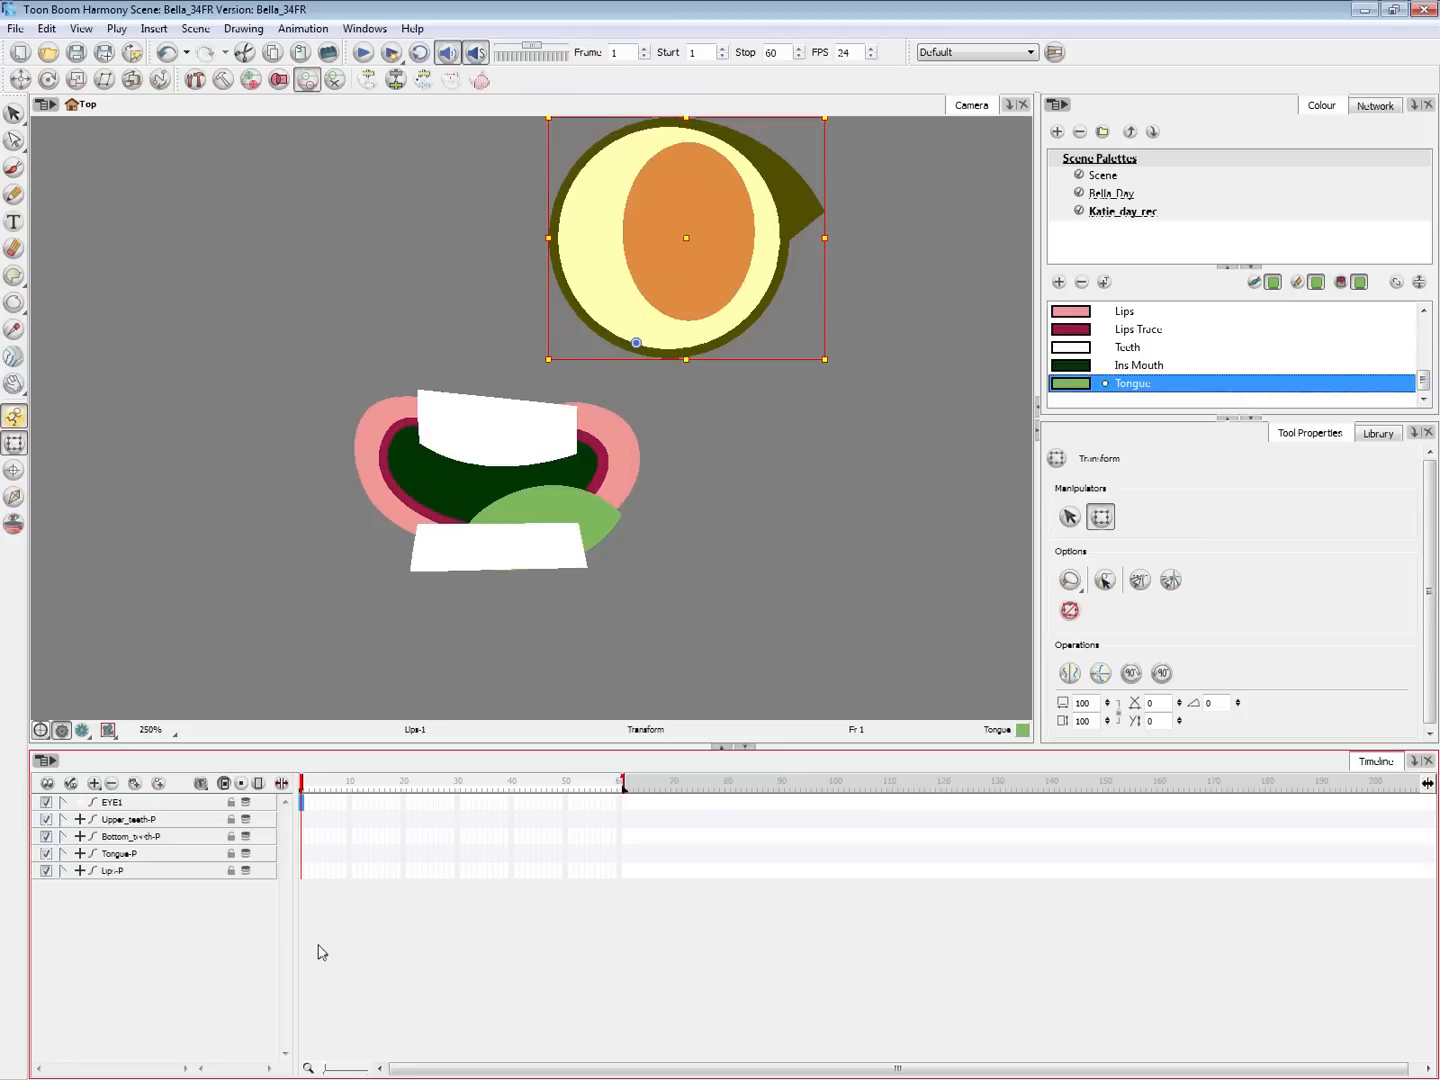
click(316, 929)
key(ctrl+s)
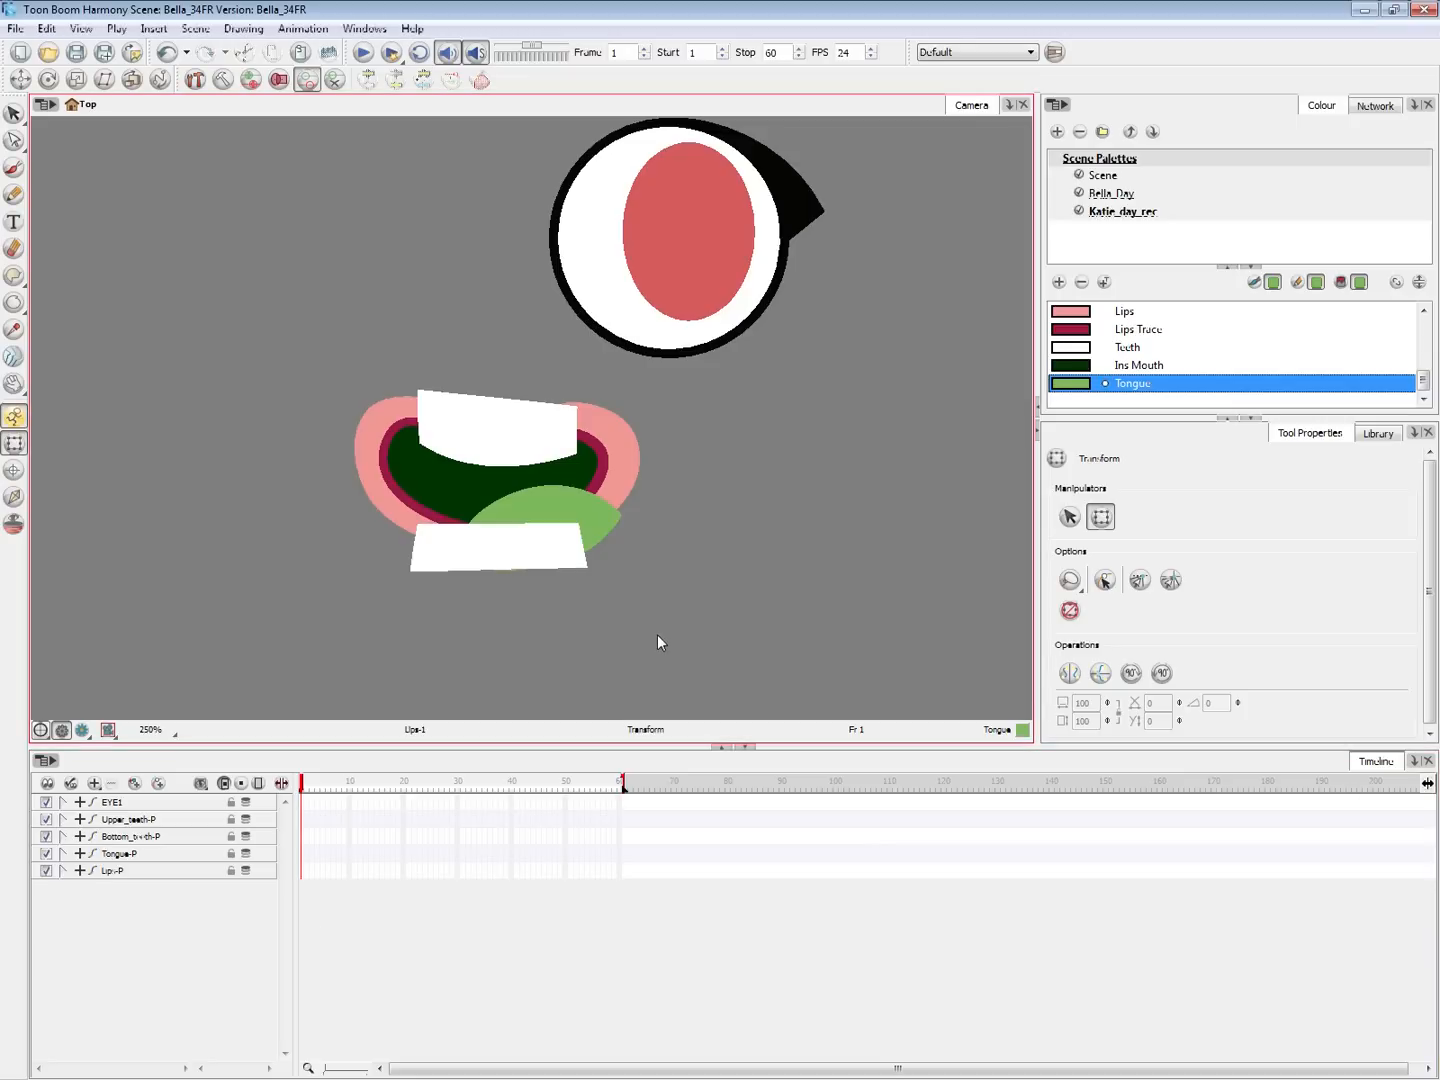
key(ctrl+s)
click(562, 437)
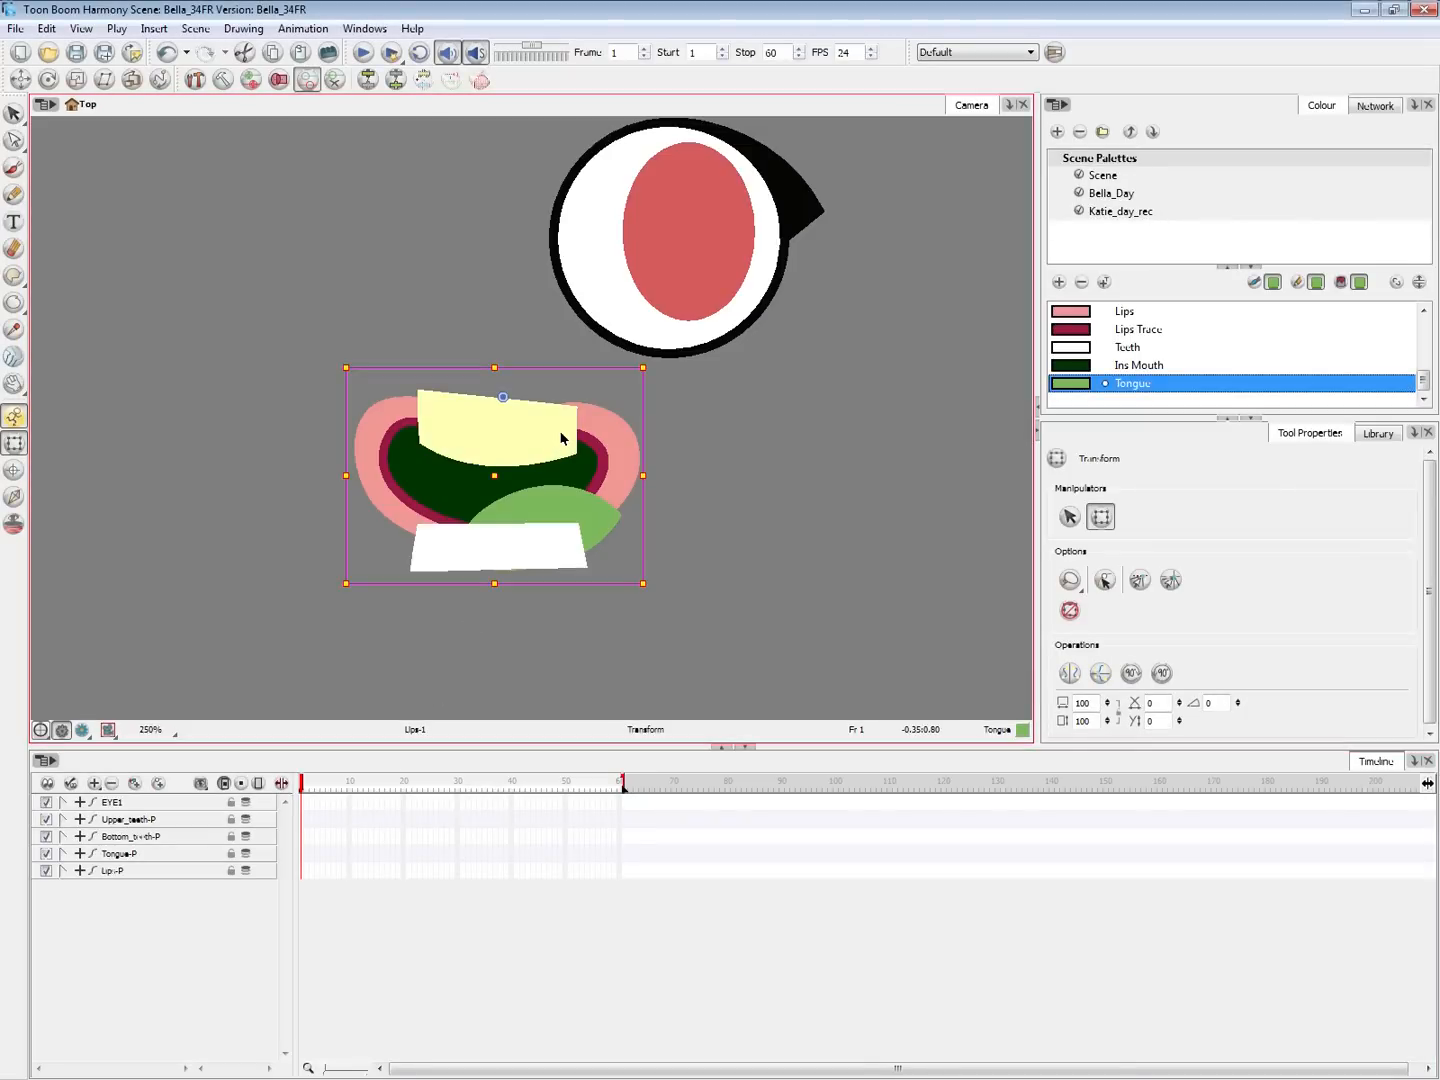
Bring up the network in a floating window and move the eye's Cutter_1 module closer beneath its Matte-Resize
click(367, 82)
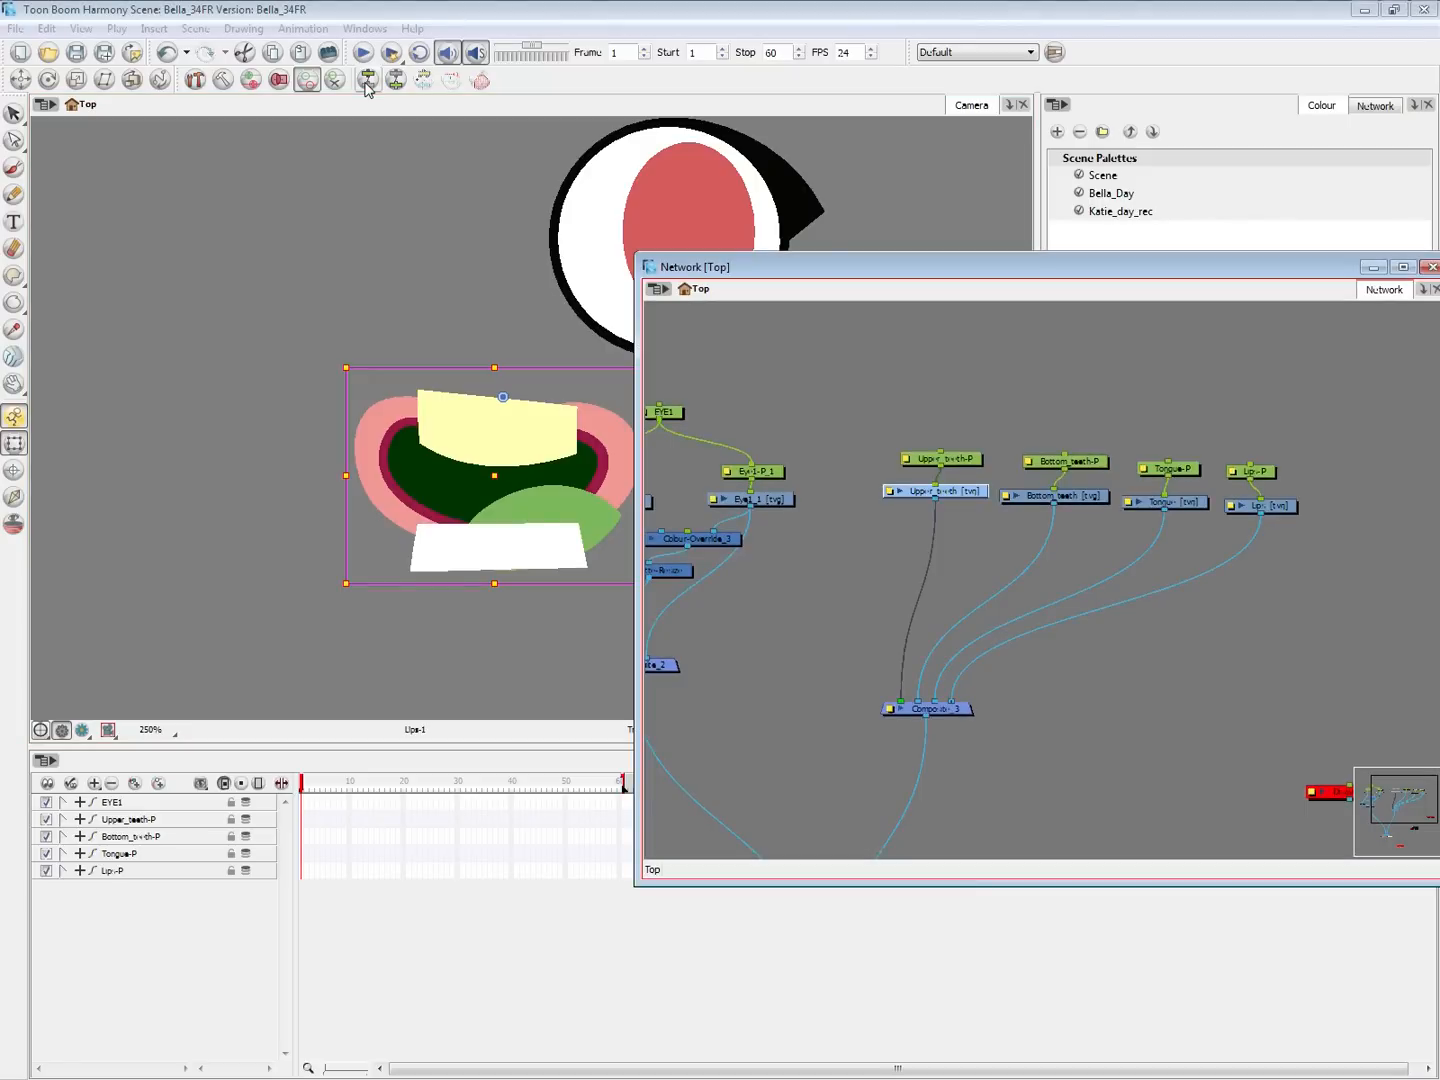
click(1118, 700)
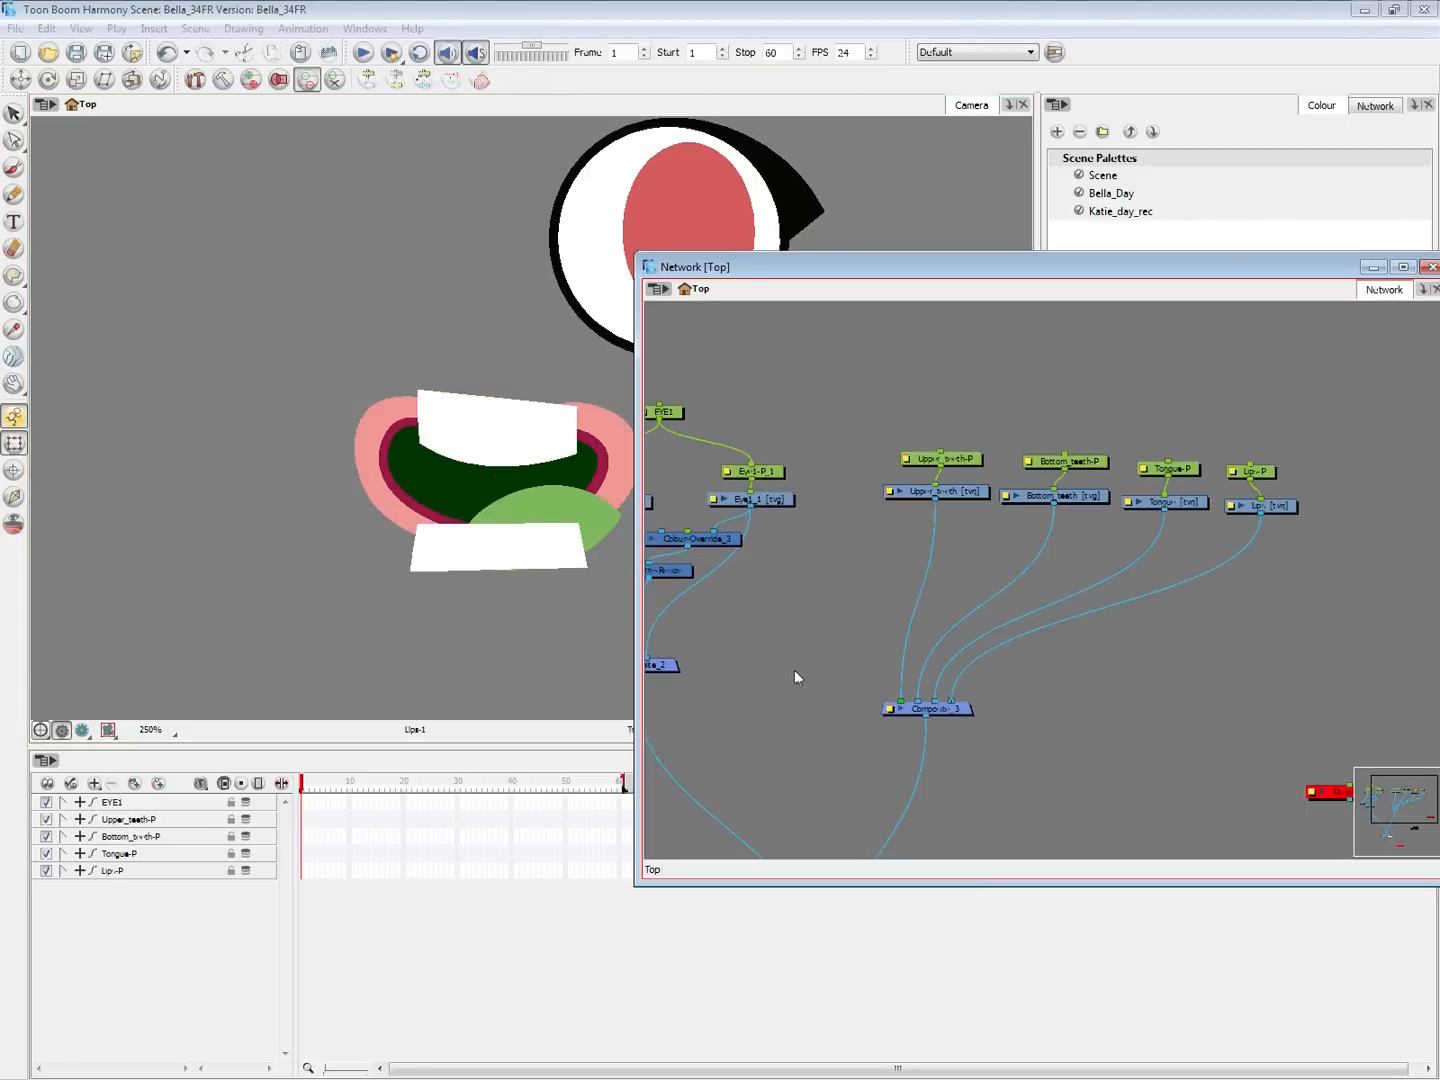
drag(790, 697, 916, 680)
drag(869, 268, 653, 284)
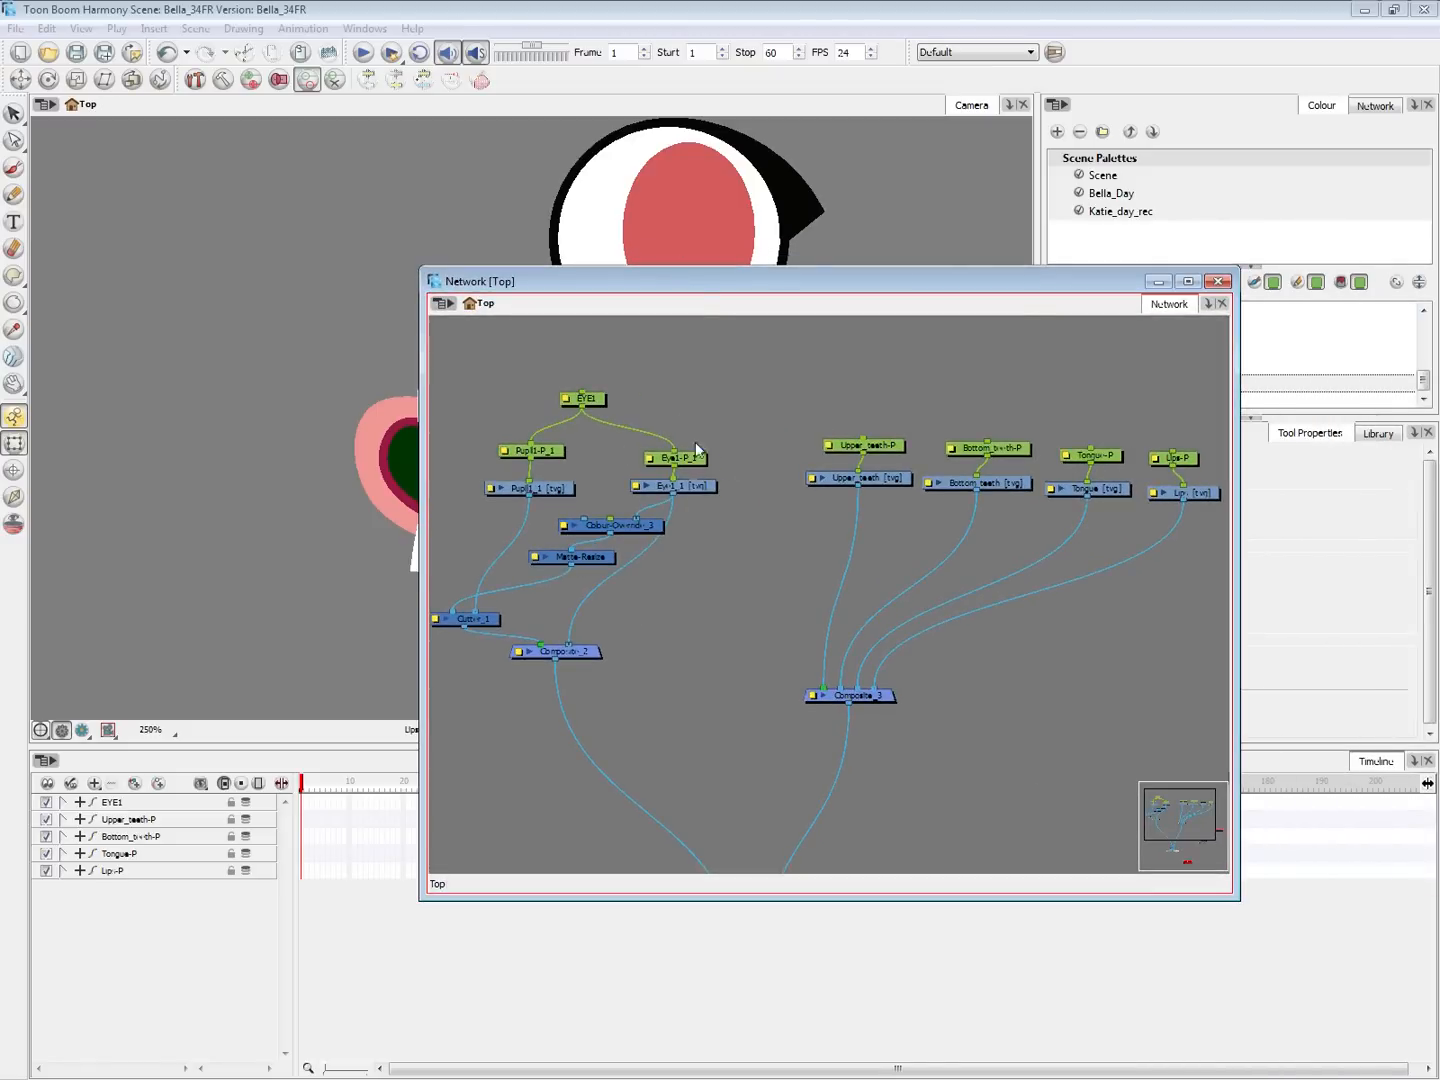
drag(652, 588, 671, 590)
mouse_move(510, 619)
mouse_down()
mouse_move(588, 605)
mouse_move(516, 596)
mouse_up()
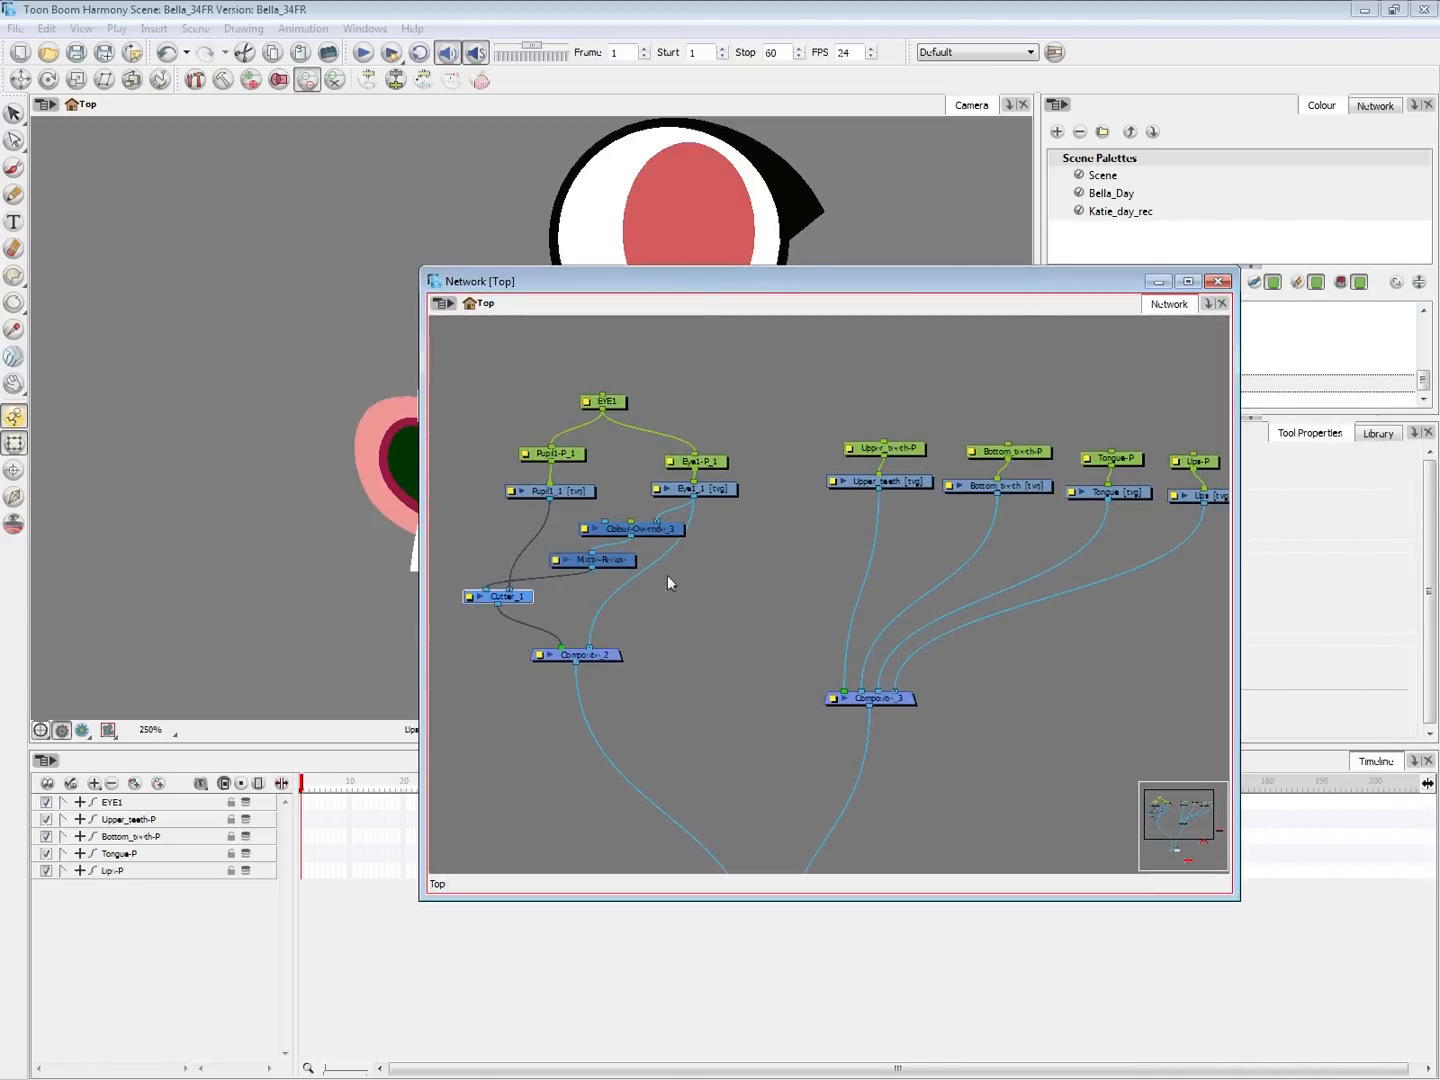
Duplicate the eye's Cutter and Colour-Override modules and place the copies between the eye and mouth networks
click(667, 576)
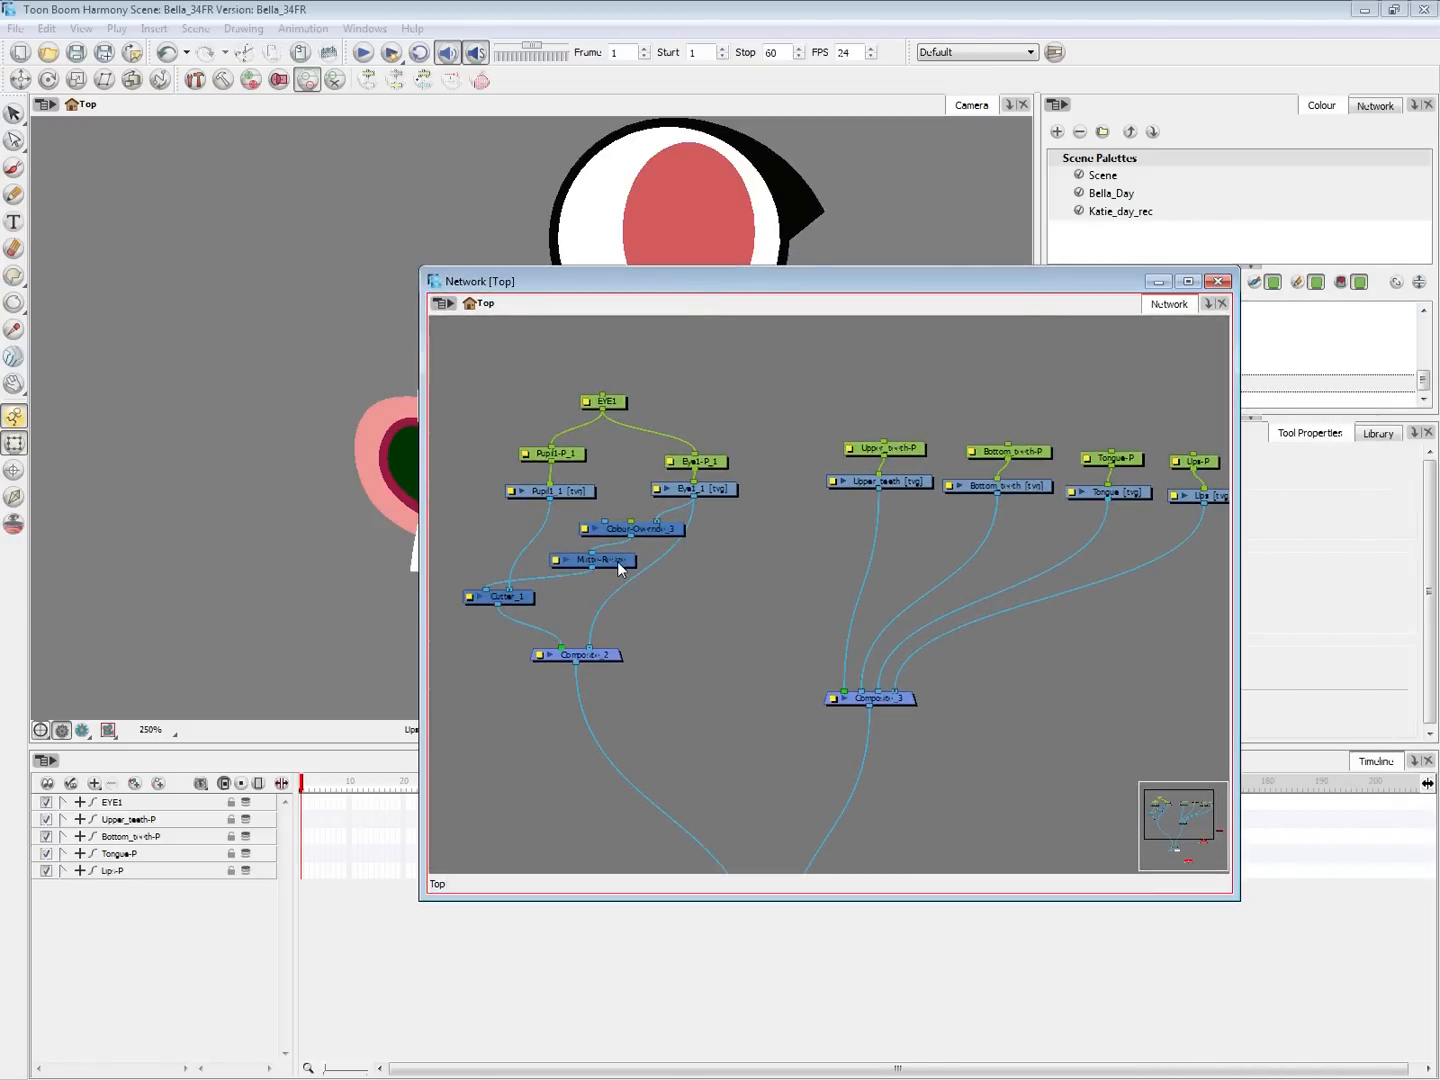
click(520, 597)
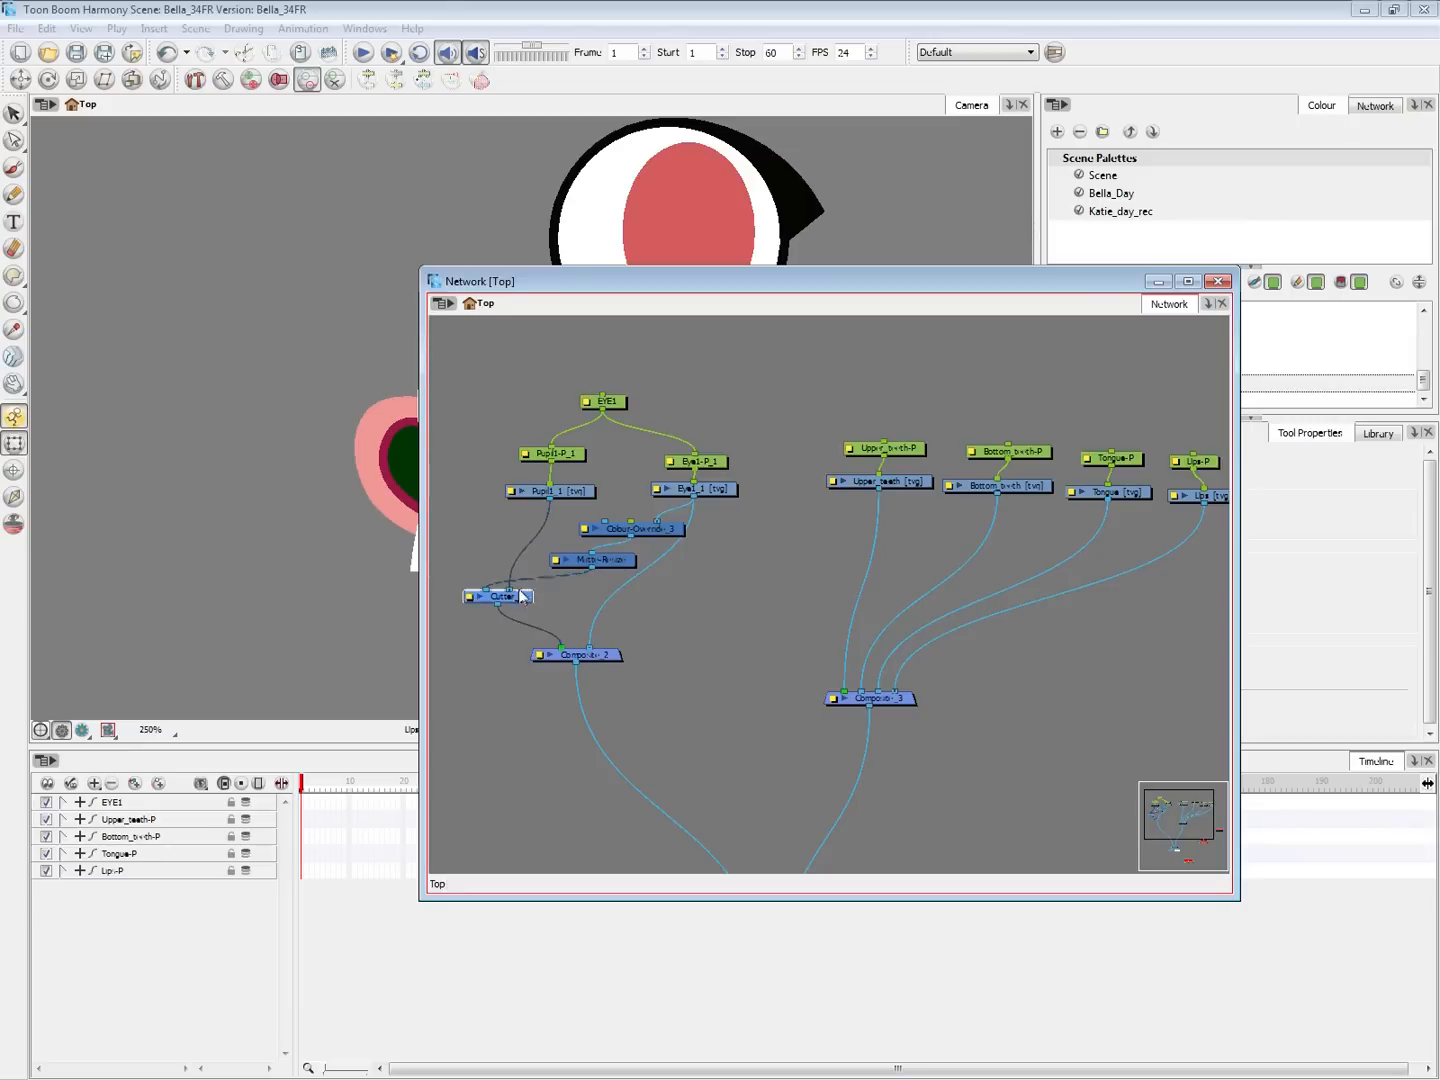
key(ctrl+v)
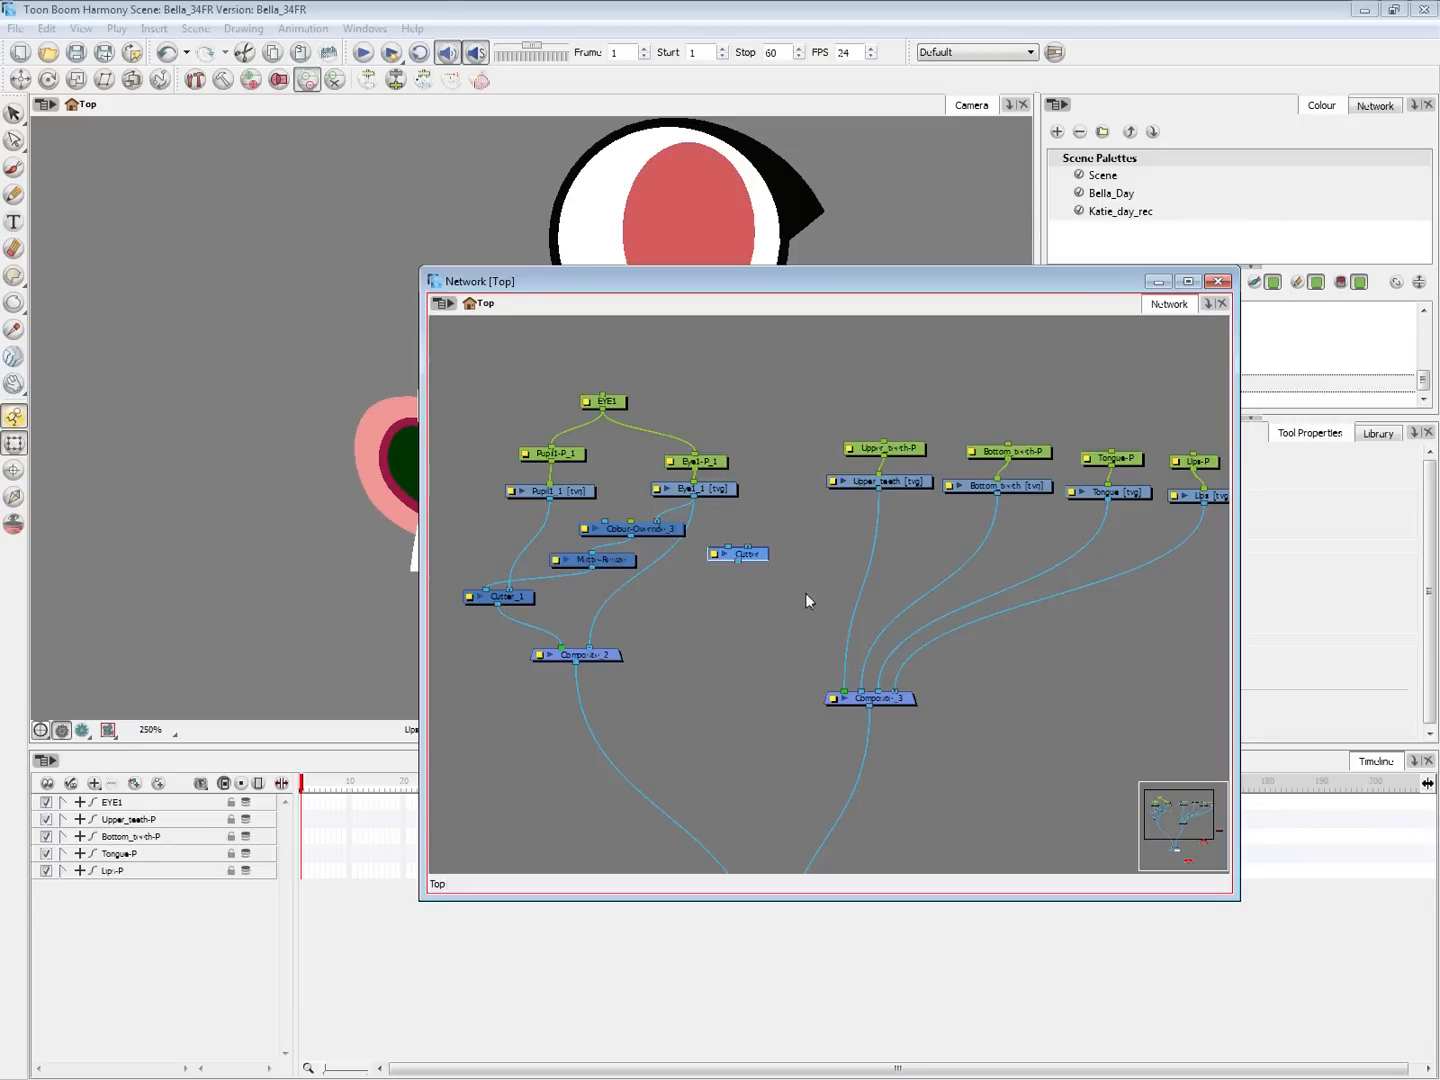
click(670, 534)
key(ctrl+v)
drag(1040, 671, 811, 536)
drag(941, 284, 1122, 247)
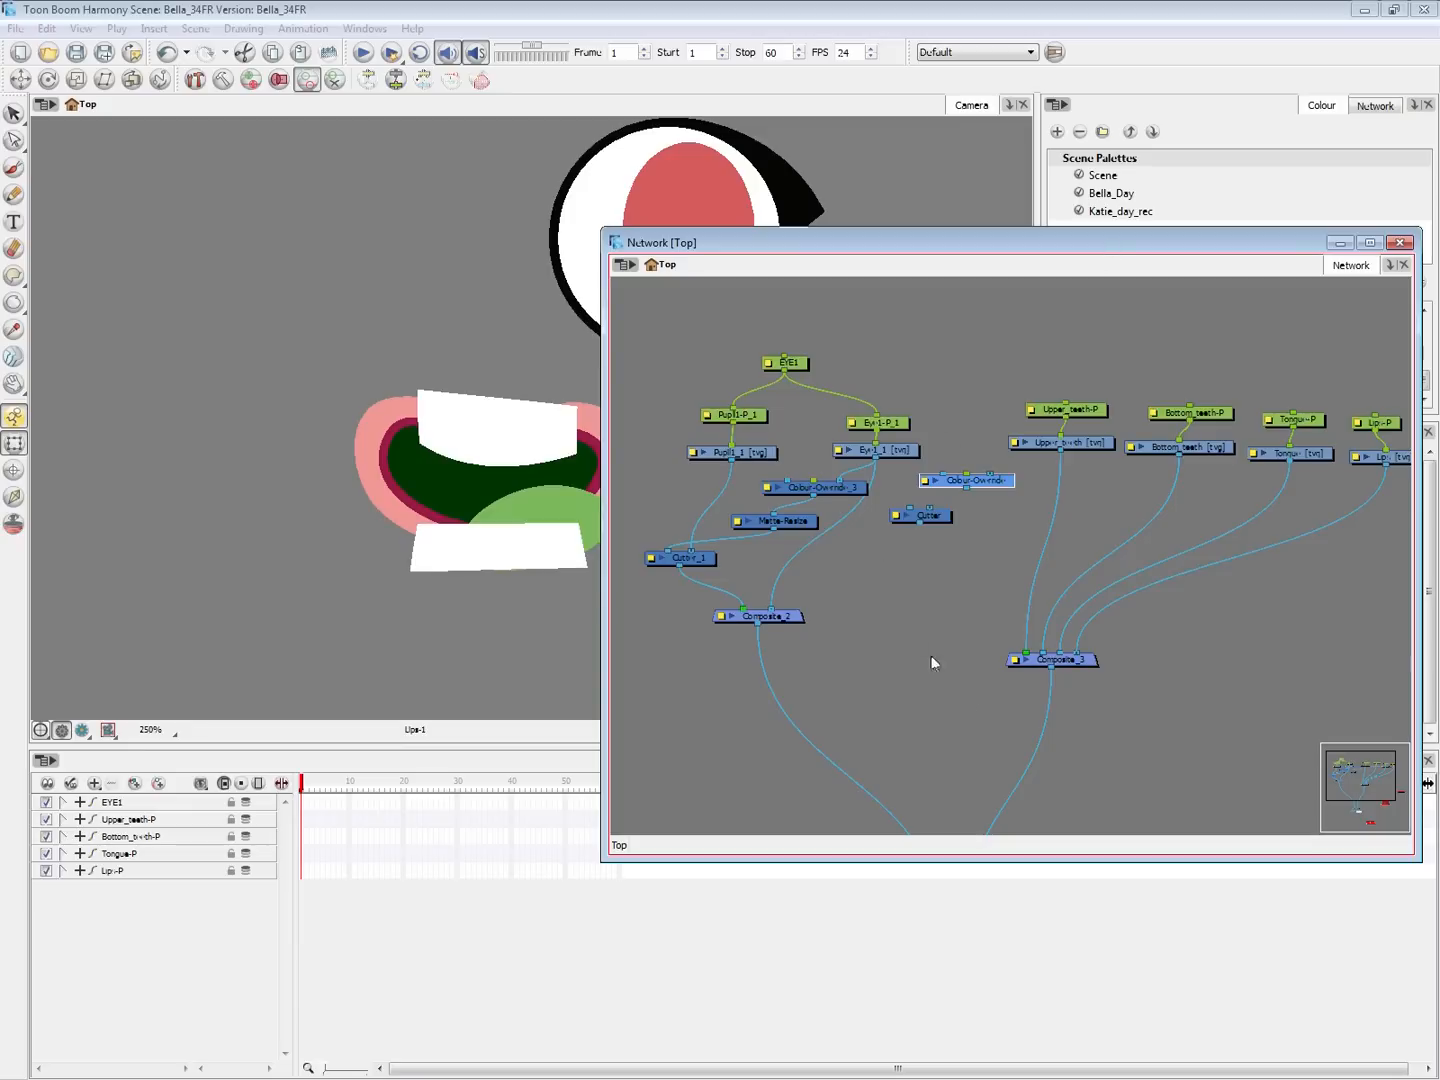
Add a second composite for the upper teeth, bottom teeth and tongue, and connect its output to Composite_3 alongside the lips
drag(1085, 671, 994, 660)
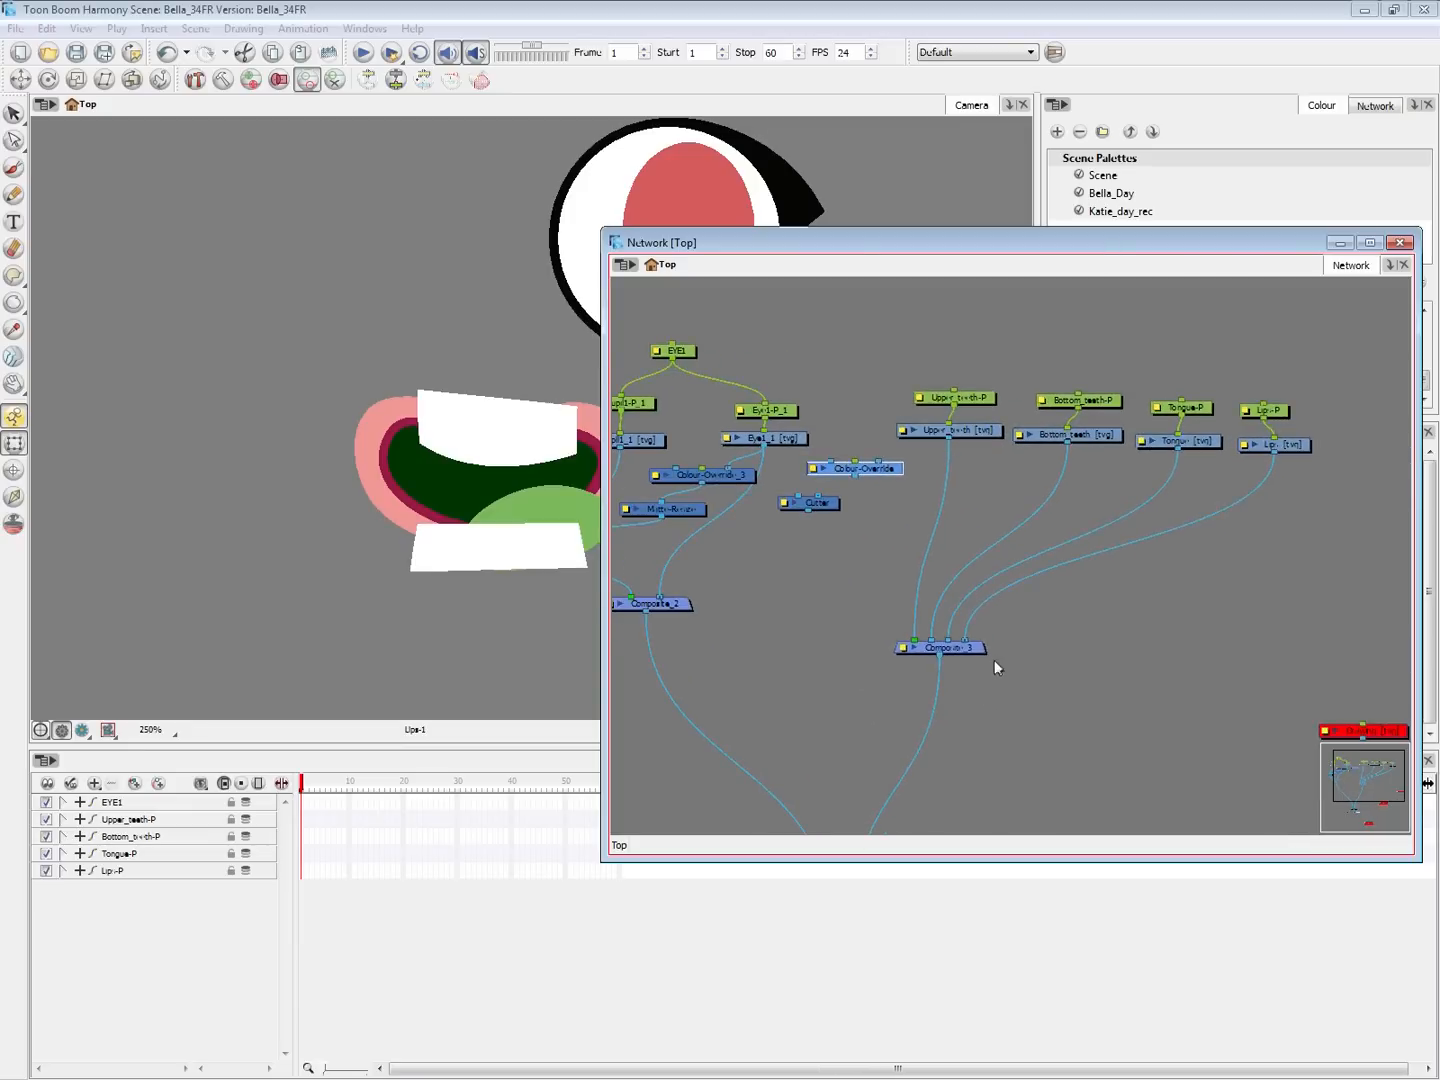
click(967, 649)
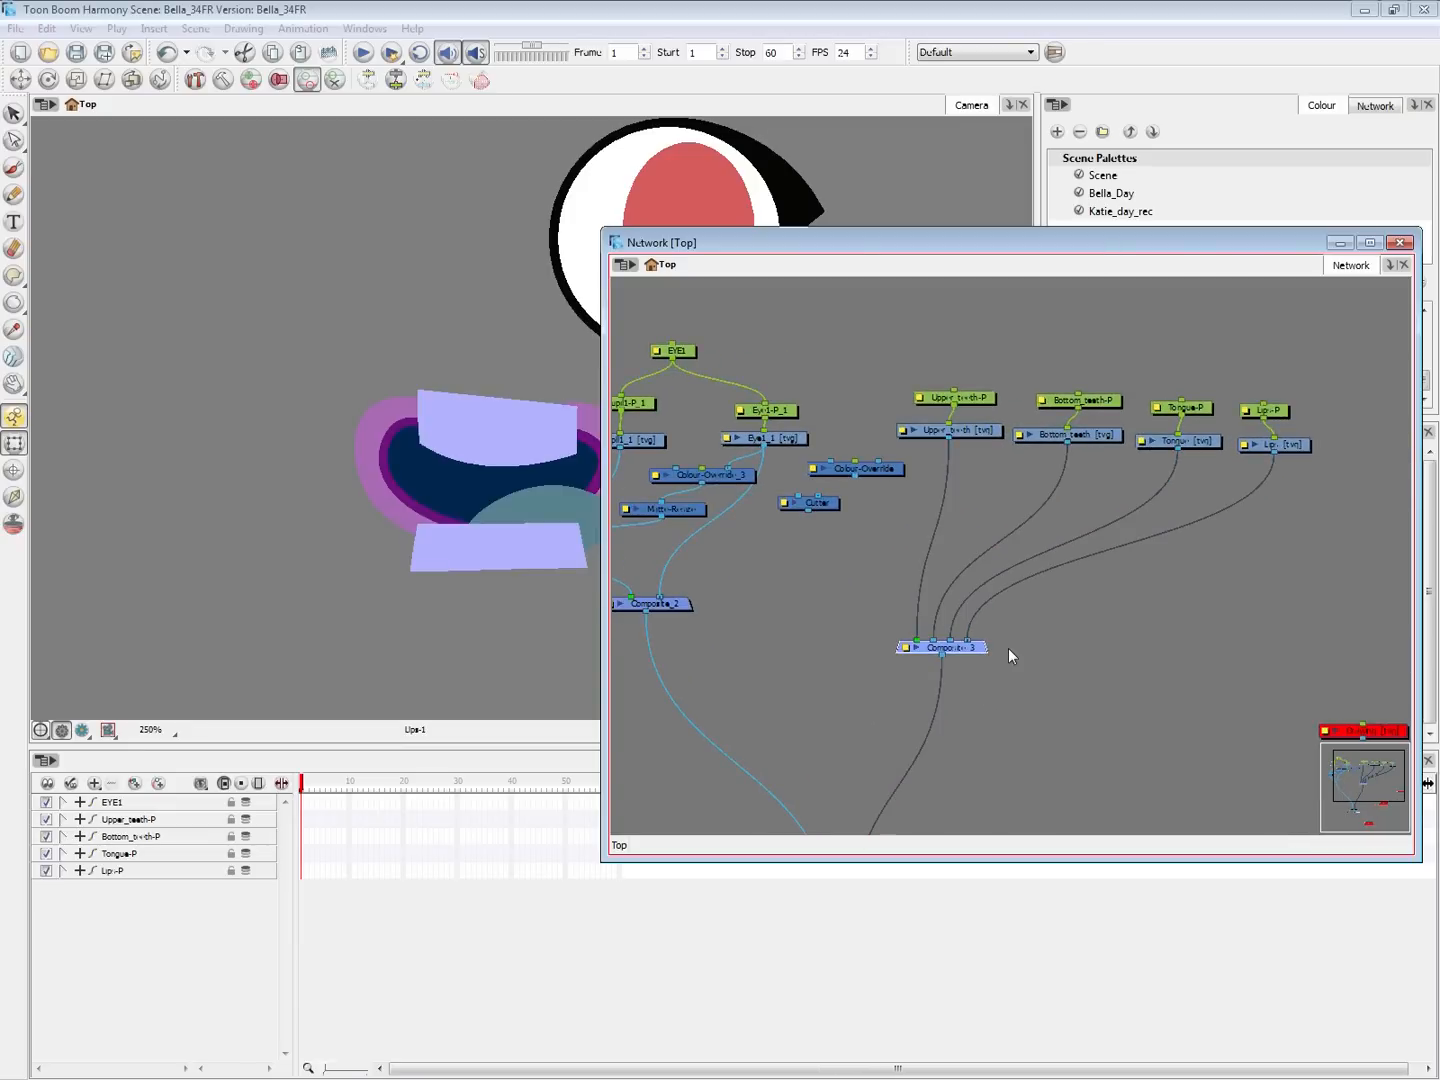
key(ctrl+v)
drag(1086, 662, 949, 557)
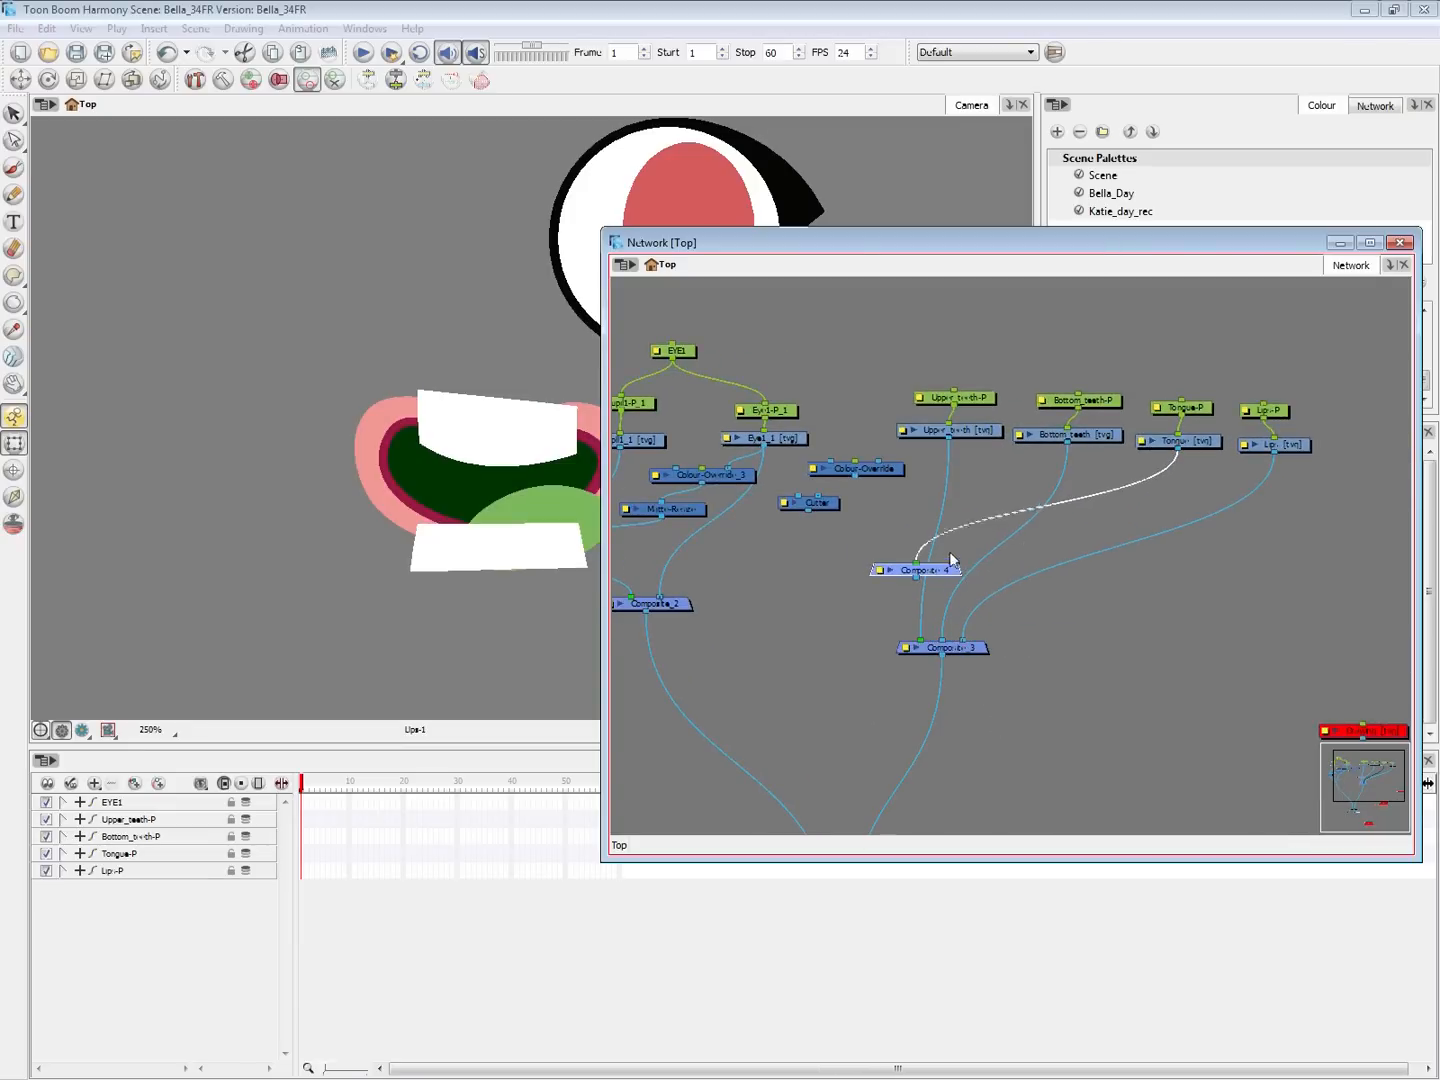
drag(942, 641, 887, 566)
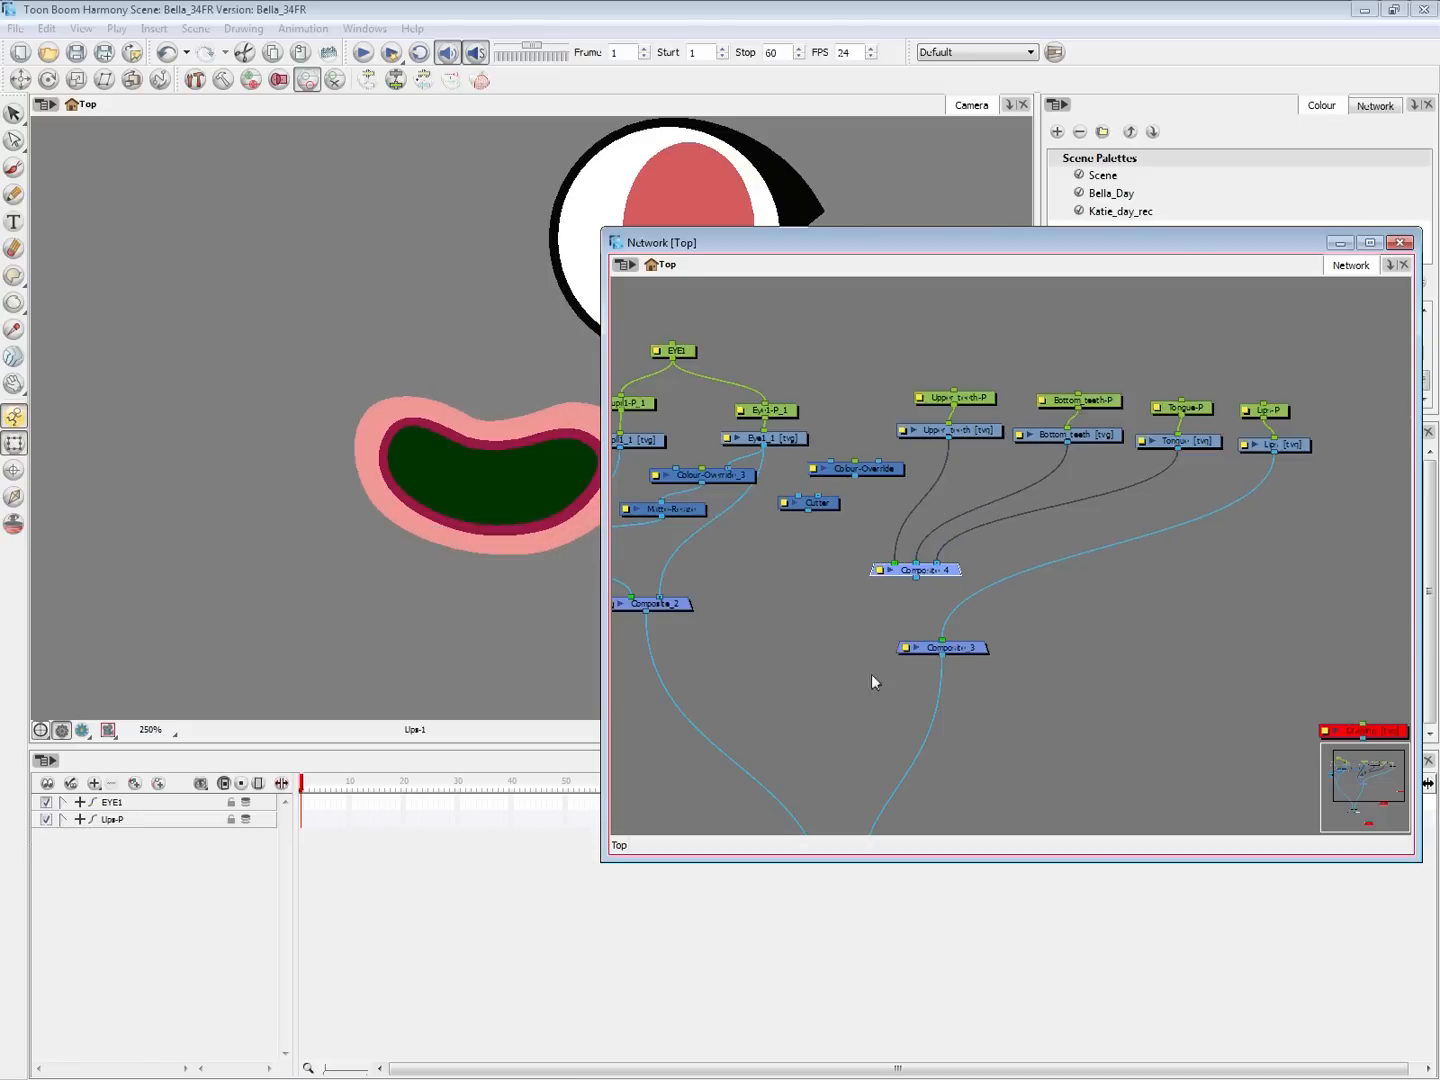
drag(893, 468, 805, 607)
drag(920, 582, 927, 649)
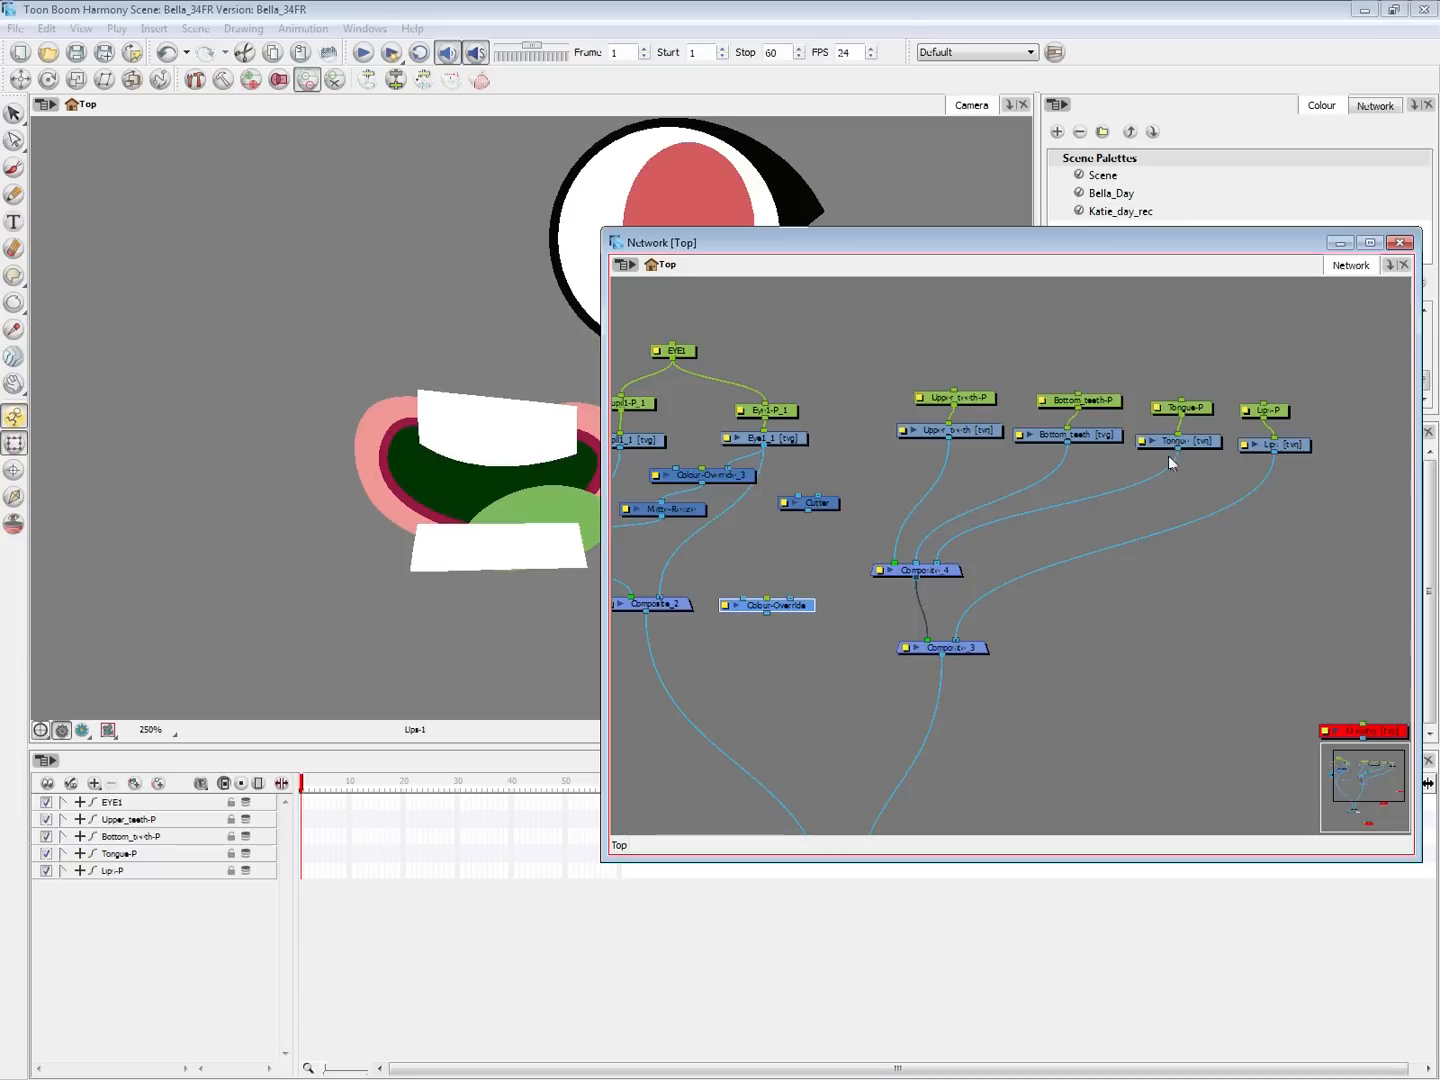
Move the Lips drawing and its peg away from the tongue, and raise Composite_4 closer to the teeth drawings
drag(1271, 387, 1277, 473)
drag(1288, 449, 1330, 493)
click(1327, 517)
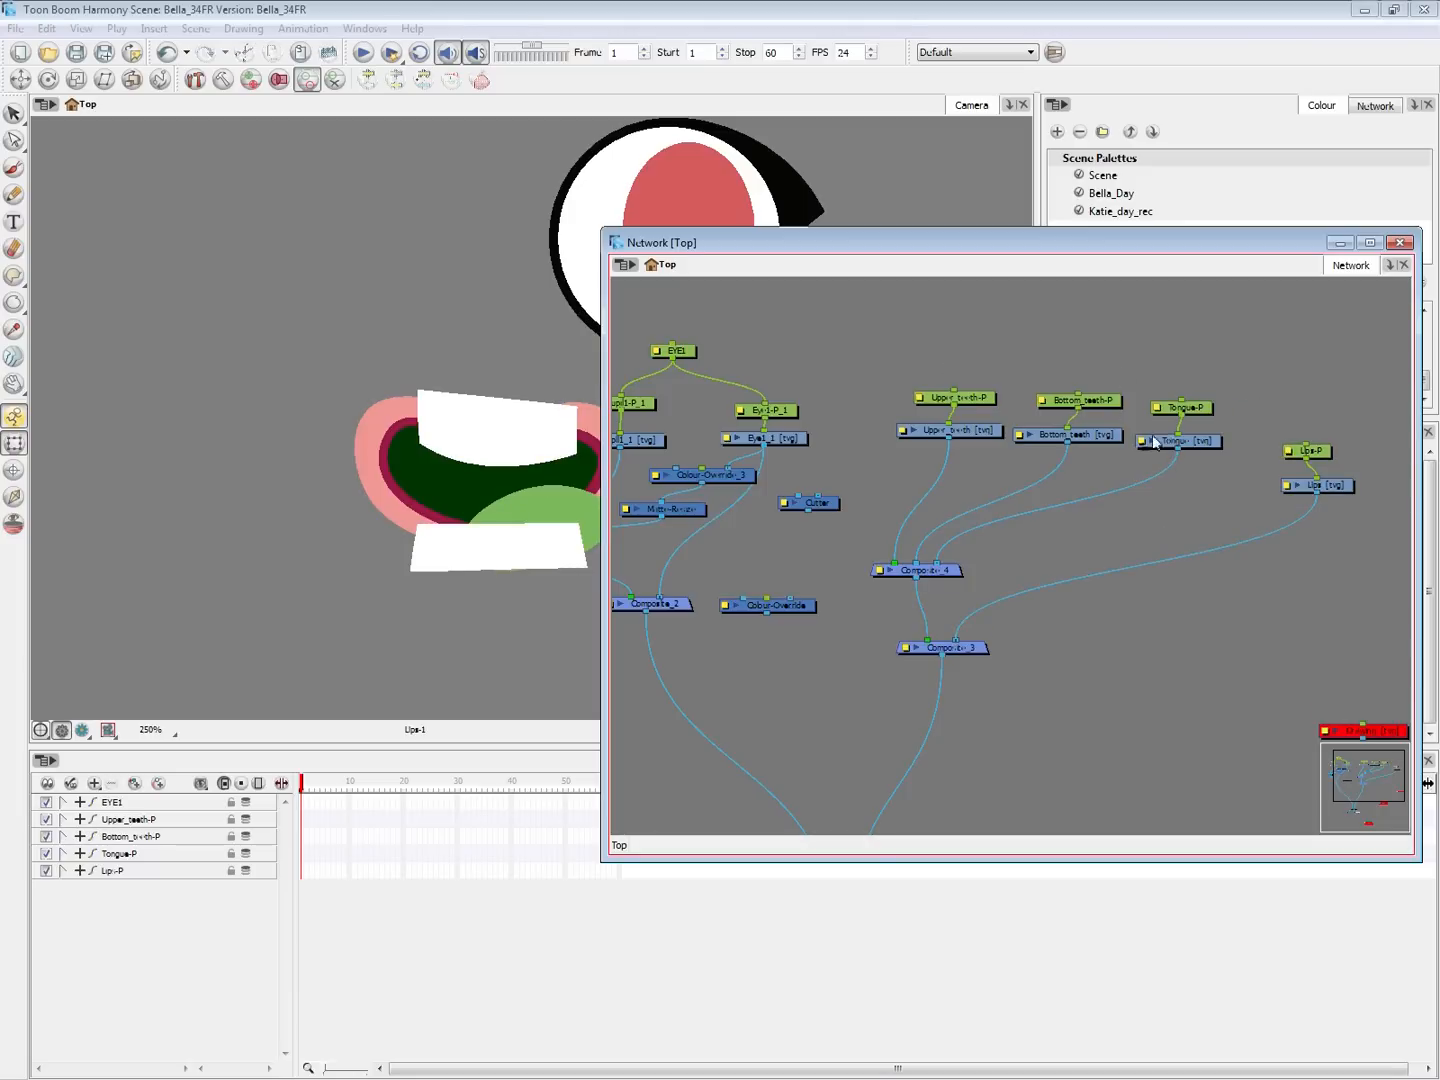
drag(946, 571, 960, 518)
click(967, 524)
click(967, 518)
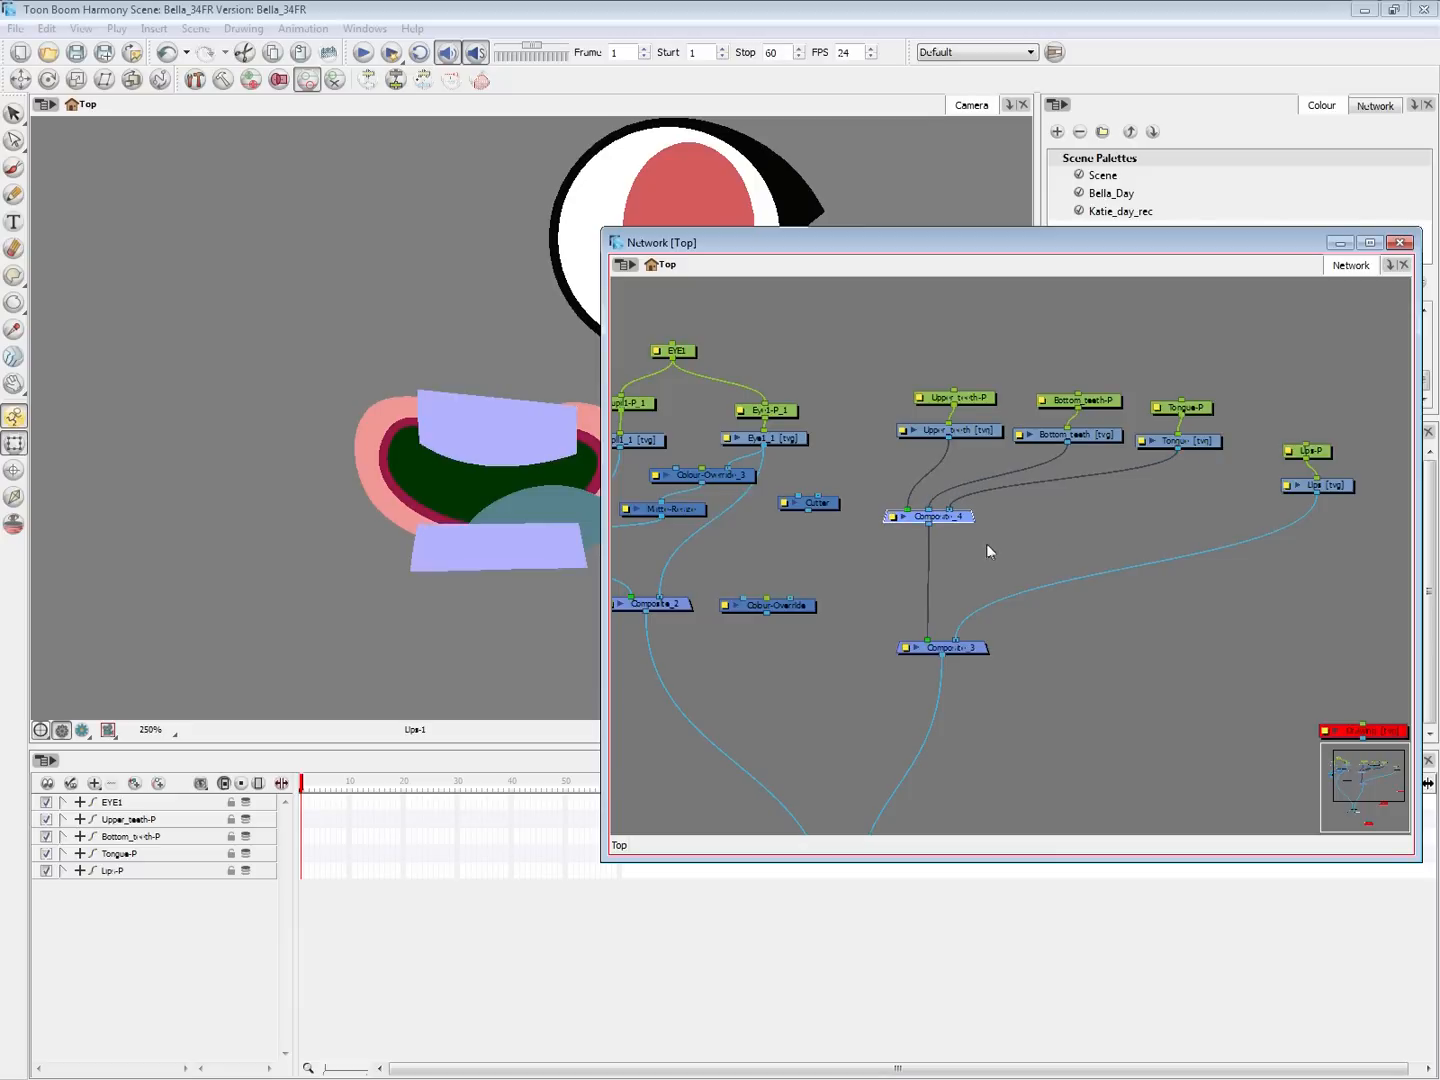
click(986, 543)
Insert the Cutter between Composite_4 and Composite_3, with the Lips drawing routed through the Colour-Override as its matte
drag(775, 605, 1120, 520)
drag(1316, 492, 942, 644)
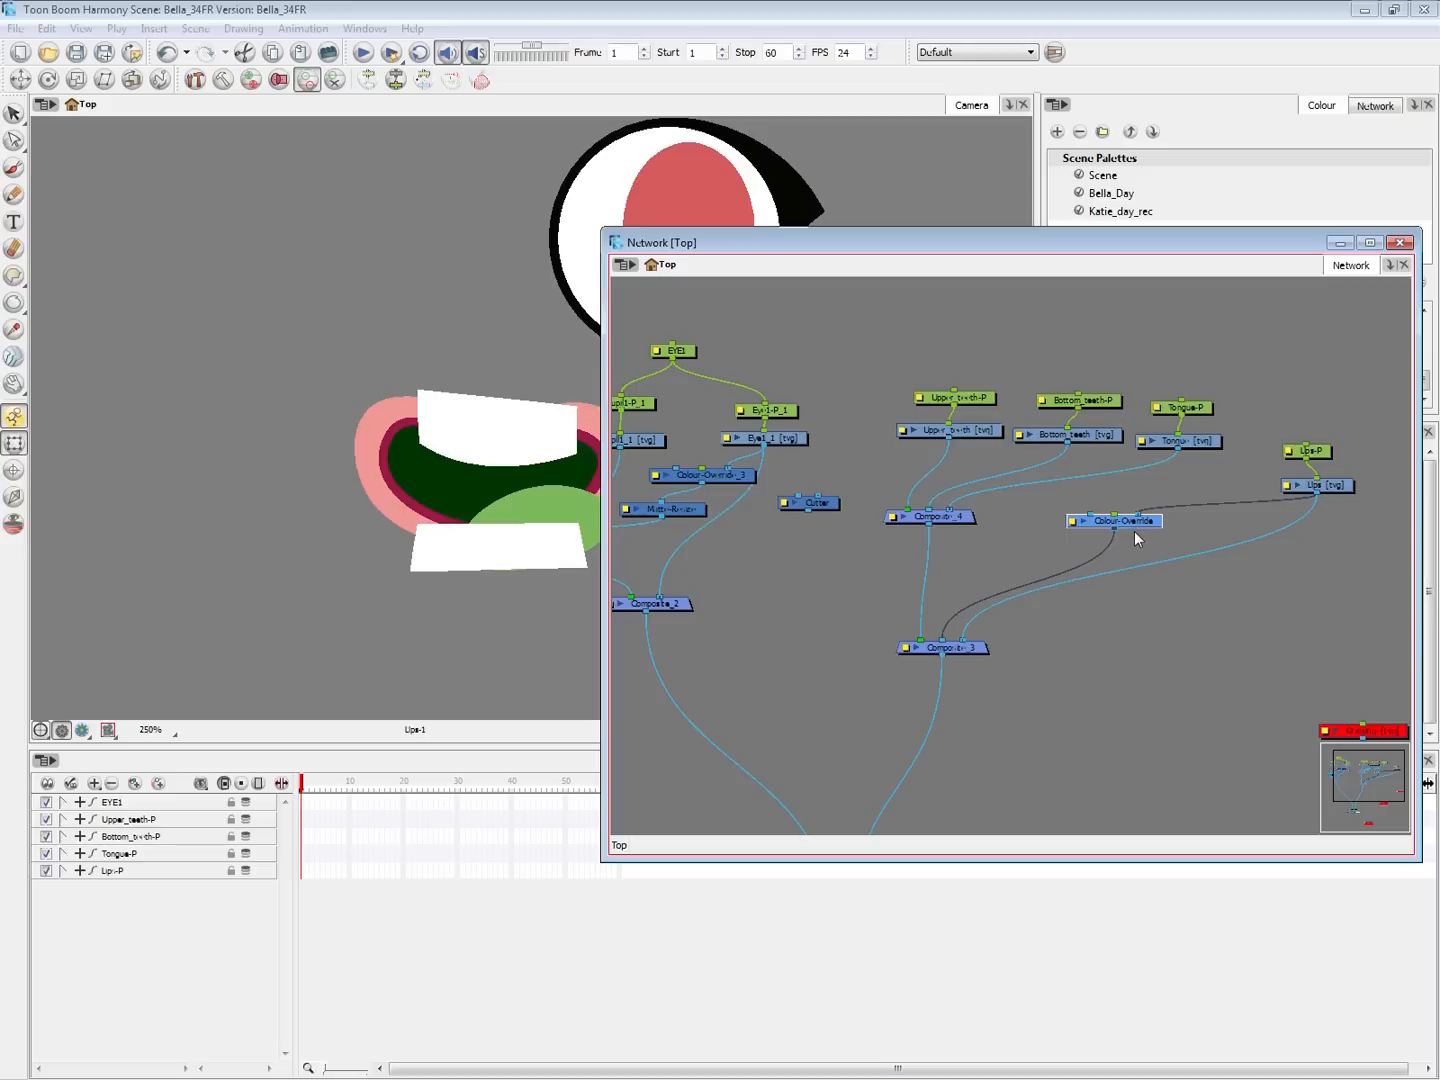
key(ctrl+z)
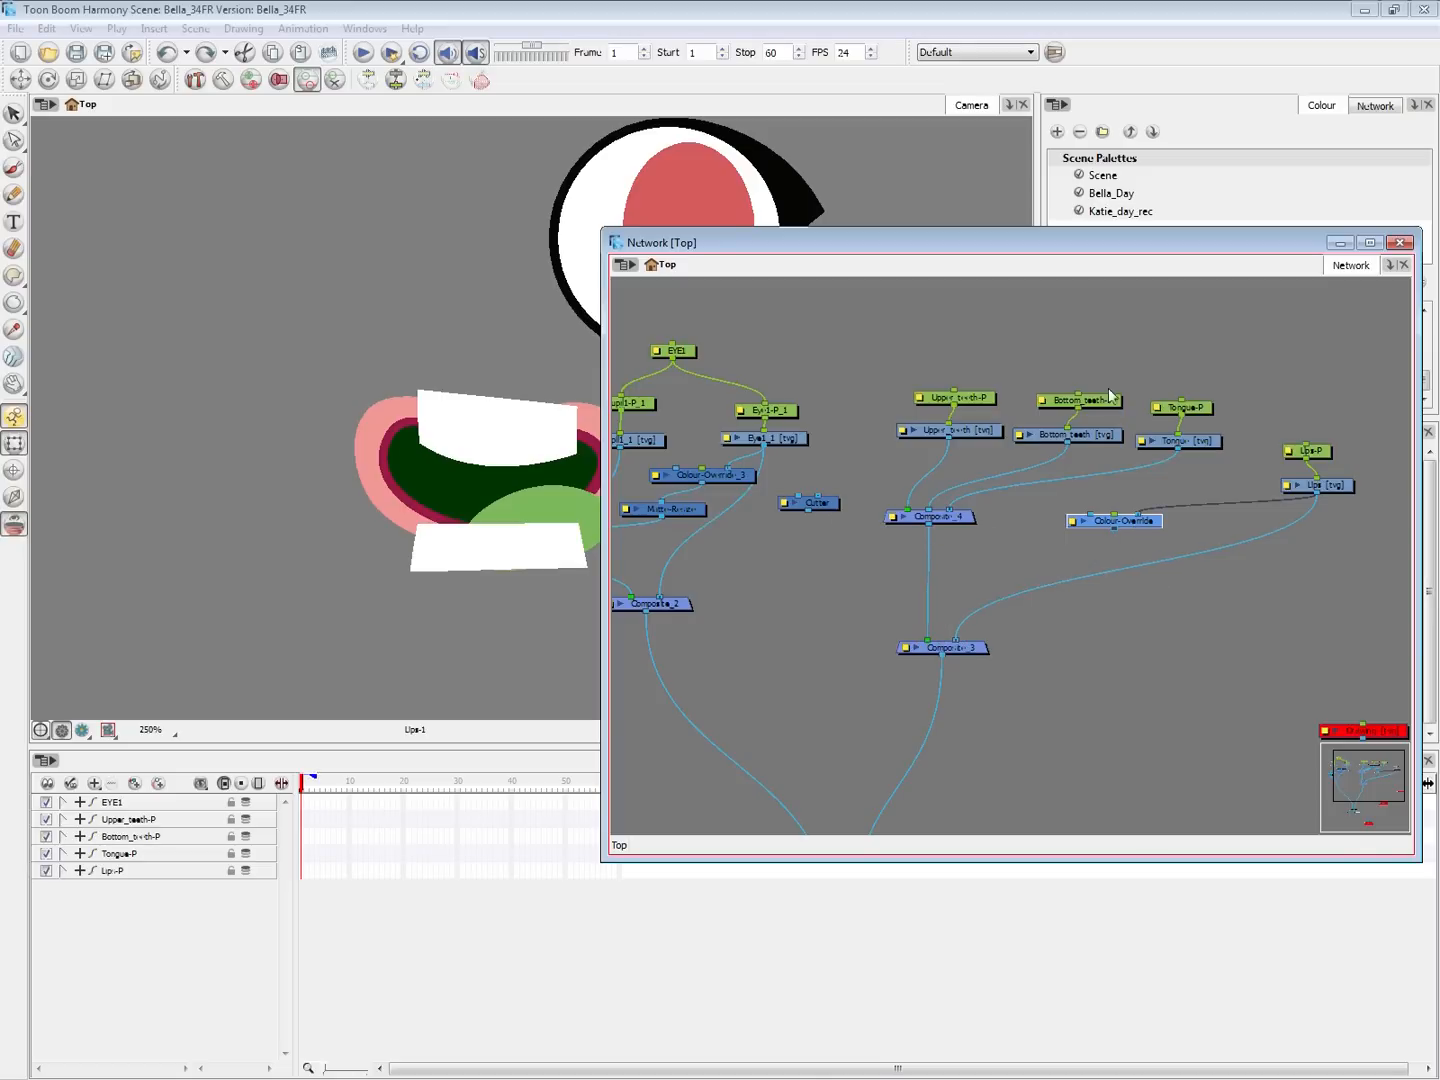
drag(832, 508, 940, 595)
drag(1112, 531, 908, 582)
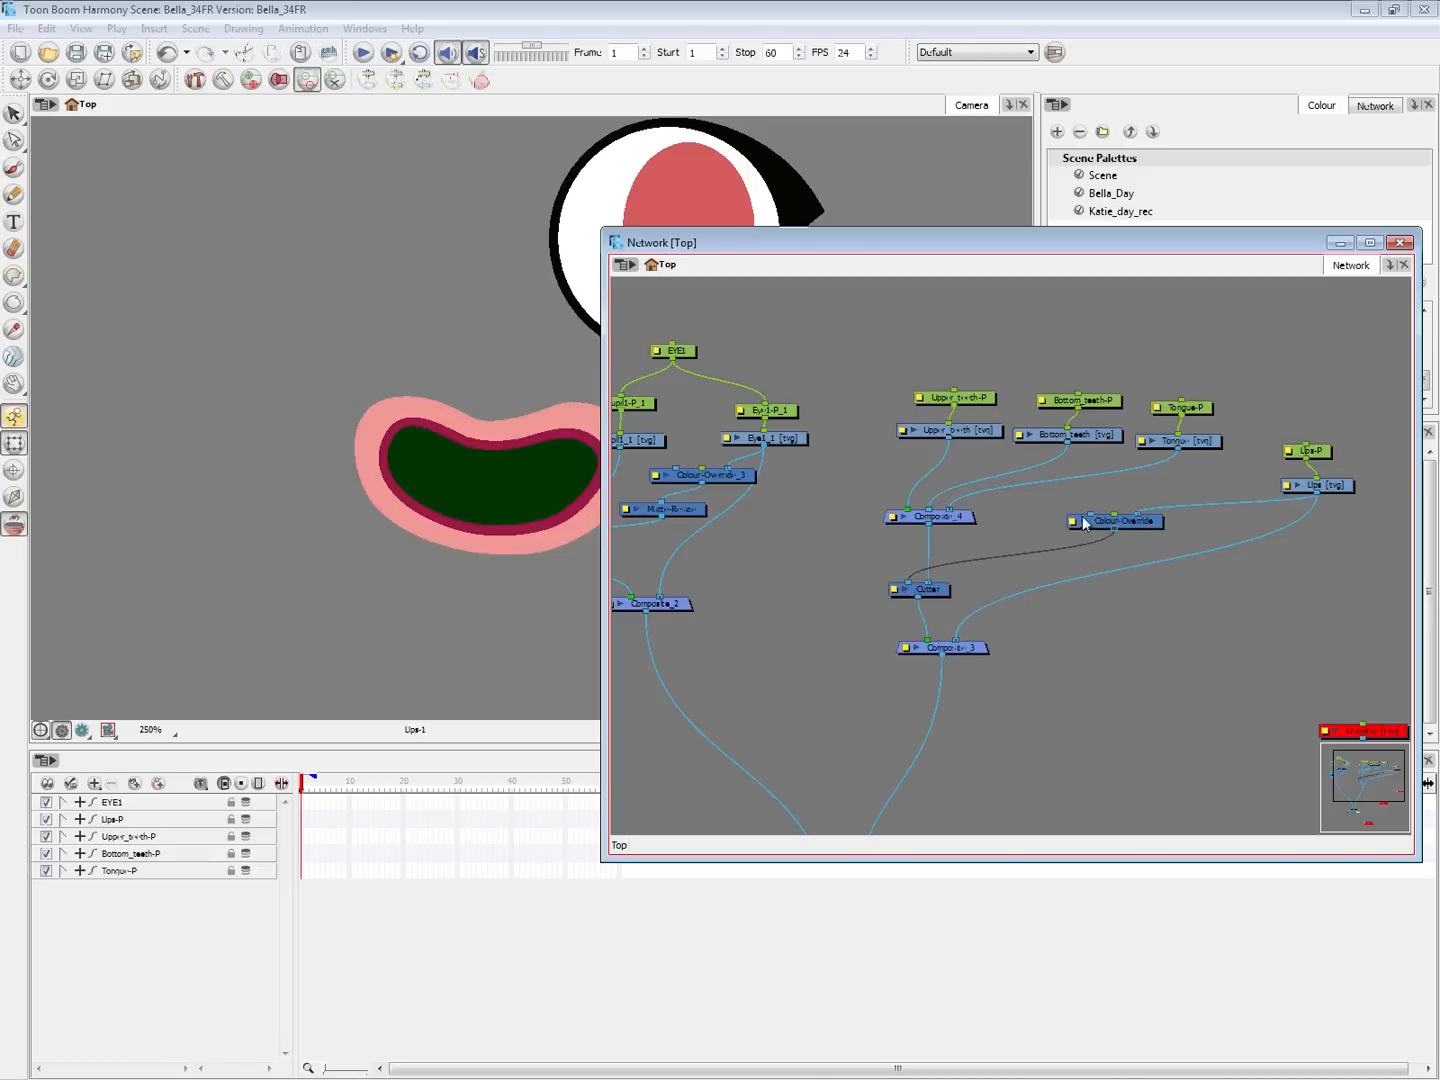
Set the Colour-Override to render only the Ins Mouth colour from the Bella_Day palette
click(1072, 521)
click(1084, 540)
click(1342, 498)
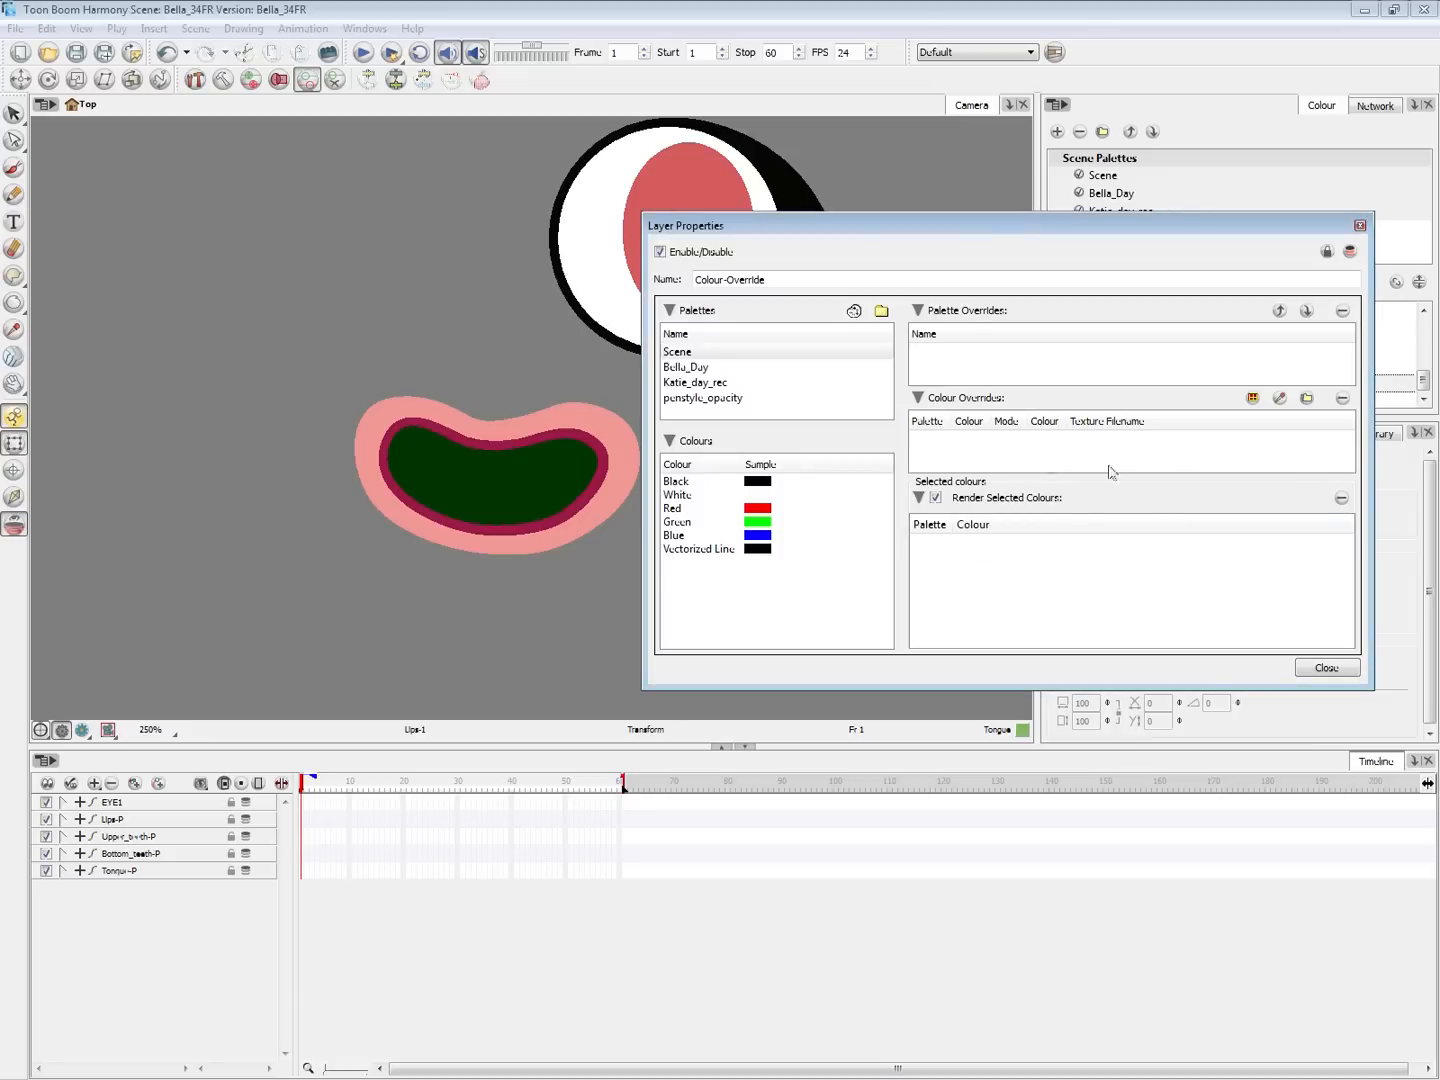
click(723, 368)
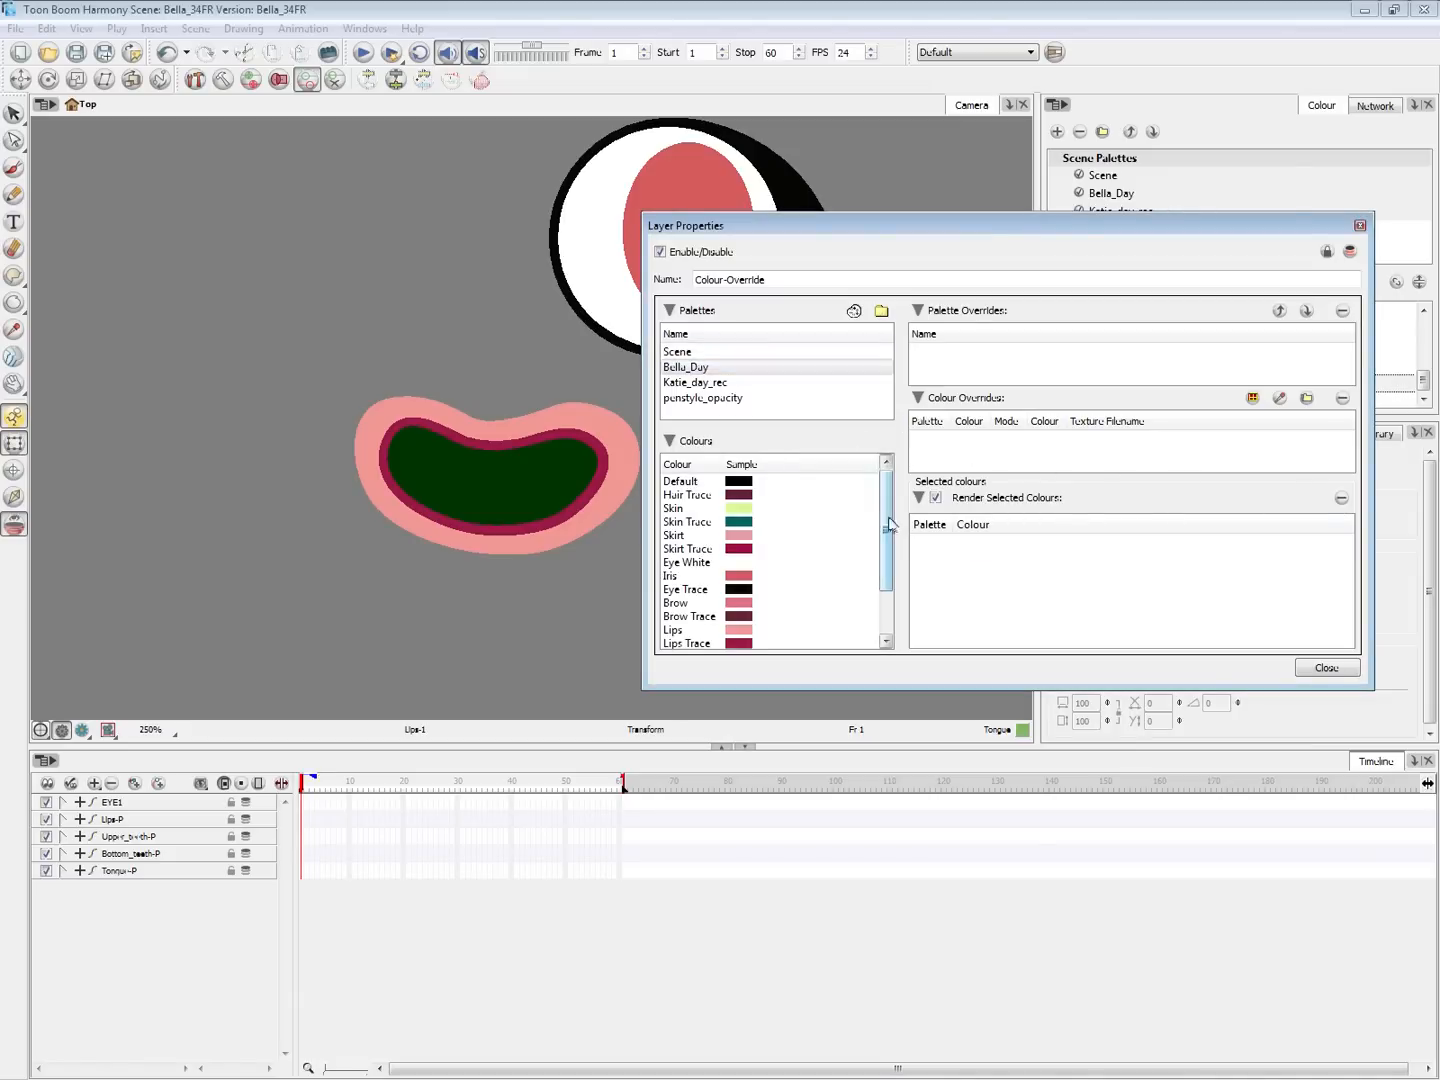
drag(886, 527, 886, 595)
click(686, 617)
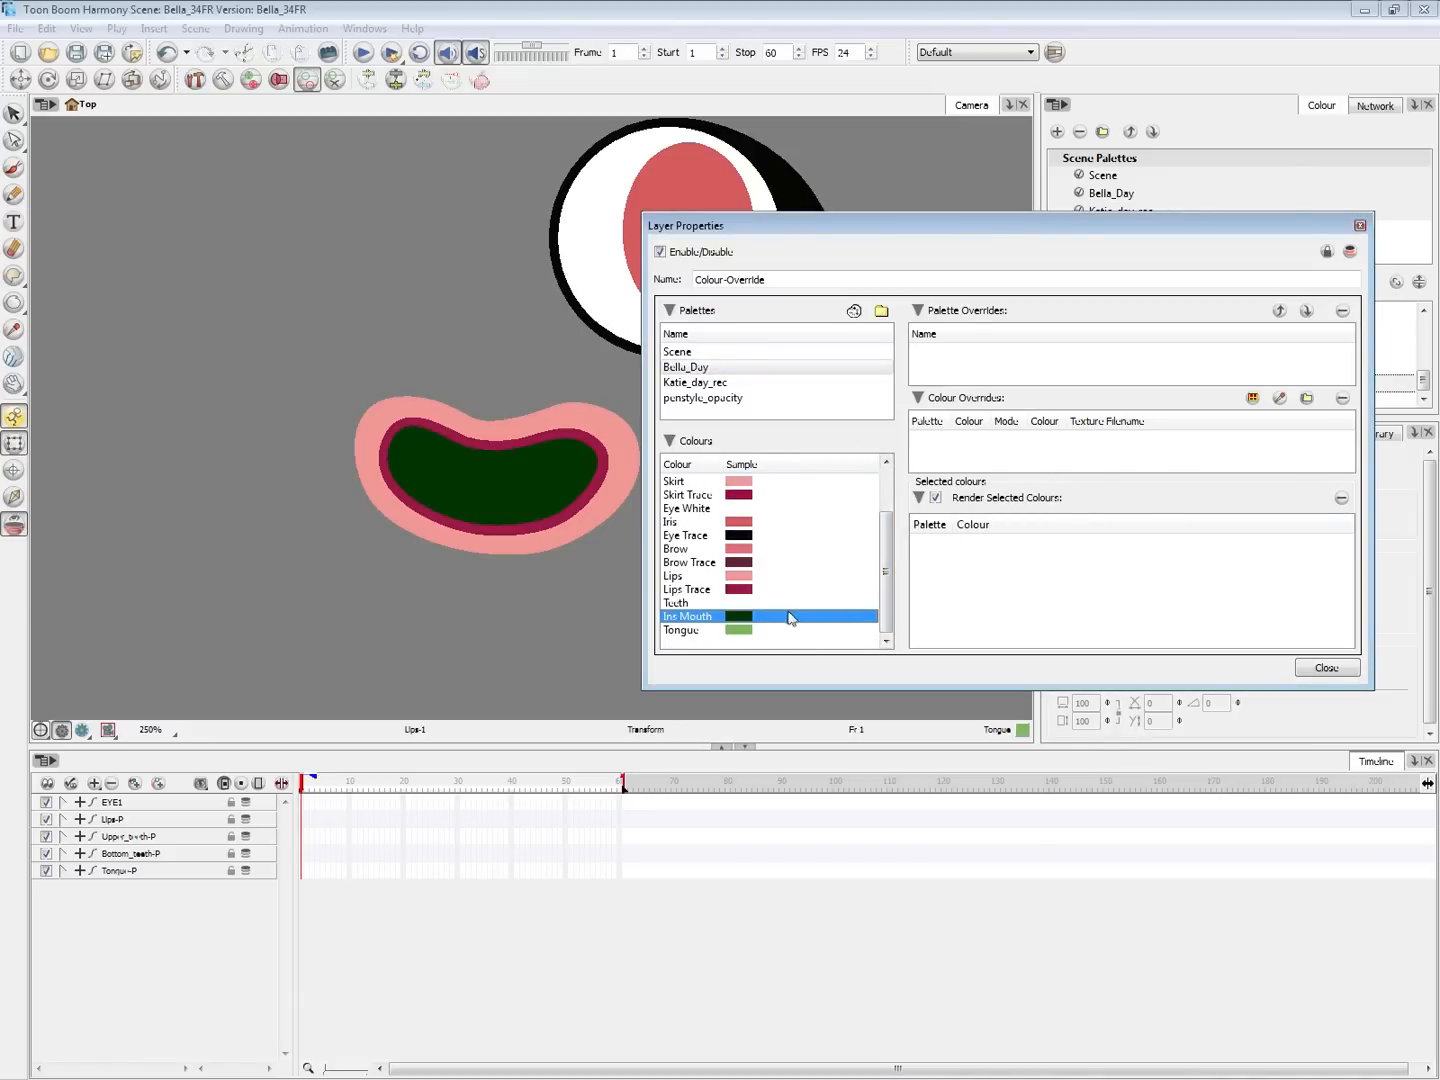
drag(788, 617, 1118, 612)
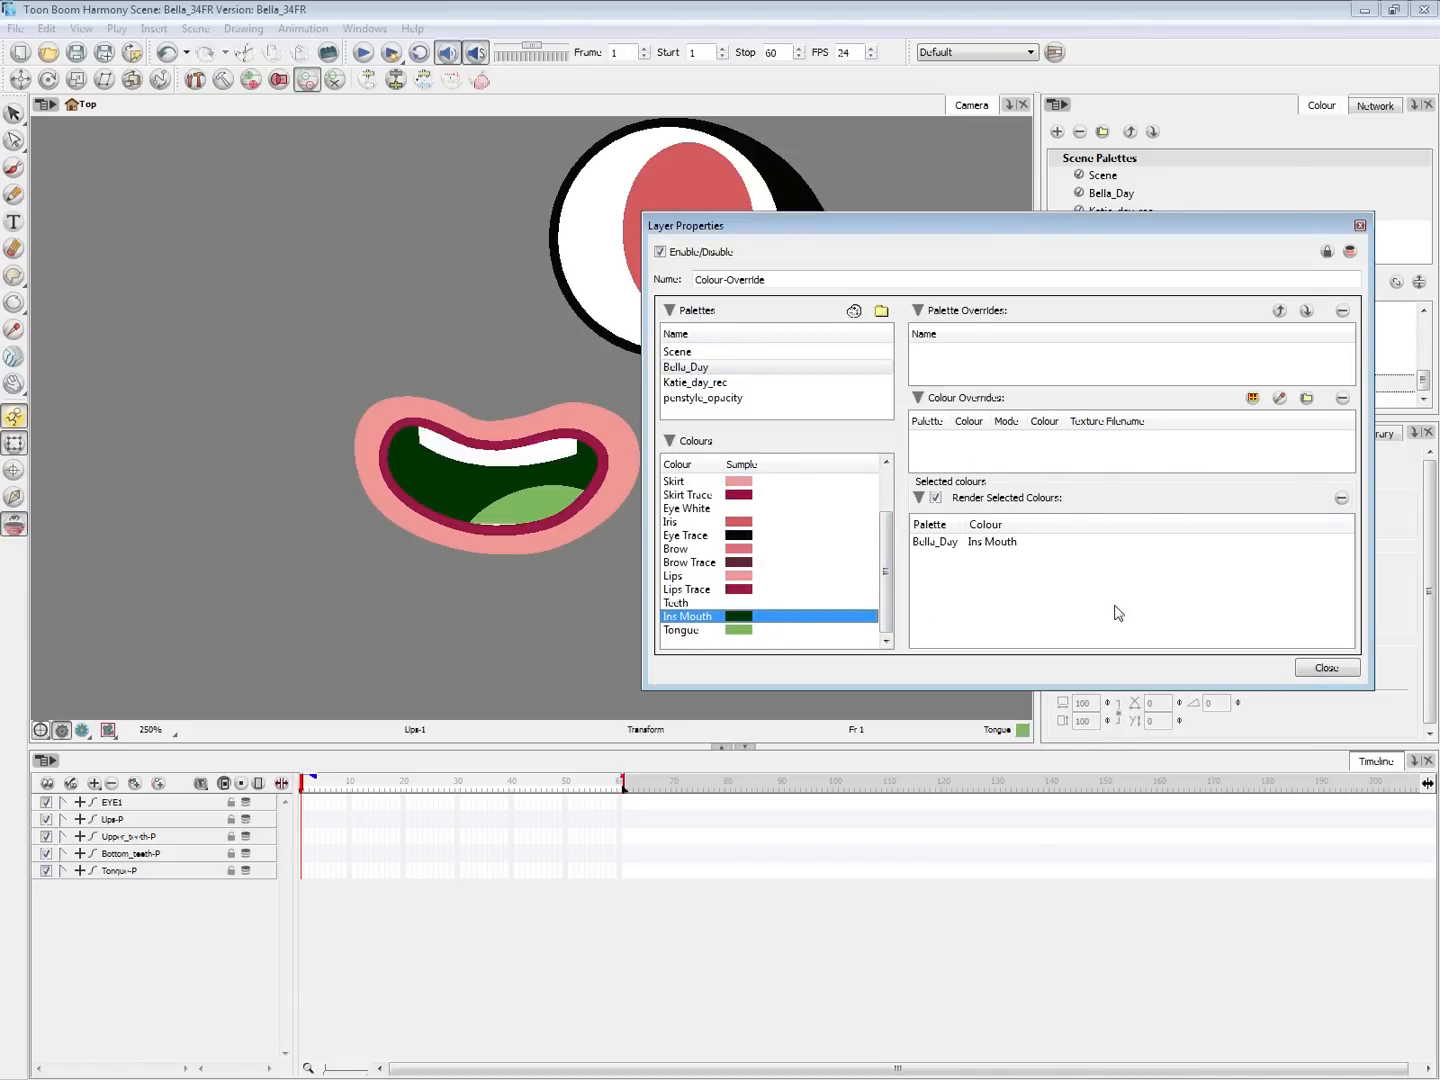
click(1325, 668)
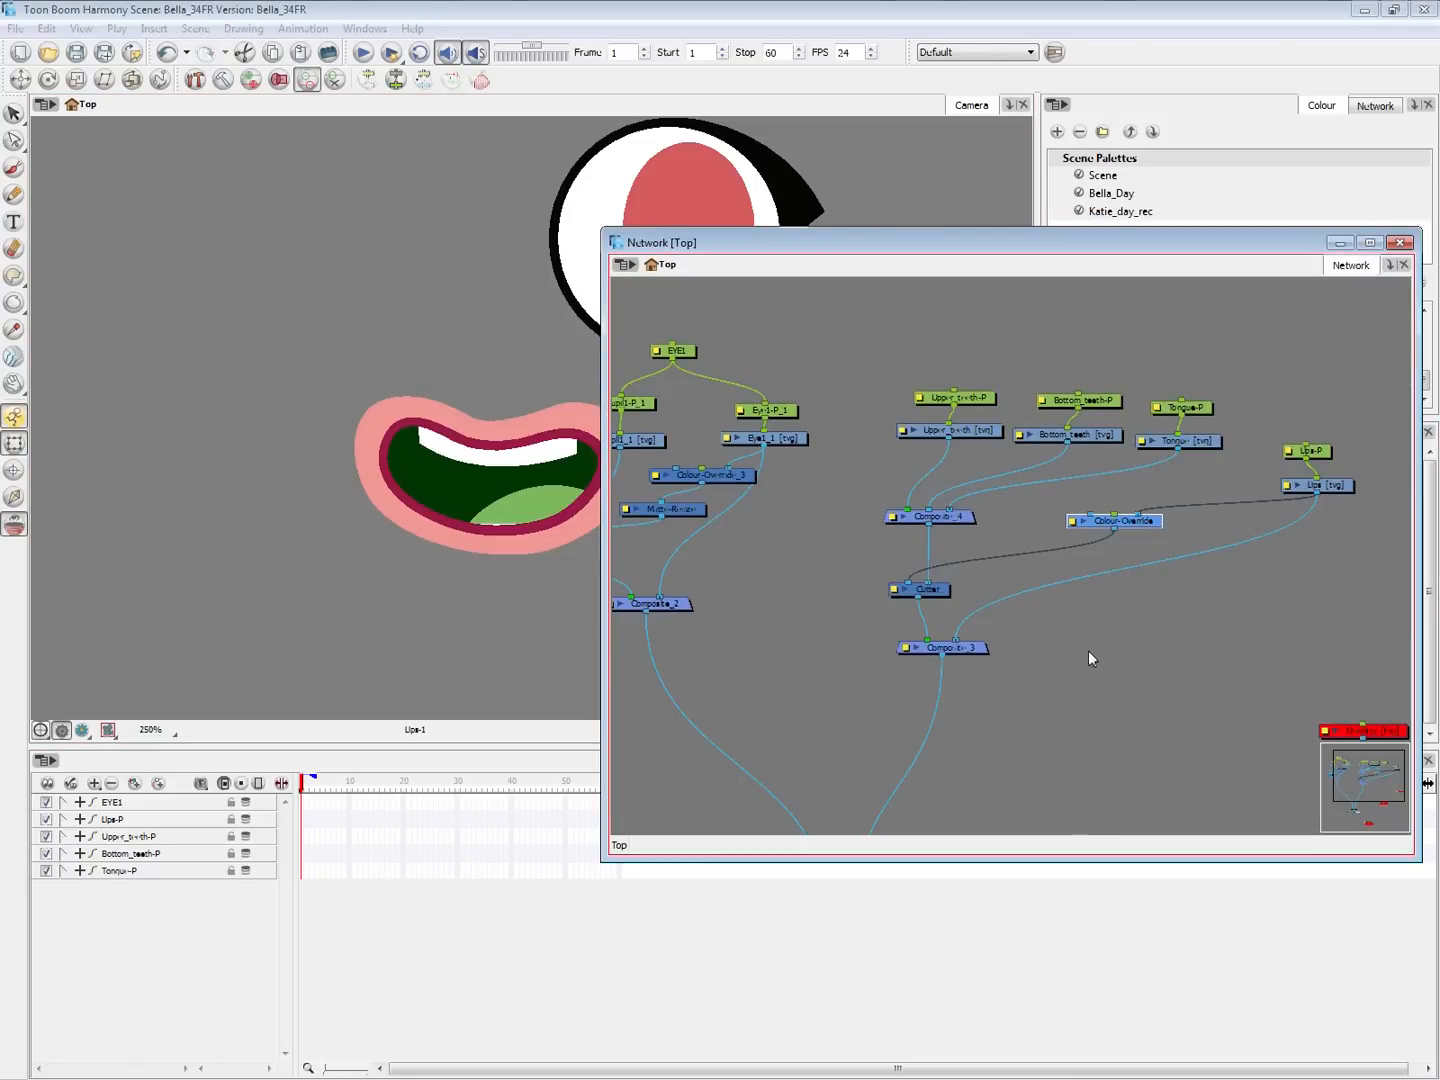
click(1088, 651)
Try moving the bottom teeth inside the mouth with the Transform tool, and undo the move
click(1178, 405)
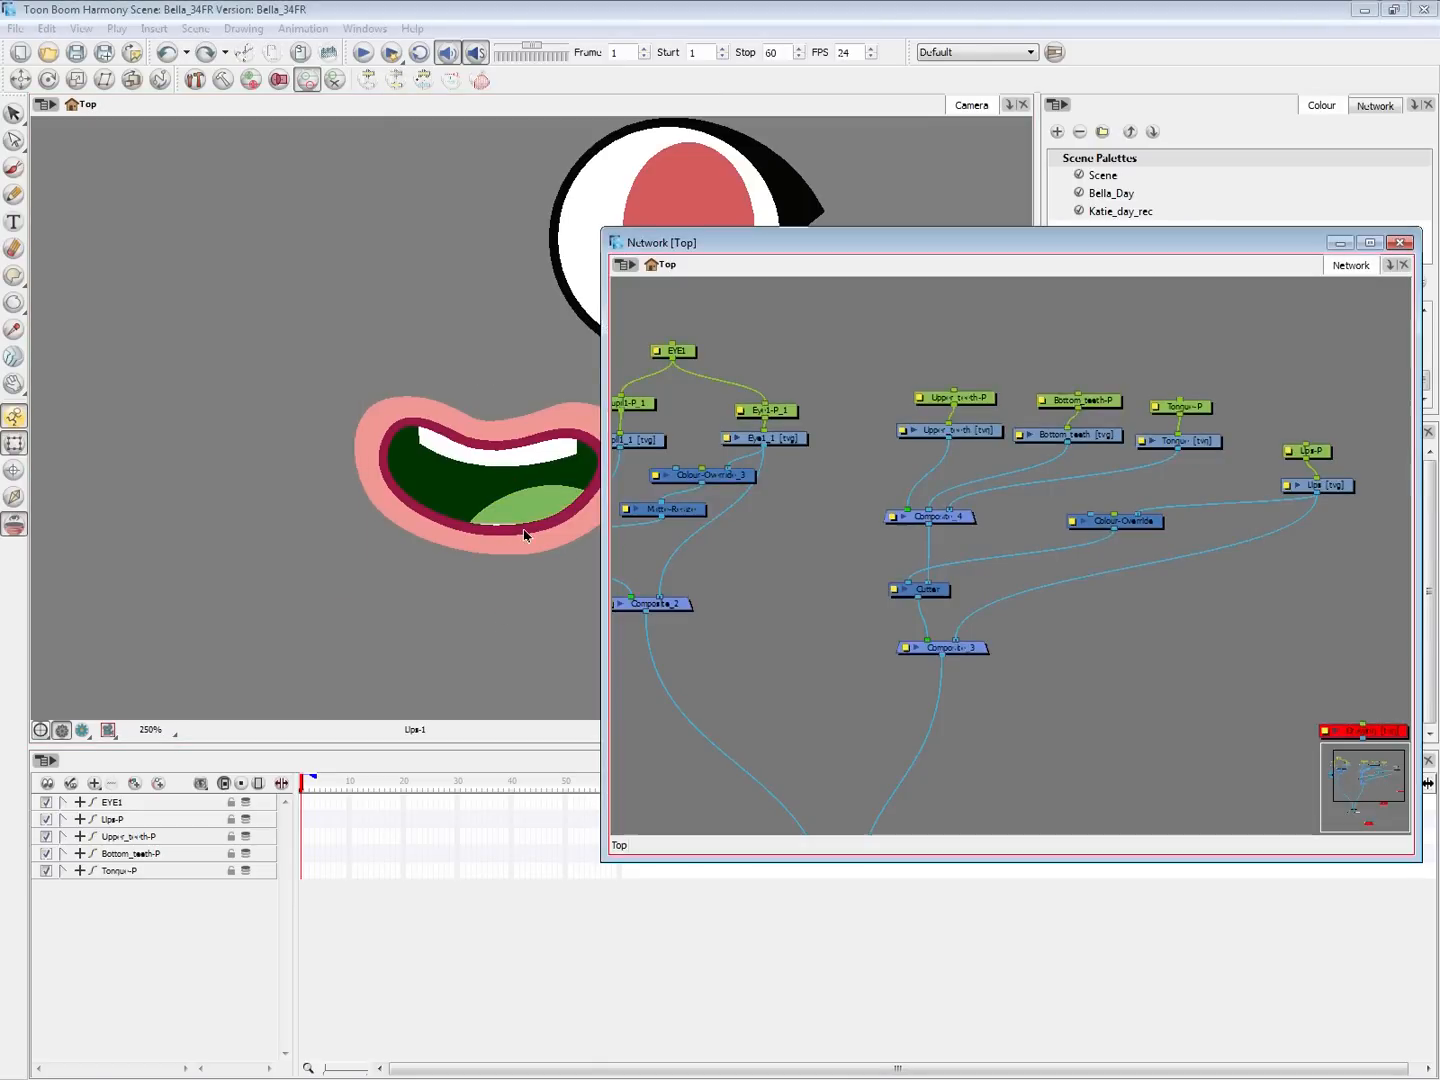
click(525, 533)
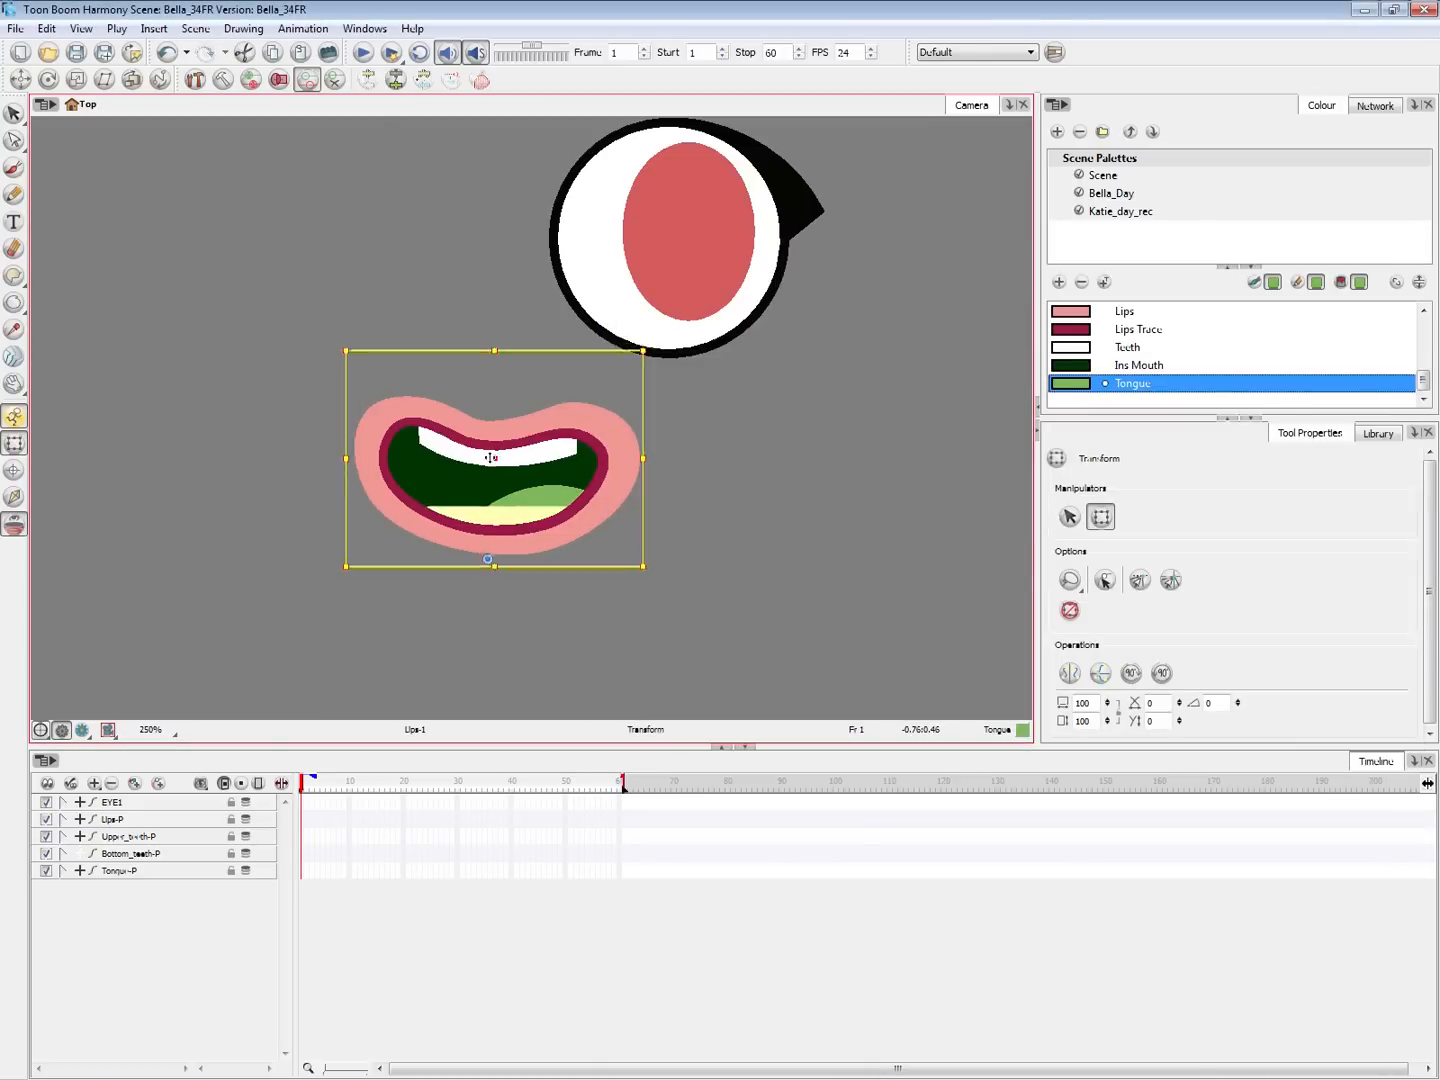
drag(490, 458, 498, 491)
key(ctrl+z)
Preview the art layers together and use the Select tool to lower the bottom teeth slightly on the Colour Art layer
key(alt+s)
mouse_move(749, 516)
mouse_down()
mouse_move(501, 346)
mouse_move(535, 537)
mouse_up()
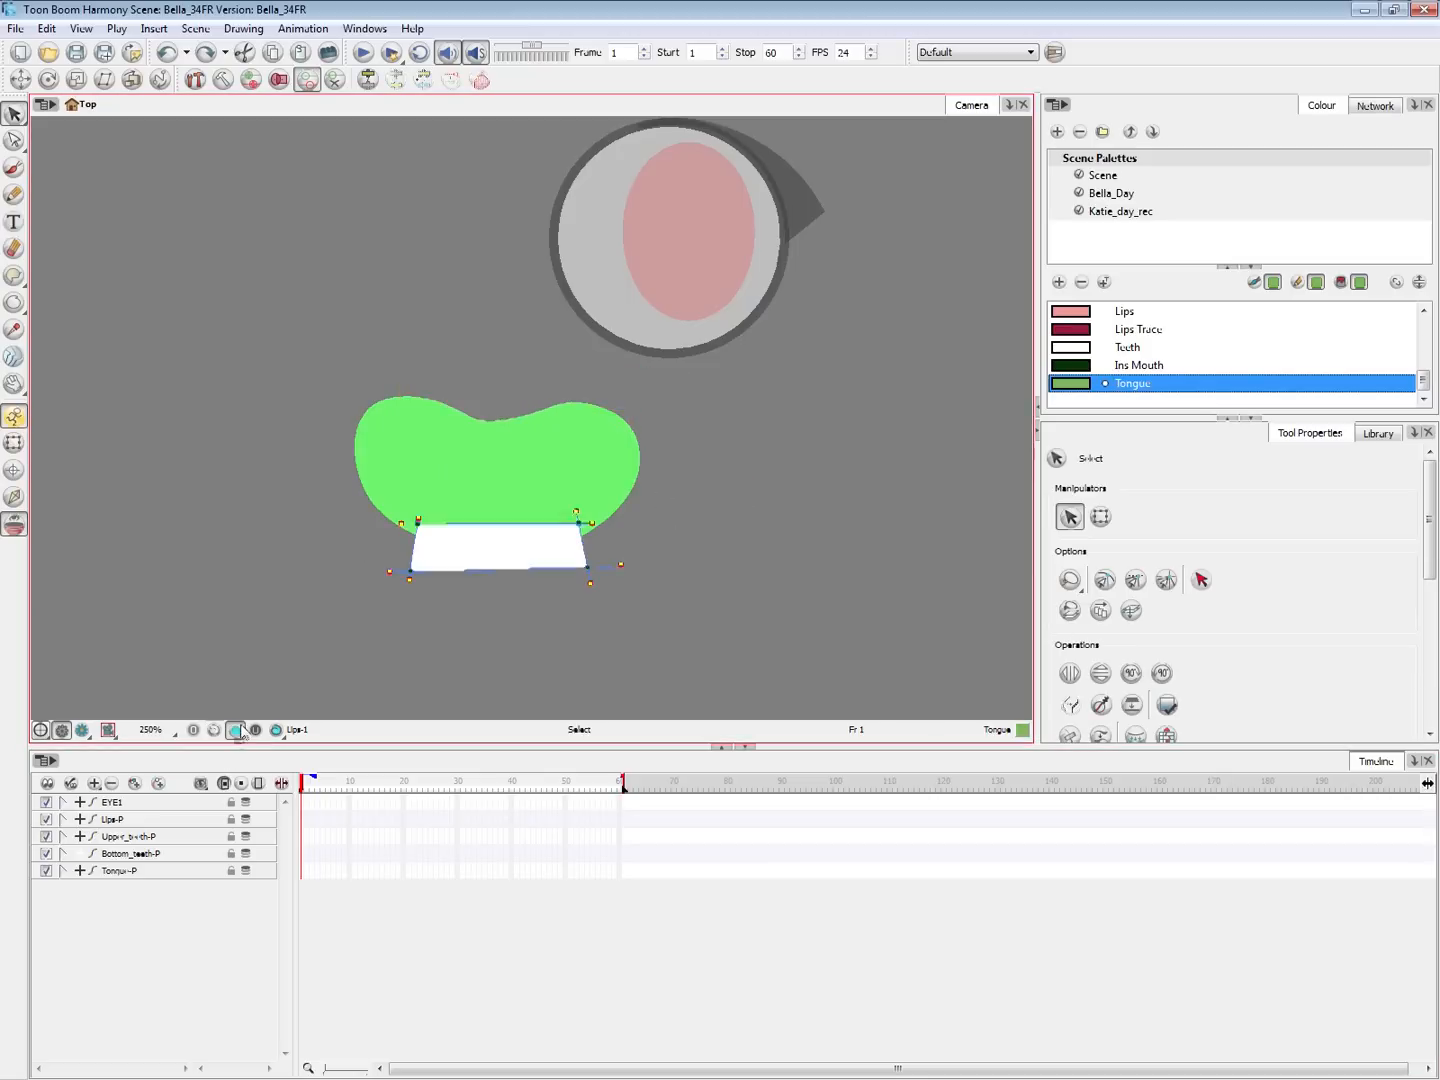
mouse_move(595, 514)
mouse_down()
mouse_move(481, 660)
mouse_move(599, 515)
mouse_up()
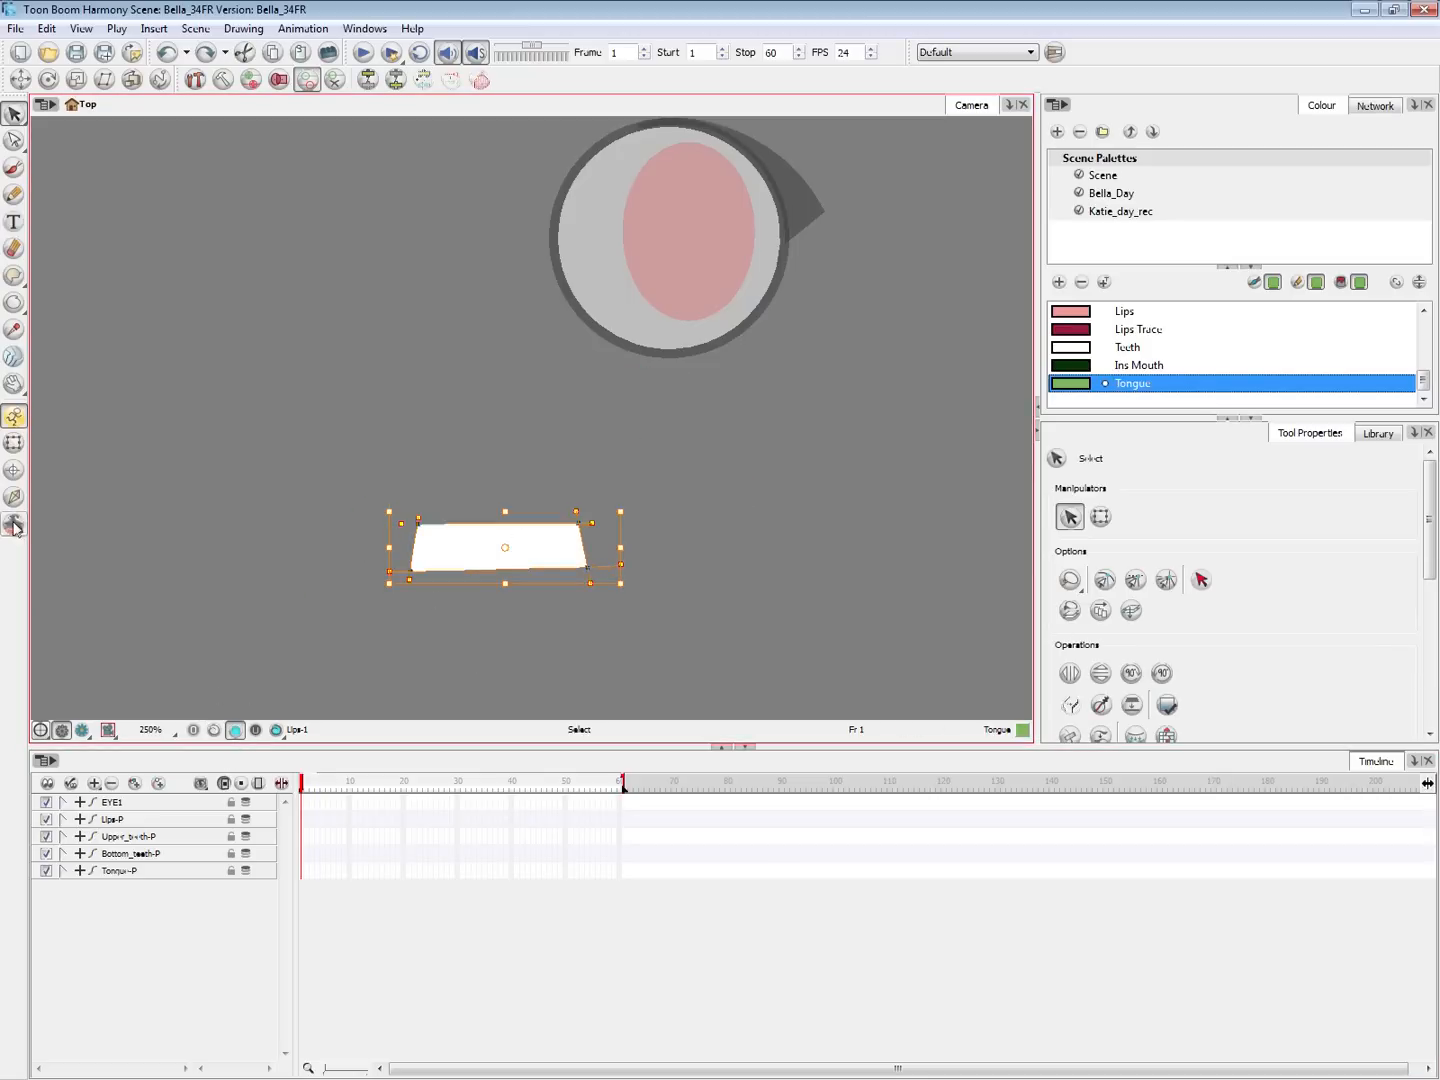
click(257, 732)
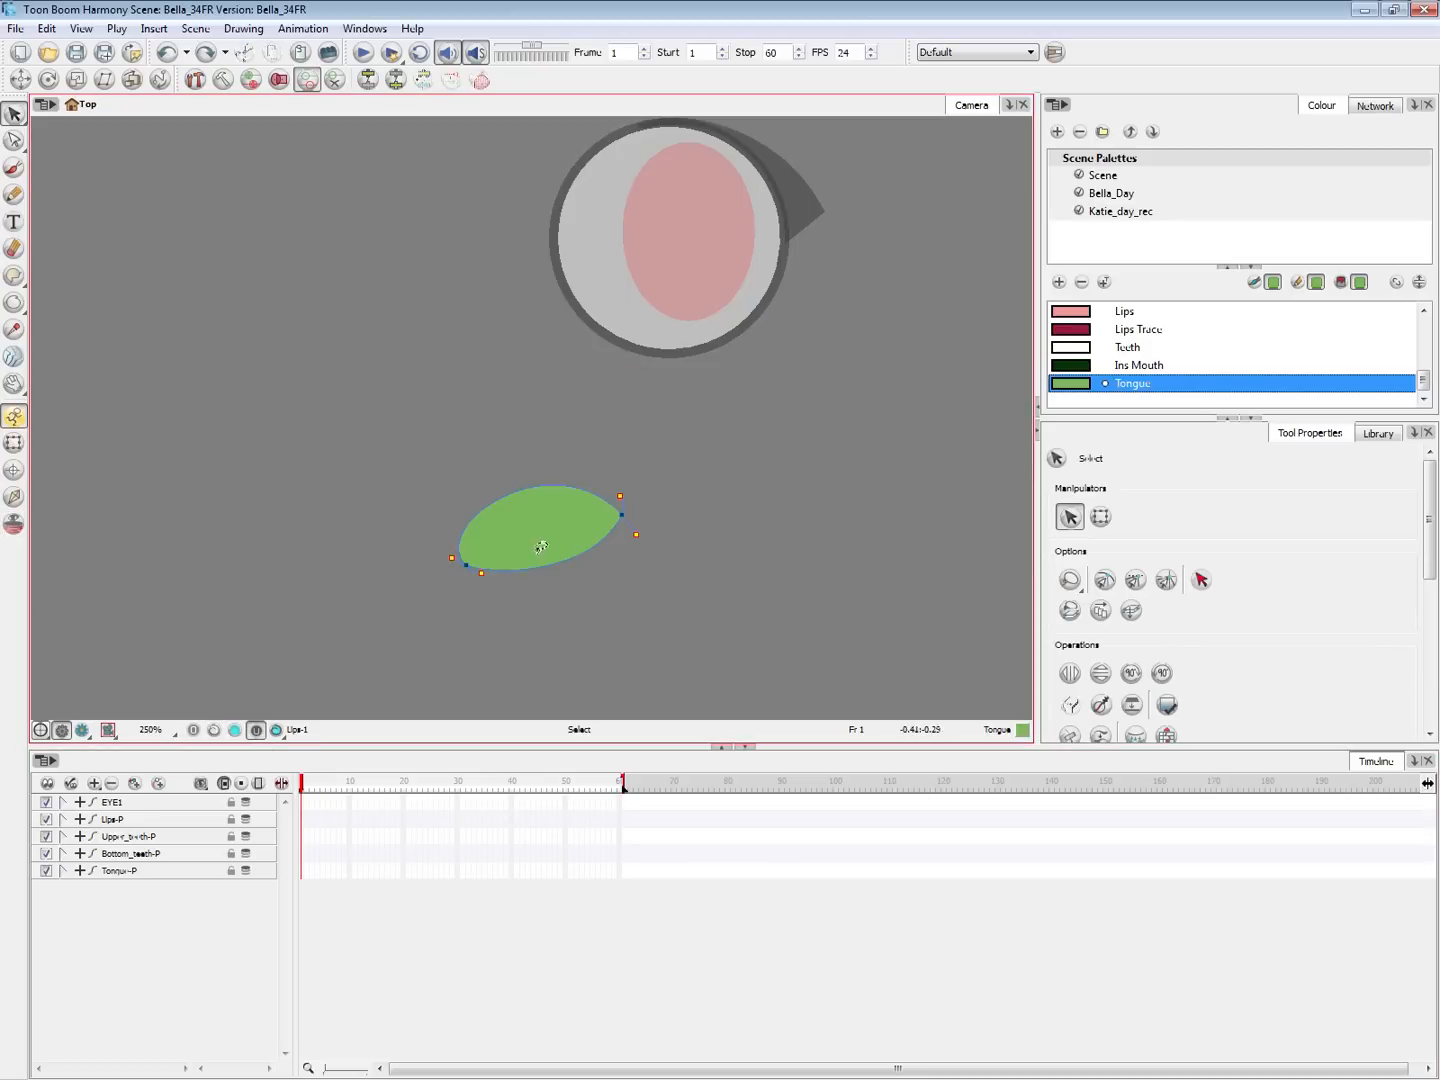
click(235, 734)
click(276, 733)
mouse_move(658, 529)
mouse_down()
mouse_move(480, 626)
mouse_move(599, 589)
mouse_up()
drag(537, 548, 535, 555)
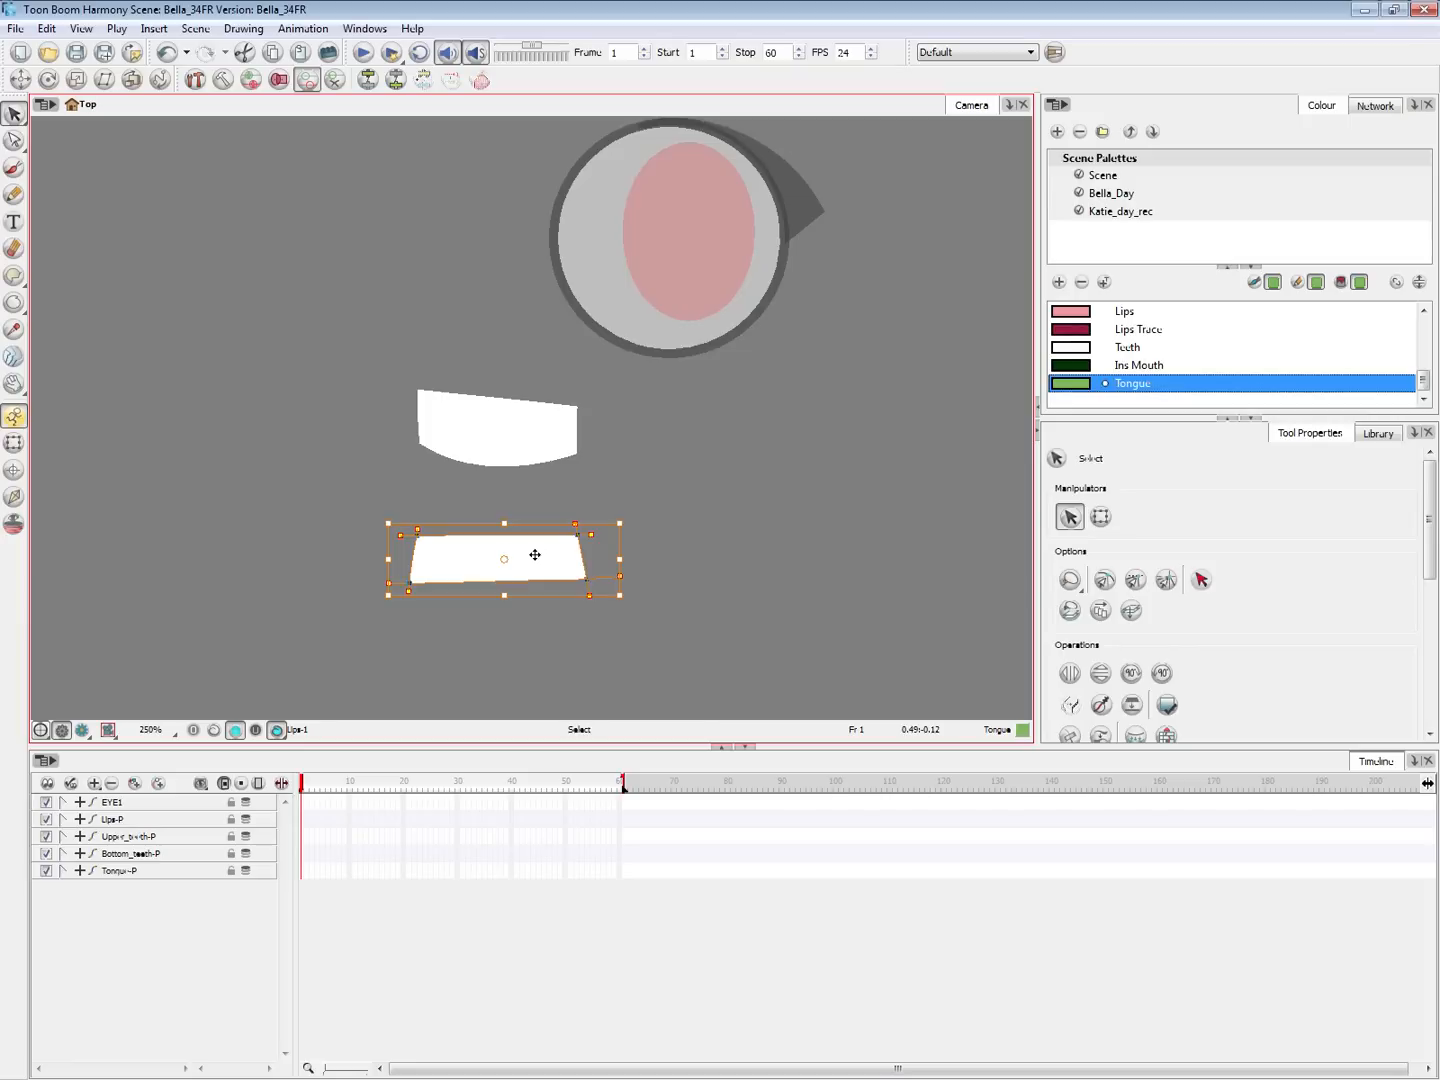
Examine which mouth part lies on each of the Overlay, Line Art, Colour Art and Underlay Art layers
click(193, 732)
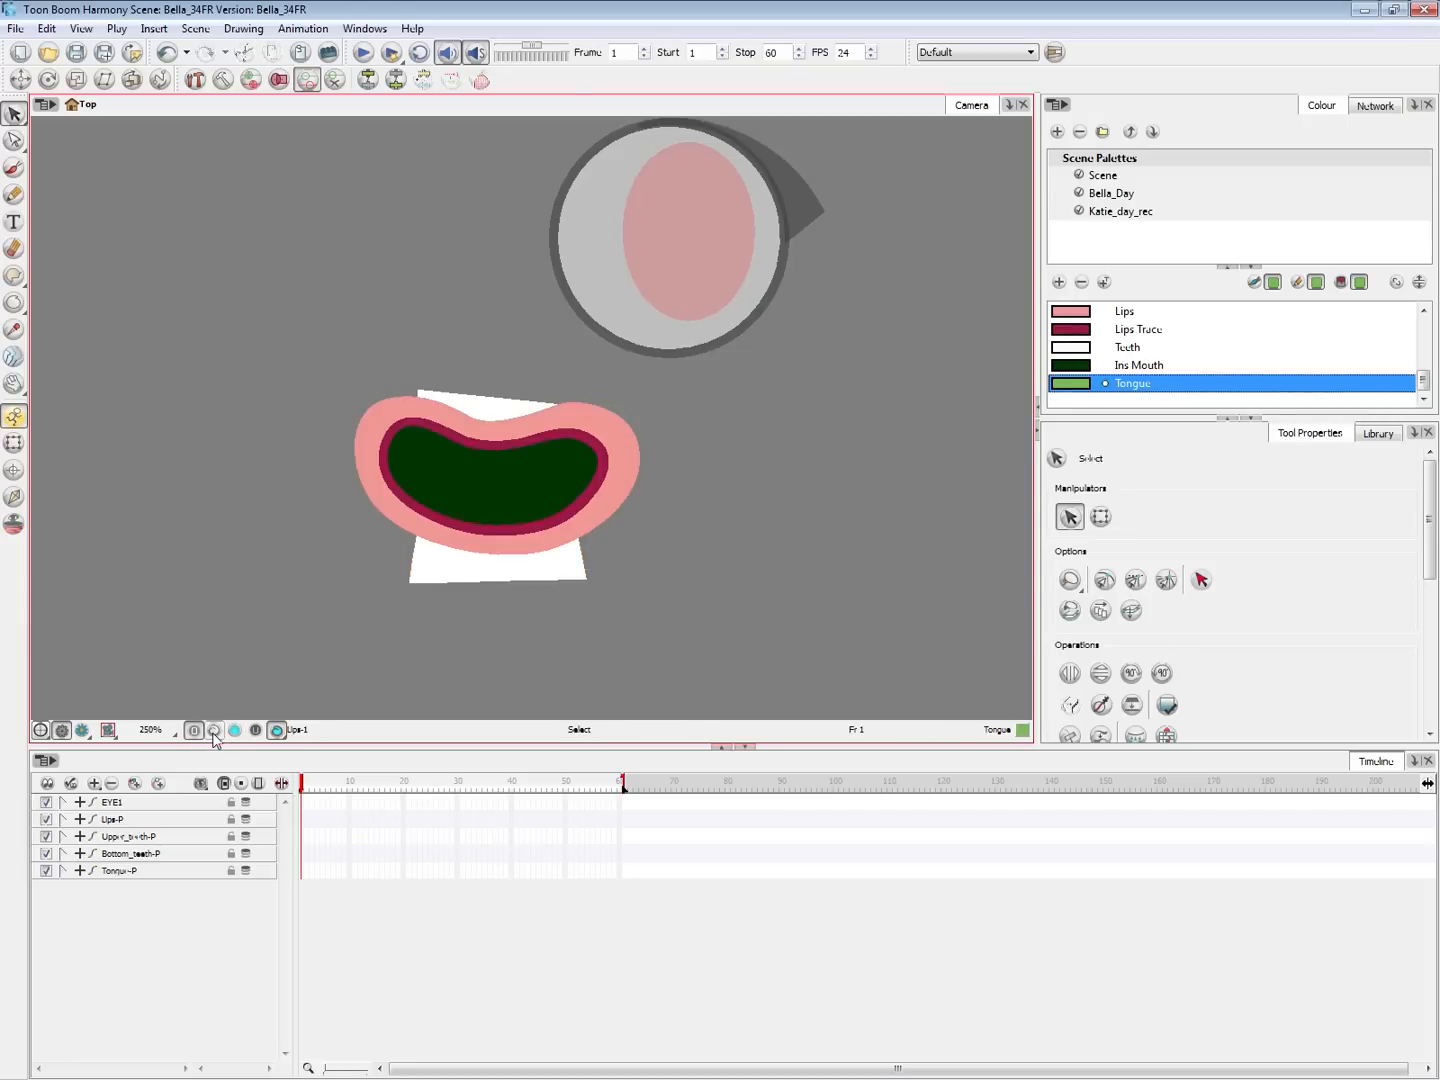
click(213, 733)
click(234, 732)
click(192, 732)
click(214, 732)
click(234, 732)
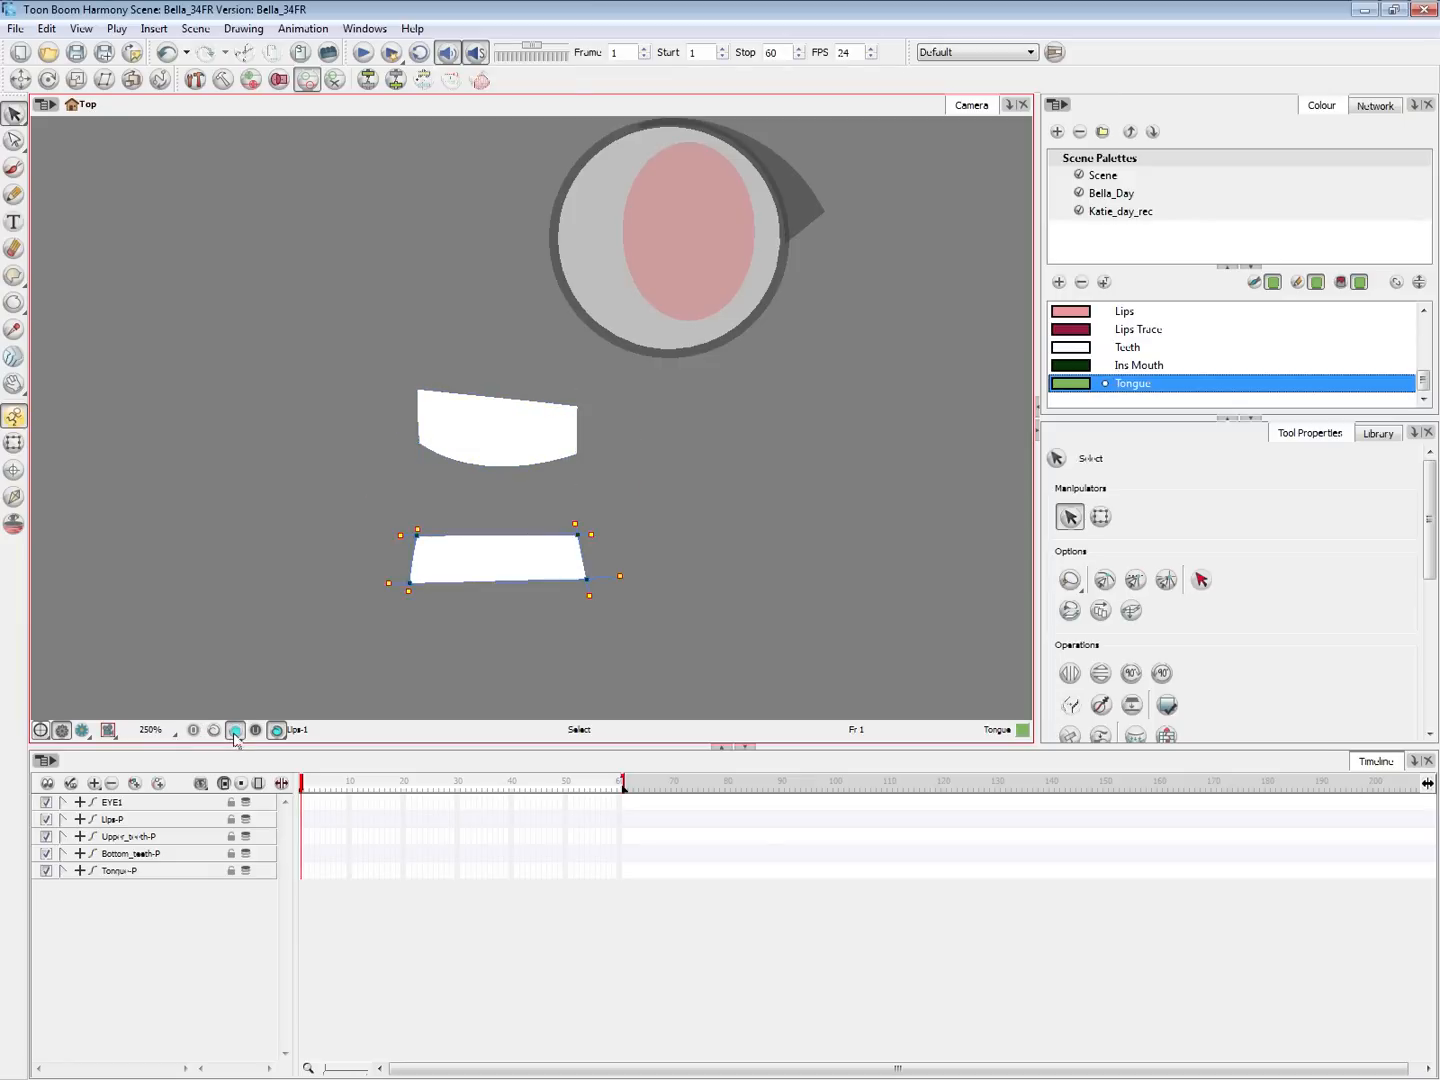
click(255, 731)
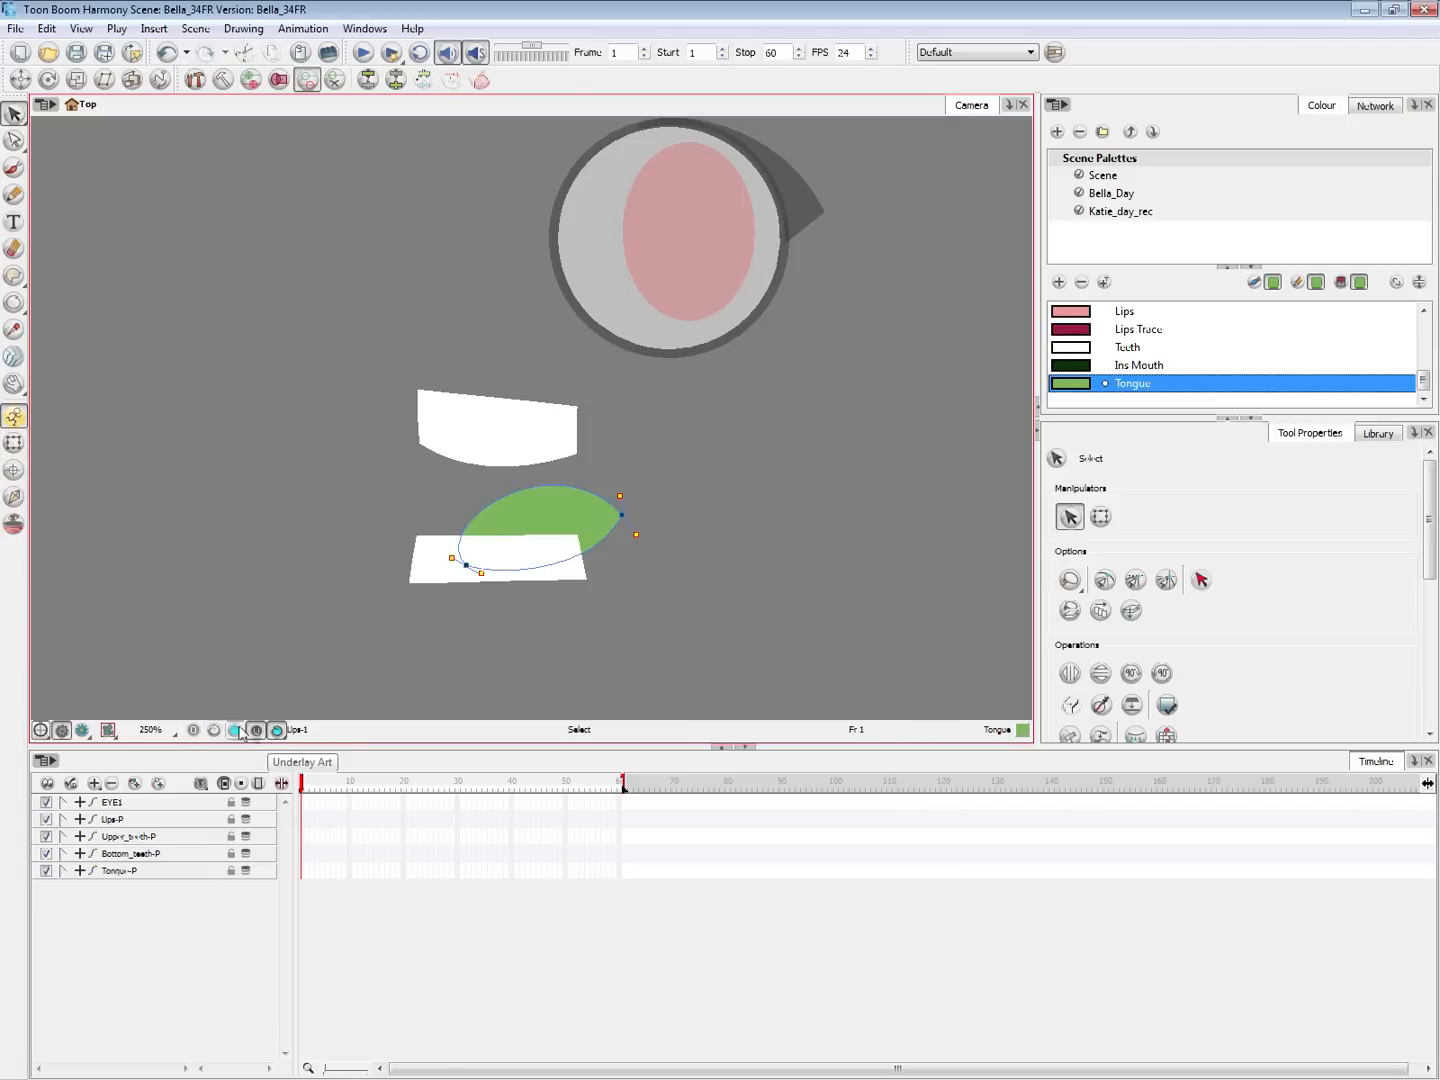
click(192, 731)
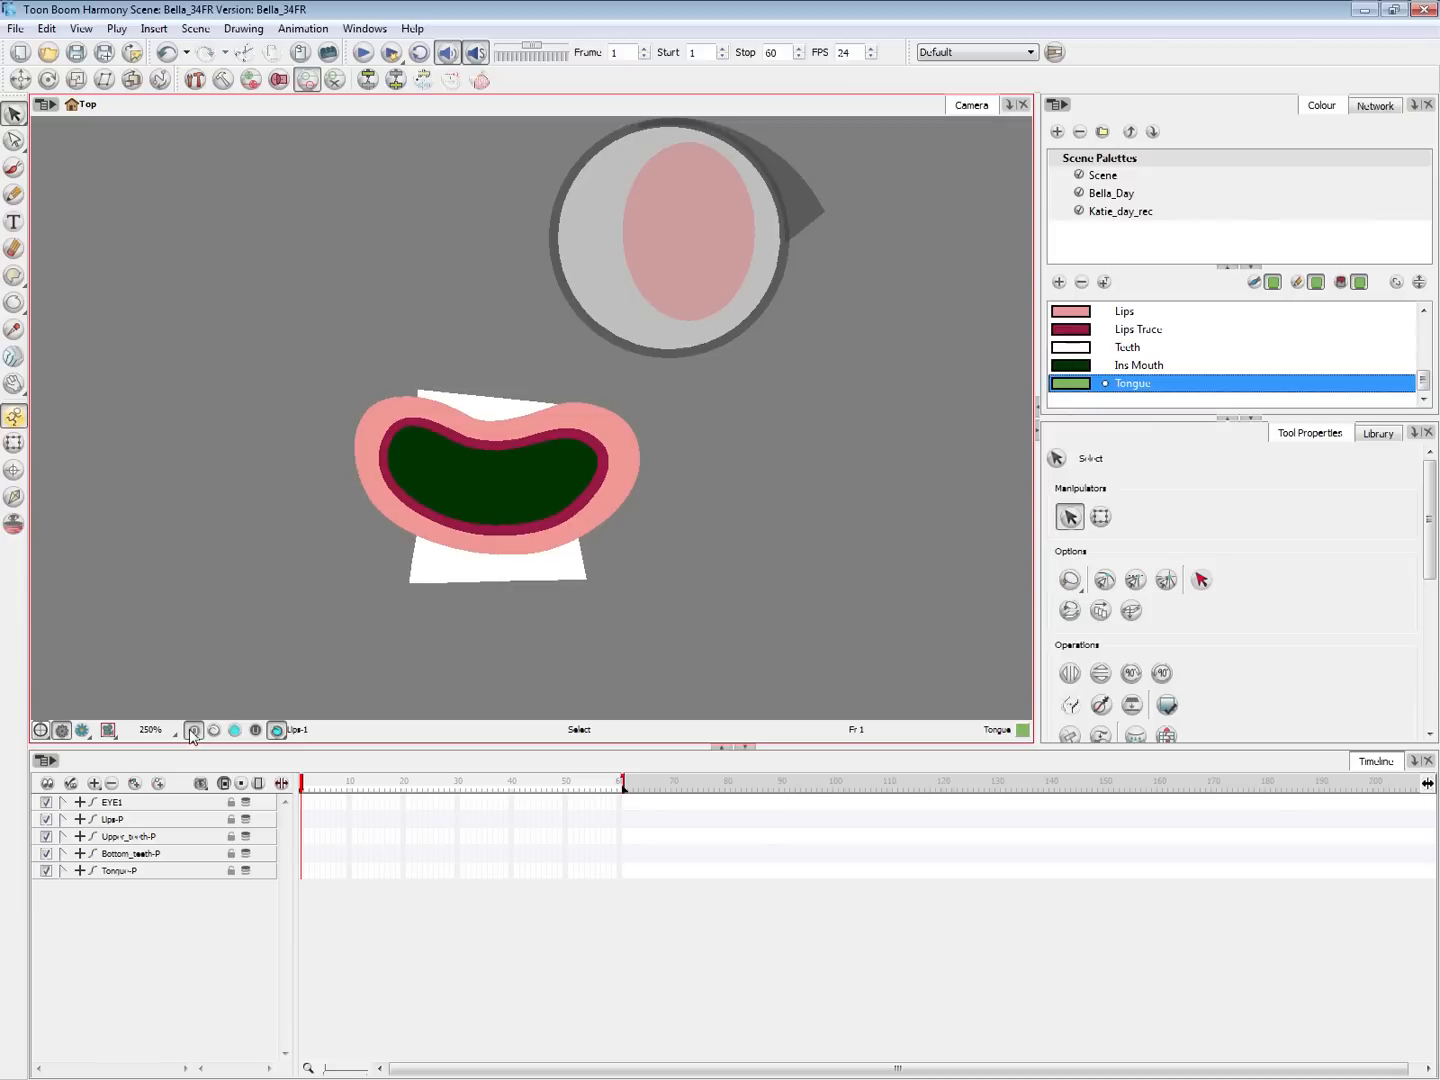
click(194, 731)
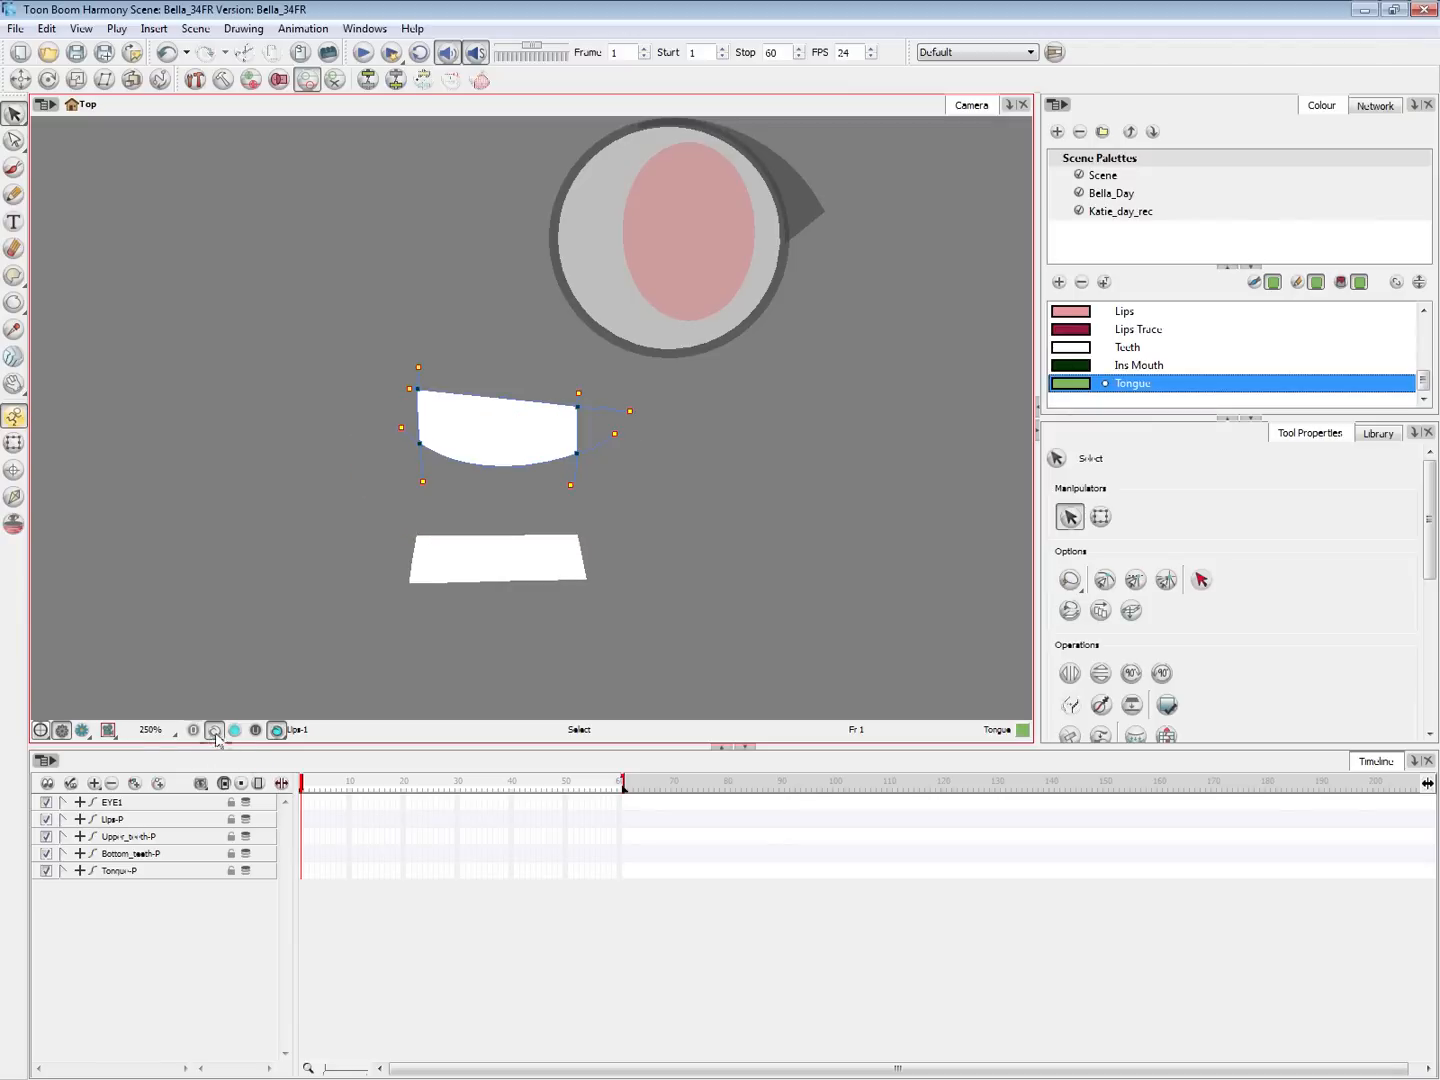
click(194, 731)
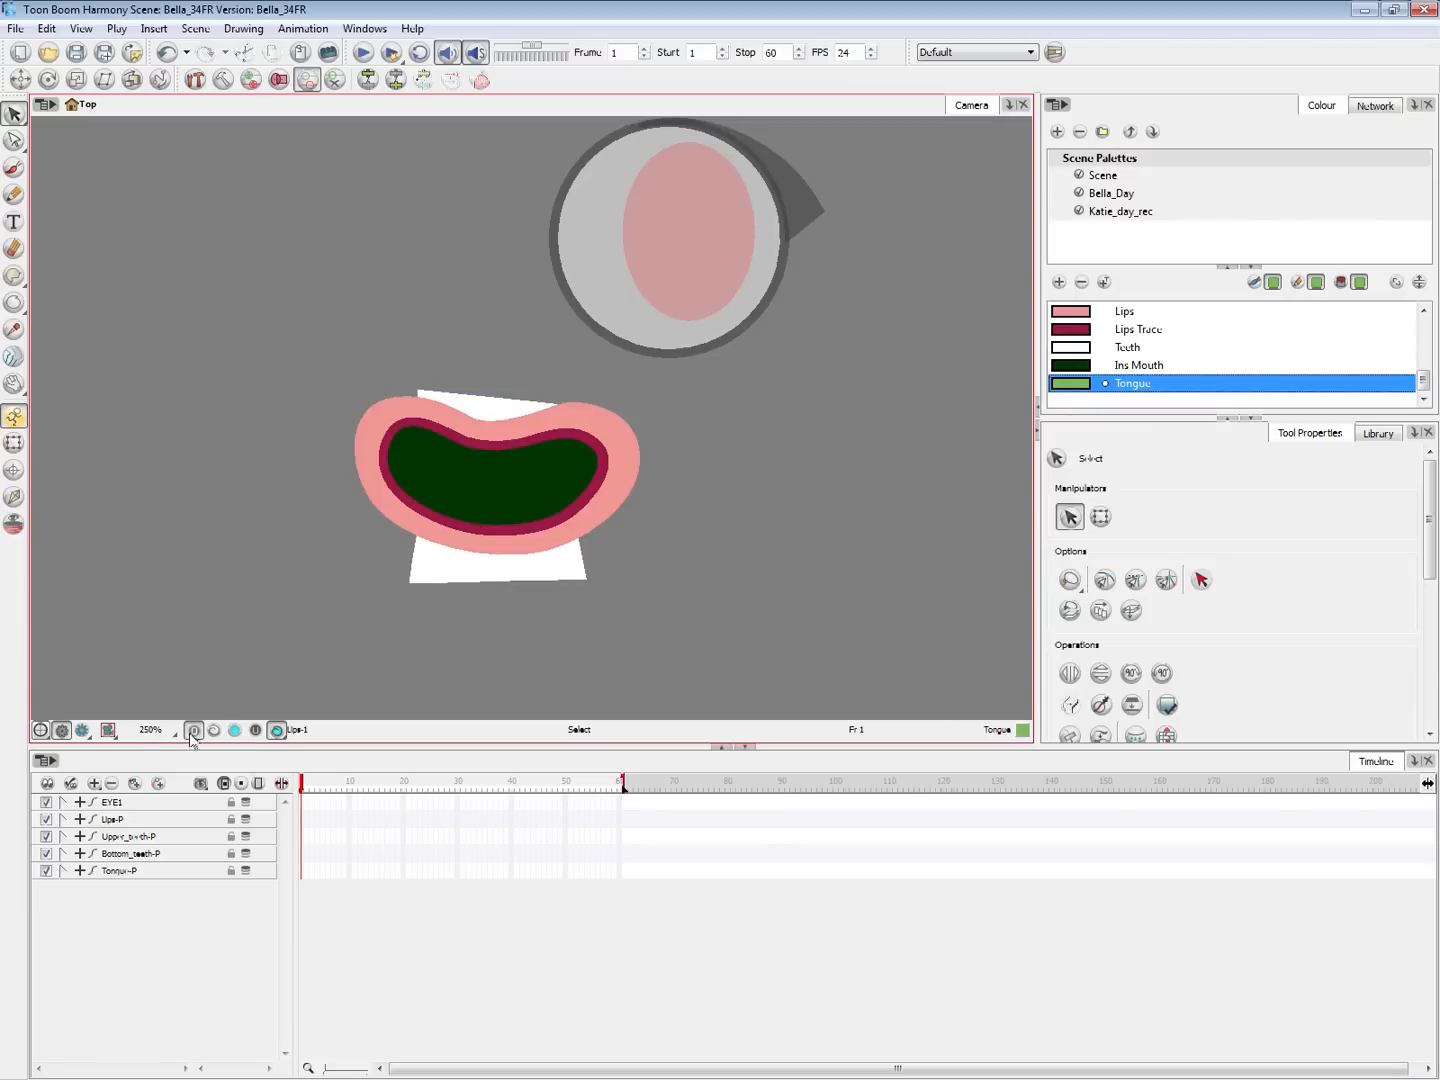
Try moving the lips sideways on the Overlay layer with the Select tool, and undo the move
click(617, 497)
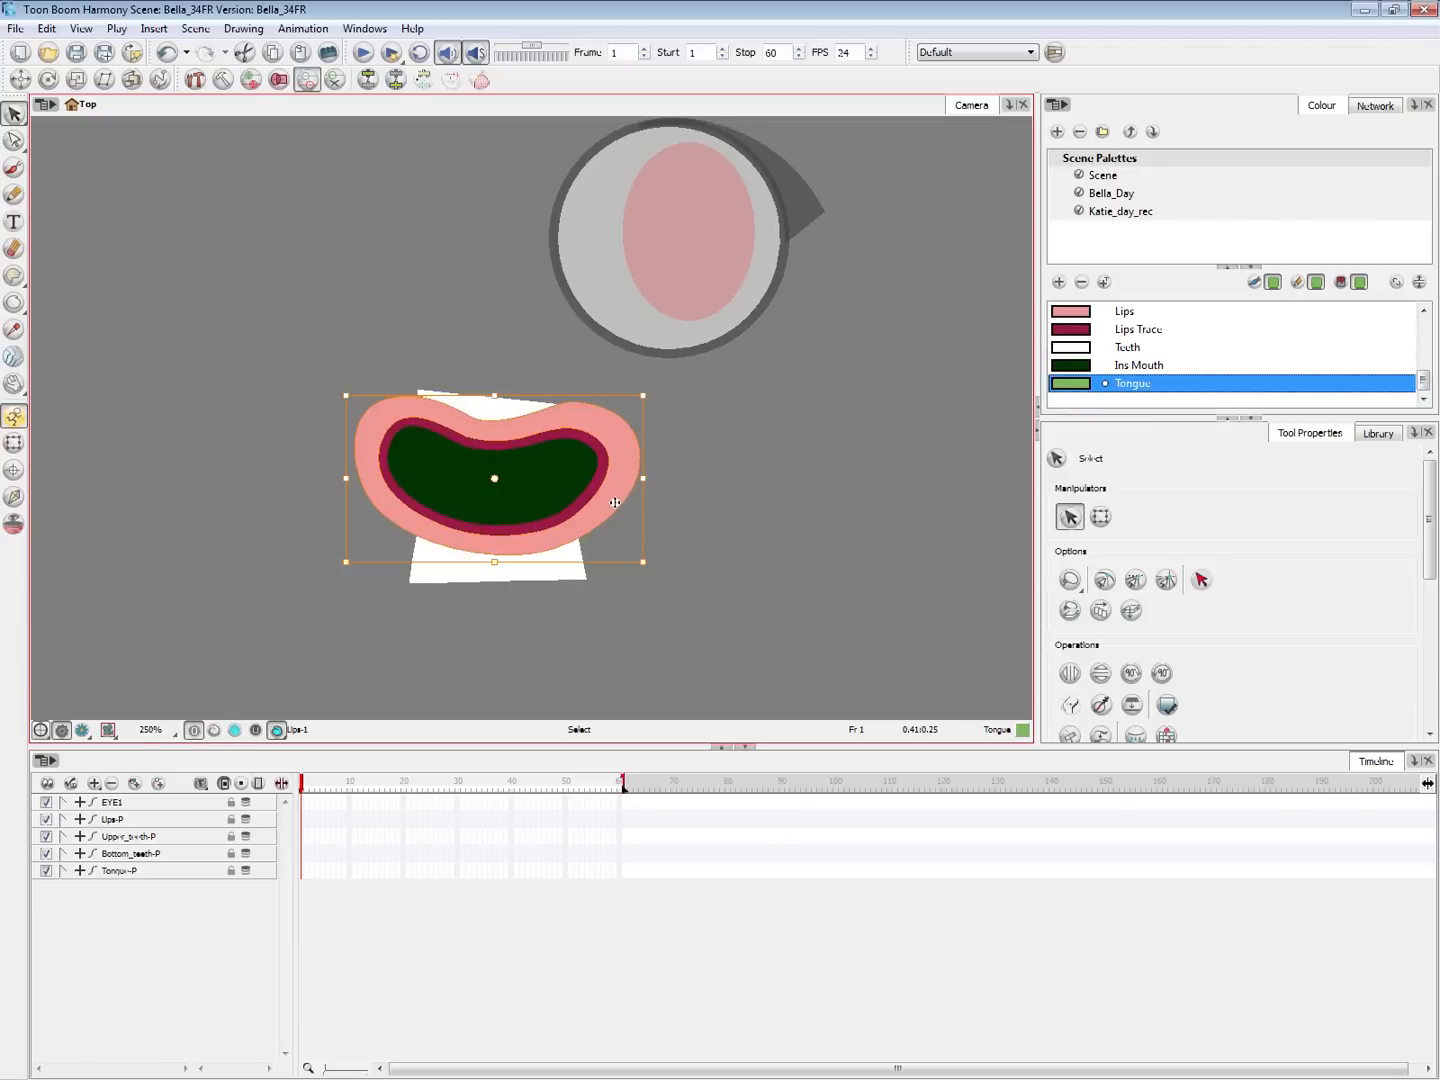
drag(615, 503, 749, 514)
key(ctrl+z)
Examine the Line Art, Colour Art, Underlay Art and Overlay layers one by one with the combined preview off
click(276, 732)
click(216, 733)
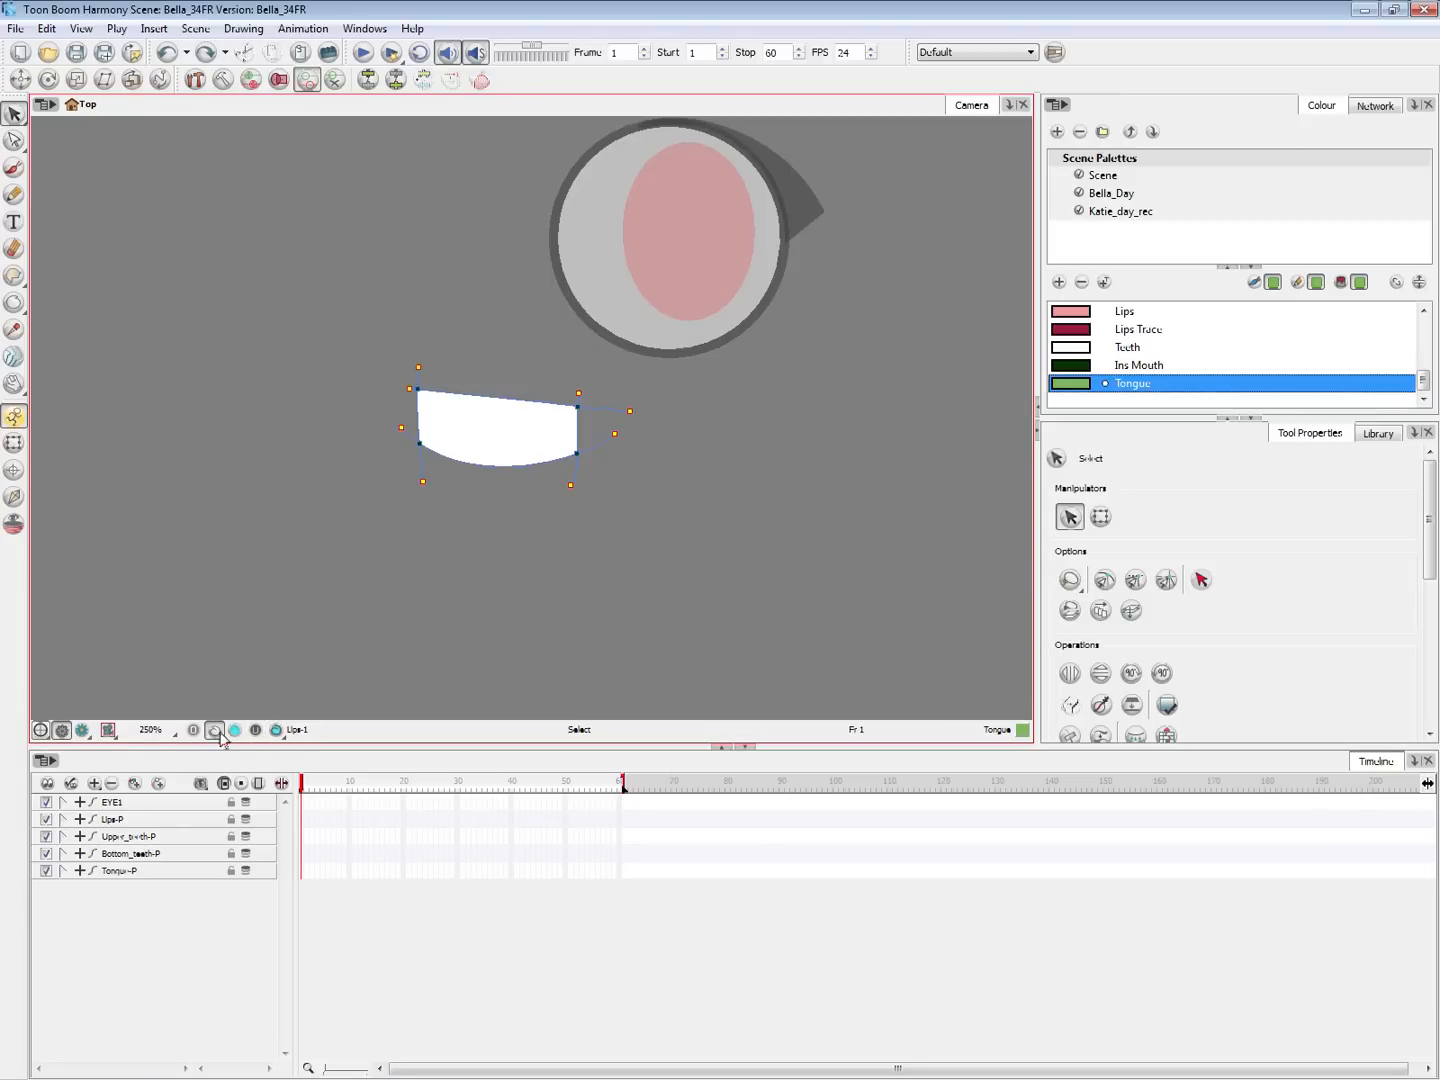
click(239, 732)
click(257, 733)
click(195, 733)
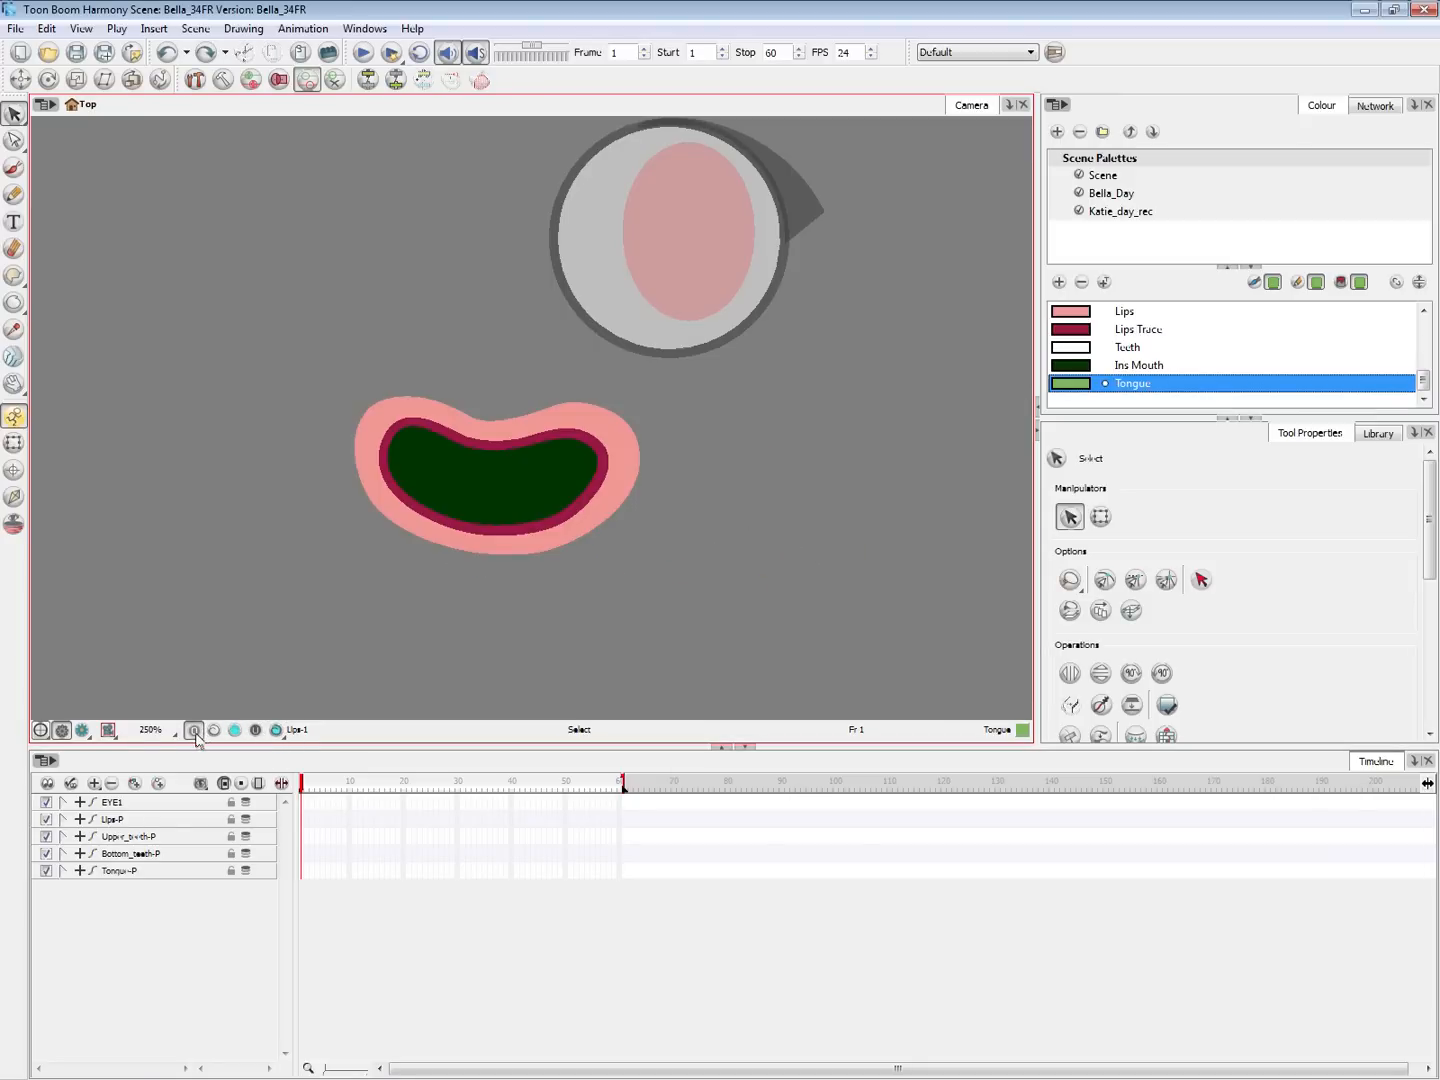
Compare the mouth parts on each art layer with the combined art layer preview on, and switch the preview off
click(277, 732)
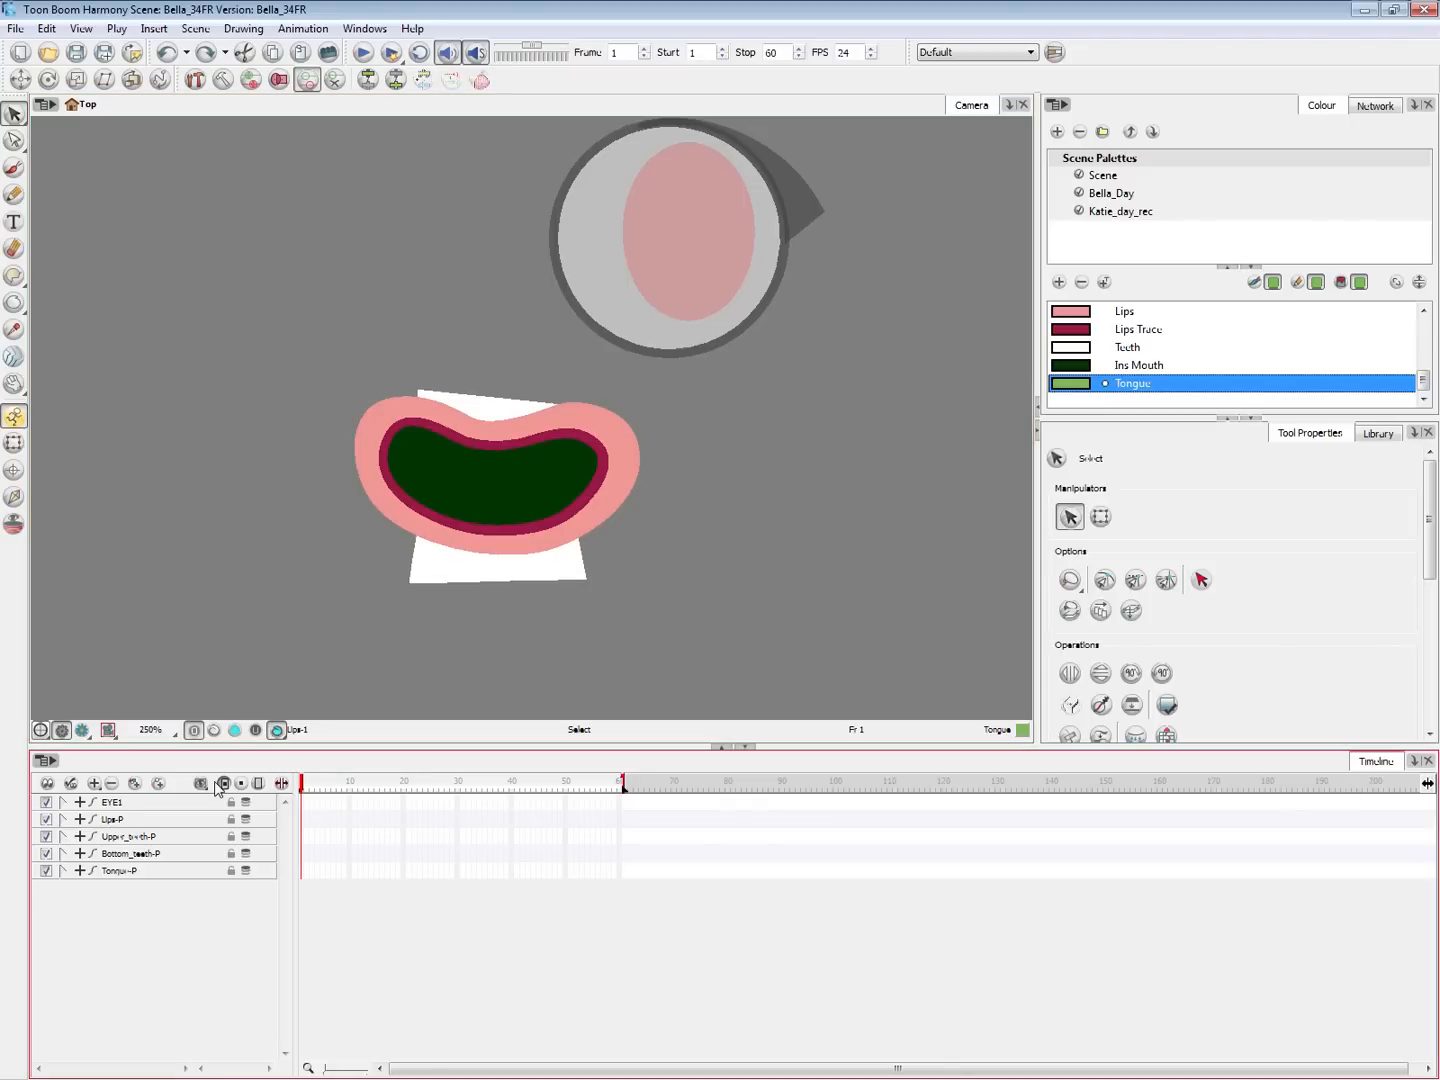
click(204, 738)
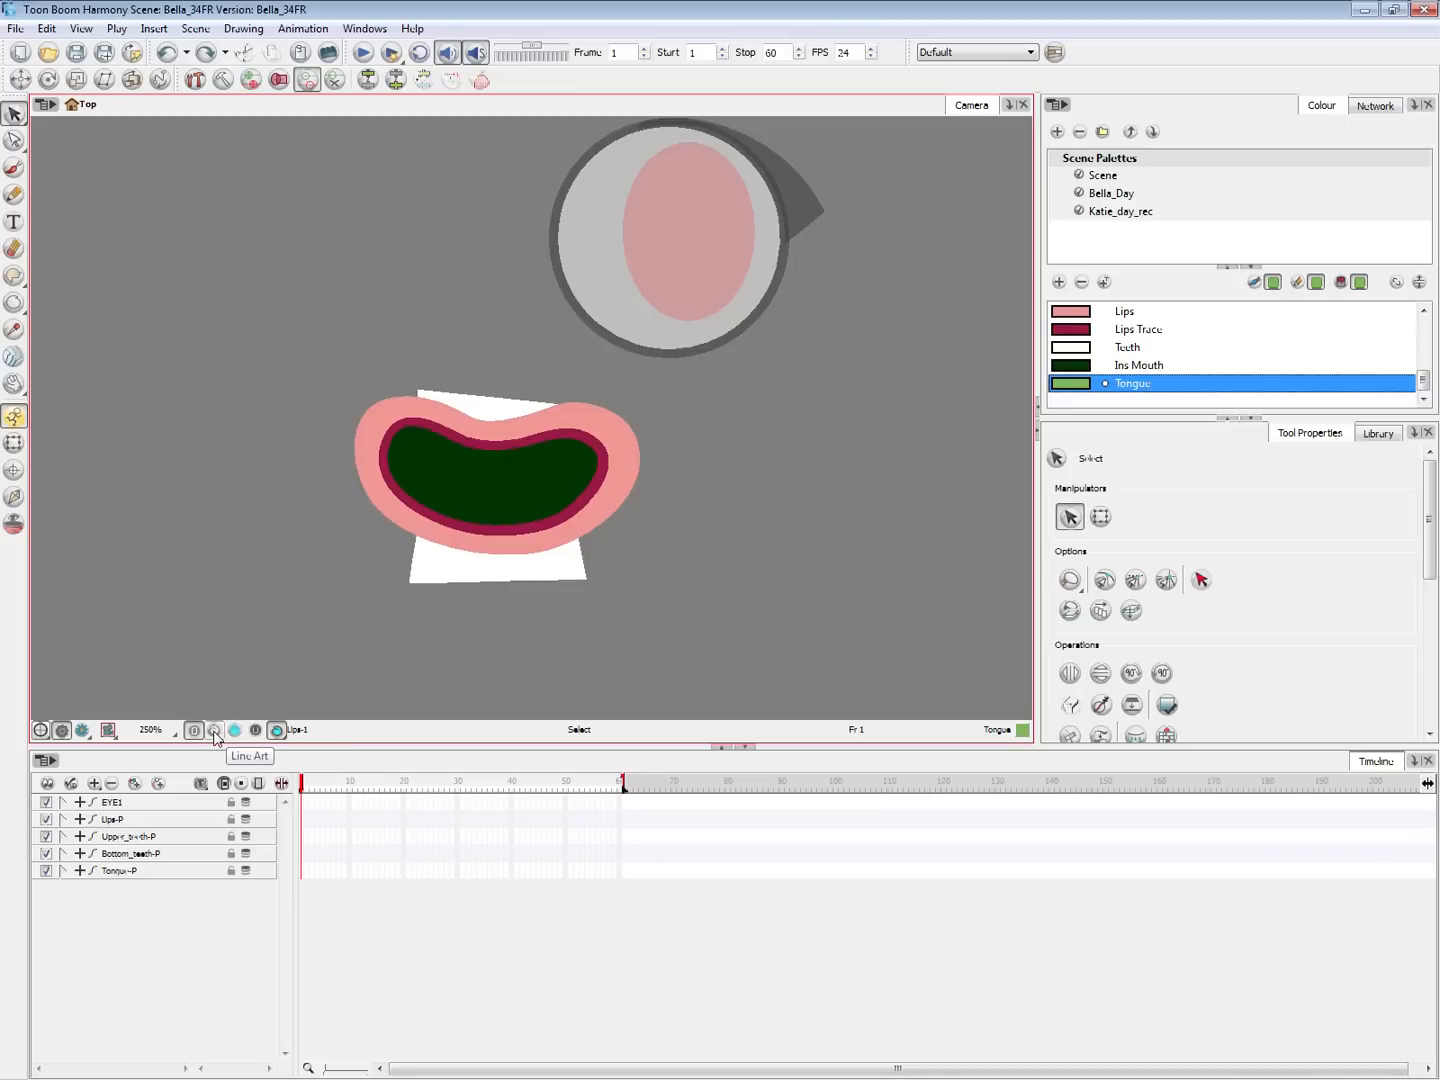
click(214, 733)
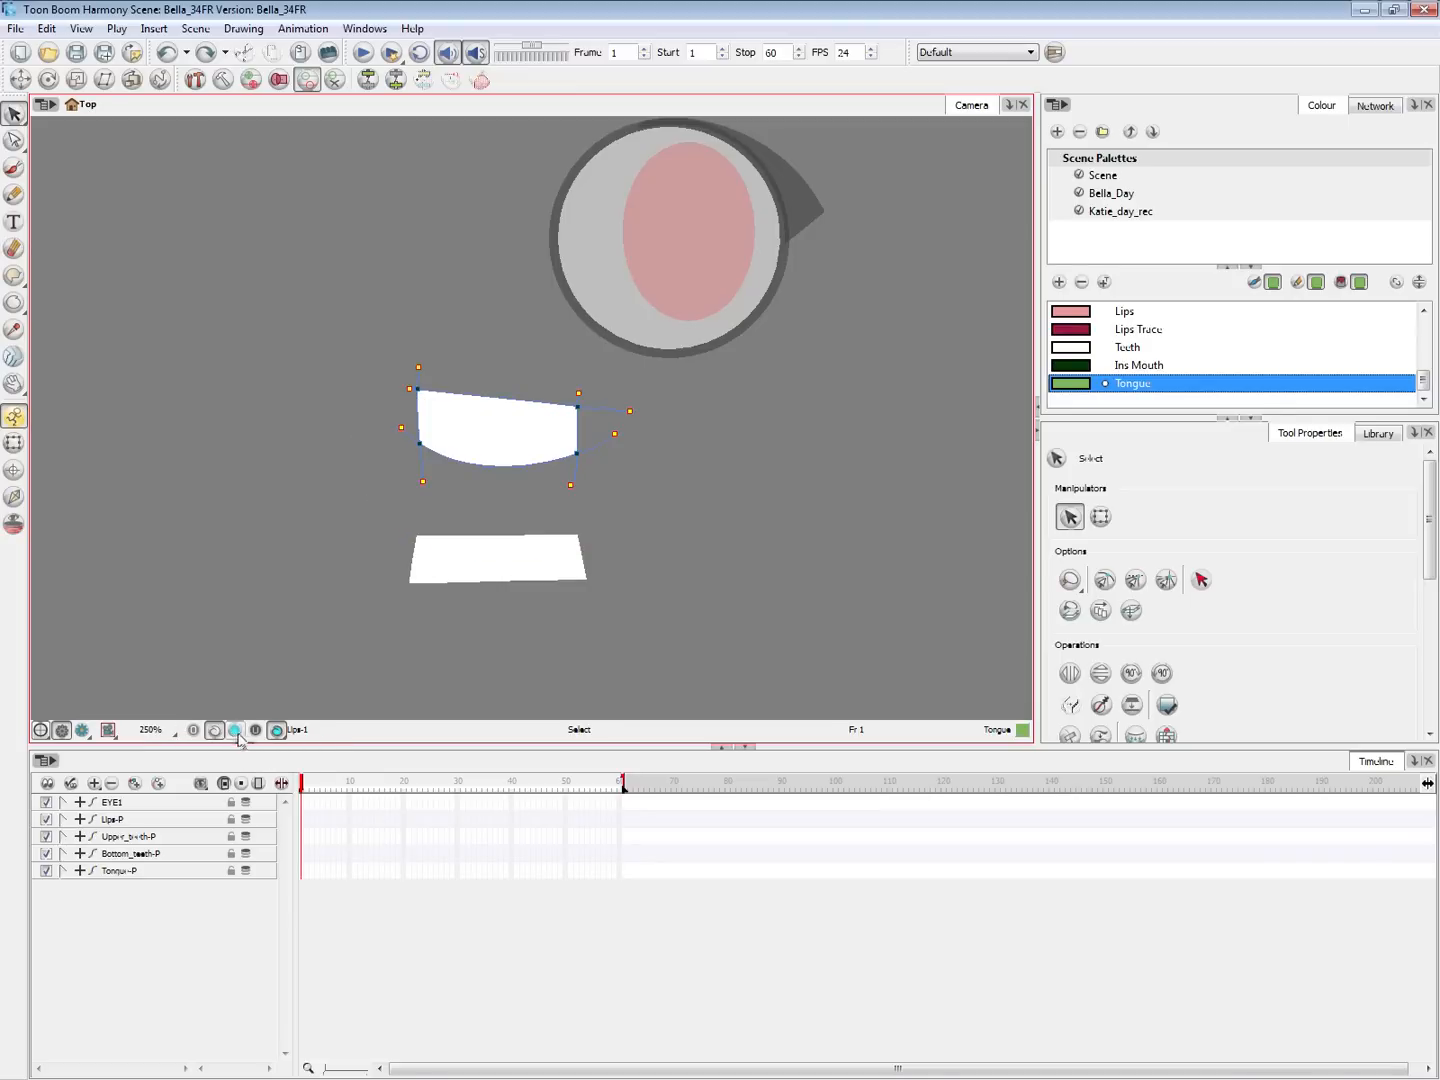
click(236, 733)
click(252, 734)
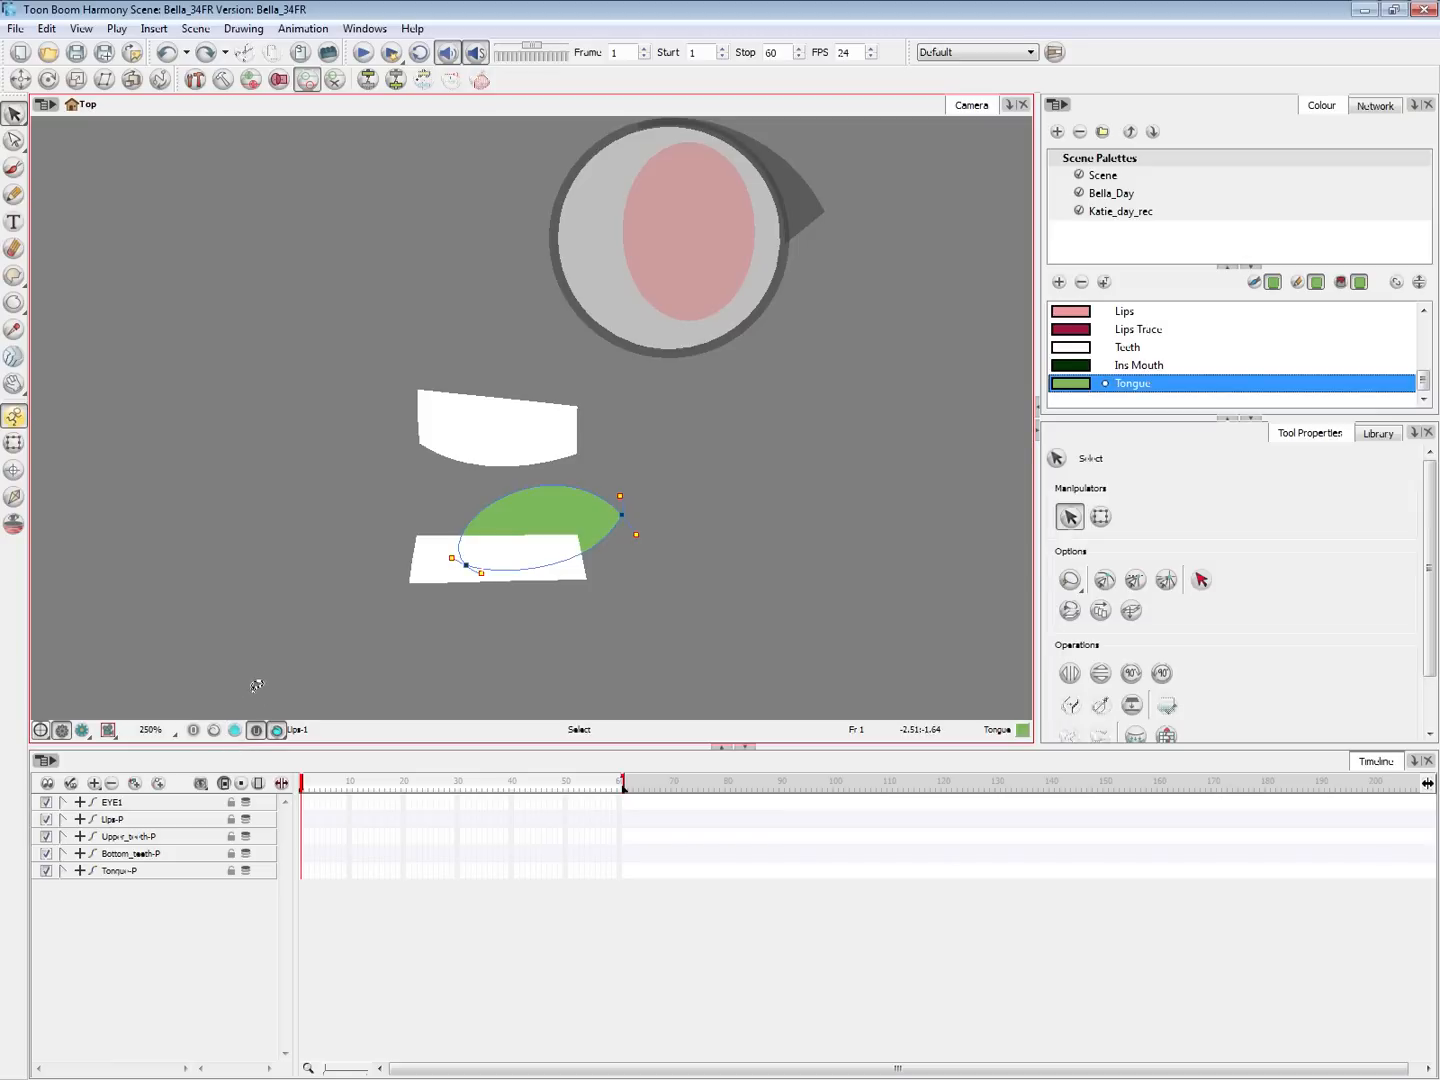
click(194, 731)
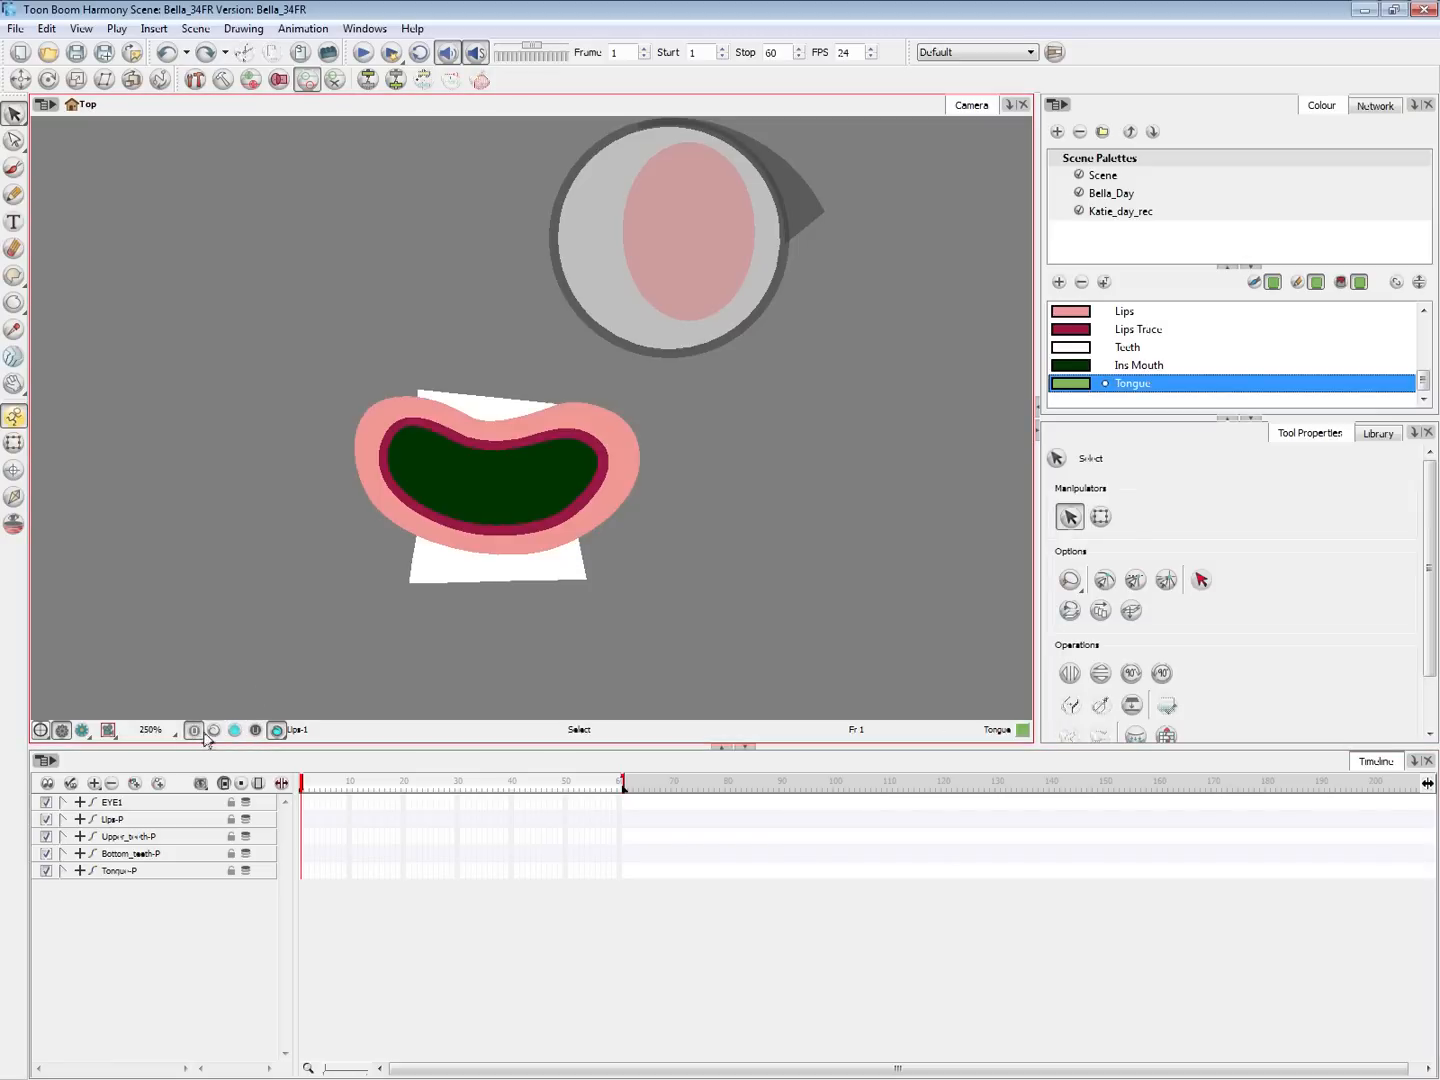
click(213, 731)
click(276, 731)
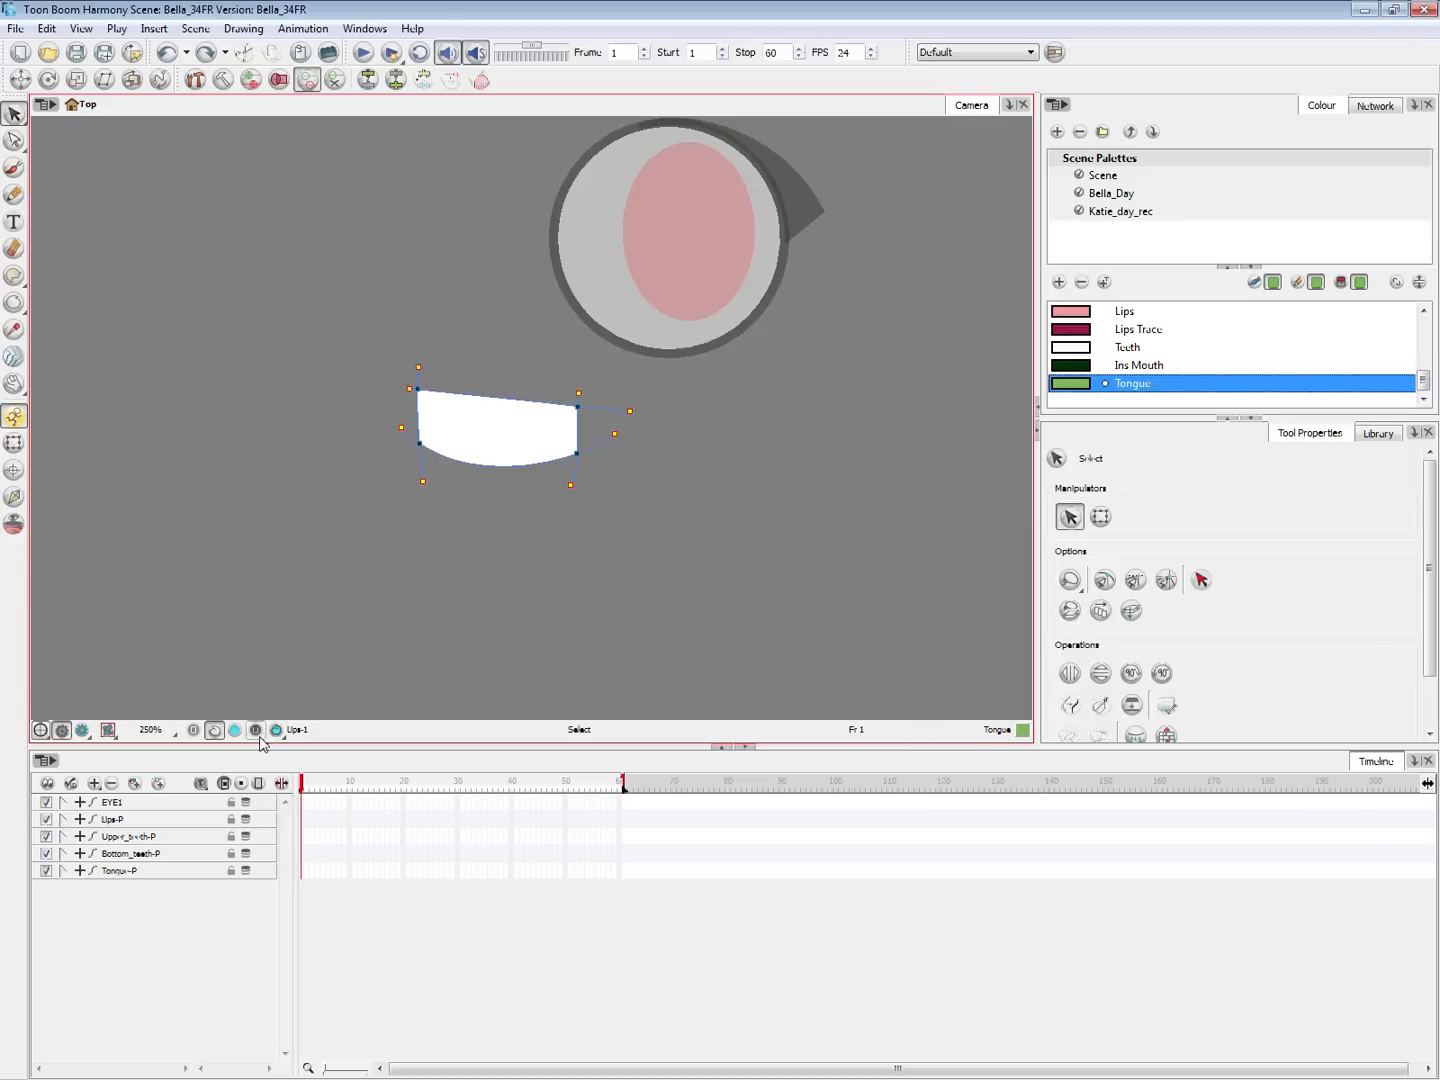
Try shifting the upper teeth slightly inside the mouth with the Transform tool, and undo the move
click(14, 443)
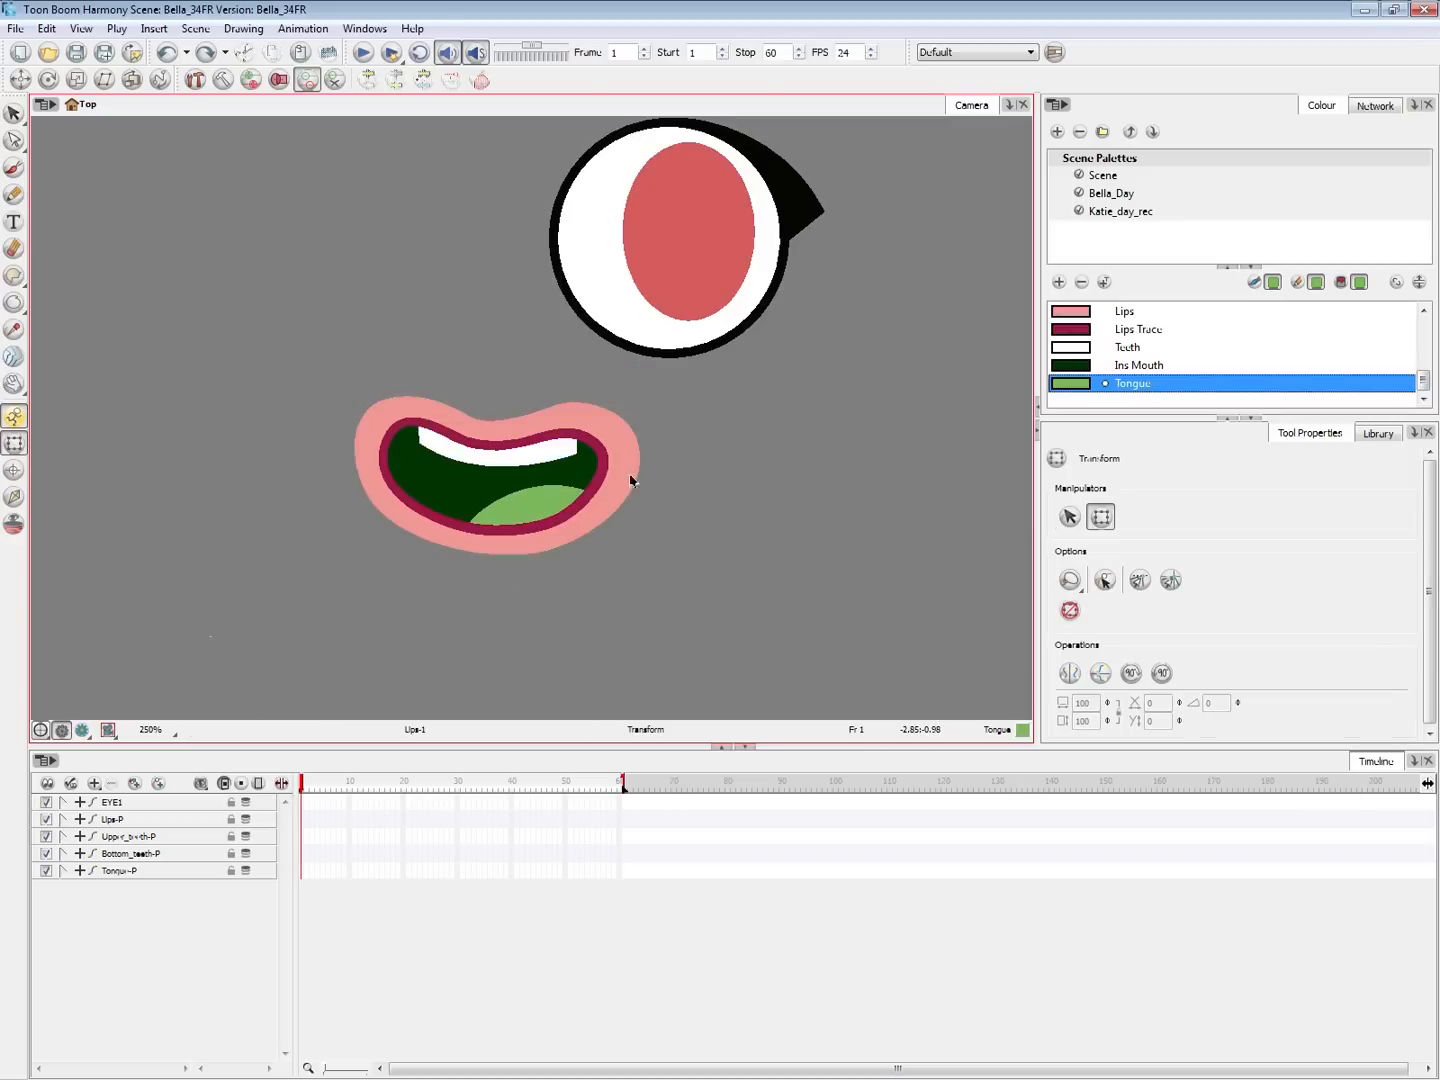
key(alt+Tab)
click(1112, 399)
mouse_move(502, 480)
mouse_down()
mouse_move(520, 460)
mouse_move(501, 422)
mouse_move(499, 475)
mouse_up()
click(721, 481)
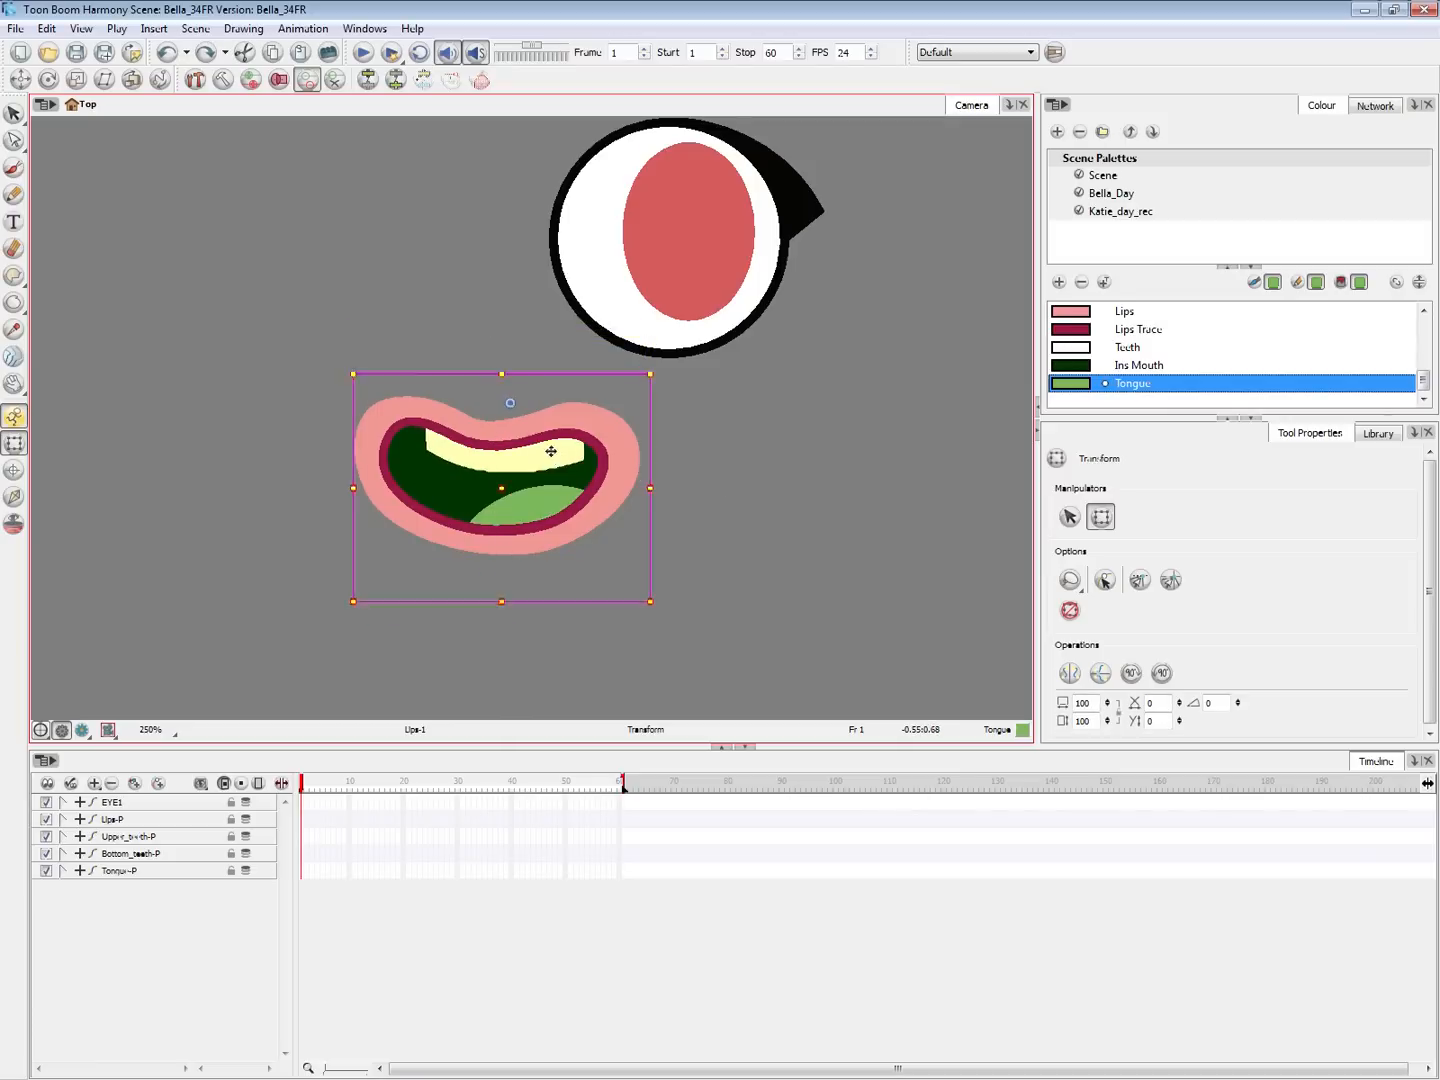
click(713, 476)
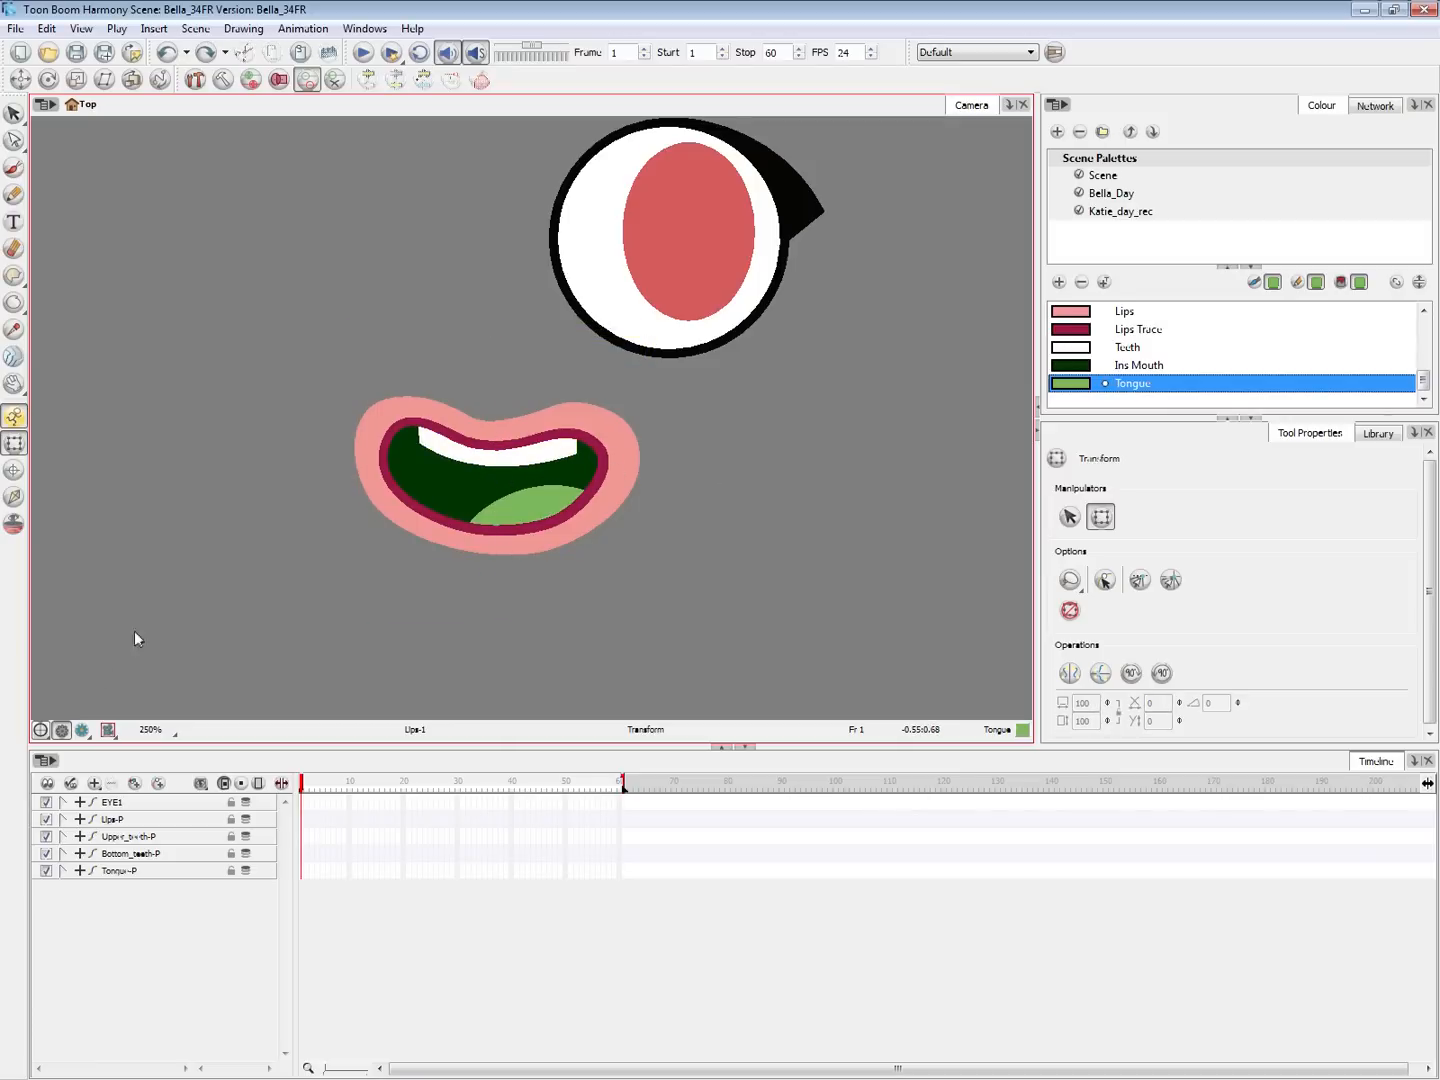
Examine the edges of the masked teeth and tongue against the lips in the rendered Camera view
click(82, 732)
scroll(583, 497, up, 4)
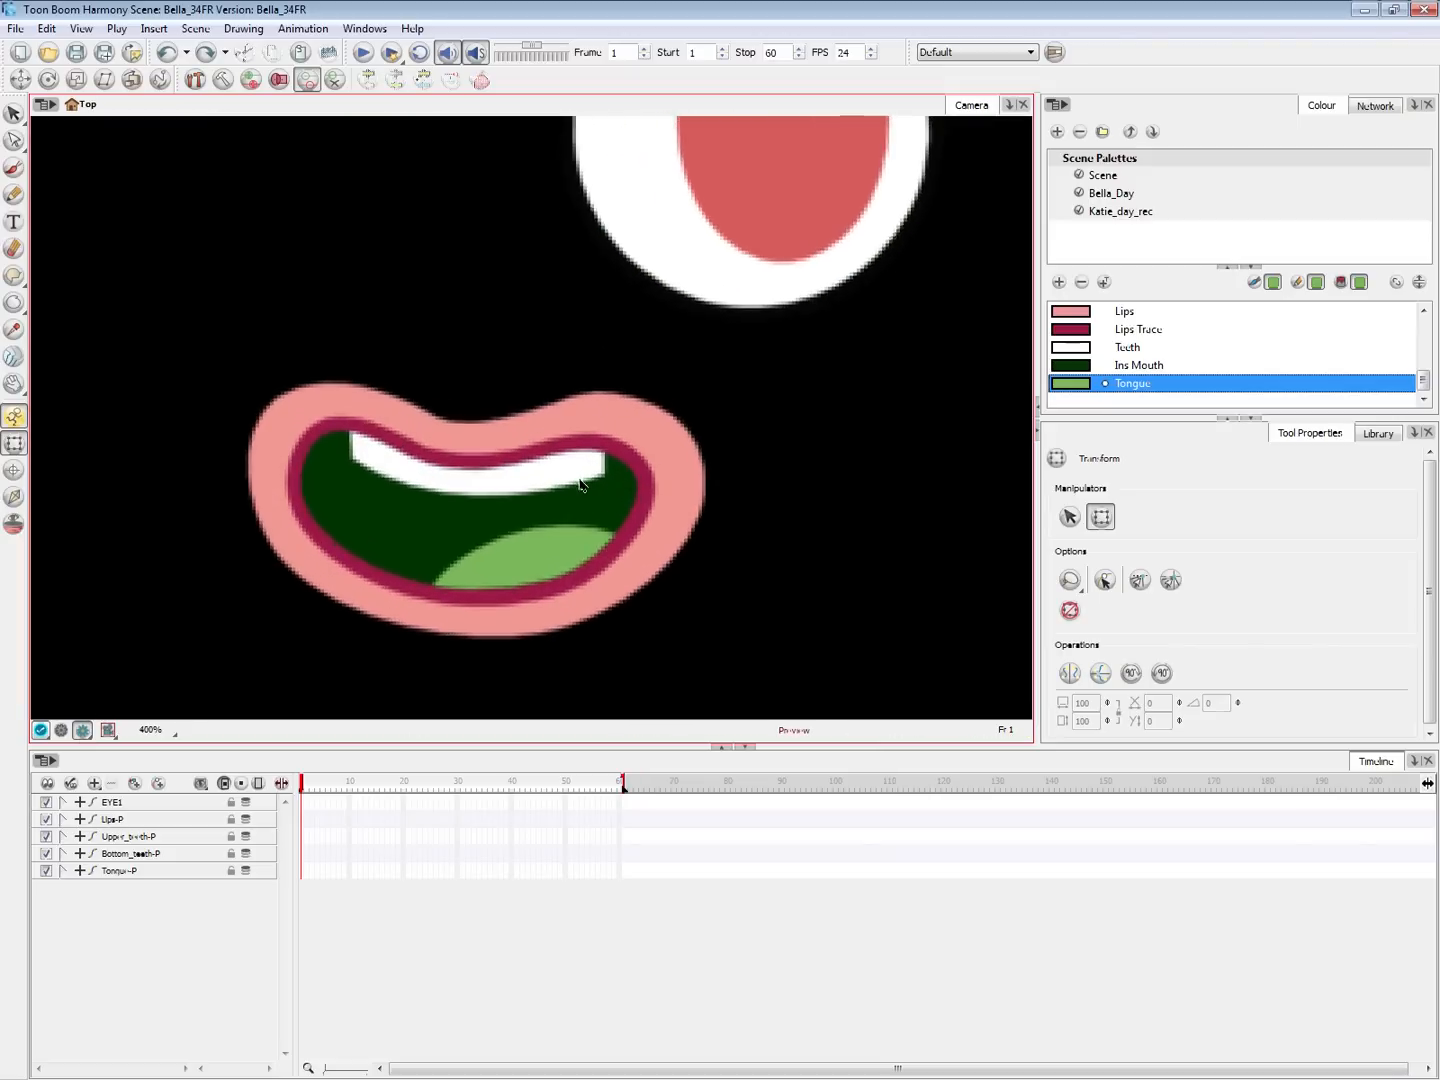
click(600, 497)
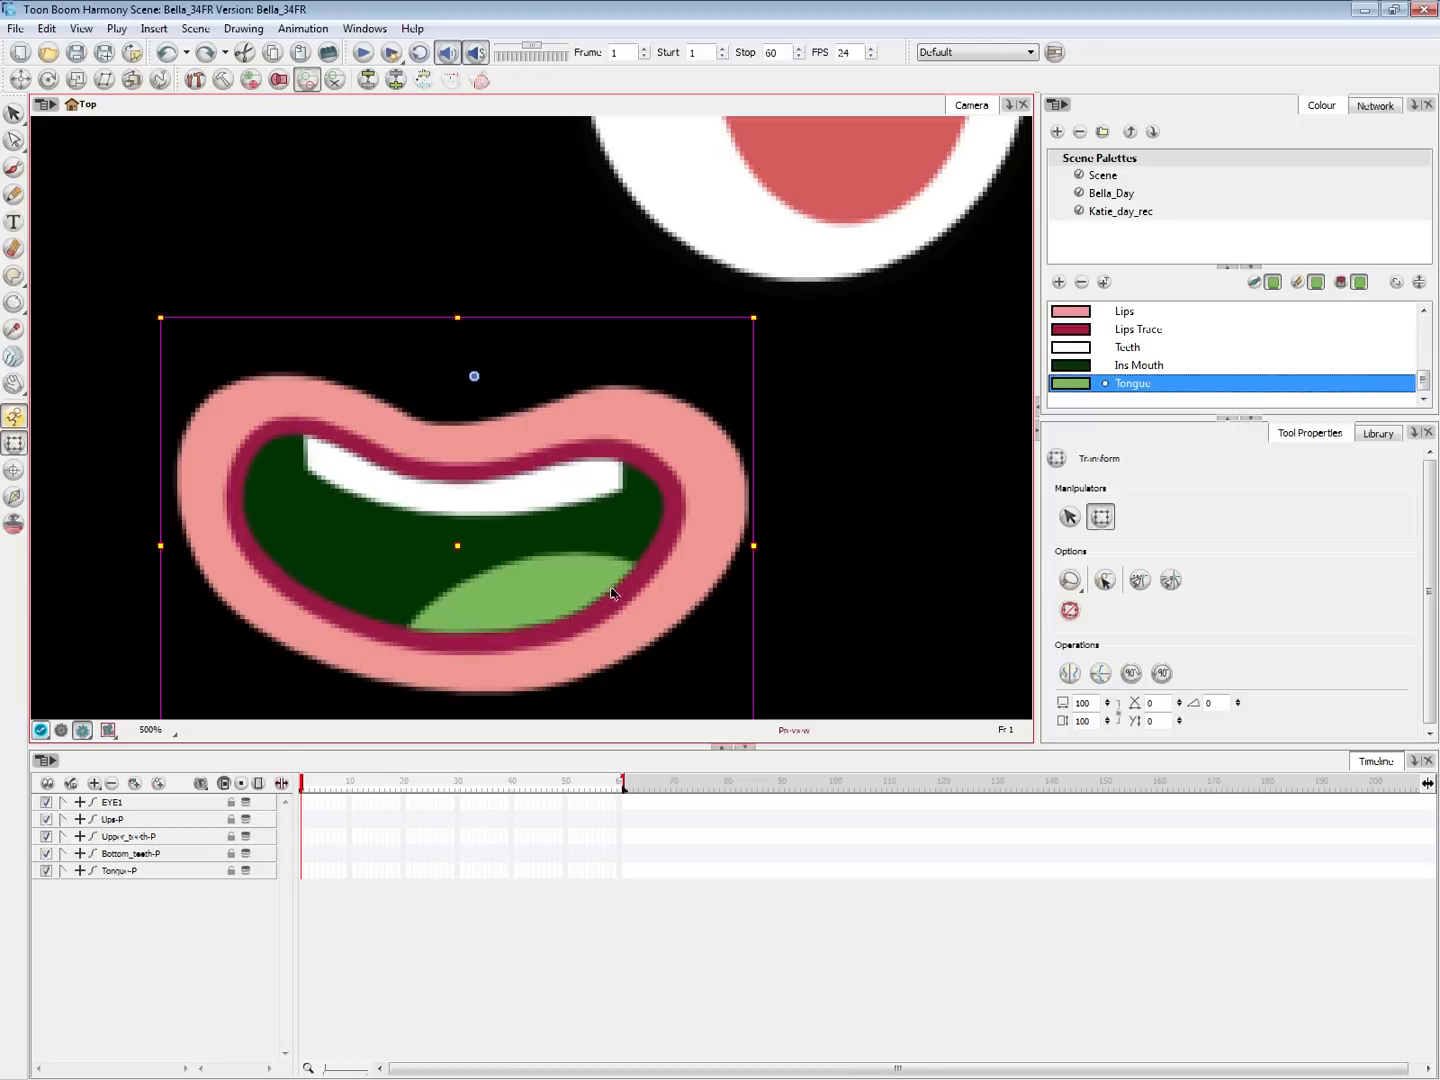
scroll(618, 579, down, 5)
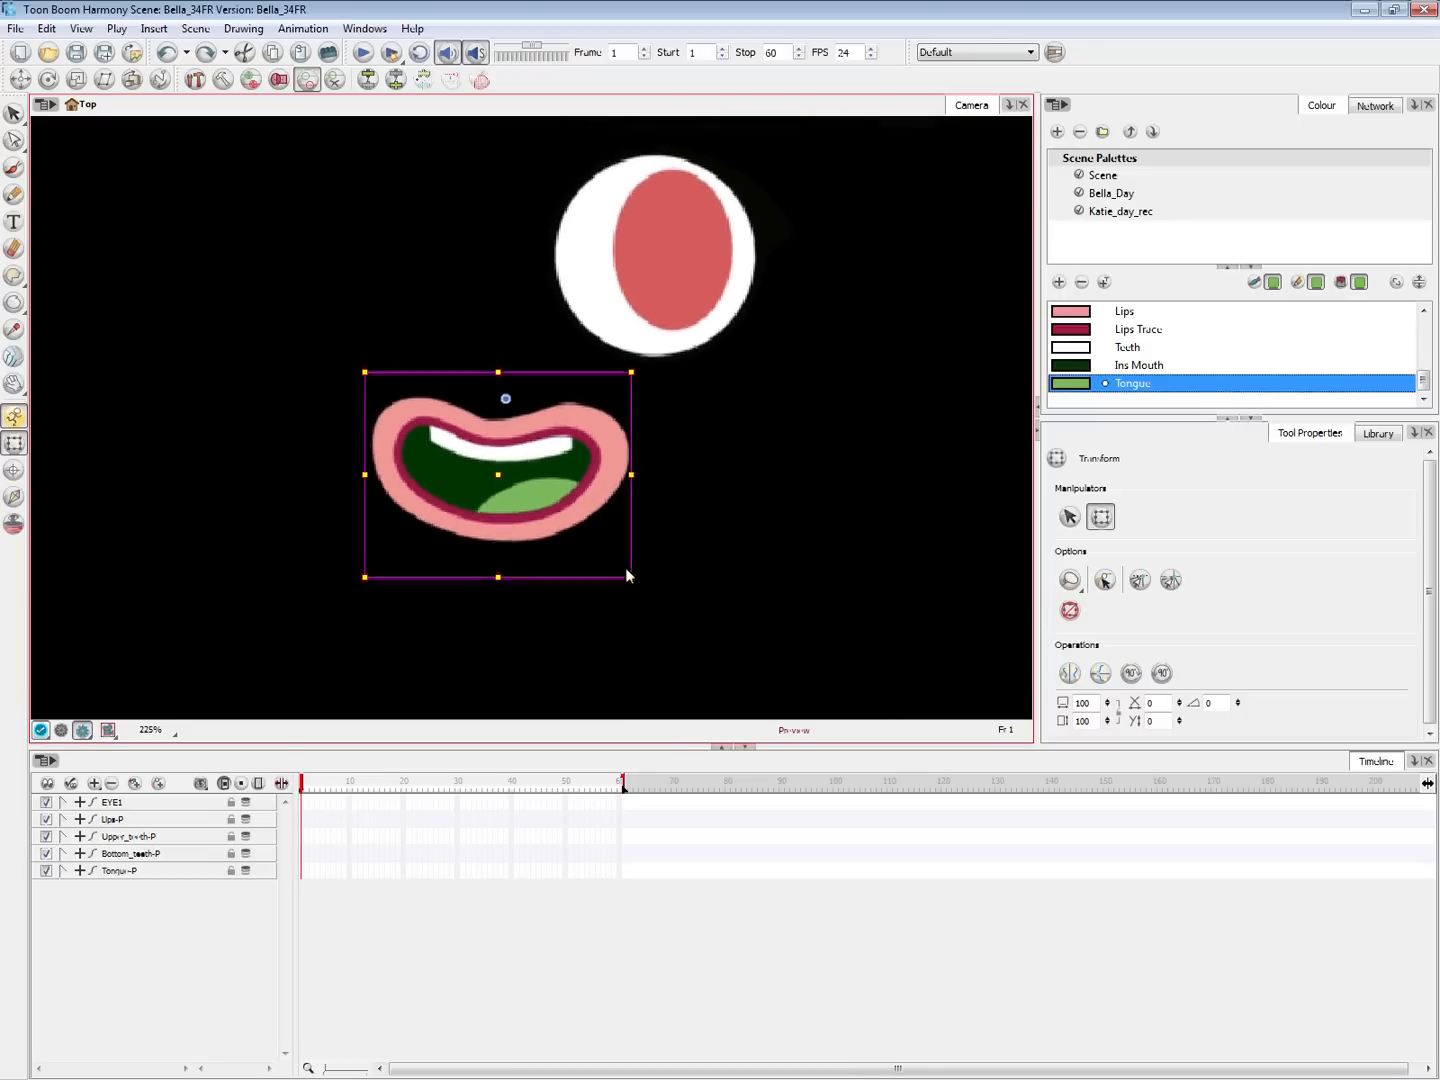
scroll(625, 576, down, 2)
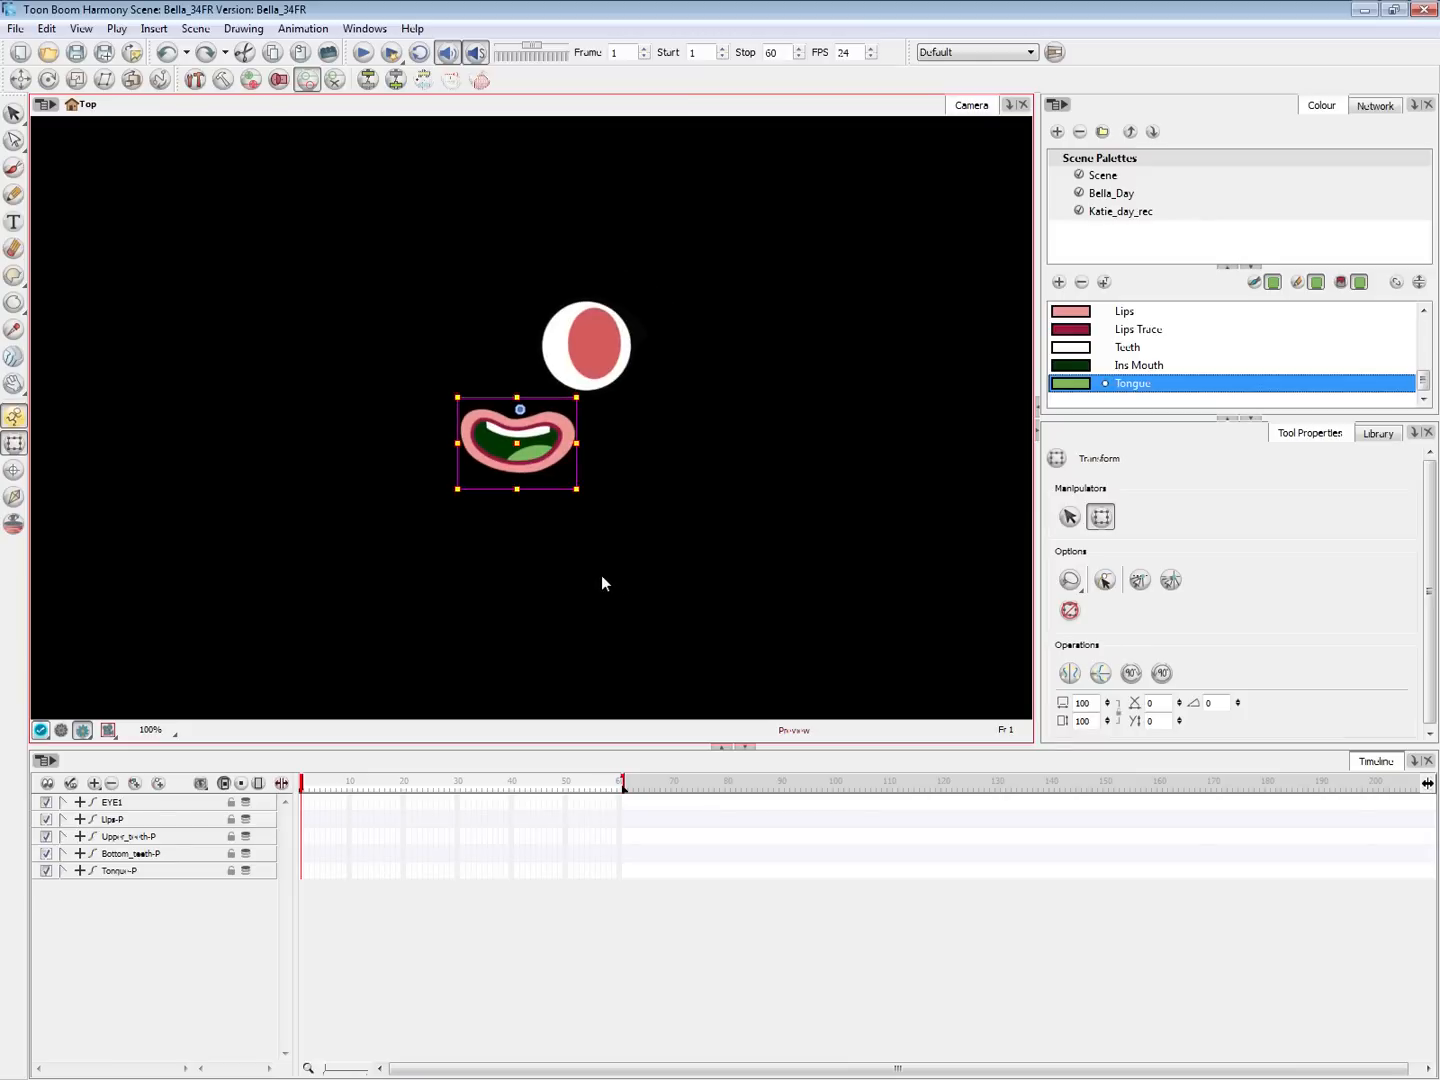
Try moving the pupil sideways within the eye in the rendered view, and undo the move
click(604, 362)
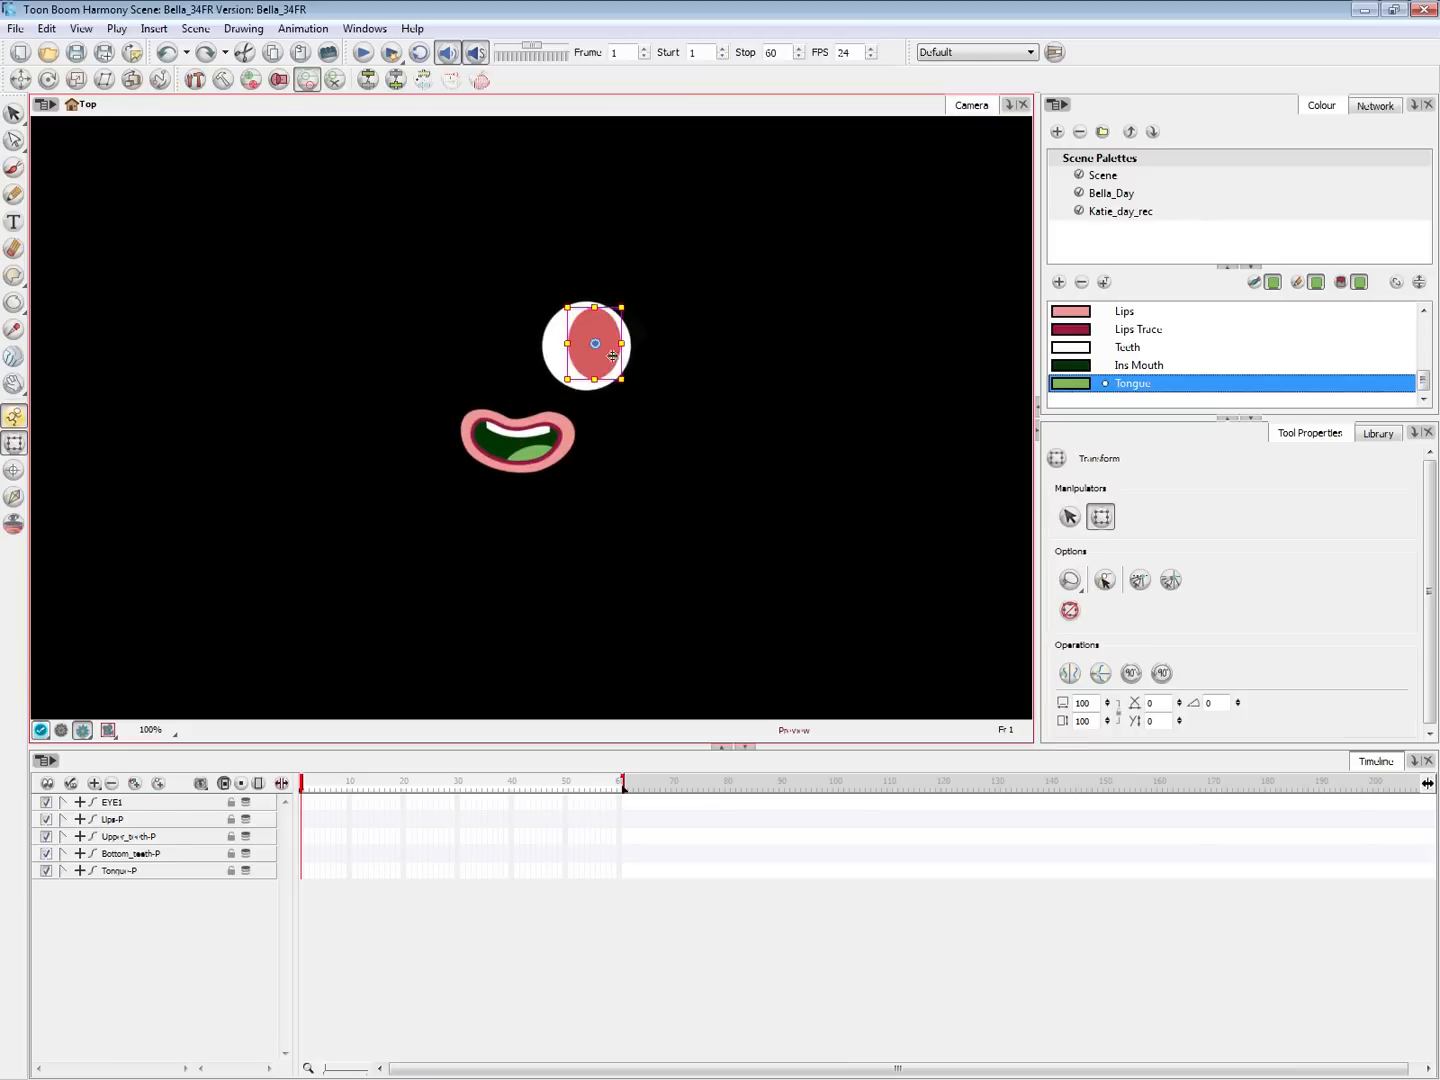
drag(626, 360, 633, 361)
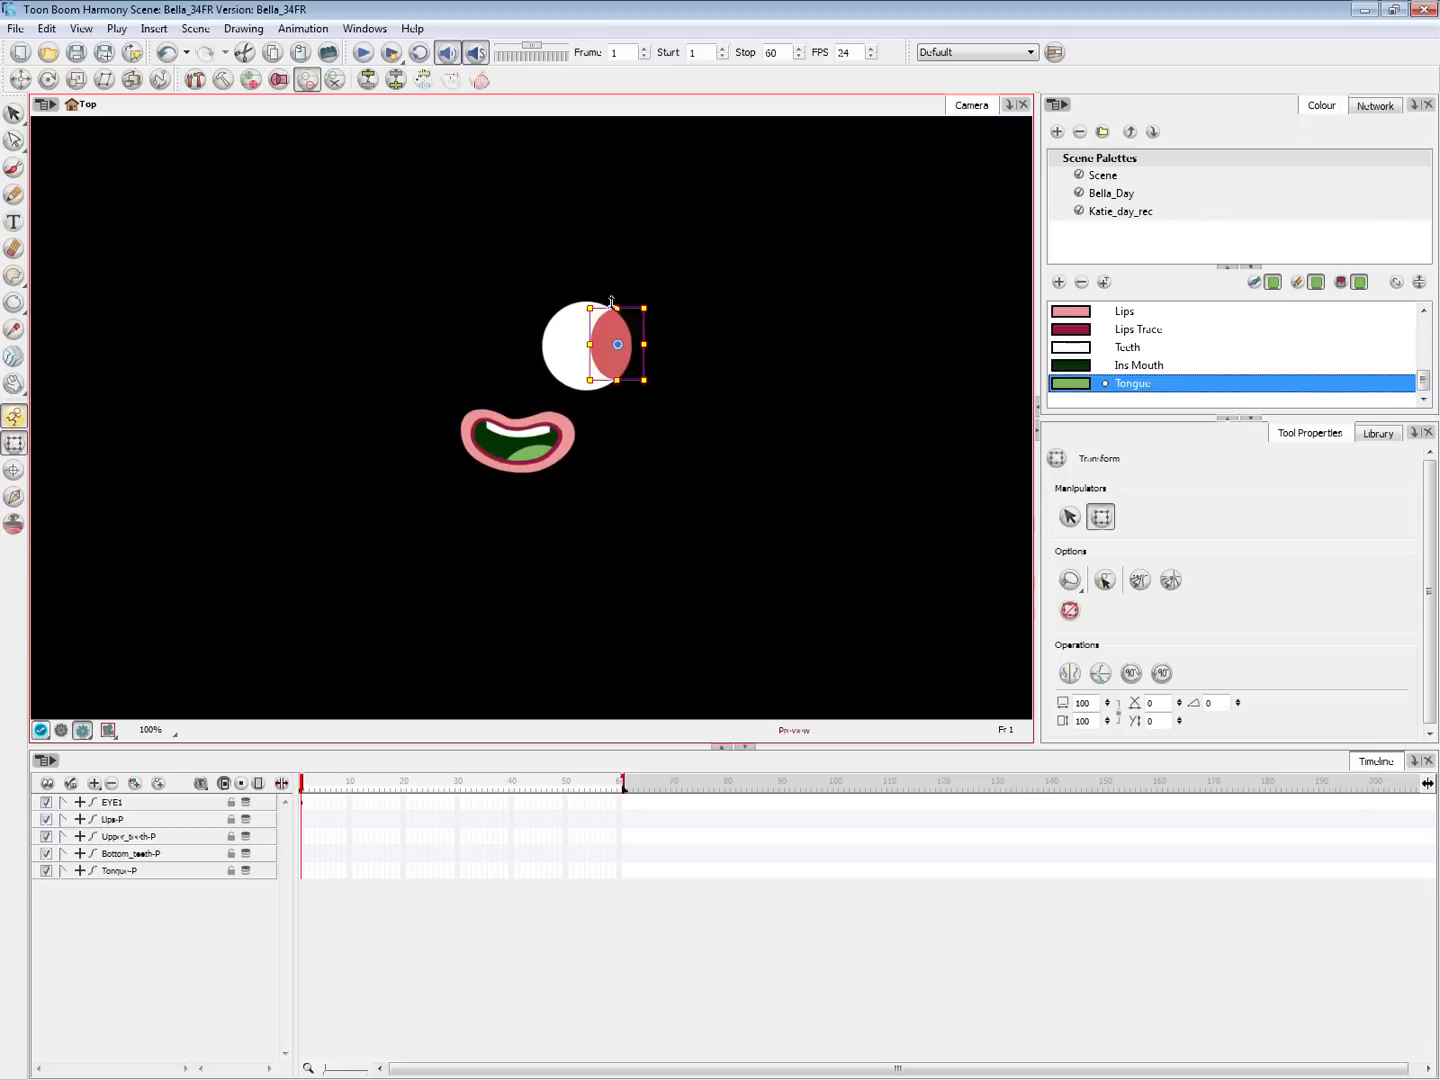
key(ctrl+z)
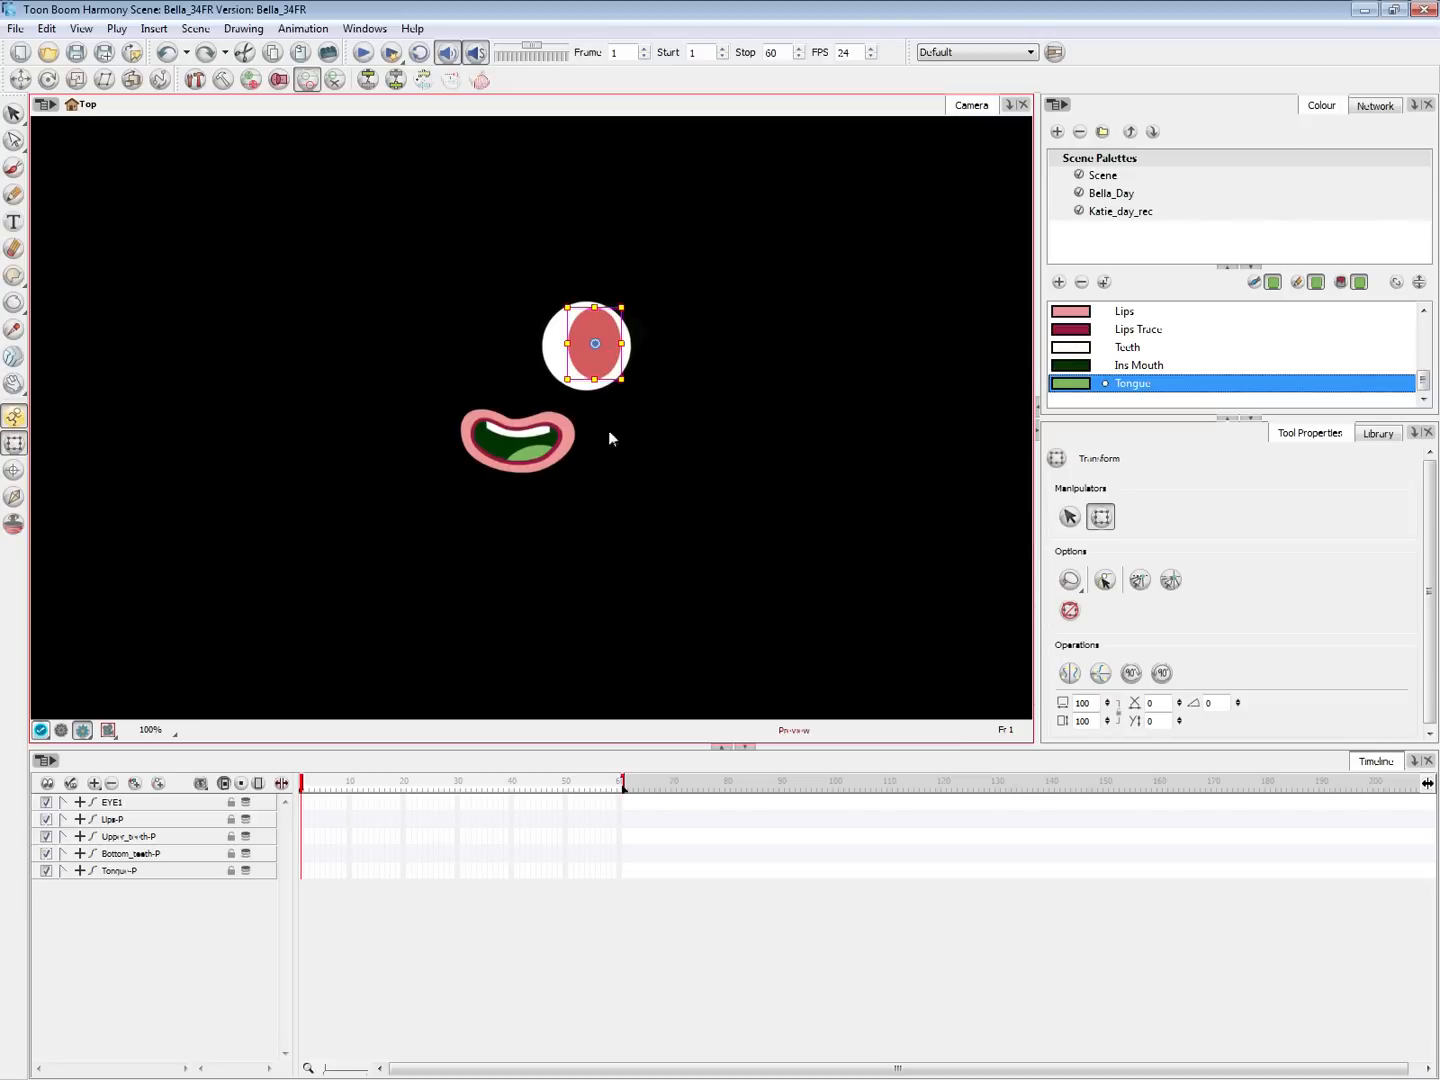
Copy the eye's Matte-Resize module and insert the copy between the mouth's Colour-Override and Cutter modules
scroll(554, 480, up, 6)
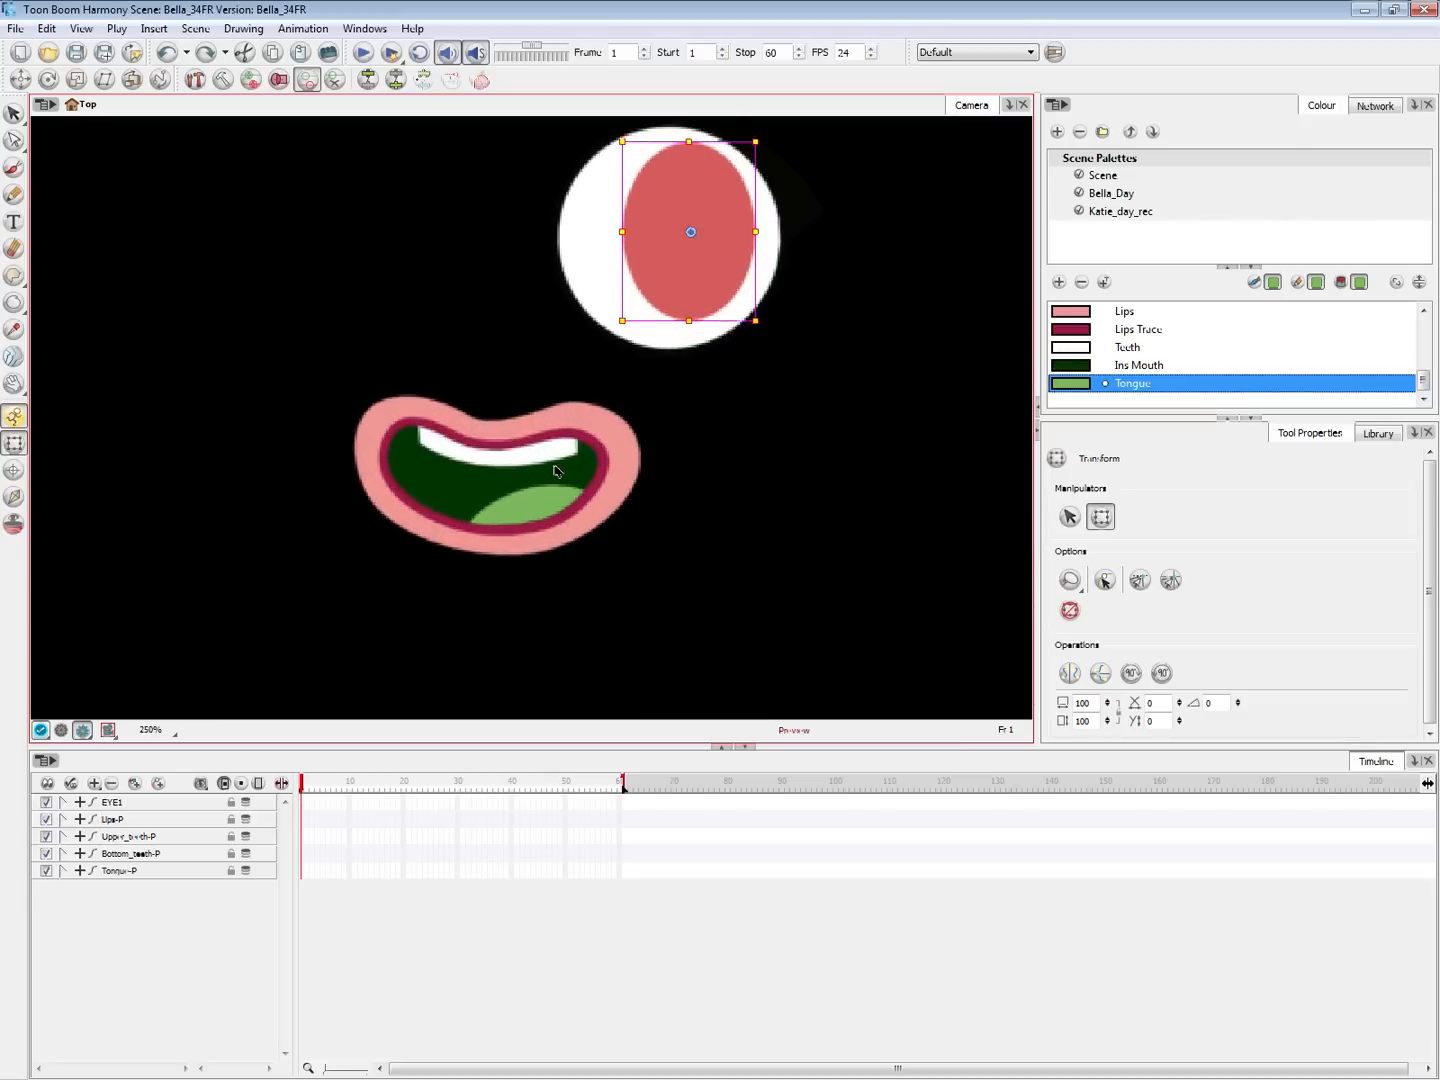
scroll(557, 472, up, 1)
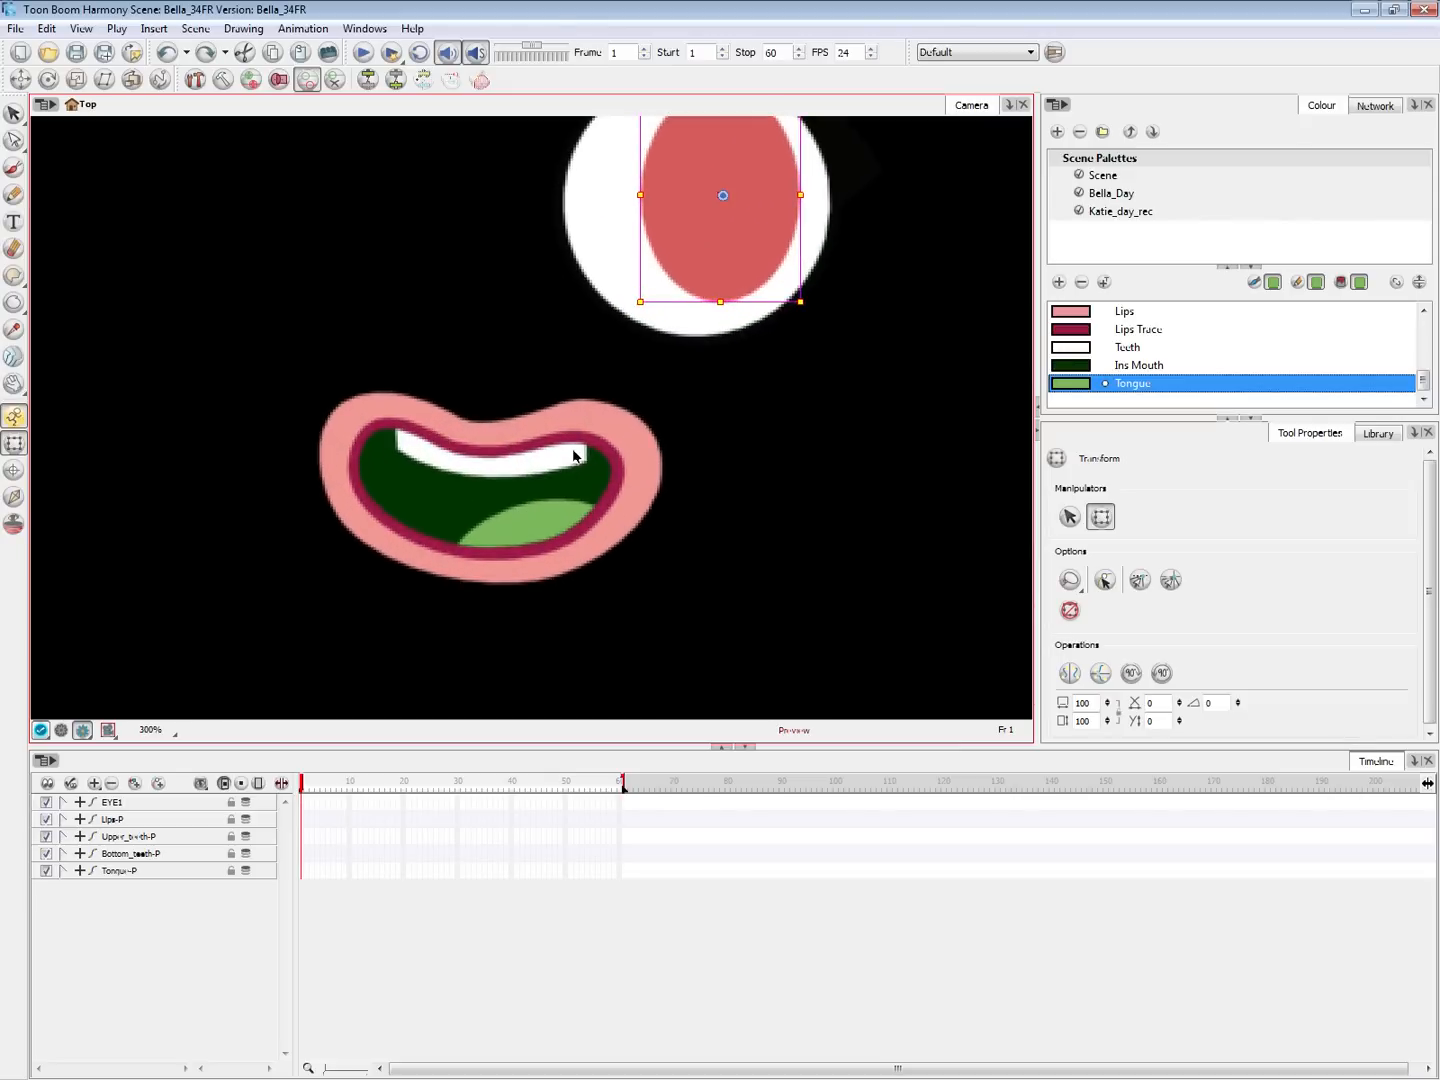
click(556, 542)
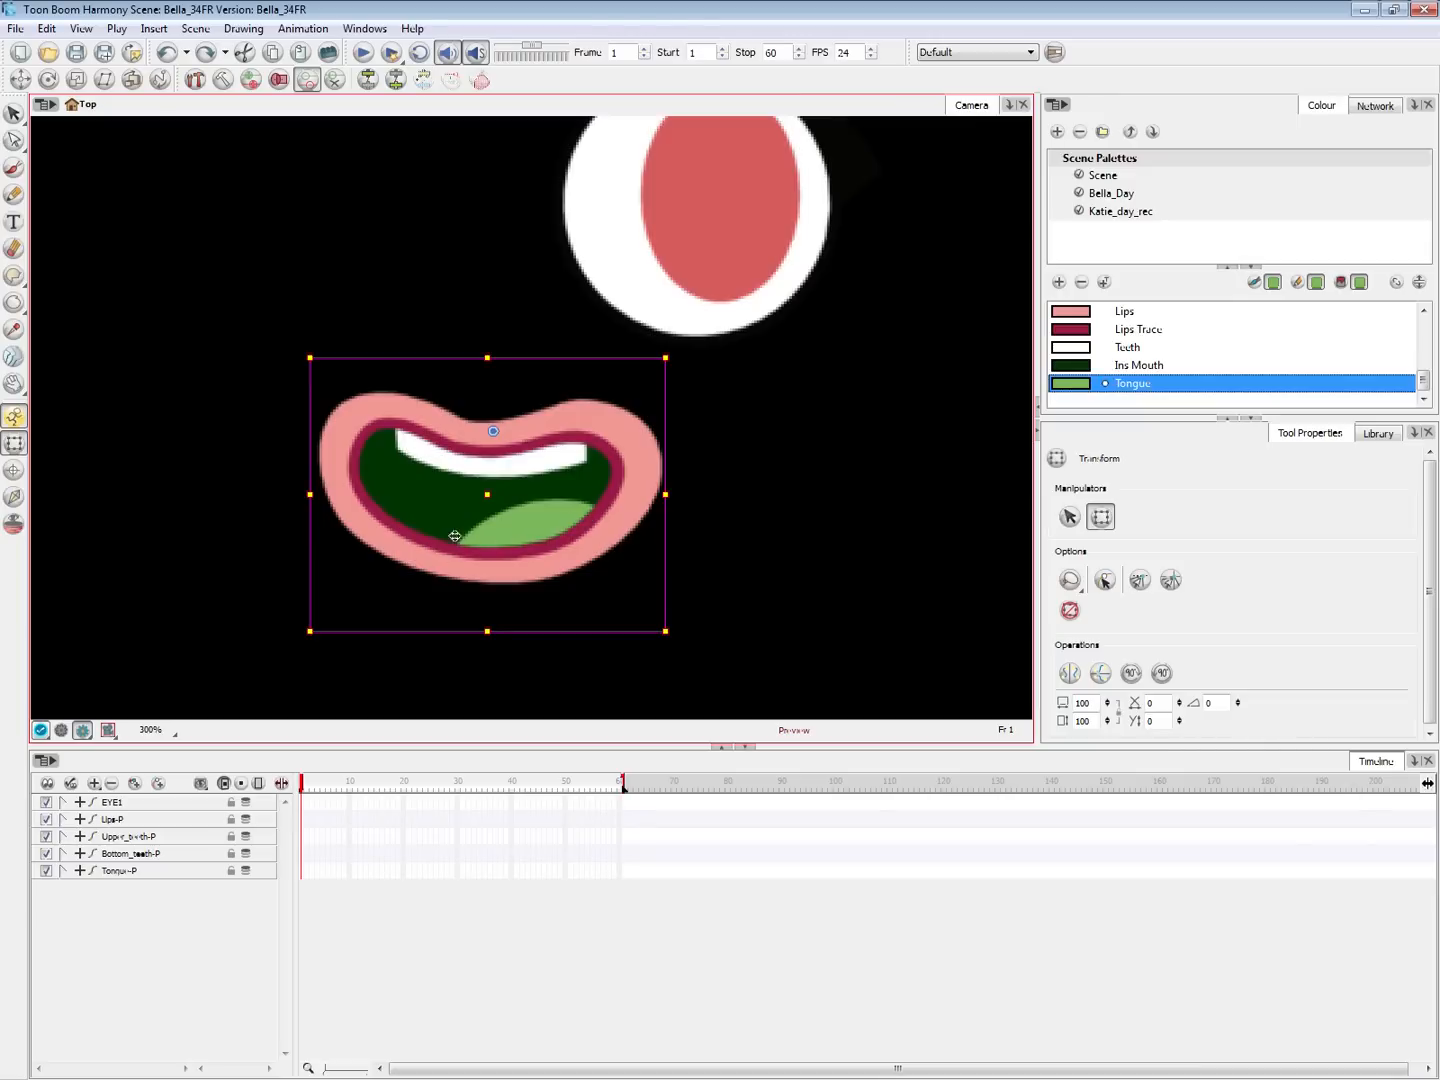
key(alt+Tab)
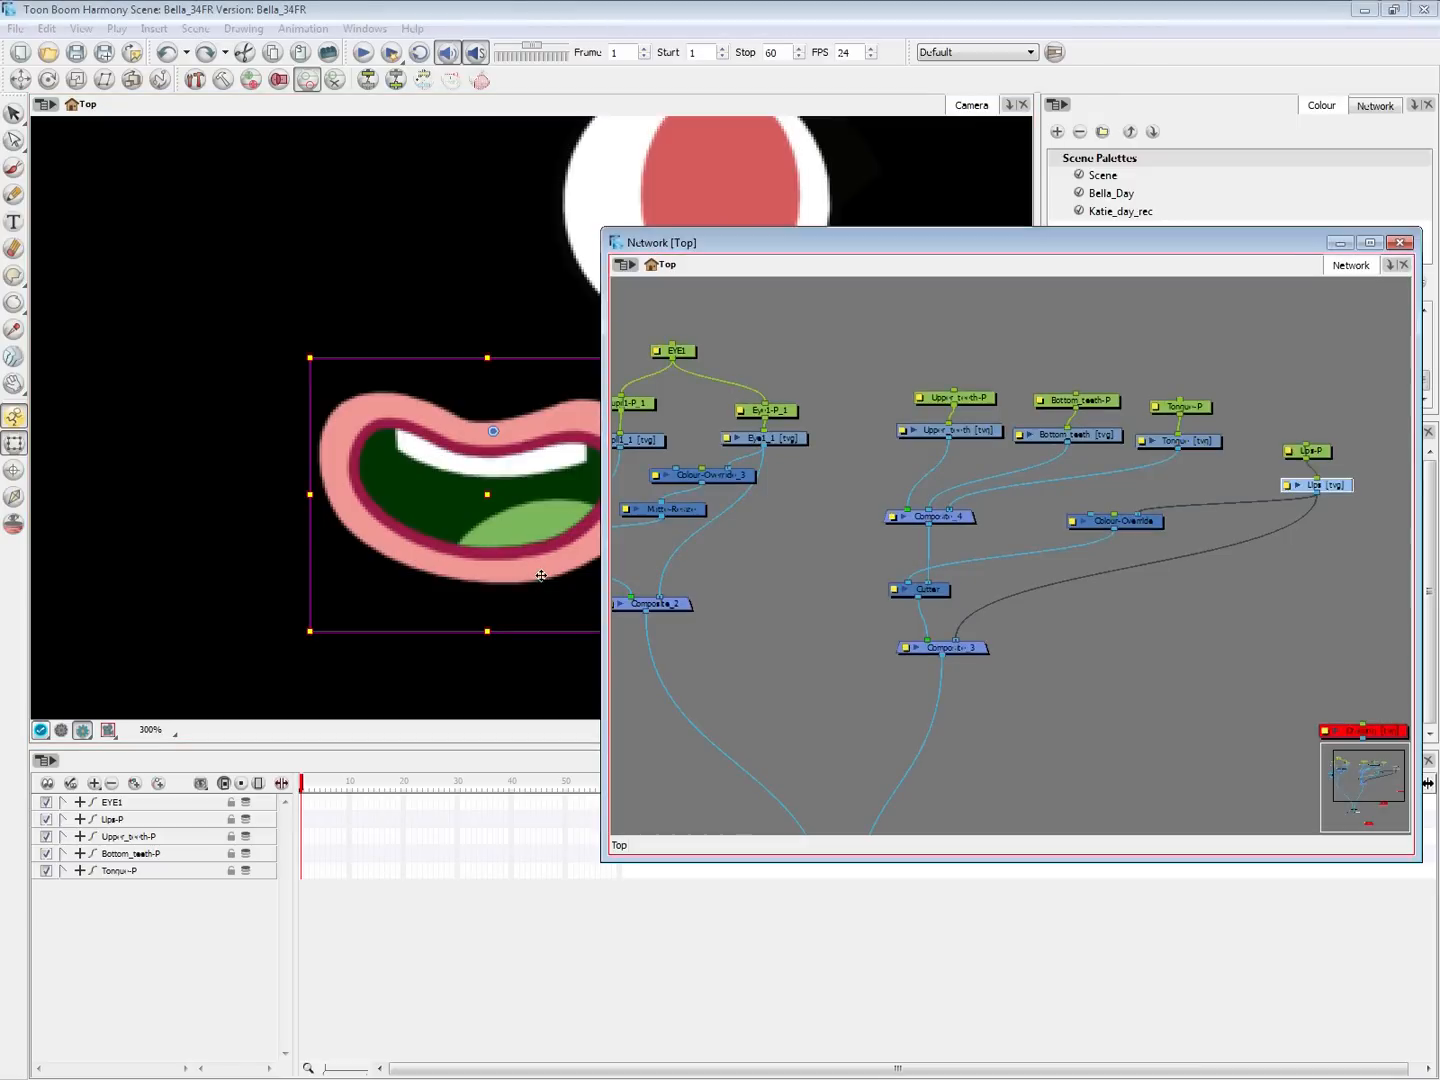
click(756, 575)
drag(691, 507, 713, 515)
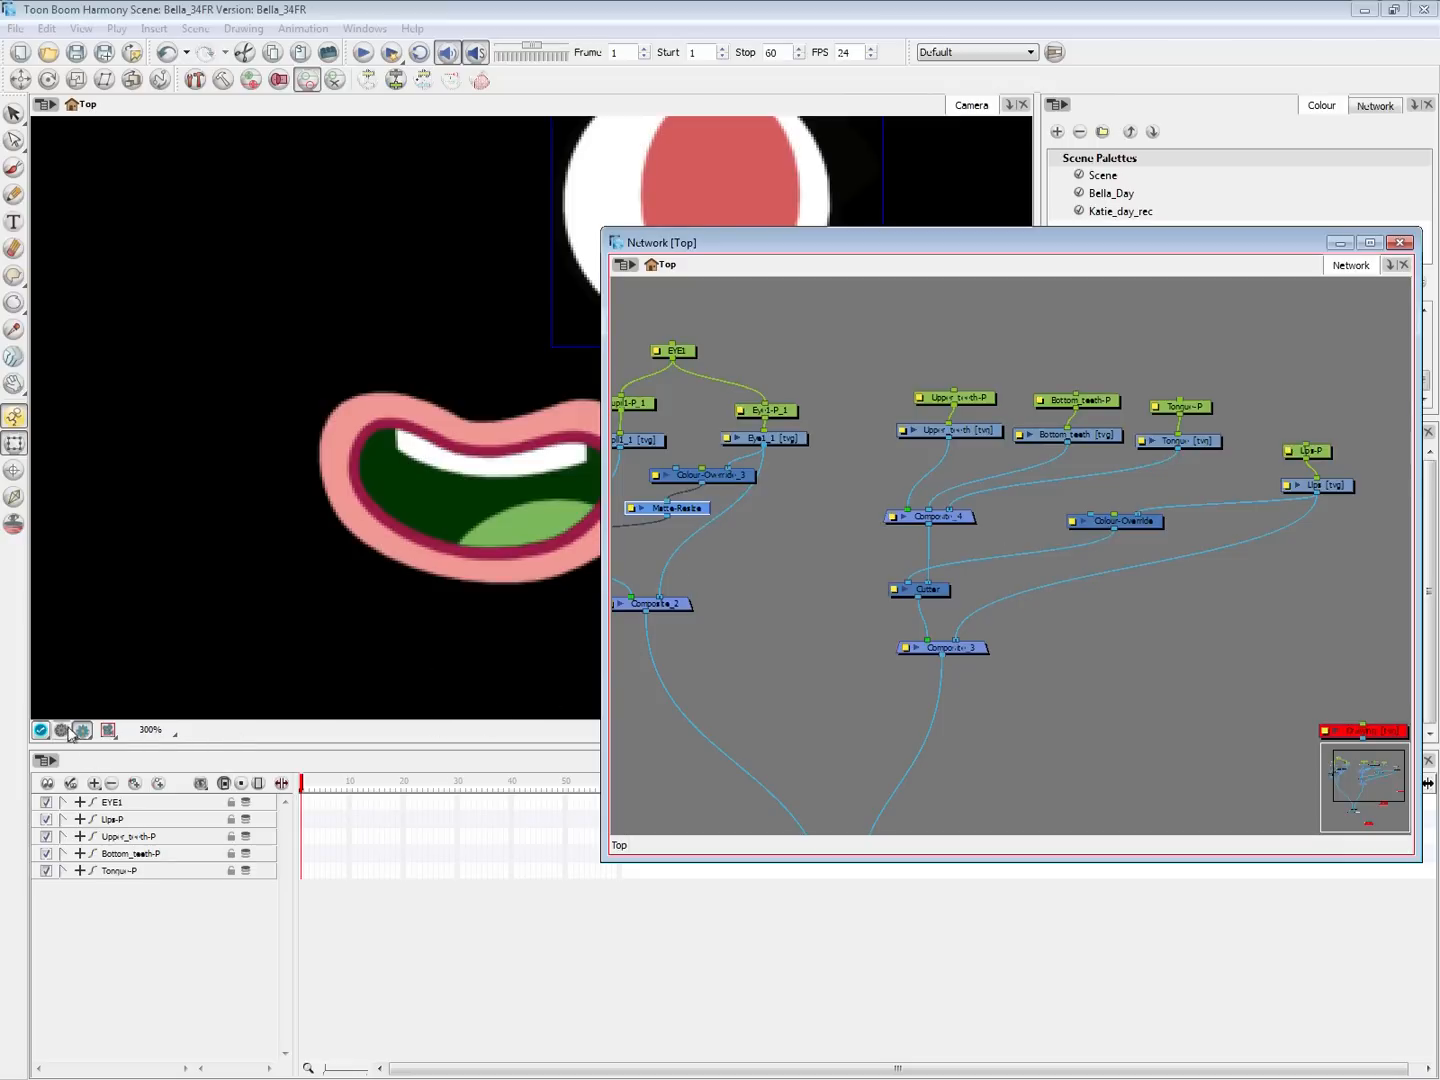
click(719, 538)
click(706, 507)
key(ctrl+c)
key(ctrl+v)
drag(944, 593, 930, 589)
drag(788, 514, 1060, 555)
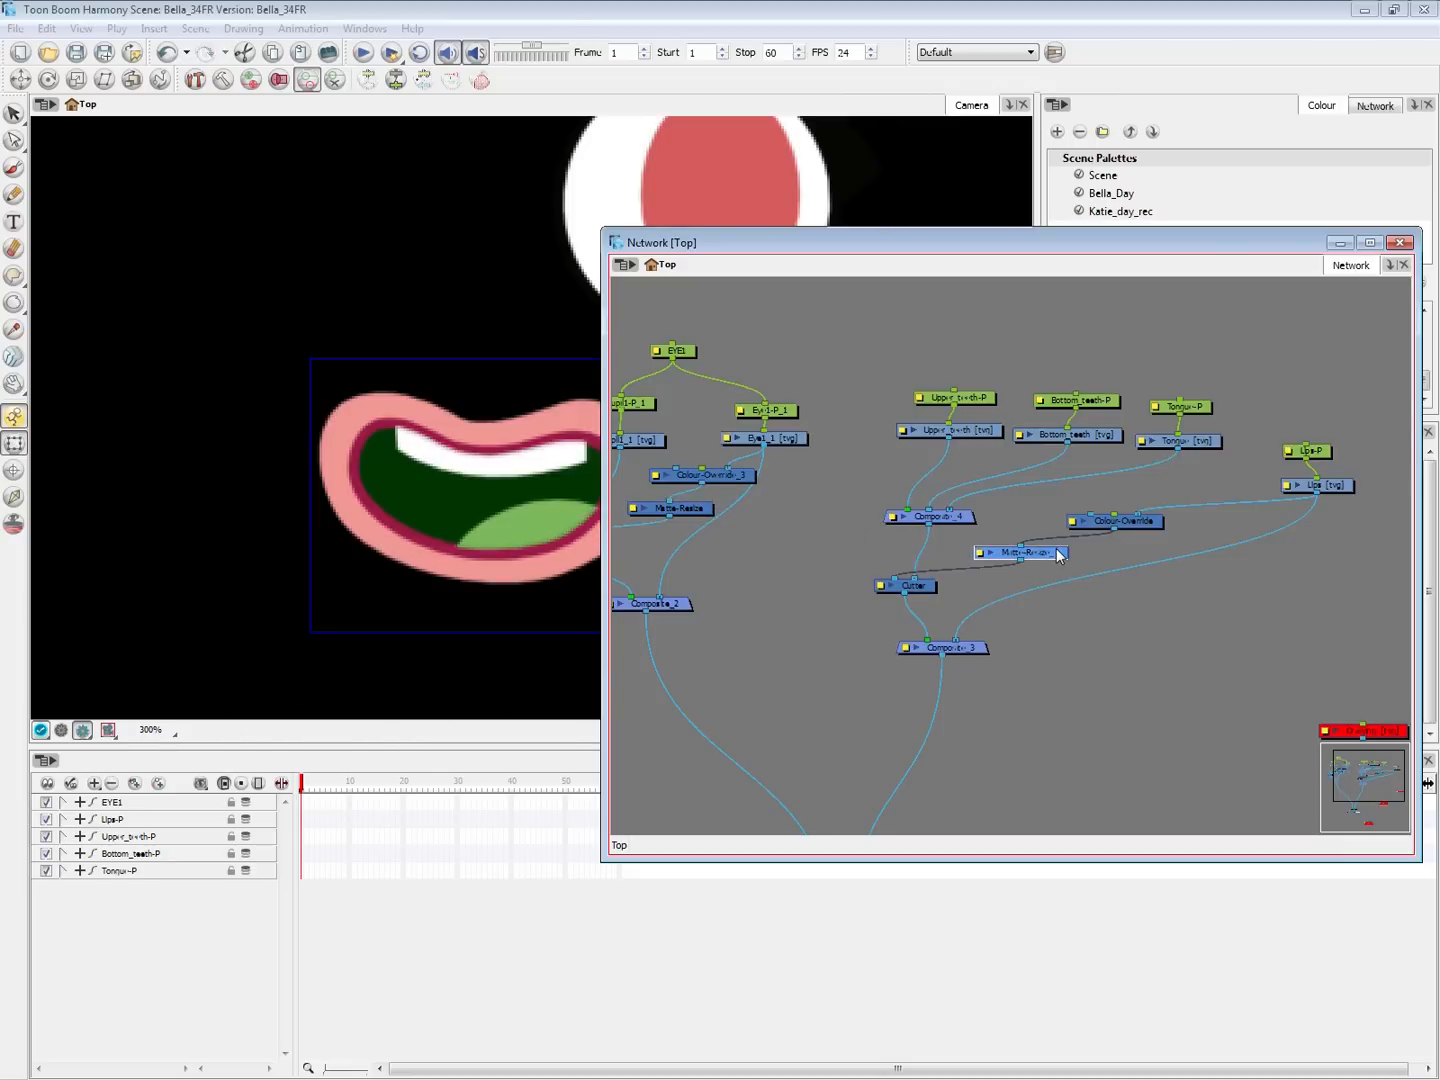
Check the radius of the mouth's Matte-Resize and its effect in the rendered view, and return to the OpenGL view
click(981, 553)
click(712, 307)
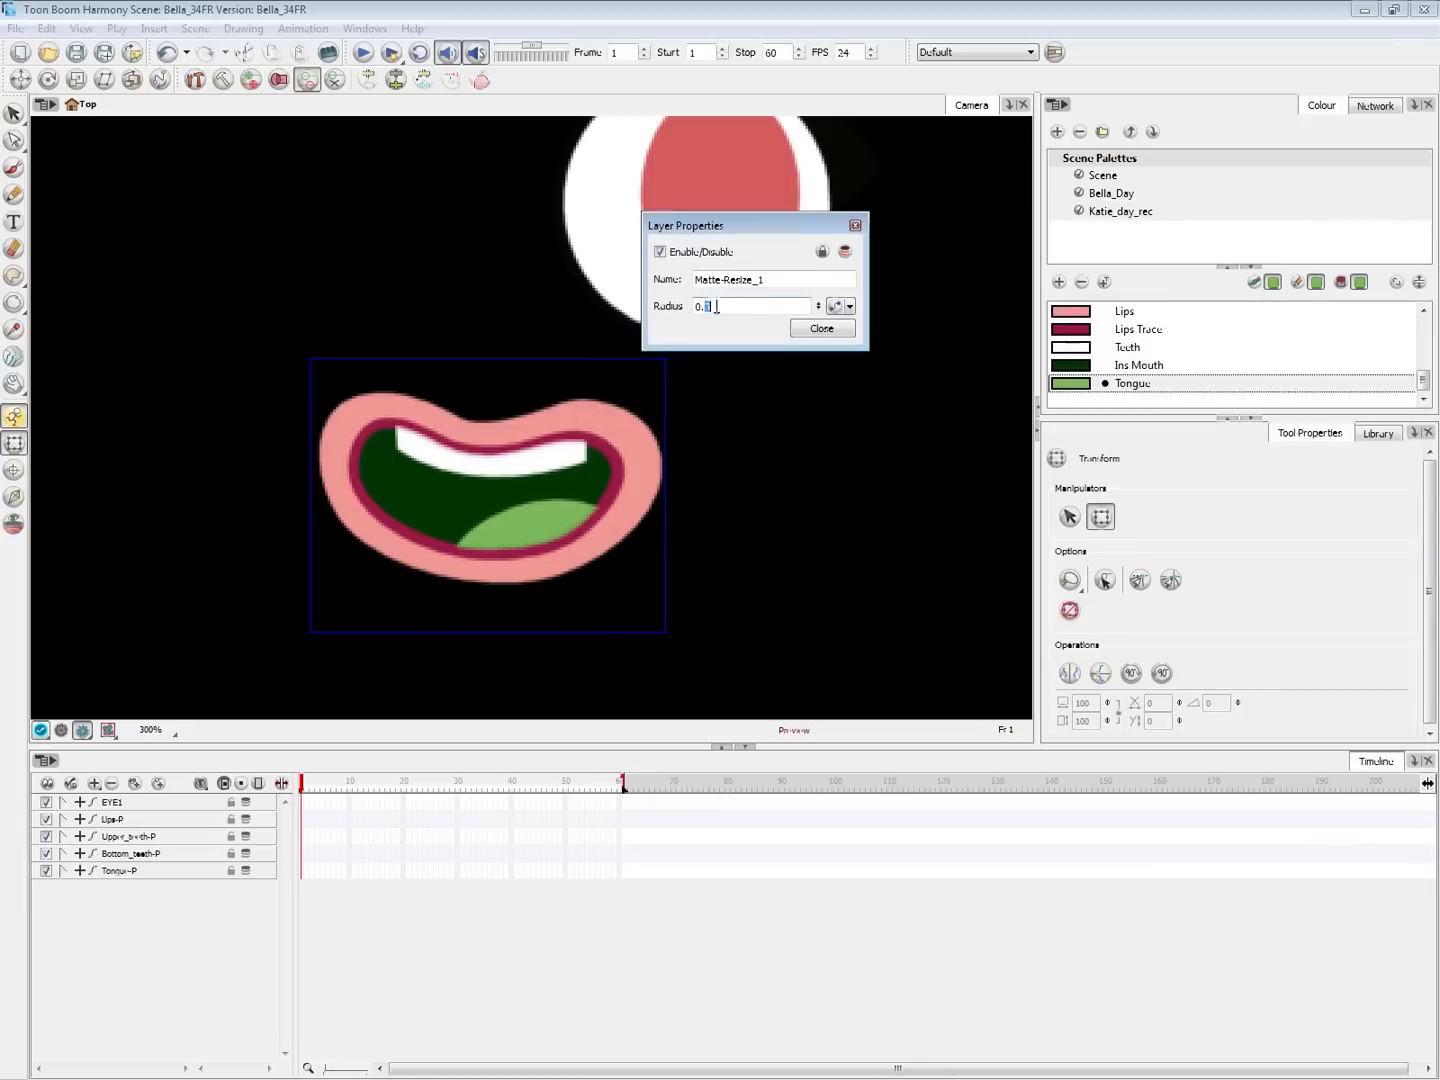
click(817, 330)
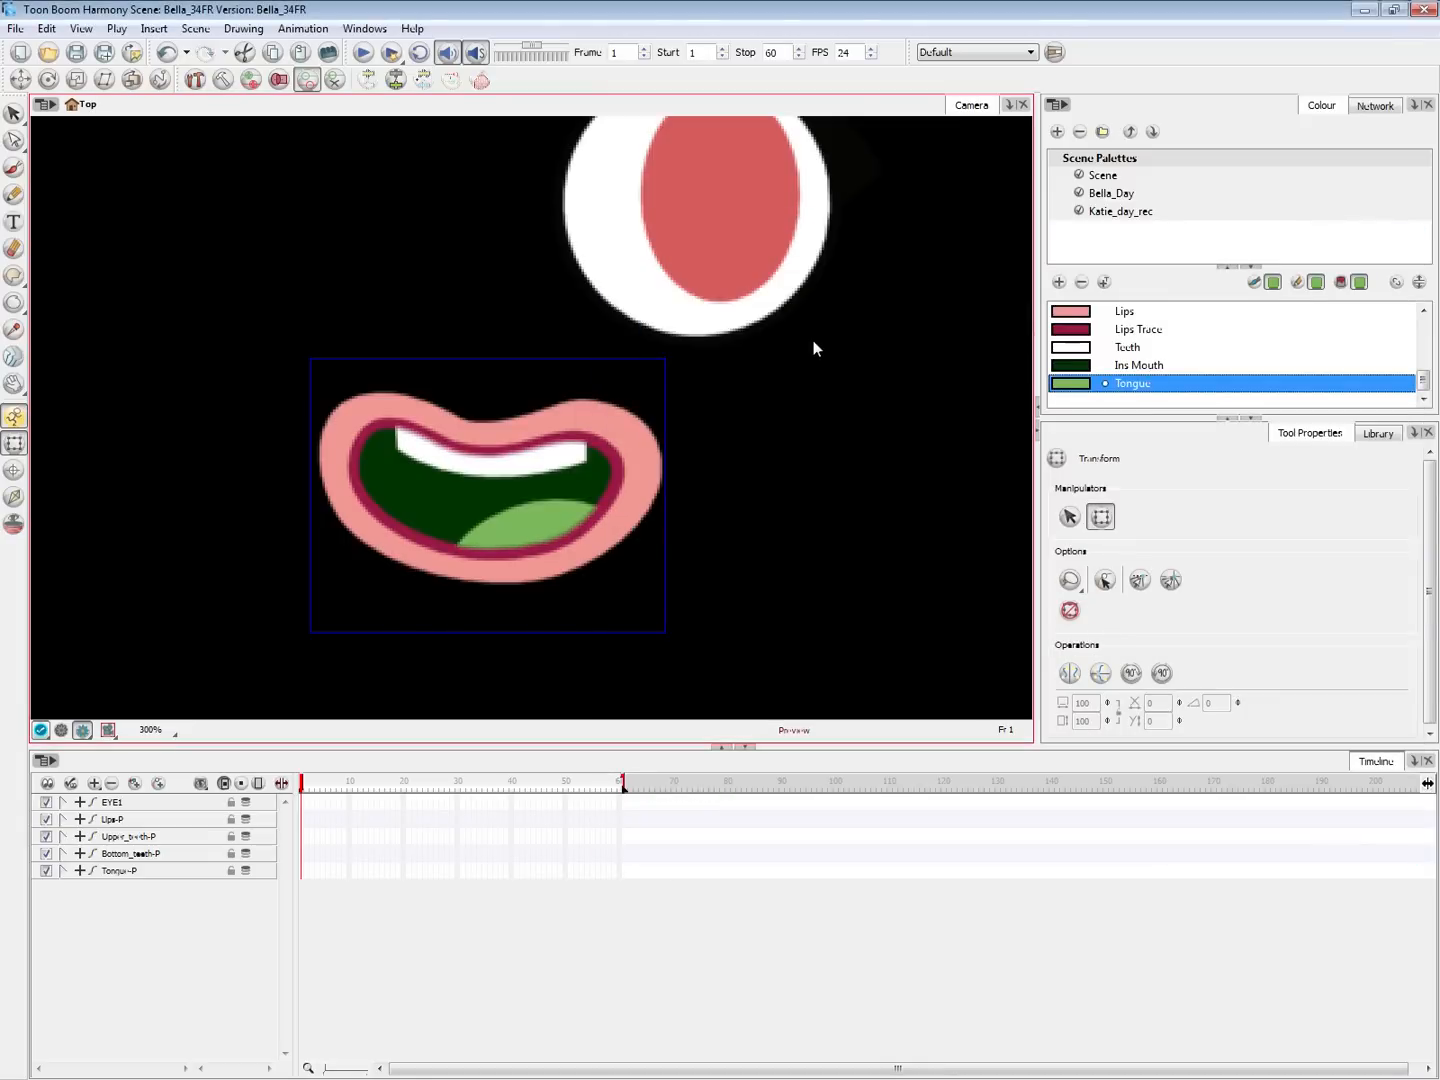
scroll(601, 584, down, 2)
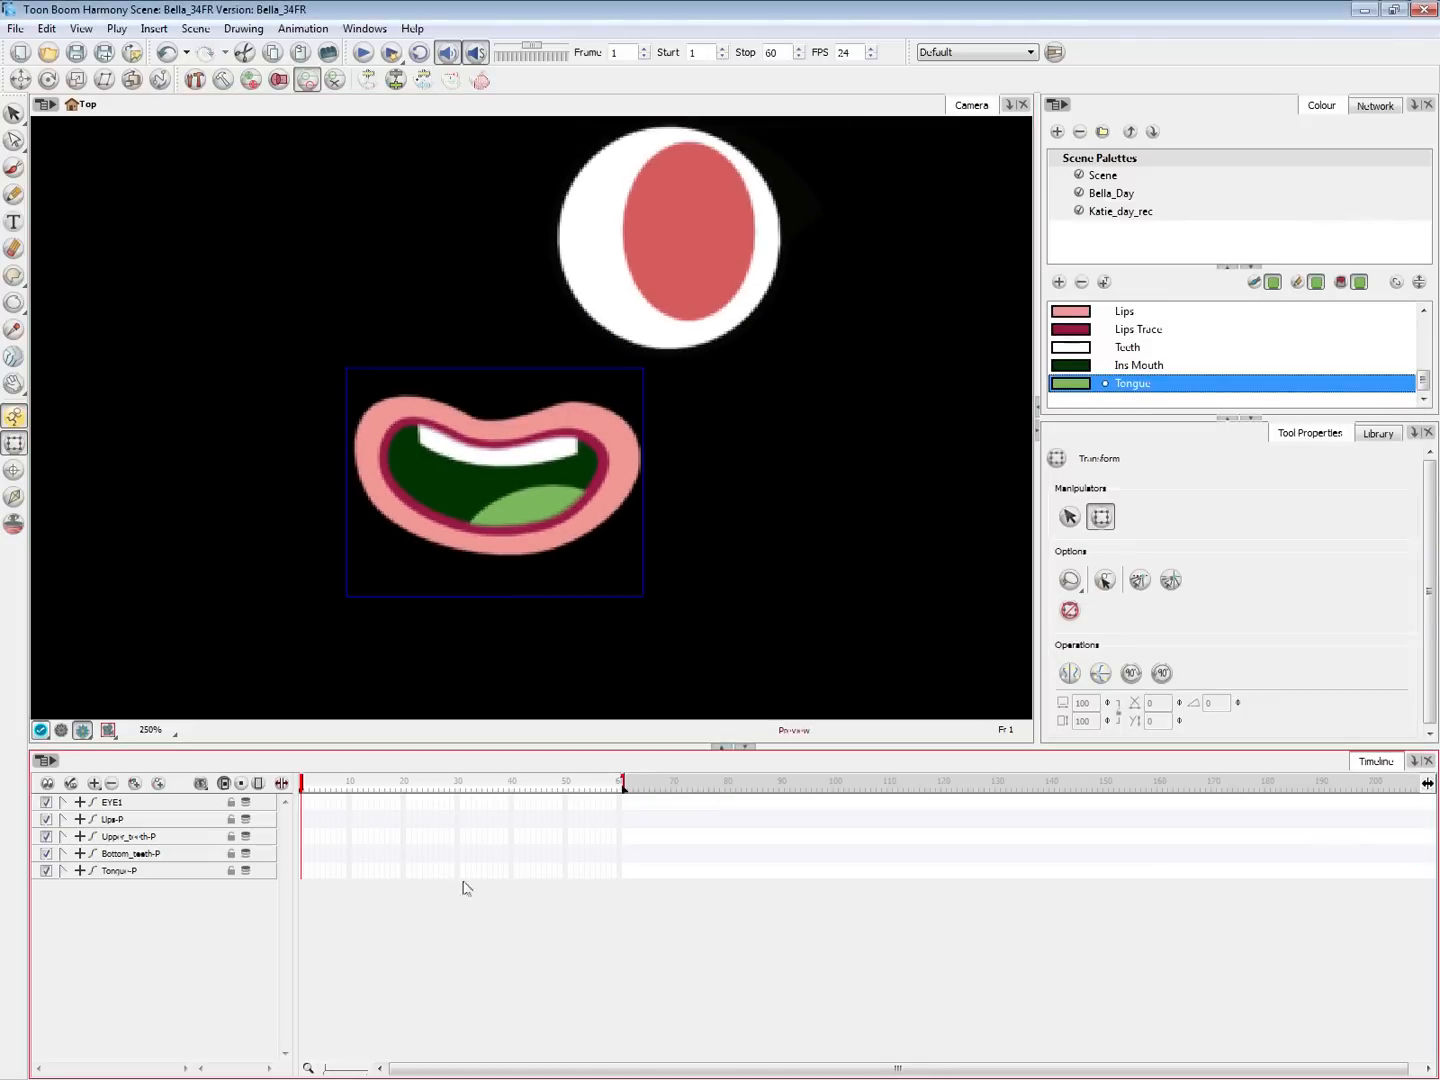
click(460, 908)
click(60, 730)
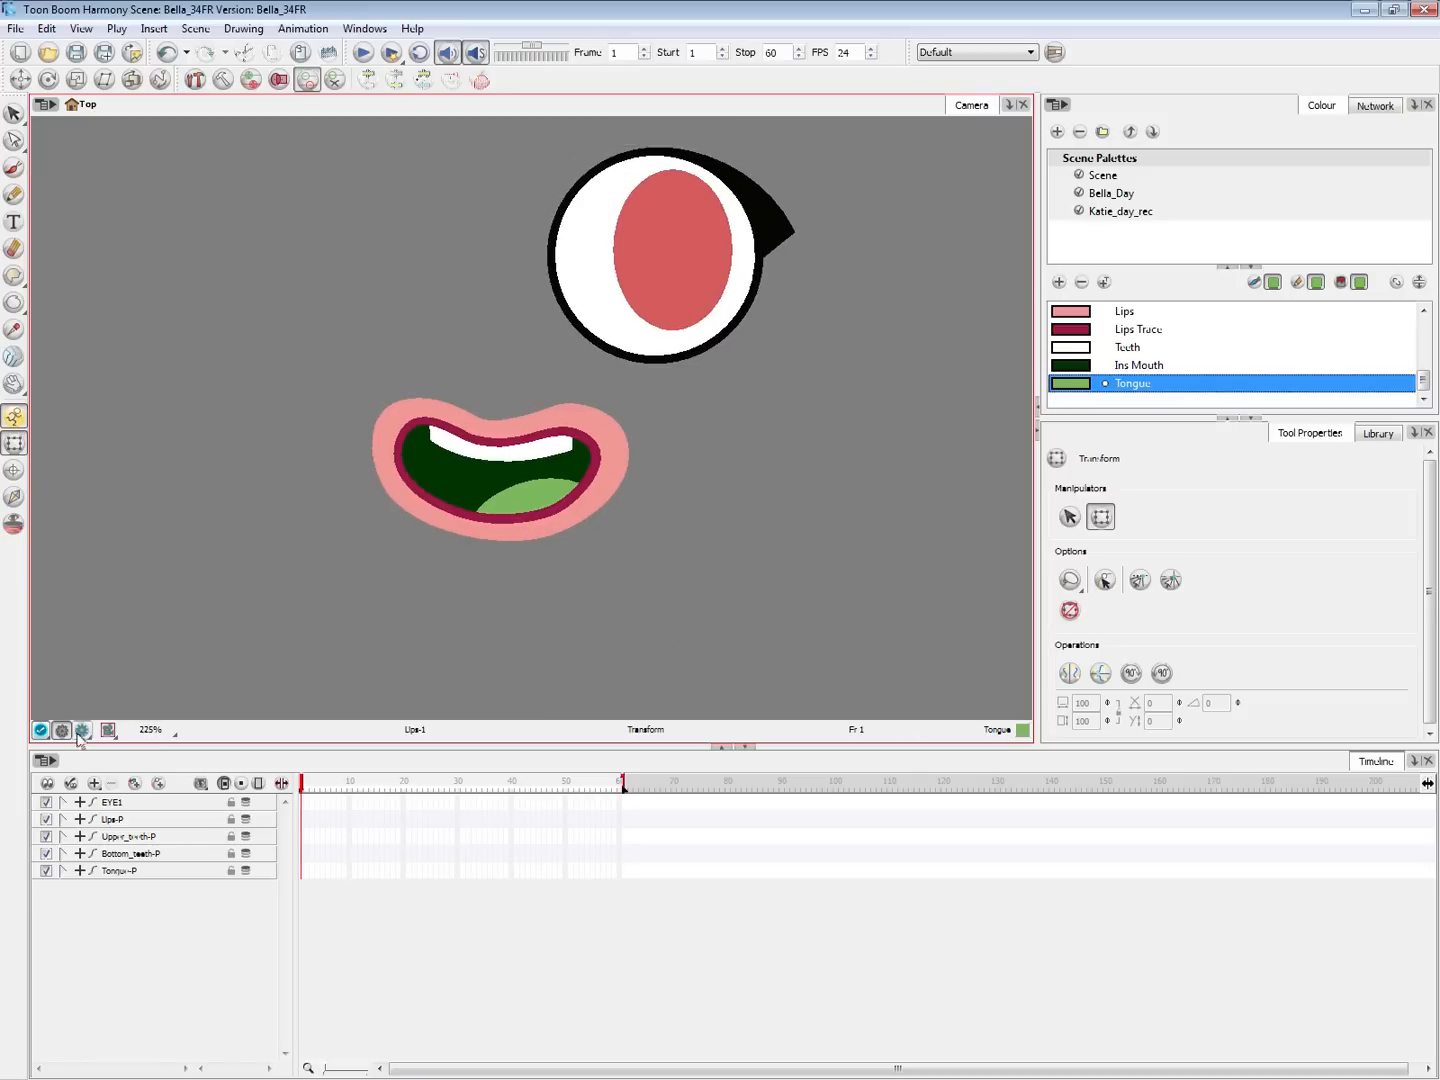
Move the Lips drawing module and its Lips-P peg slightly higher in the network
key(alt+Tab)
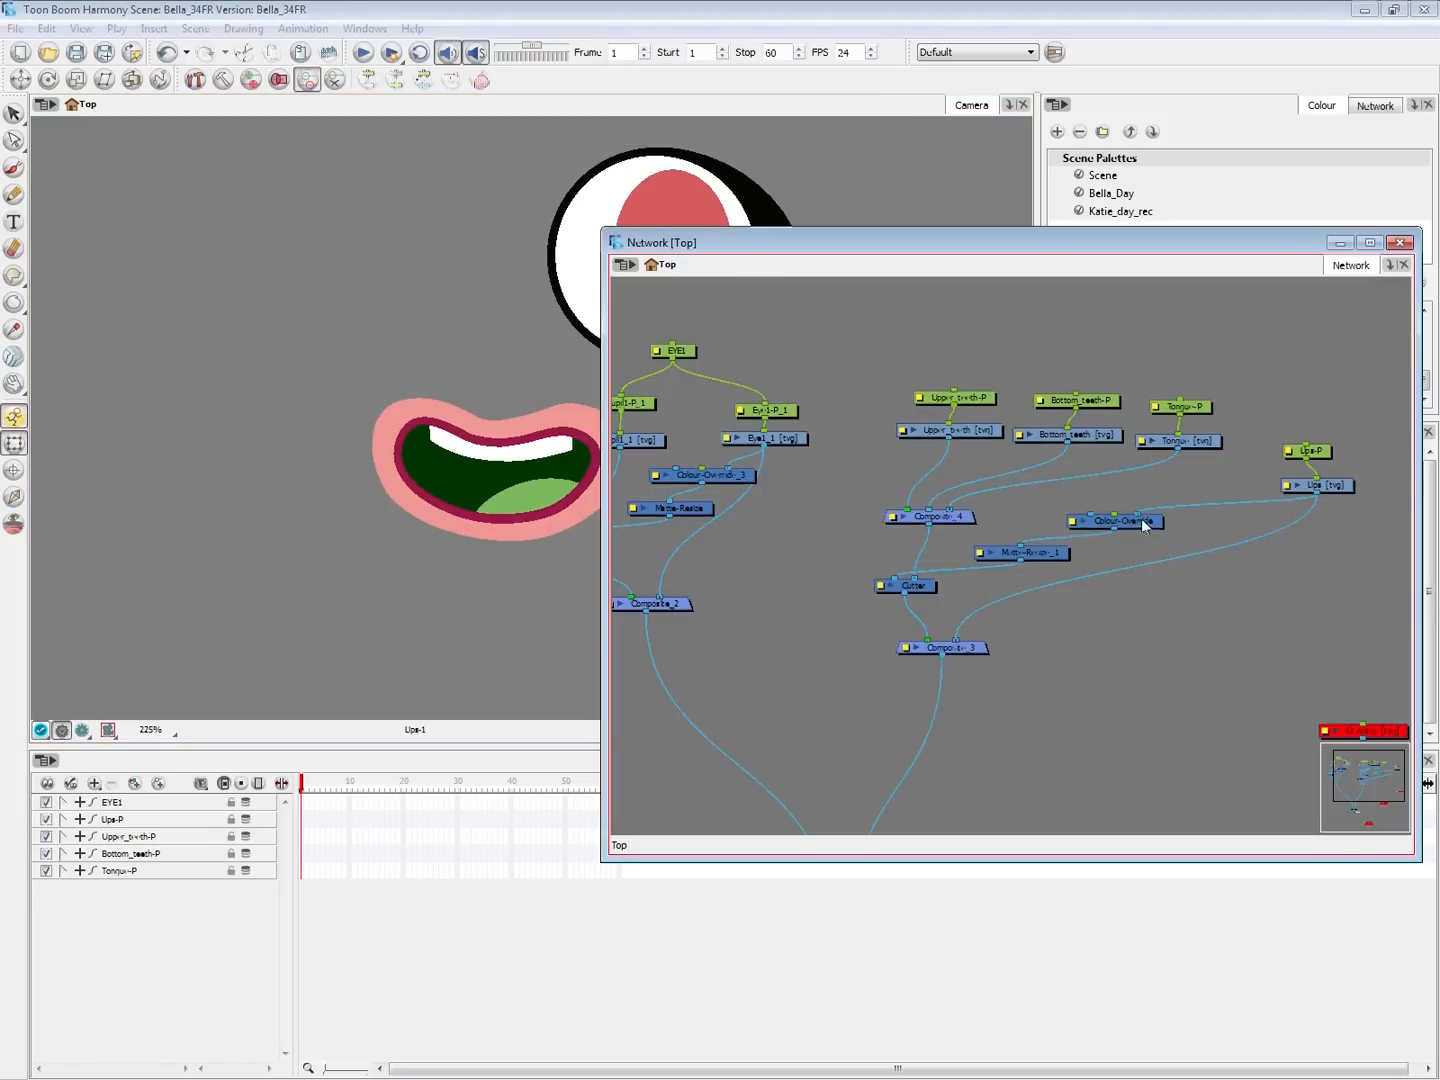
click(1141, 520)
mouse_move(1318, 452)
mouse_down()
mouse_move(1309, 429)
mouse_move(1327, 473)
mouse_up()
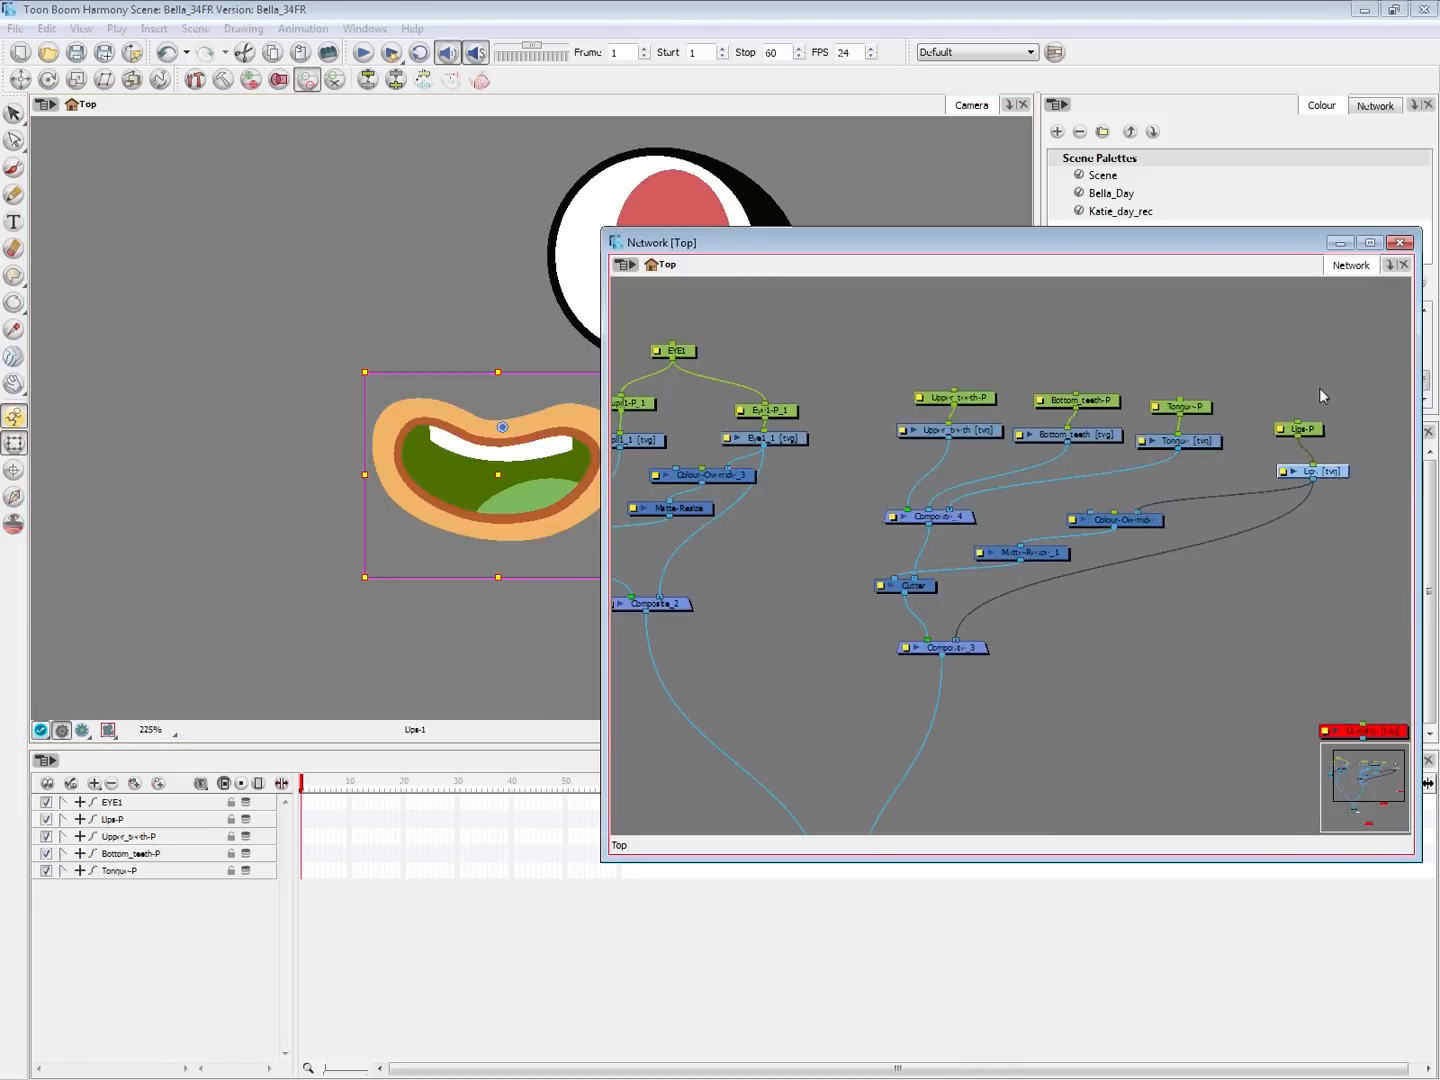
click(1319, 390)
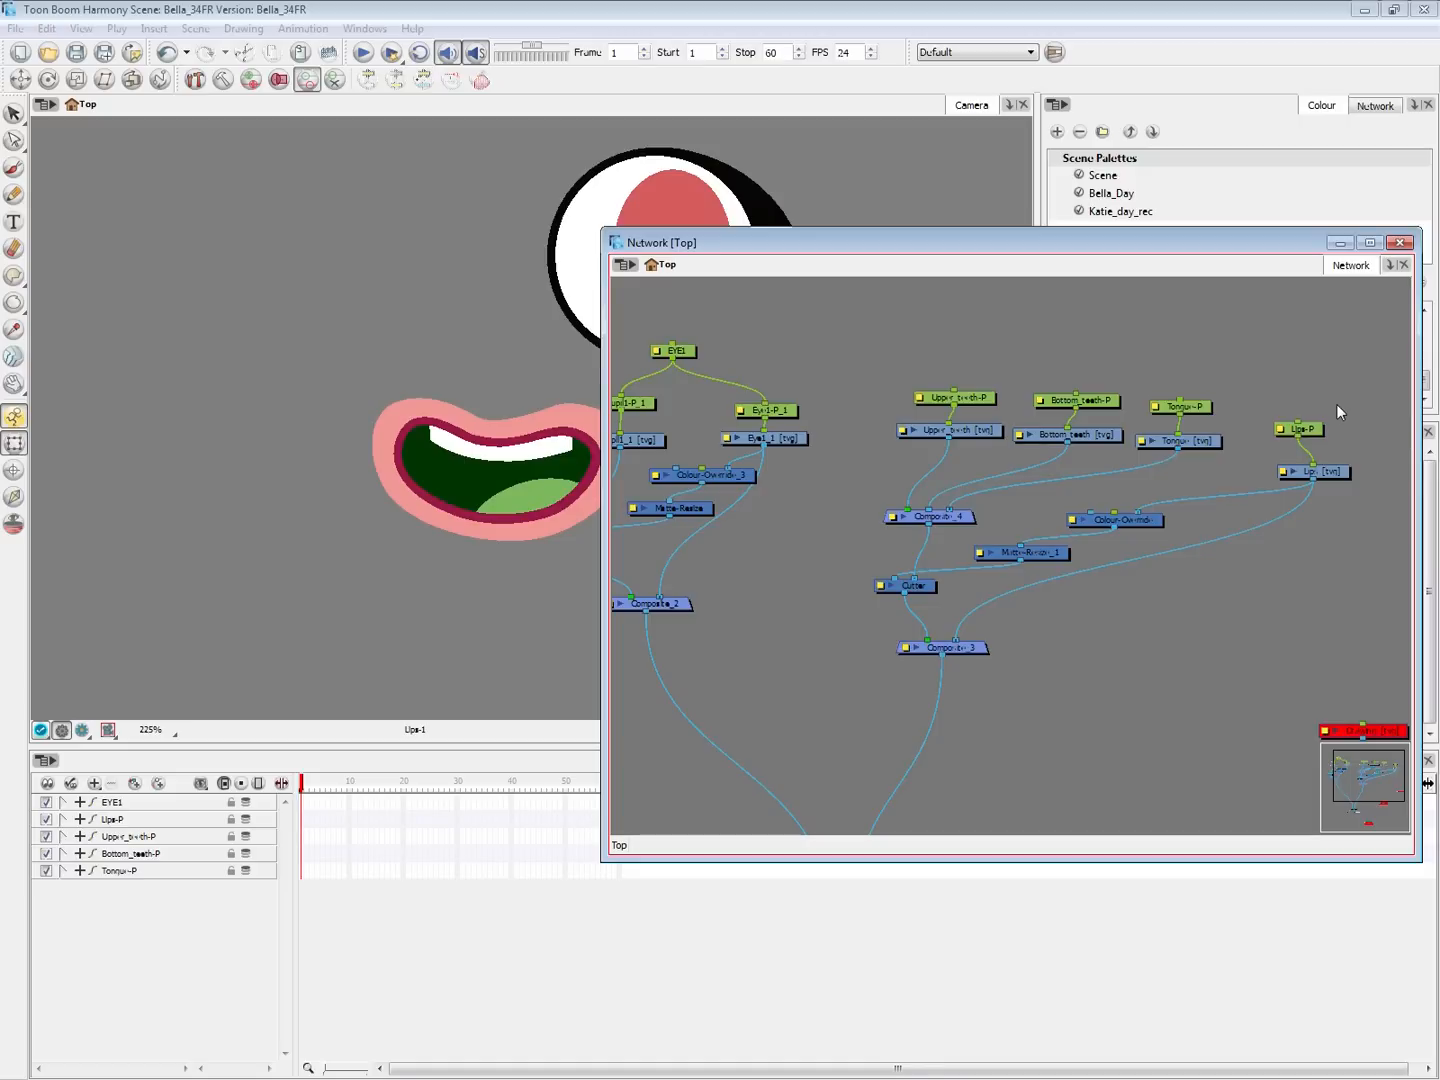
Add a peg above the mouth modules and connect it as parent of the Lips, Upper_teeth, Bottom_teeth and Tongue pegs
key(ctrl+p)
drag(1345, 398, 1078, 394)
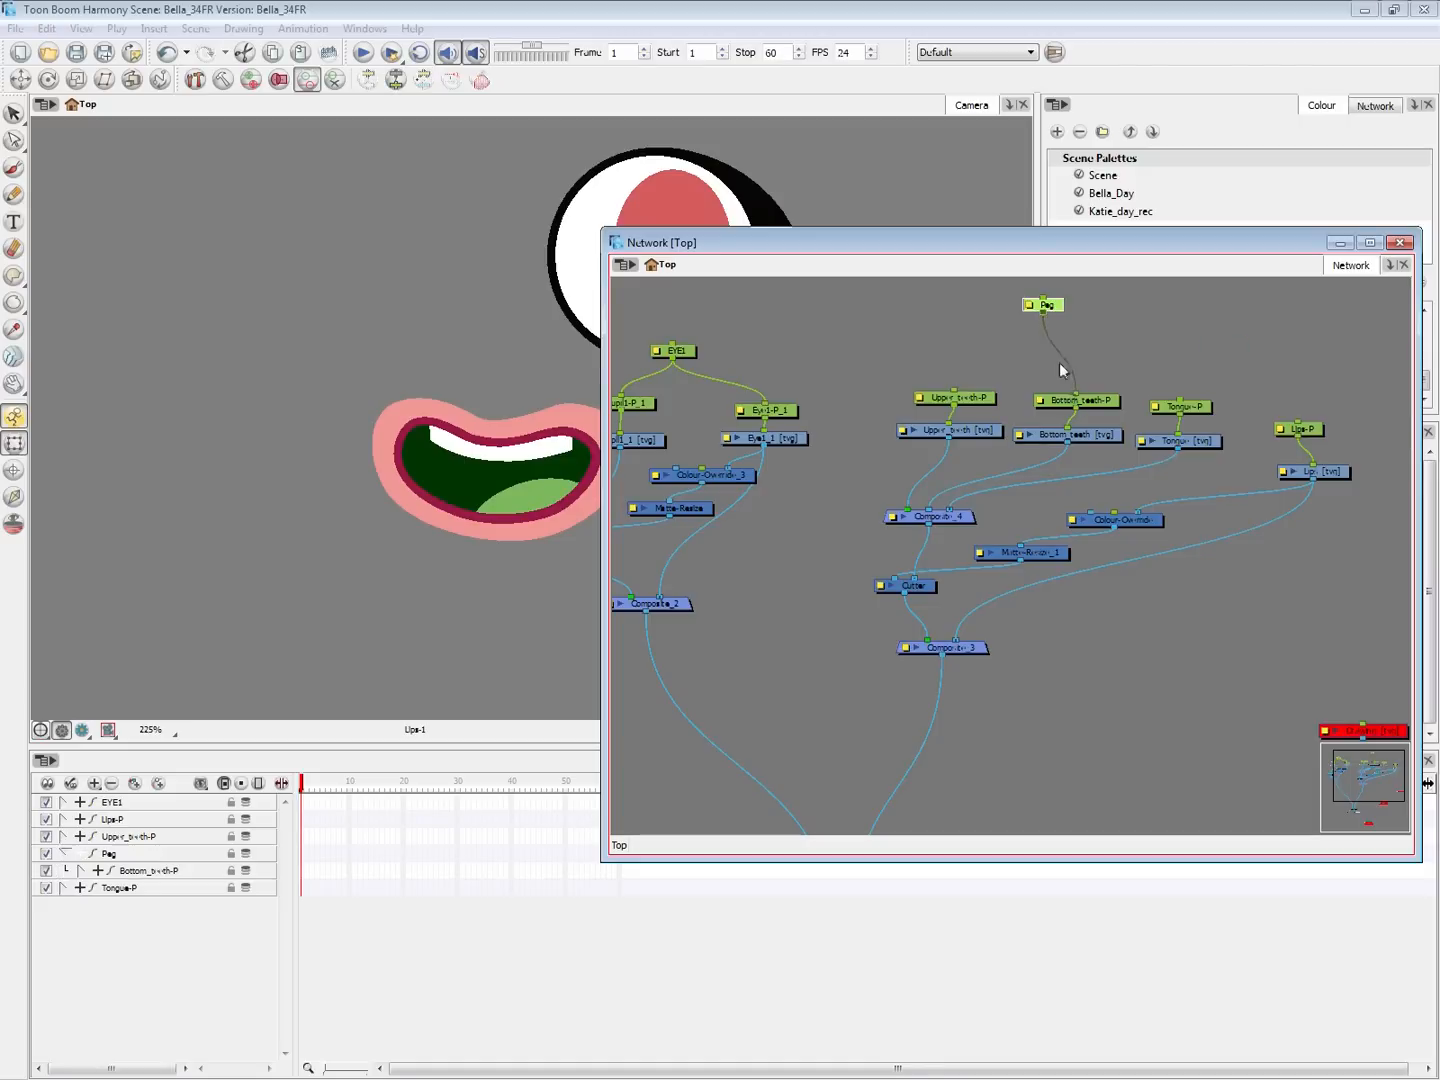
drag(1043, 312, 954, 394)
drag(1042, 312, 1297, 422)
Rename the new parent peg of the mouth parts as Mouth
double_click(1043, 305)
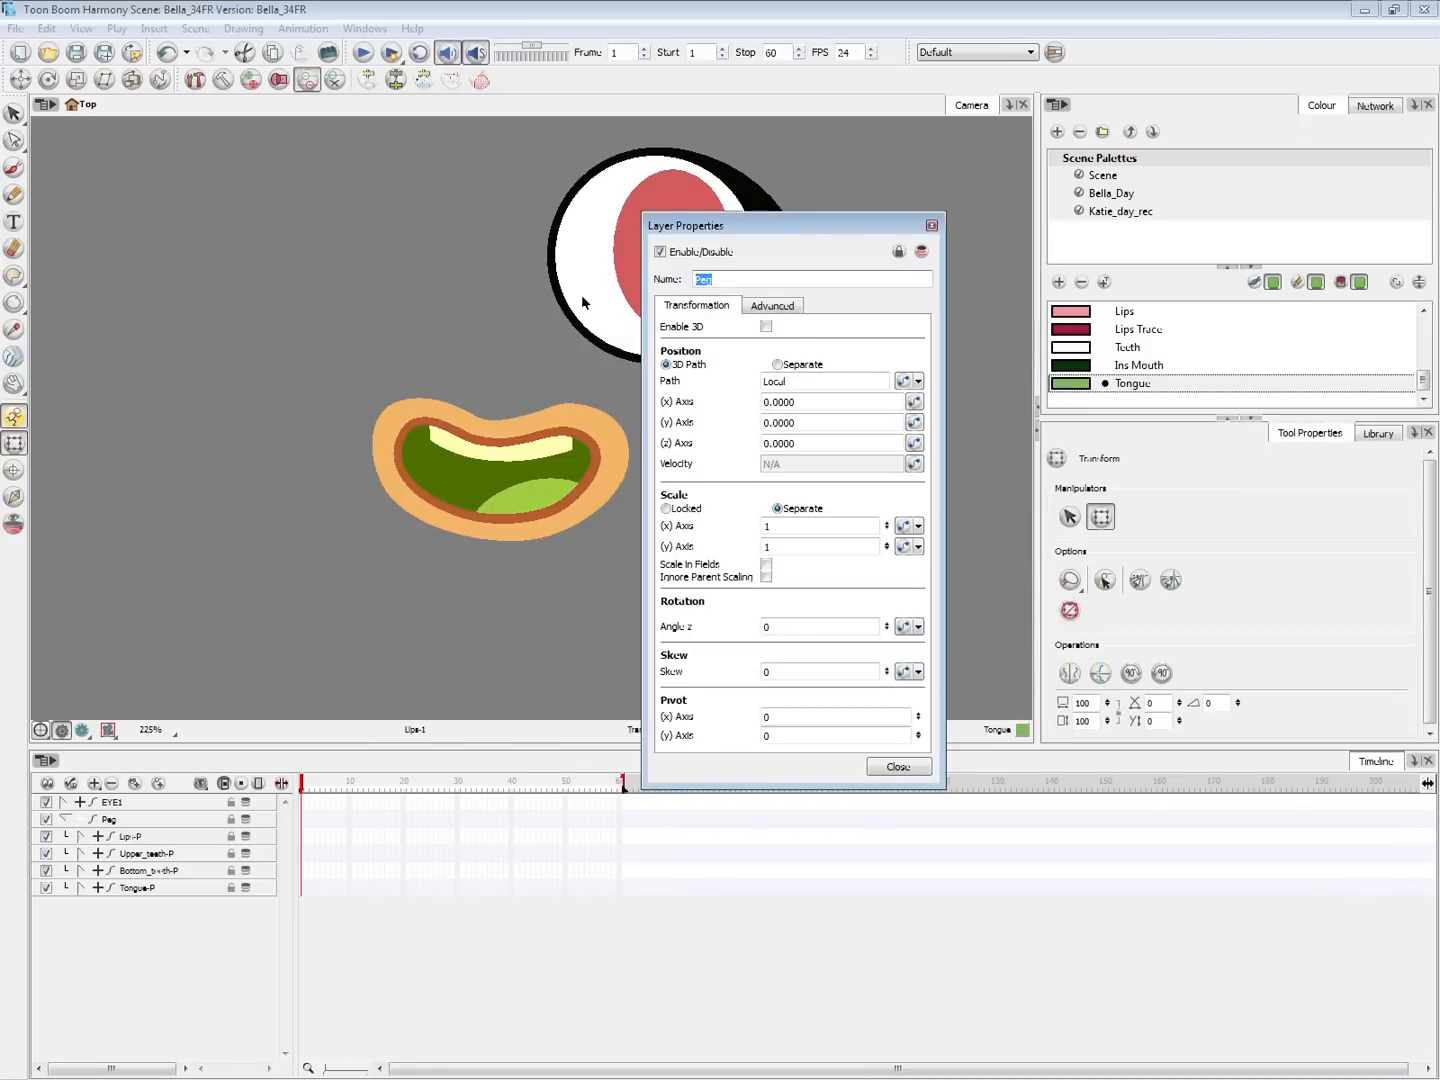
text(Mouth)
click(898, 766)
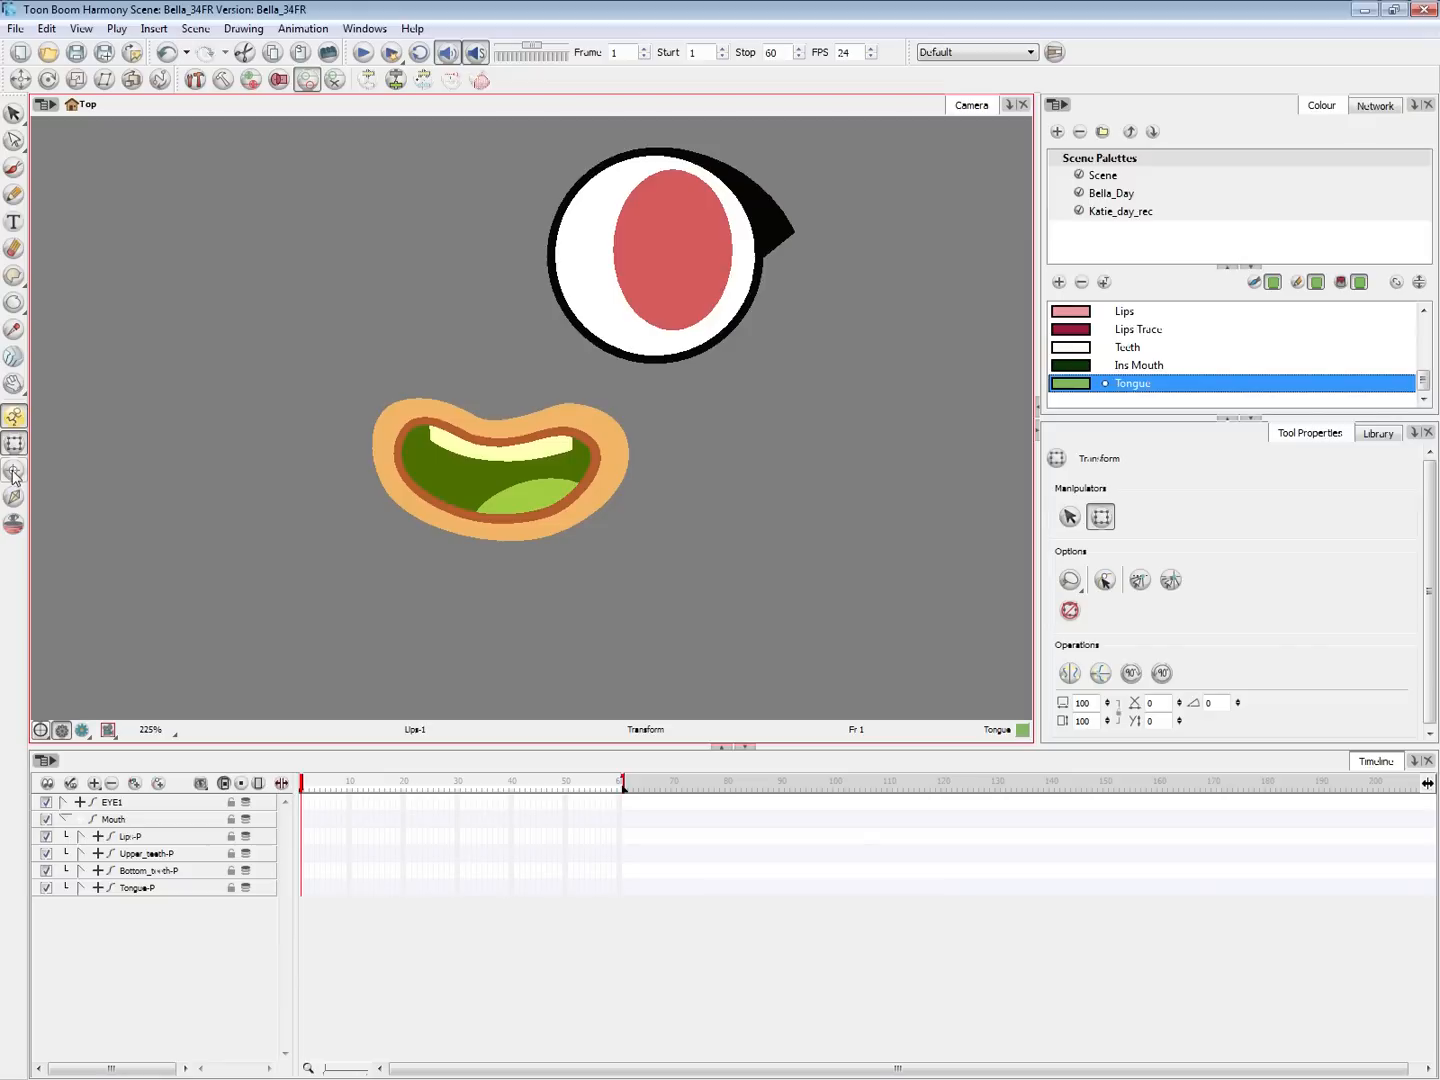
Move the Mouth peg's pivot to the centre of the mouth with the Rotate tool, and deselect the mouth
click(49, 79)
drag(588, 508, 499, 446)
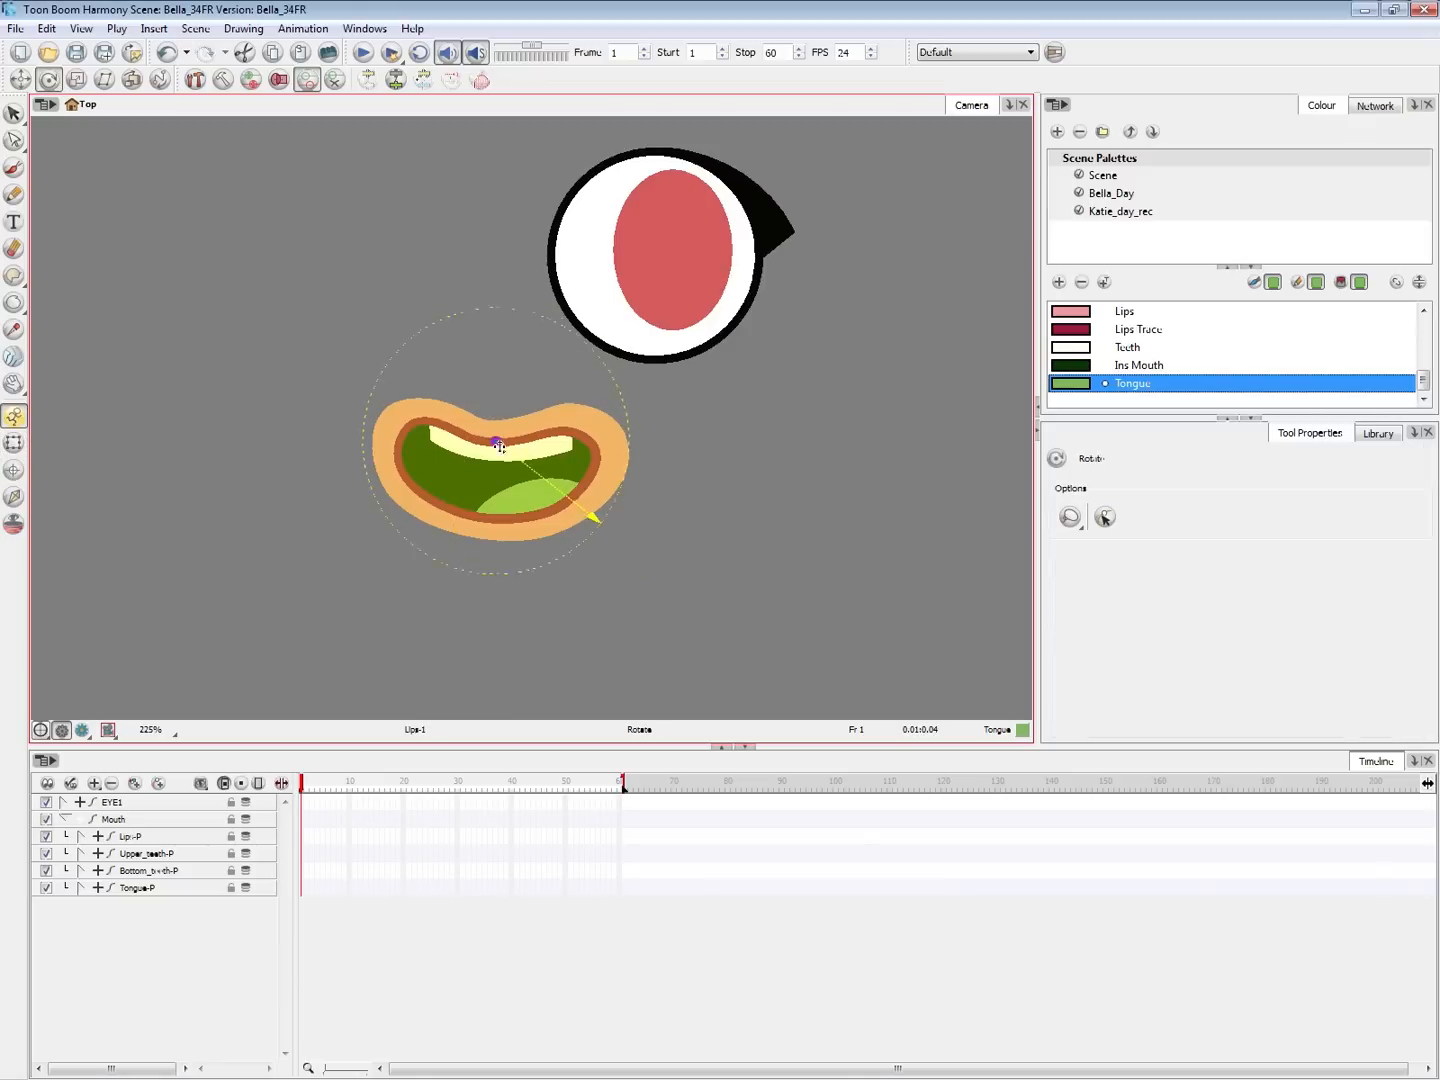
key(shift+t)
click(247, 599)
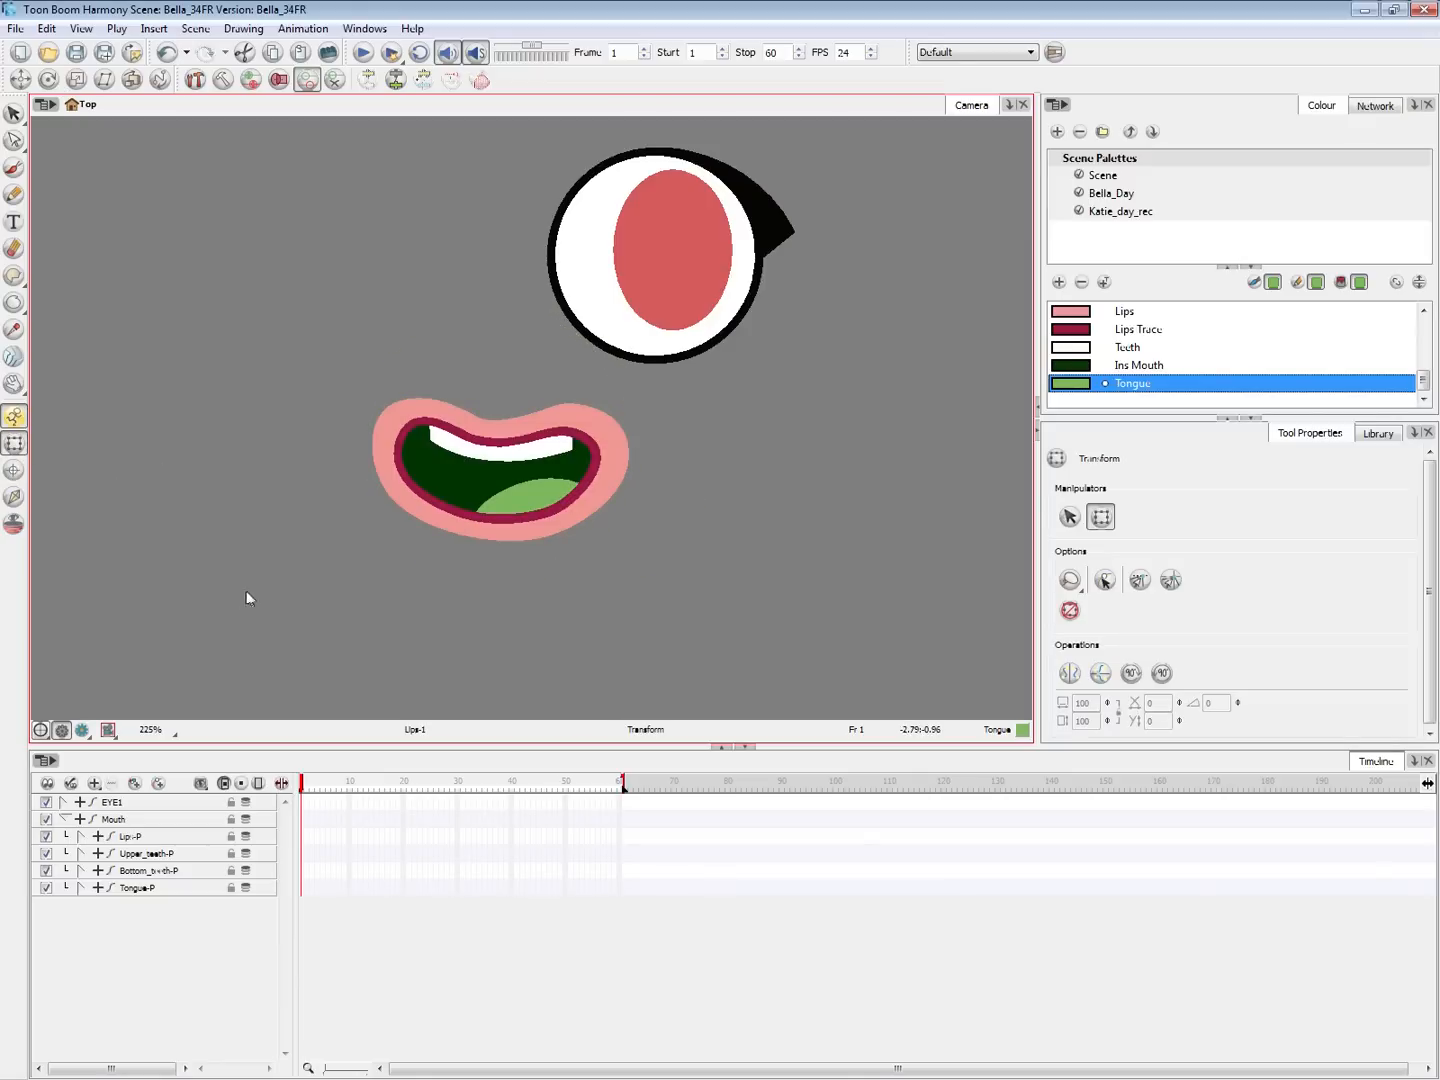
Check how the tongue and its parent pegs are selected in the camera view
click(609, 482)
scroll(616, 495, down, 1)
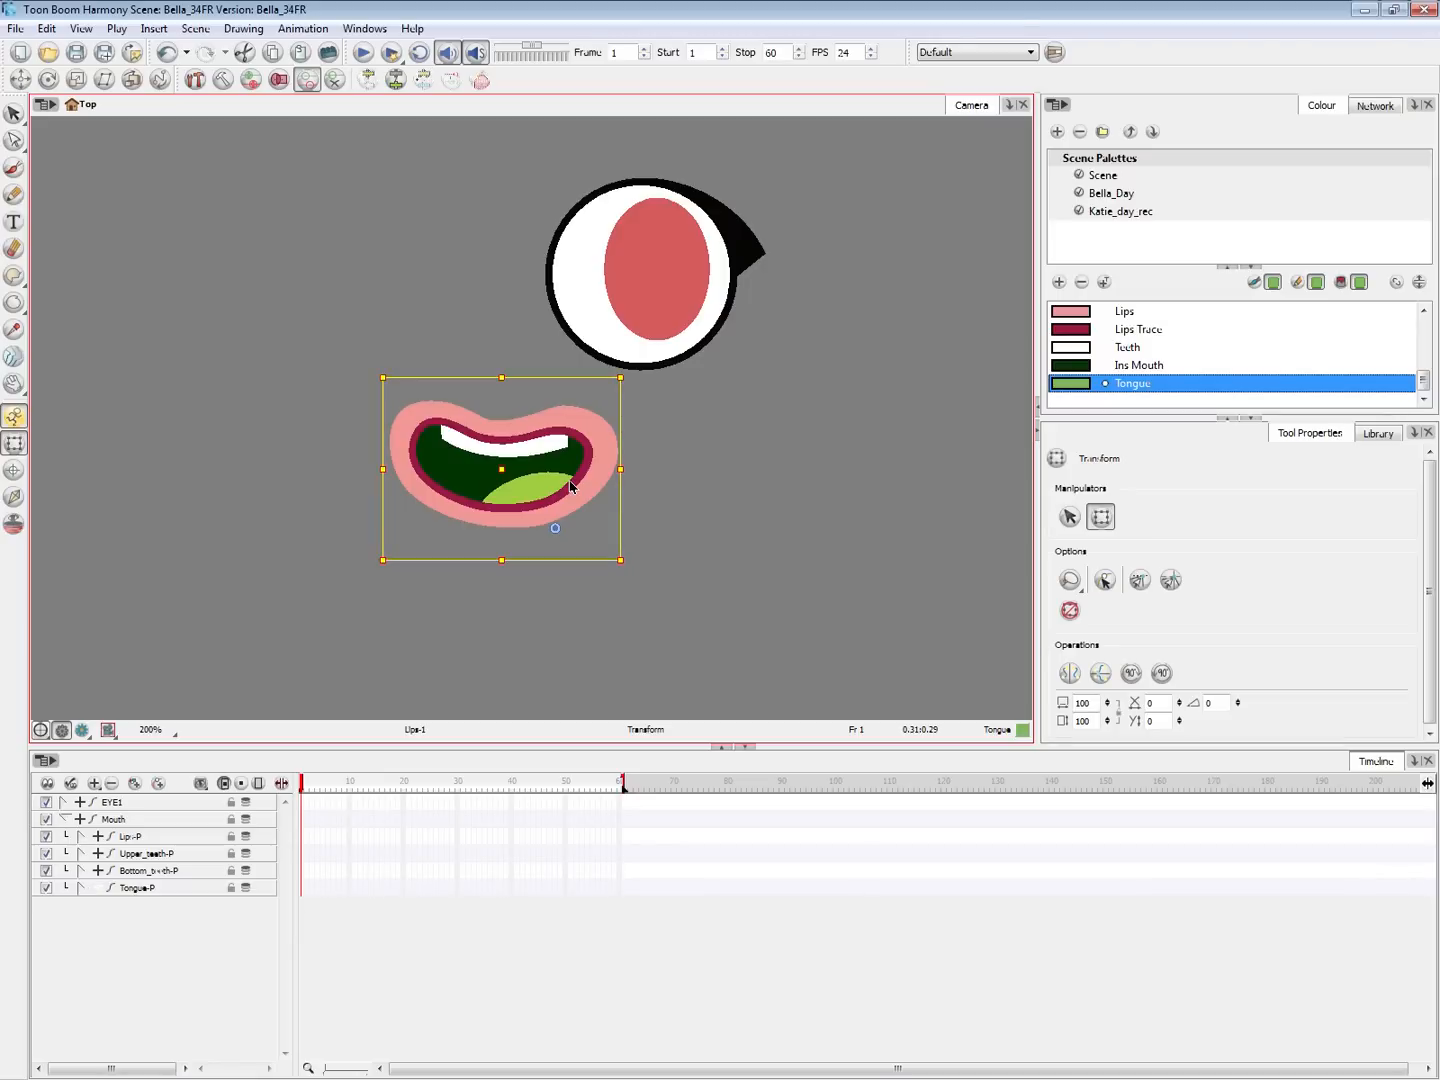
click(571, 483)
click(678, 495)
click(521, 491)
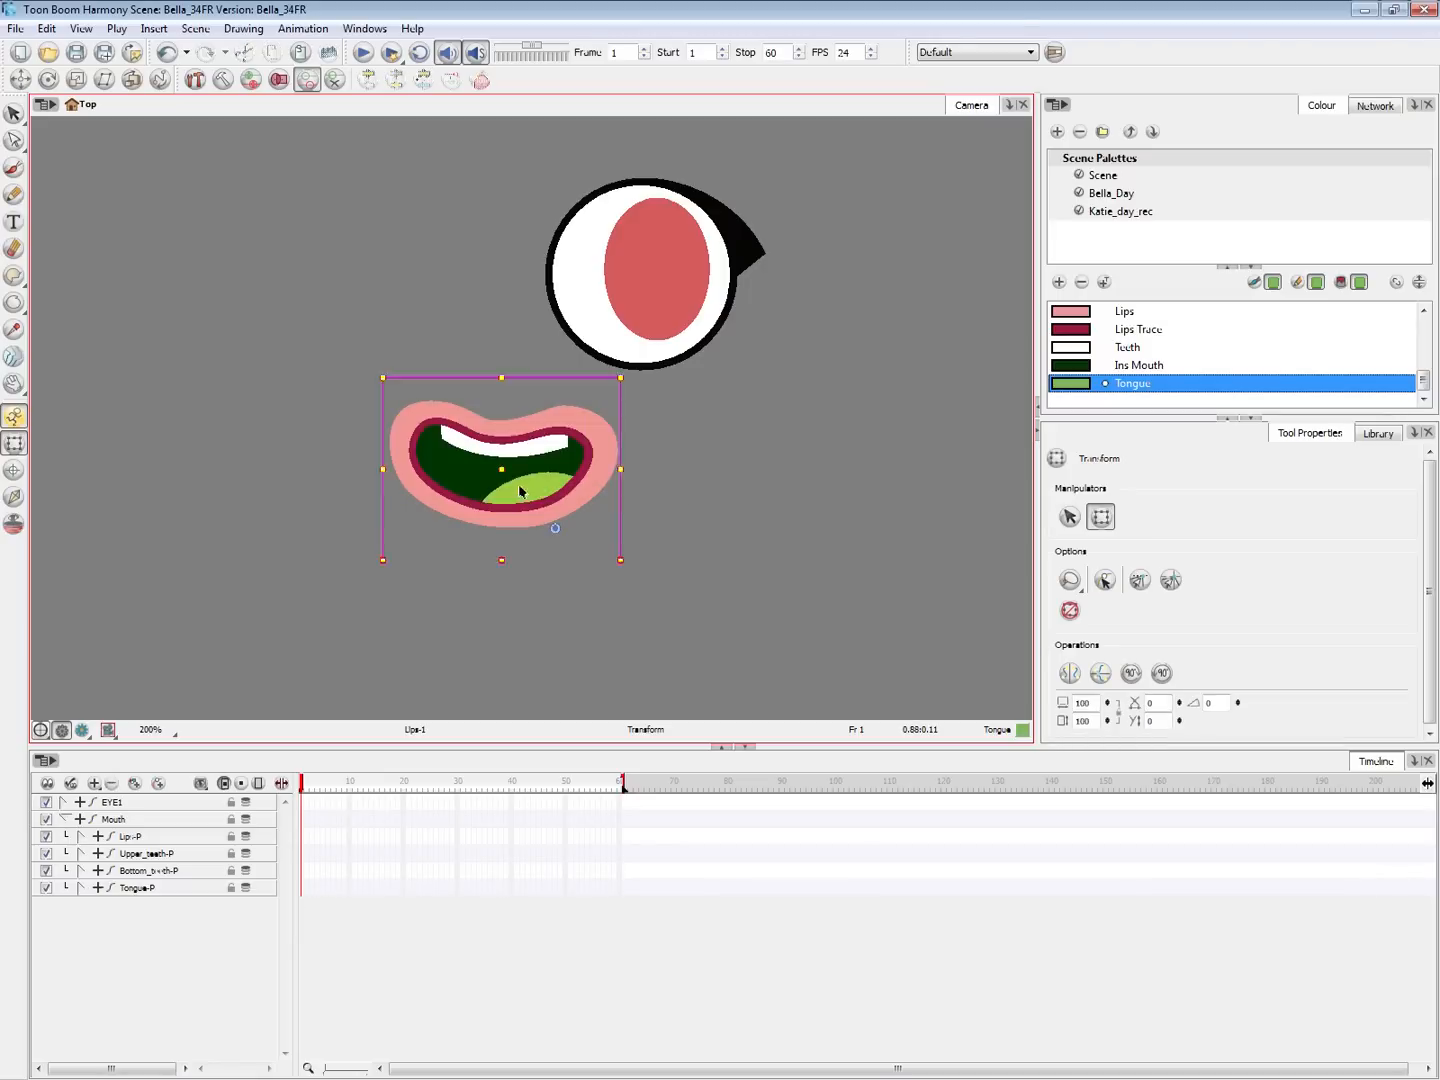
key(b)
key(b)
click(668, 474)
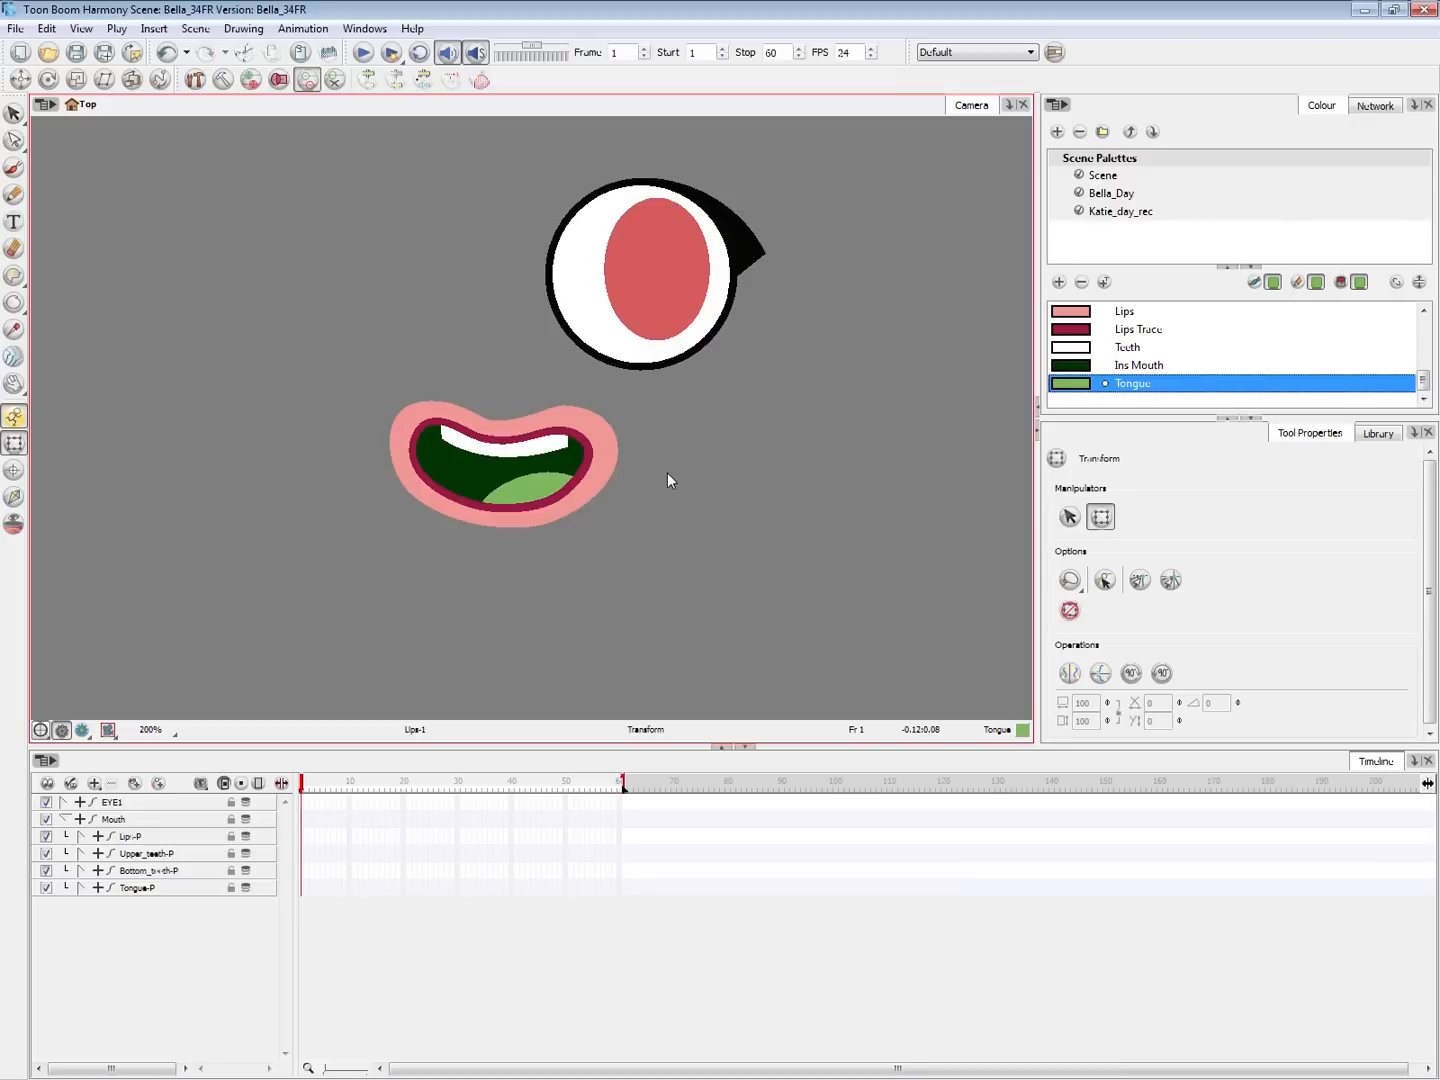
Collapse the Mouth layer in the timeline
key(2)
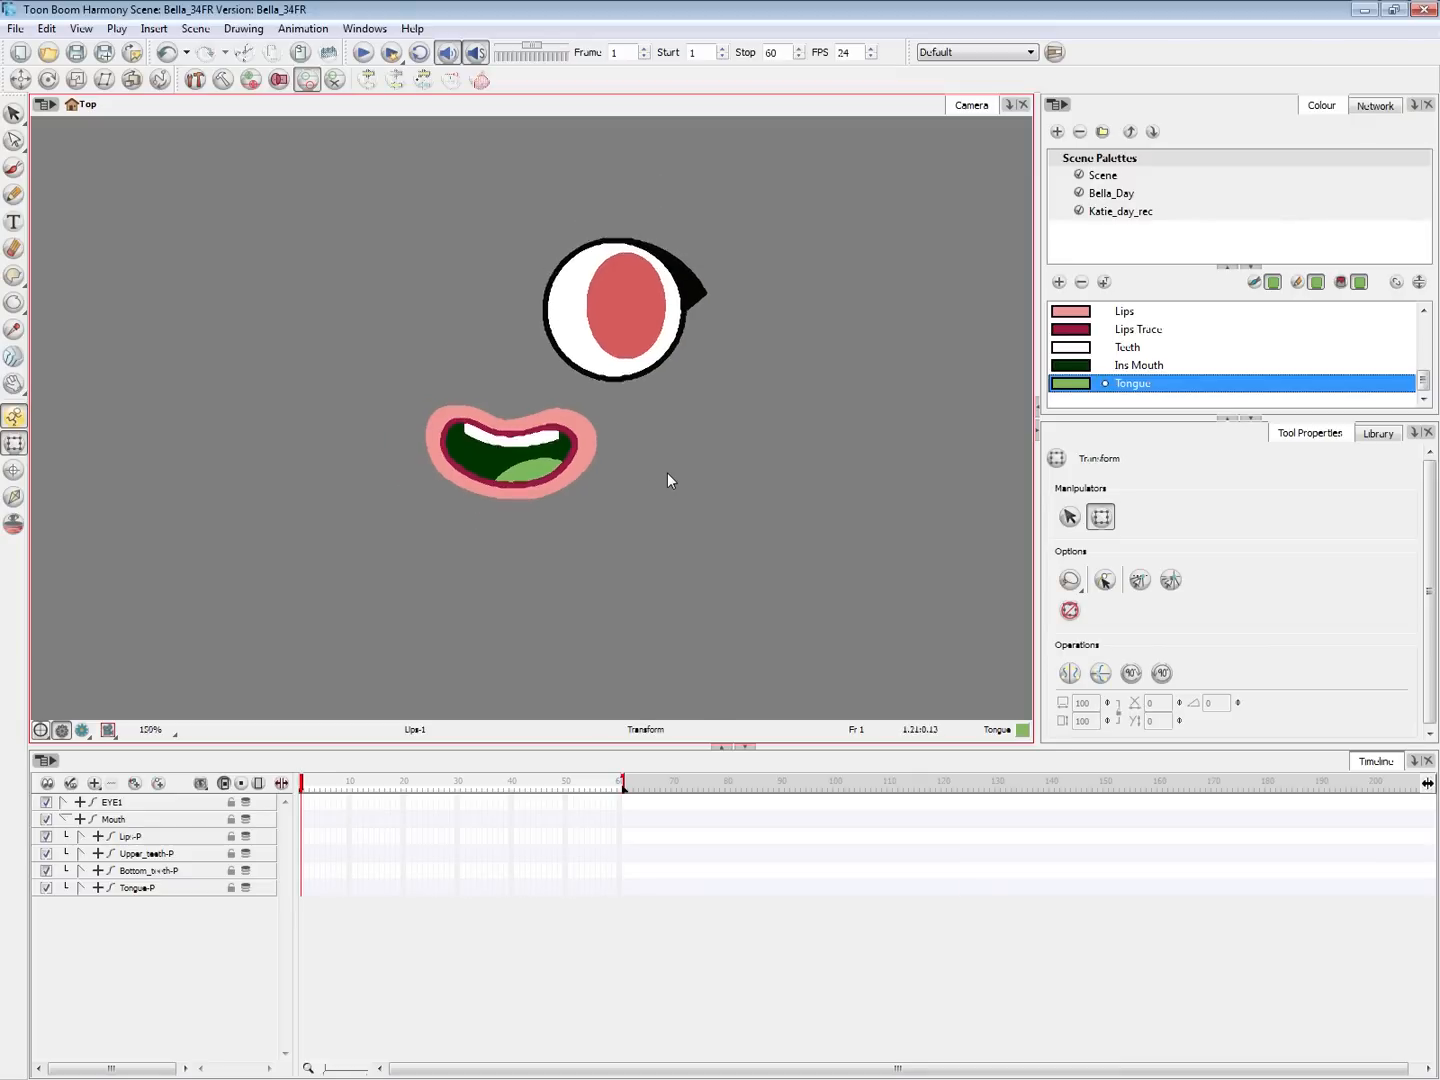
key(2)
key(2)
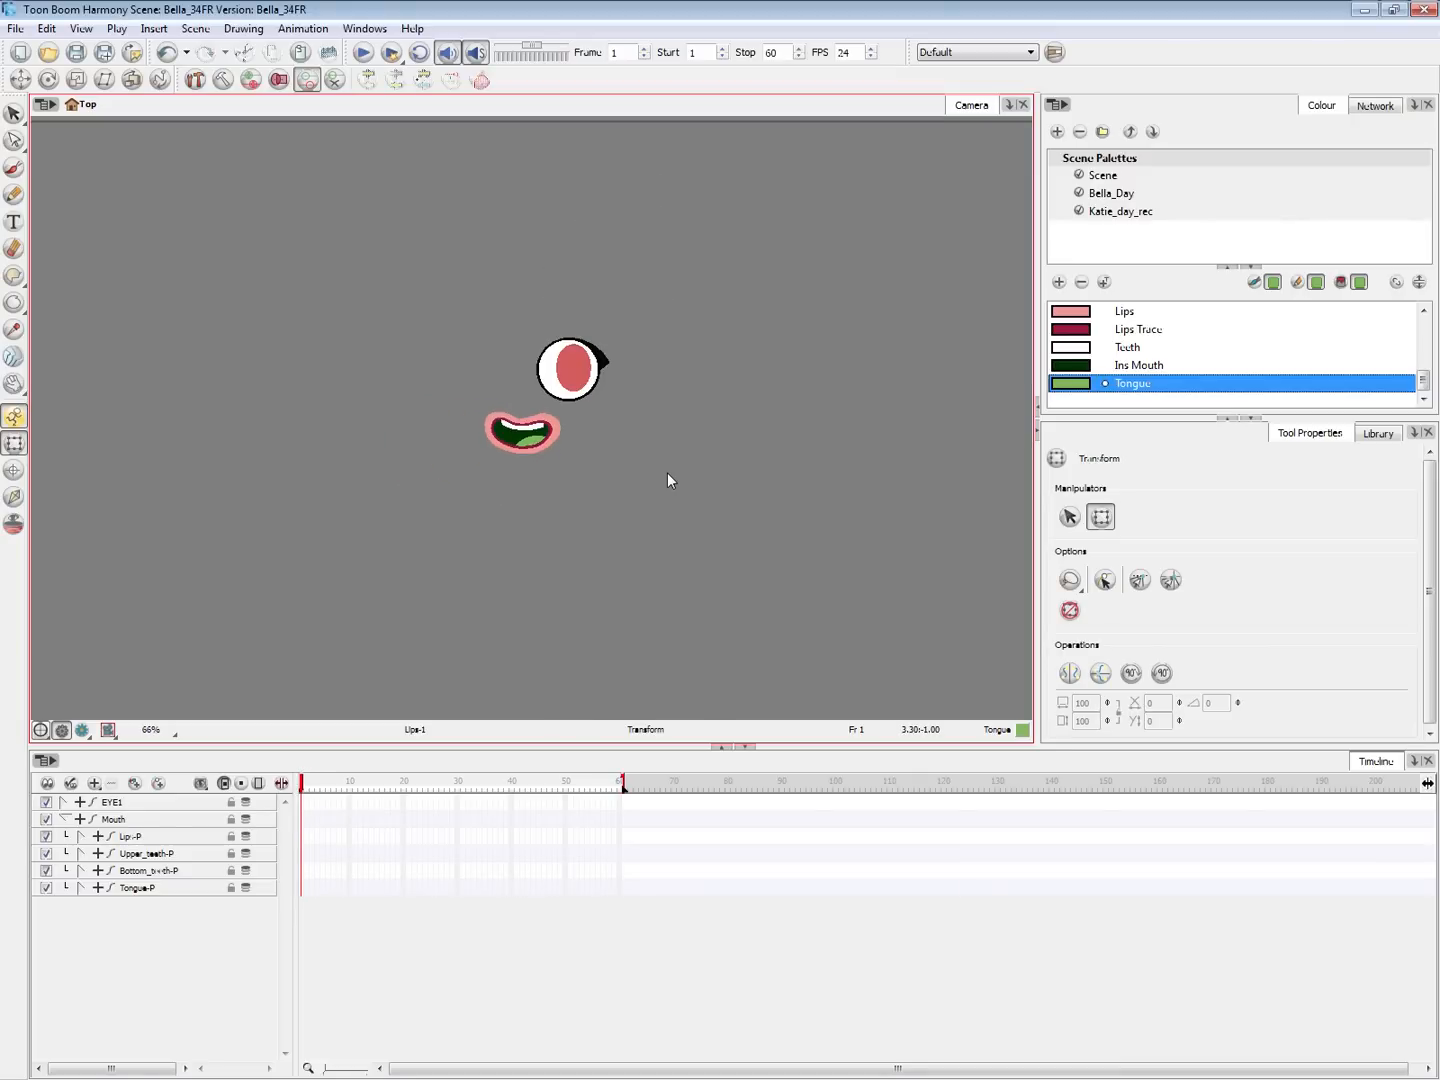
key(1)
key(1)
key(1)
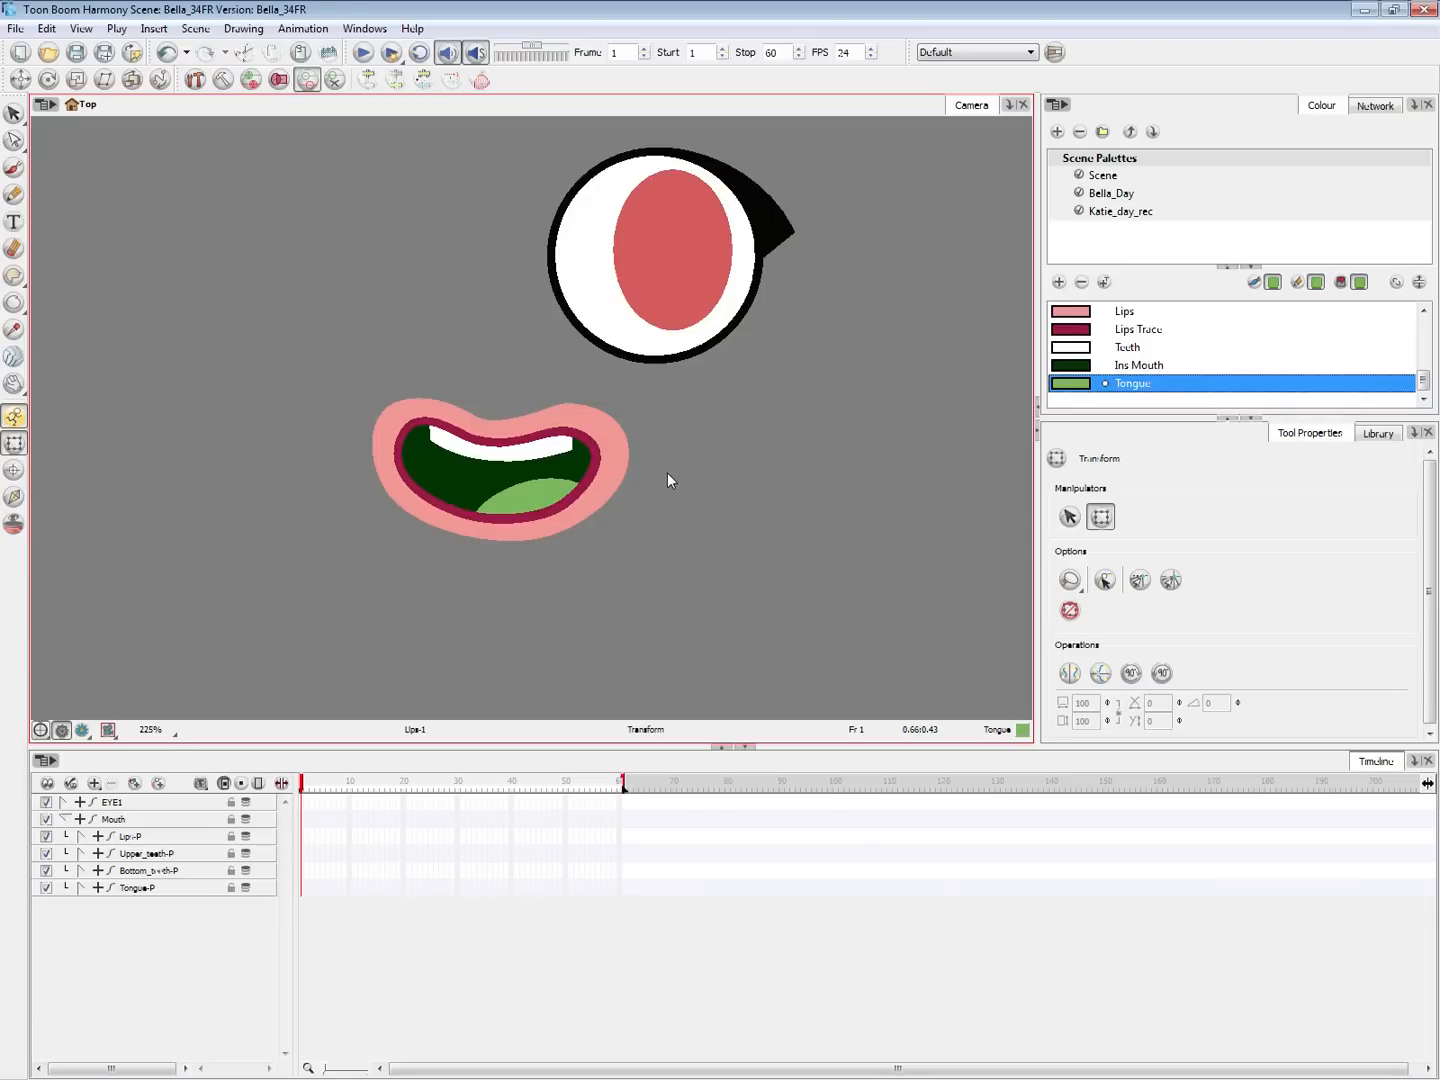
drag(764, 496, 798, 589)
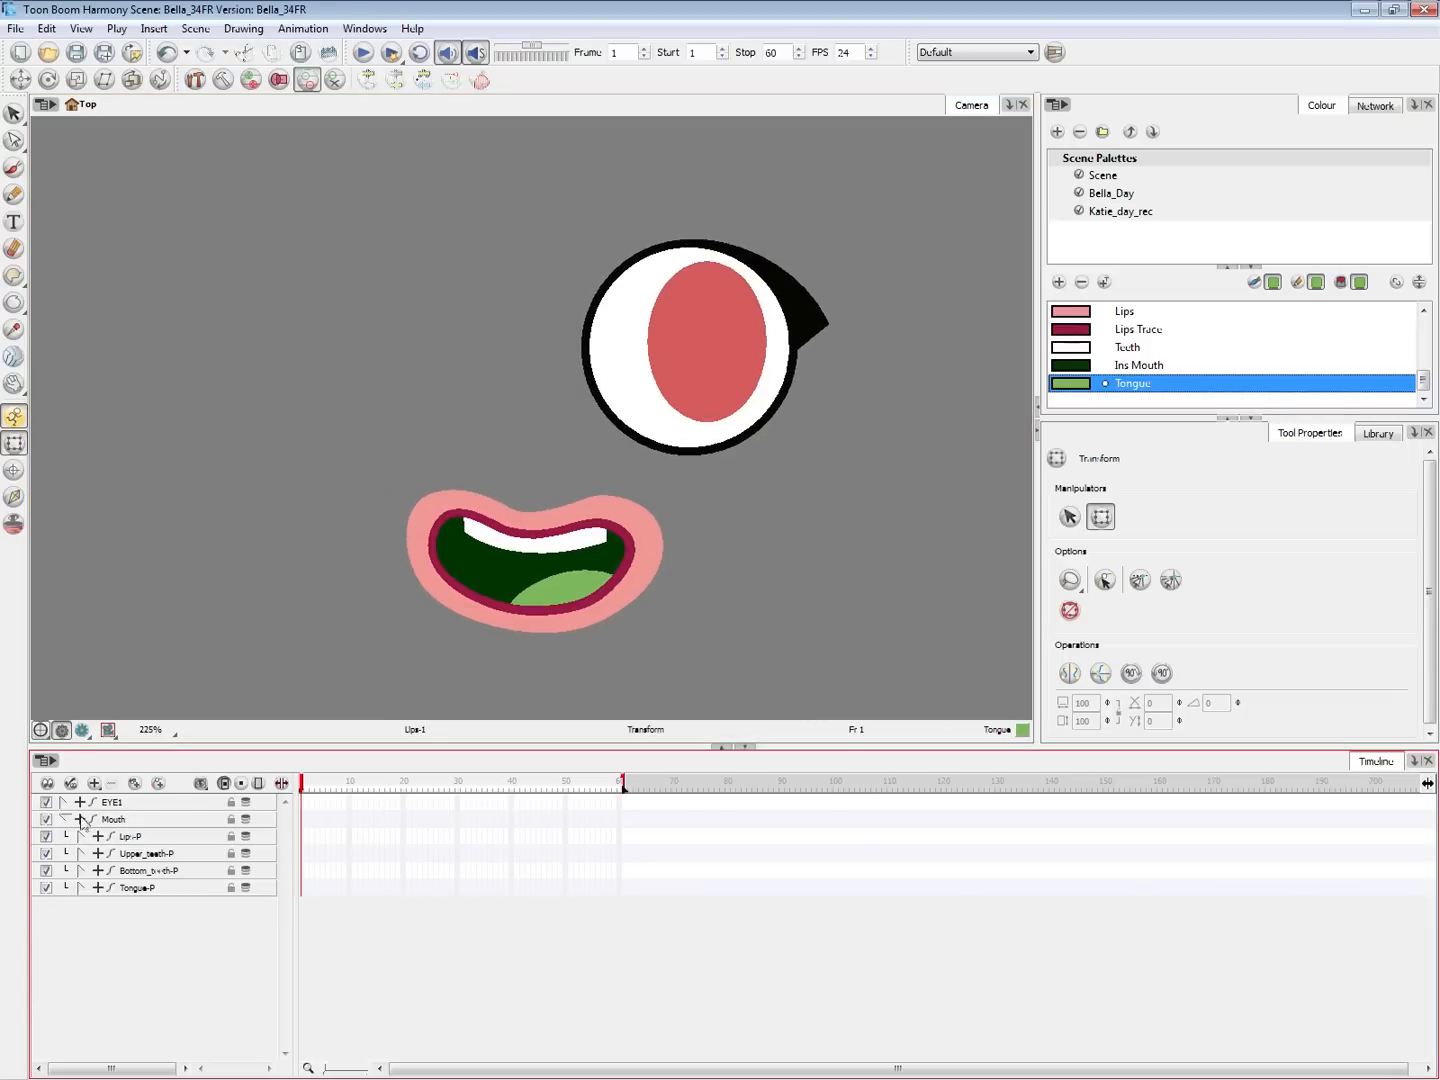
key(shift+f)
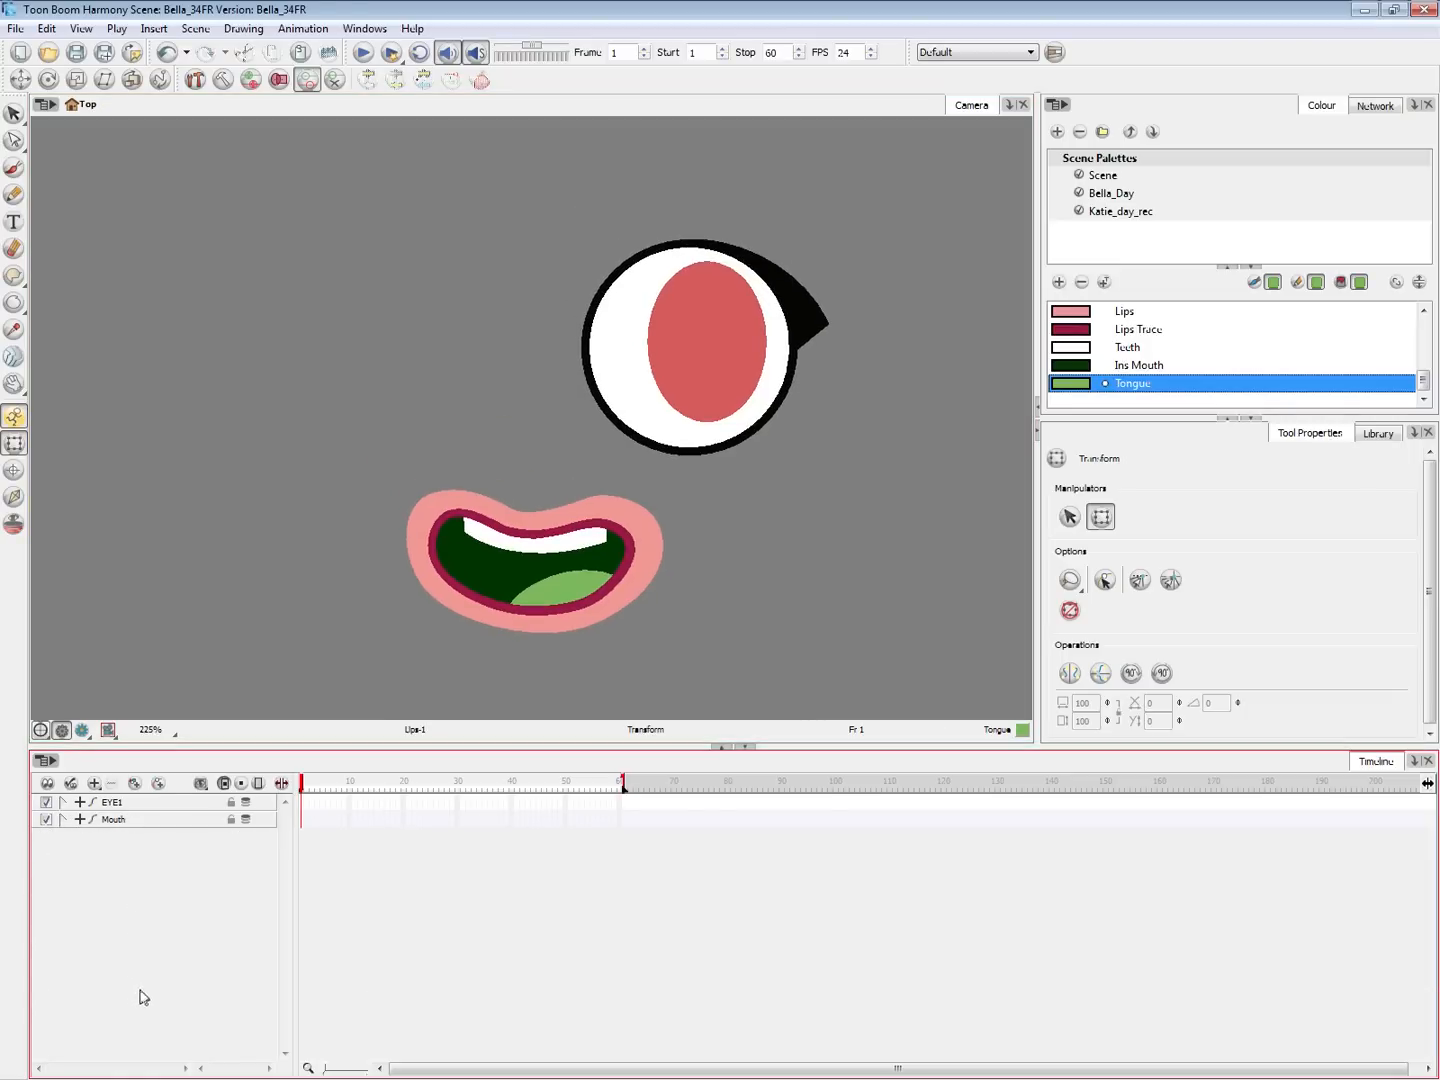
Connect Bella's rough drawing to the scene composite in the network and enable it as reference
key(alt+Tab)
key(2)
key(2)
key(2)
drag(1150, 724, 888, 726)
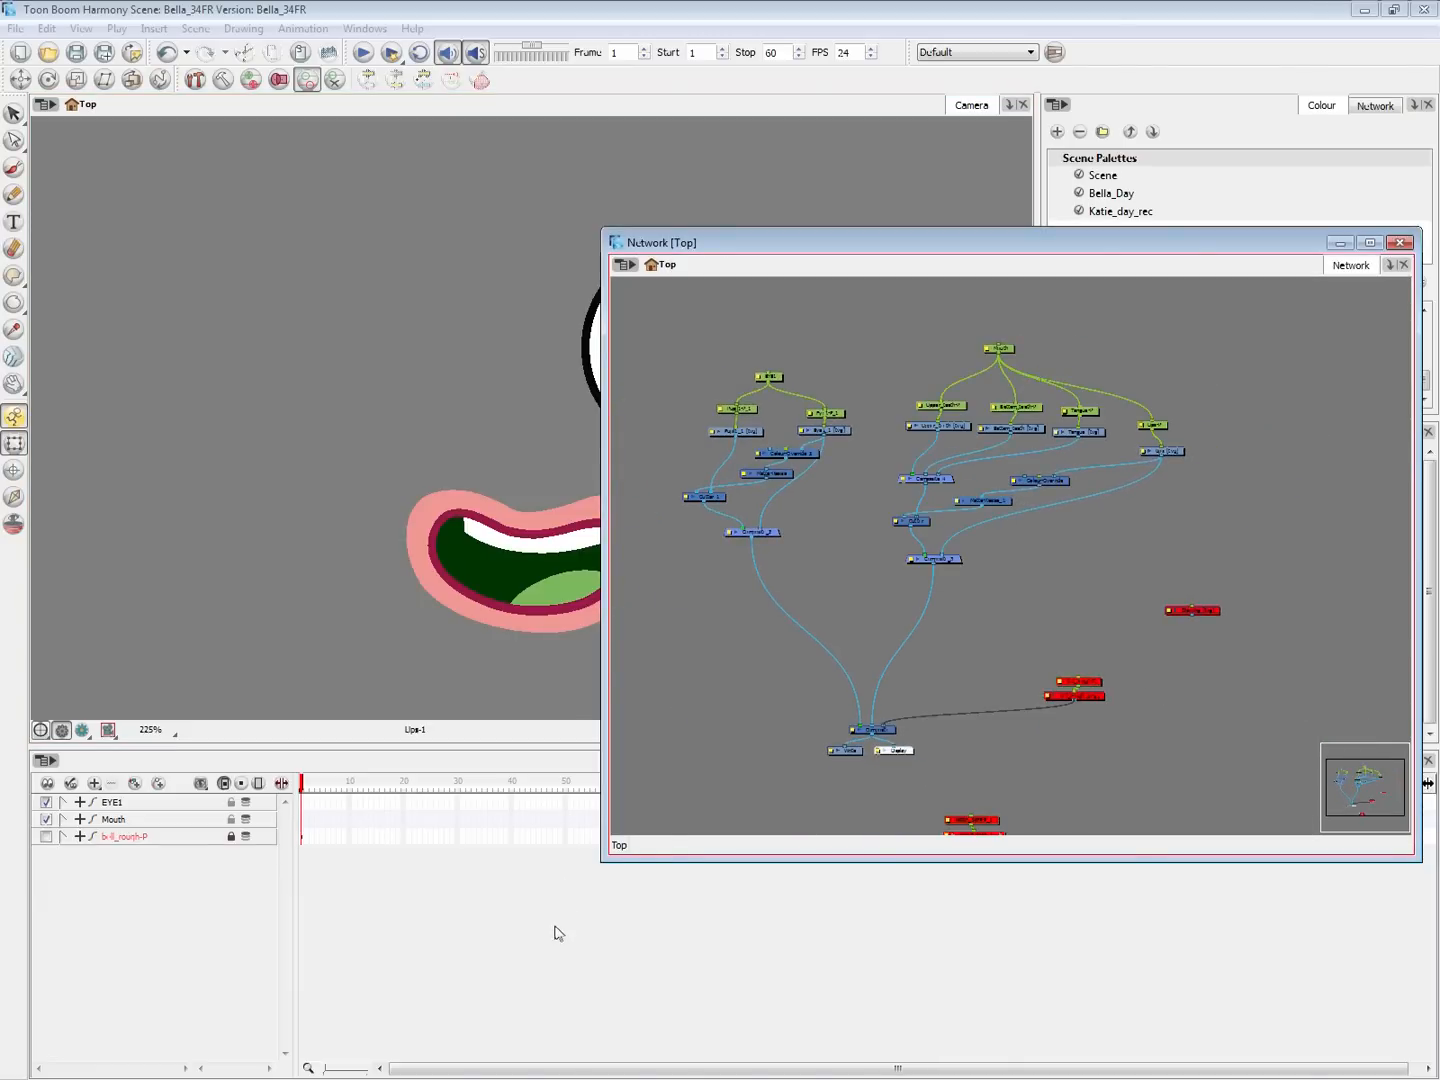
drag(1057, 722, 1057, 725)
key(a)
click(501, 965)
Try shifting the pupil toward the outer edge of the eye, and undo the move
key(2)
key(2)
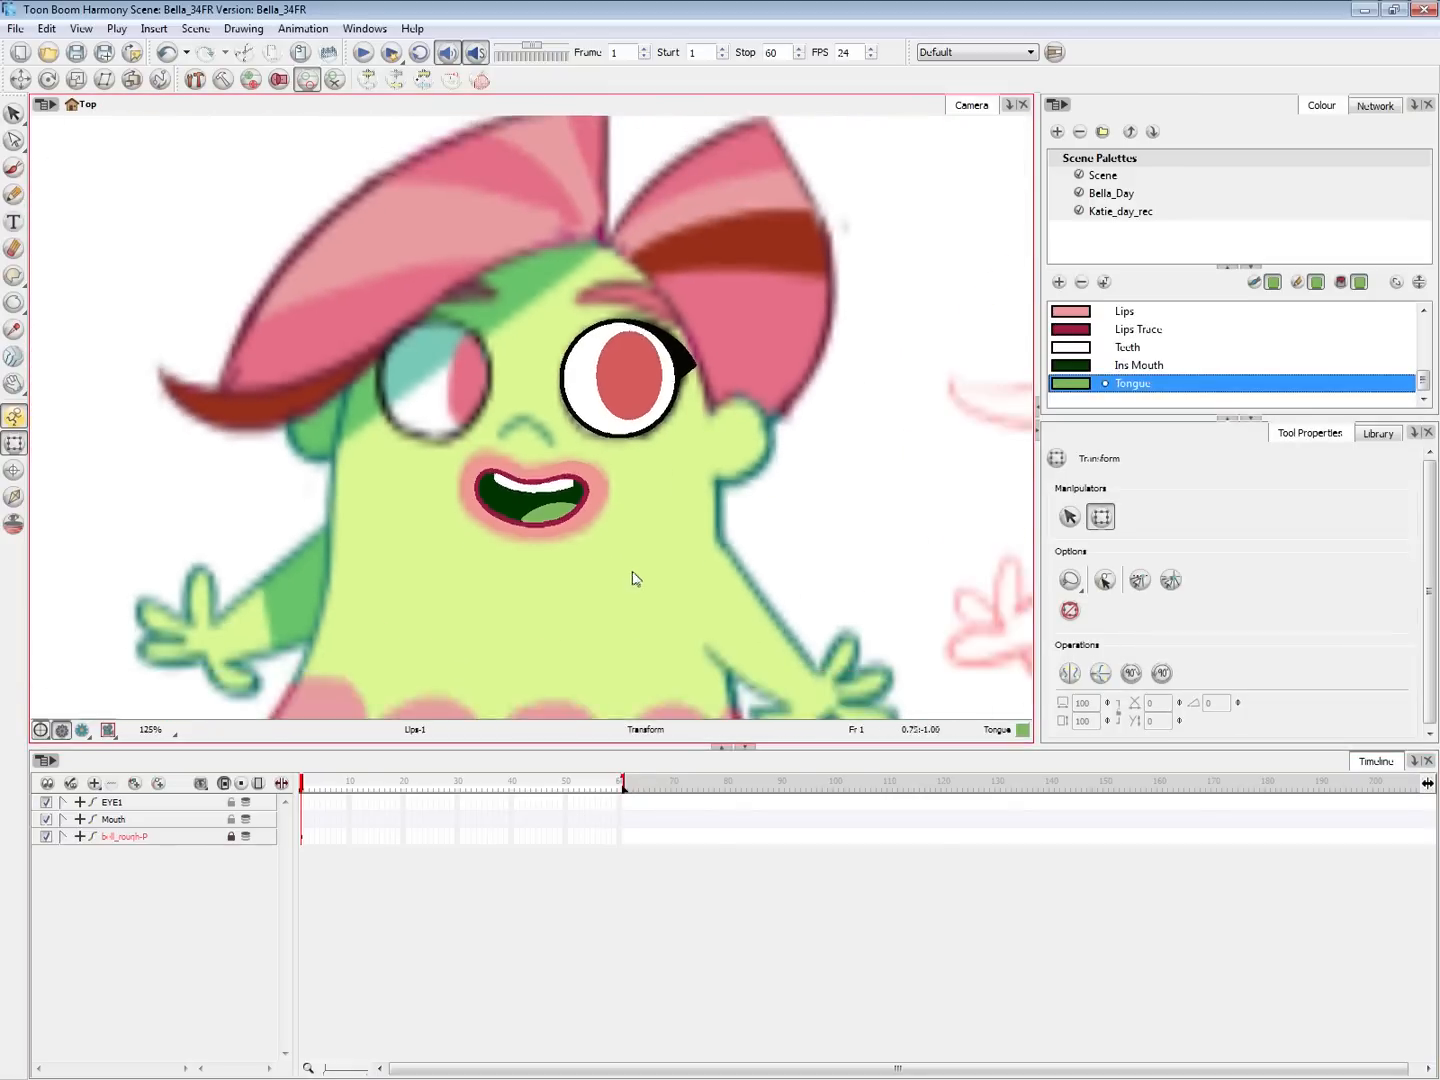
drag(757, 536, 701, 553)
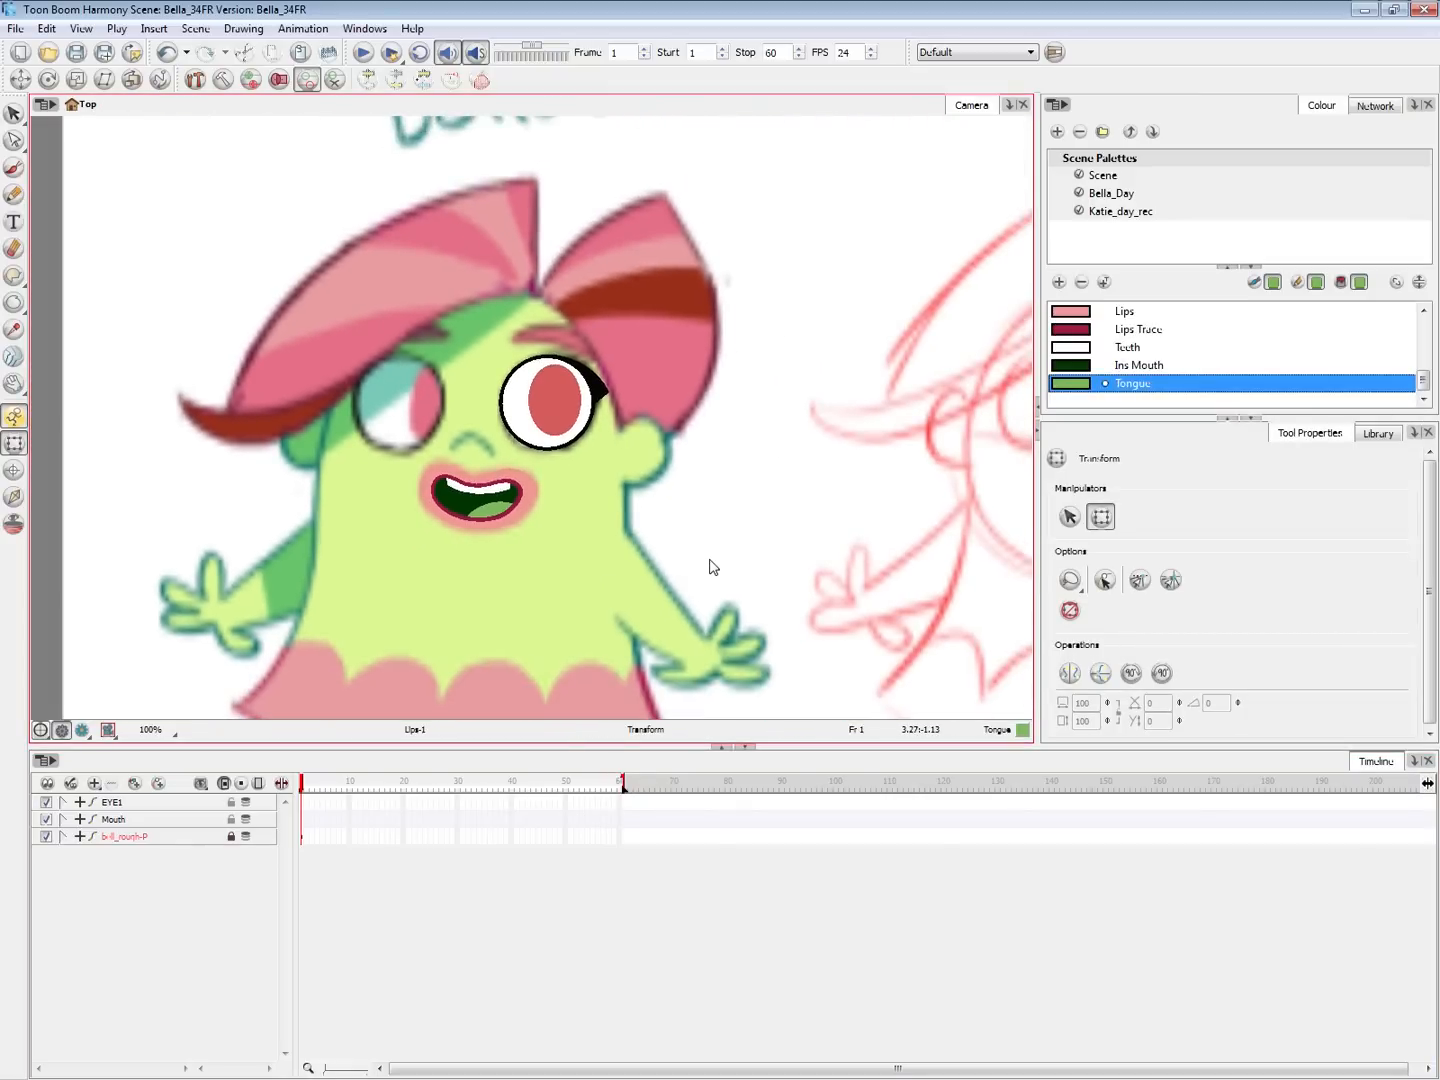
key(2)
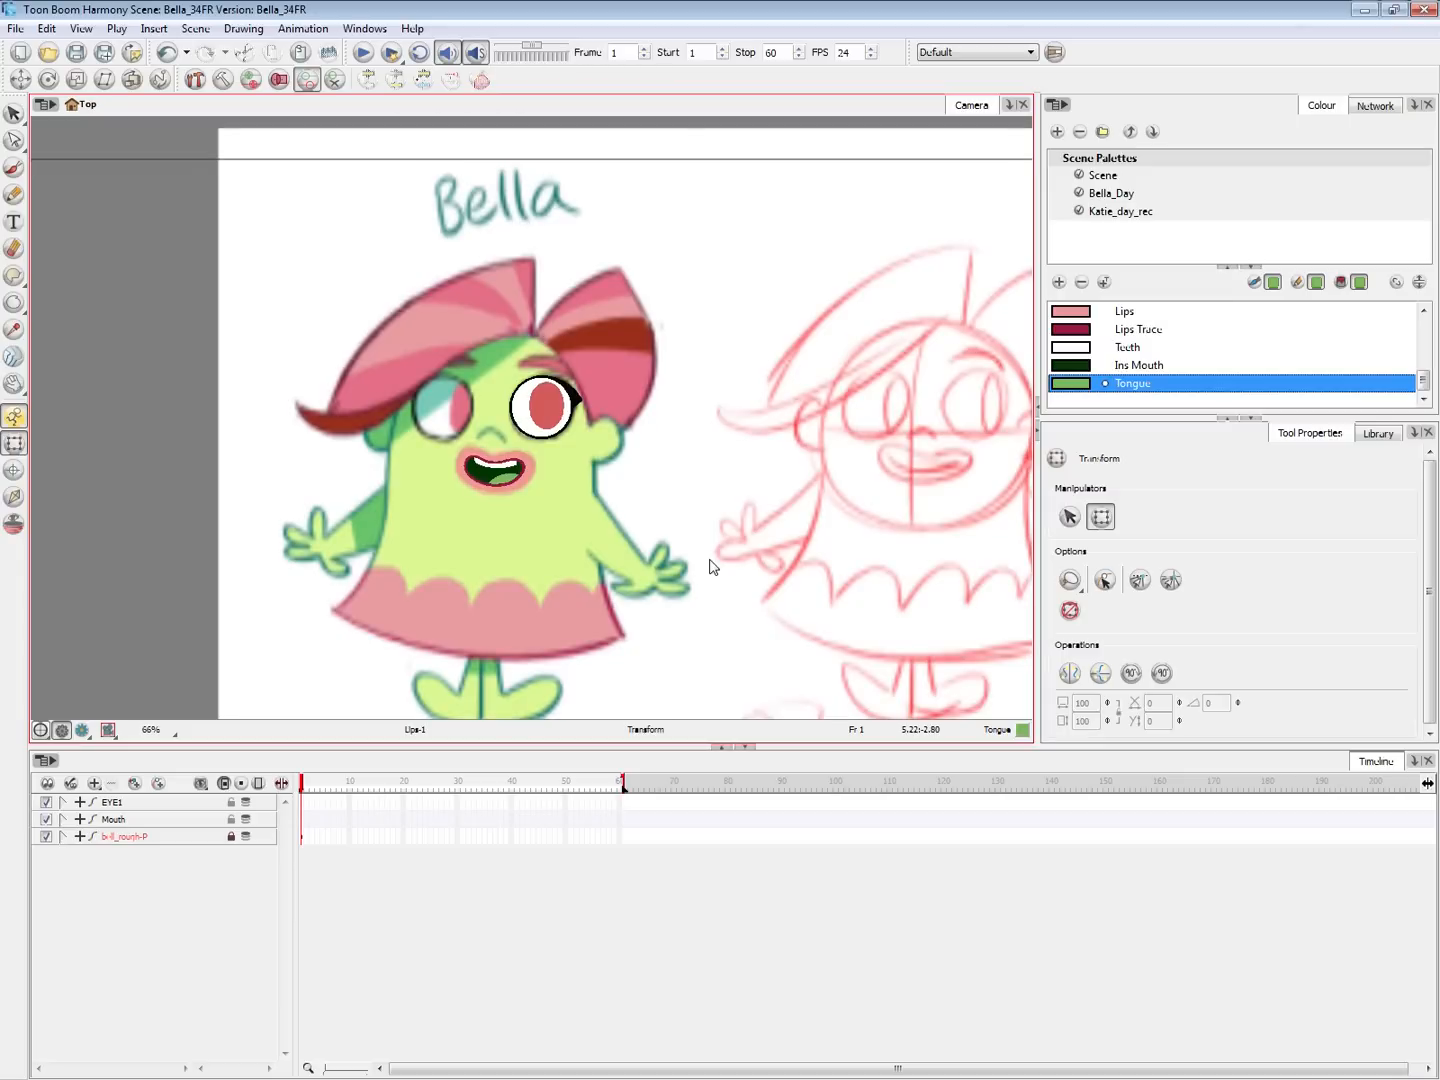
key(1)
key(1)
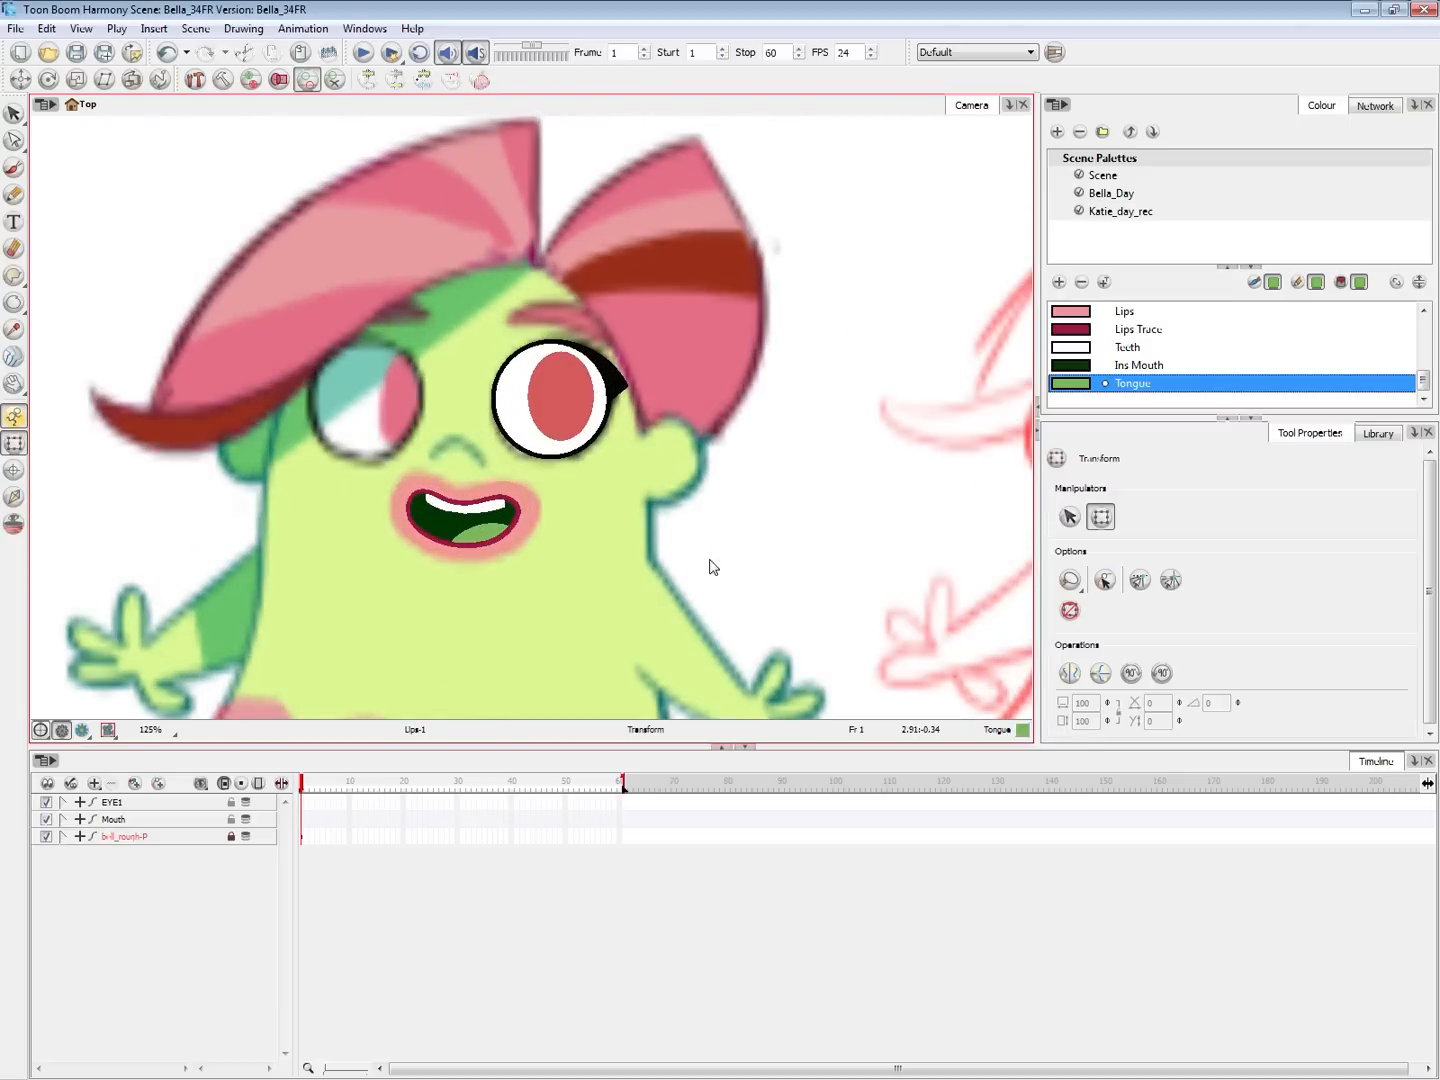
click(573, 419)
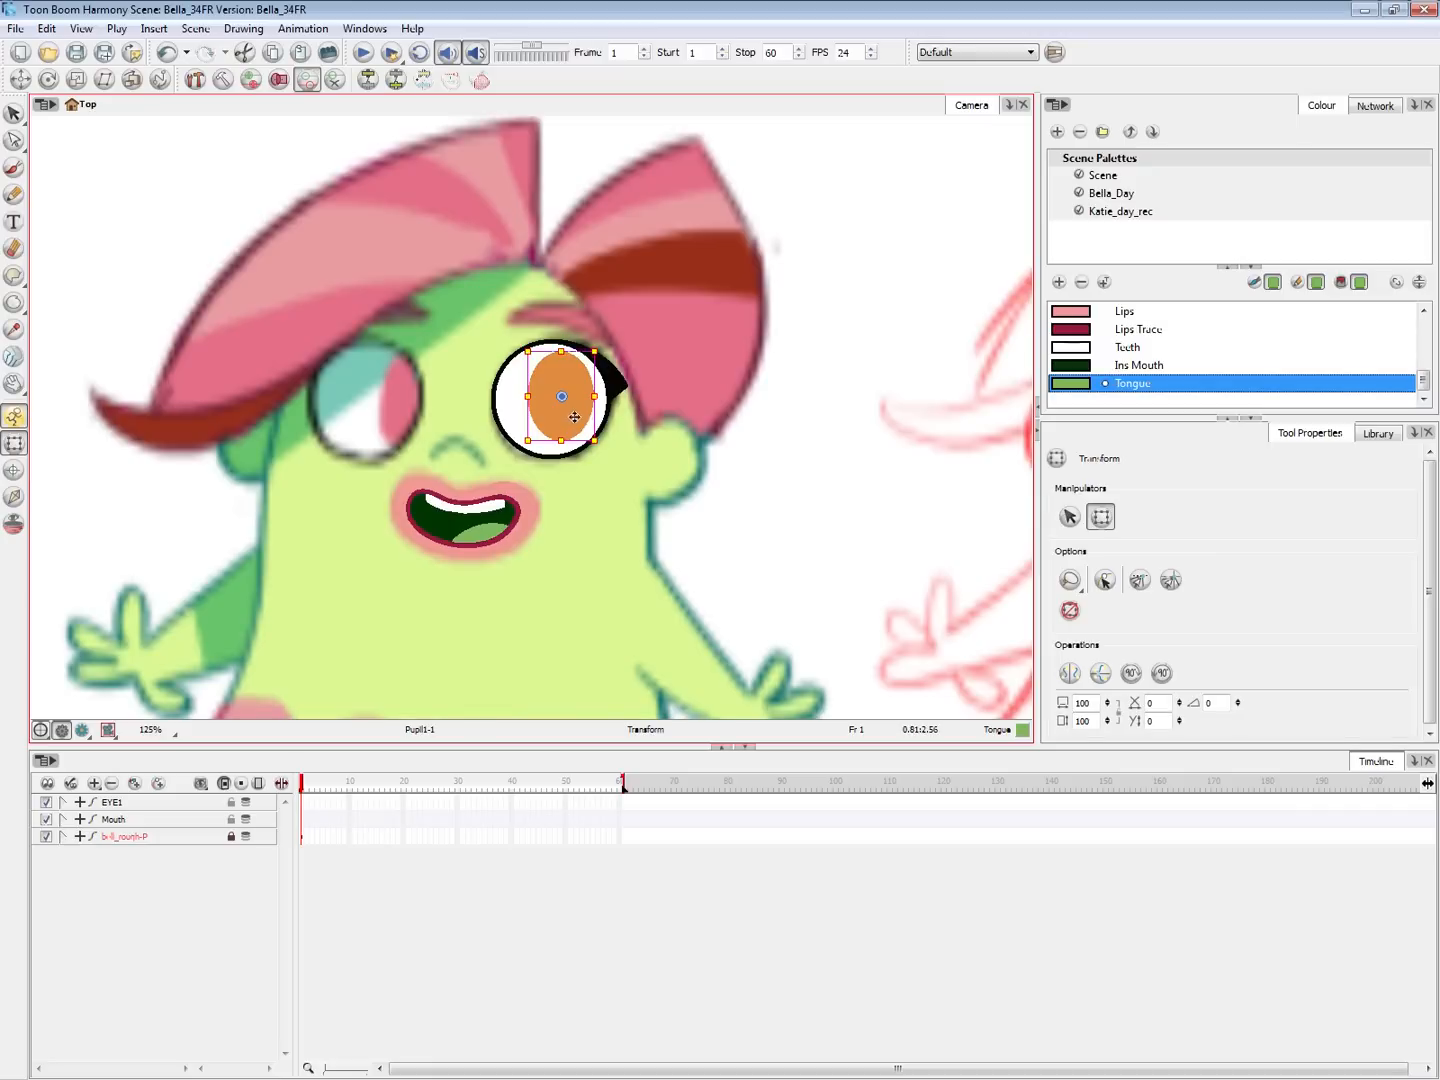
drag(574, 418, 586, 424)
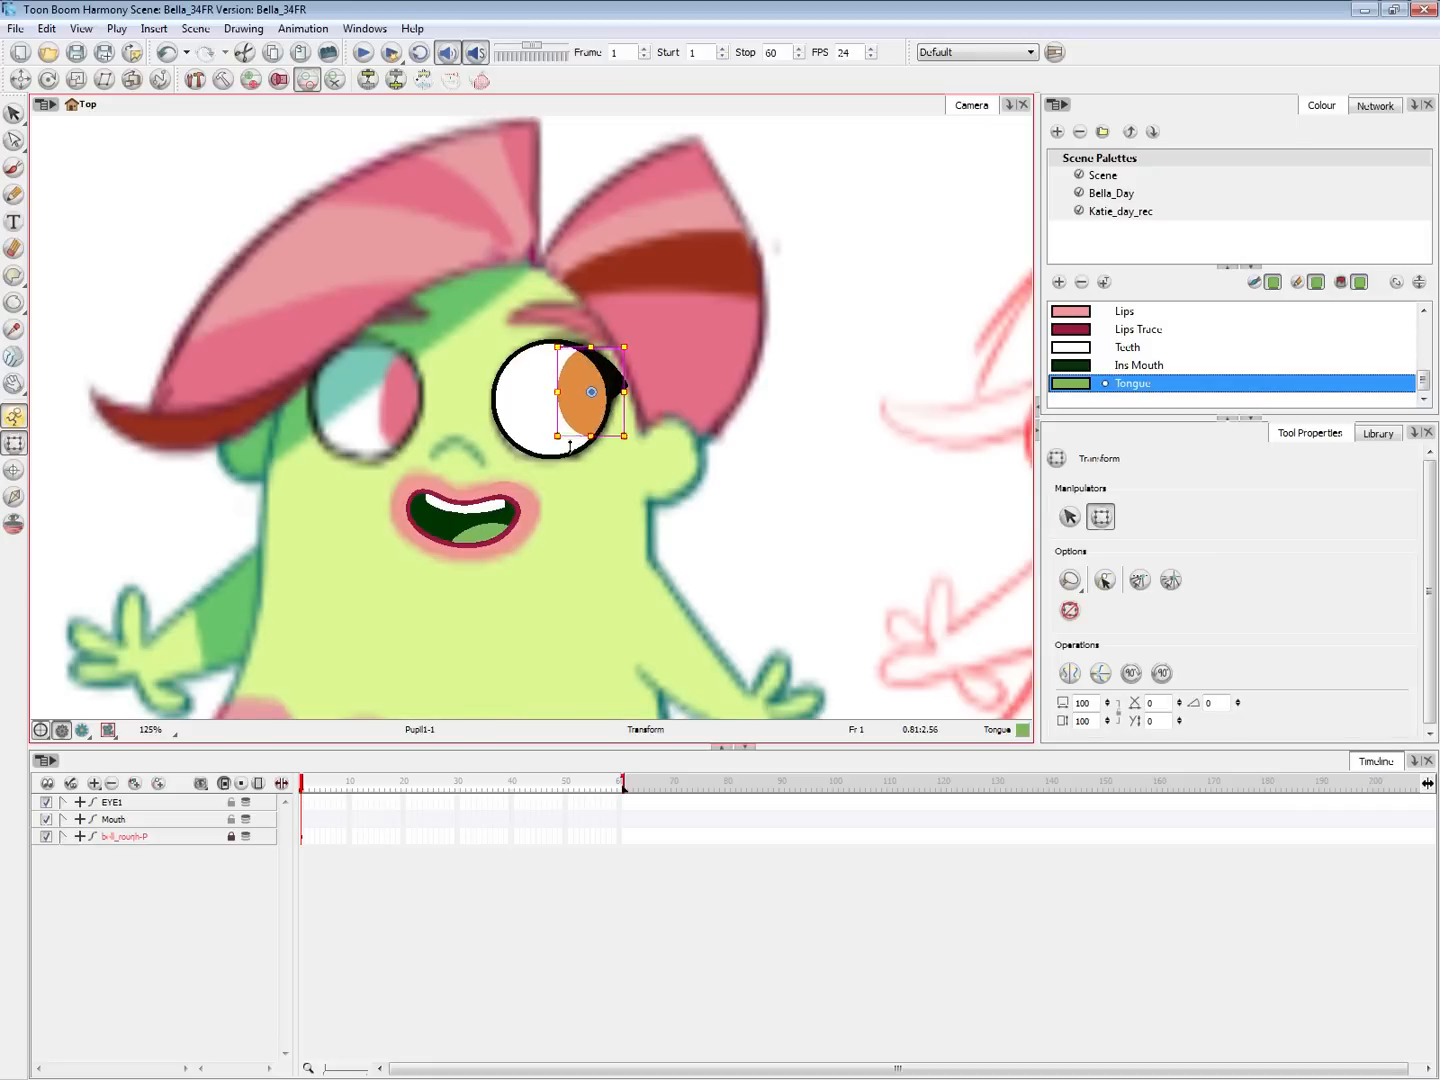
key(ctrl+z)
Try stretching the mouth taller and repositioning its tongue and teeth on frame 1, and undo the changes
click(529, 540)
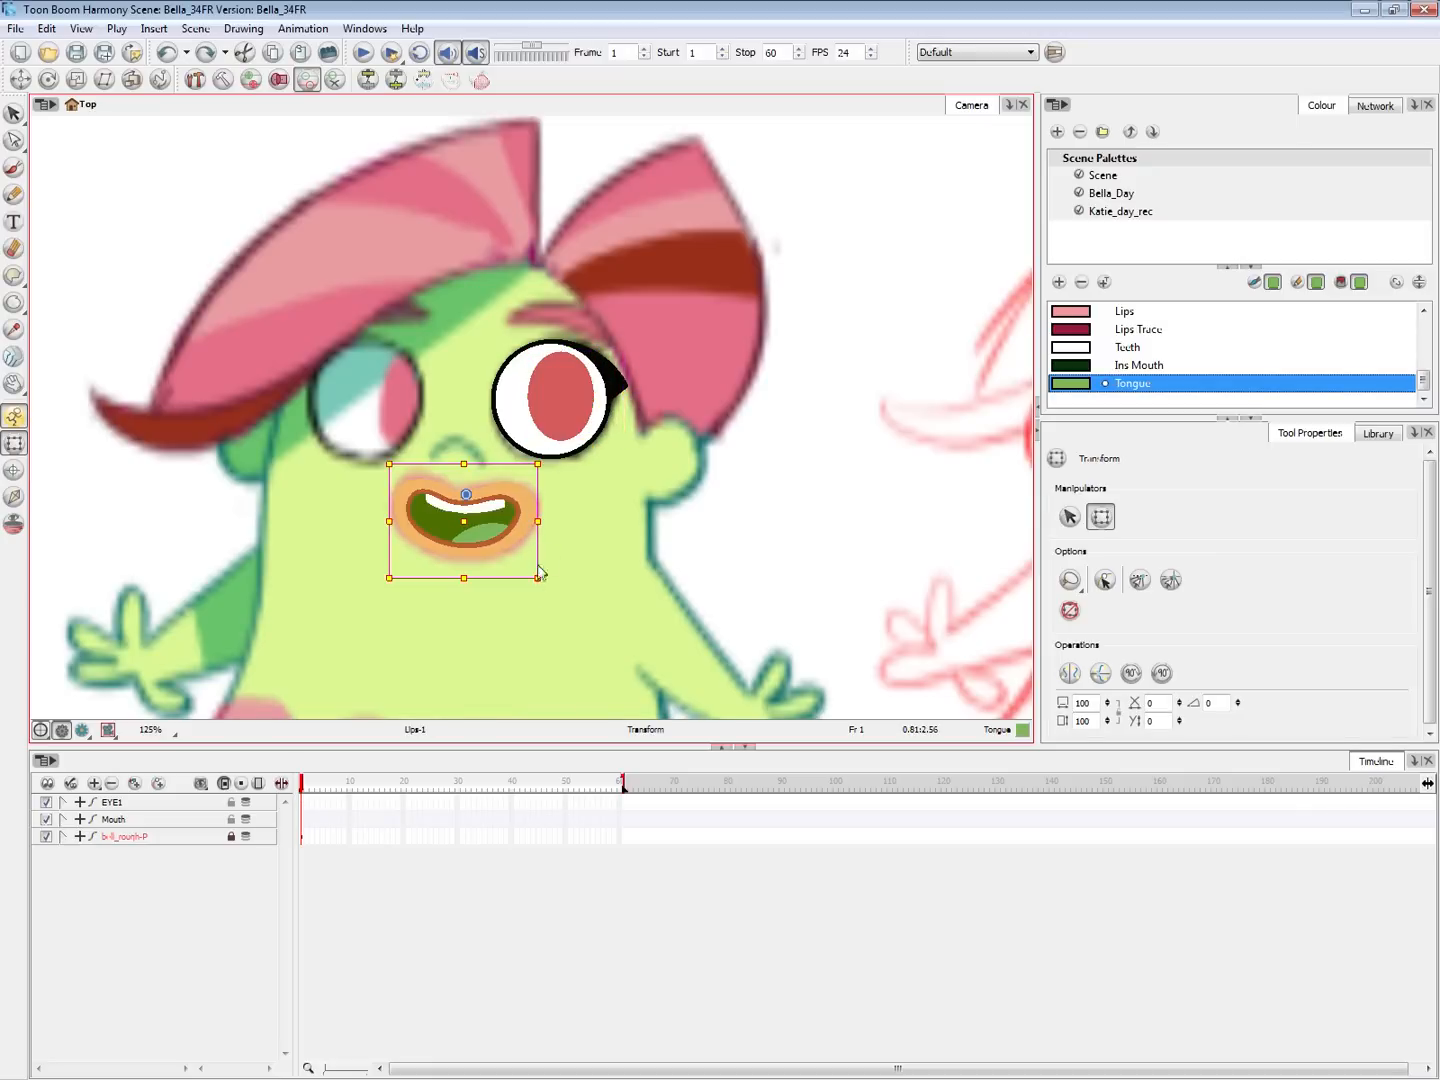
drag(539, 575, 537, 632)
click(497, 507)
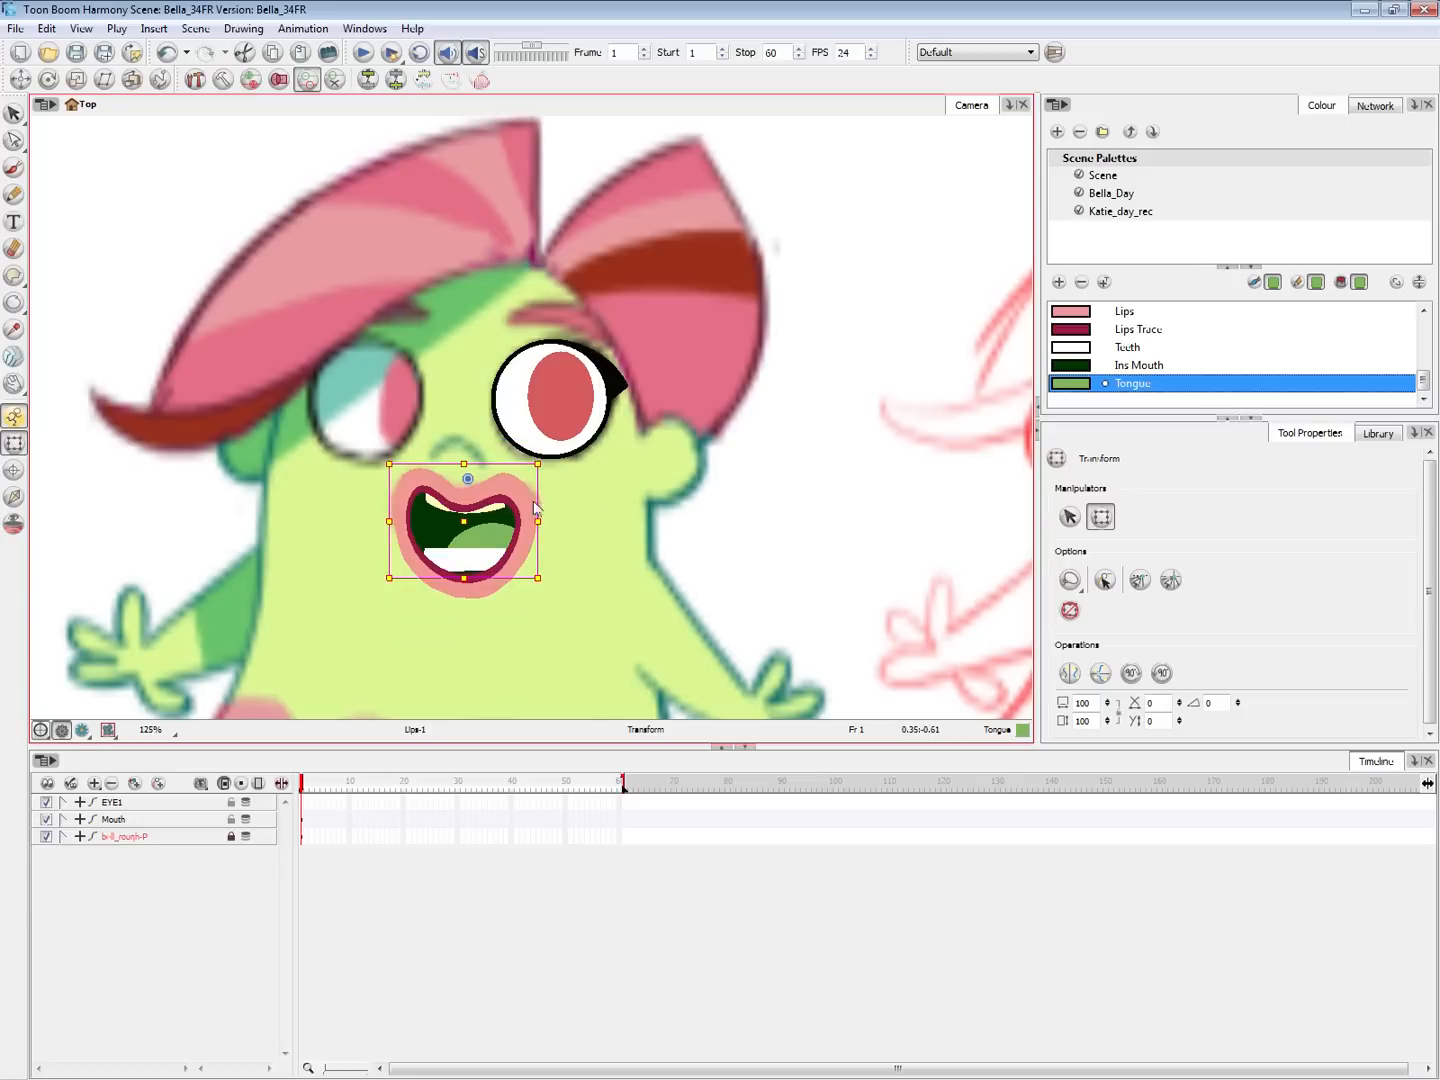
click(495, 512)
click(501, 535)
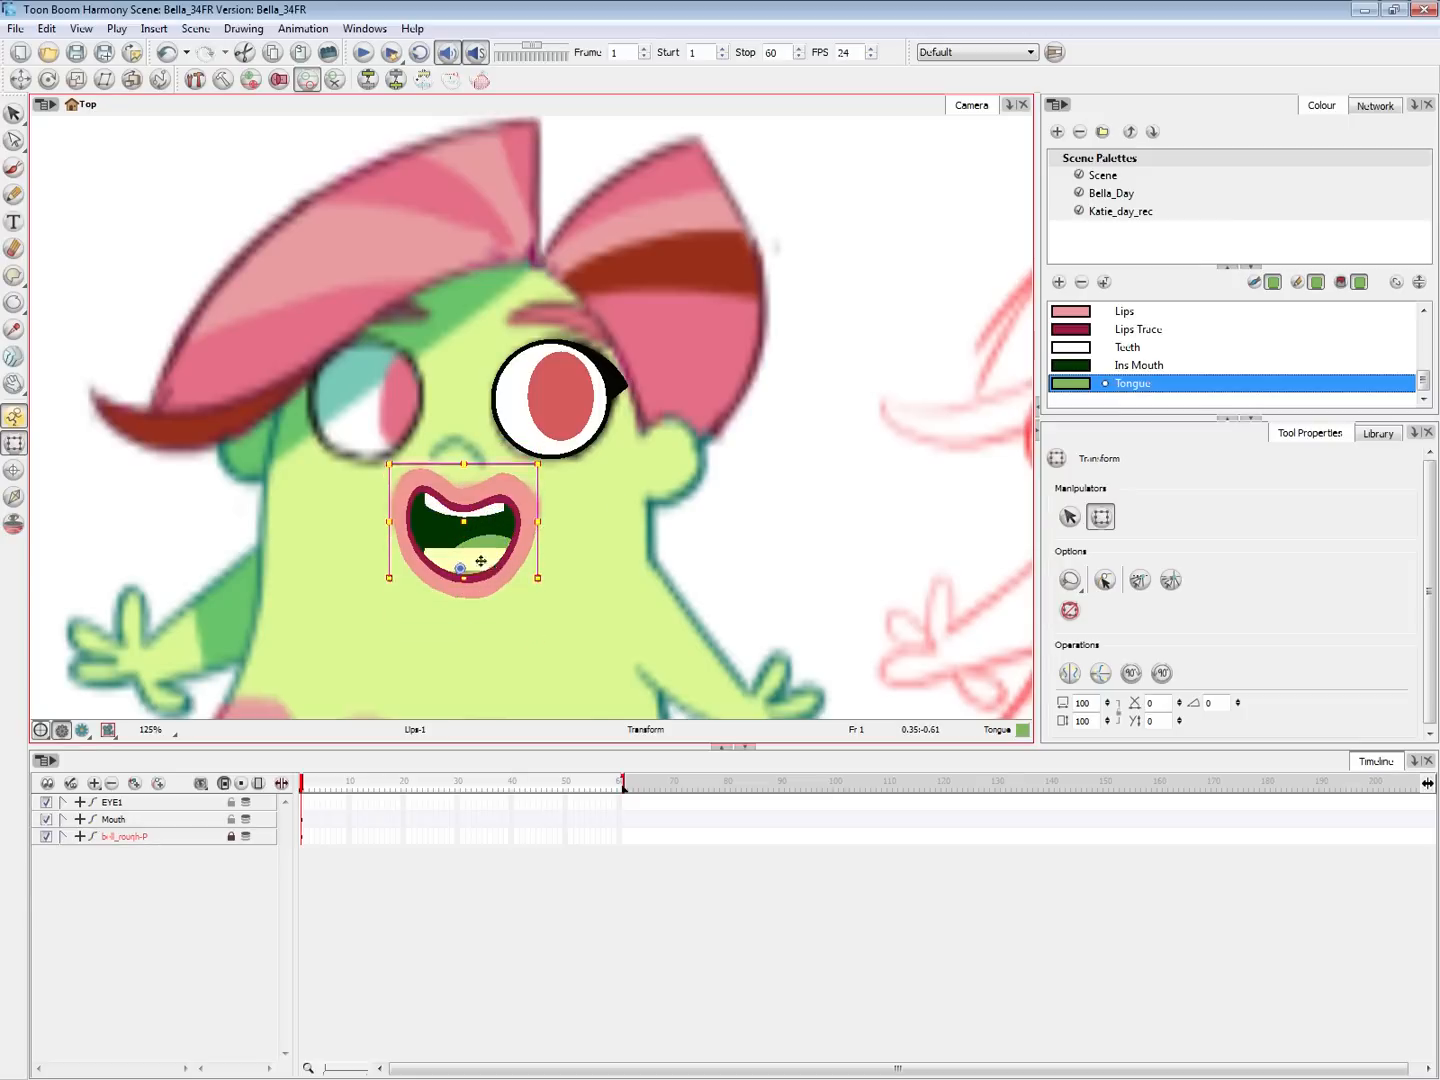
click(728, 500)
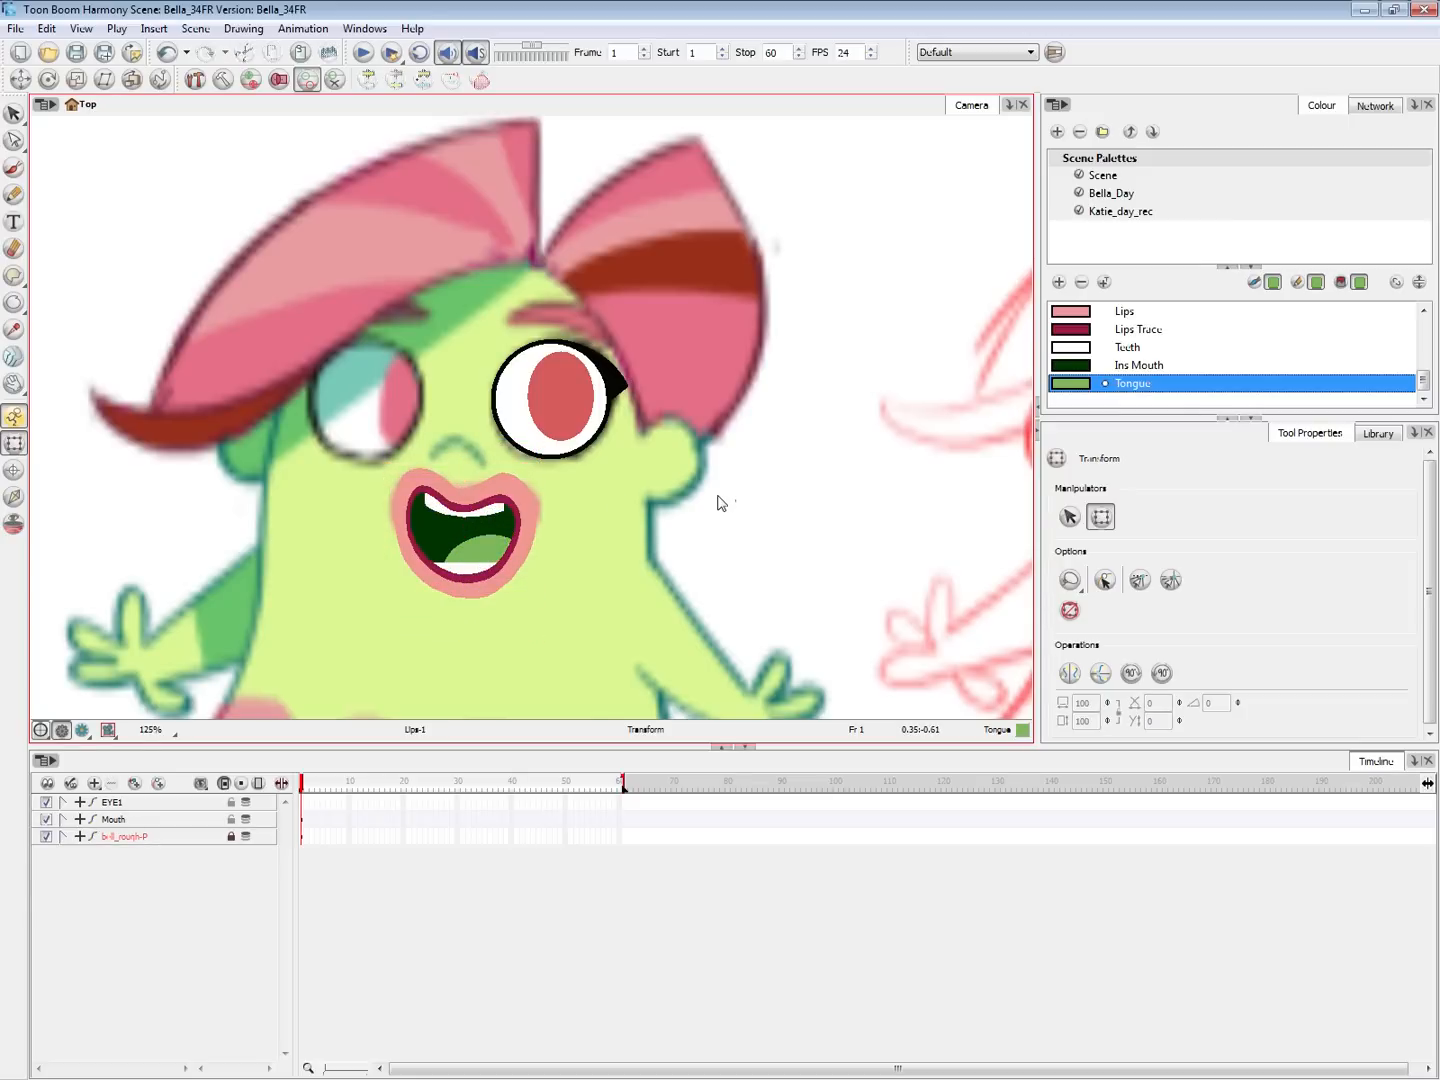
key(ctrl+z)
key(ctrl+z)
key(ctrl+z)
key(ctrl+z)
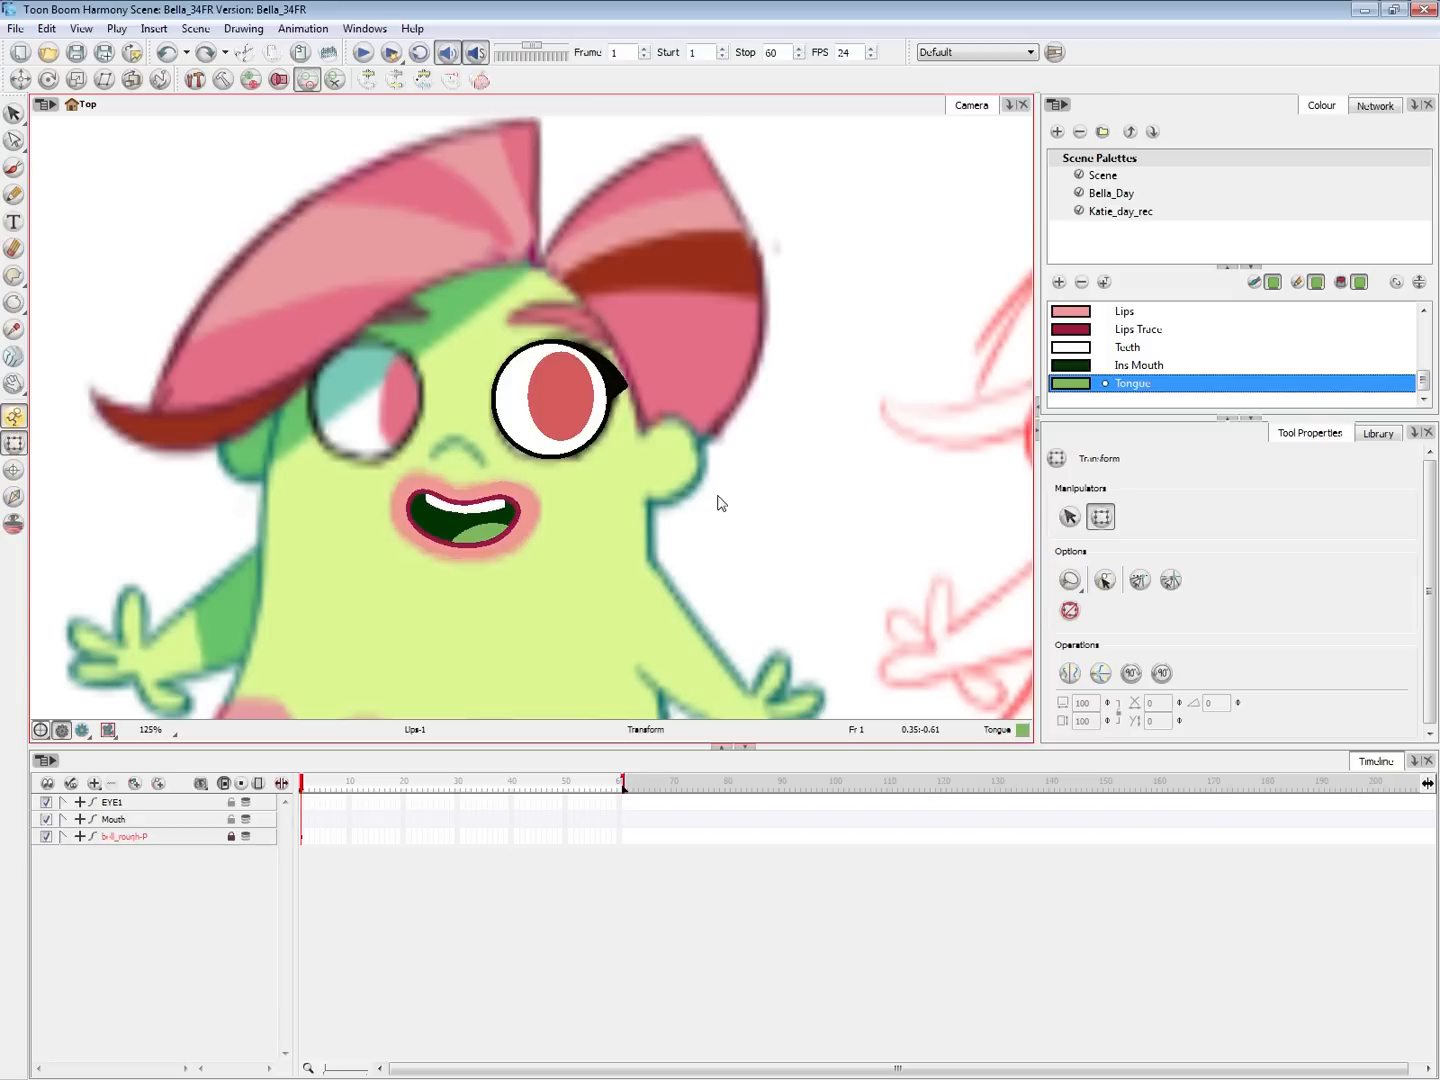
Stretch the mouth slightly taller on frame 2 and reposition the teeth and tongue inside it
key(period)
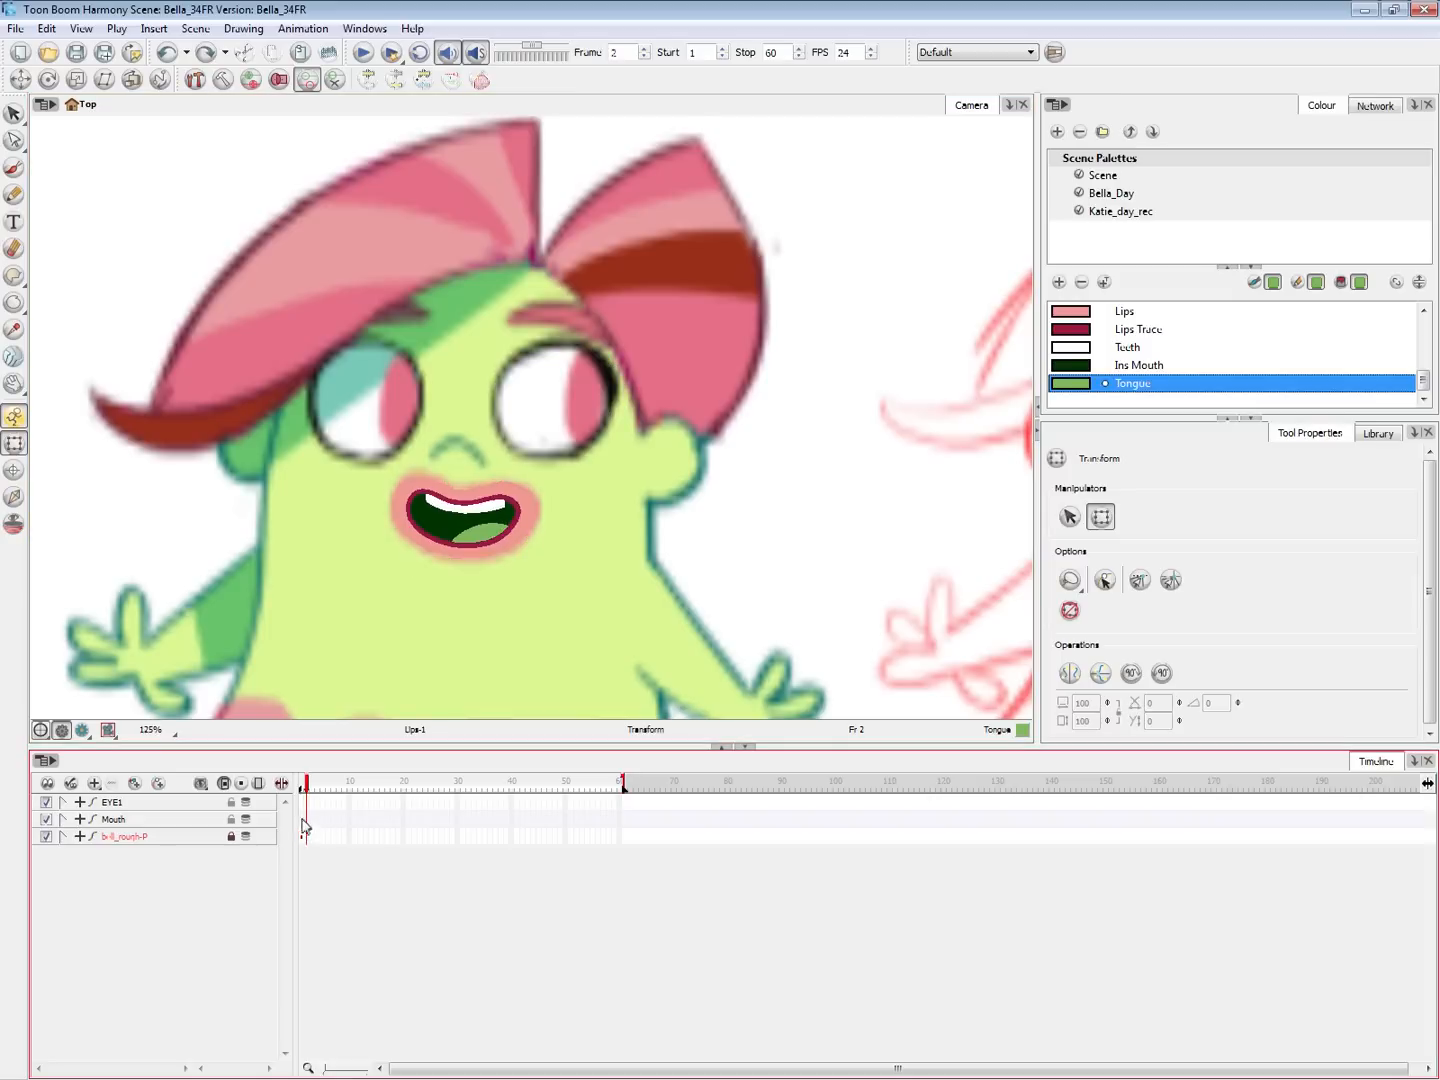
click(513, 524)
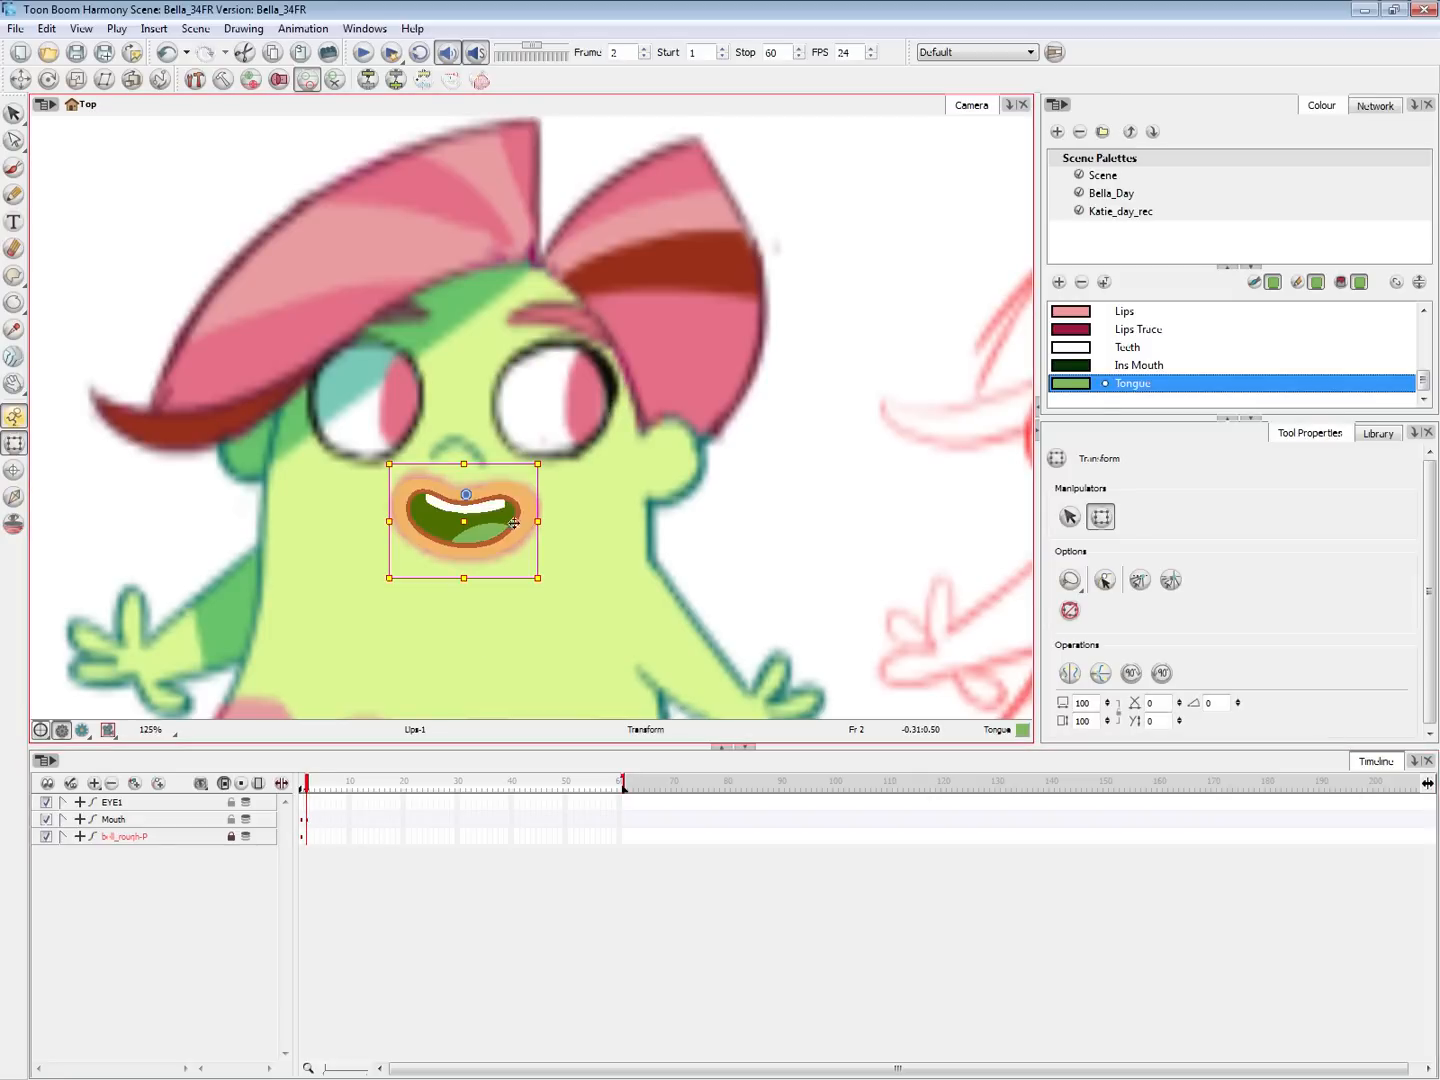
drag(538, 578, 538, 608)
mouse_move(501, 533)
mouse_down()
mouse_move(497, 550)
mouse_move(497, 507)
mouse_move(485, 547)
mouse_up()
click(479, 556)
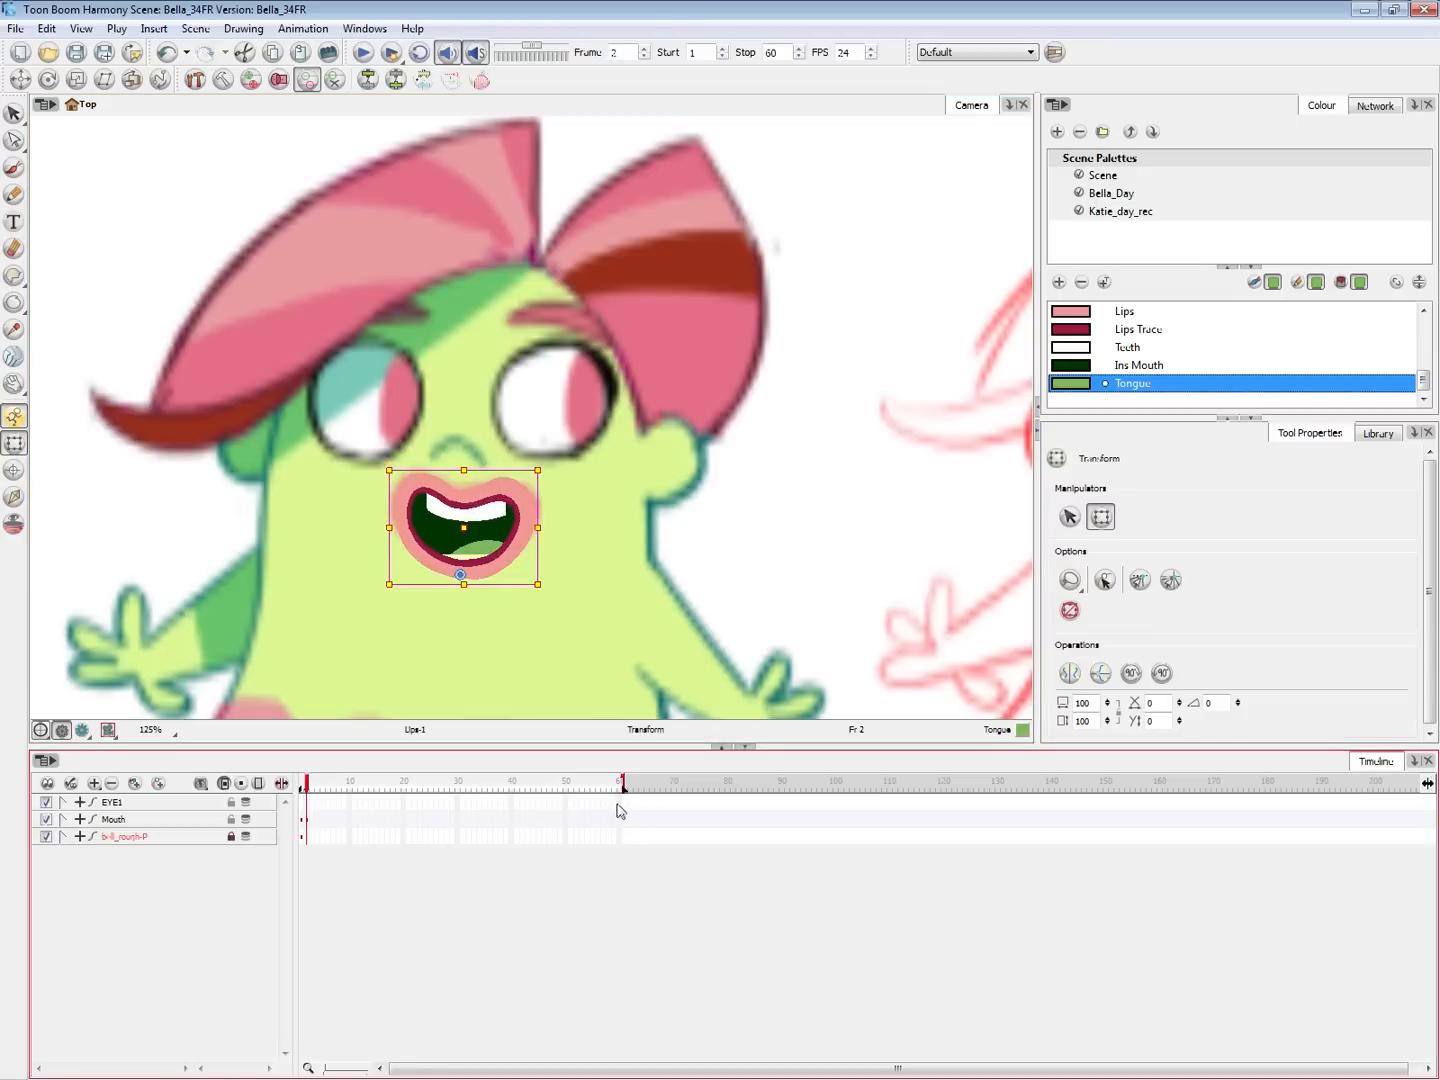
Extend the EYE1 layer's exposure to the end of the scene and flip between frames 1 and 2 to compare the mouth poses
click(618, 805)
drag(311, 780, 288, 771)
key(period)
key(comma)
key(period)
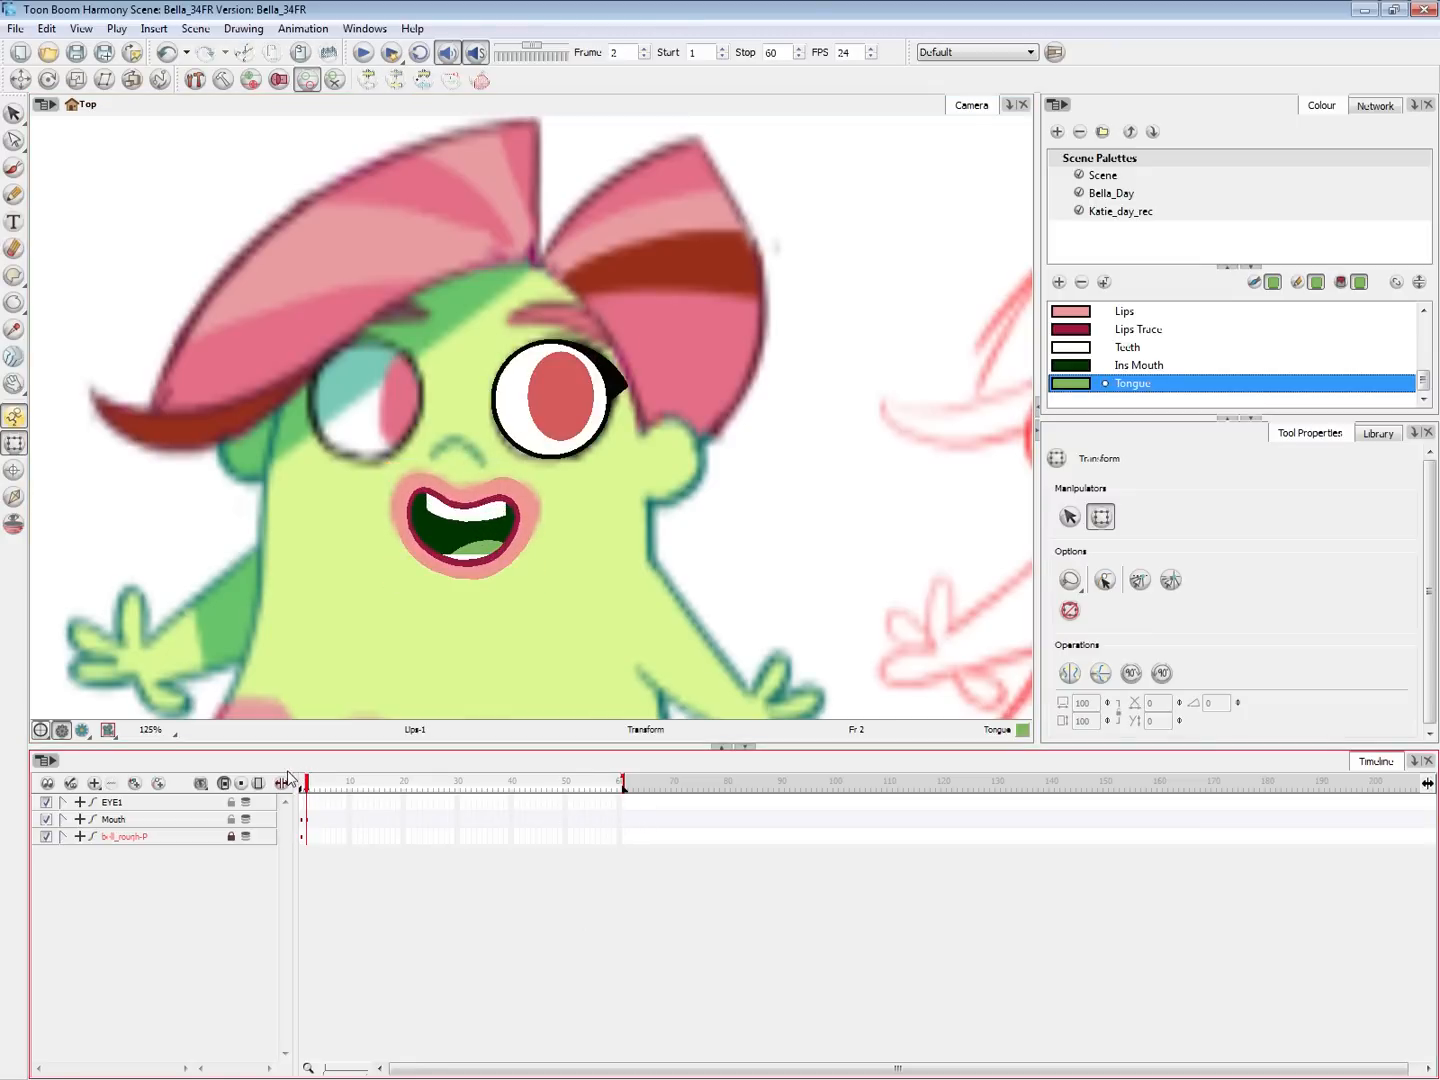
key(comma)
key(period)
key(comma)
key(period)
key(comma)
key(period)
Delete the Mouth layer's keyframes on frames 1 to 5 and return to frame 1
drag(302, 819, 321, 819)
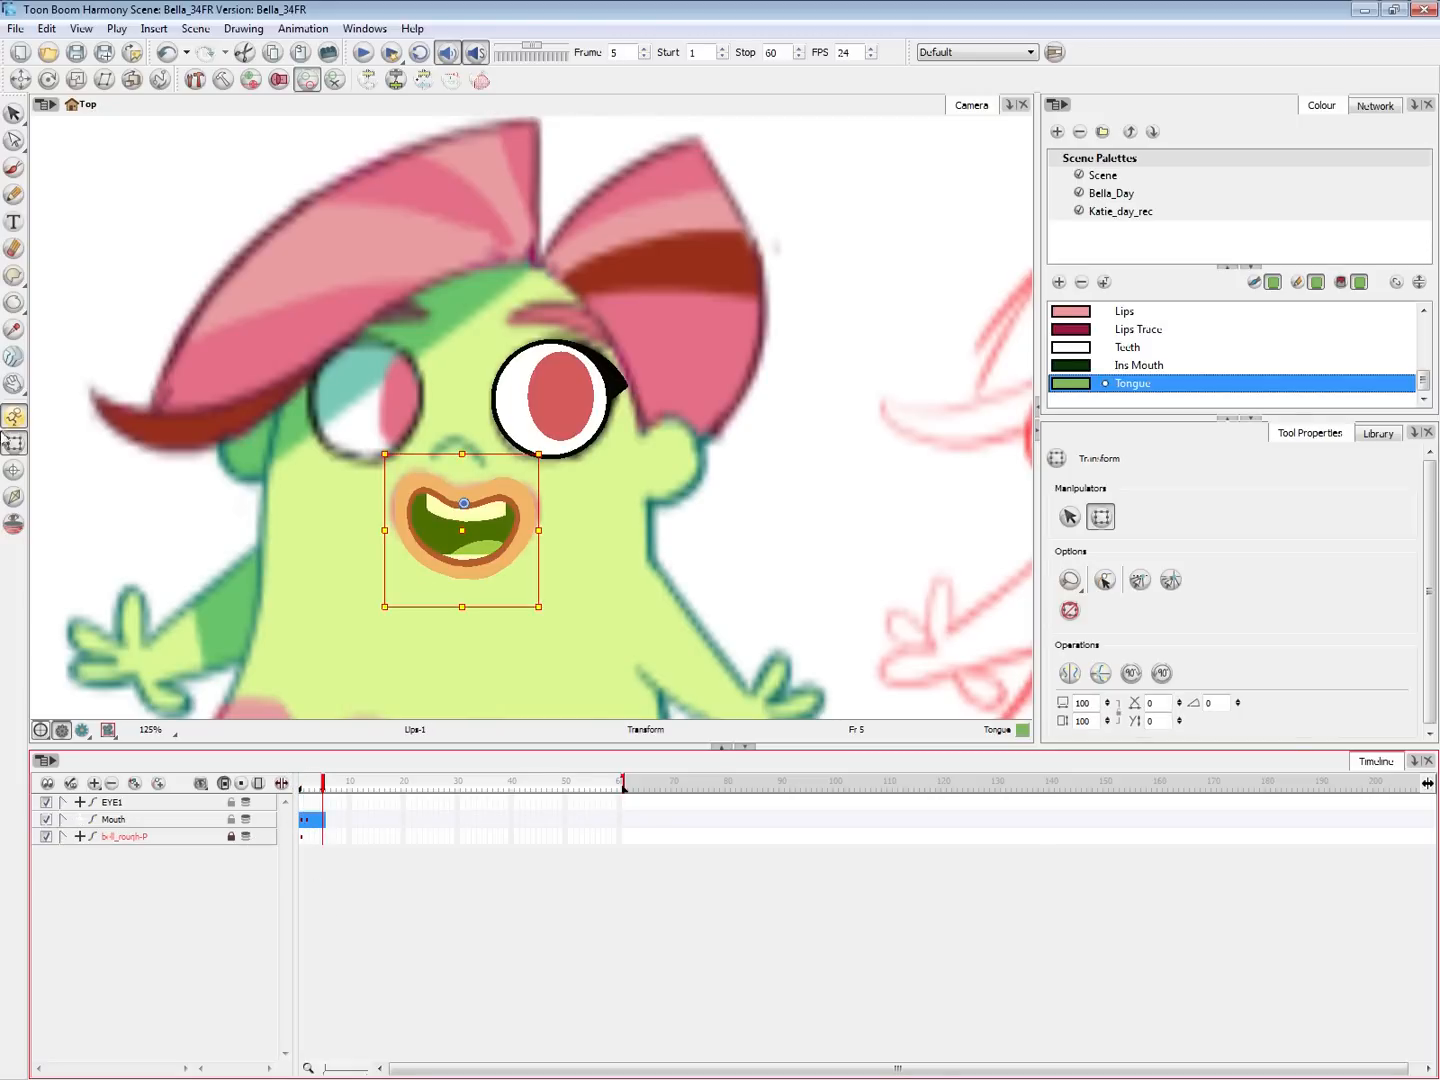
click(14, 444)
key(Delete)
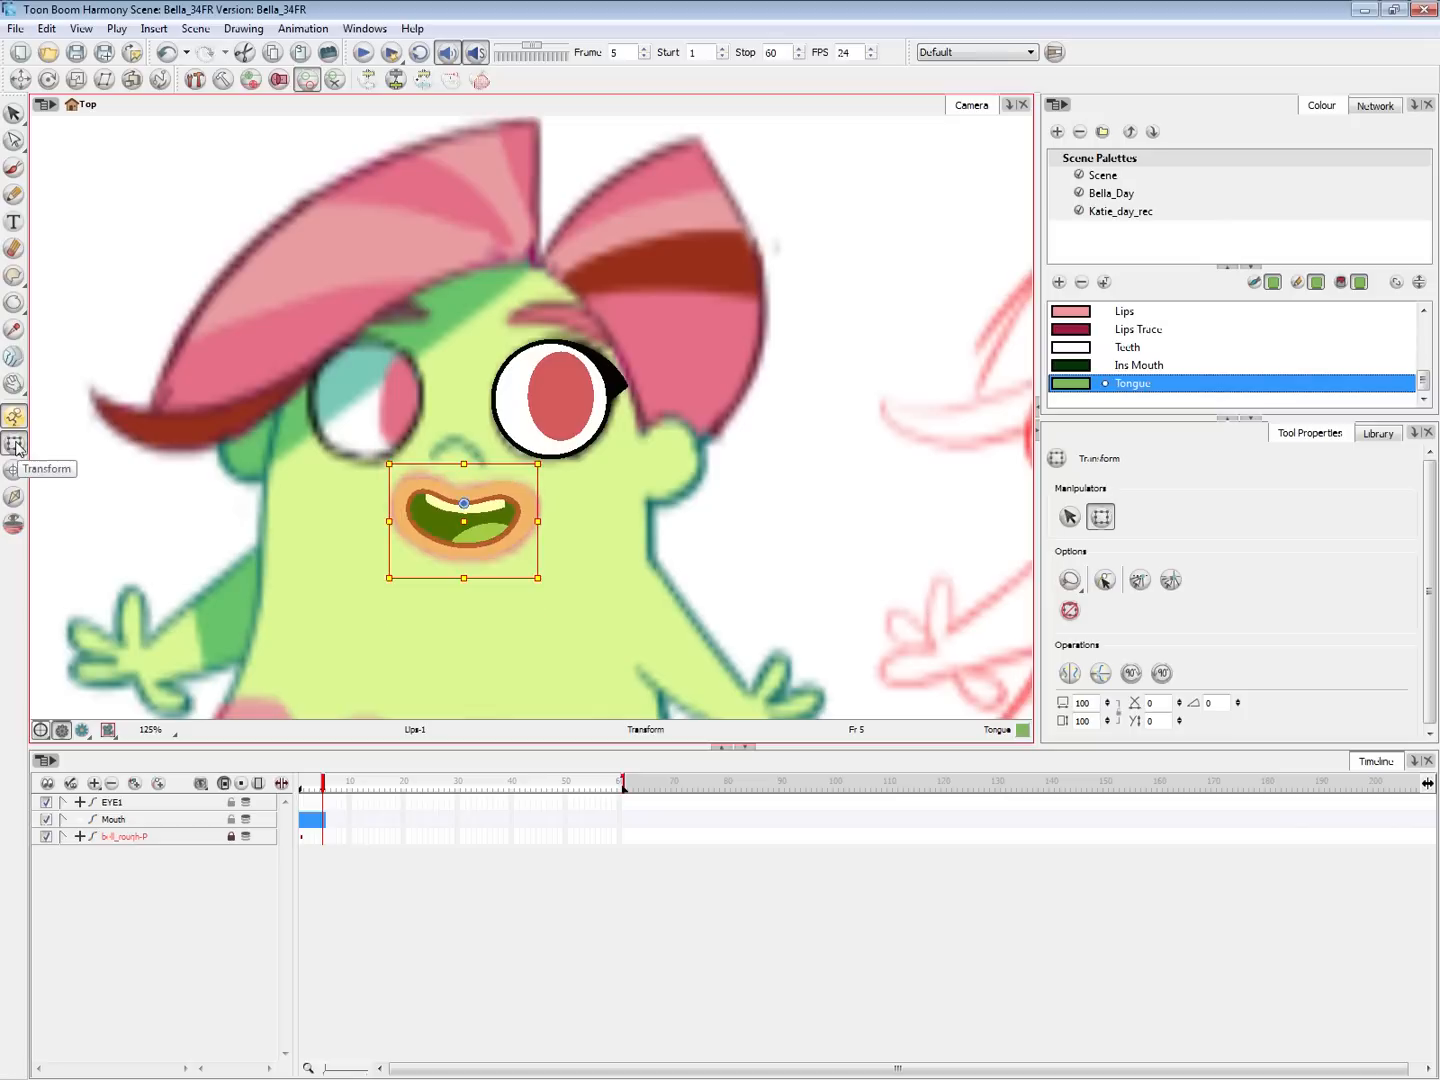
click(405, 860)
click(13, 444)
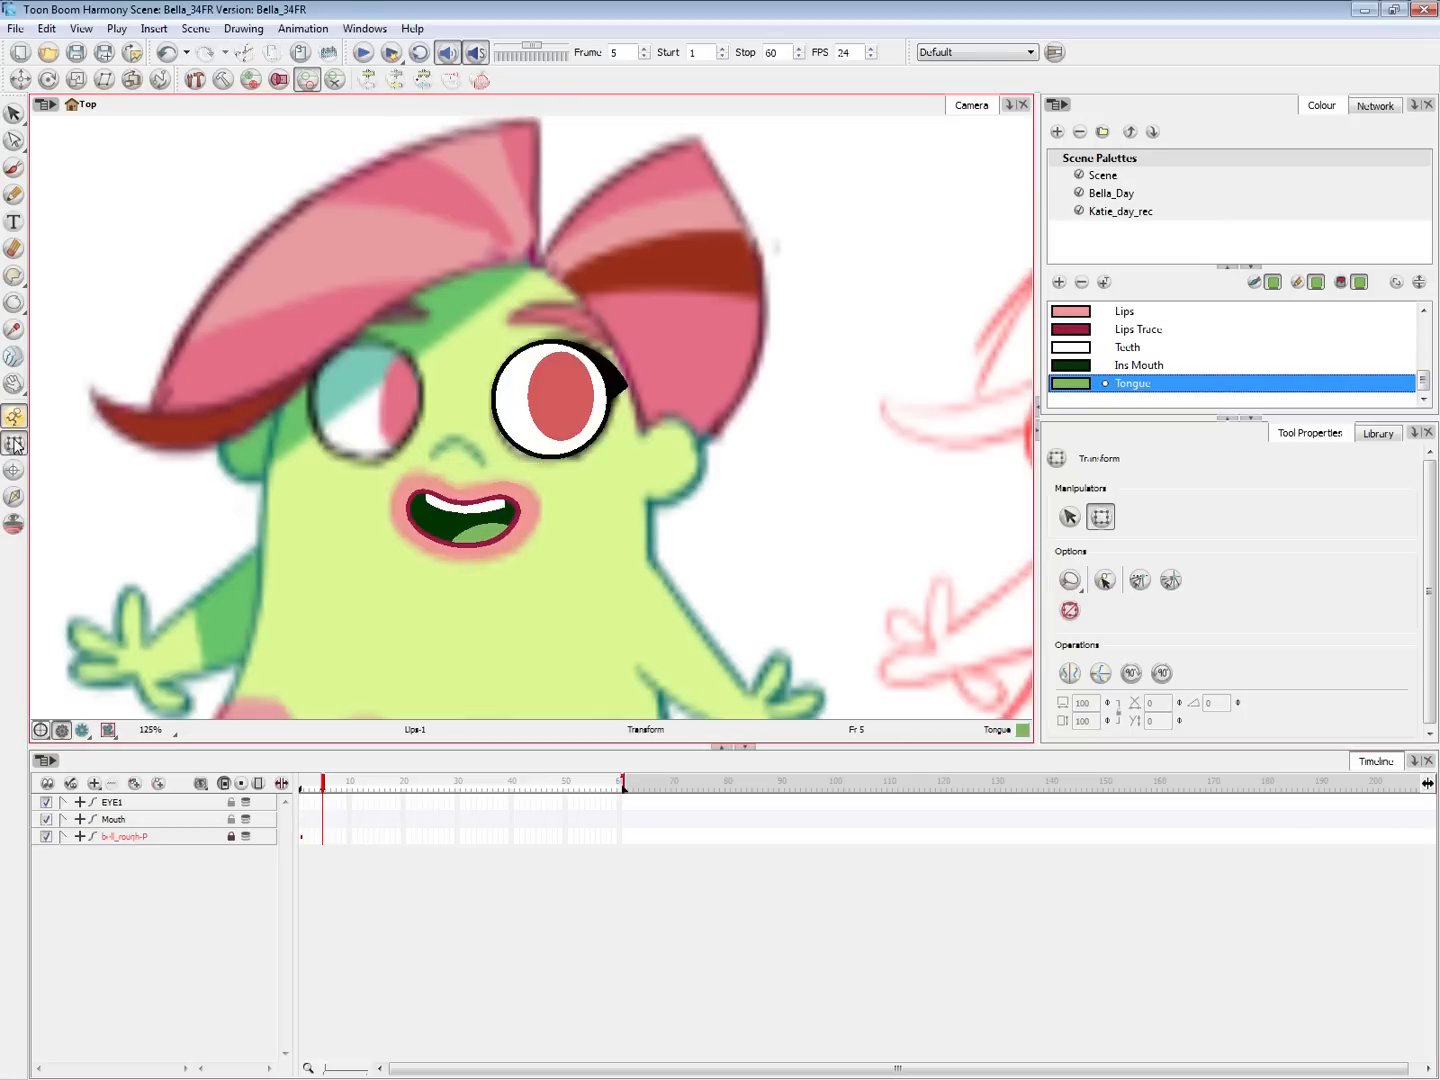
click(301, 819)
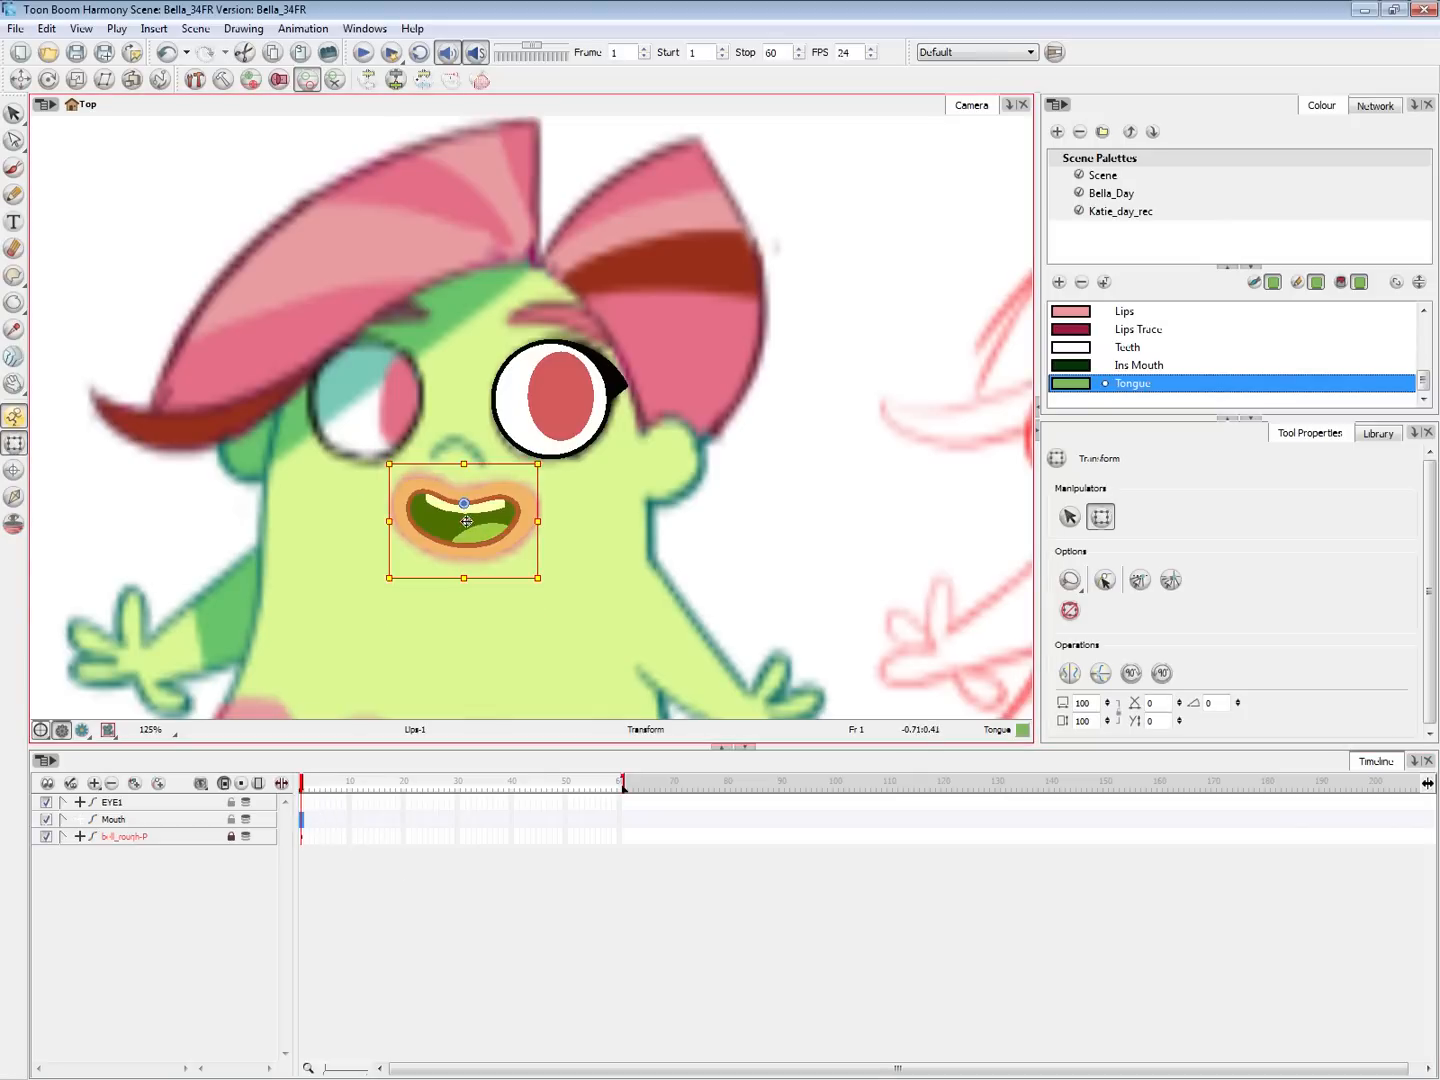
click(683, 495)
Try moving the tongue slightly inside the mouth, and undo the move
click(525, 527)
key(2)
key(2)
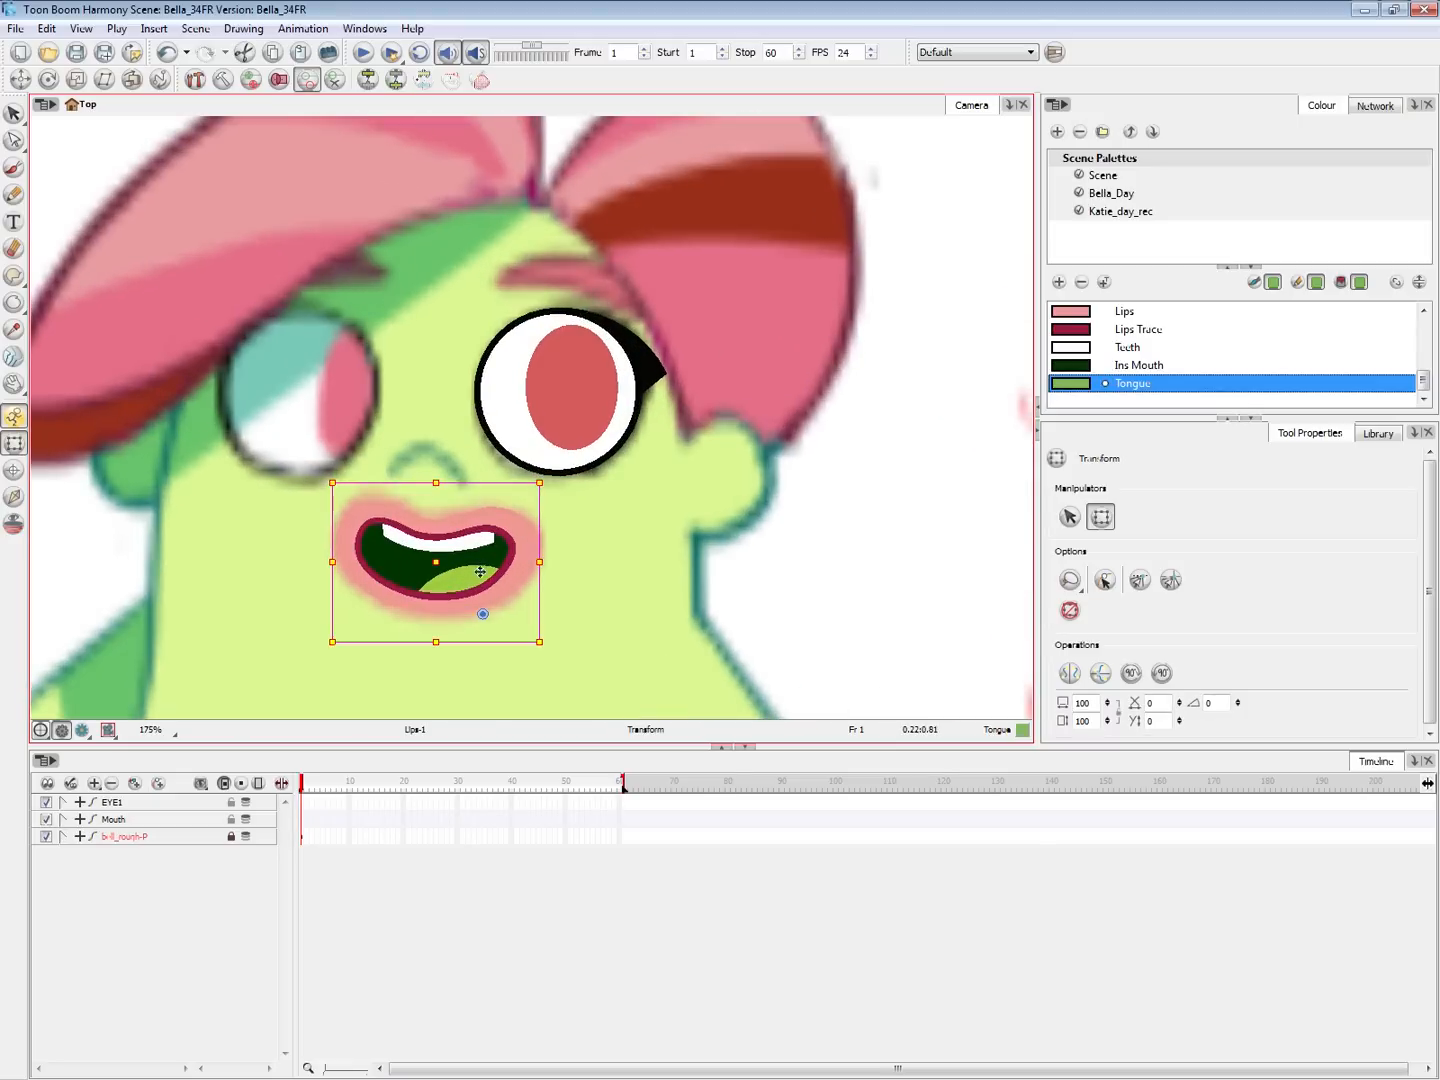
drag(481, 571, 481, 568)
key(ctrl+z)
click(841, 599)
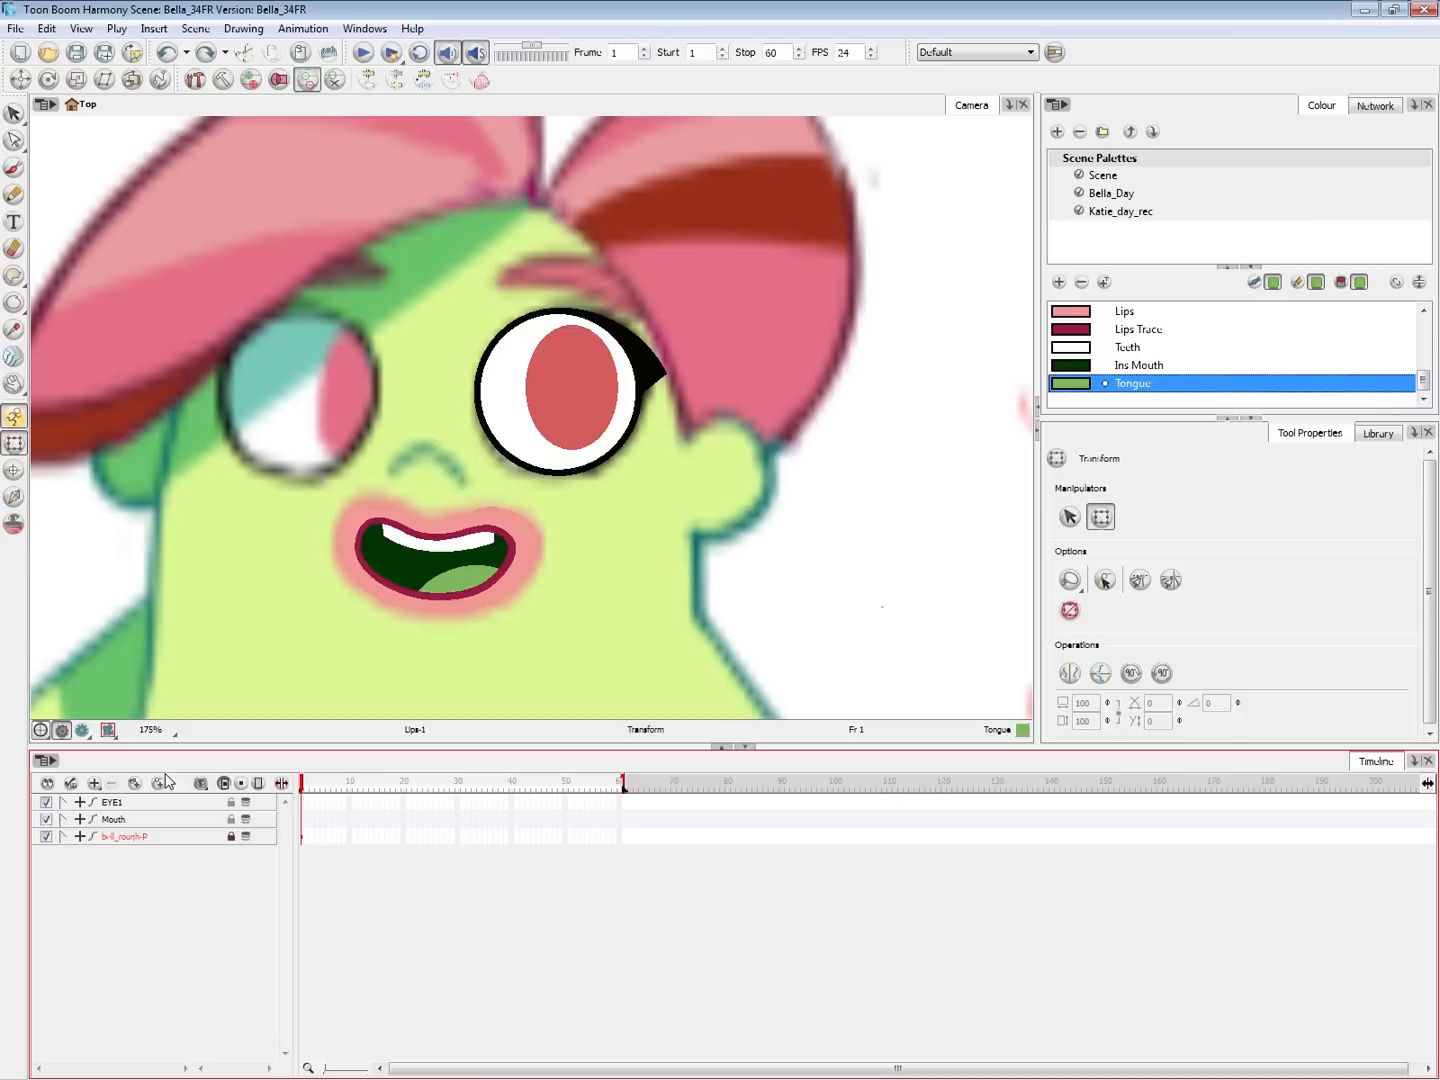
Select the upper teeth artwork with the Select tool and move it slightly lower in the mouth
click(477, 608)
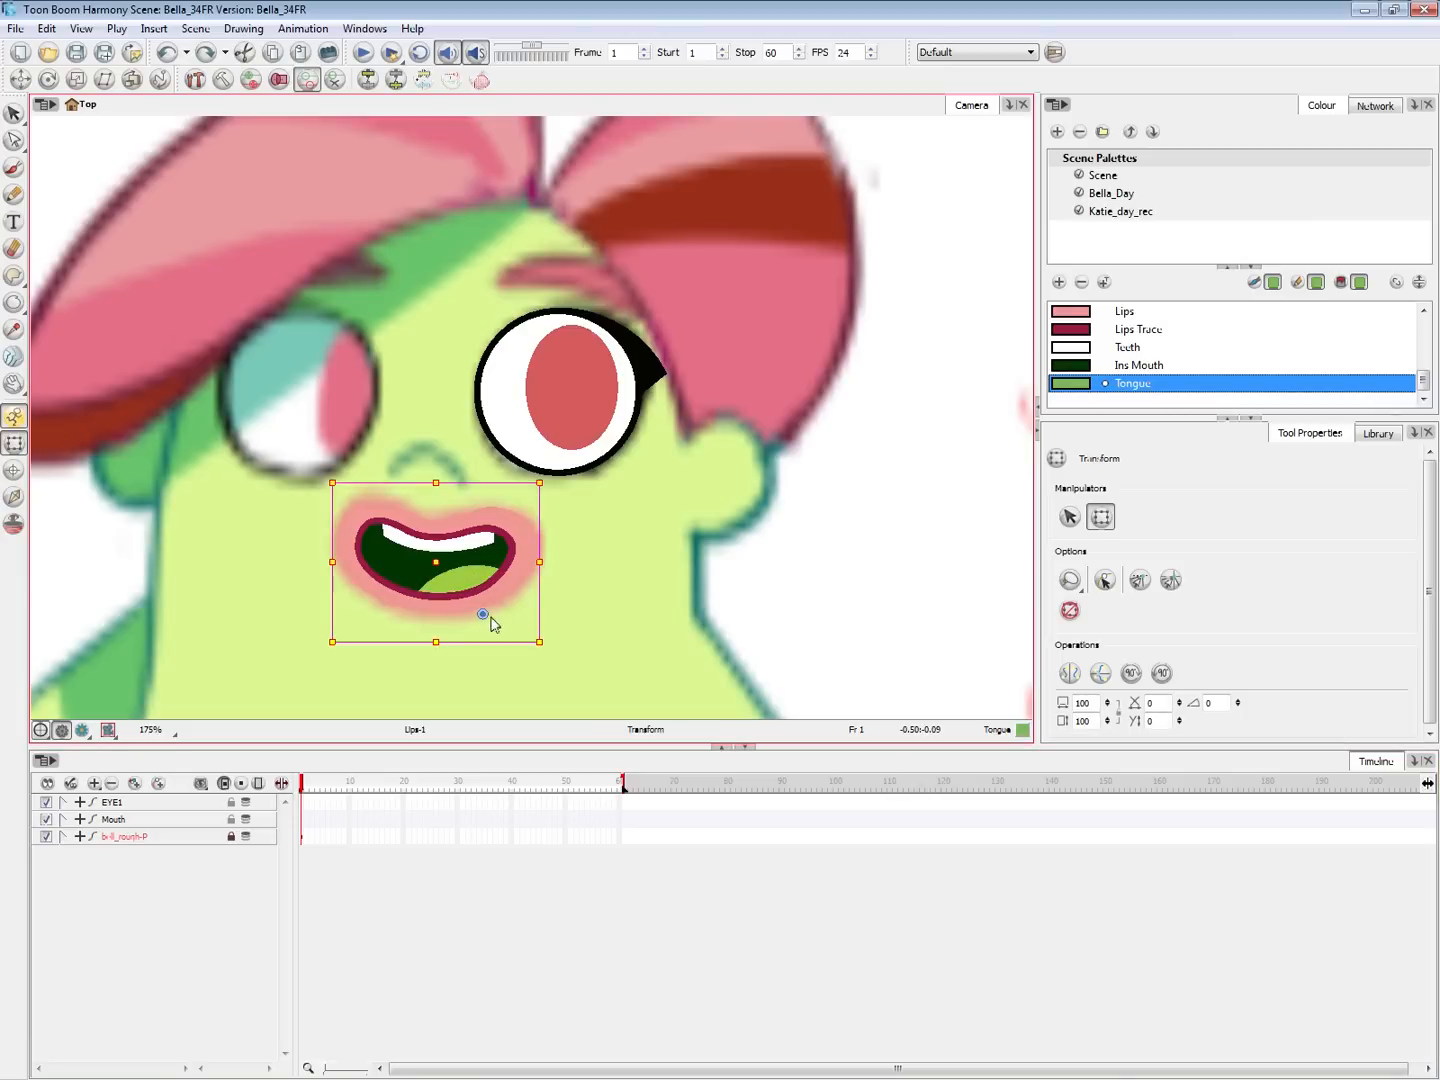
key(alt+s)
mouse_move(587, 526)
mouse_down()
mouse_move(332, 609)
mouse_move(277, 594)
mouse_up()
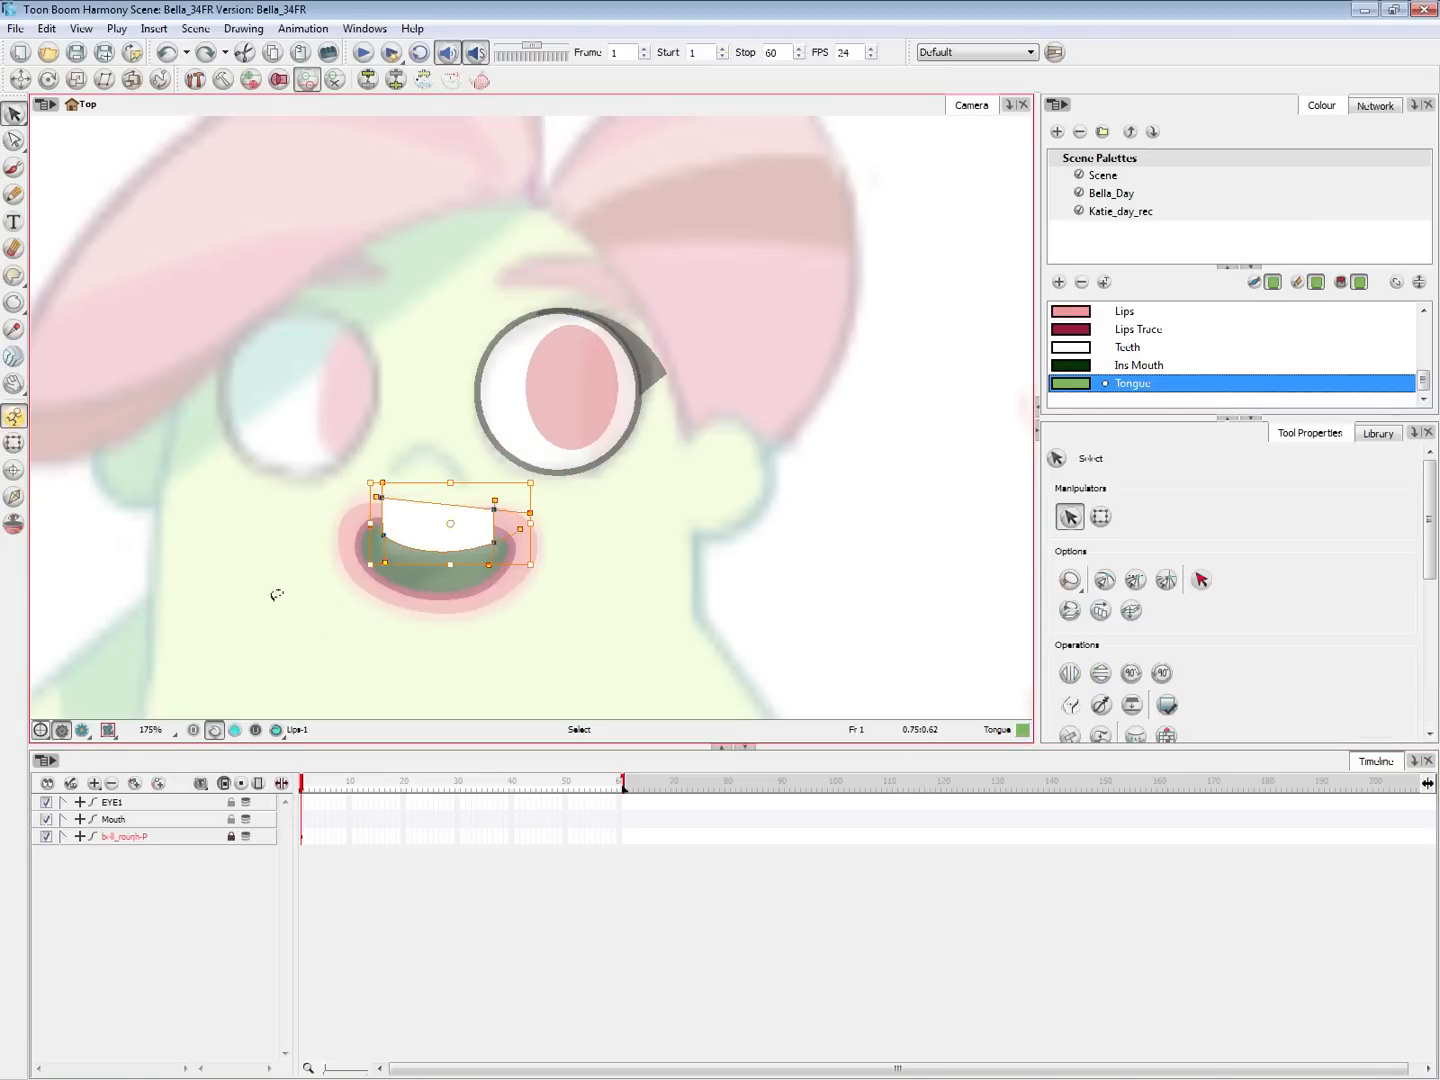
drag(482, 528, 490, 548)
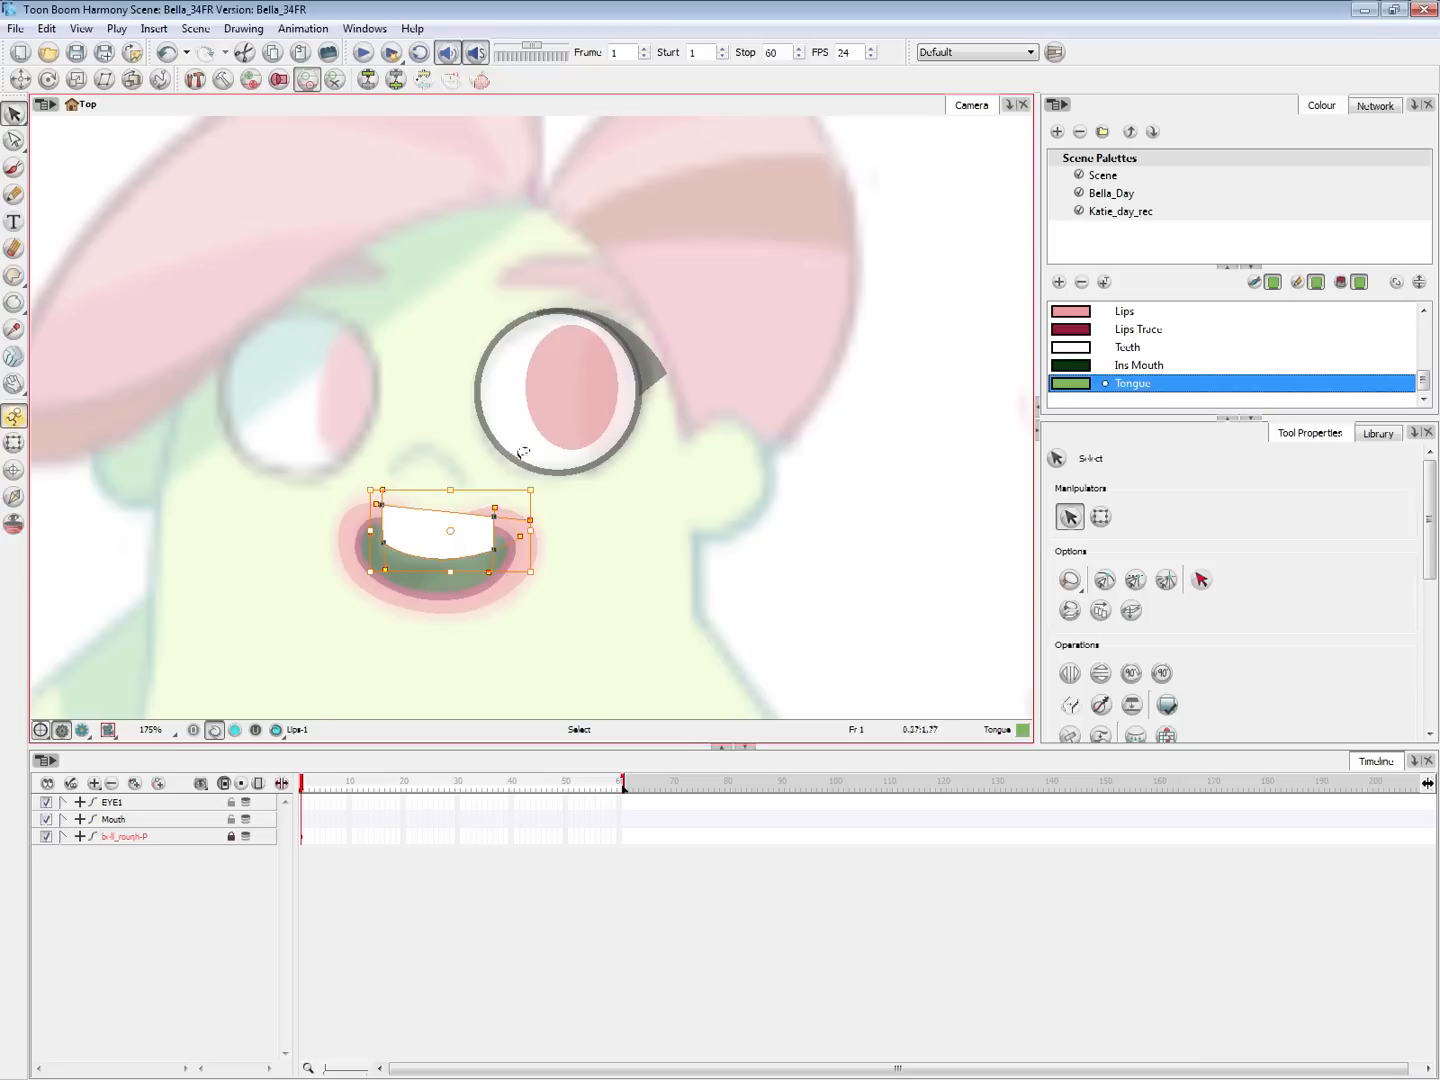
Switch to the Transform tool and highlight frames 1 to 60 on the EYE1 and Mouth layers to check their extent
click(18, 443)
click(337, 914)
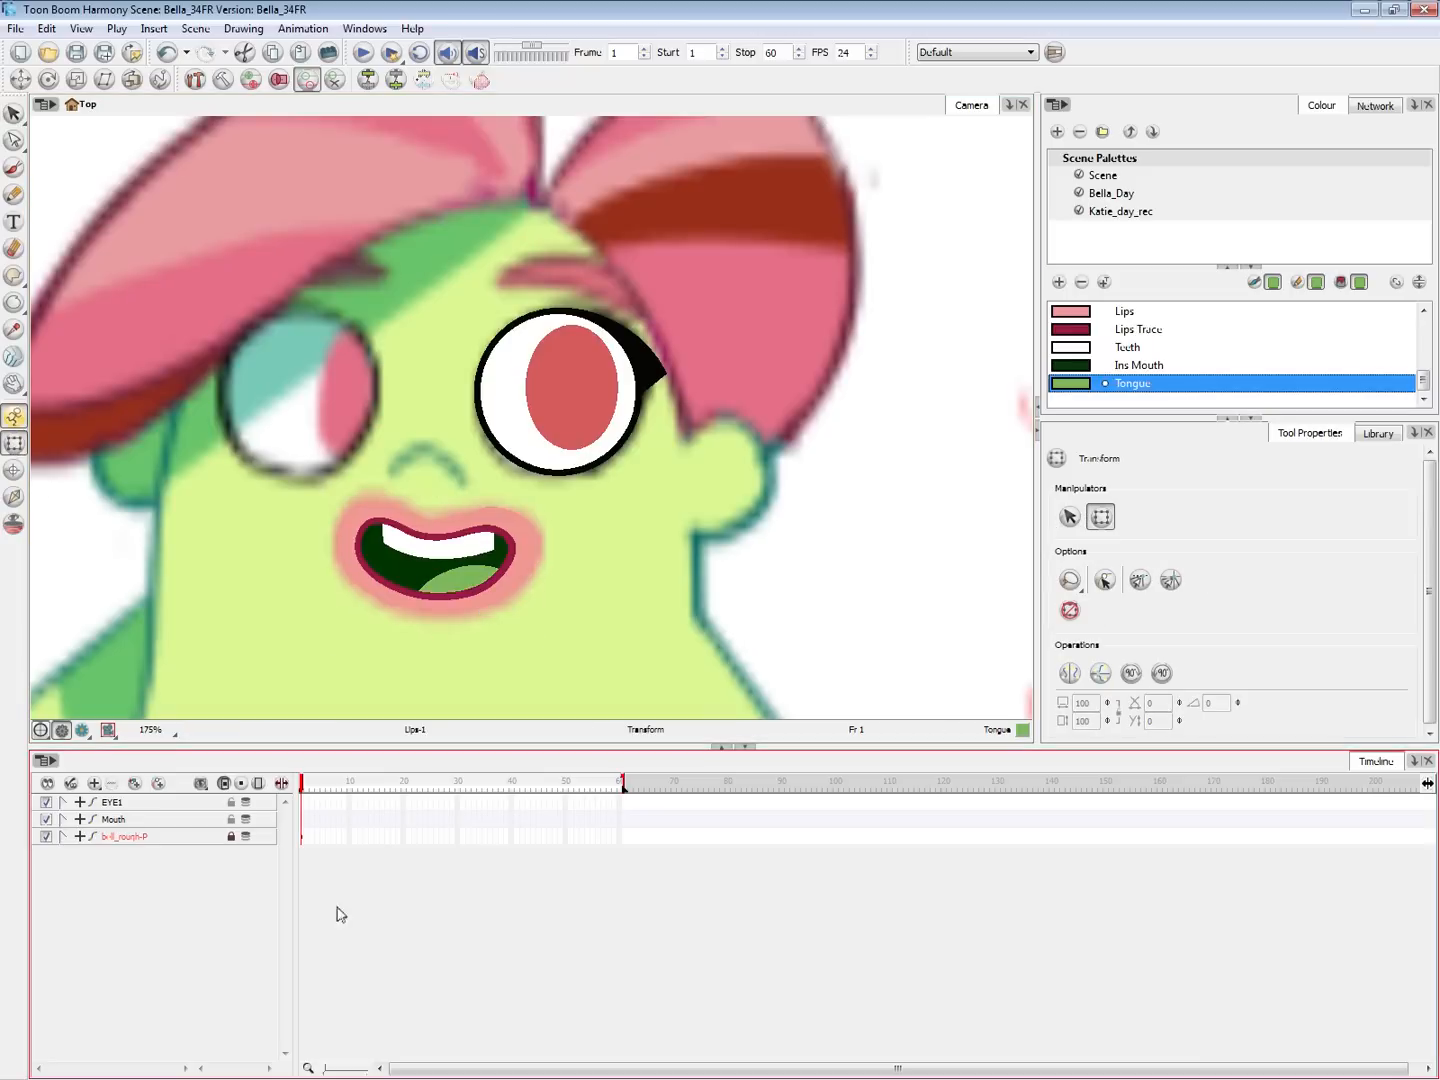
drag(302, 802, 659, 833)
click(522, 896)
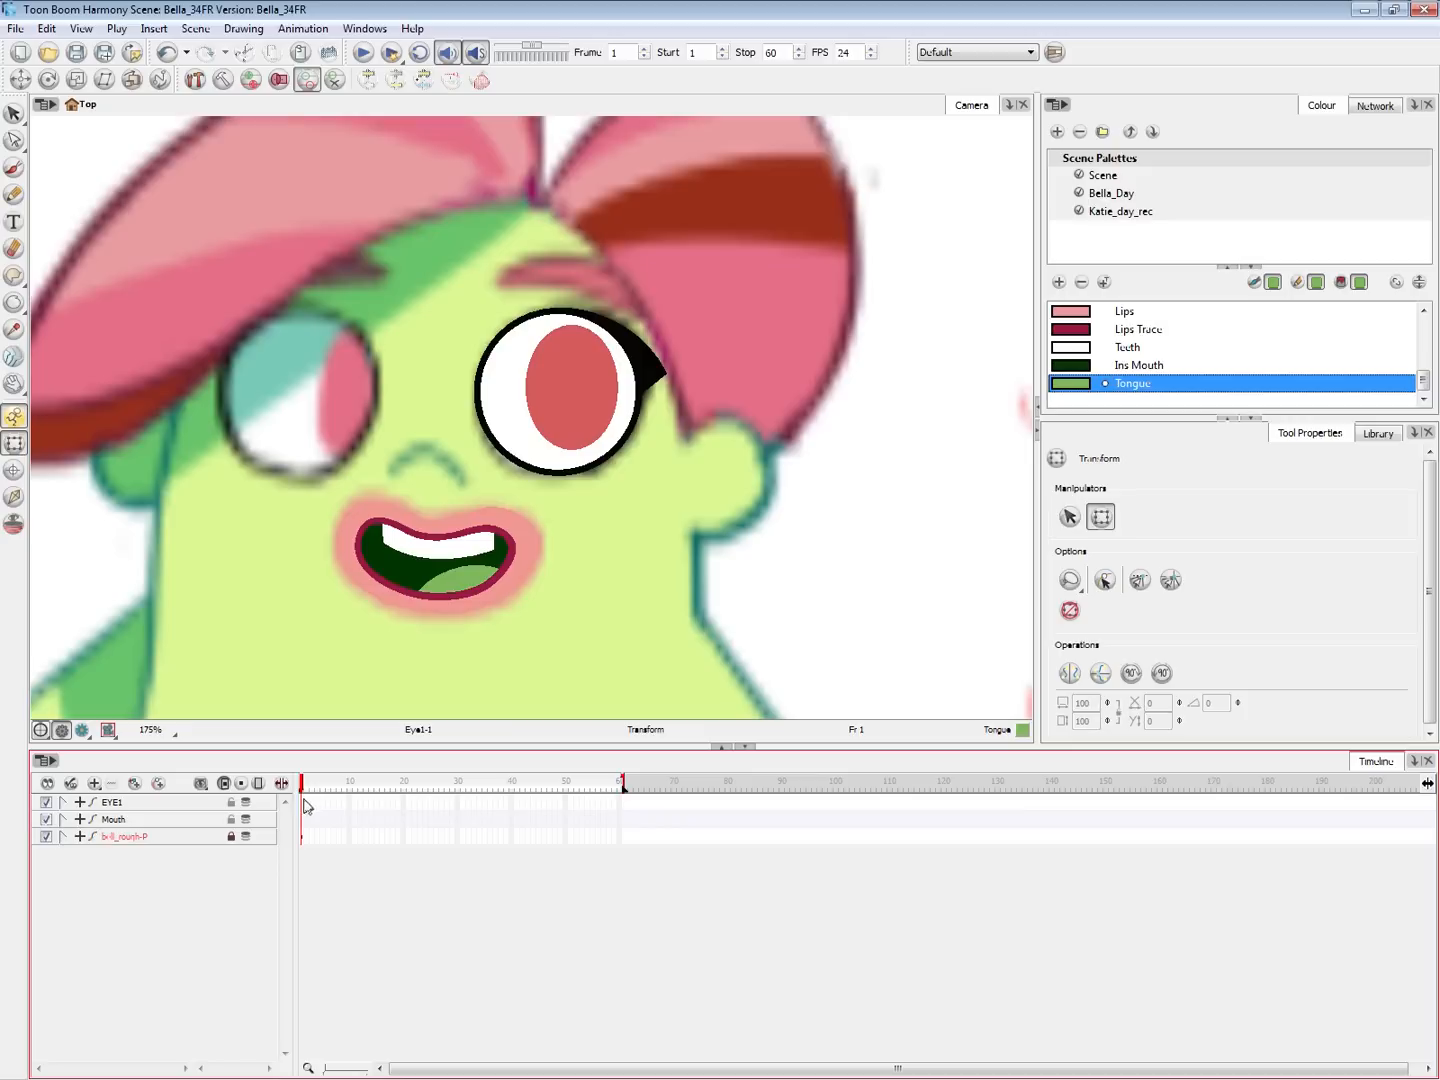
drag(302, 801, 651, 818)
click(627, 902)
key(1)
key(1)
key(1)
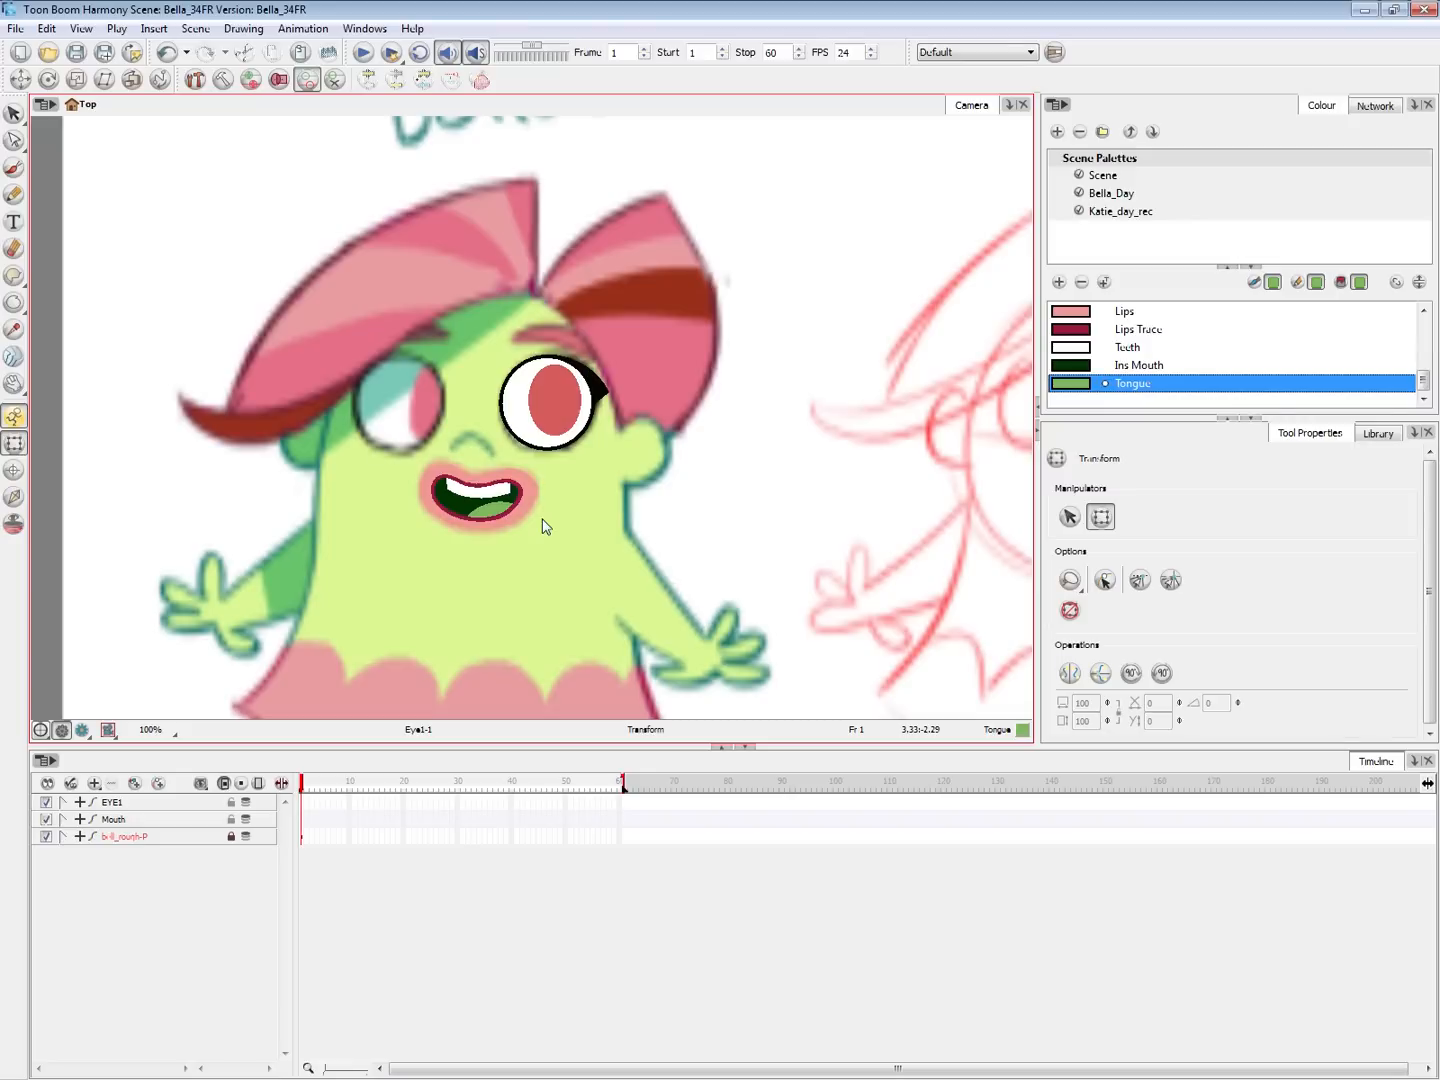
drag(302, 803, 635, 845)
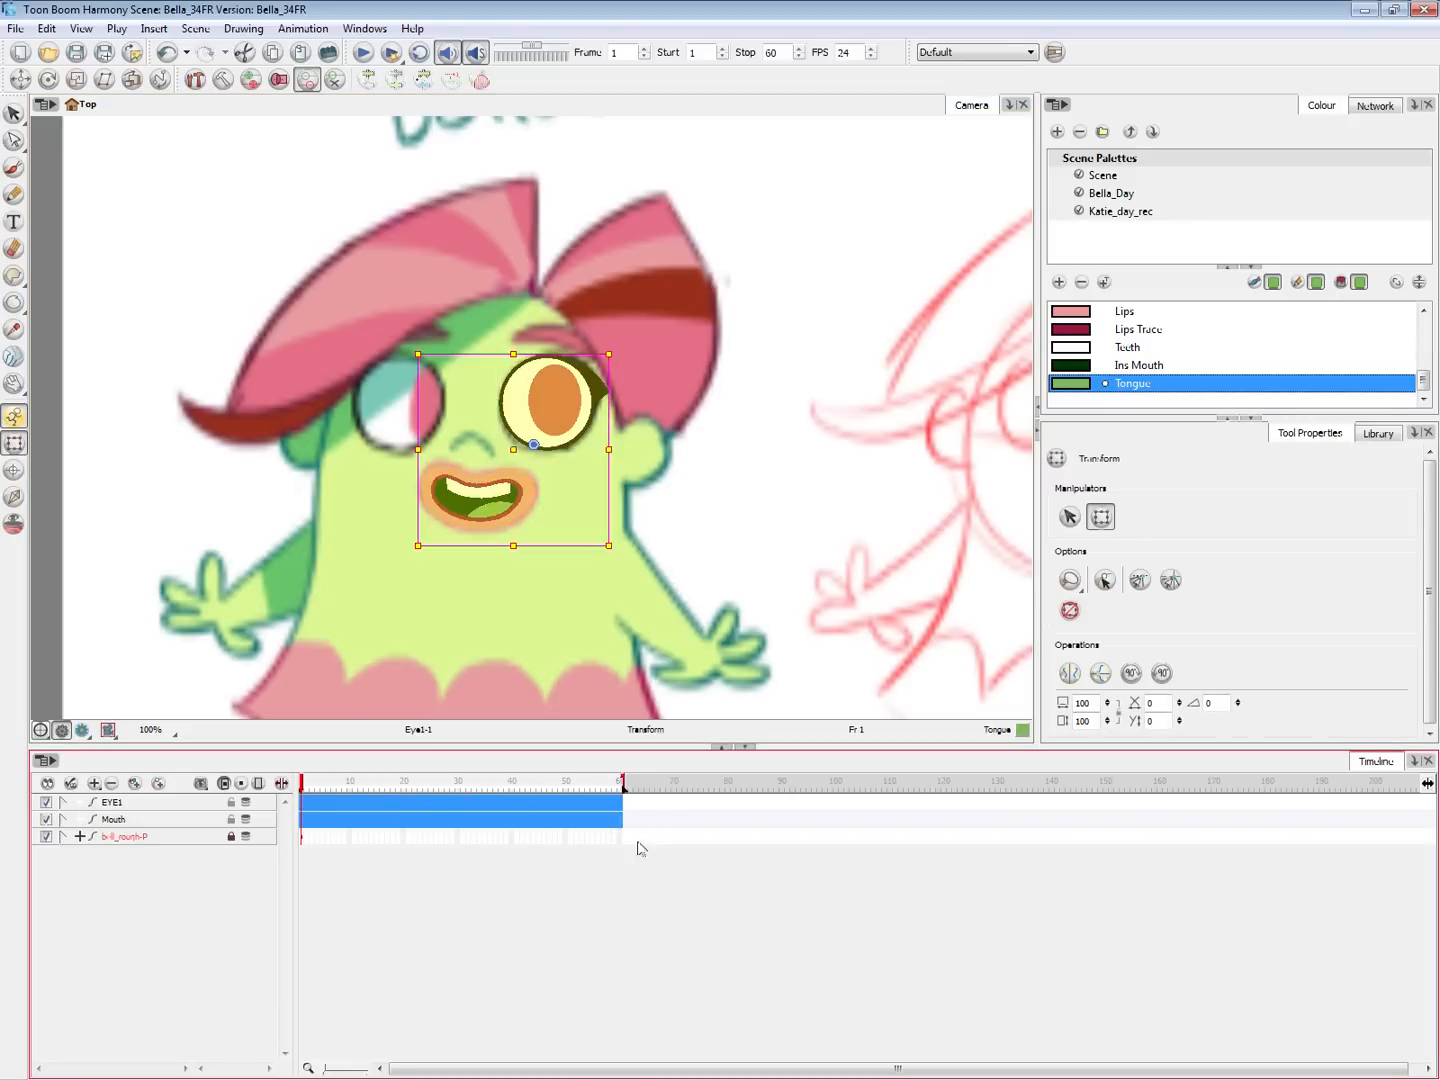
click(617, 870)
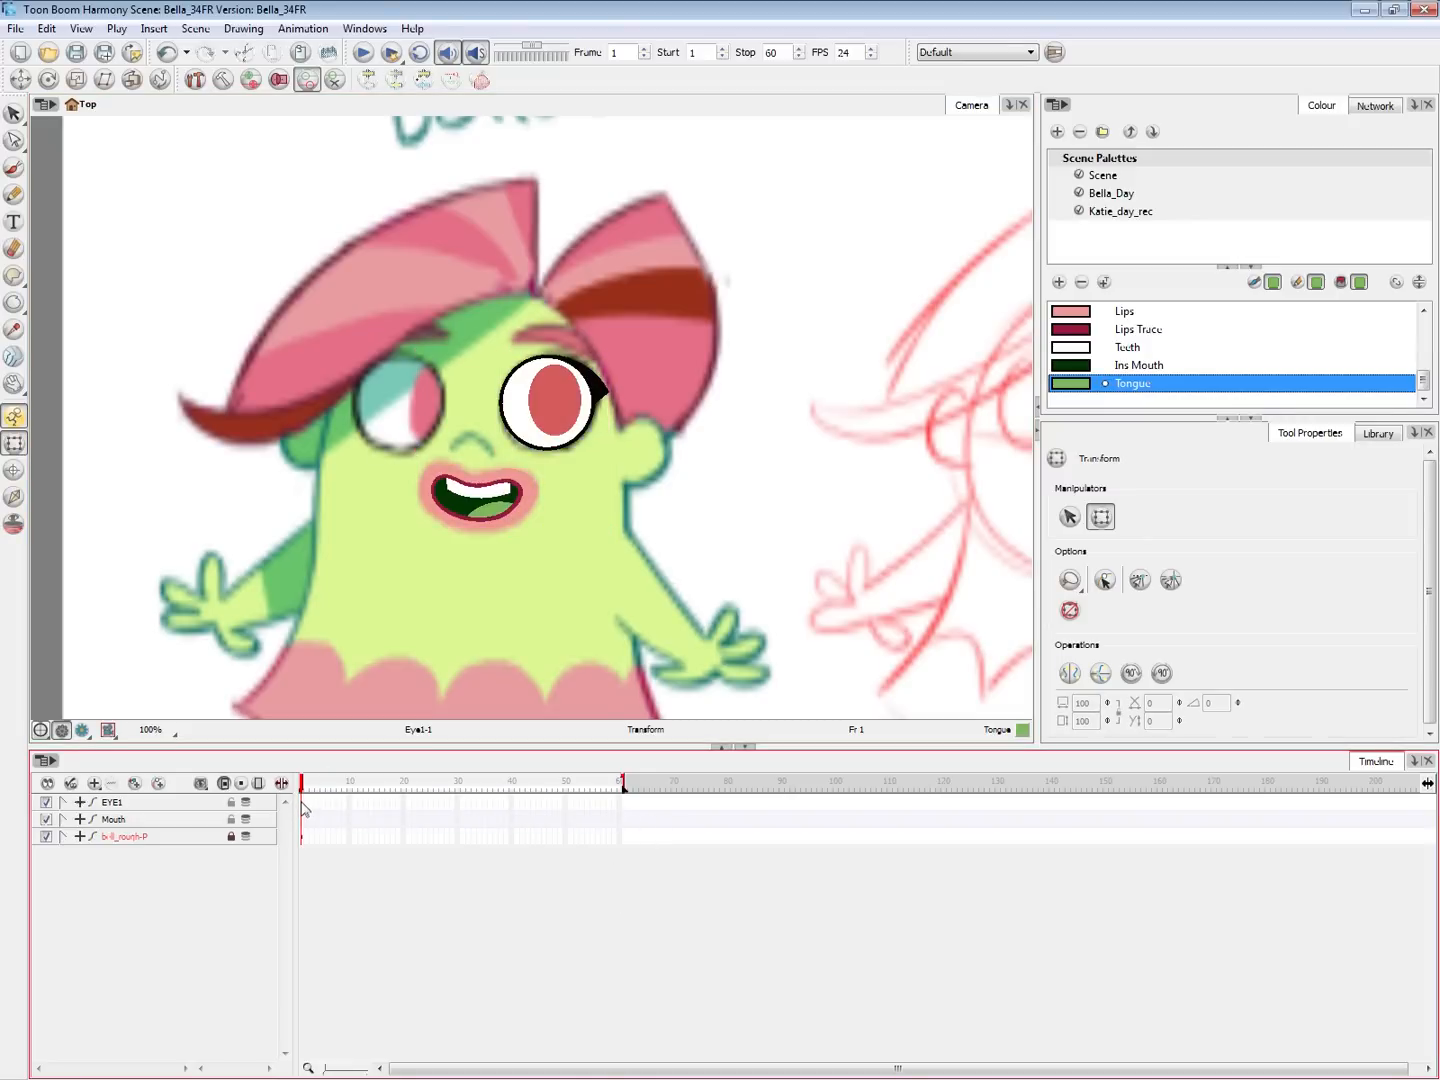
drag(301, 803, 644, 817)
click(453, 892)
Select frame 1 on the EYE1 and Mouth layers in turn to examine which artwork each one controls
click(302, 818)
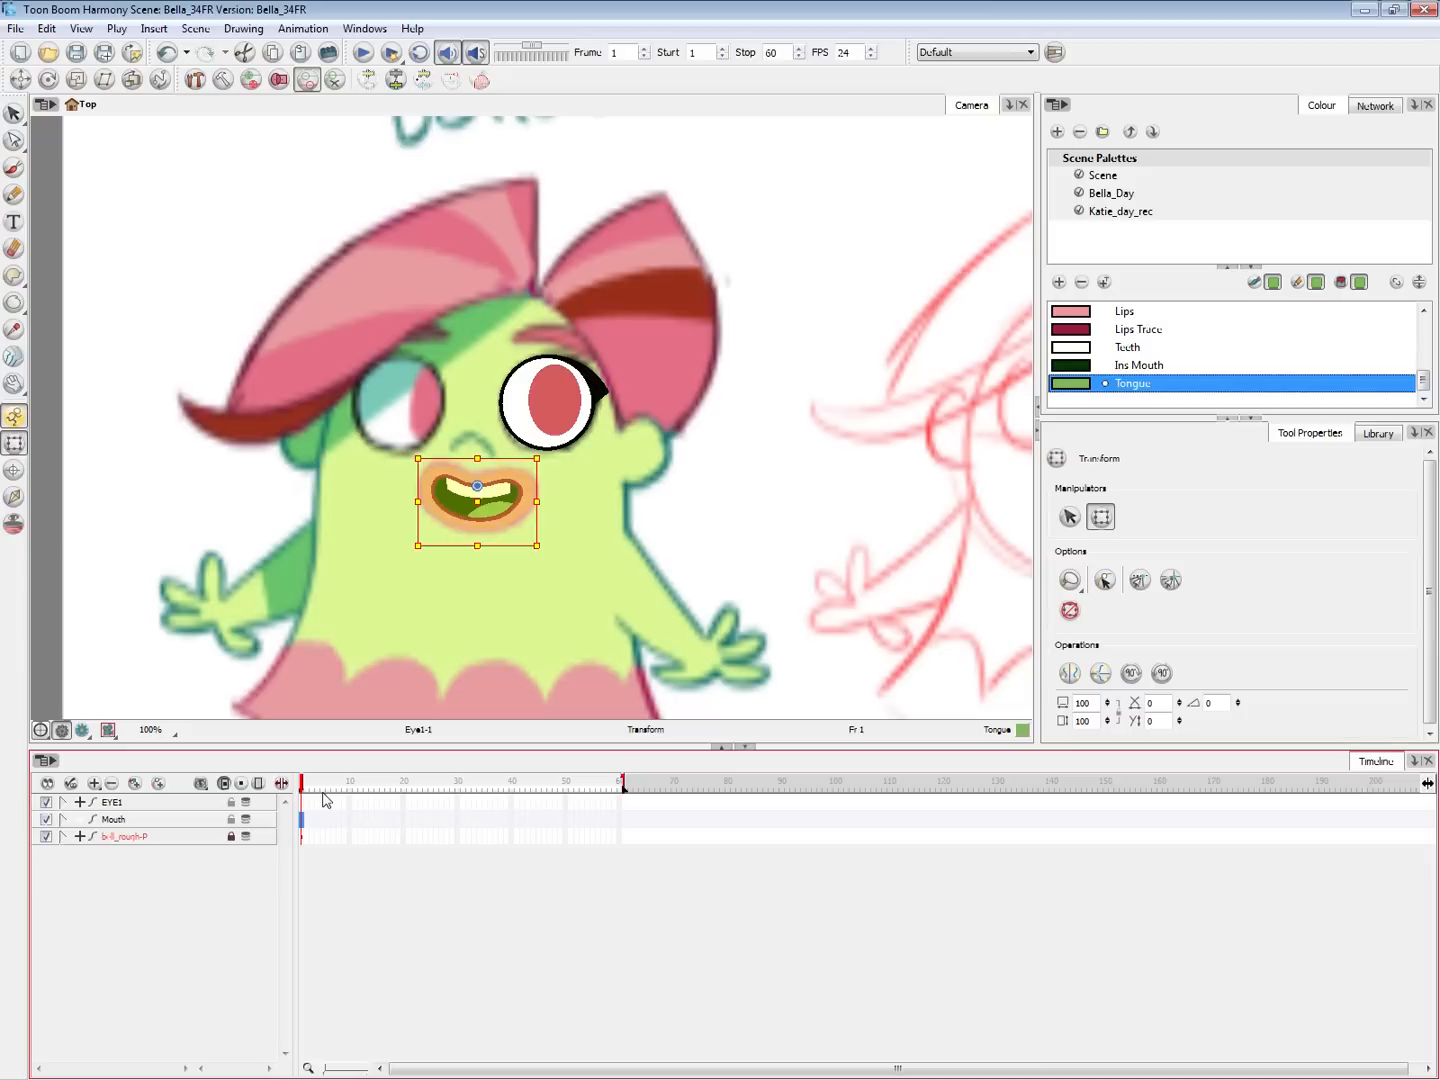
click(318, 887)
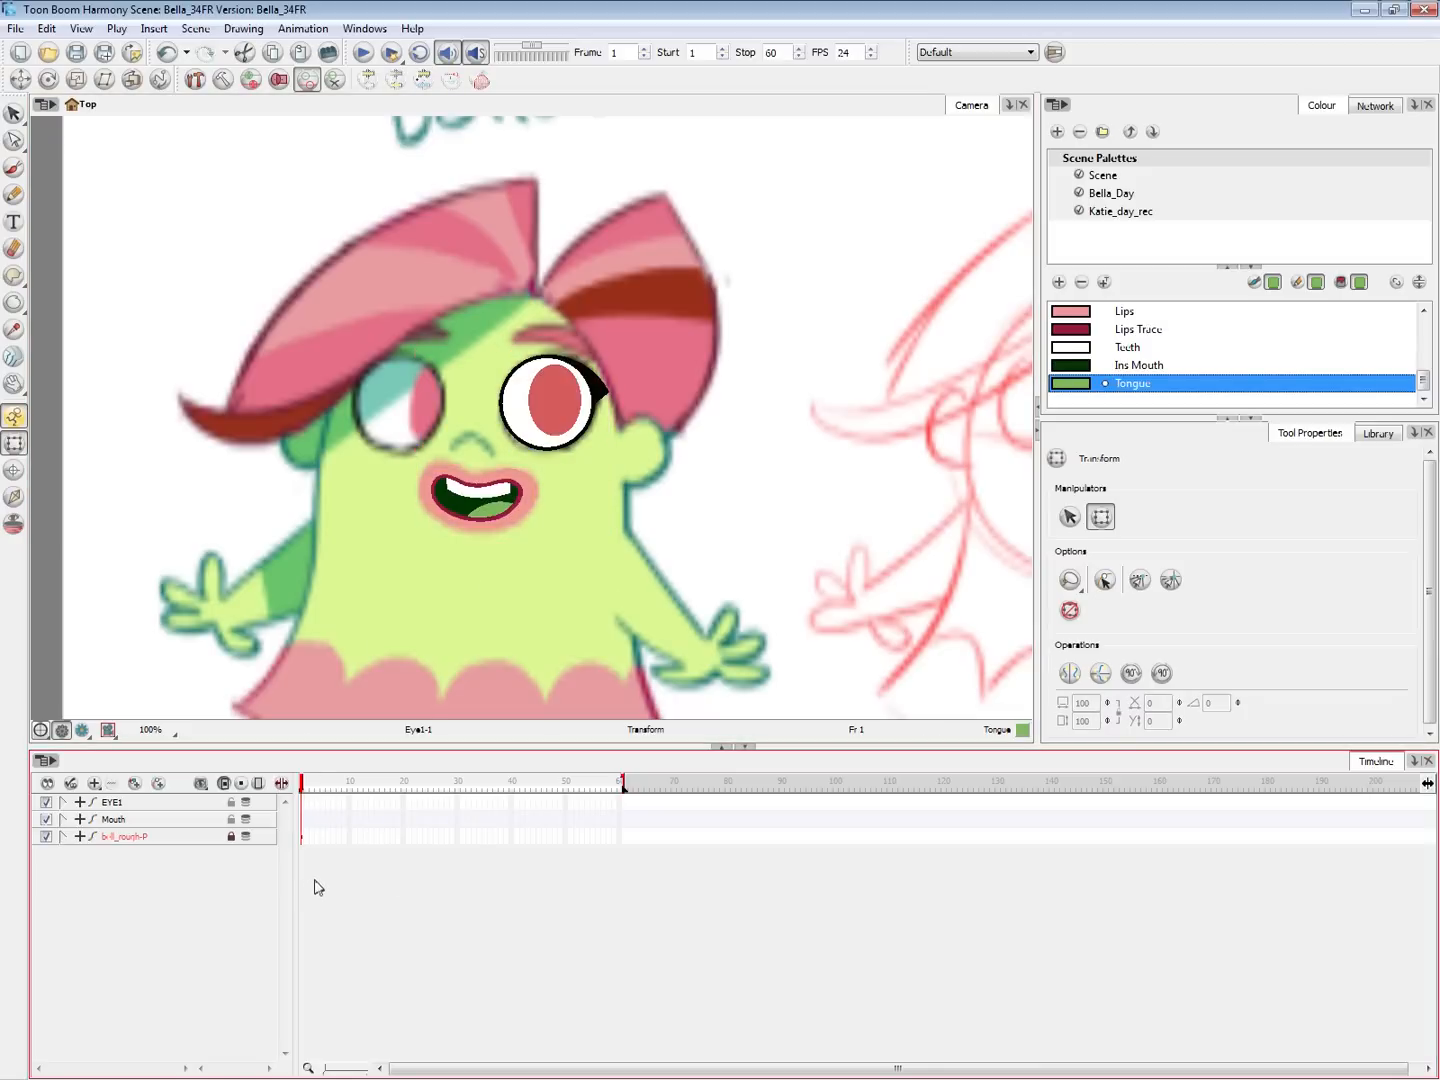
click(303, 803)
click(318, 896)
click(303, 815)
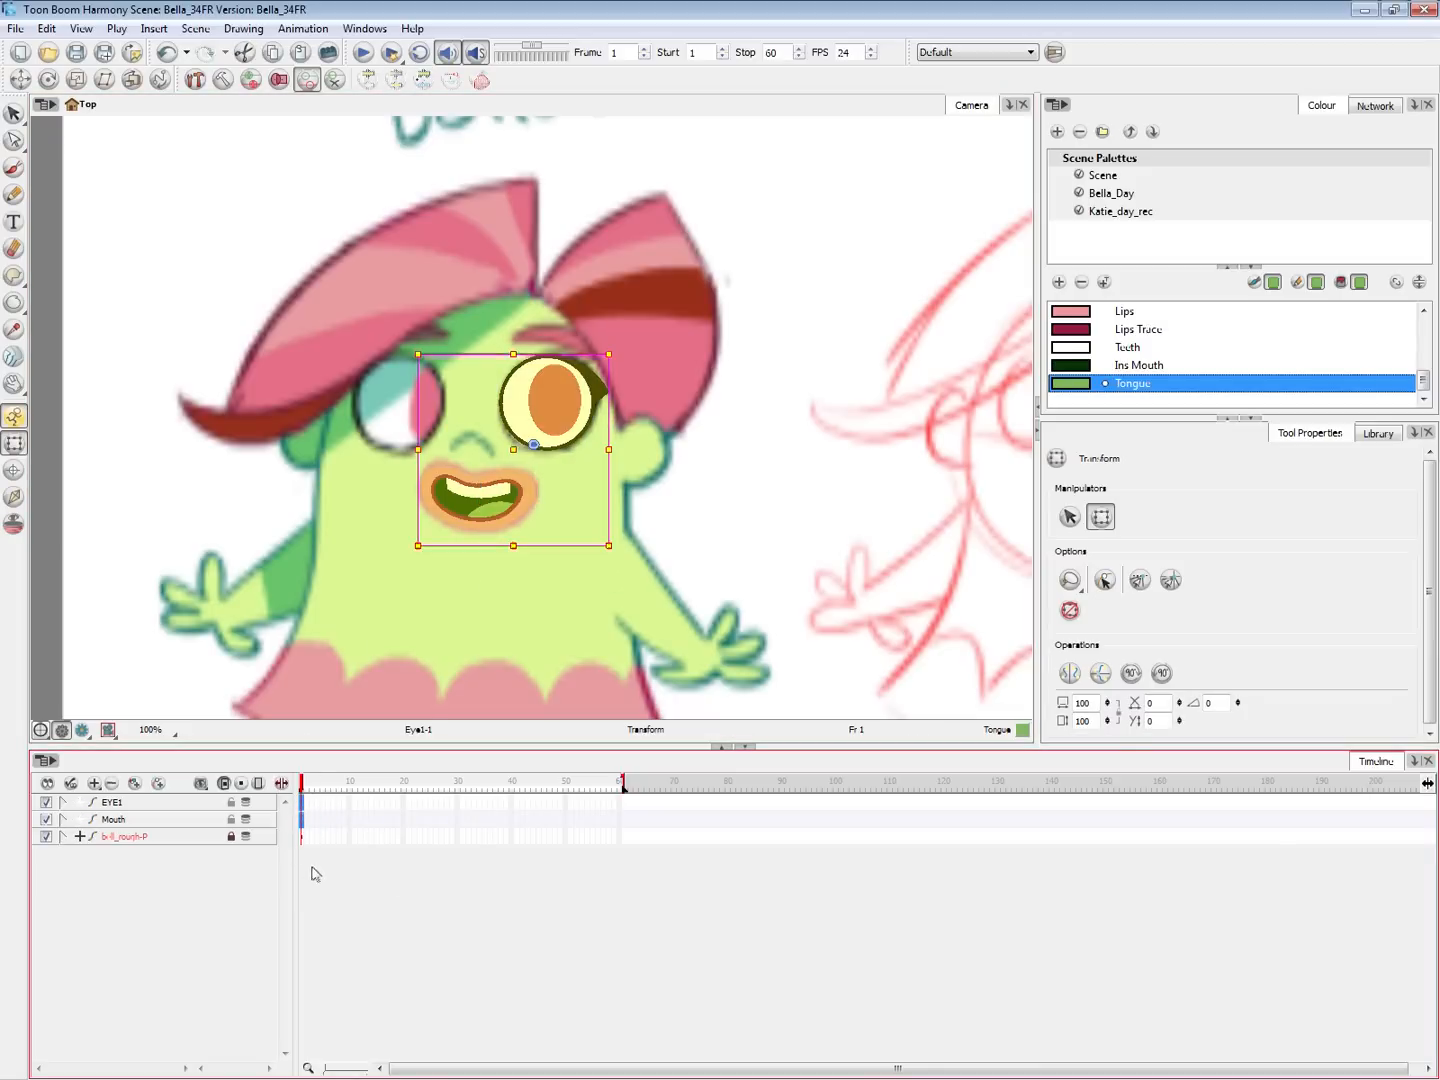
click(301, 802)
click(301, 819)
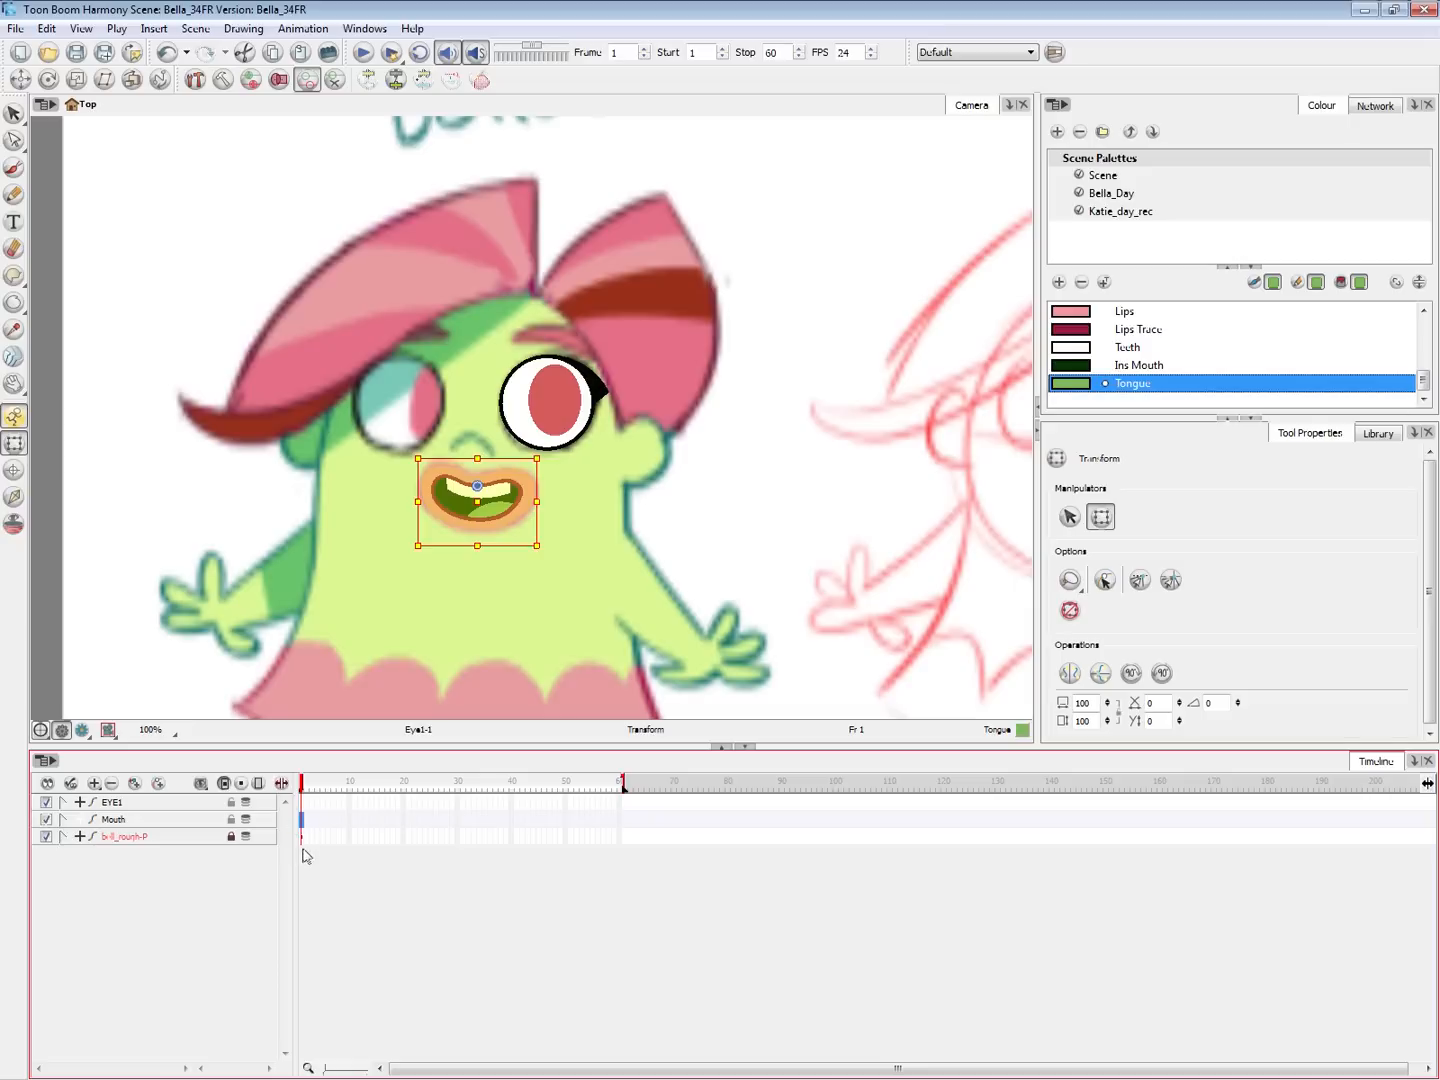
click(714, 499)
key(1)
key(1)
key(2)
key(2)
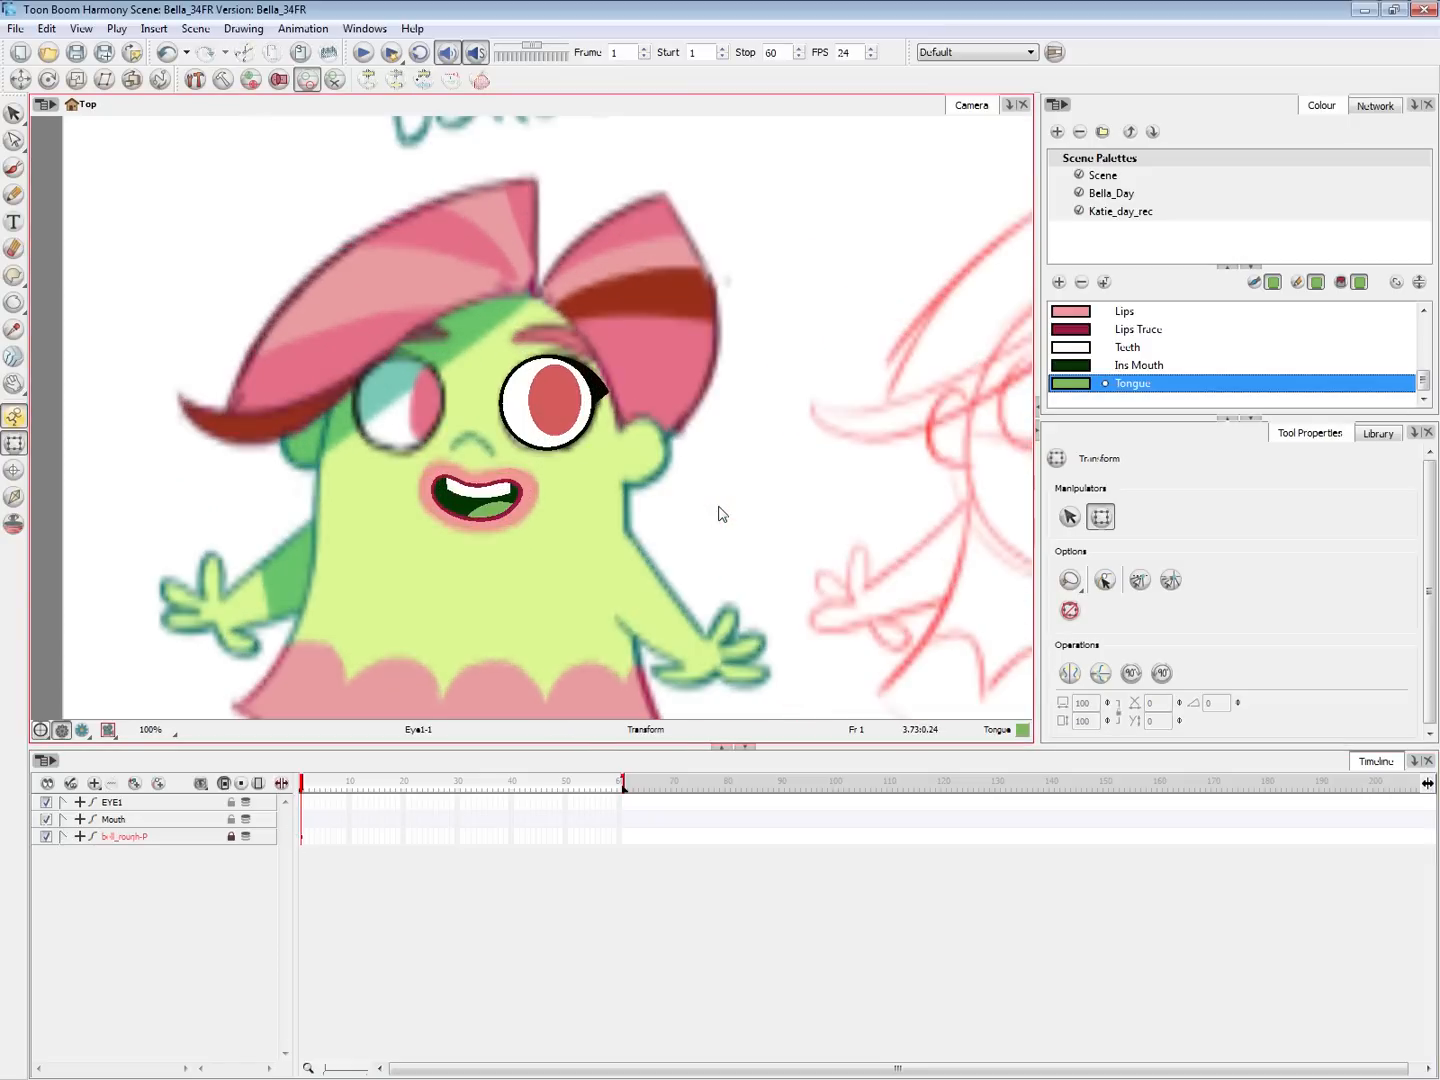
click(302, 819)
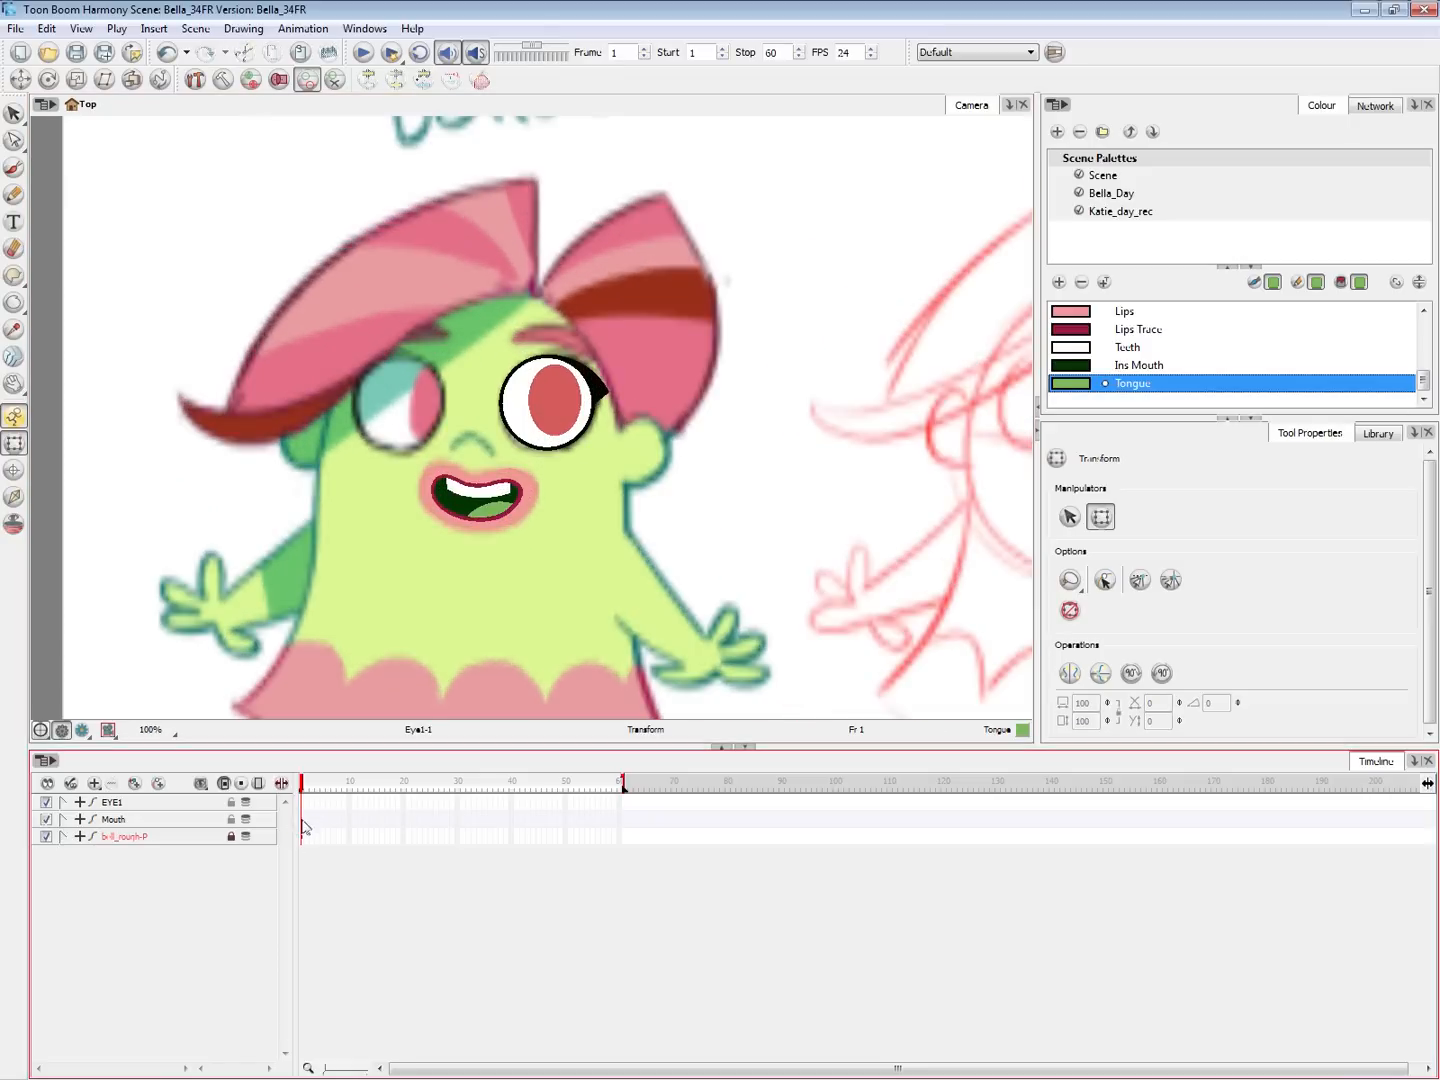
Try scaling the whole mouth larger with the Transform tool, and undo the scaling
click(508, 505)
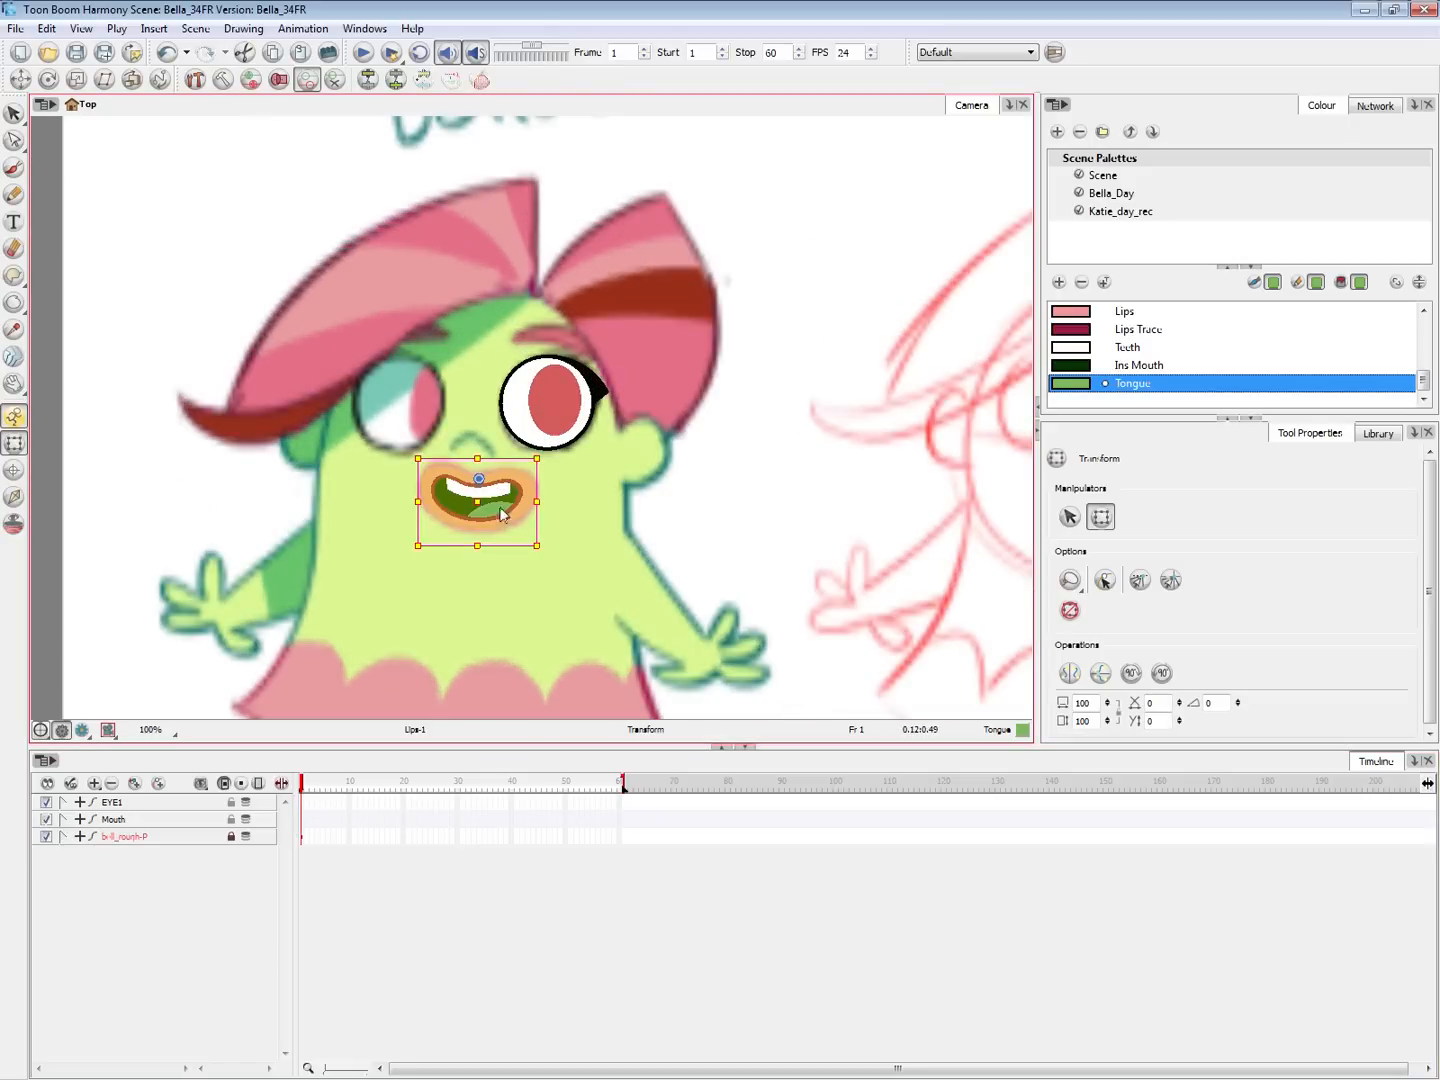
mouse_move(537, 545)
mouse_down()
mouse_move(540, 564)
mouse_move(539, 546)
mouse_up()
key(ctrl+z)
click(714, 547)
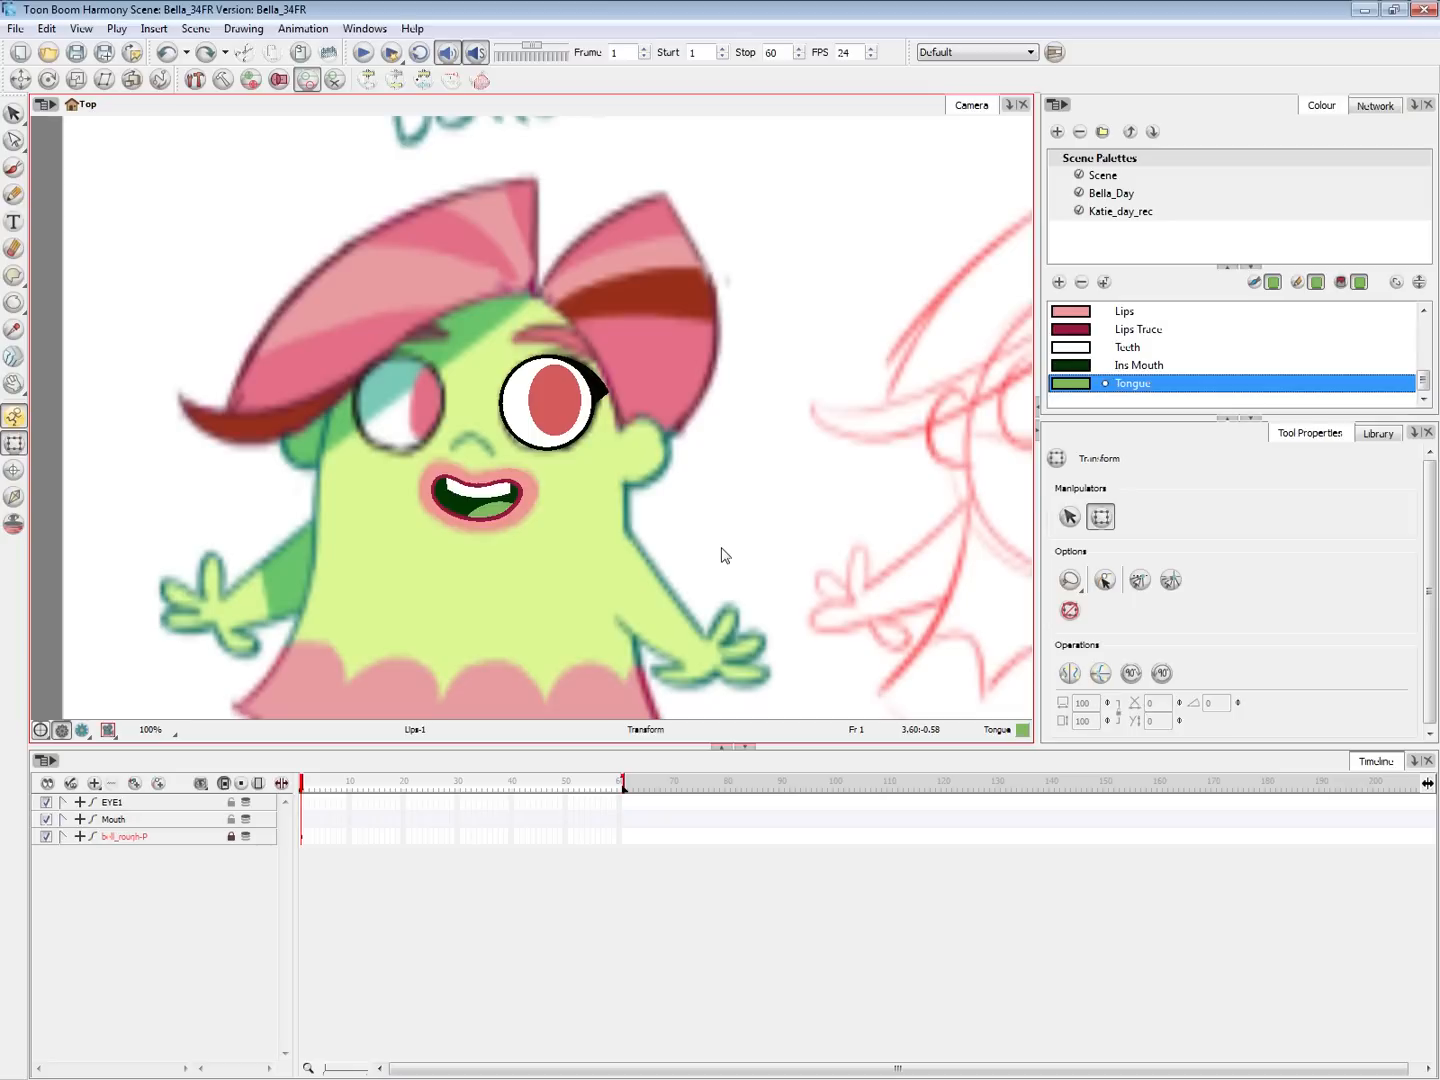
click(531, 521)
drag(537, 544, 579, 614)
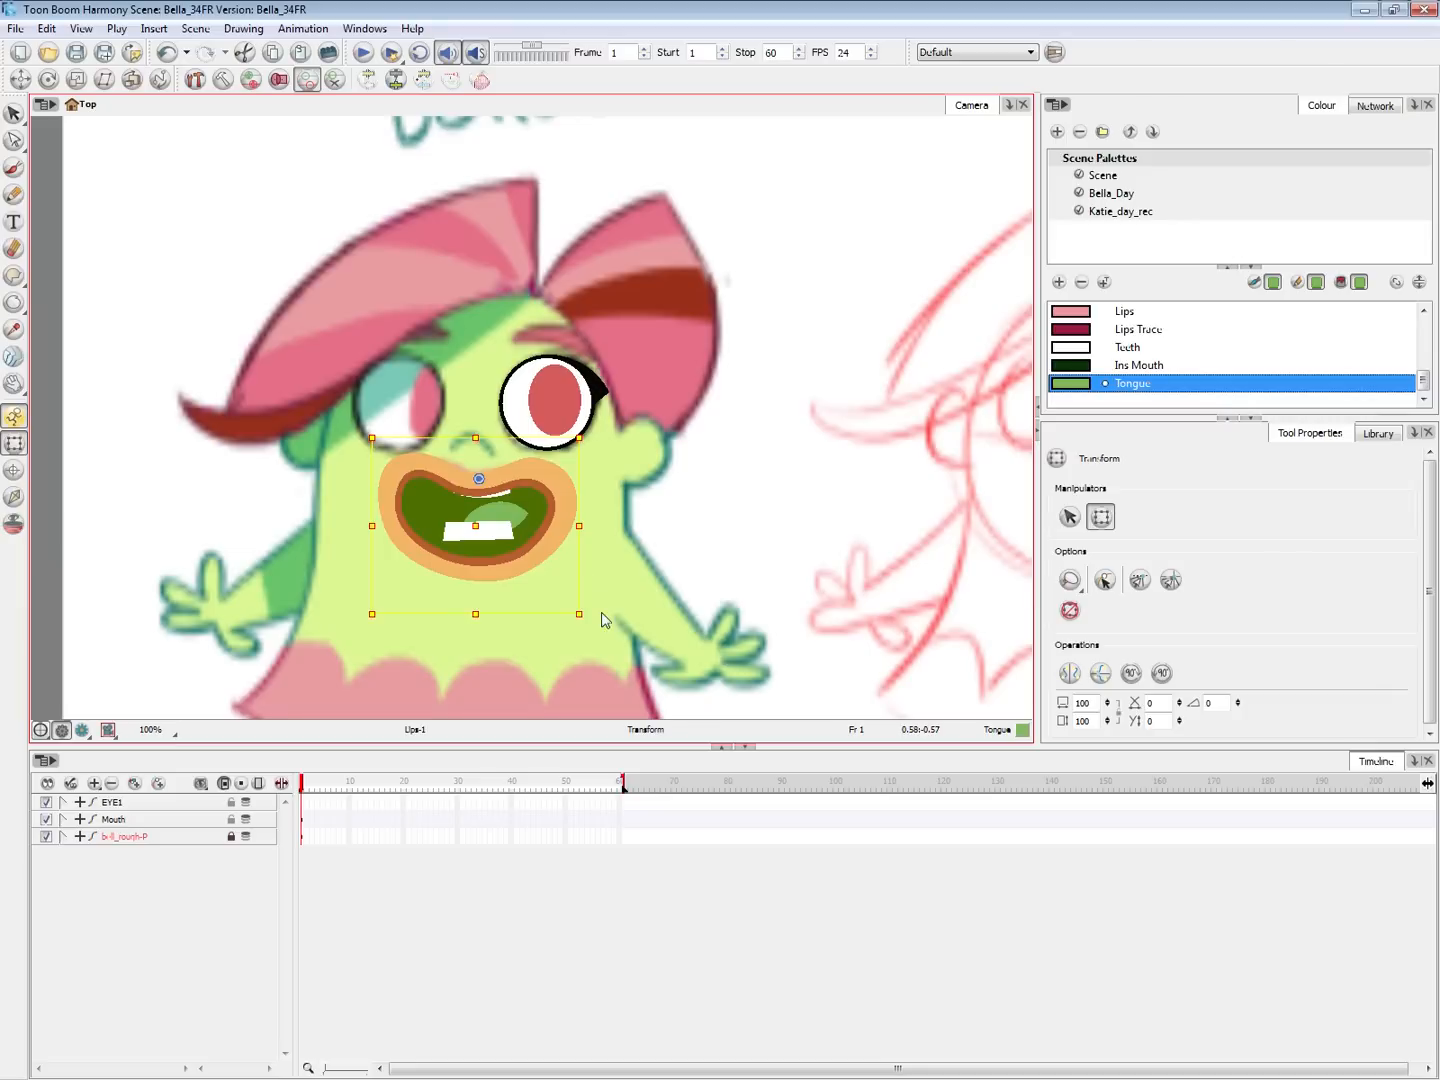
key(ctrl+z)
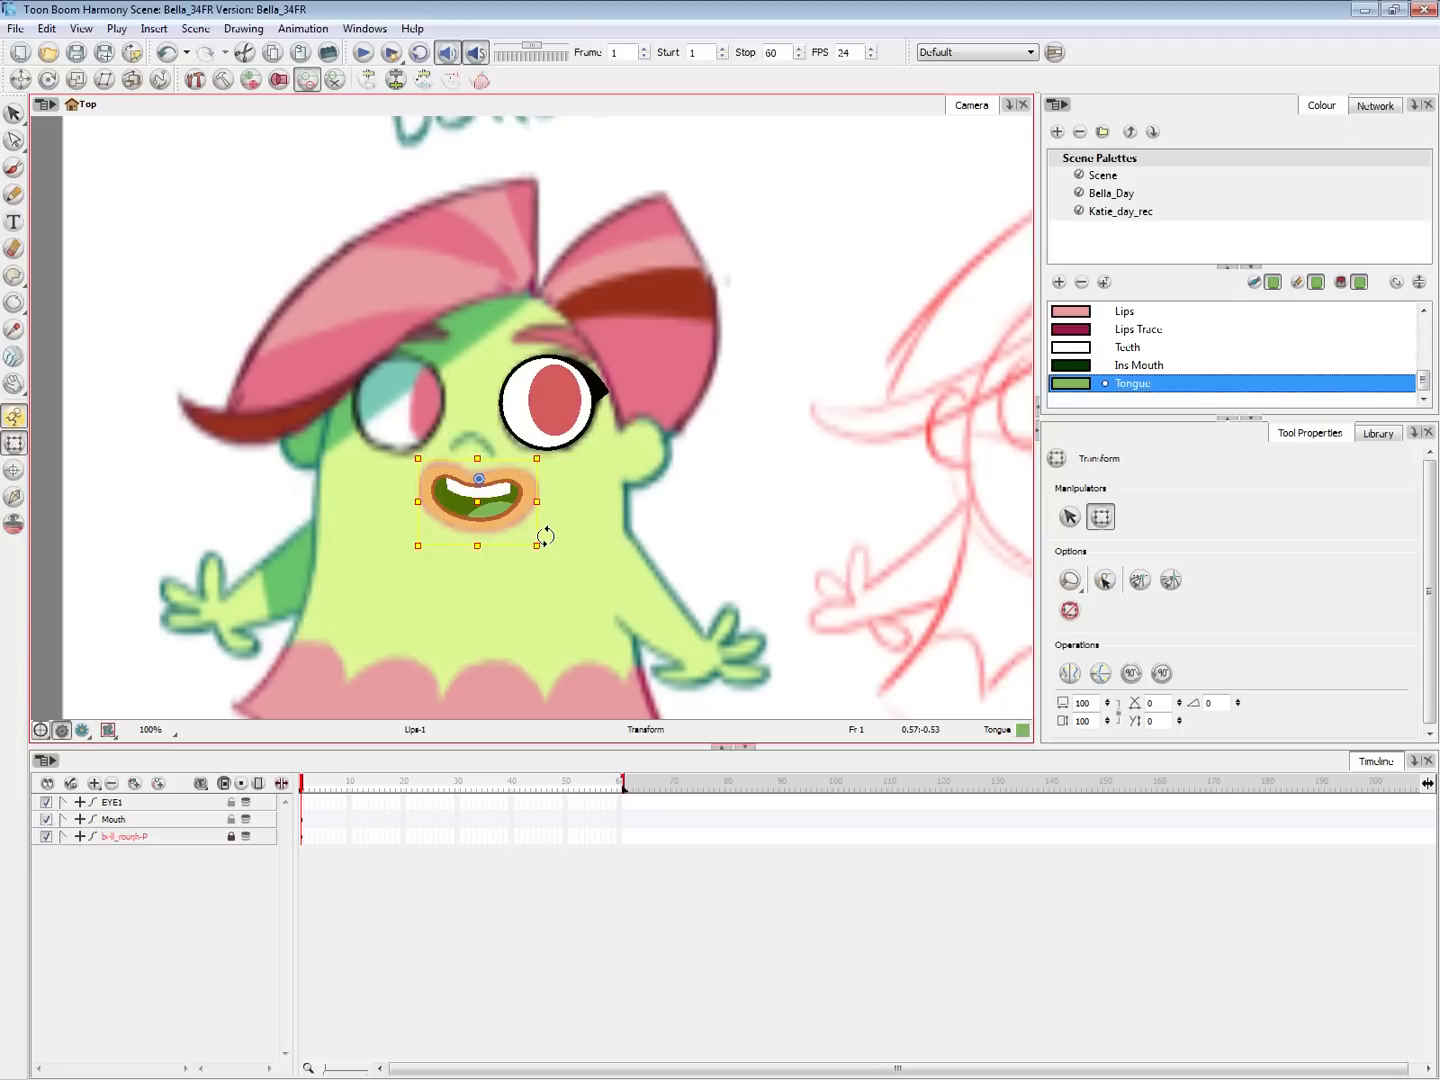
Stretch the whole mouth vertically into a wider opening and move the lower teeth slightly up inside it
key(2)
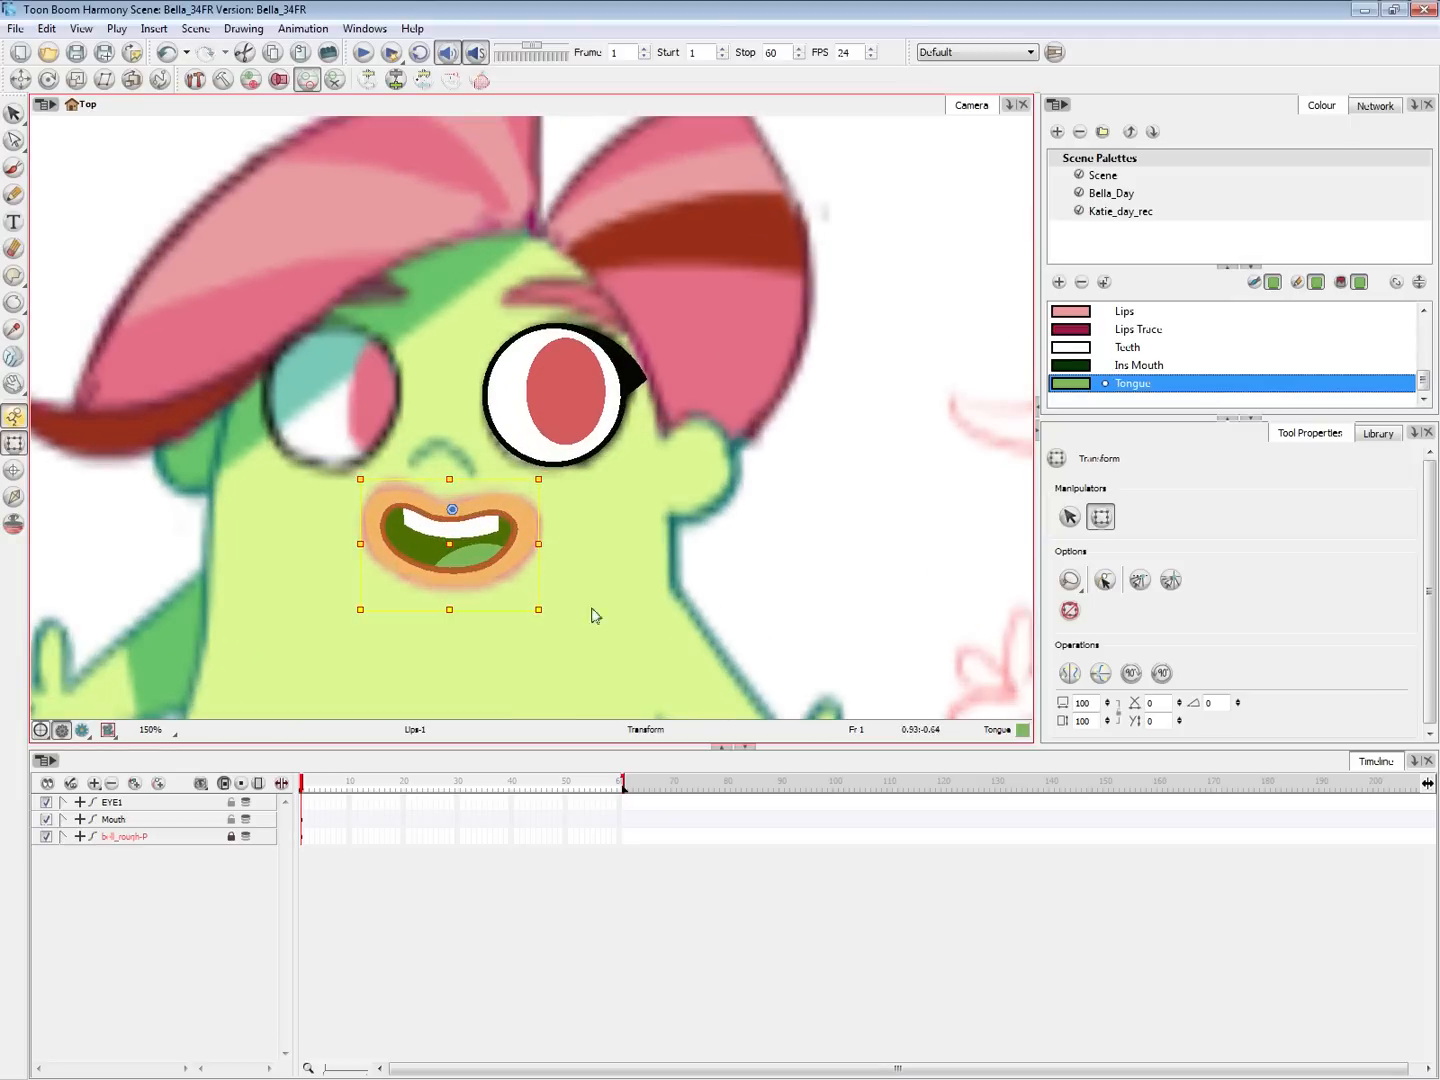
drag(537, 608, 541, 662)
click(479, 585)
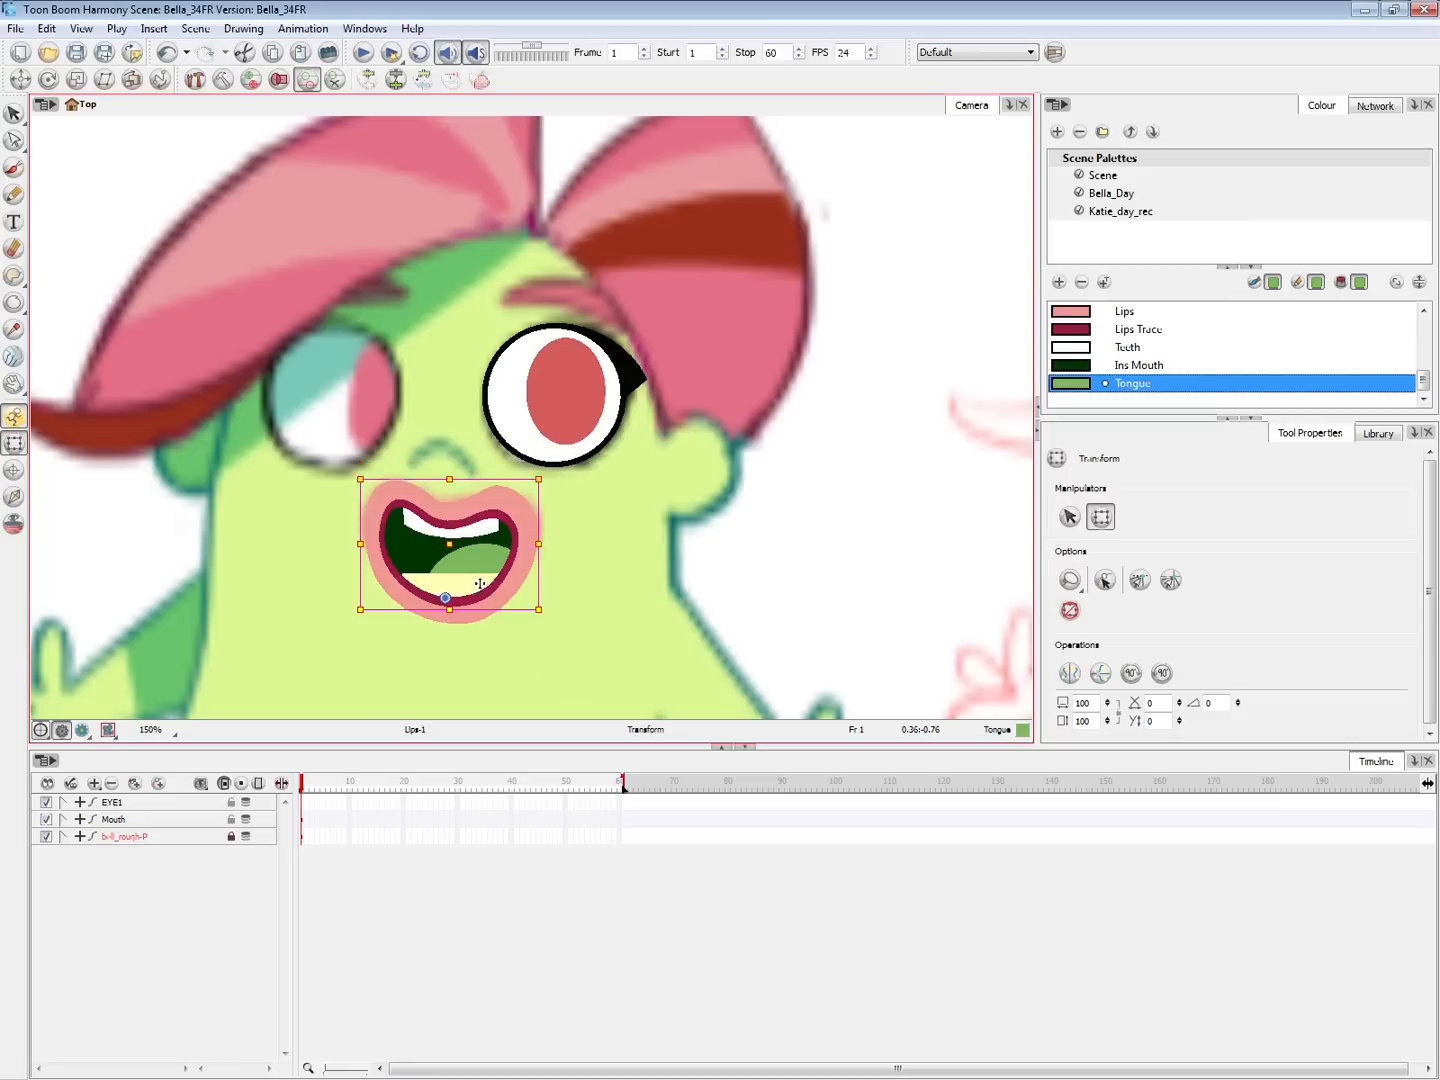
drag(477, 580, 478, 570)
click(800, 537)
key(1)
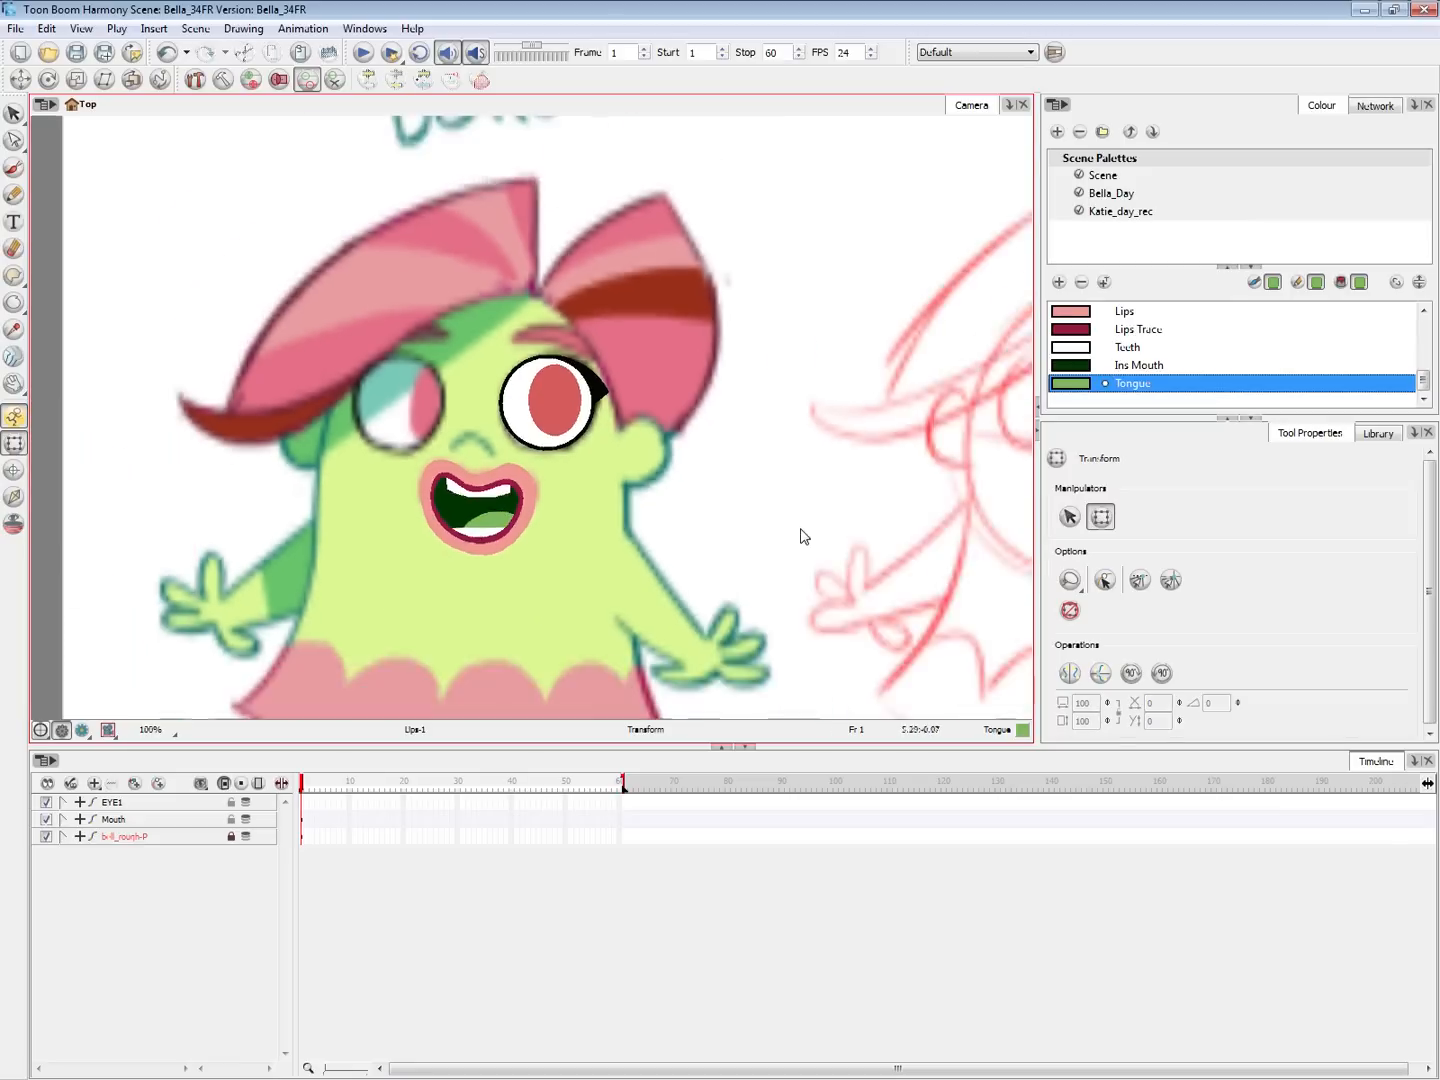
key(1)
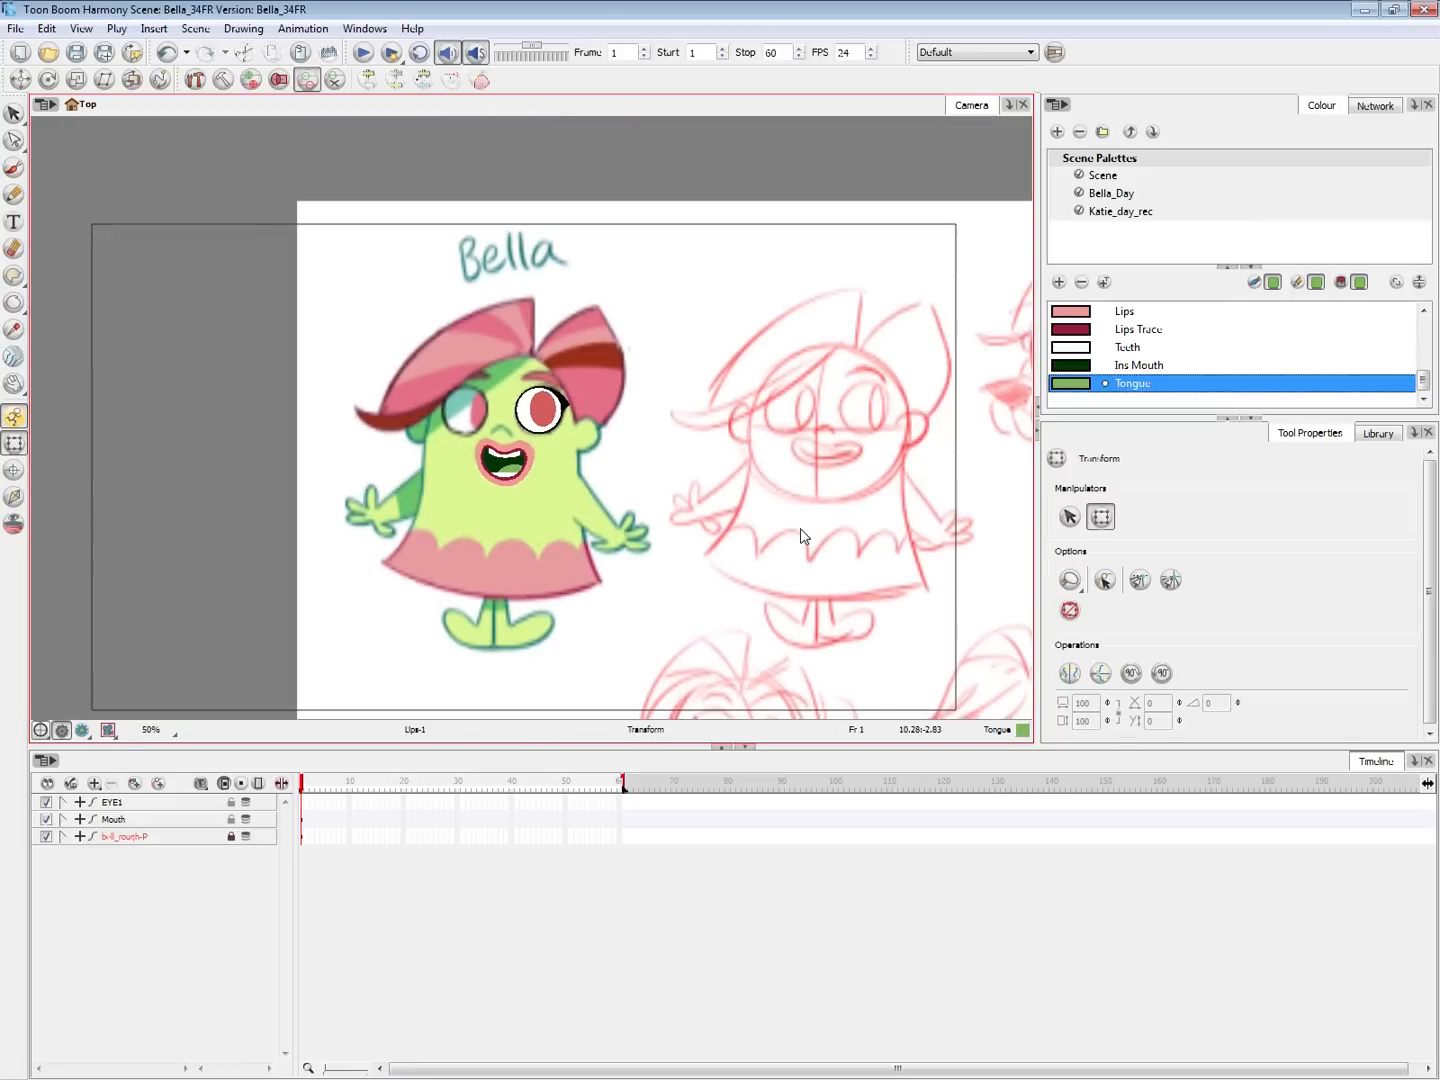
key(2)
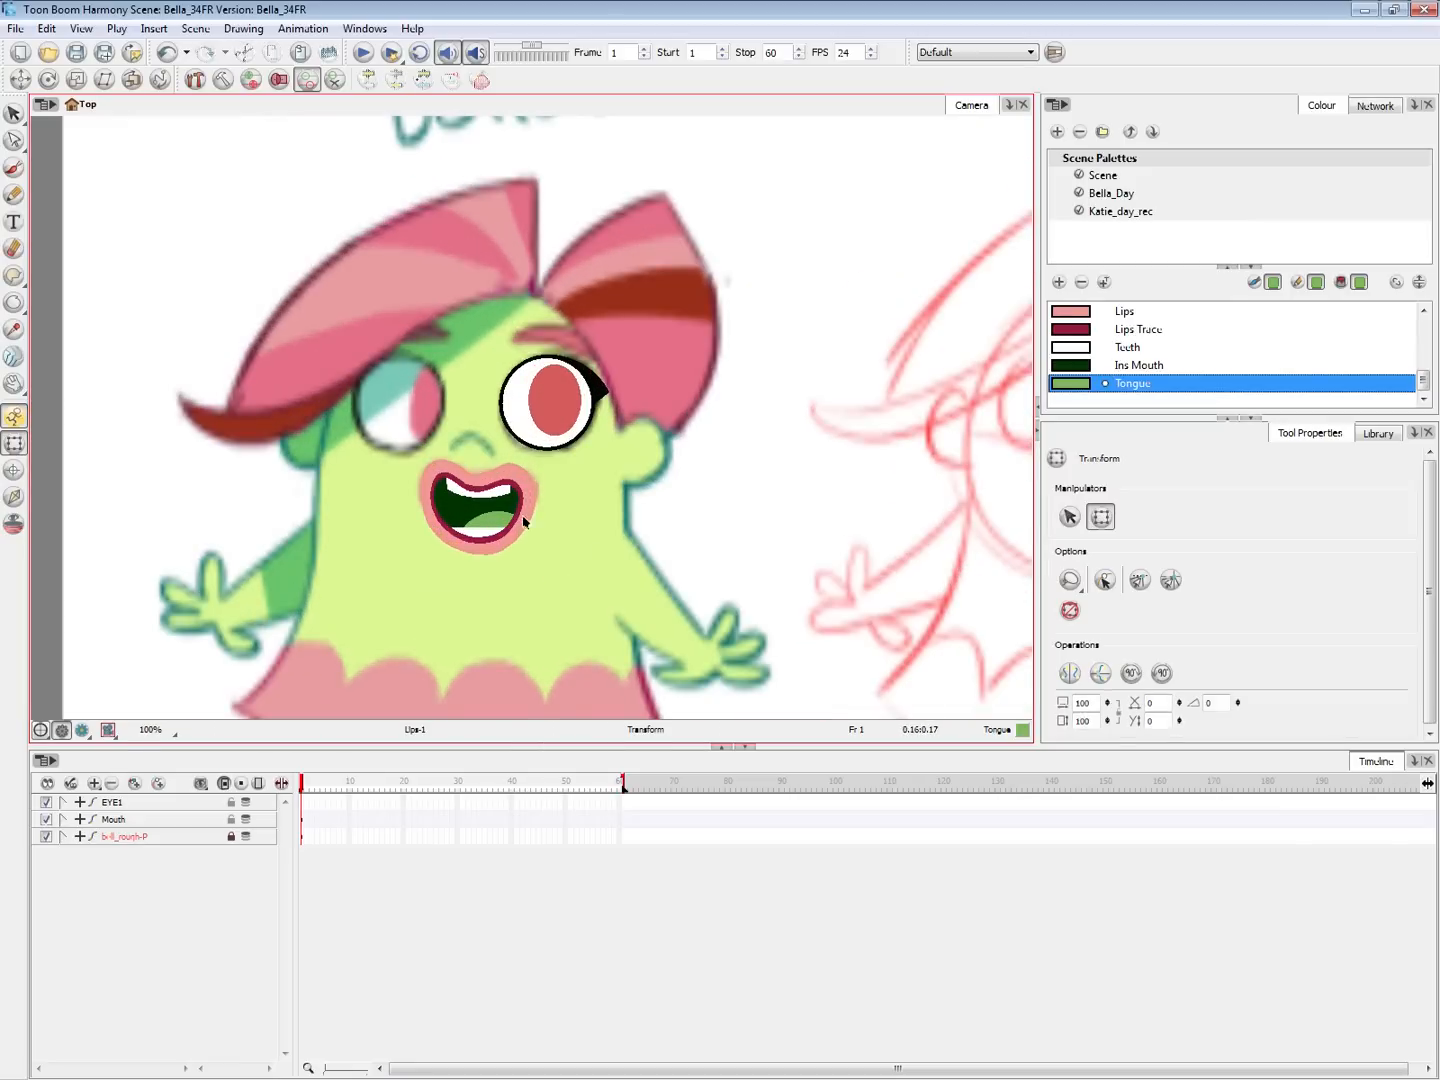
Try widening the stretched mouth horizontally, and undo the mouth's scaling changes
click(523, 516)
mouse_move(537, 579)
mouse_down()
mouse_move(566, 564)
mouse_move(586, 574)
mouse_up()
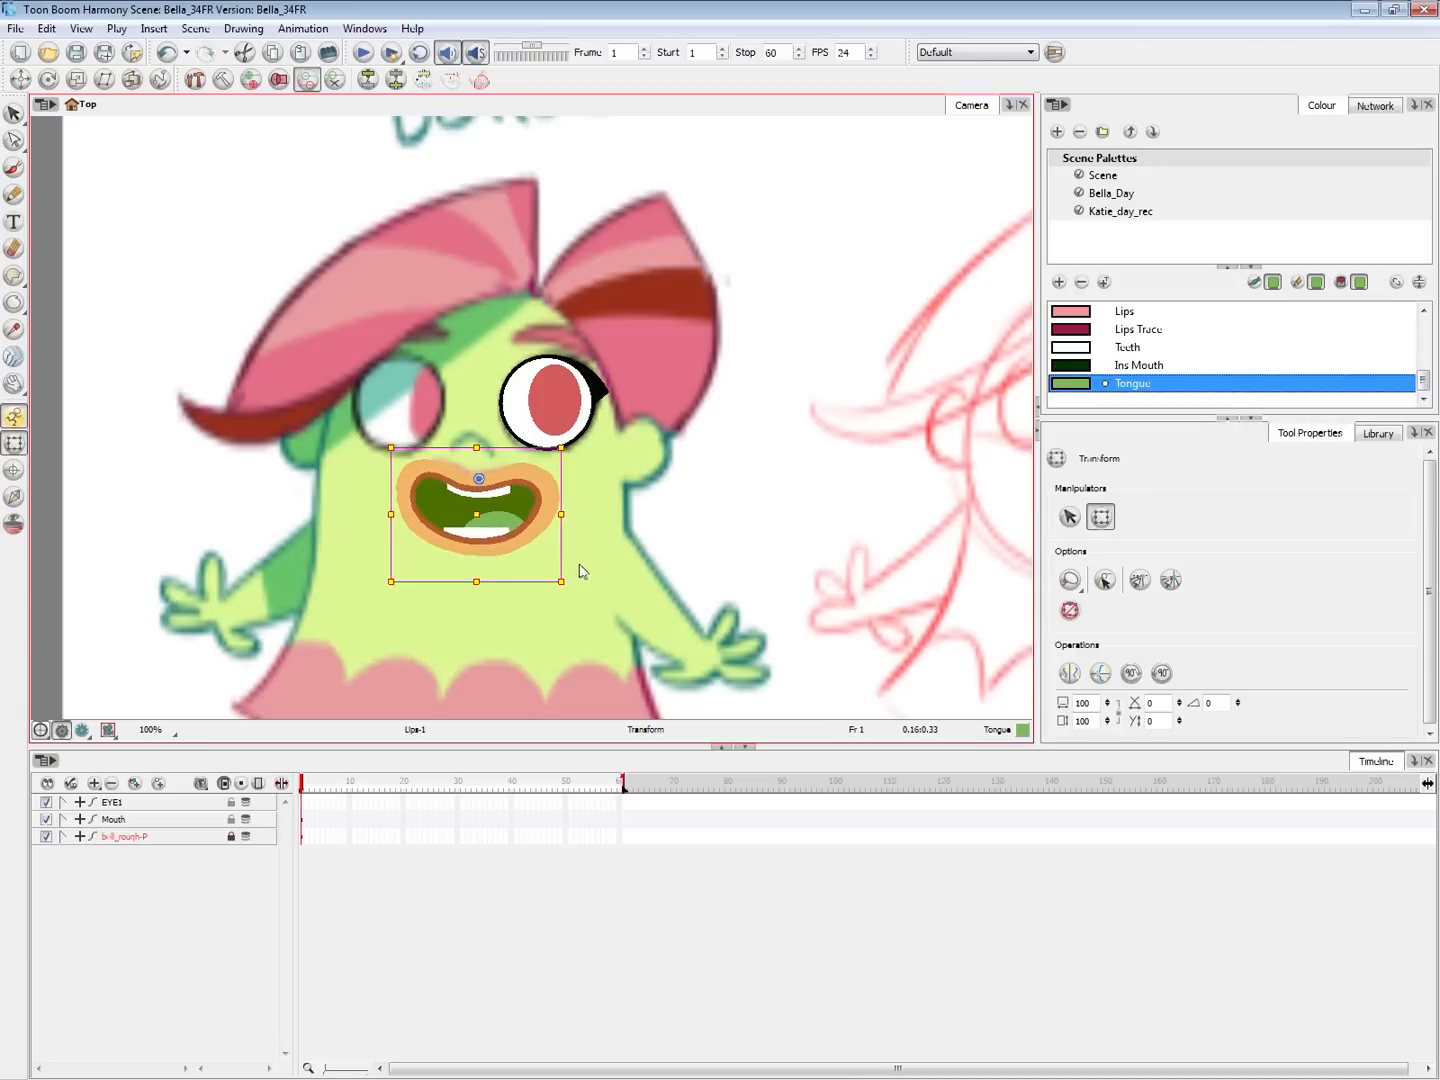
key(ctrl+z)
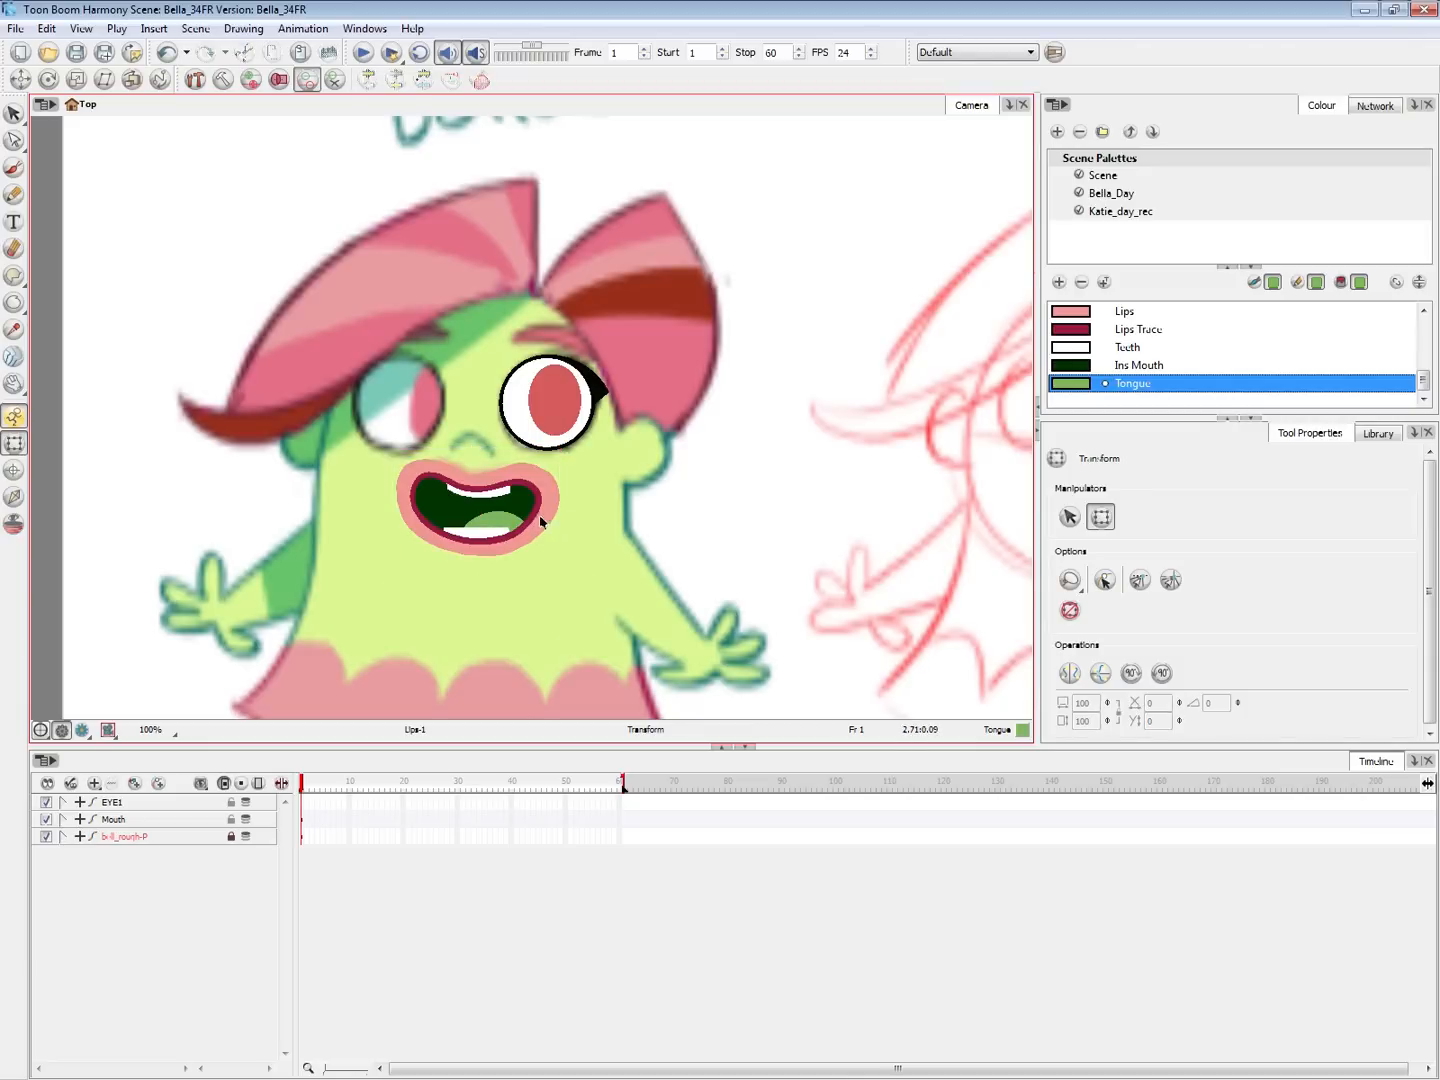
click(769, 560)
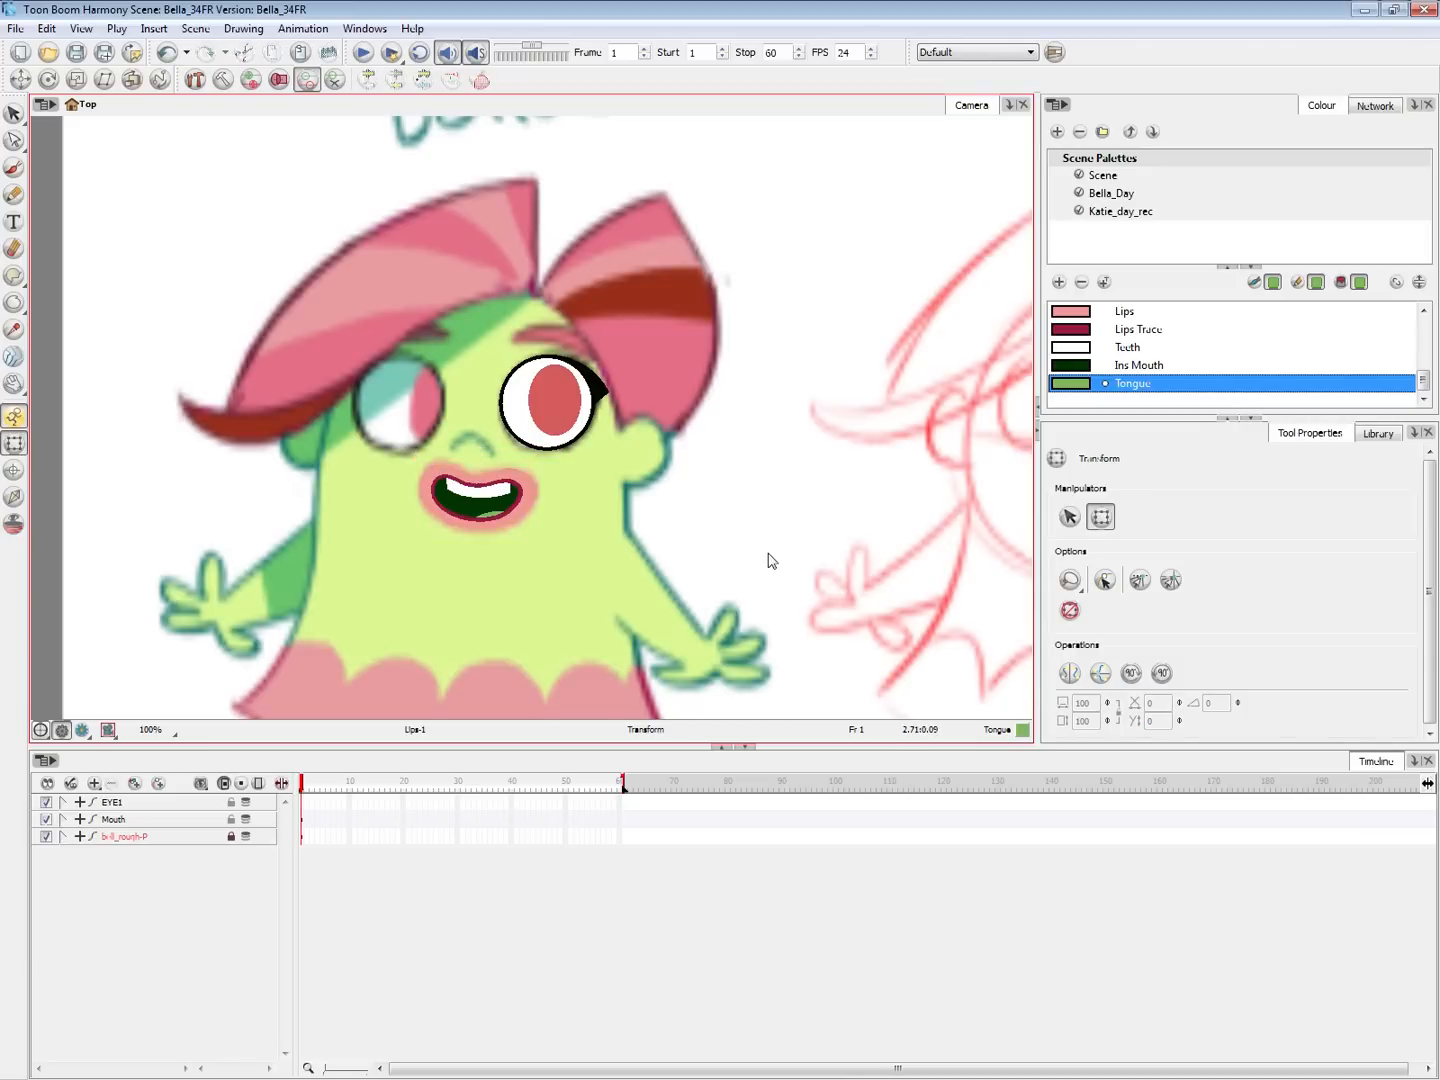
Try stretching the mouth taller and slightly narrower again, and undo the stretch
click(530, 505)
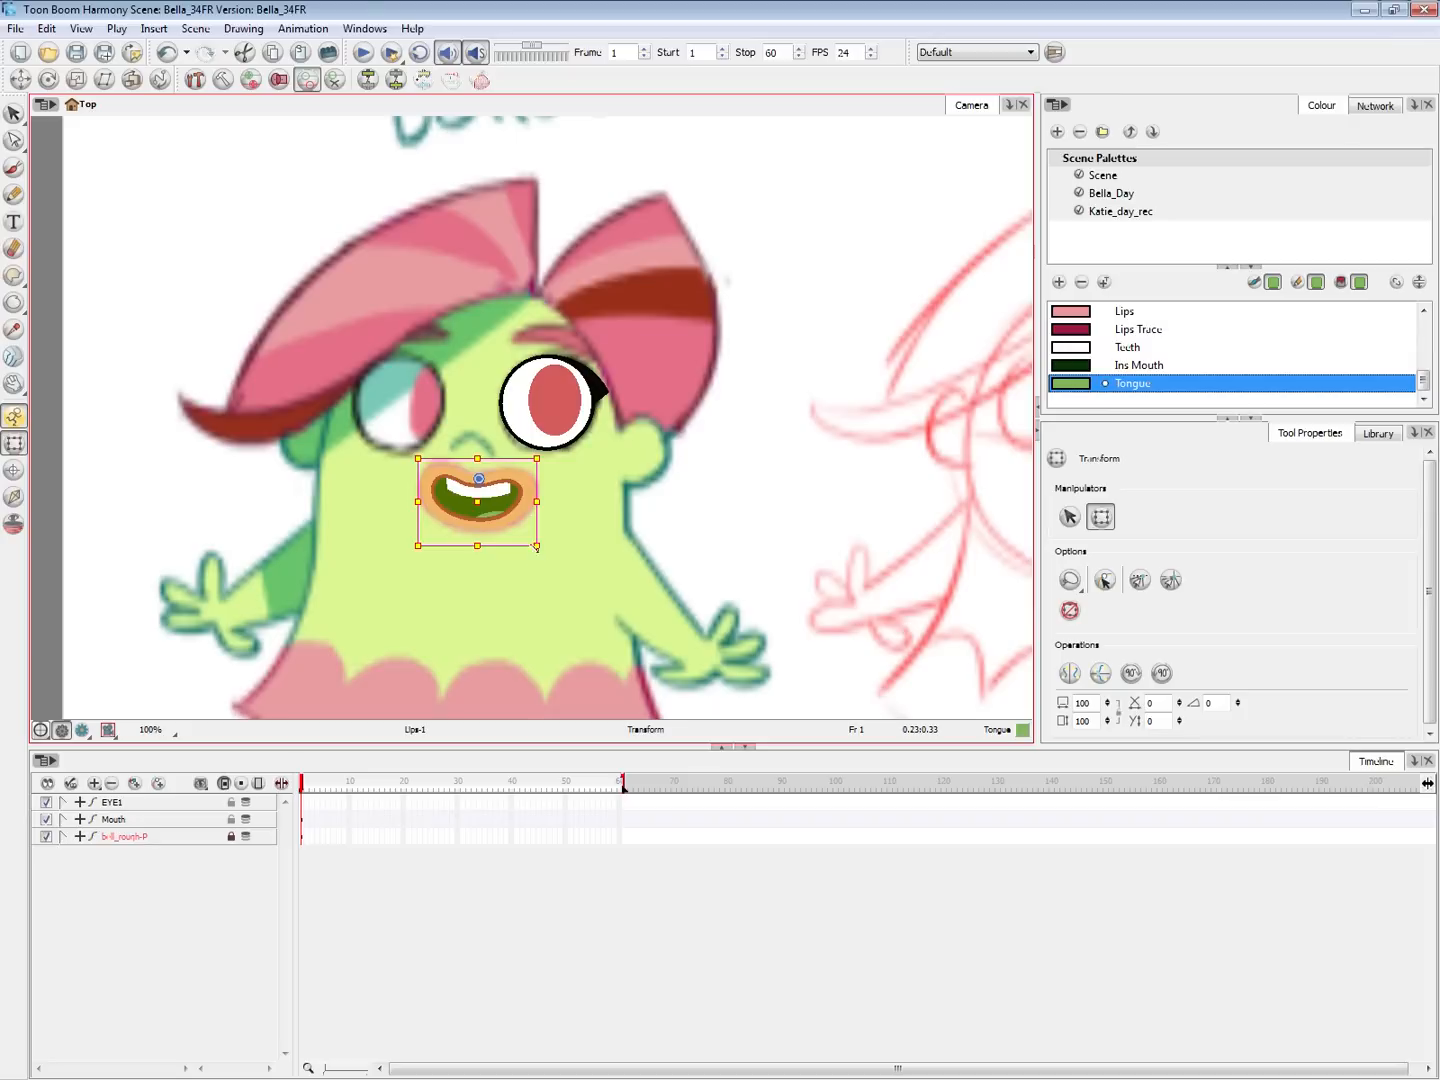
drag(538, 546, 535, 574)
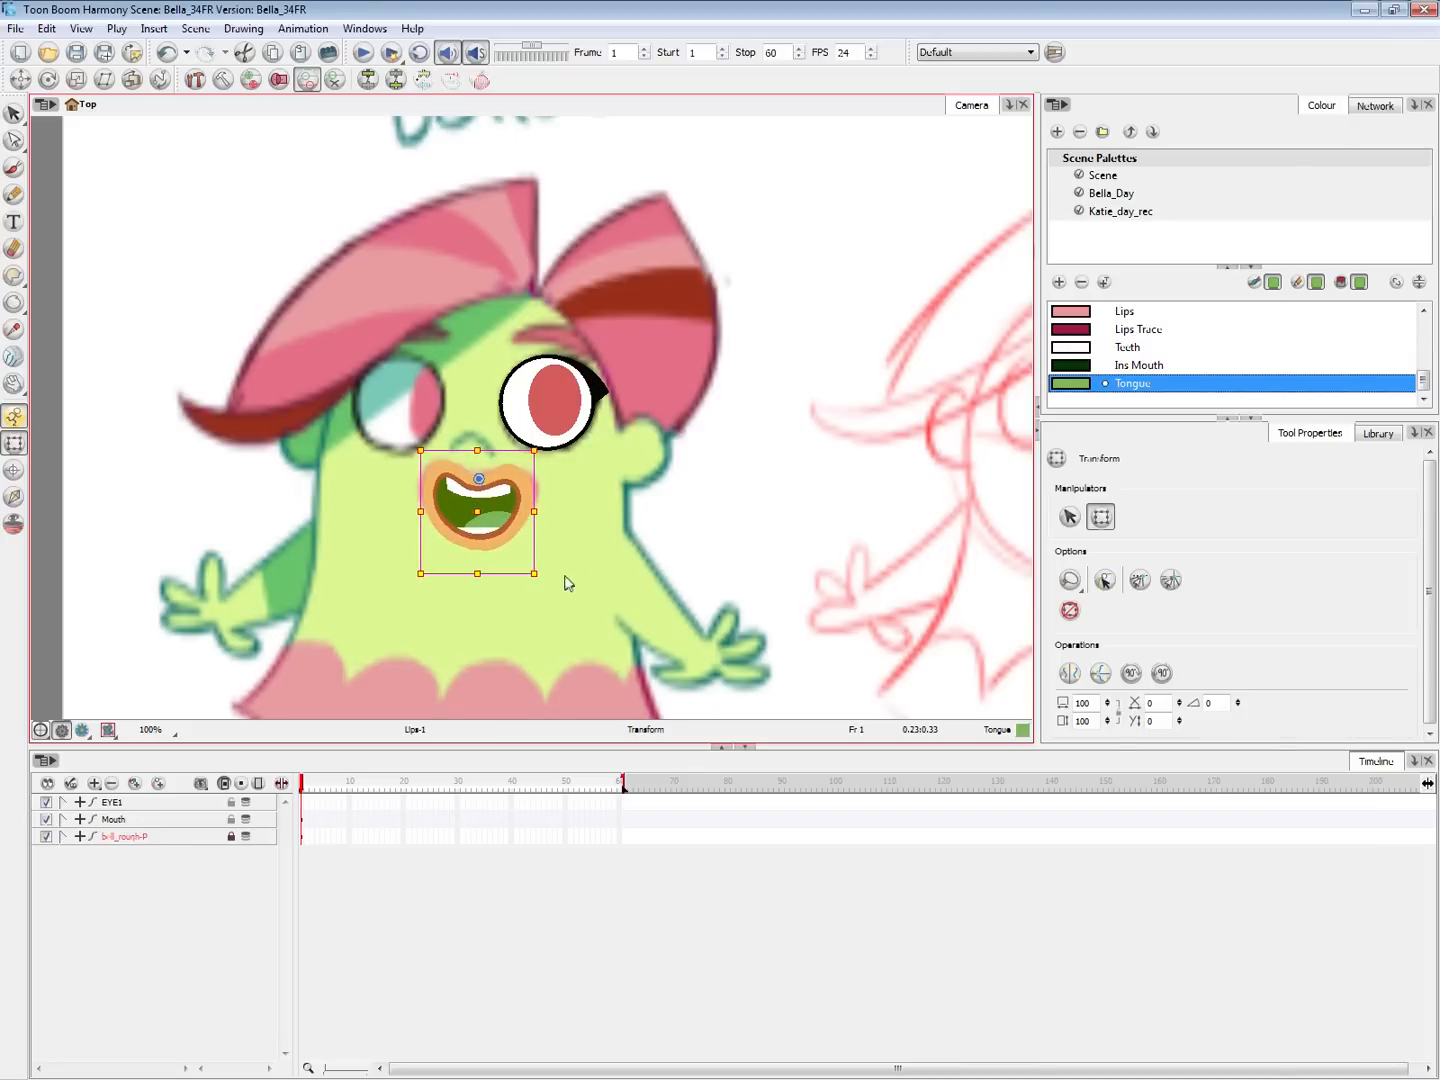
click(721, 522)
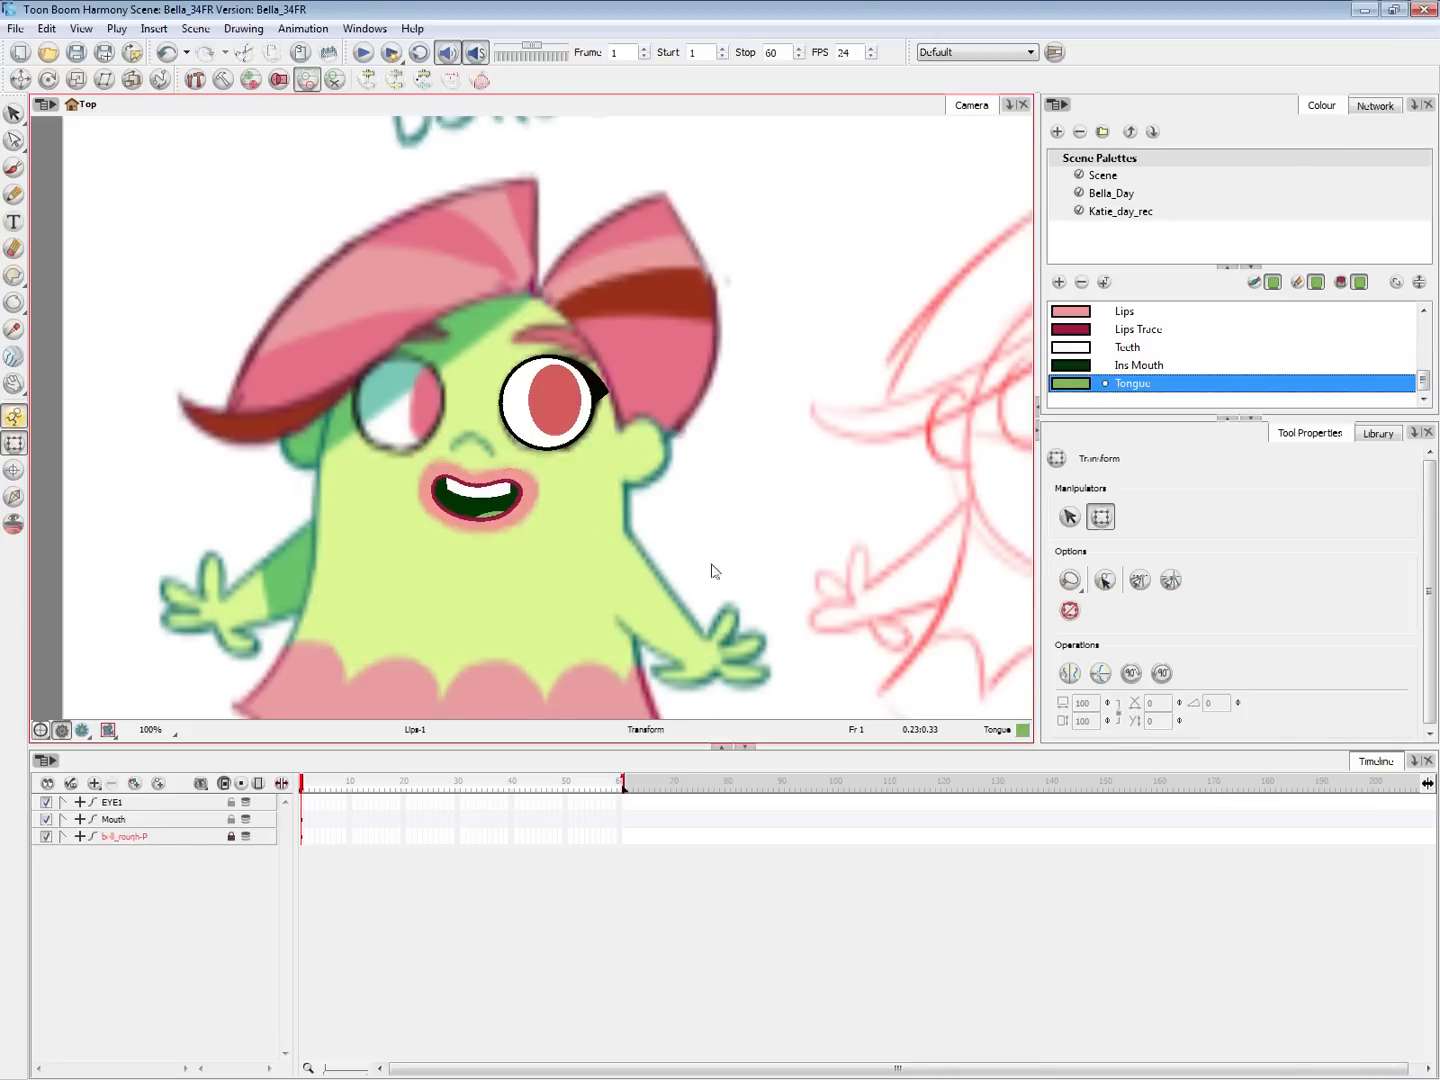
Delete the Mouth layer's keyframes at frame 1 to reset the mouth parts
click(304, 821)
key(Delete)
key(1)
key(space)
drag(763, 597, 708, 588)
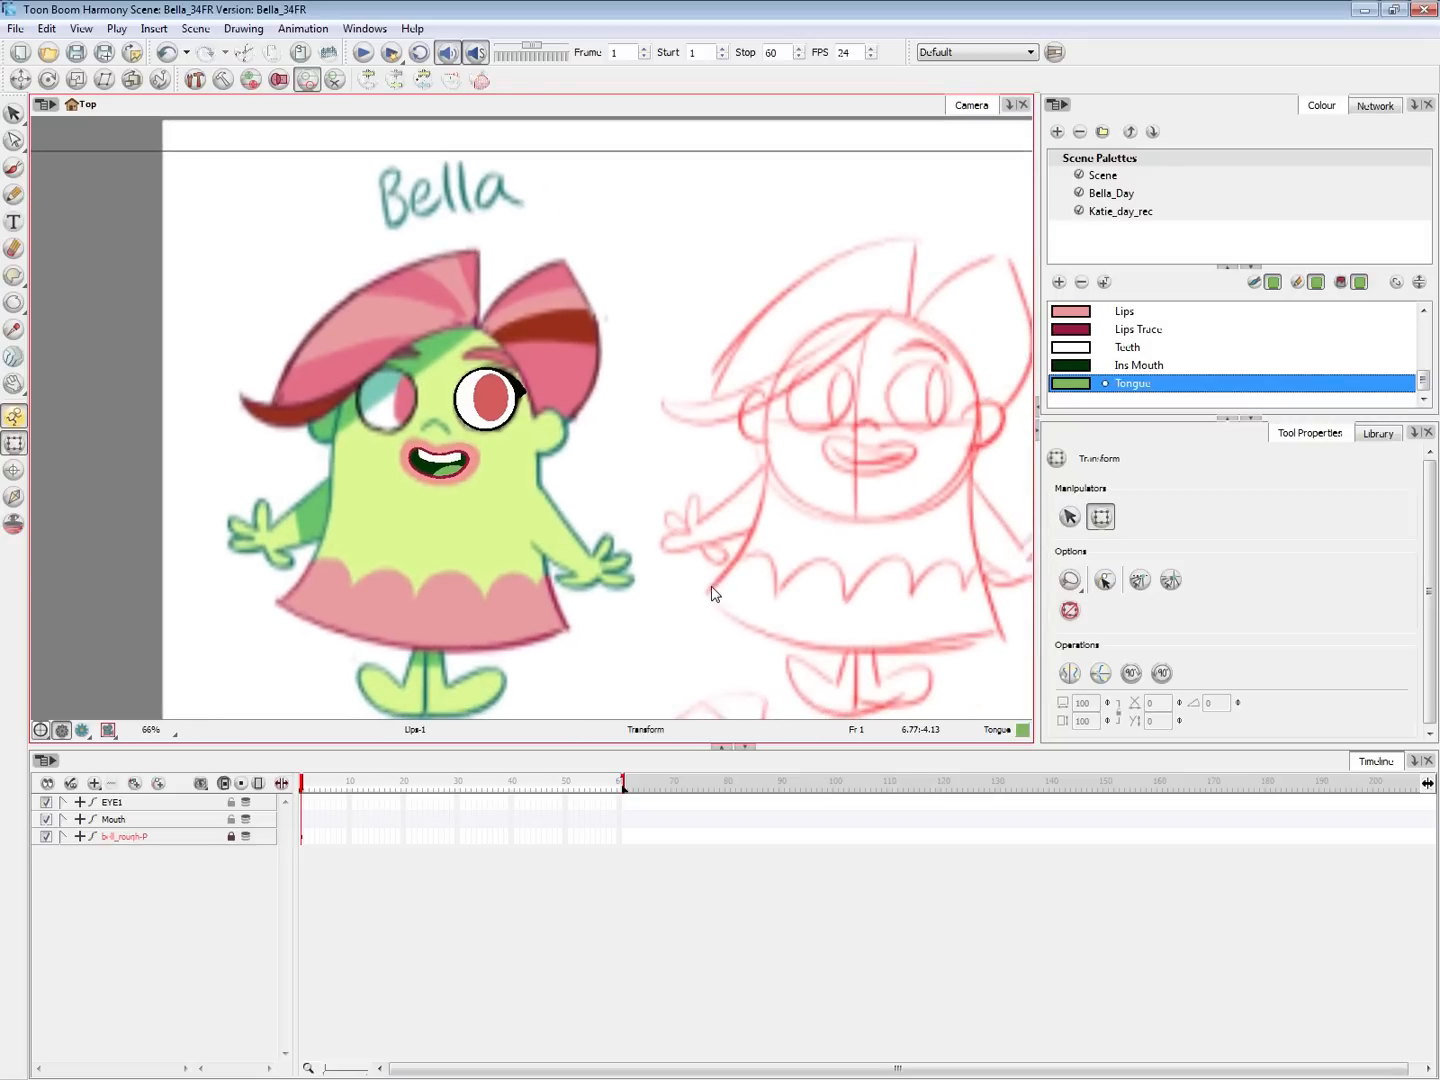
Hide the rough drawing layer to view the finished eye and mouth on their own, and show it again
click(49, 843)
click(47, 837)
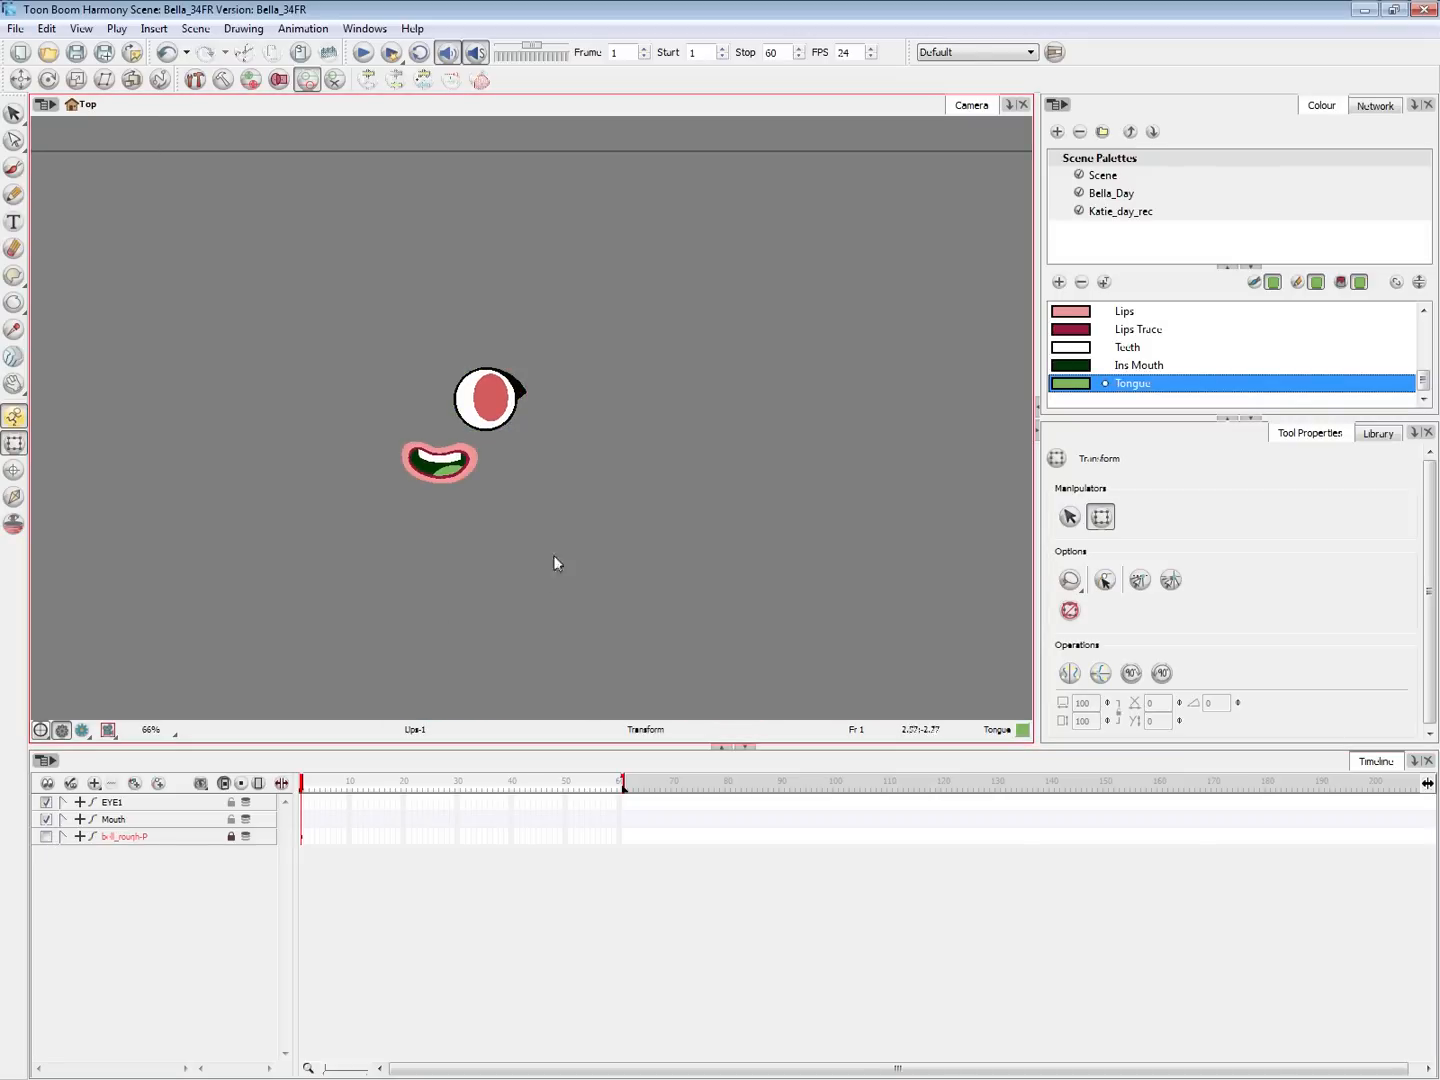
click(47, 837)
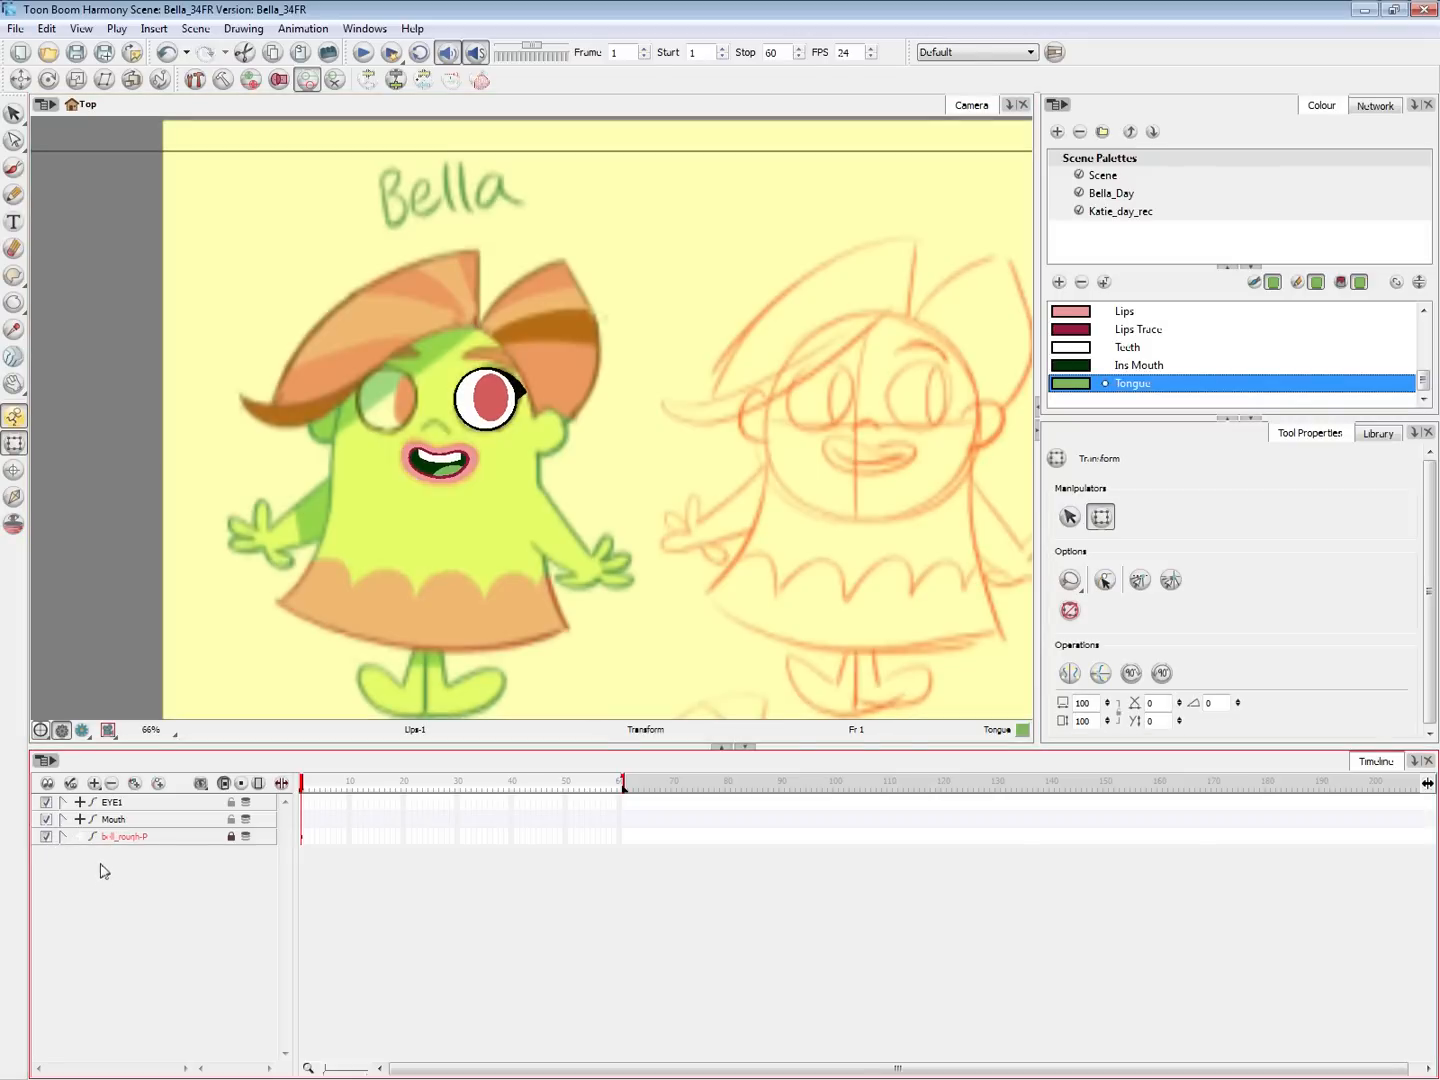
click(107, 915)
key(1)
key(1)
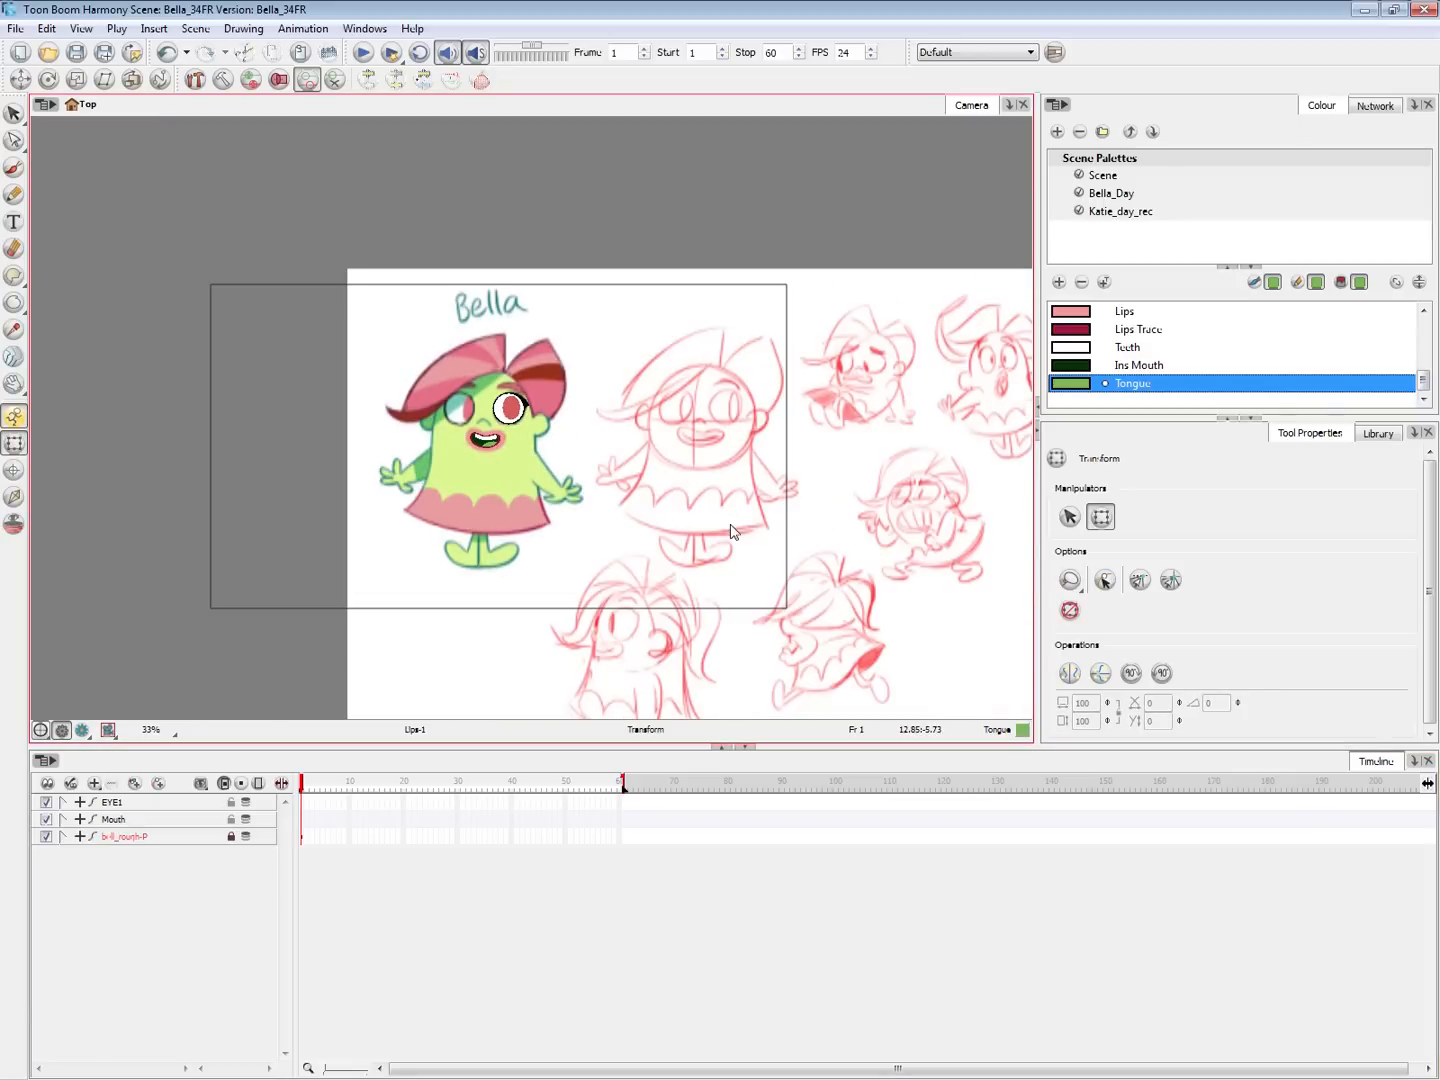
key(2)
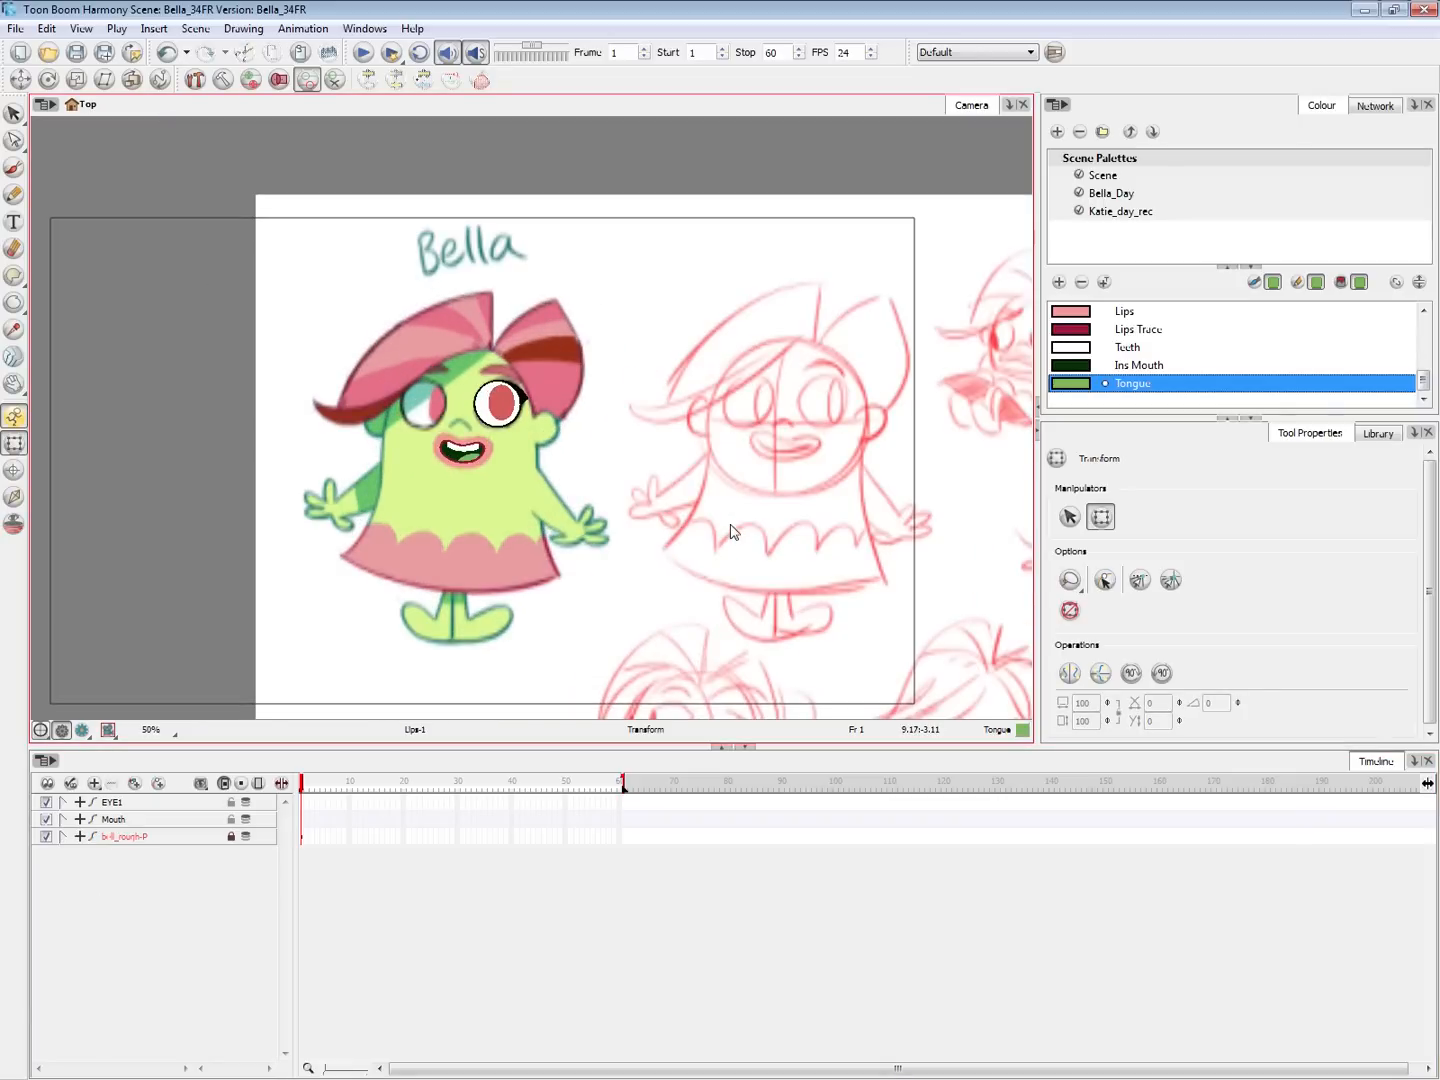